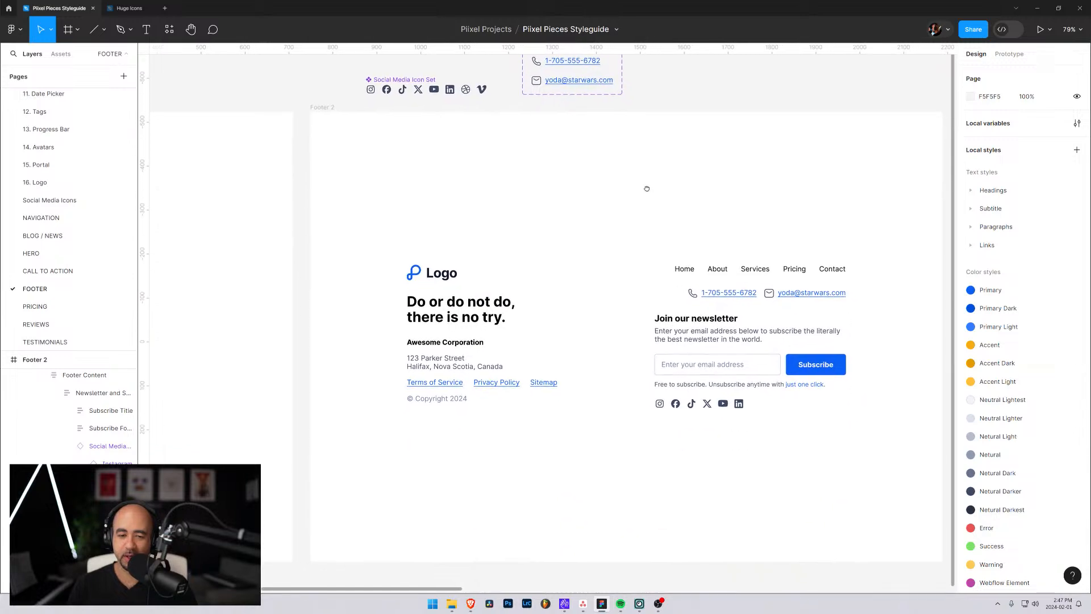
Examine the existing footer layouts on the FOOTER page, from Footer 1 across to the multi-column and simple designs
left_click_drag(538, 243, 870, 222)
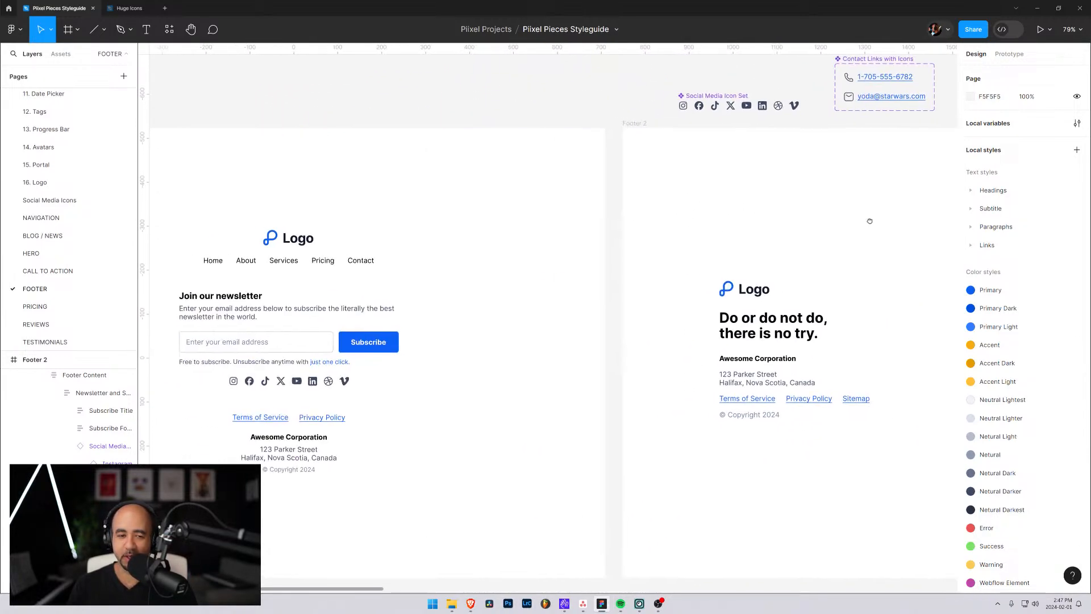
left_click_drag(490, 212, 674, 225)
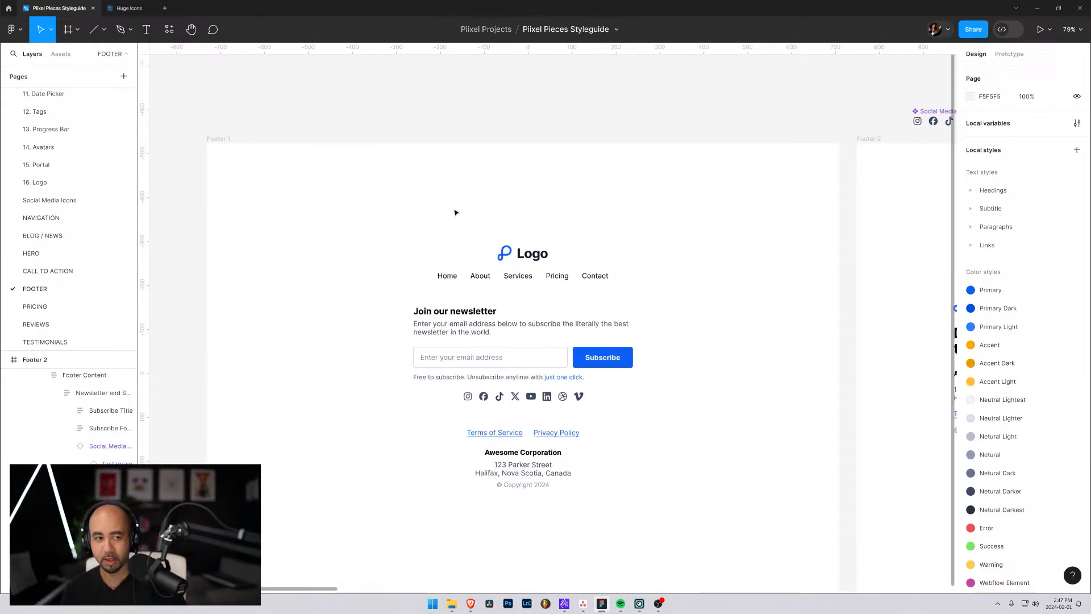
left_click_drag(753, 224, 641, 221)
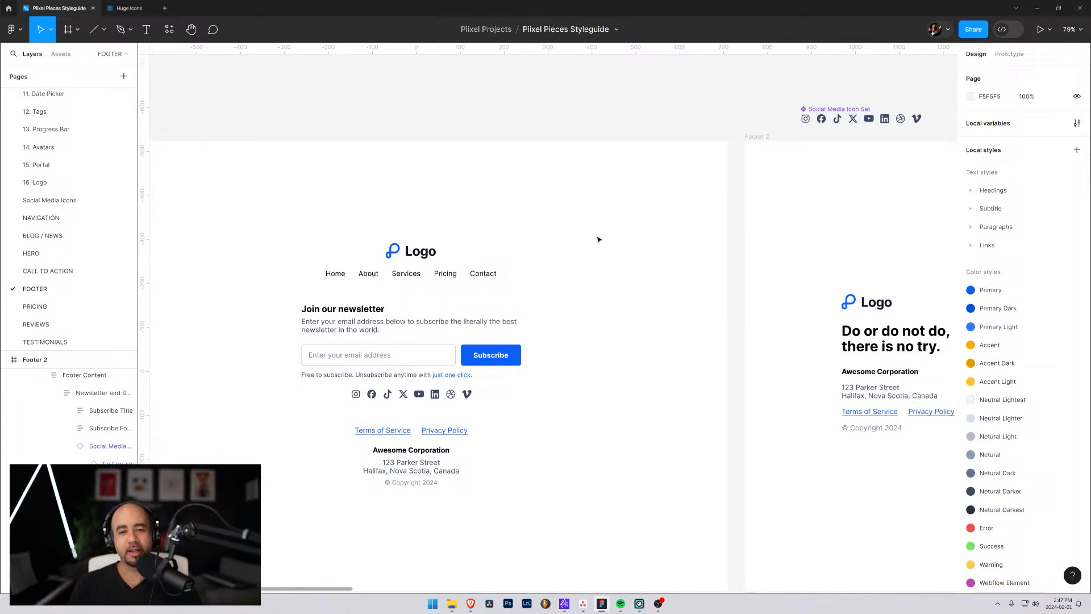
left_click_drag(867, 243, 356, 236)
left_click_drag(673, 226, 398, 233)
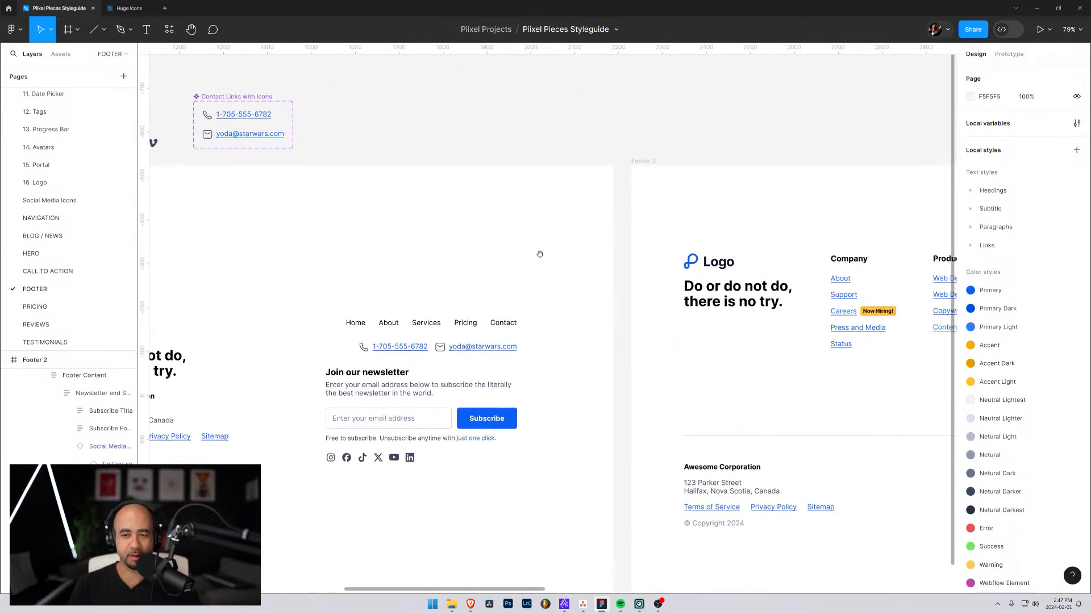
left_click_drag(744, 233, 419, 237)
left_click_drag(765, 232, 289, 232)
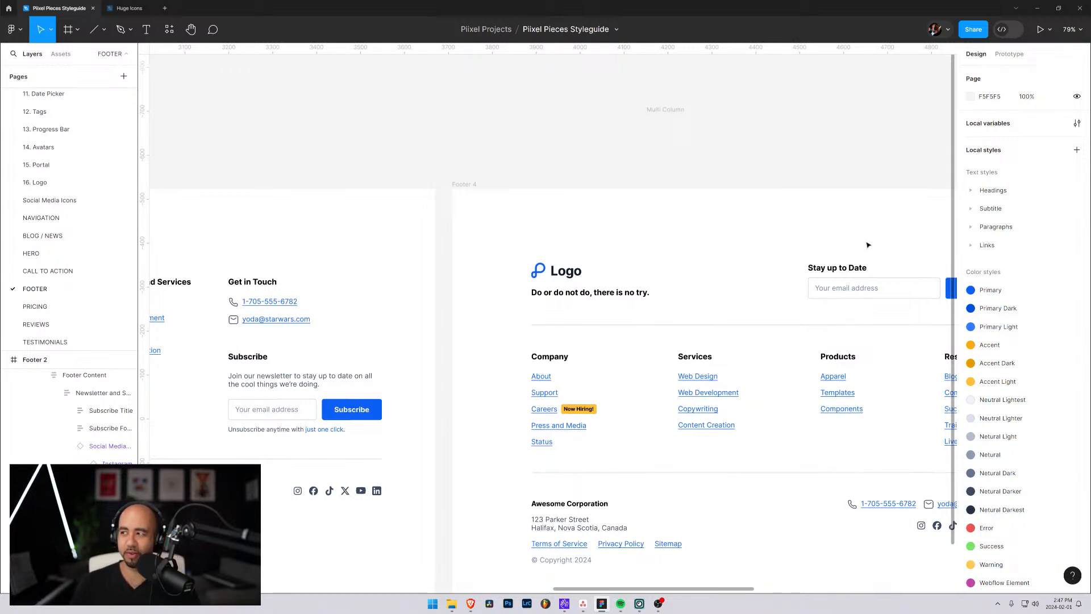
left_click_drag(875, 237, 377, 251)
left_click_drag(693, 246, 665, 227)
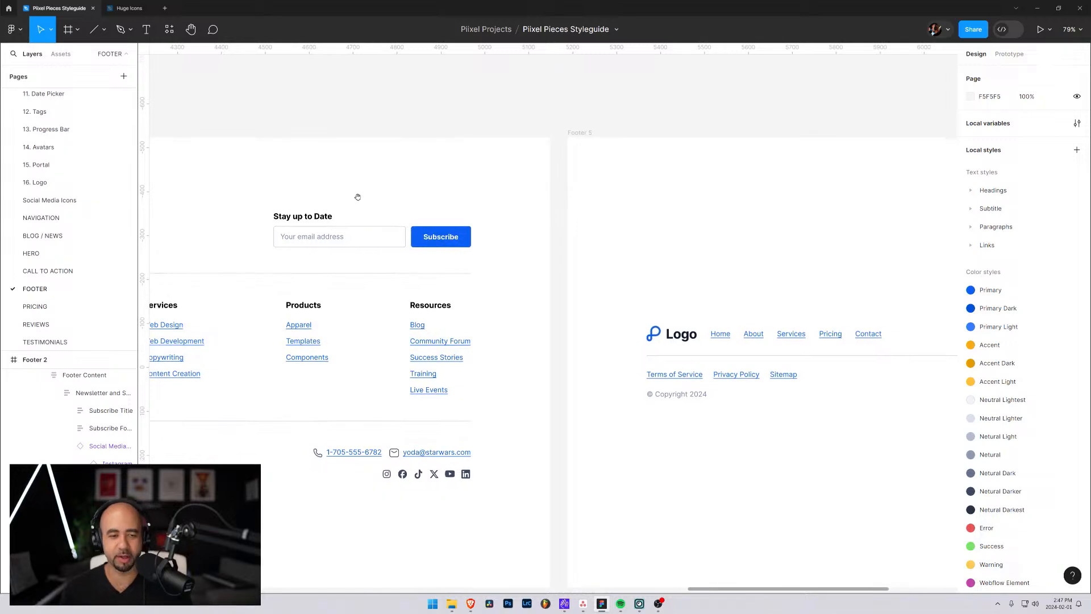
left_click_drag(472, 210, 931, 203)
left_click_drag(358, 205, 724, 220)
left_click_drag(359, 227, 625, 245)
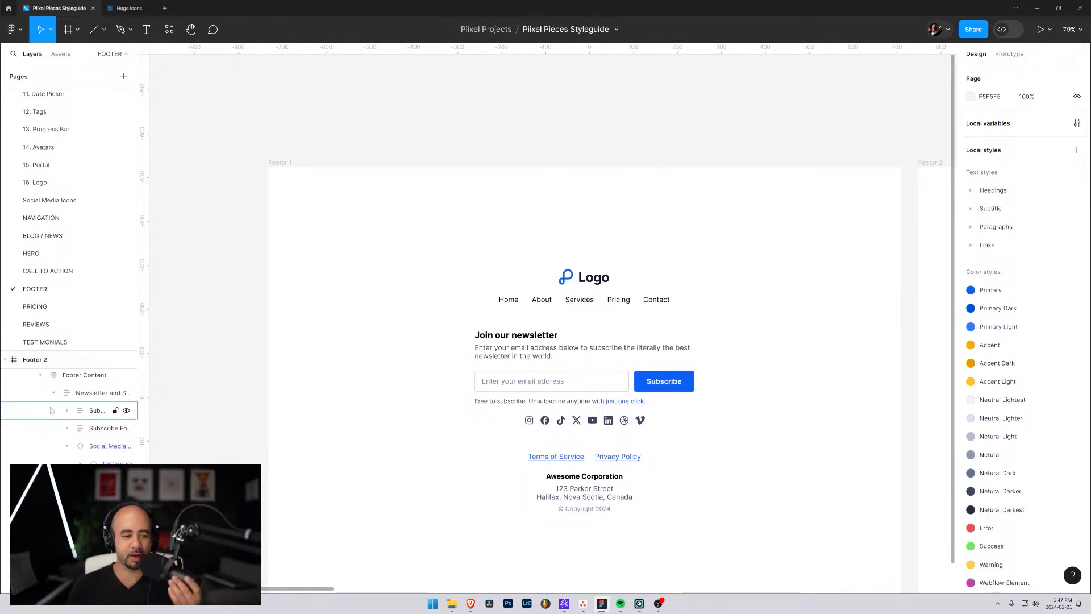
left_click(67, 446)
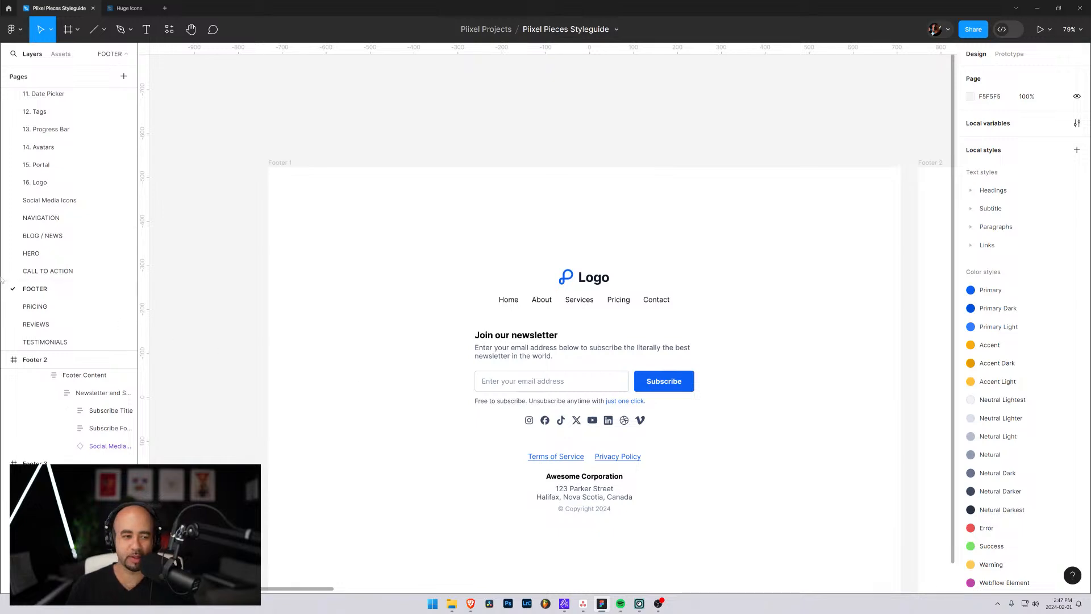
Add a 1440 × 1024 Desktop frame to the empty PRICING page
left_click(35, 306)
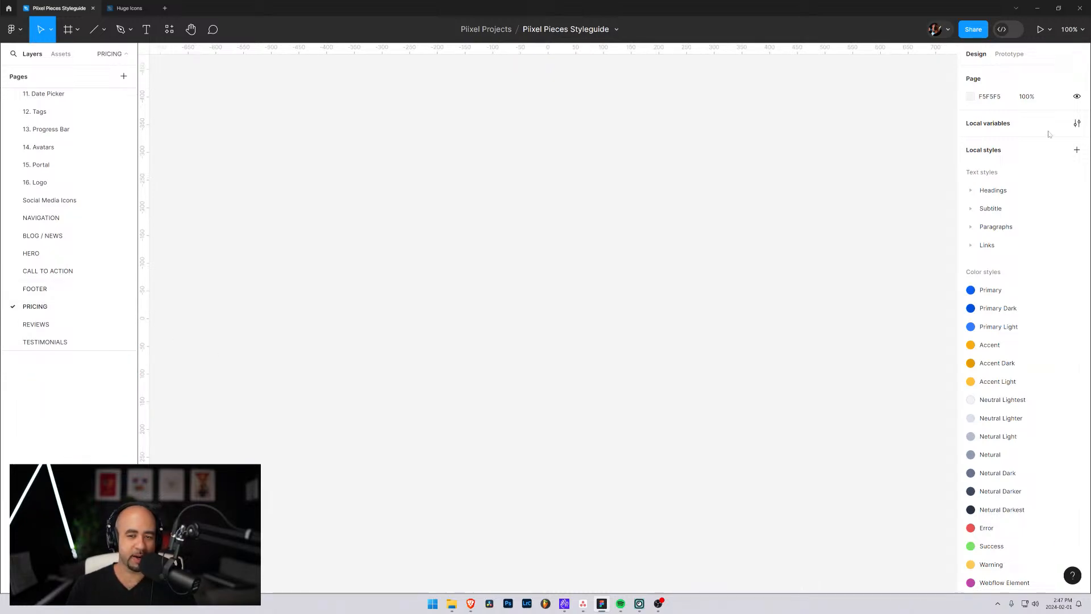
key("f")
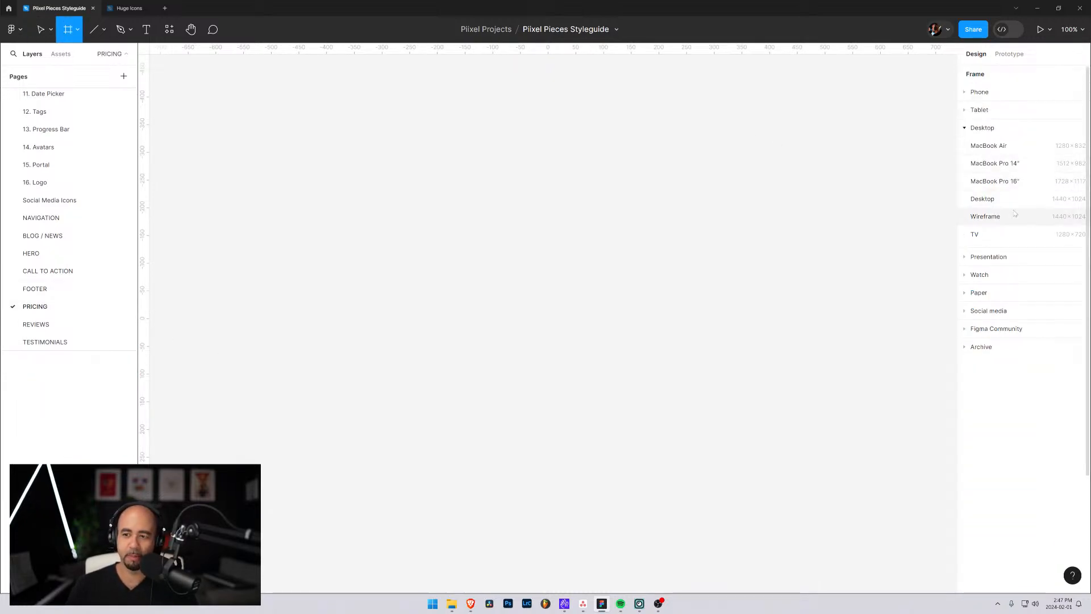
left_click(997, 202)
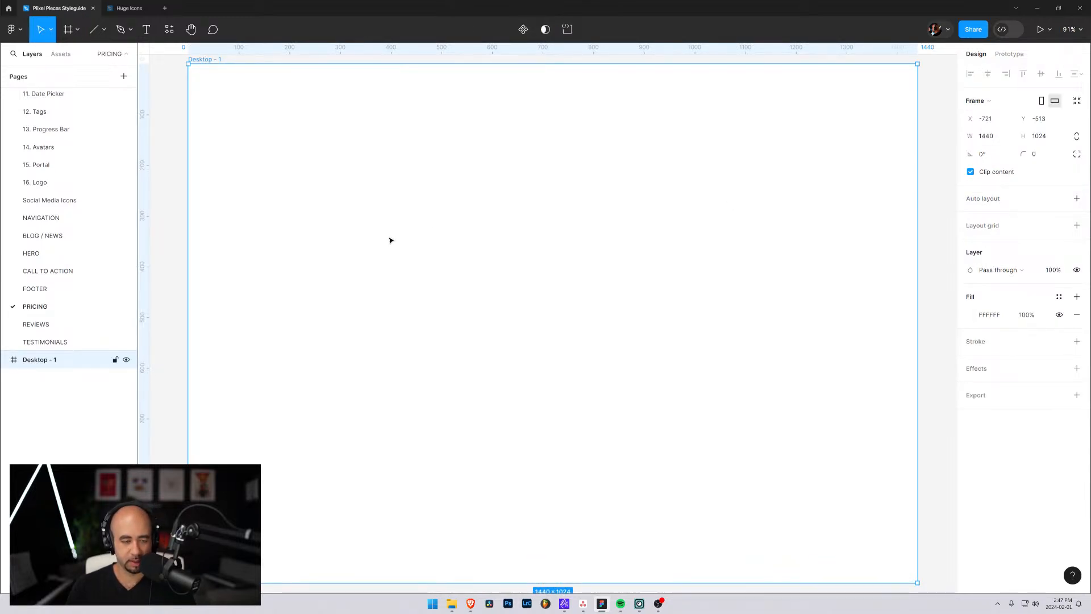
scroll(390, 240, "down", 5)
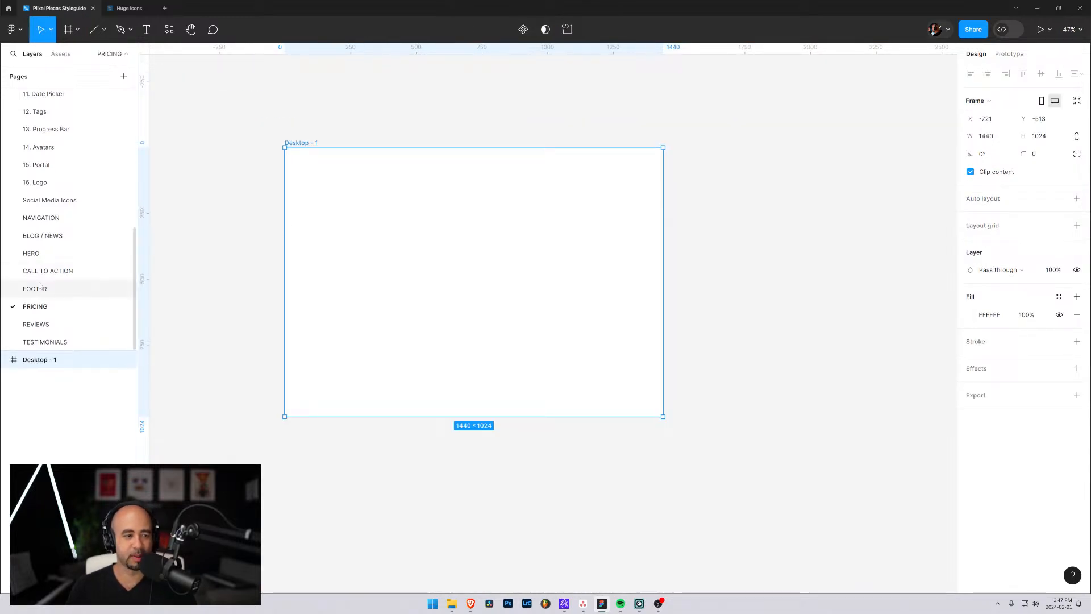
left_click(35, 289)
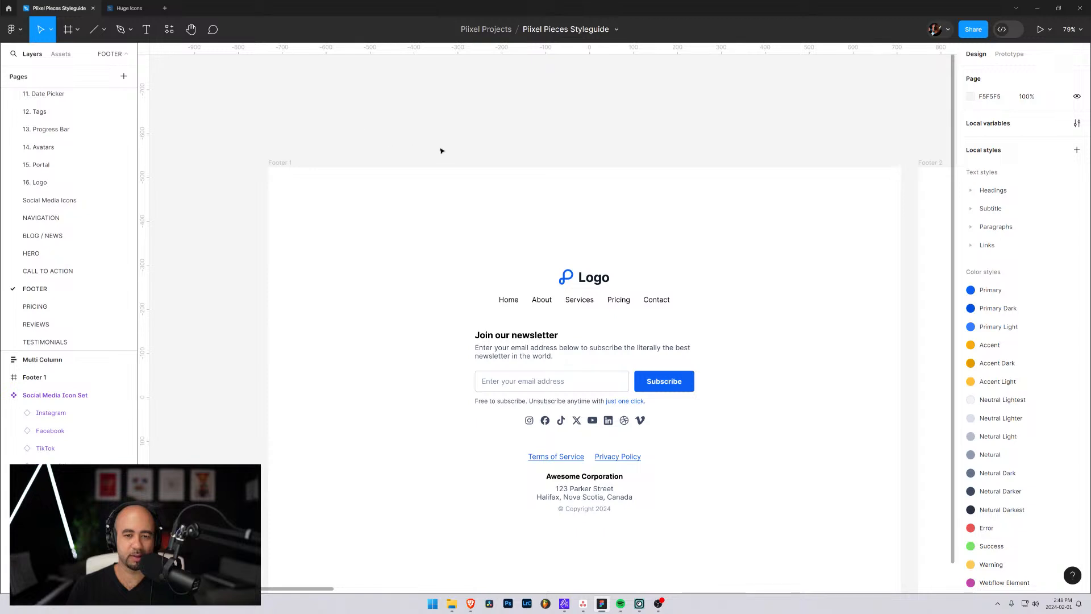
left_click(34, 307)
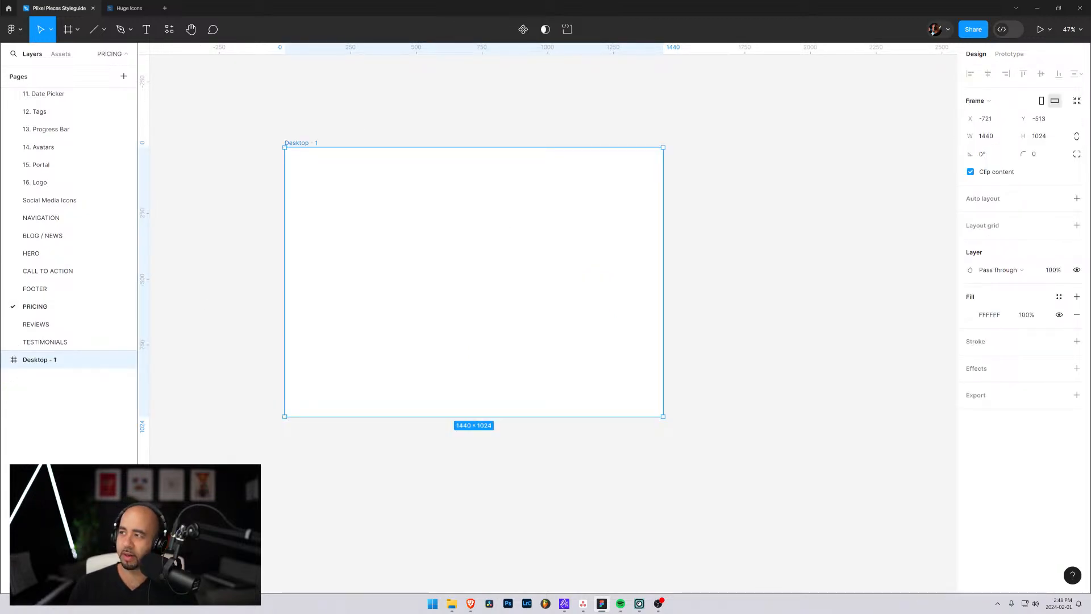
Switch to the browser, view the Pricing component on piixelpieces.com as a reference, and return to the Figma file
left_click_drag(546, 611, 397, 86)
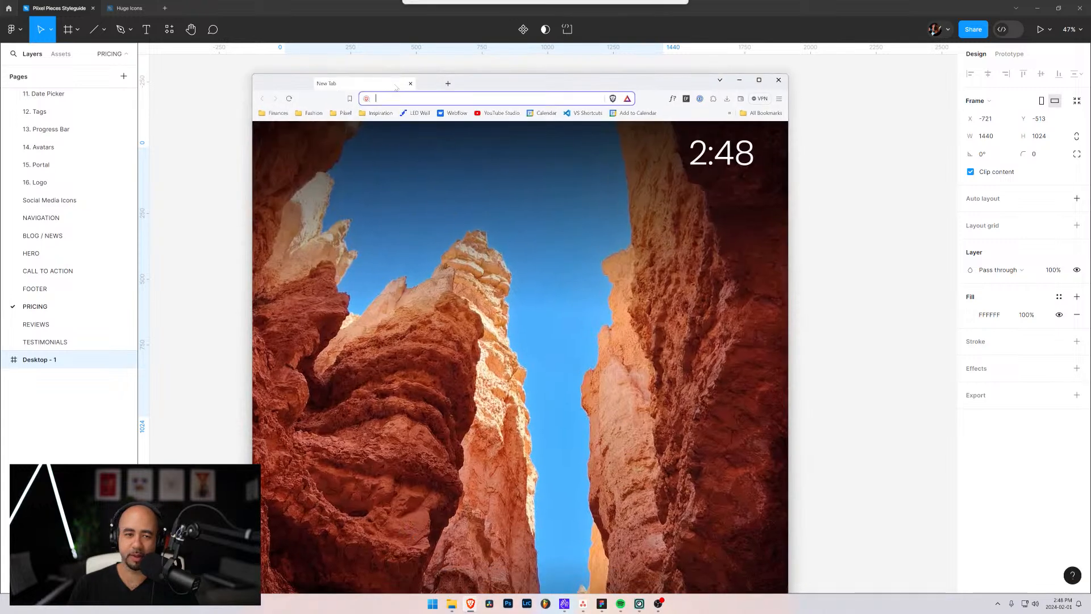
type("piix")
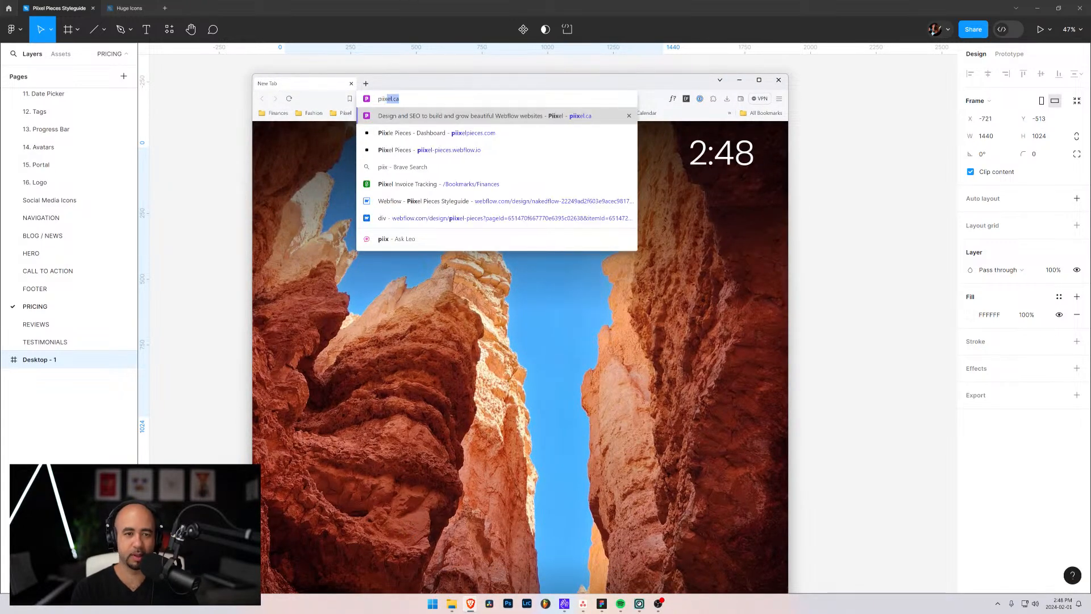
key("Down")
key("Return")
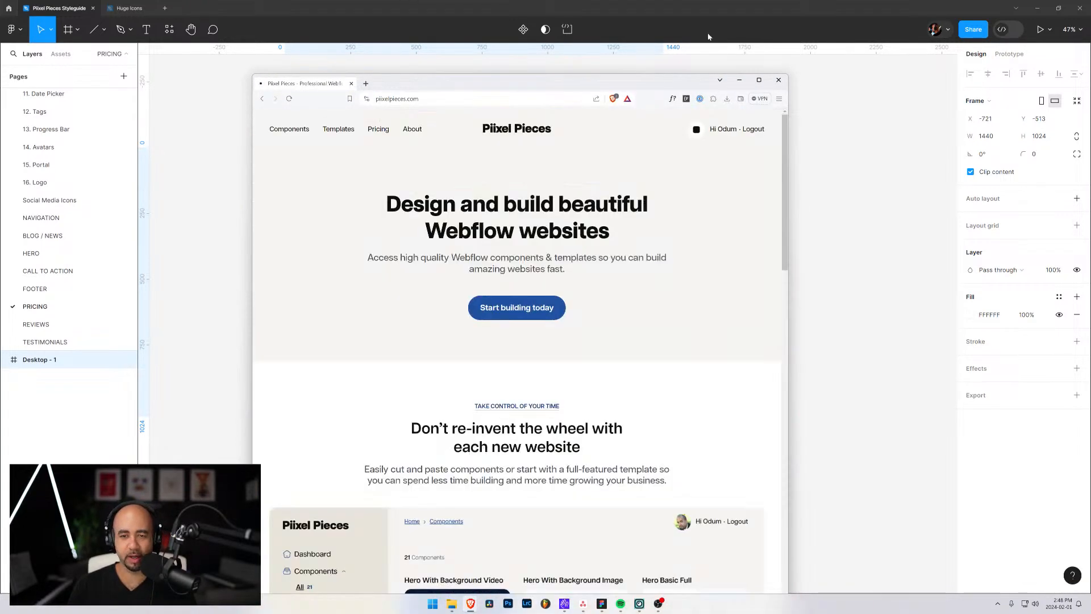
left_click(759, 81)
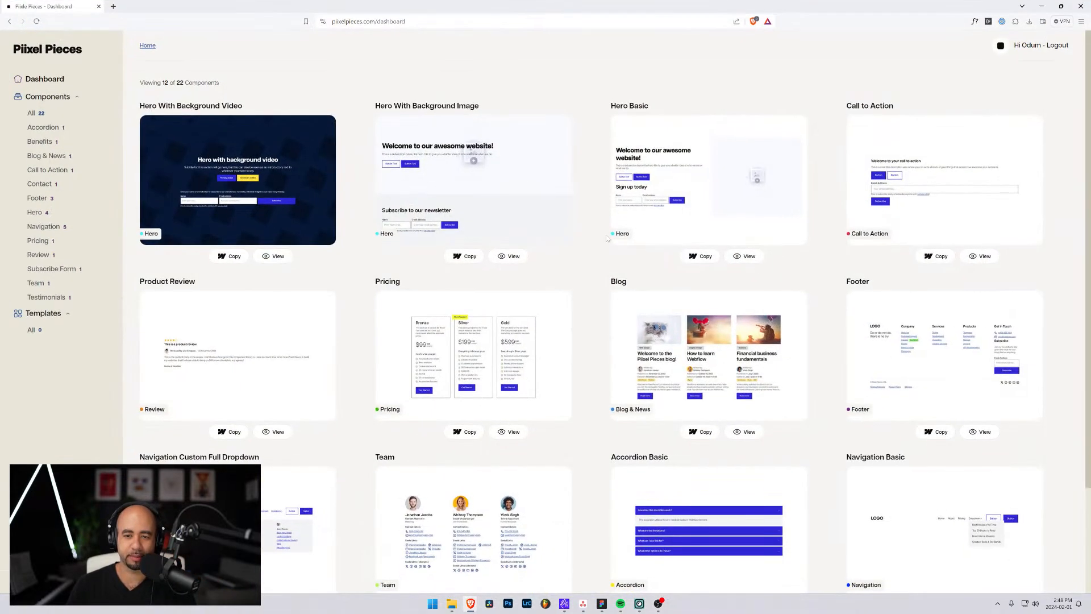
left_click(510, 431)
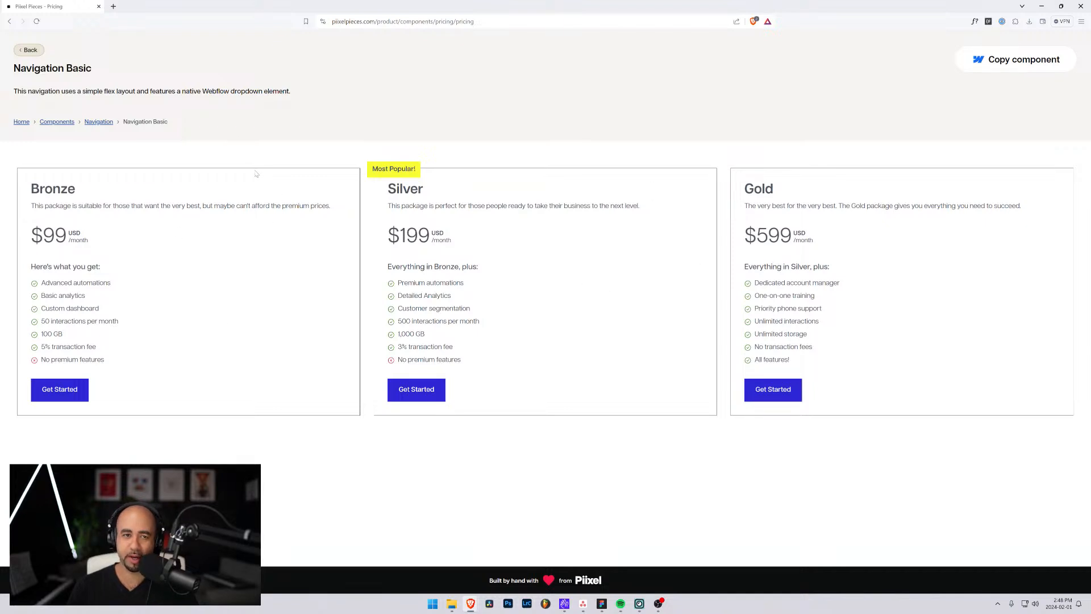
left_click(1061, 6)
left_click_drag(545, 86, 1090, 70)
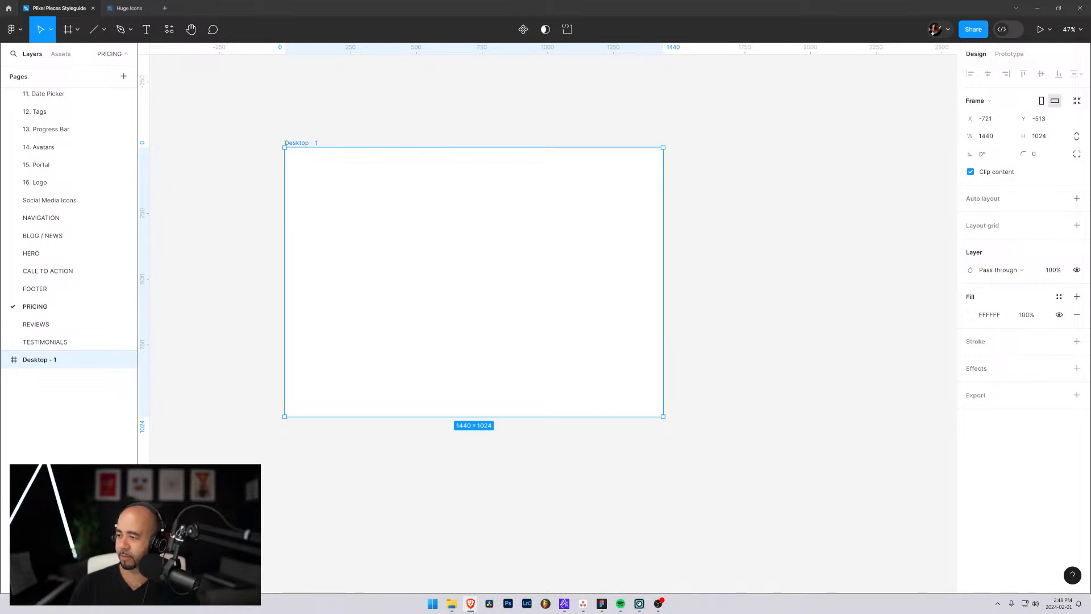
left_click(239, 134)
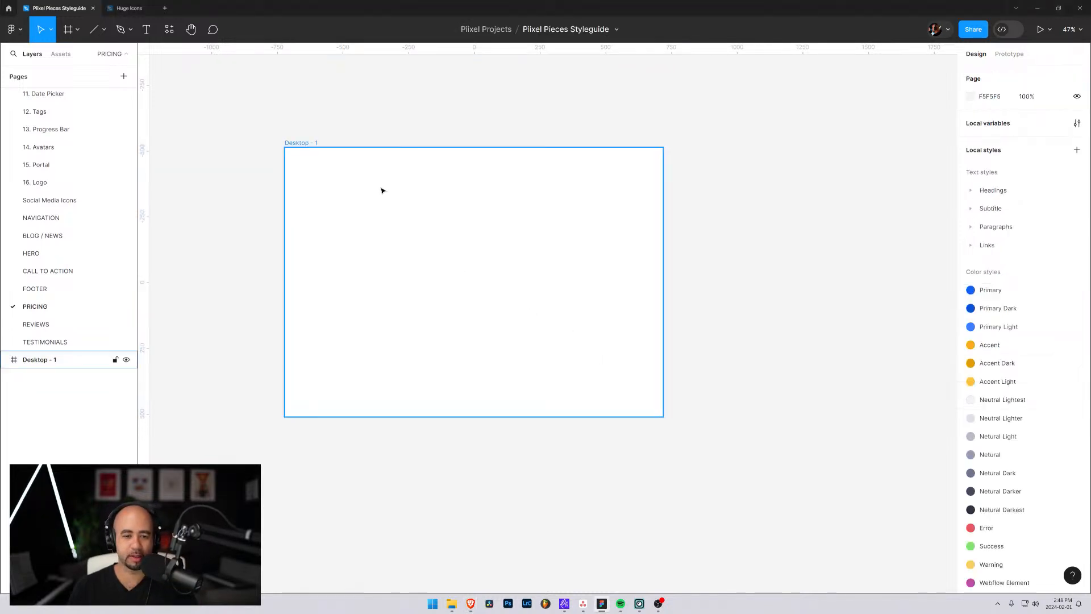
Review the style guide's component pages, from Pagination through Logo, and return to the PRICING page
left_click(396, 195)
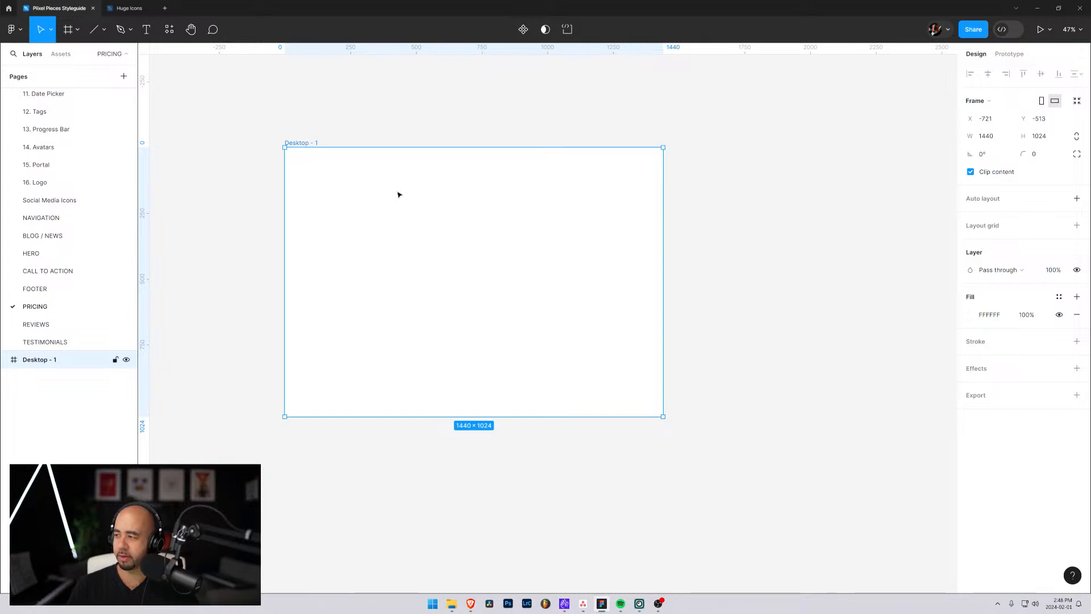
scroll(57, 163, "up", 5)
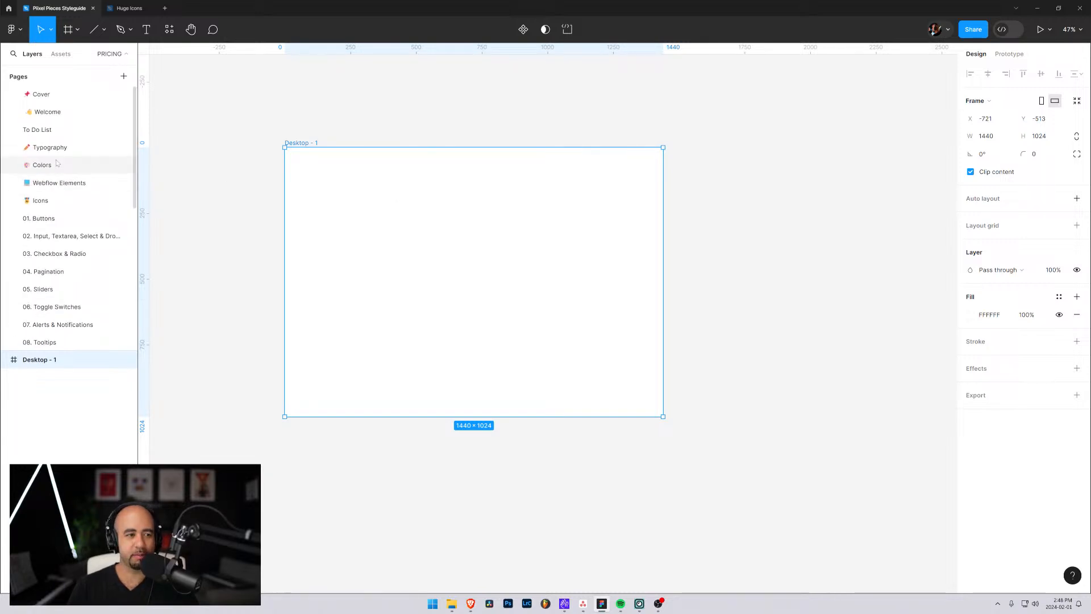
scroll(60, 236, "down", 2)
left_click(62, 235)
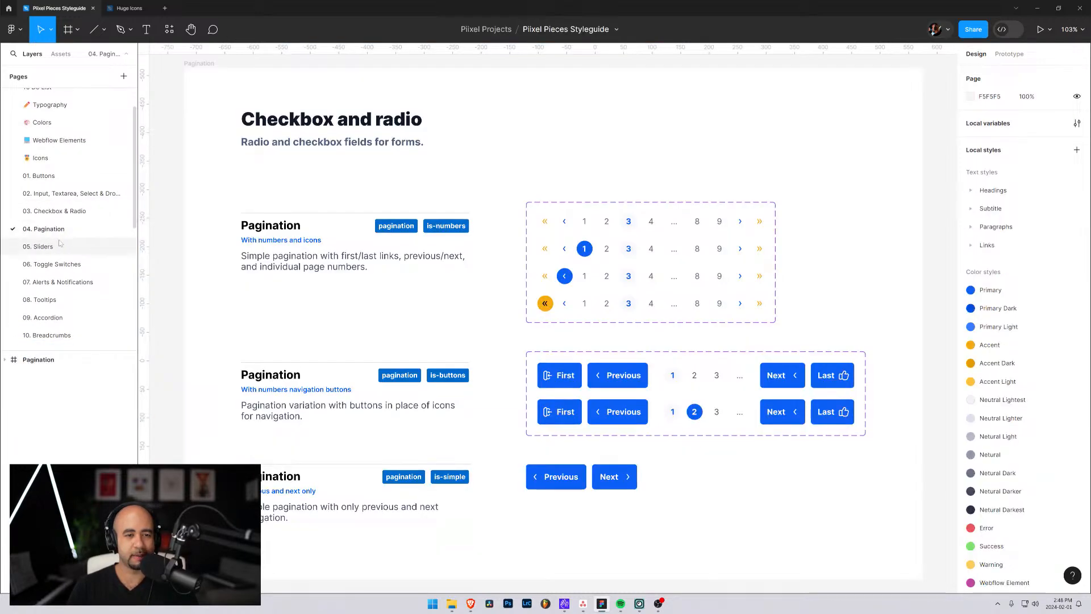
left_click(52, 247)
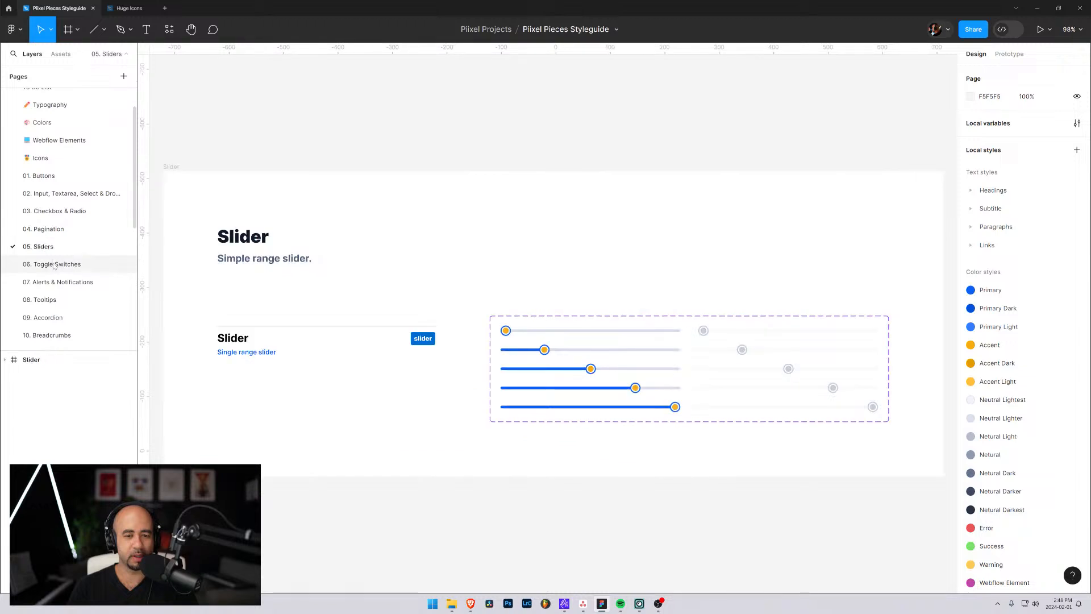
left_click(53, 264)
scroll(56, 254, "down", 1)
left_click(55, 241)
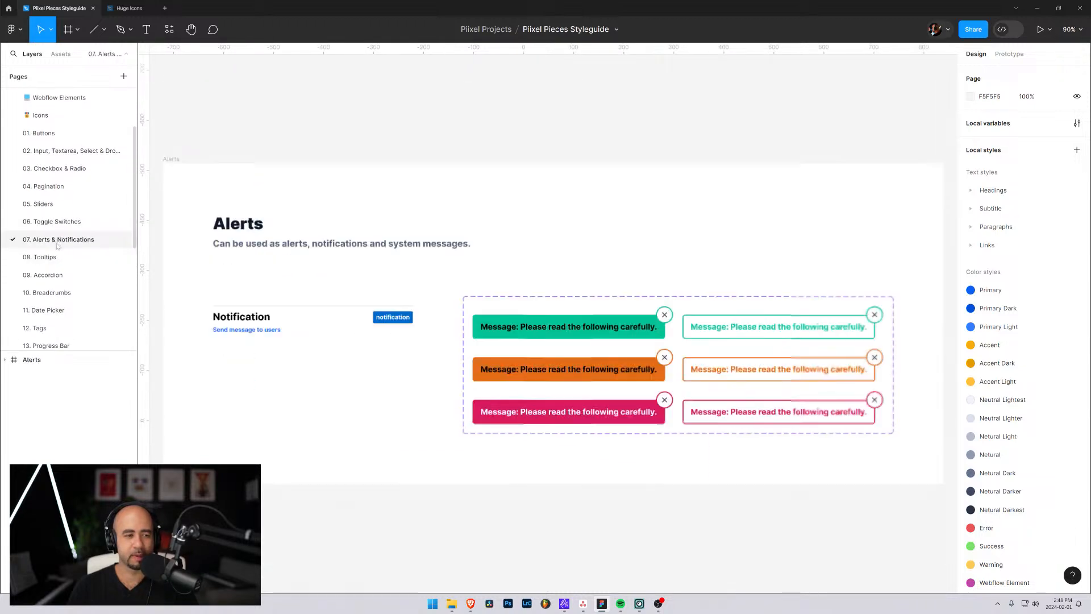
left_click(51, 258)
left_click(49, 276)
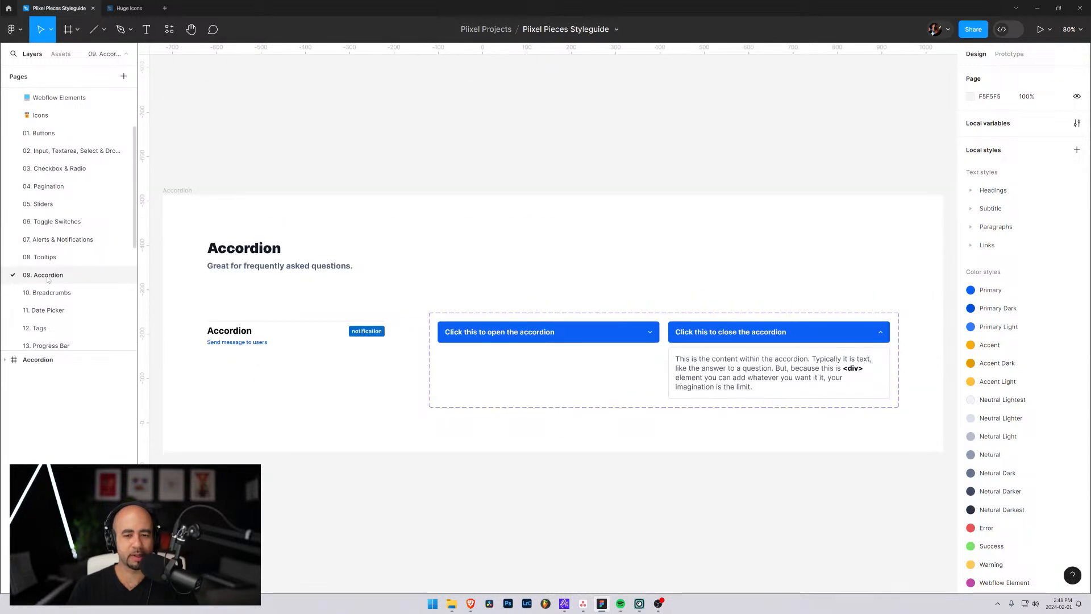
scroll(50, 272, "down", 3)
left_click(54, 226)
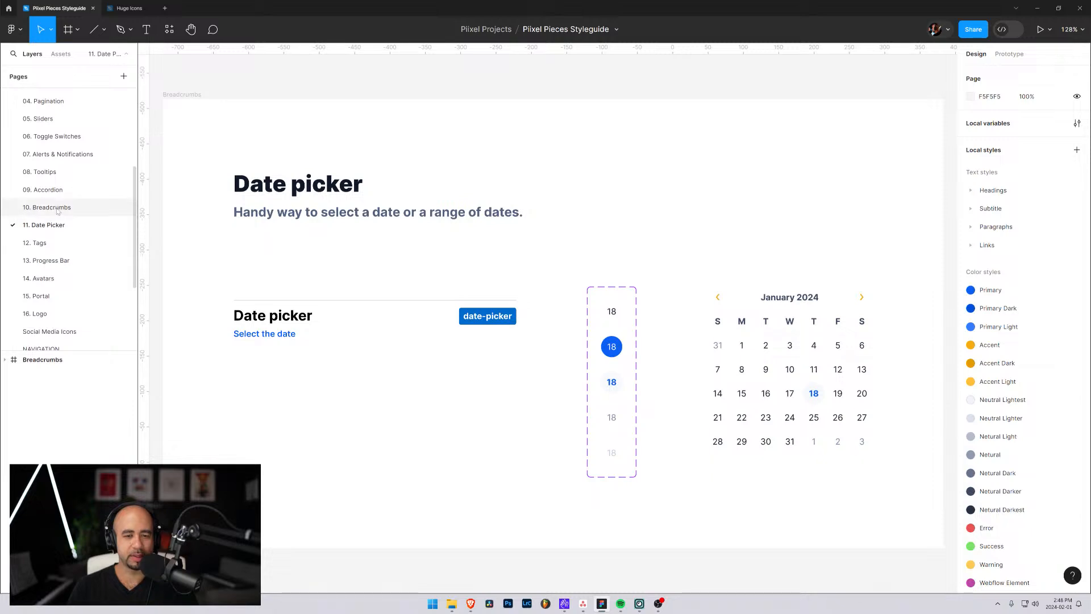
left_click(57, 211)
left_click(46, 243)
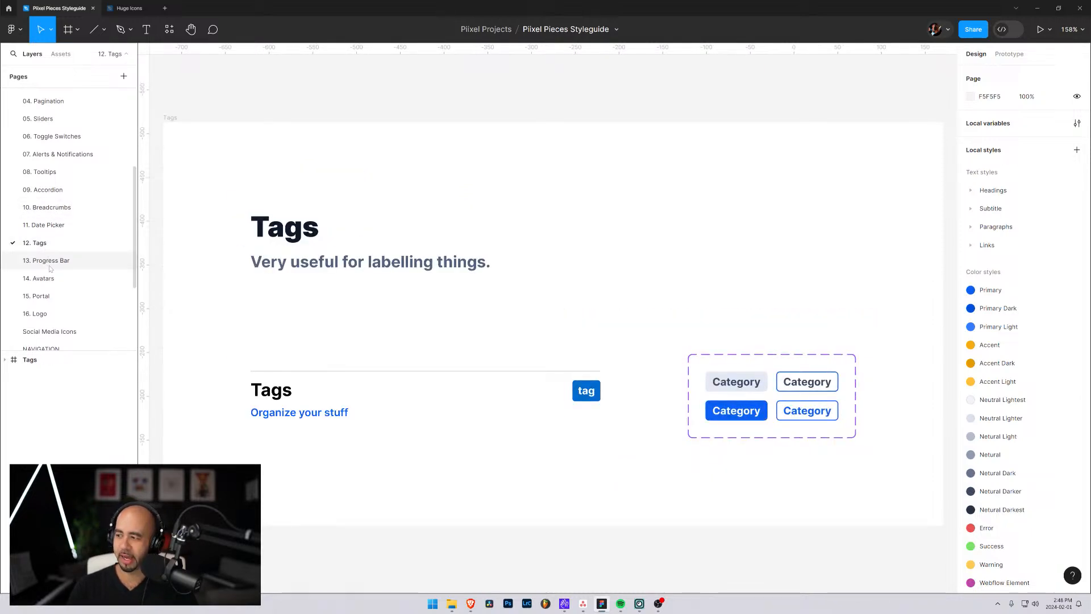
left_click(50, 262)
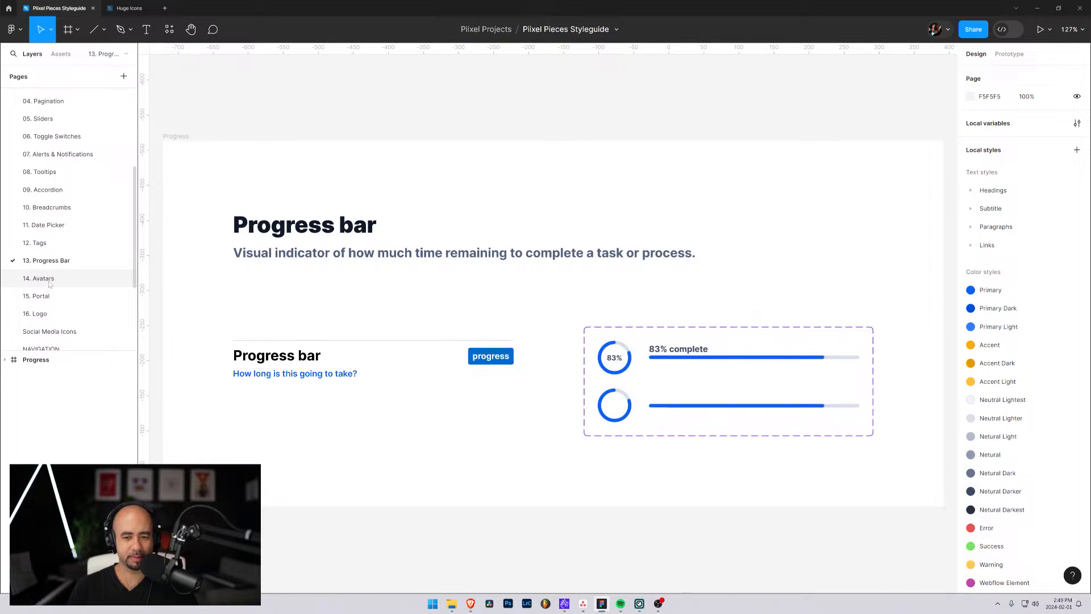
left_click(49, 279)
left_click(40, 296)
left_click(38, 314)
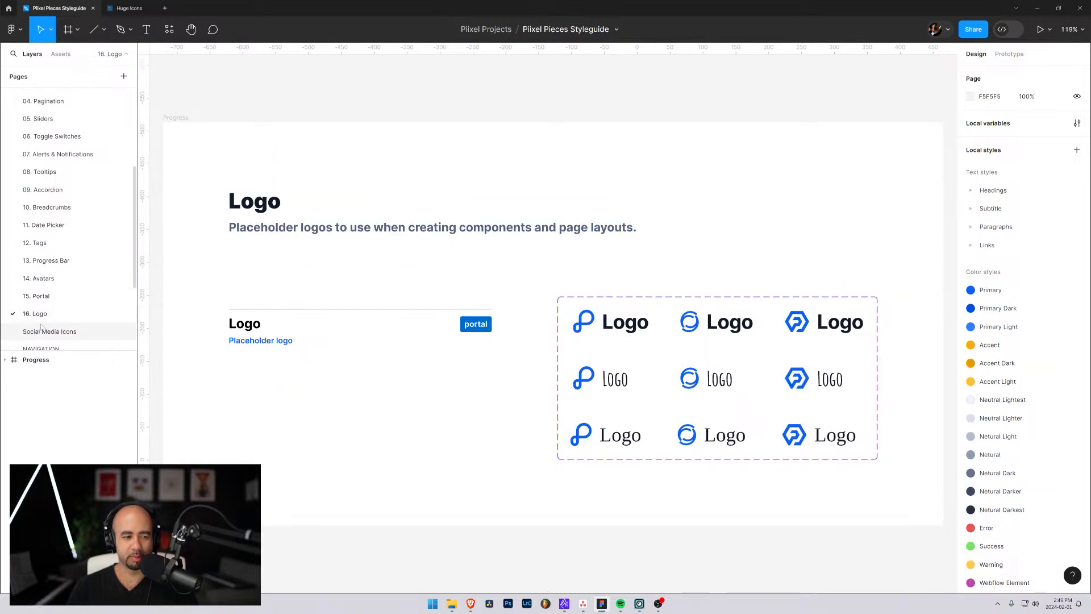
scroll(40, 319, "down", 4)
left_click(41, 308)
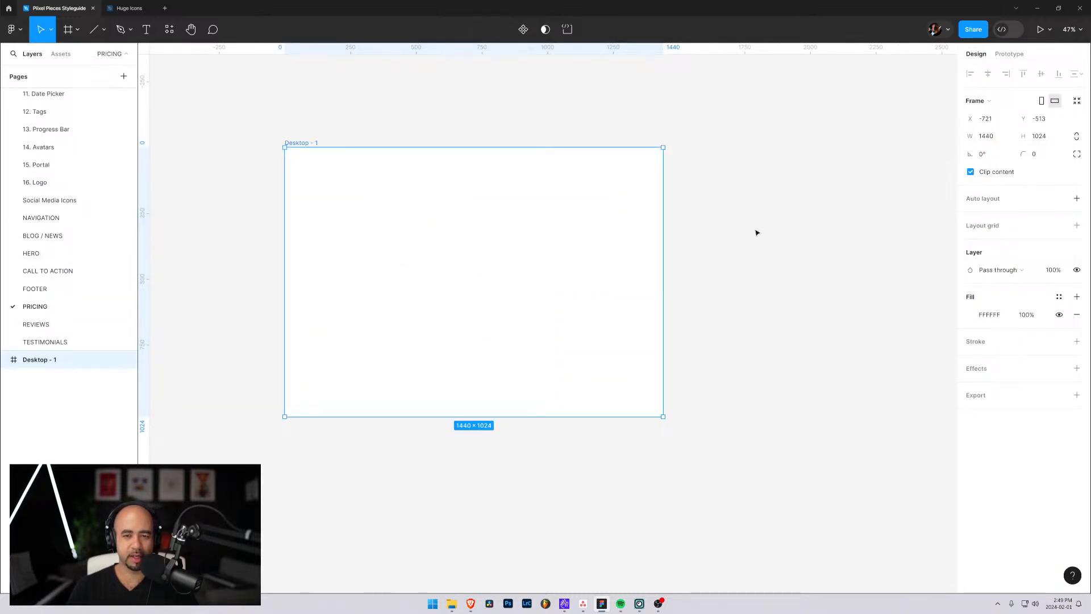
Rename the Desktop - 1 frame as Pricing 1
left_click(755, 232)
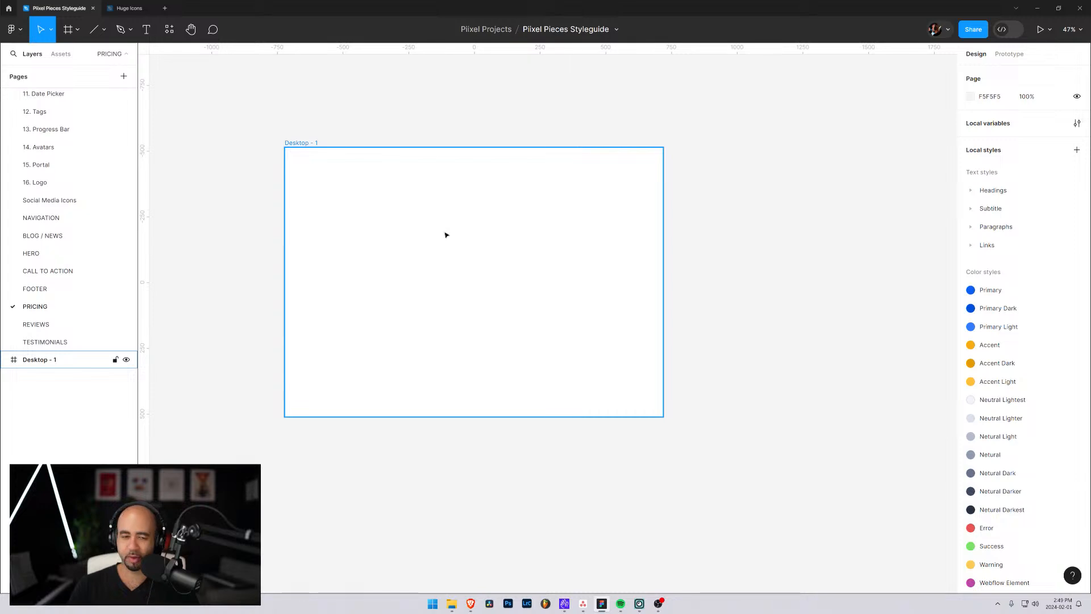
left_click_drag(446, 233, 473, 289)
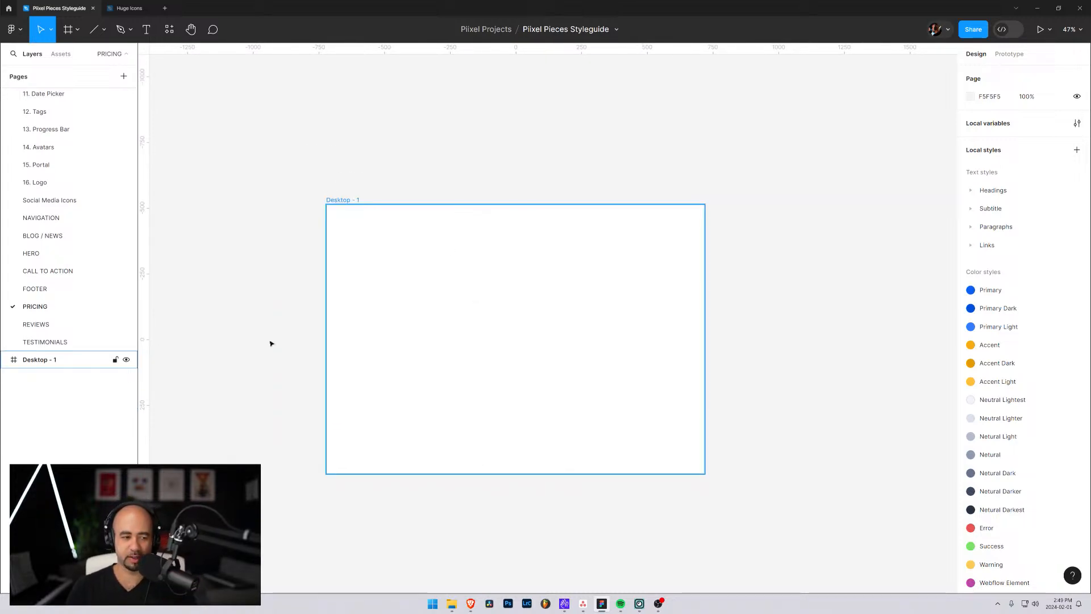
double_click(48, 360)
type("F")
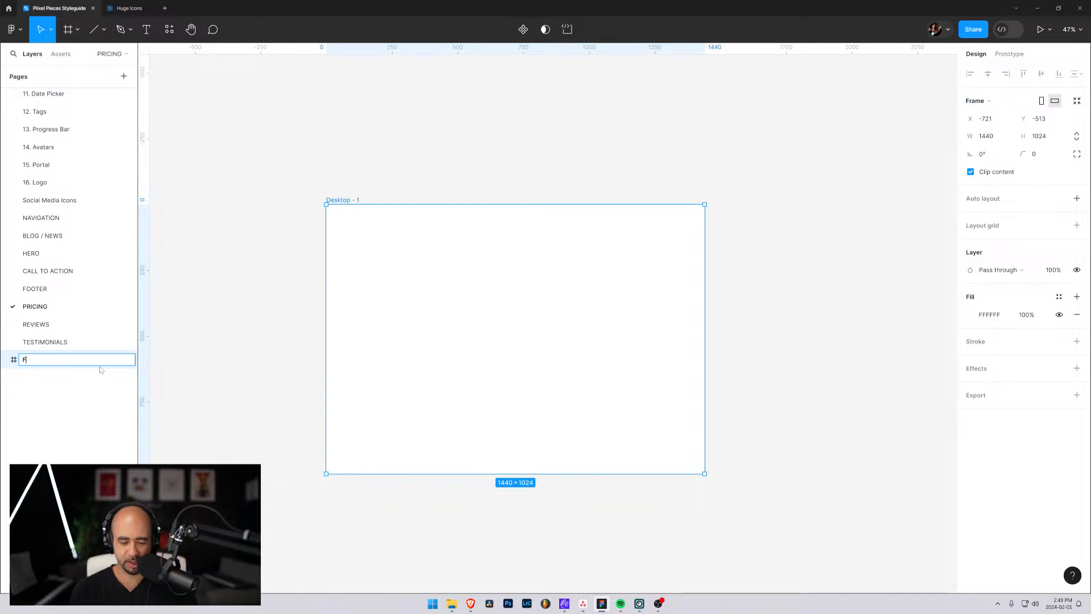
type("oric")
key("BackSpace")
key("BackSpace")
key("BackSpace")
key("BackSpace")
key("BackSpace")
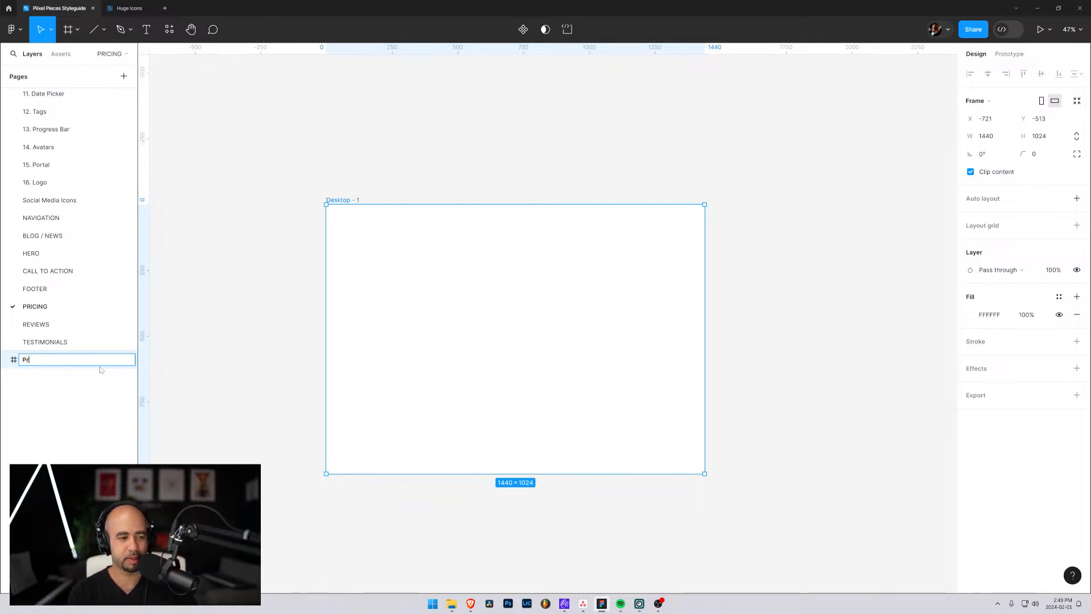
type("Pricing ")
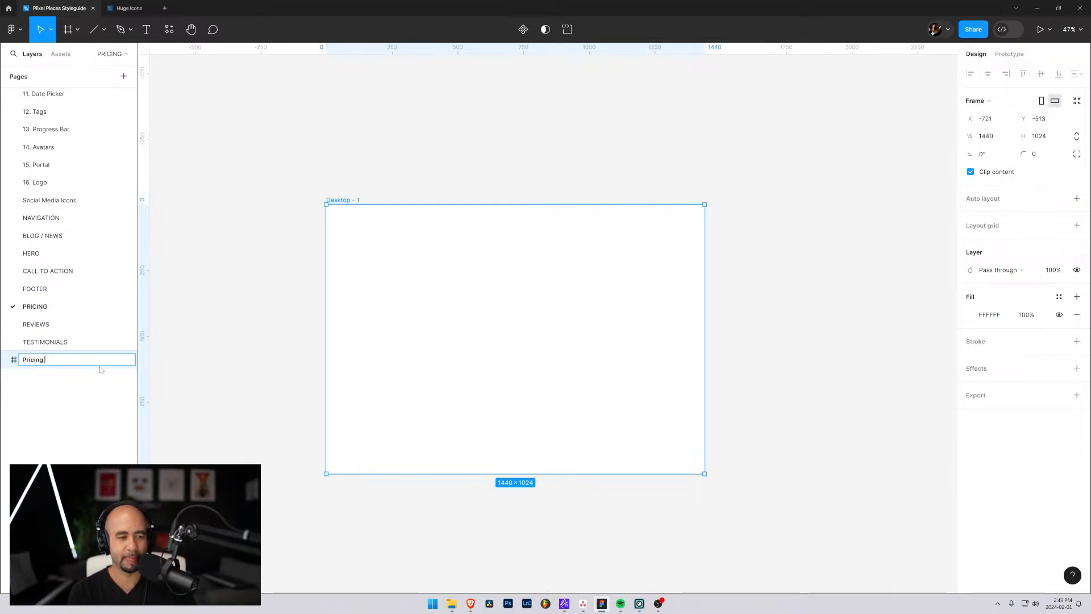
type("1")
key("Return")
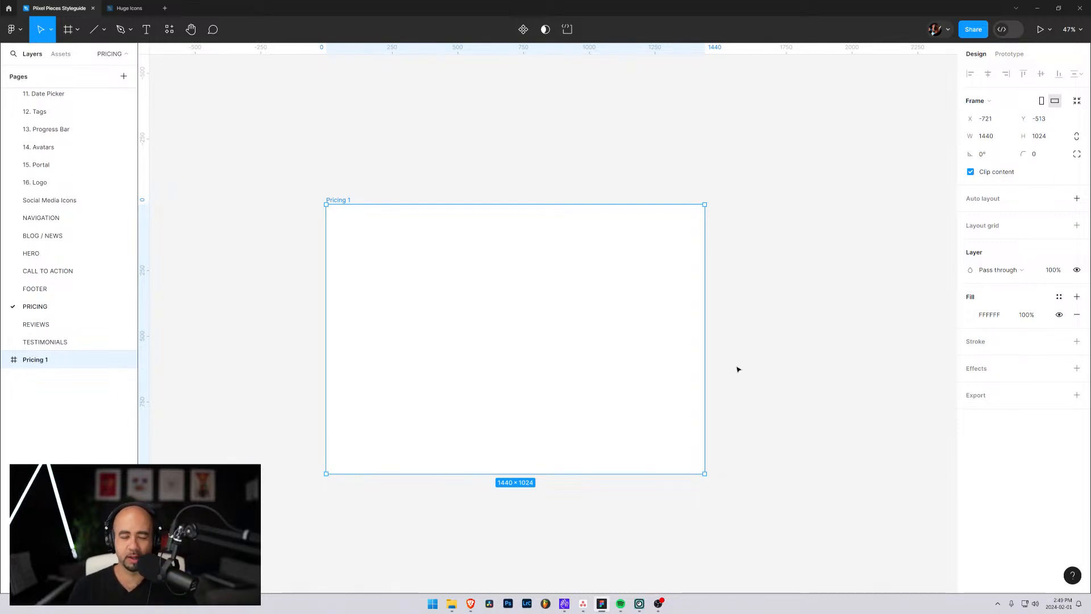
Take the plan name from the reference page in the browser and add it as a text layer reading "Bronze" in the Pricing 1 frame
key("alt+Tab")
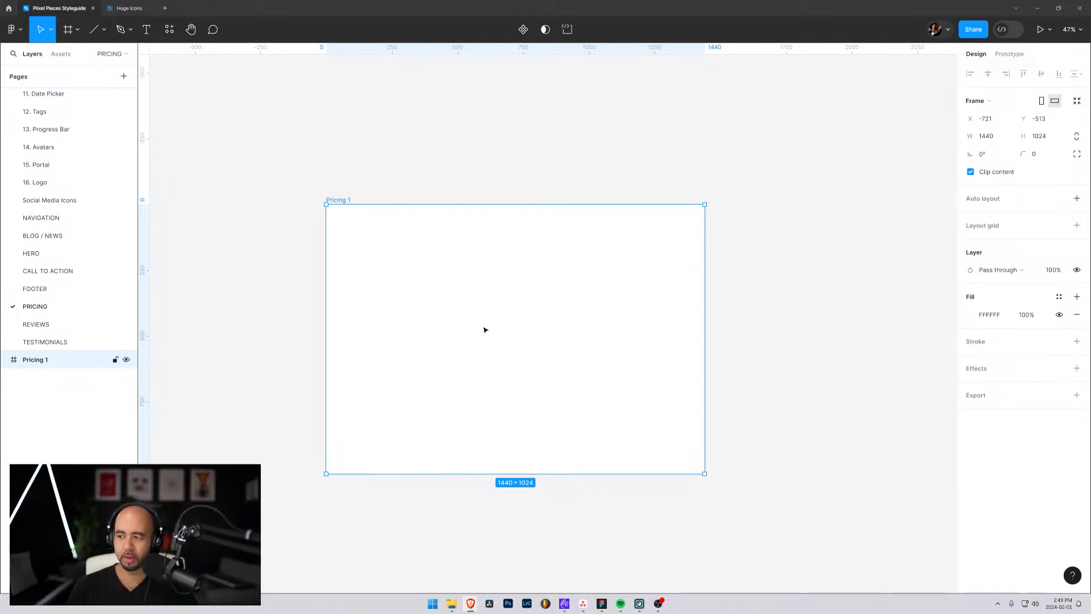
key("t")
left_click(387, 267)
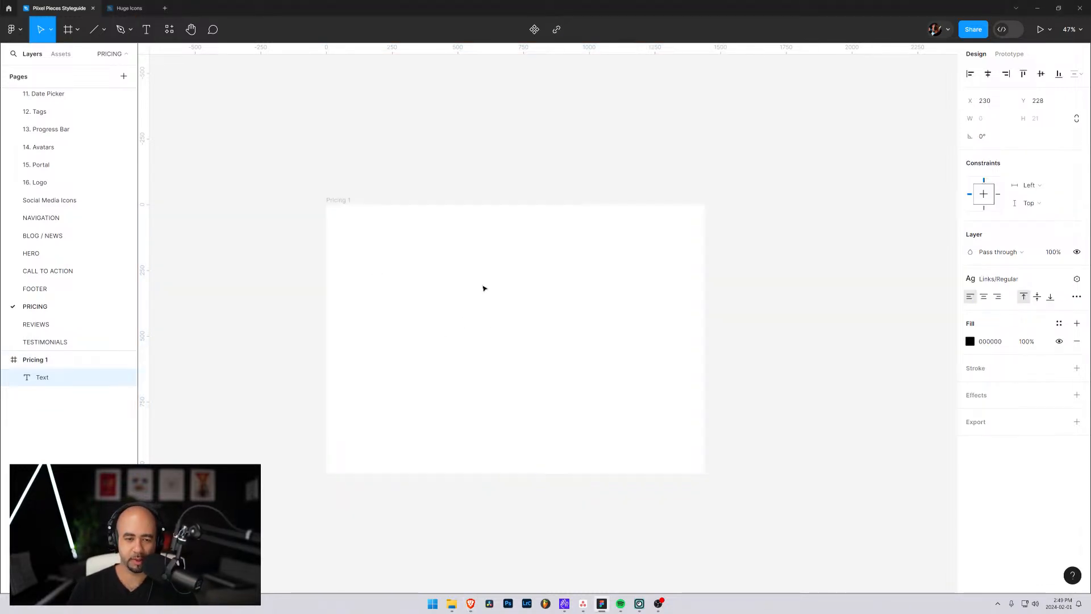
key("ctrl+v")
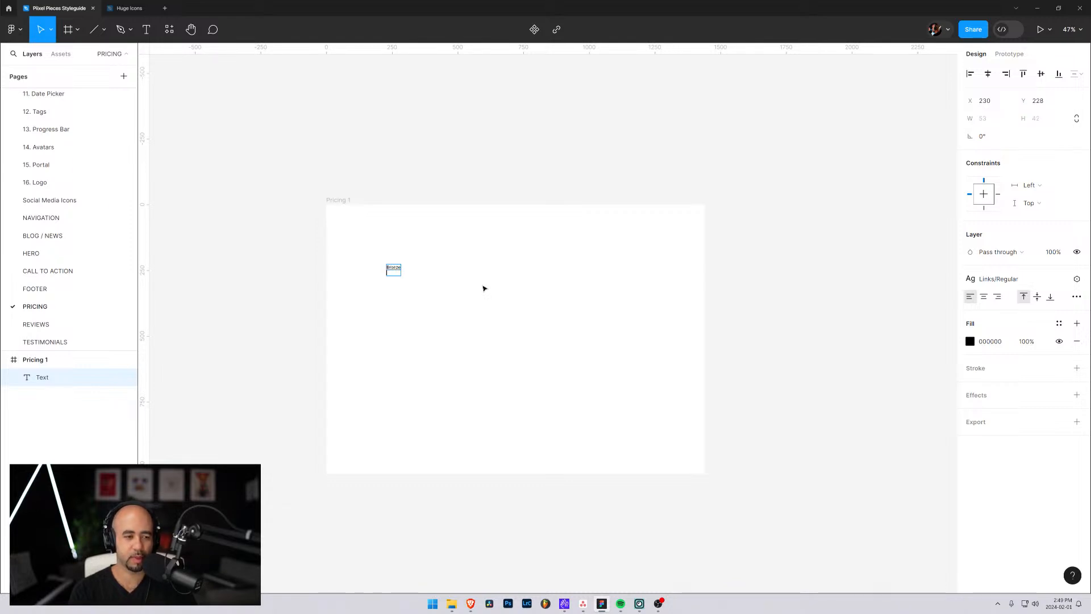
key("BackSpace")
key("Escape")
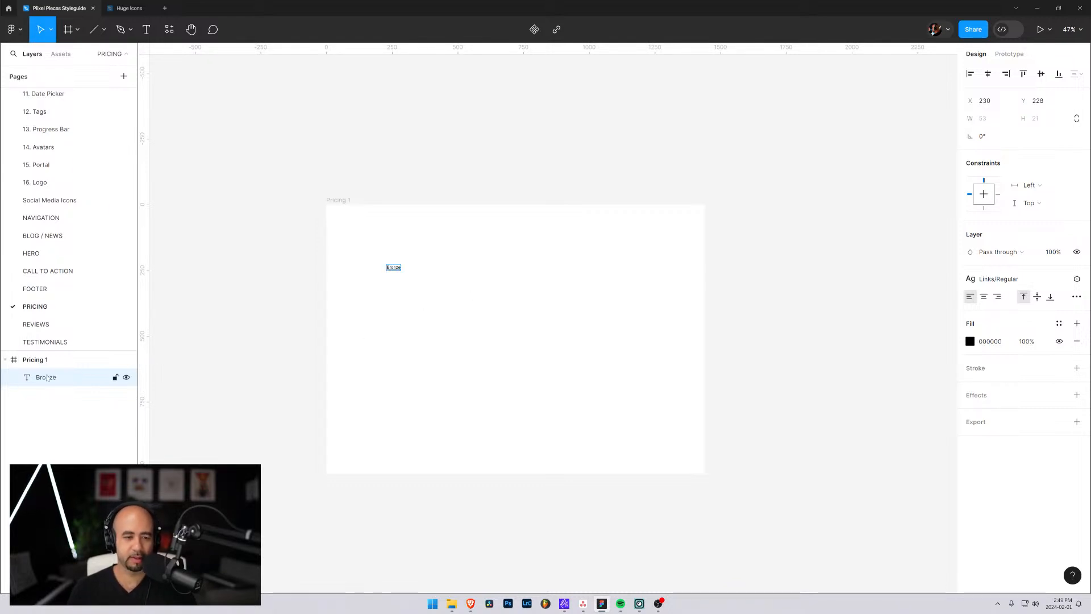
Replace the Bronze text's Links/Regular style with the Headings/H6 text style
left_click(391, 267)
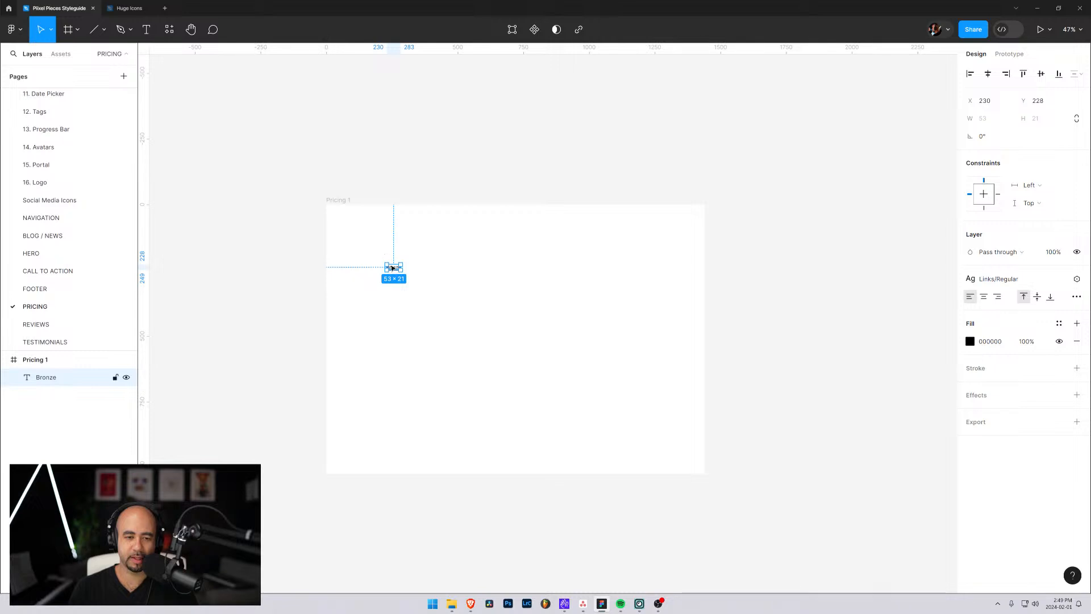
left_click(1059, 279)
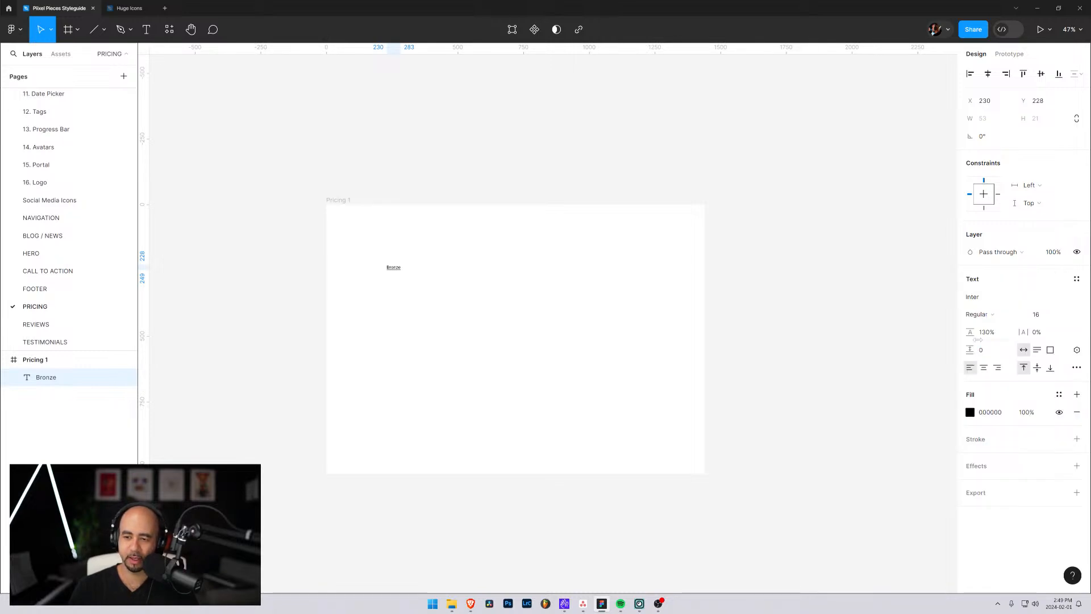
left_click(1077, 278)
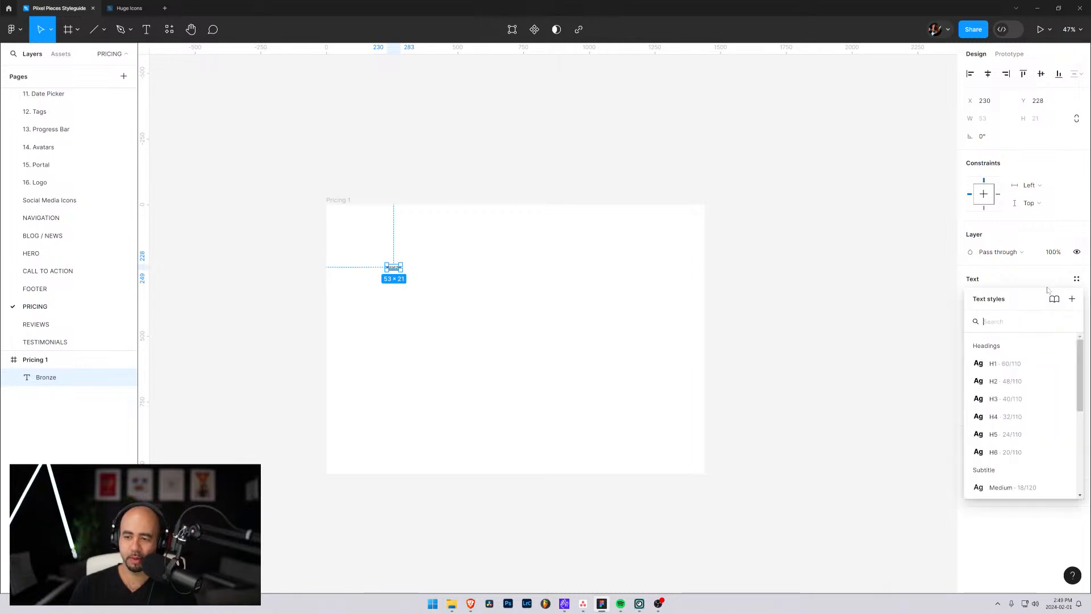
left_click(1010, 458)
scroll(399, 253, "up", 3)
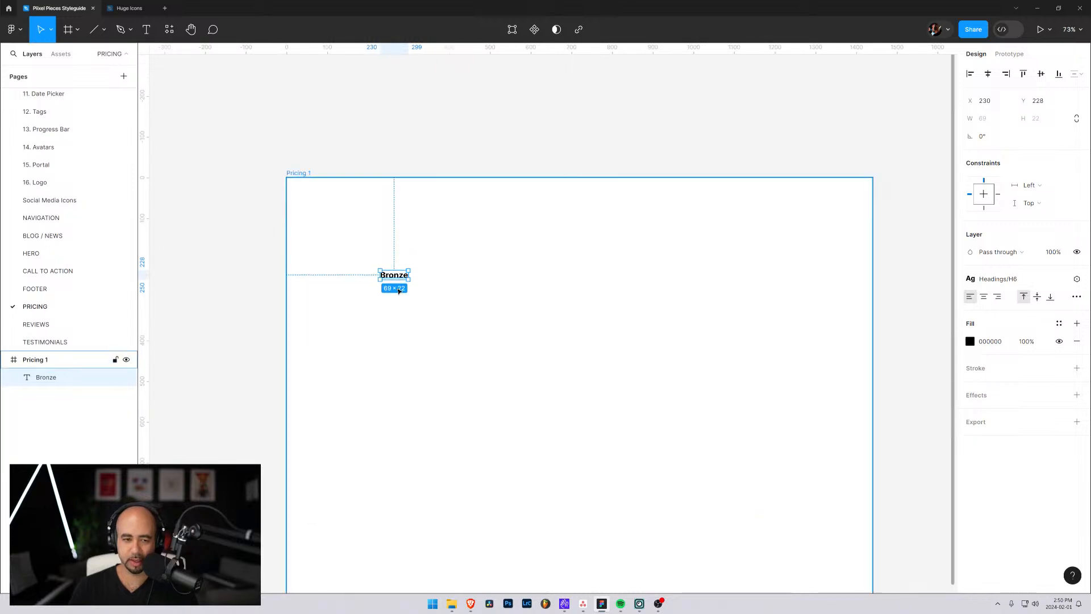
Move the Bronze heading slightly up and to the left within the Pricing 1 frame
scroll(399, 290, "up", 5)
scroll(408, 274, "down", 5)
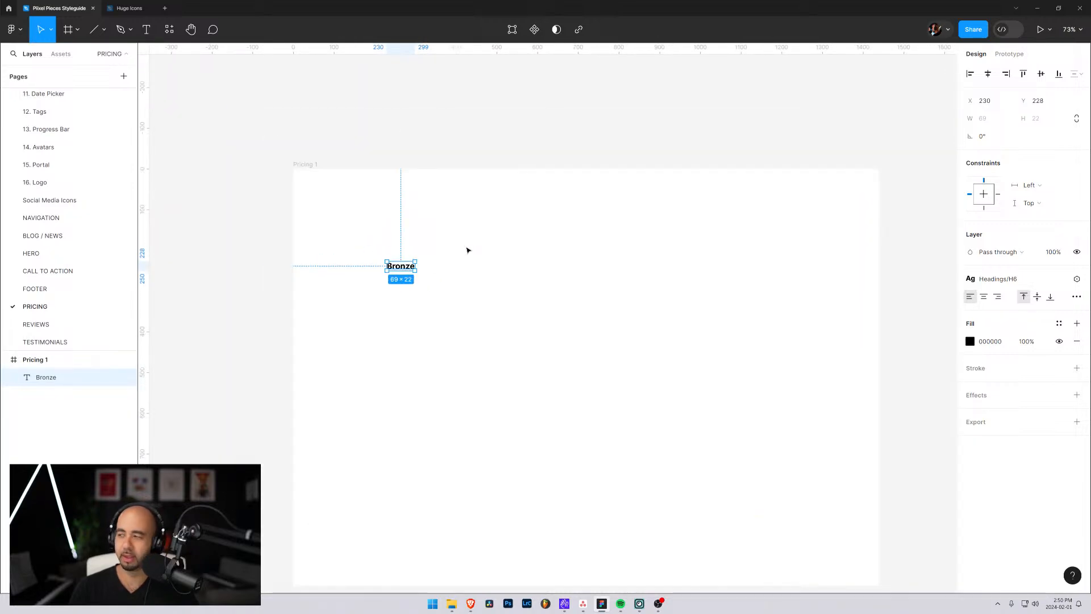
left_click(468, 251)
scroll(392, 275, "up", 2)
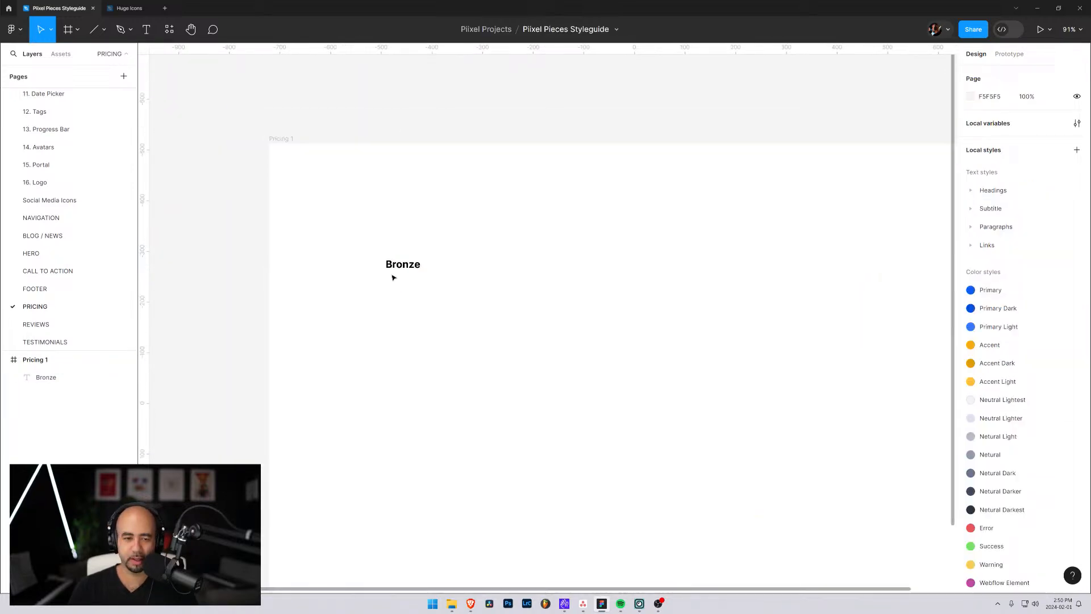
left_click(403, 249)
left_click_drag(403, 249, 400, 239)
left_click(380, 267)
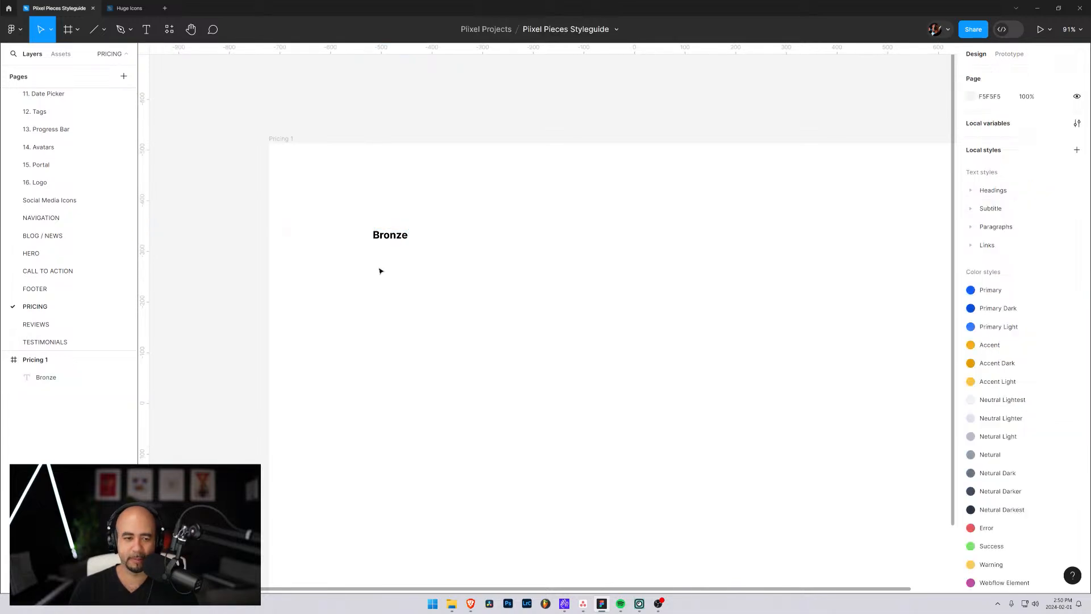
Add a text layer below Bronze reading "This is the description for the bronze package which offers premium features without the premium price."
key("t")
left_click(381, 271)
type("This is")
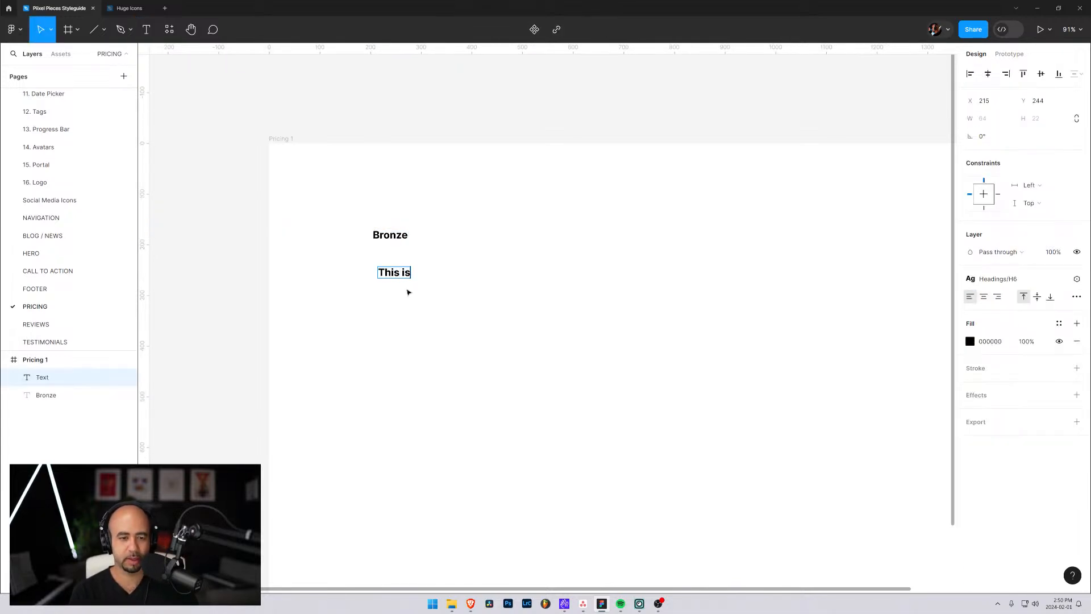
type(" the desac")
key("BackSpace")
key("BackSpace")
type("cri")
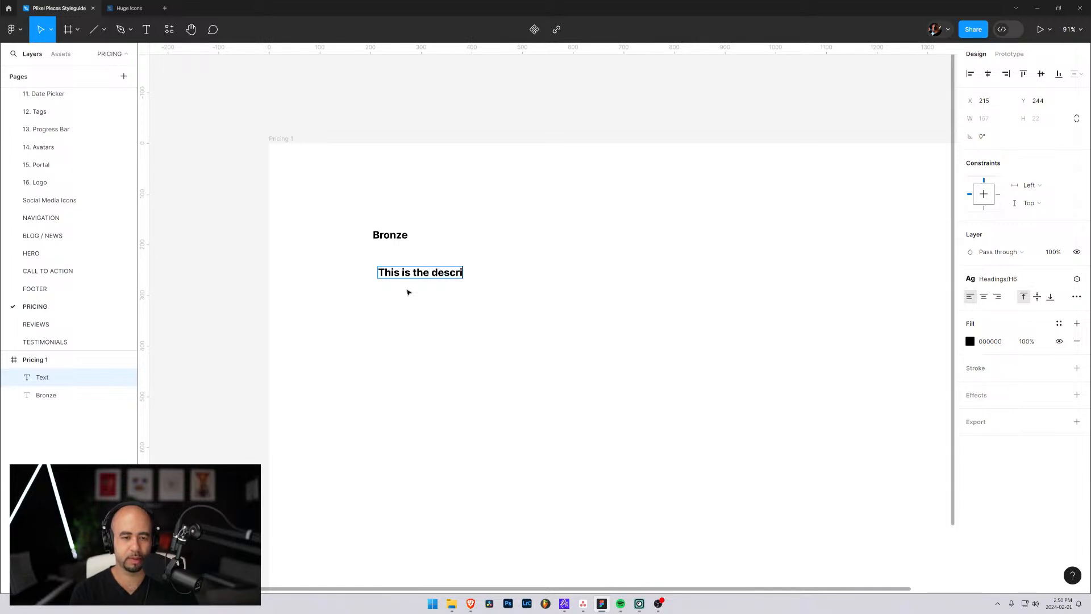
type("ption for the bro")
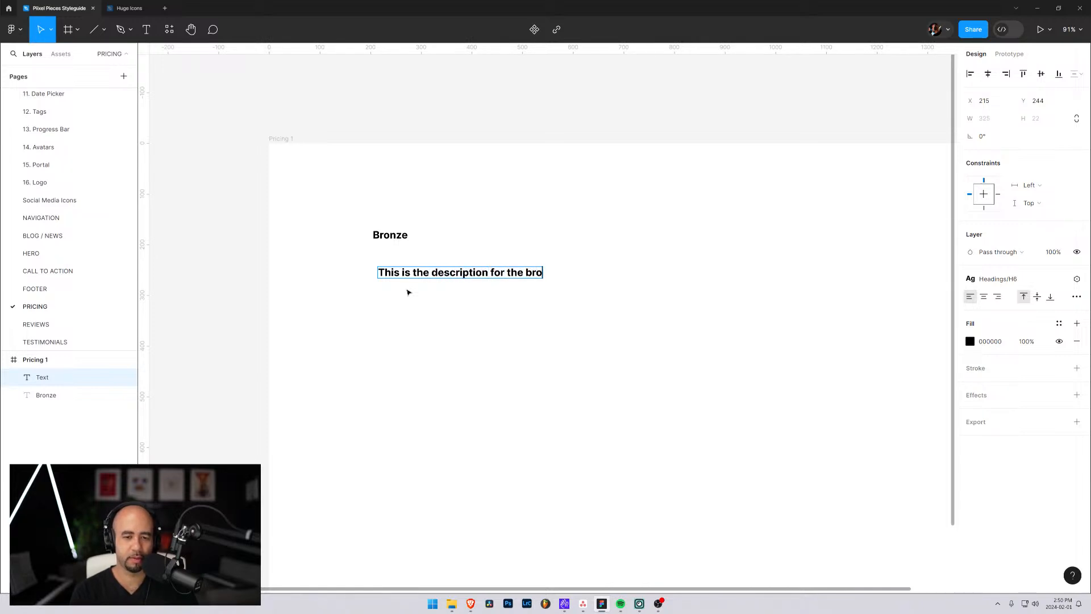
type("nze p")
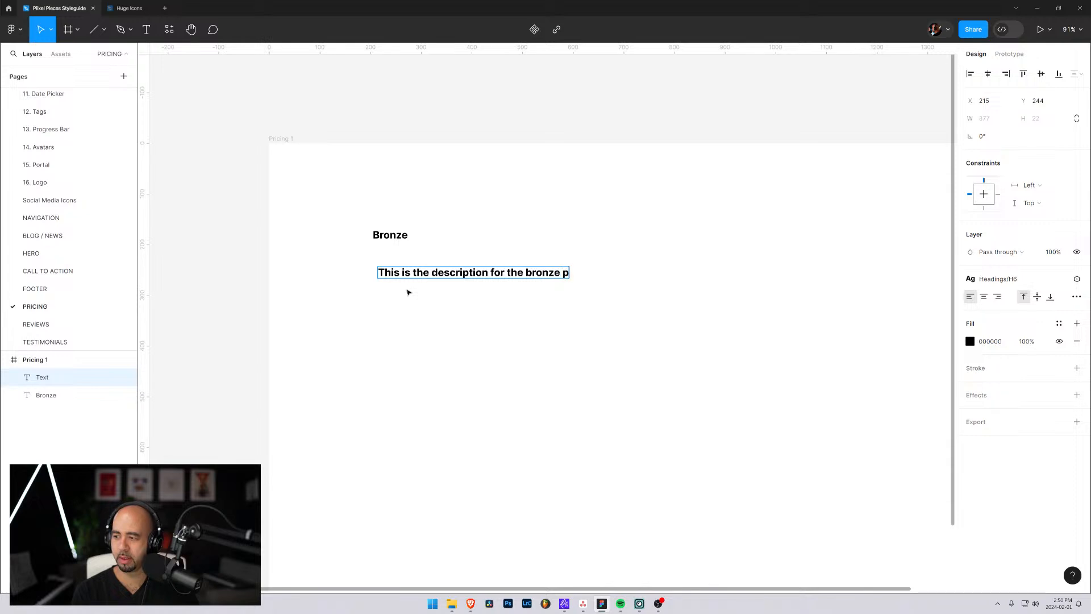
type("ackage.")
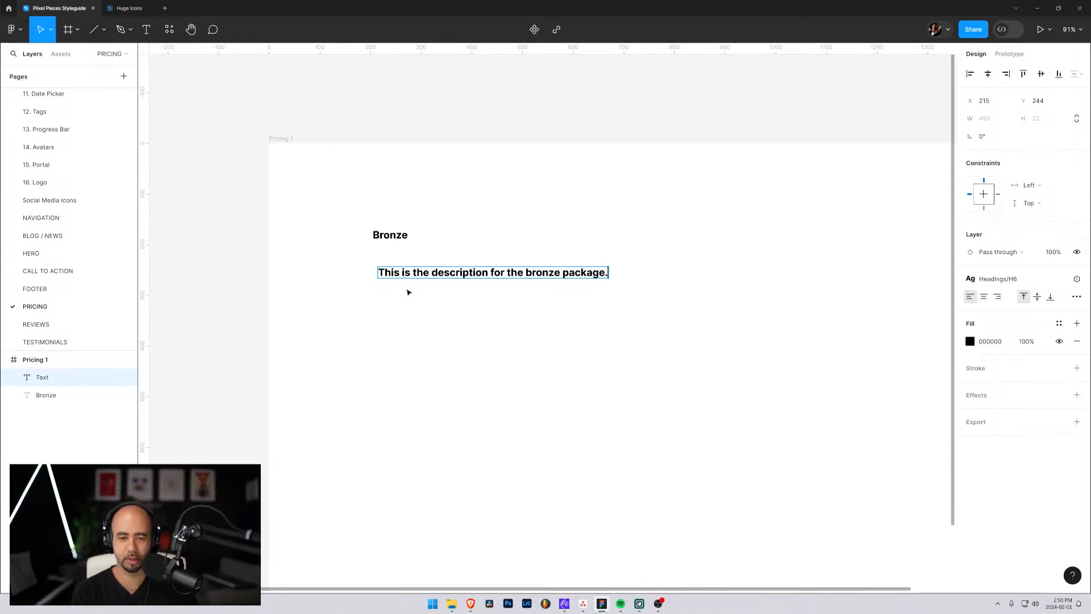
type(" It might not")
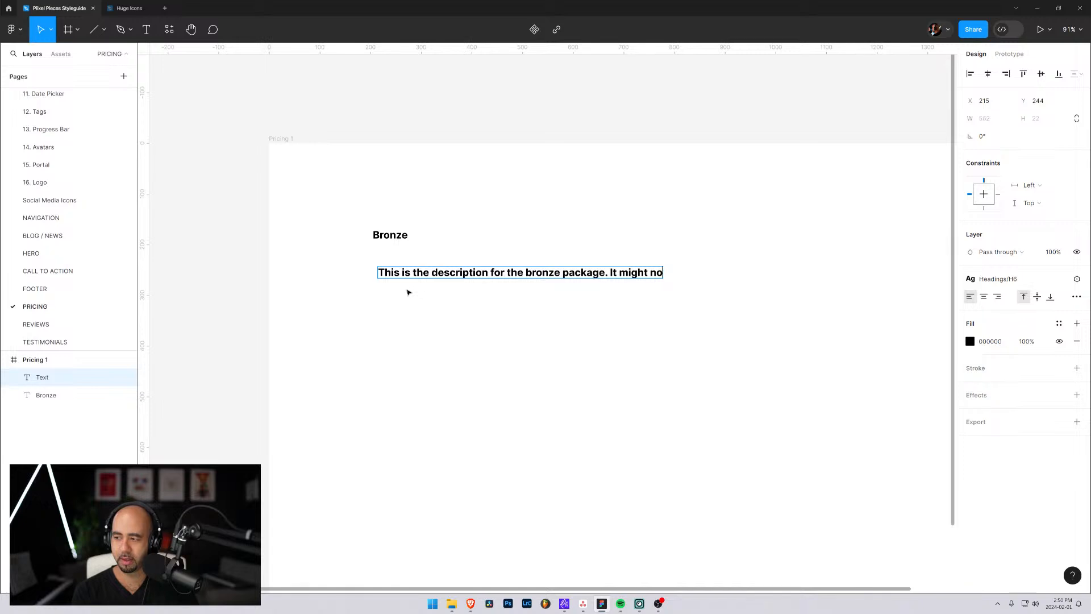
key("BackSpace")
key("BackSpace")
key("BackSpace")
key("BackSpace")
key("BackSpace")
key("BackSpace")
key("BackSpace")
key("BackSpace")
key("BackSpace")
key("BackSpace")
key("BackSpace")
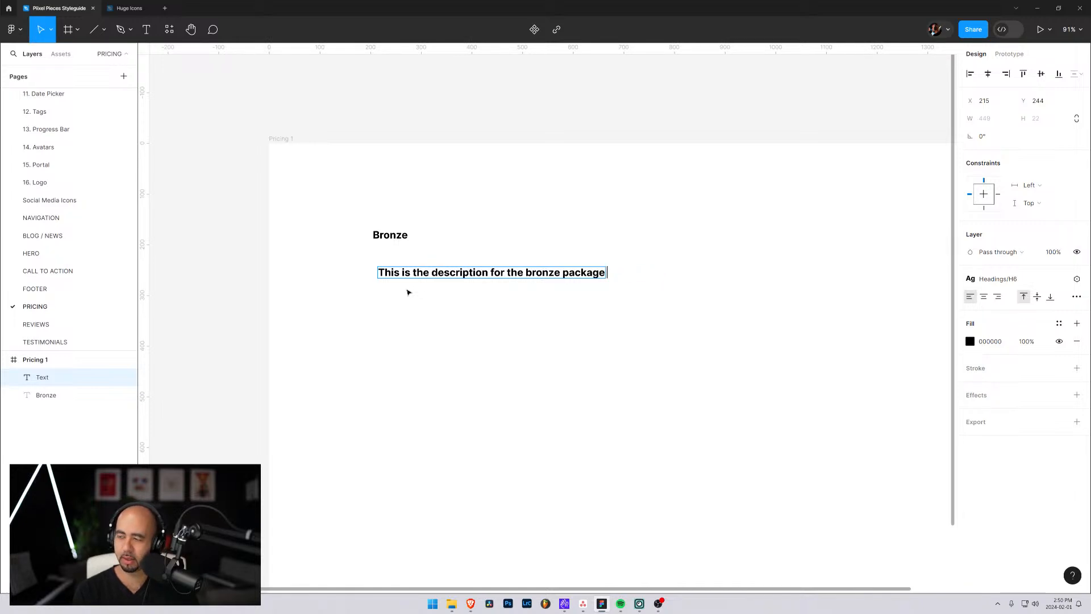
type("which offers")
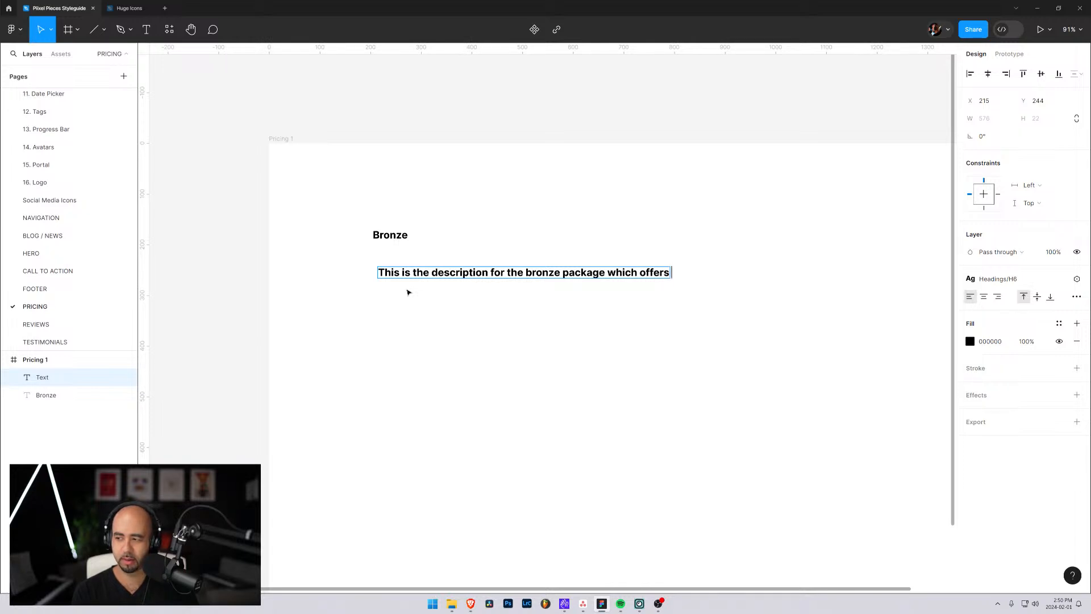
type(" pre")
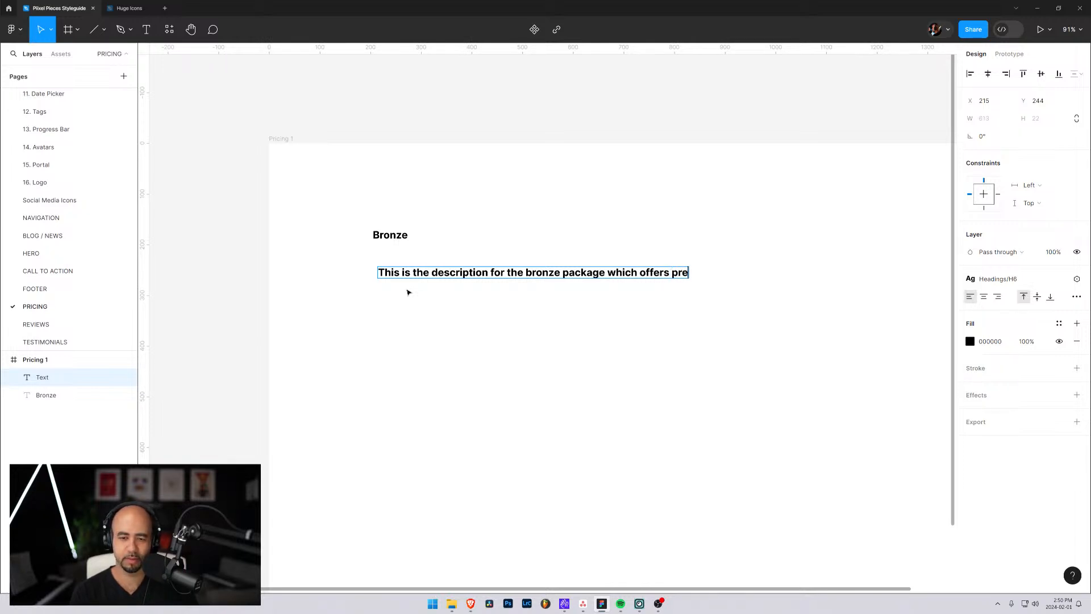
type("mium options")
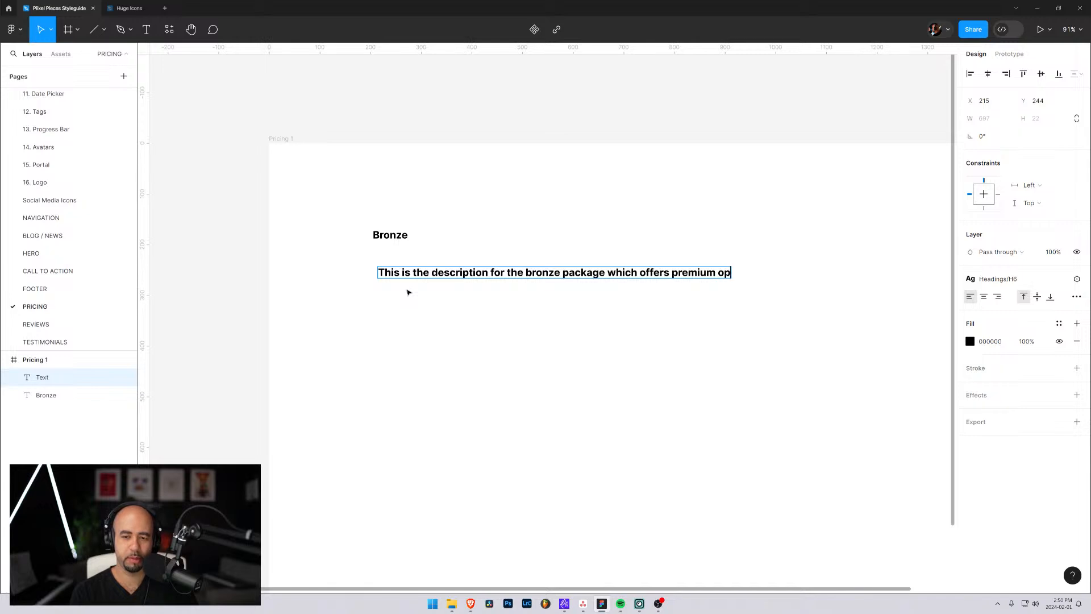
key("BackSpace")
key("BackSpace")
key("BackSpace")
key("BackSpace")
key("BackSpace")
key("BackSpace")
key("BackSpace")
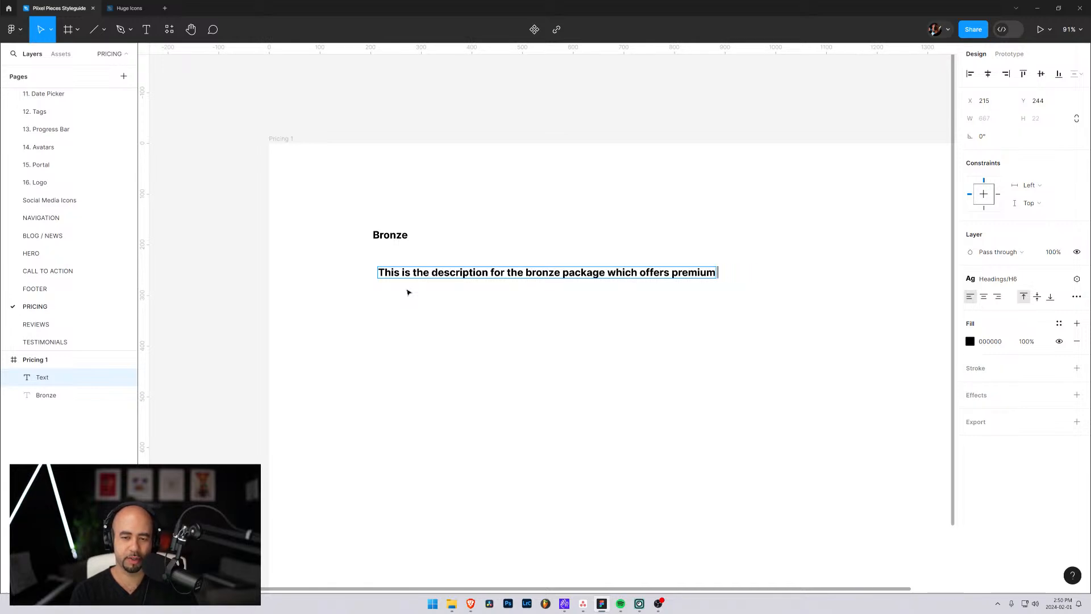
type("features witho")
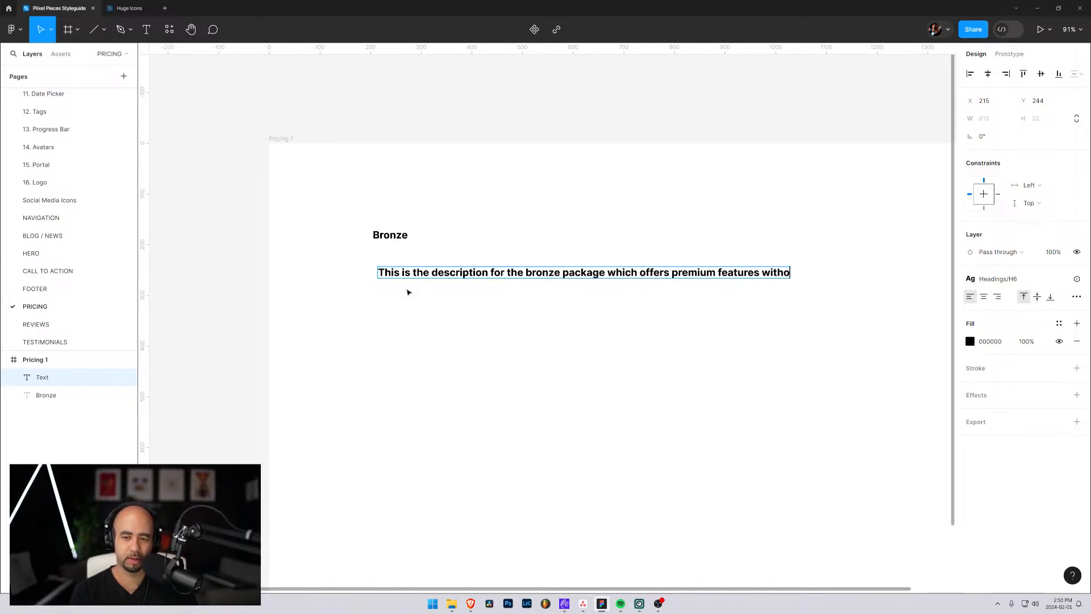
type("ut the premi")
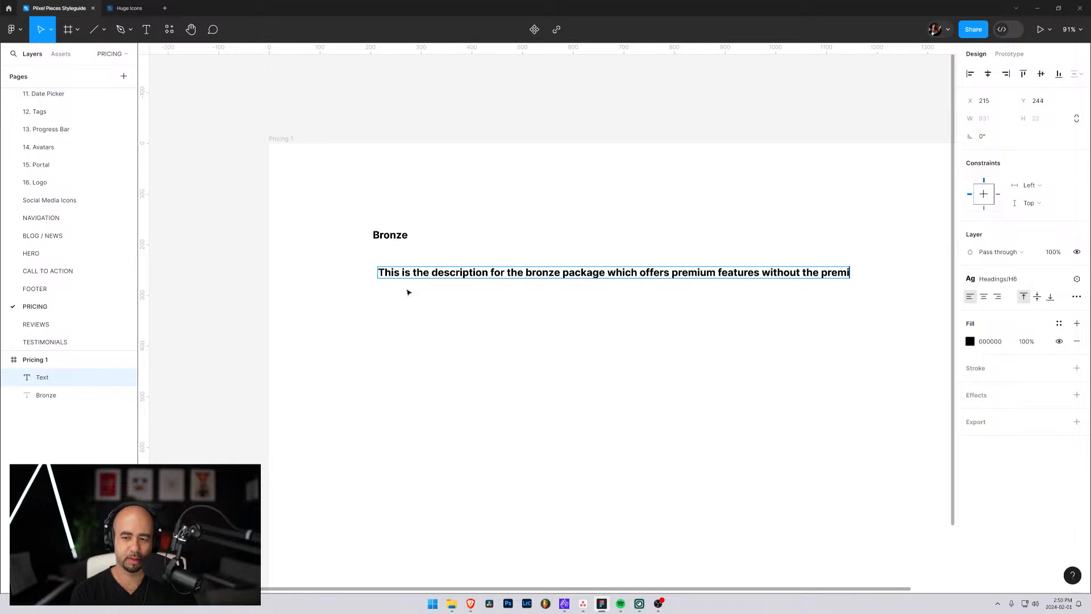
type("um price.")
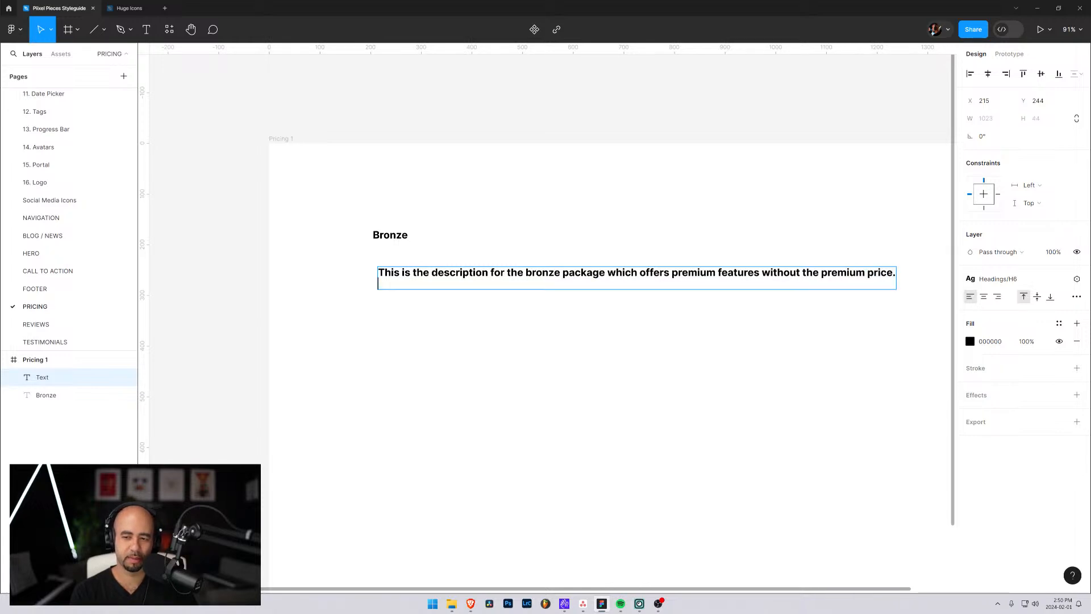
Place the Bronze layer above the description in the layer order and select the description text
left_click_drag(32, 396, 38, 374)
left_click(49, 393)
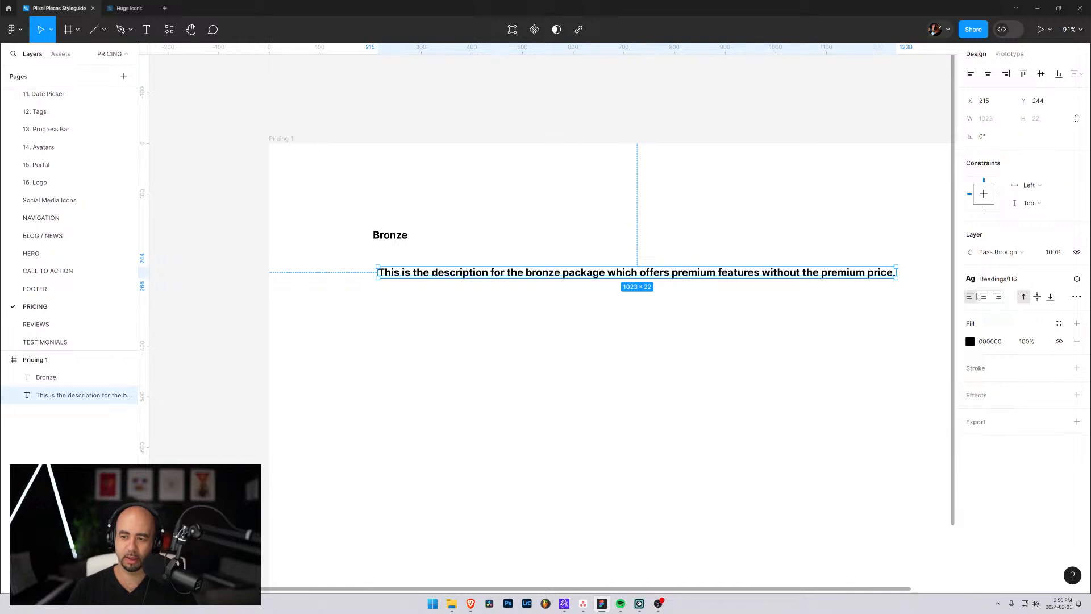
Replace the description's Headings/H6 style with Paragraphs/Regular and move it directly under Bronze, aligned to the heading's left edge
left_click(1039, 284)
left_click(1060, 280)
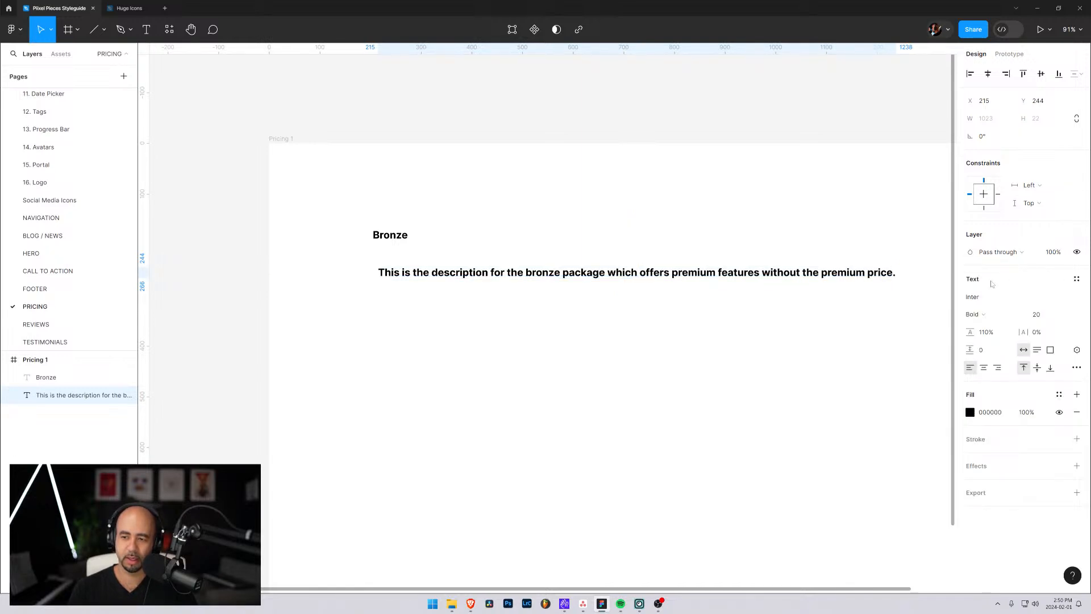
left_click(1076, 278)
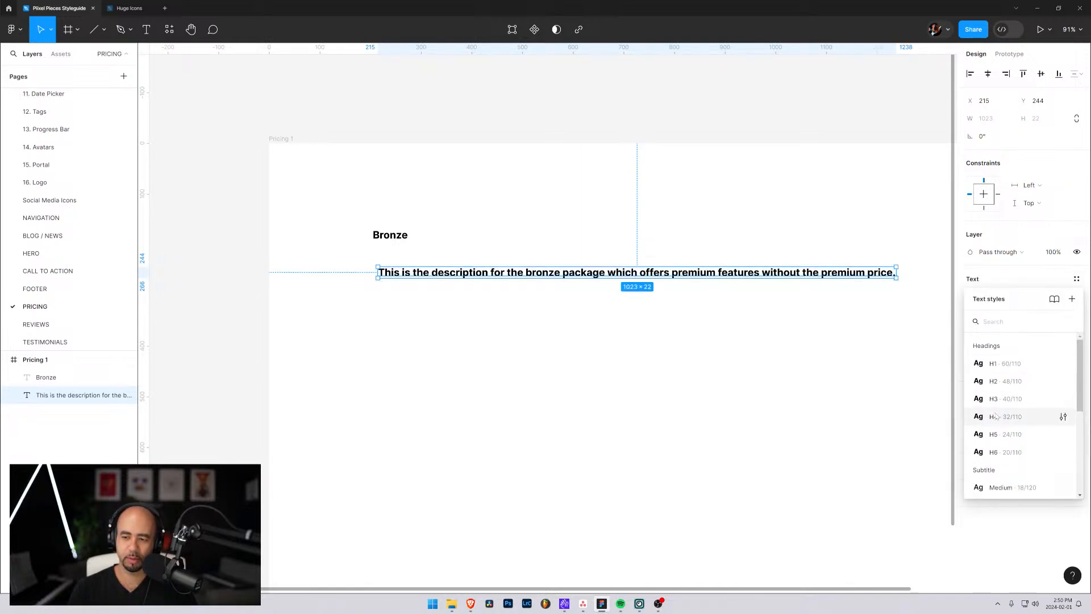
scroll(999, 400, "down", 2)
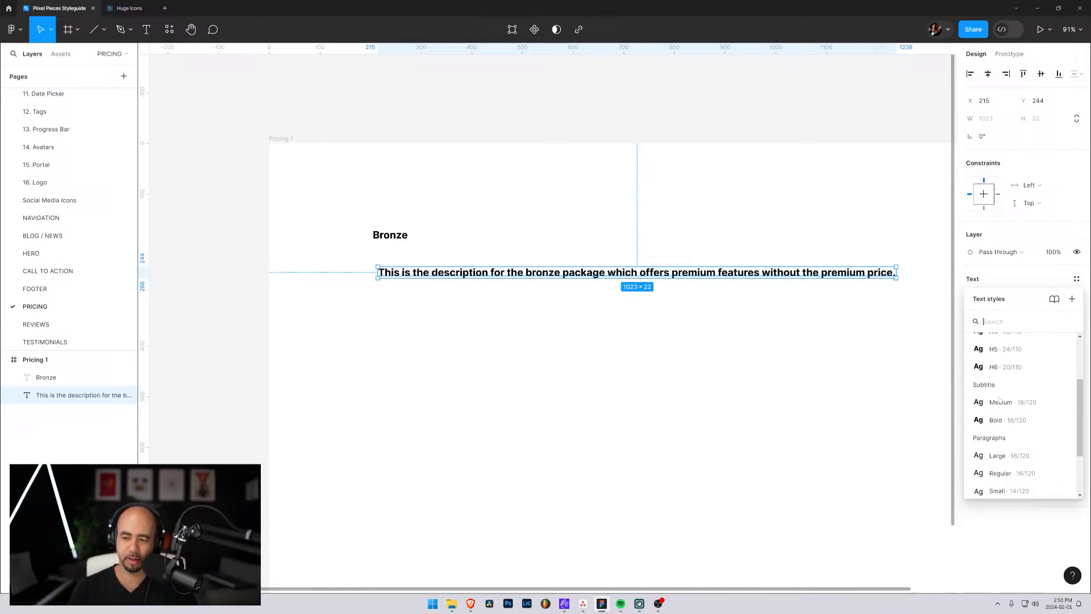
left_click(1019, 479)
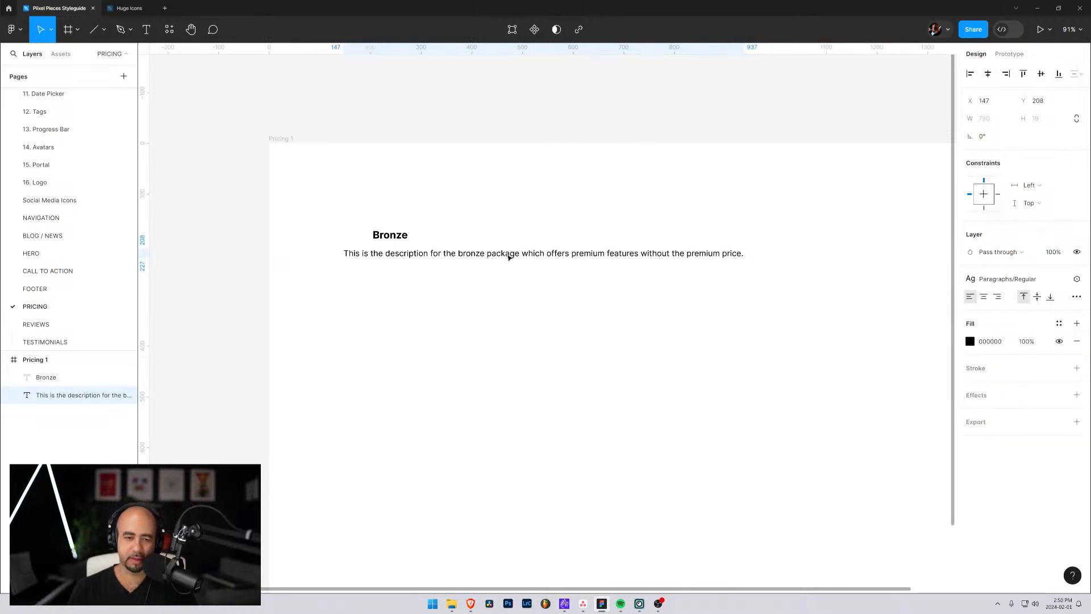
left_click_drag(536, 260, 539, 261)
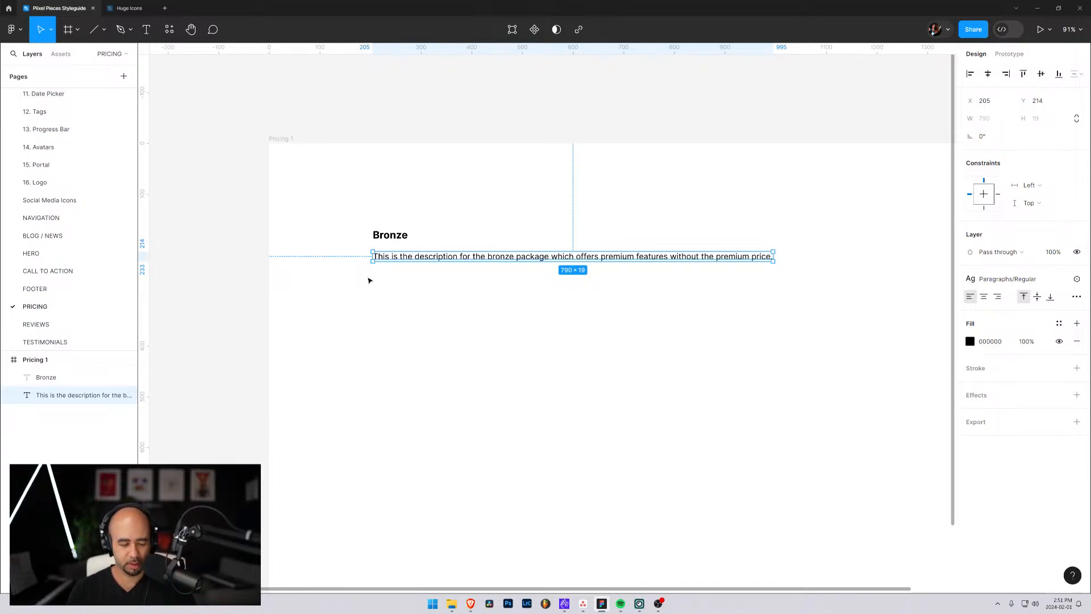
Wrap the description text in an auto layout frame with horizontal and vertical padding of 0
key("shift+a")
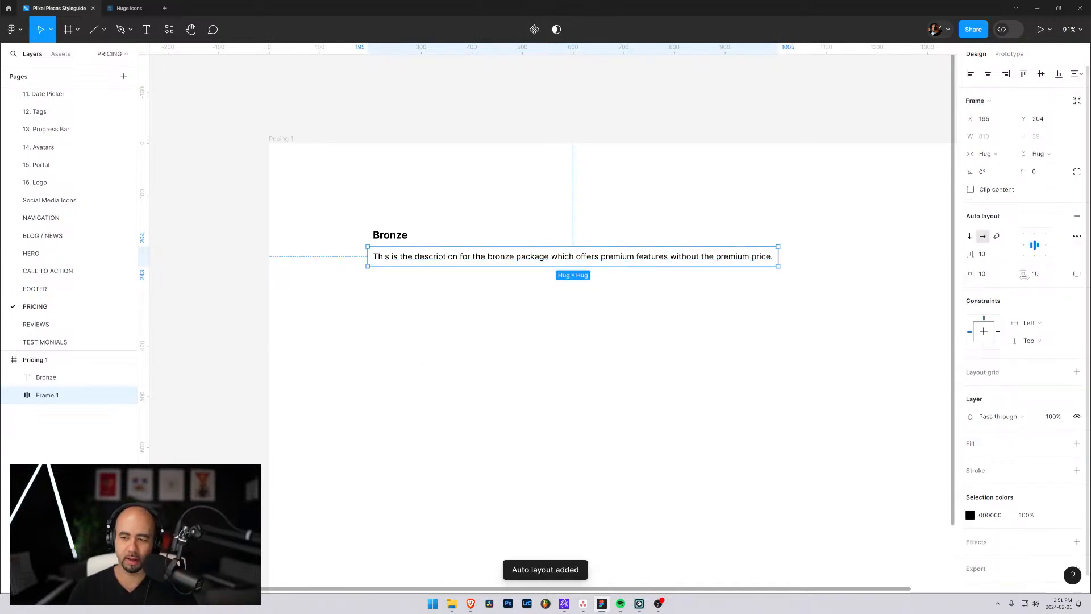
left_click(992, 276)
type("0")
key("Tab")
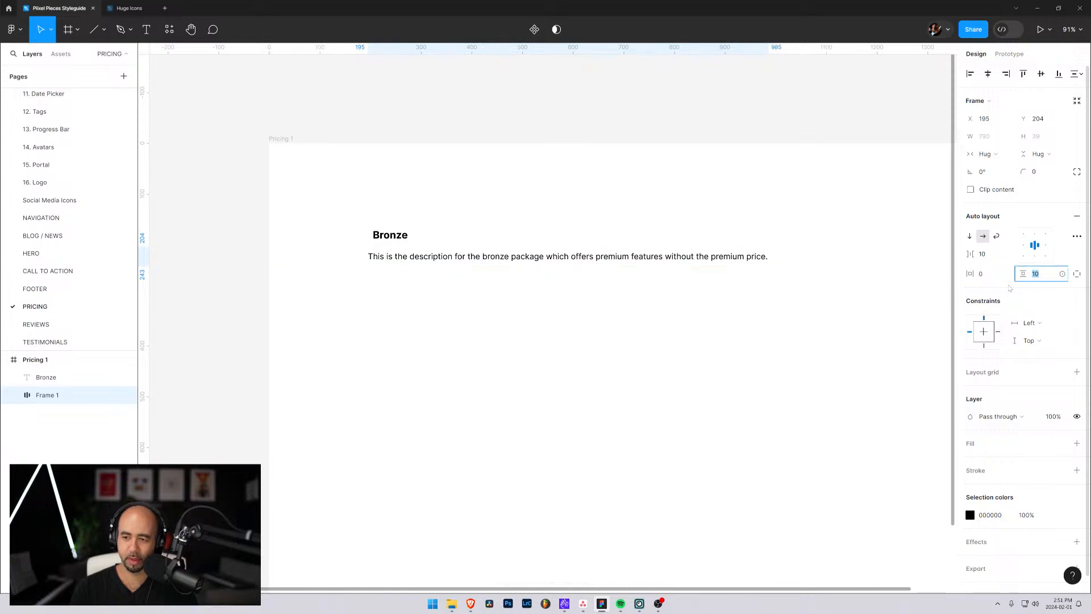
type("0")
key("Tab")
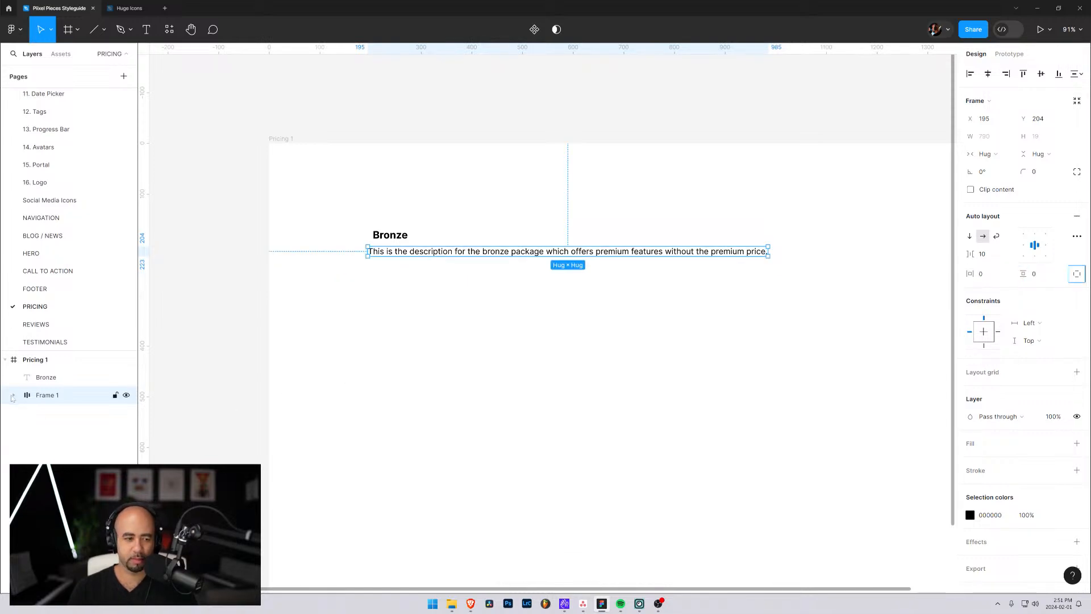
Rename the description's auto layout frame to "Price Tier Description"
double_click(54, 396)
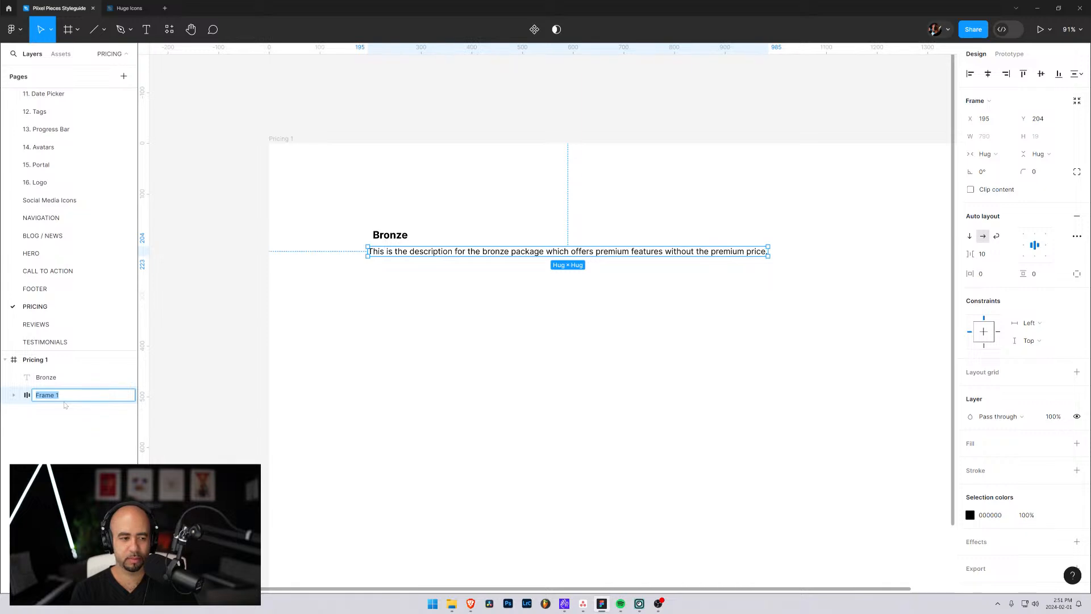
type("TG")
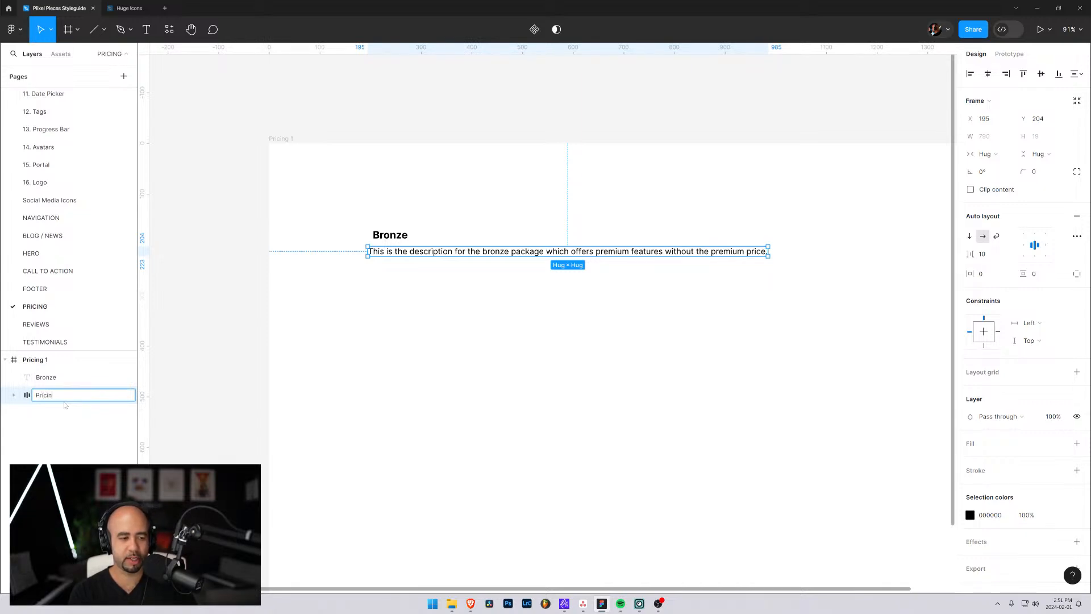
key("BackSpace")
type("Tier")
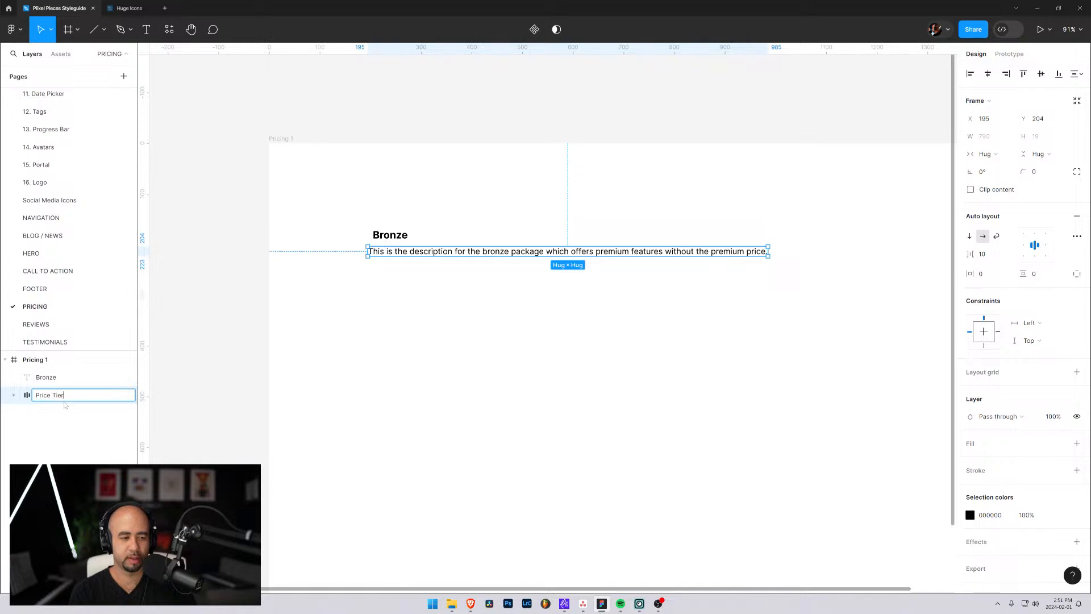
type(" Description")
key("Return")
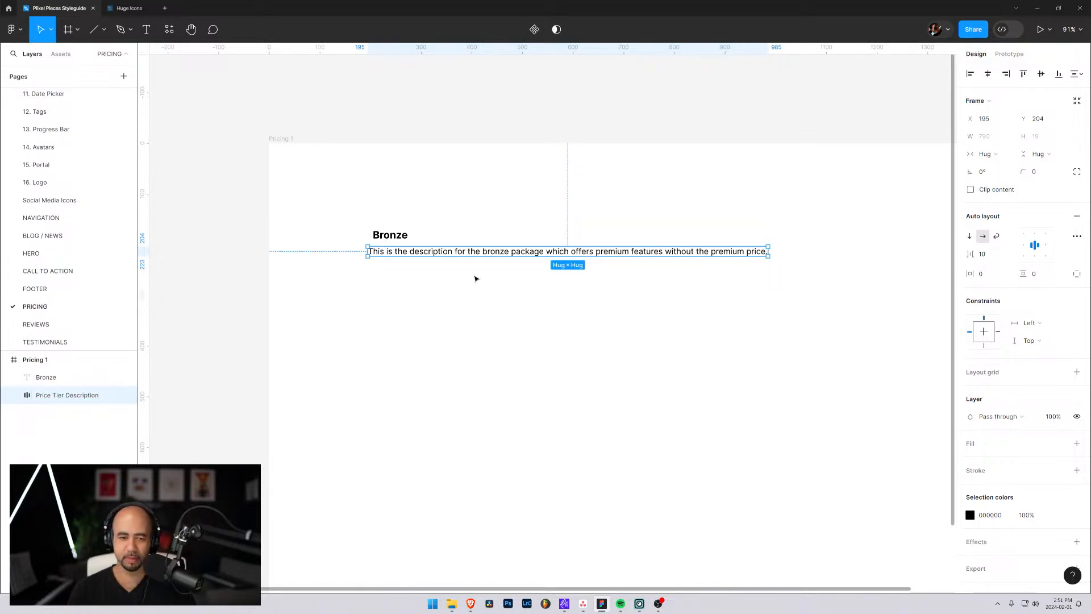
left_click(30, 381)
left_click(30, 397)
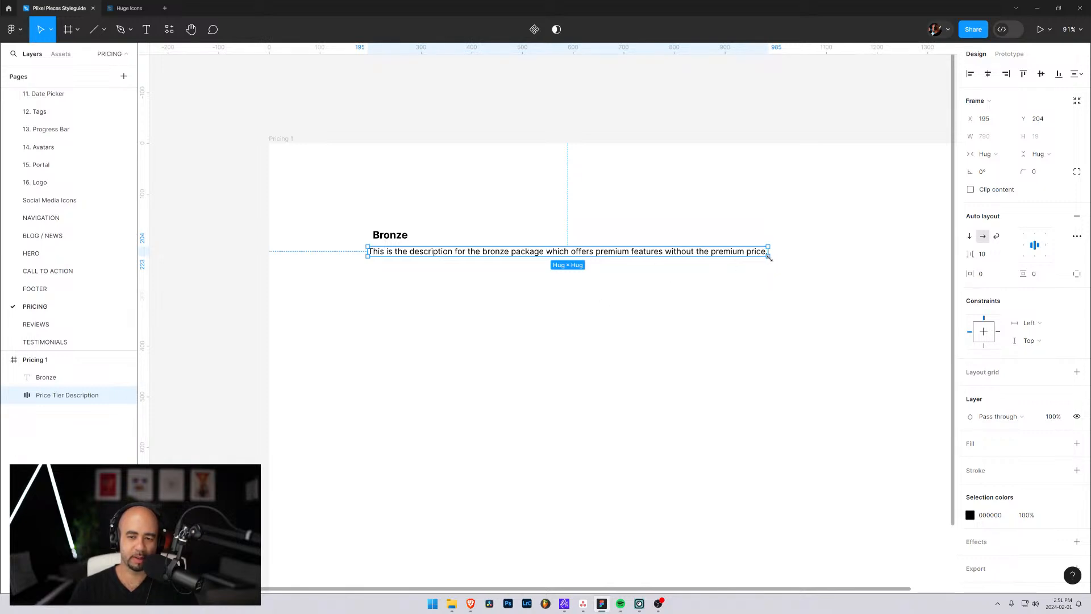
left_click_drag(770, 258, 475, 276)
key("ctrl+z")
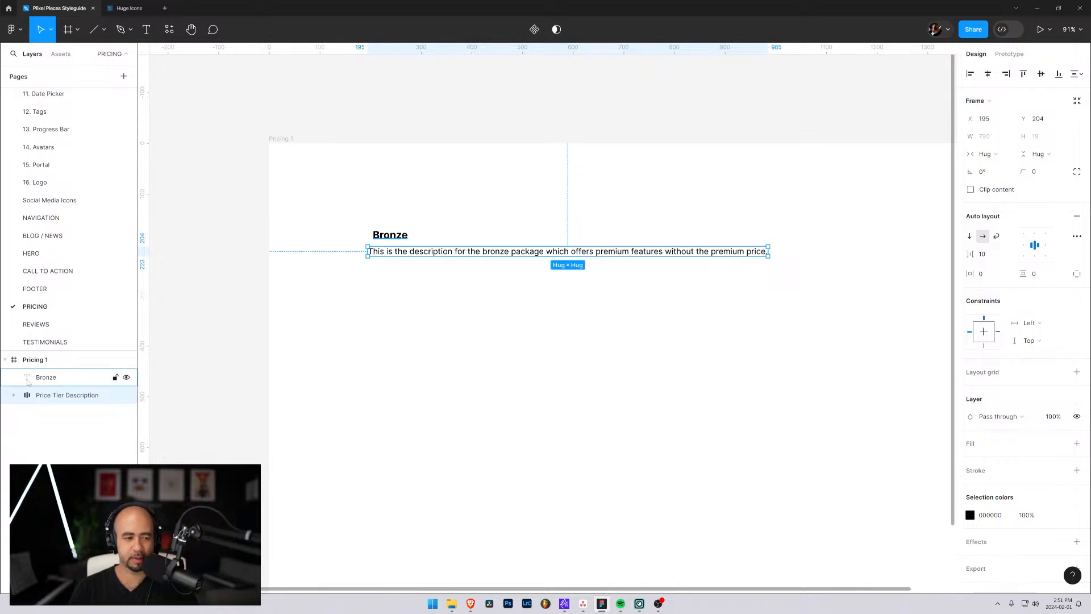
Add a text layer reading "$99" below the description and place it under Price Tier Description in the layer order
key("t")
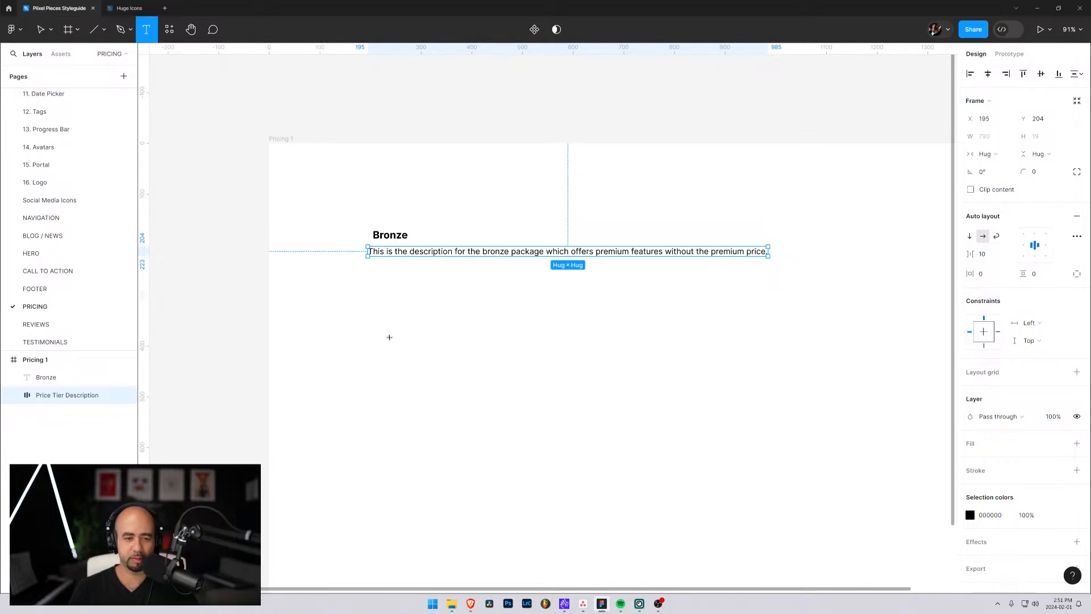
left_click(381, 327)
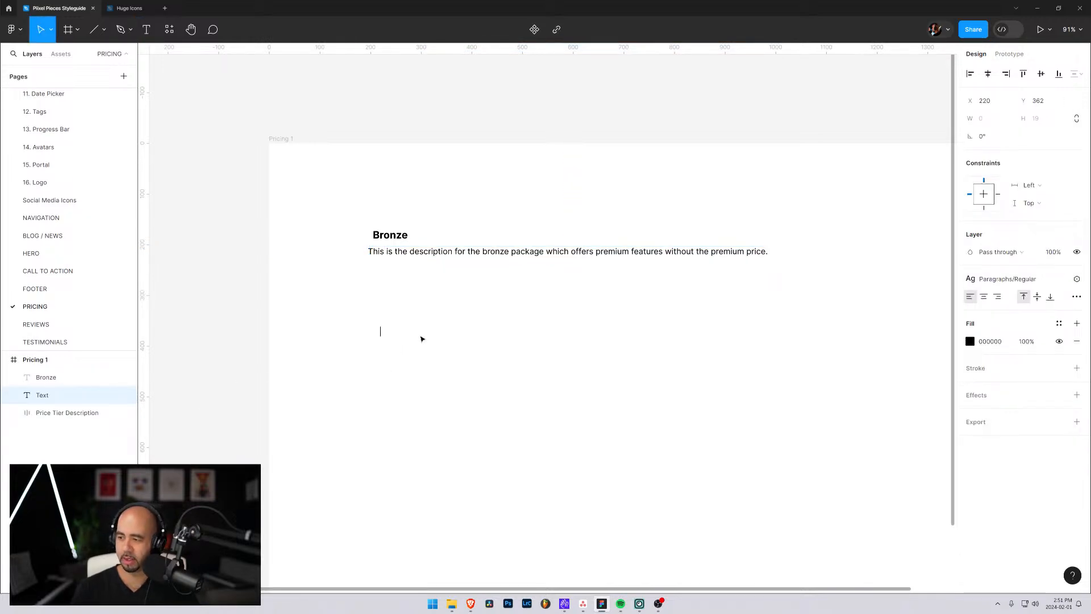
type("$99")
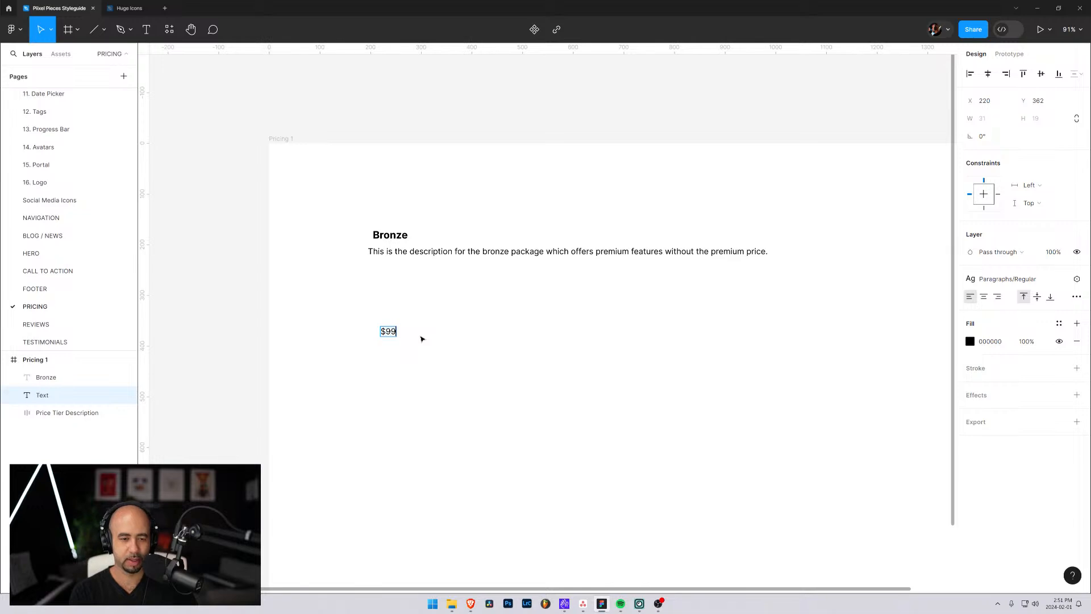
left_click(48, 414)
left_click_drag(49, 396, 52, 414)
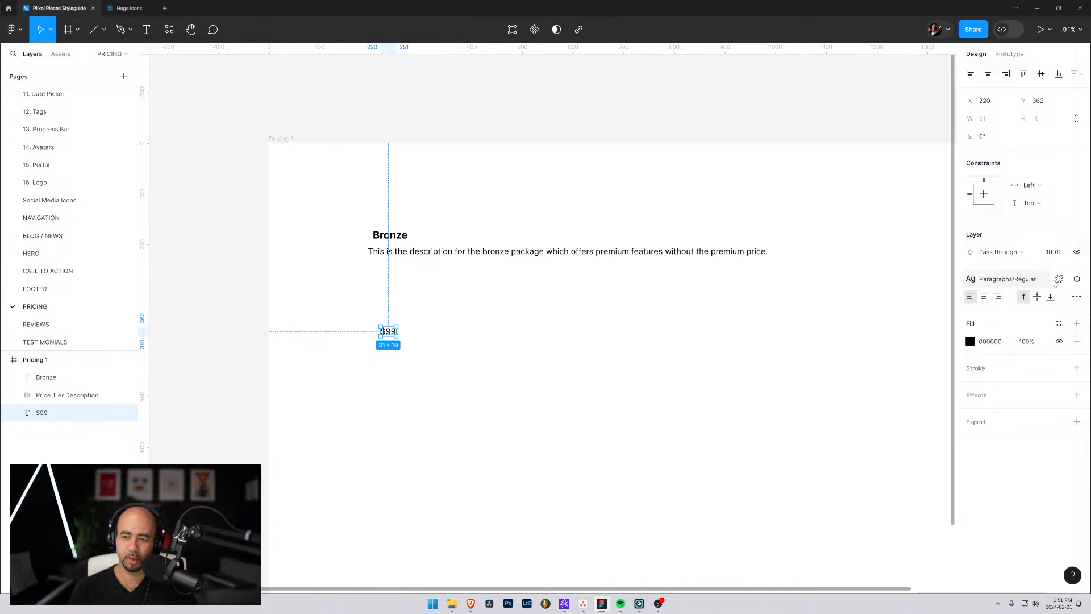
Detach the Paragraphs/Regular style from the $99 text and set its font size to 32
left_click(1058, 281)
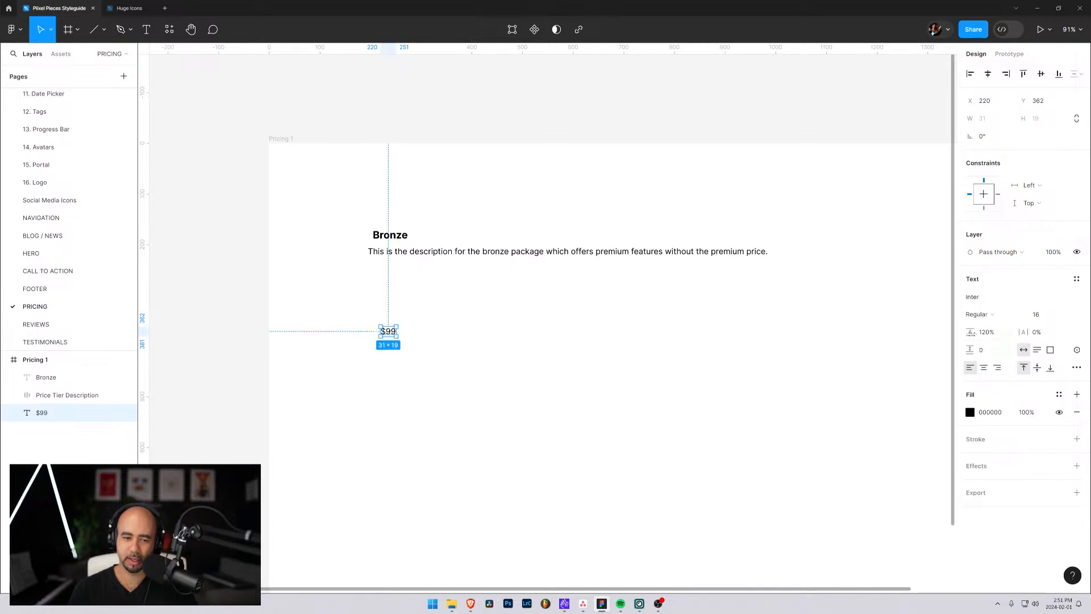
left_click(1056, 320)
key("Return")
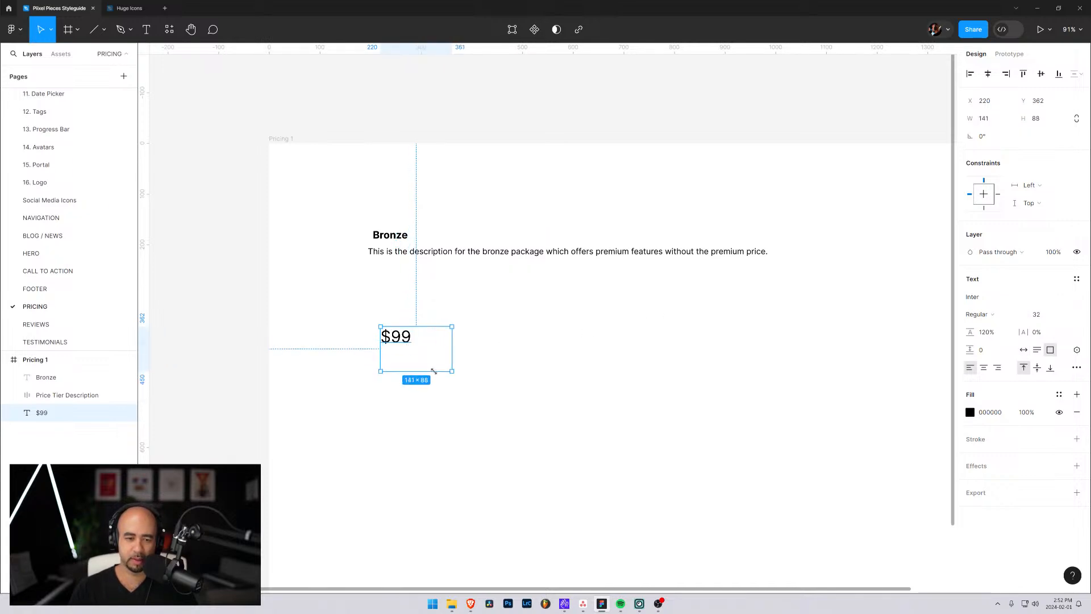
Try font sizes 42 and 64 on the $99 text
left_click(1049, 317)
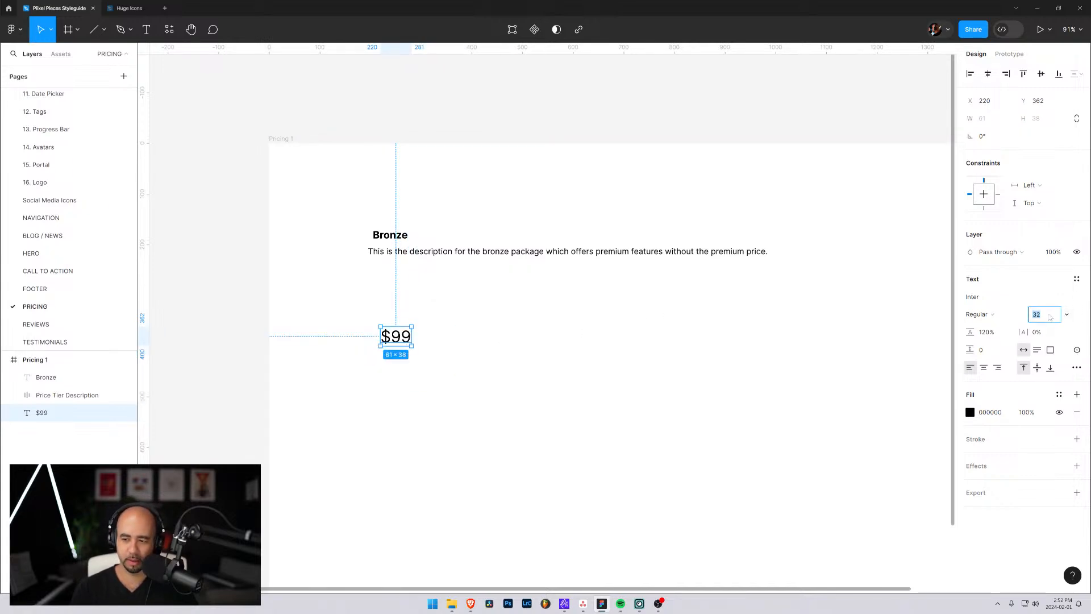
type("42")
key("Return")
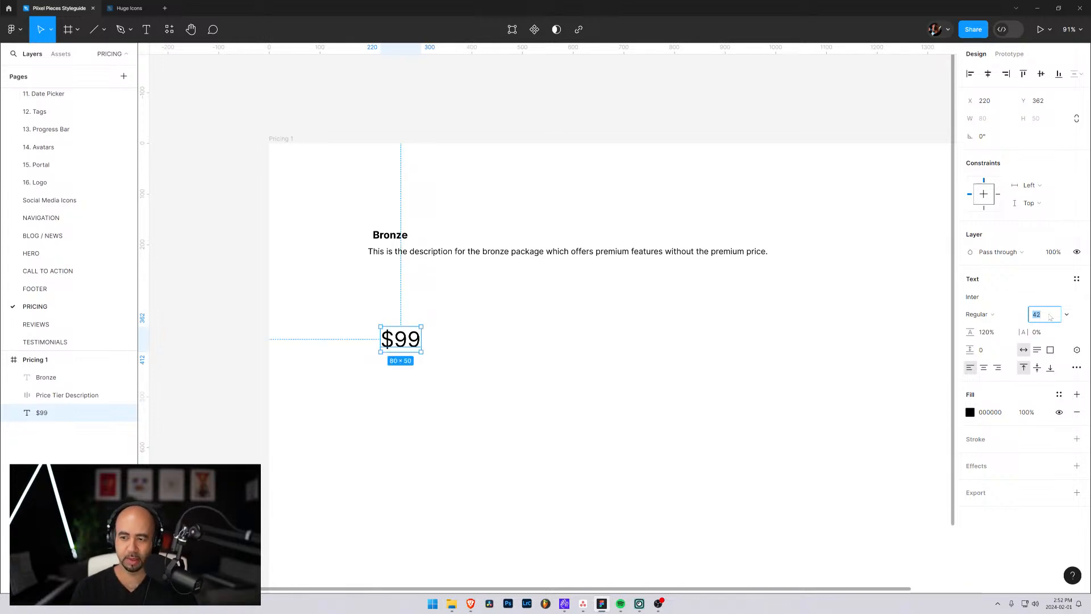
left_click(1034, 297)
left_click(1047, 323)
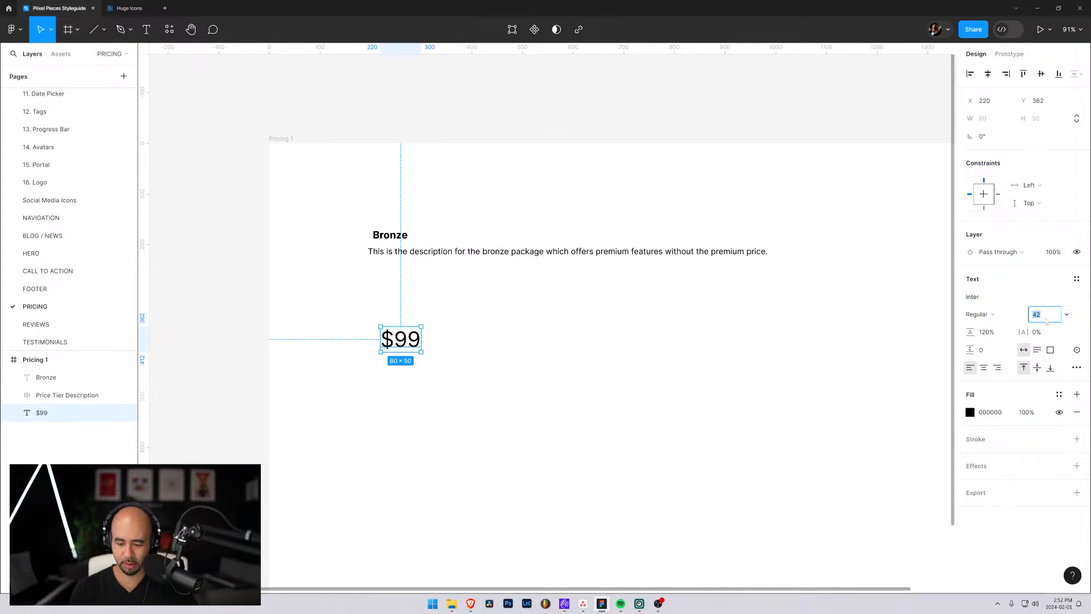
type("16*")
key("Return")
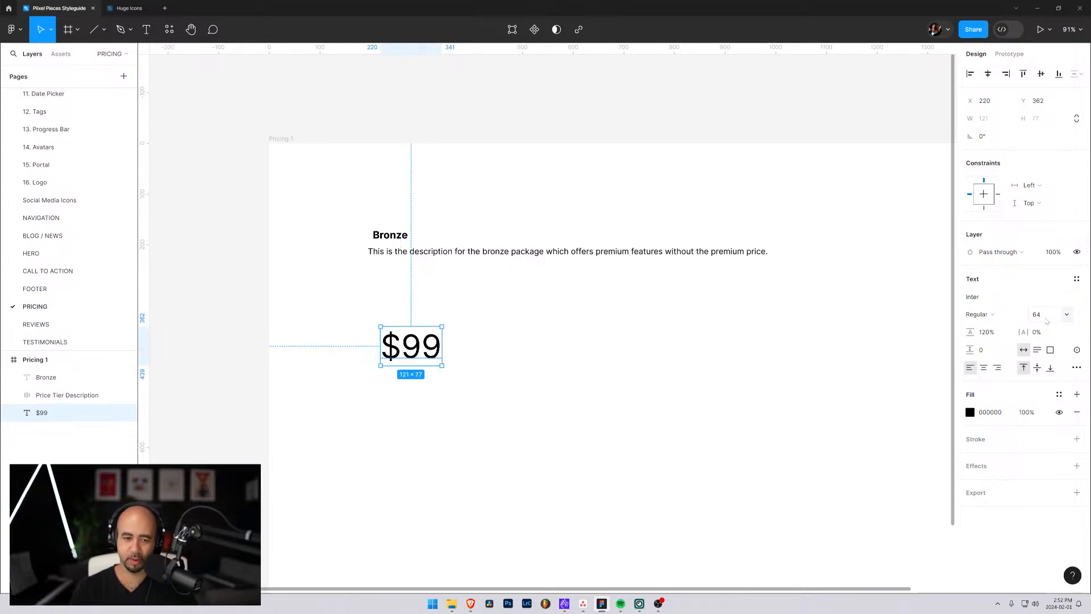
Set the $99 text's font size to 48 and move it closer to the description, aligned with Bronze's left edge
left_click(1047, 316)
type("16")
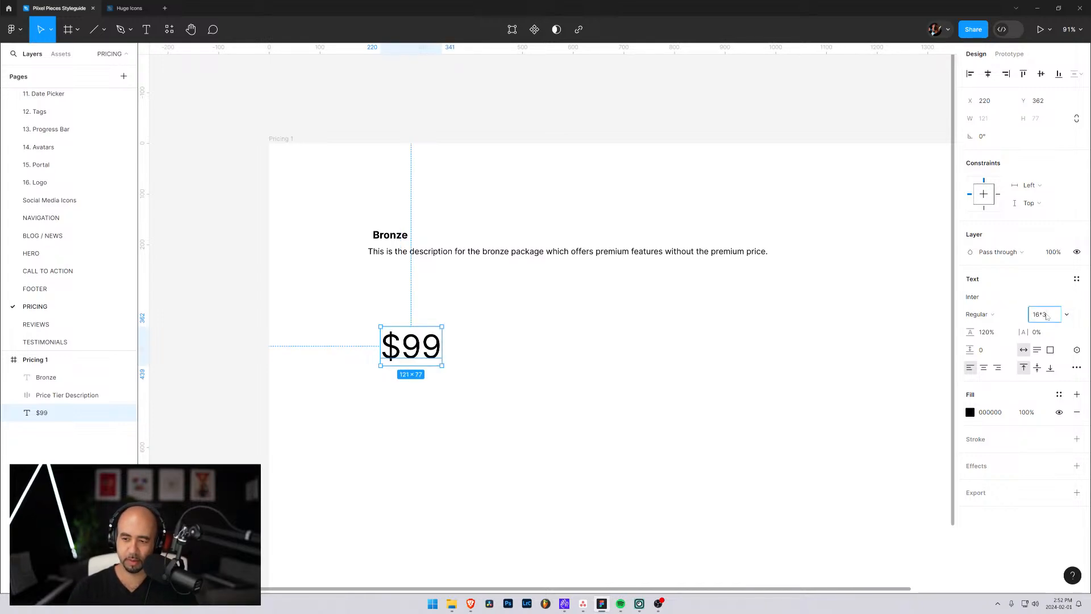
type("*3")
key("Return")
left_click(512, 352)
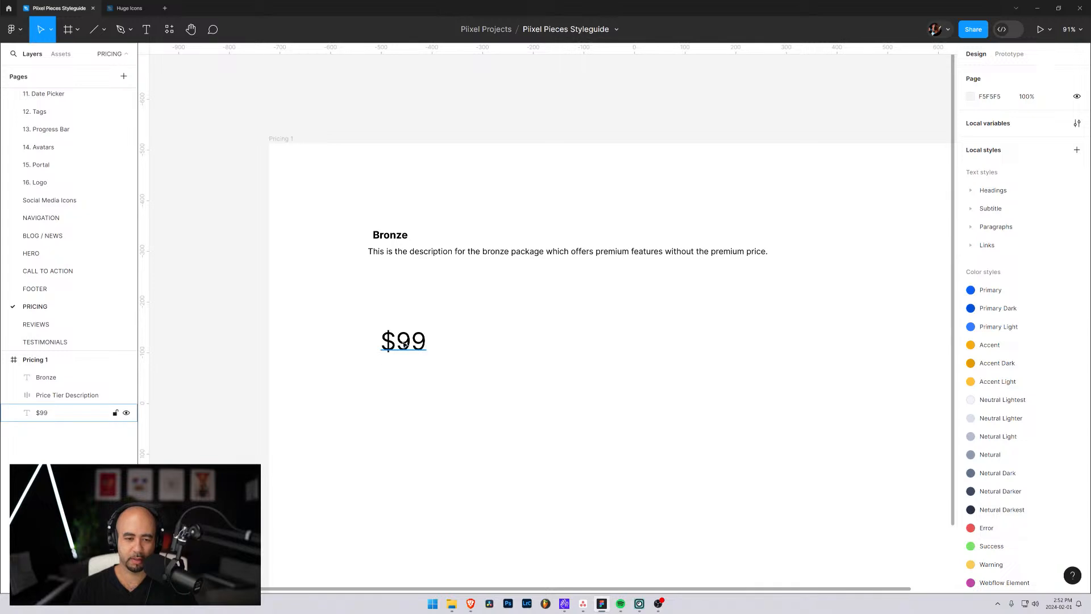
left_click_drag(405, 343, 396, 321)
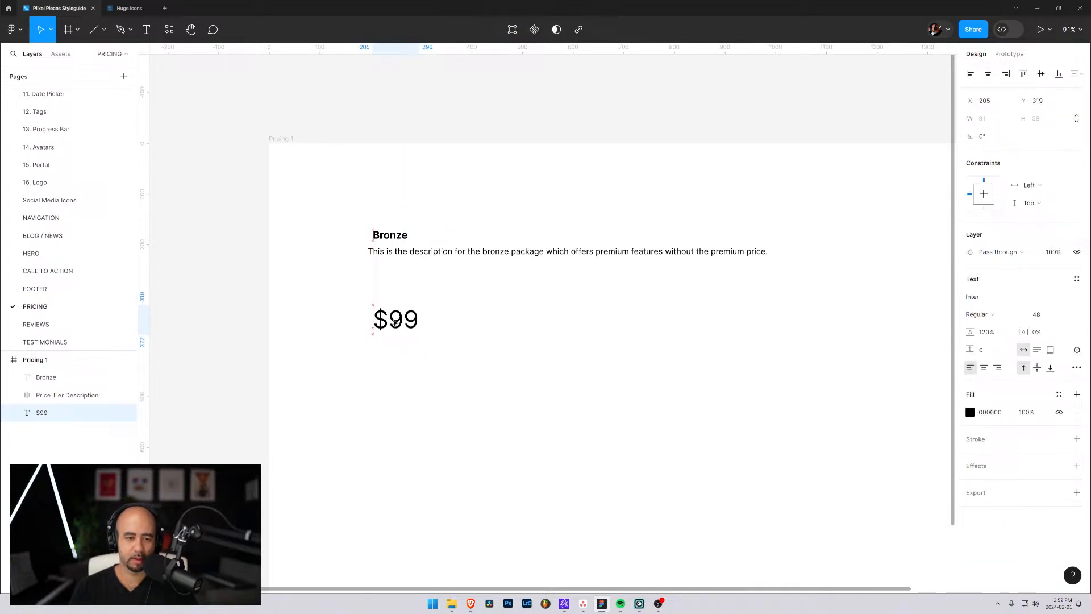
left_click(473, 338)
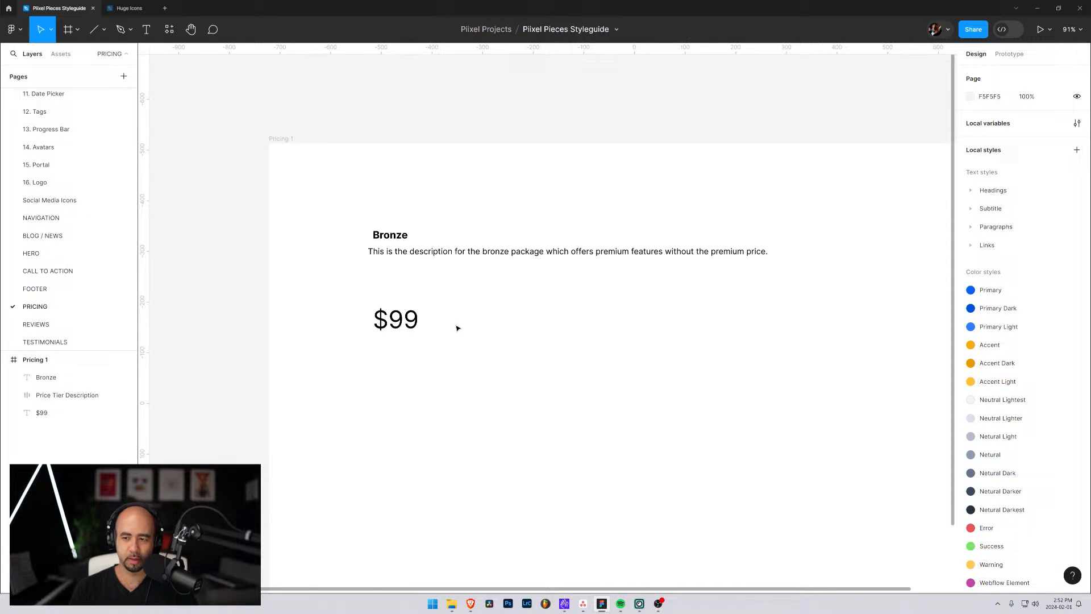
Add a text layer reading "USD" to the right of $99 and place it directly below Bronze in the layer order
key("t")
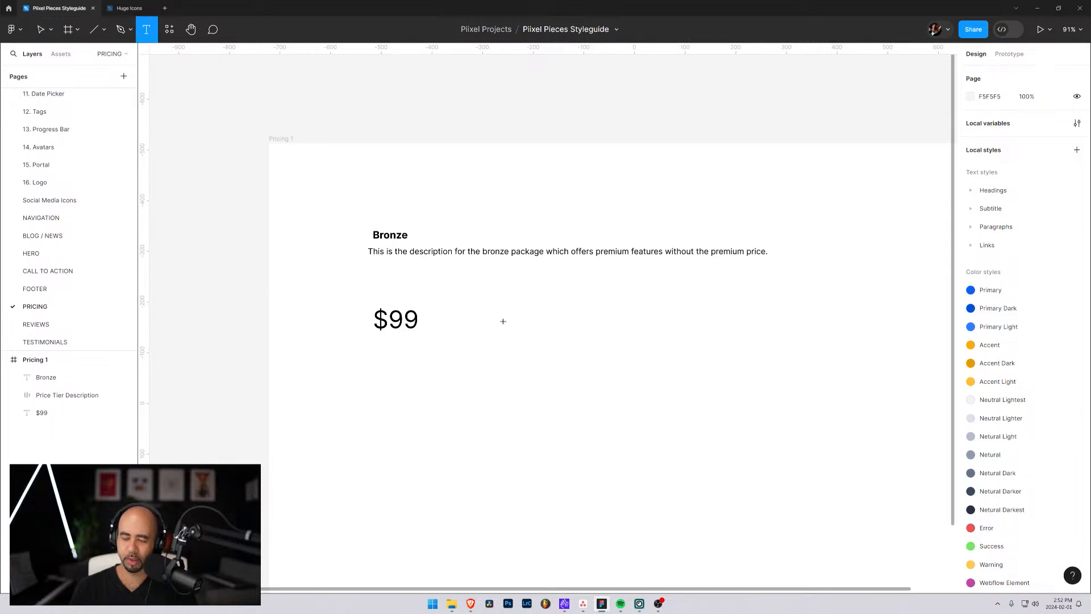
left_click(459, 313)
type("U")
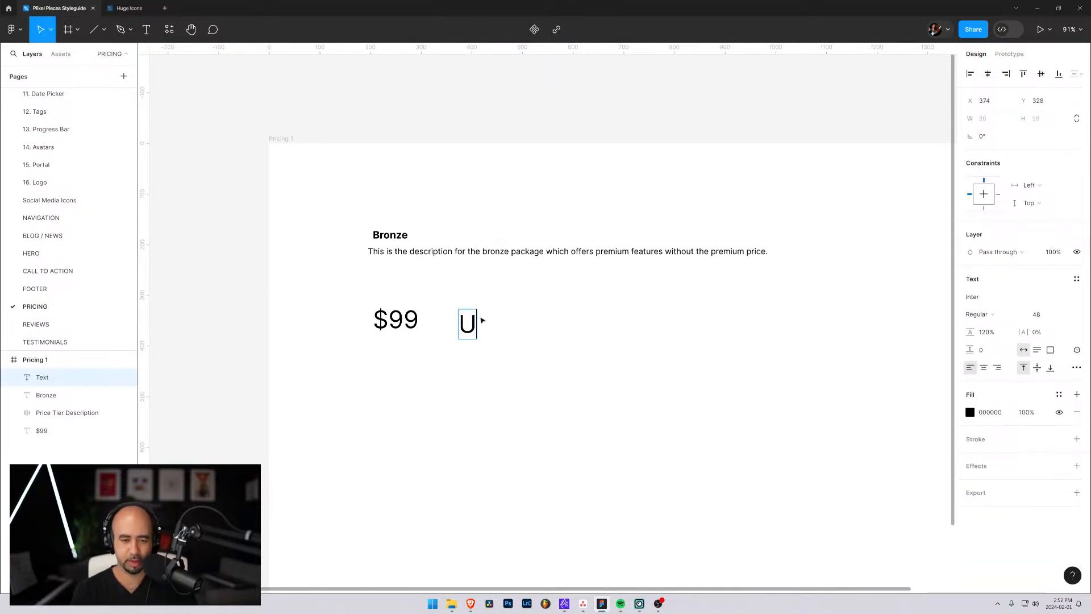
type("SD")
key("Escape")
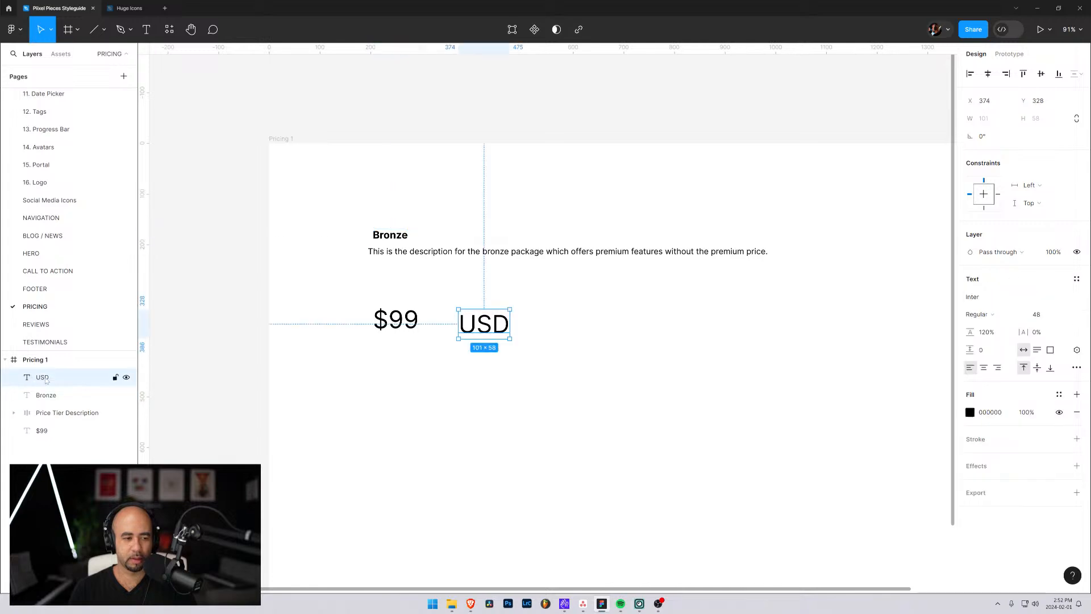
left_click_drag(43, 377, 48, 401)
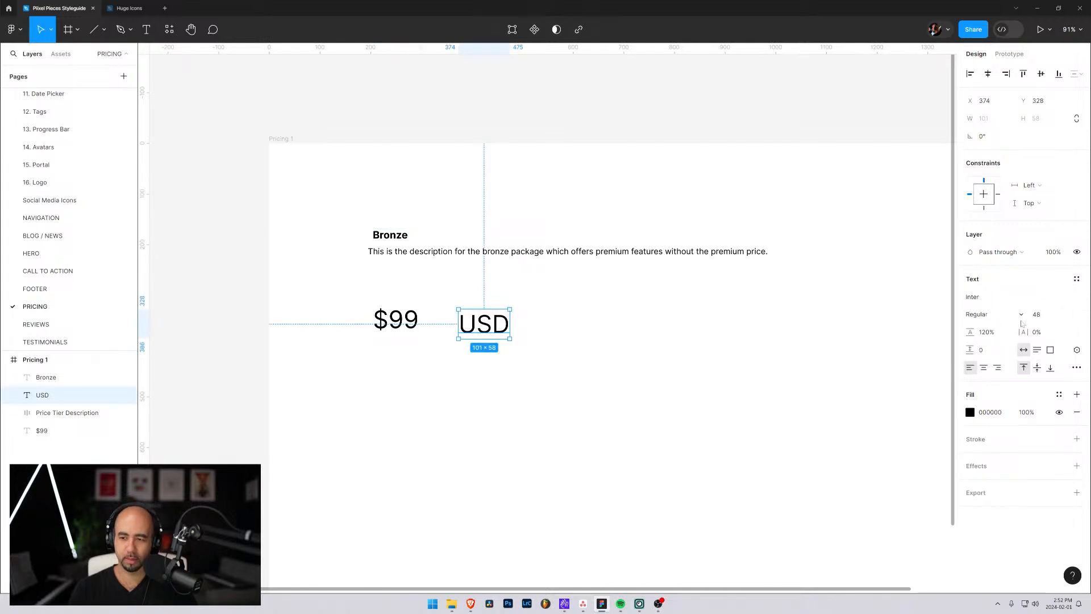
Set the USD text's font size to 14
left_click(1047, 320)
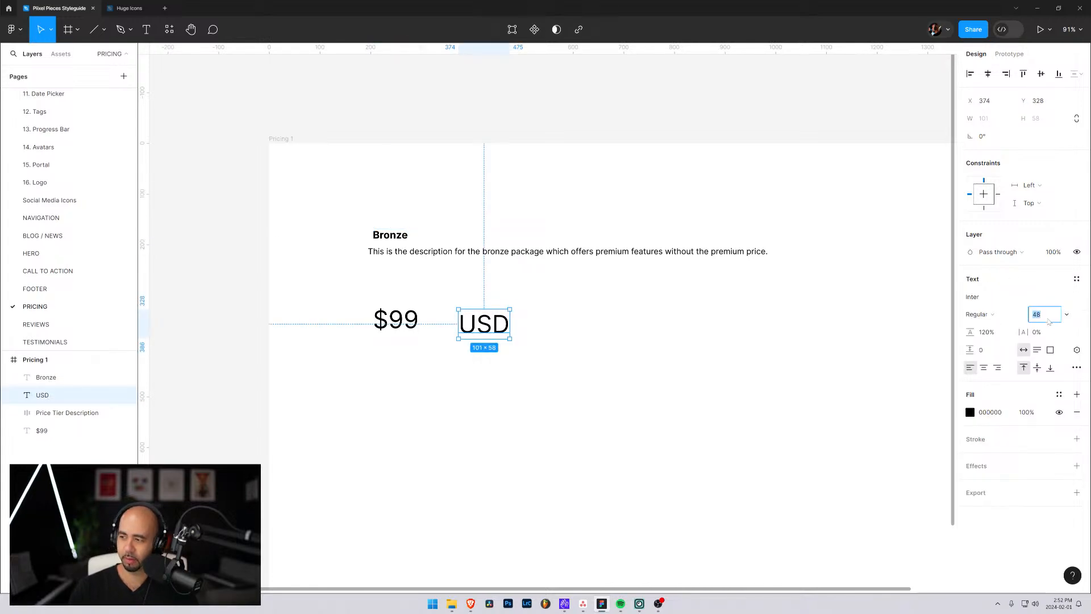
type("12")
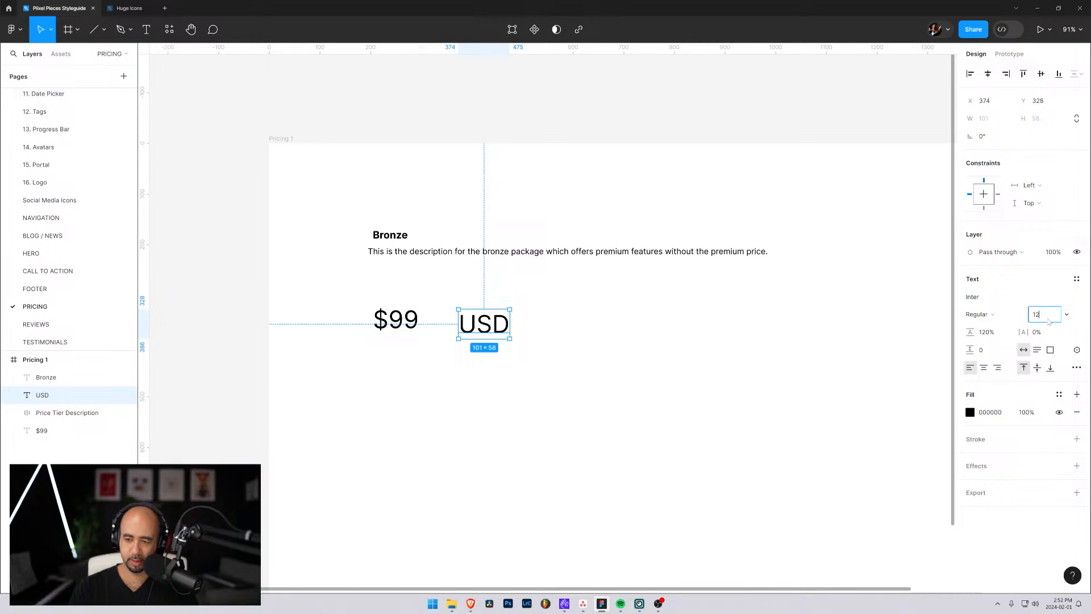
key("Return")
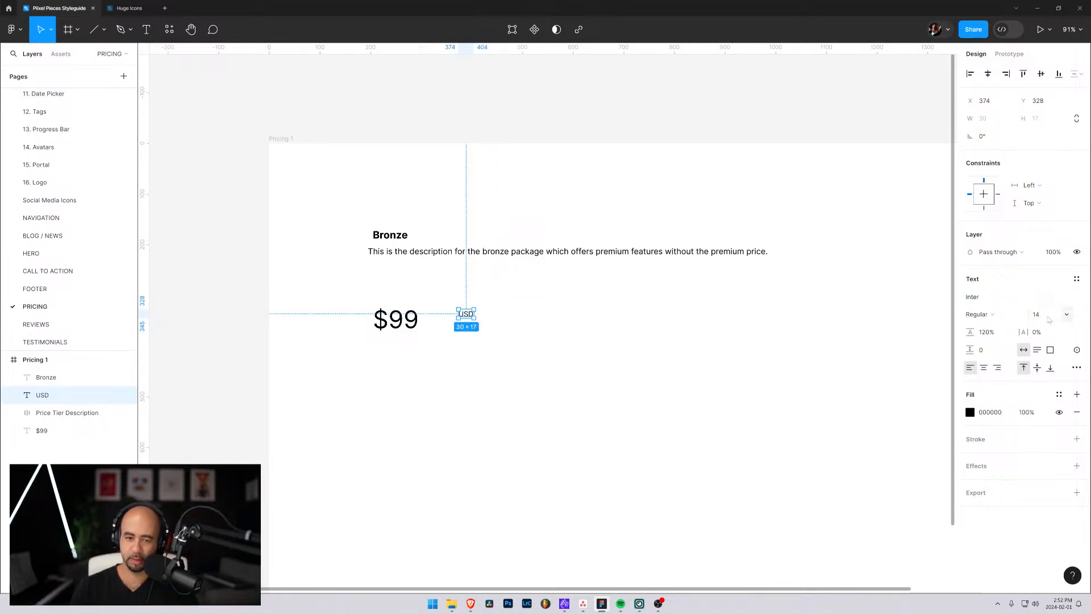
Set the USD text to Bold and apply the Black library colour to its fill
left_click(1004, 320)
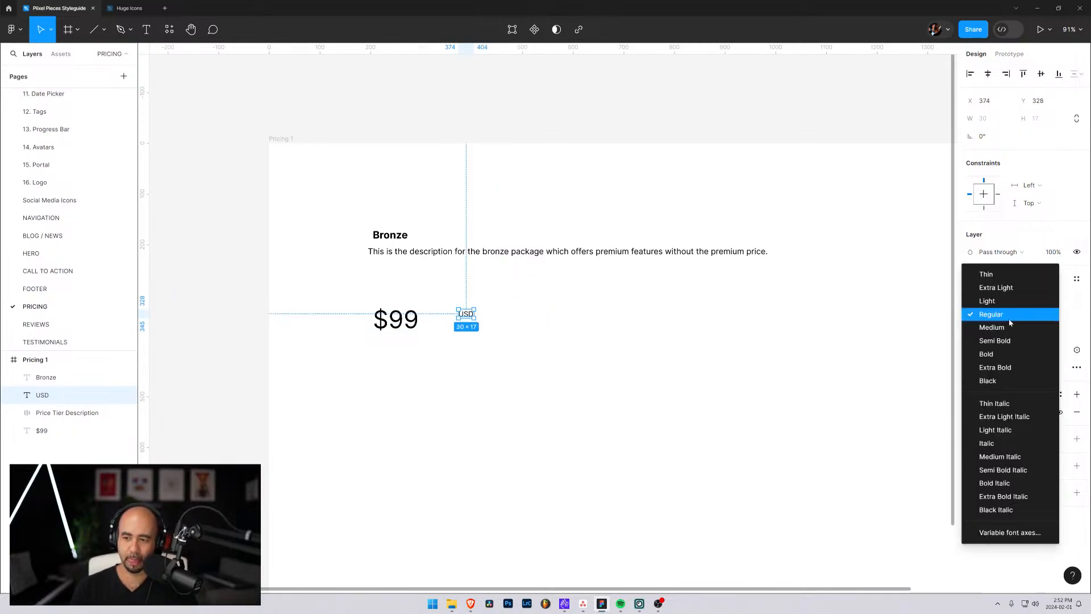
left_click(980, 353)
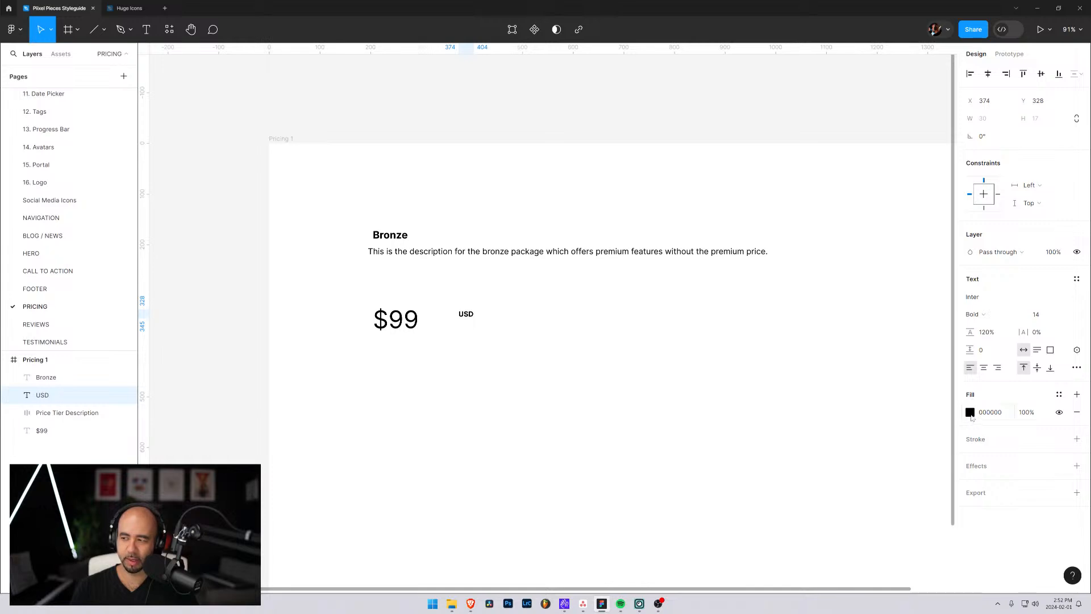
left_click(971, 414)
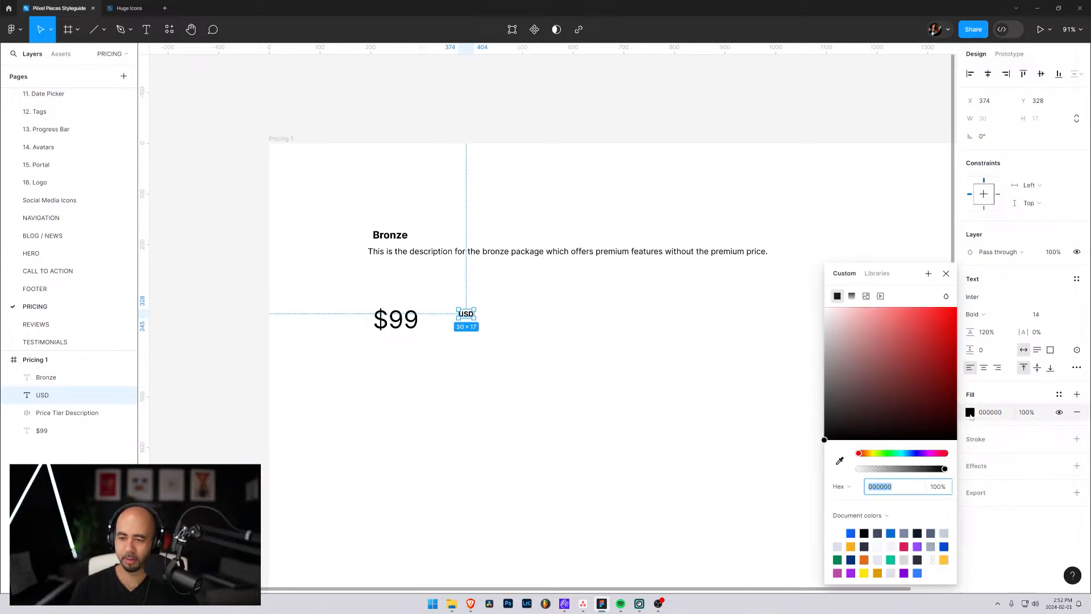
left_click(876, 277)
scroll(861, 305, "down", 5)
left_click(883, 378)
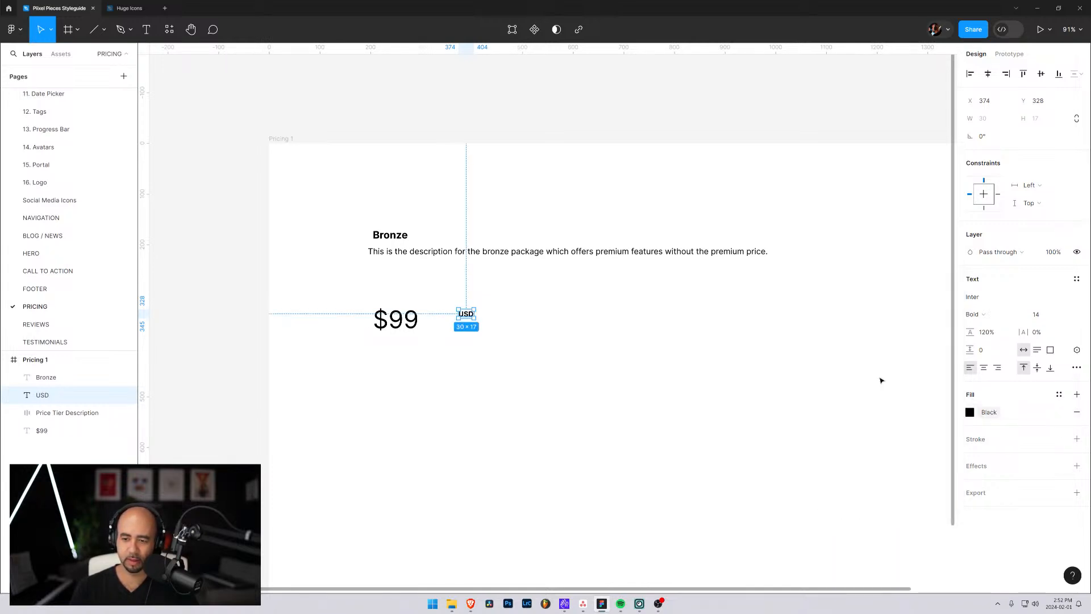
Apply the Black library colour to the $99 text
left_click(396, 323)
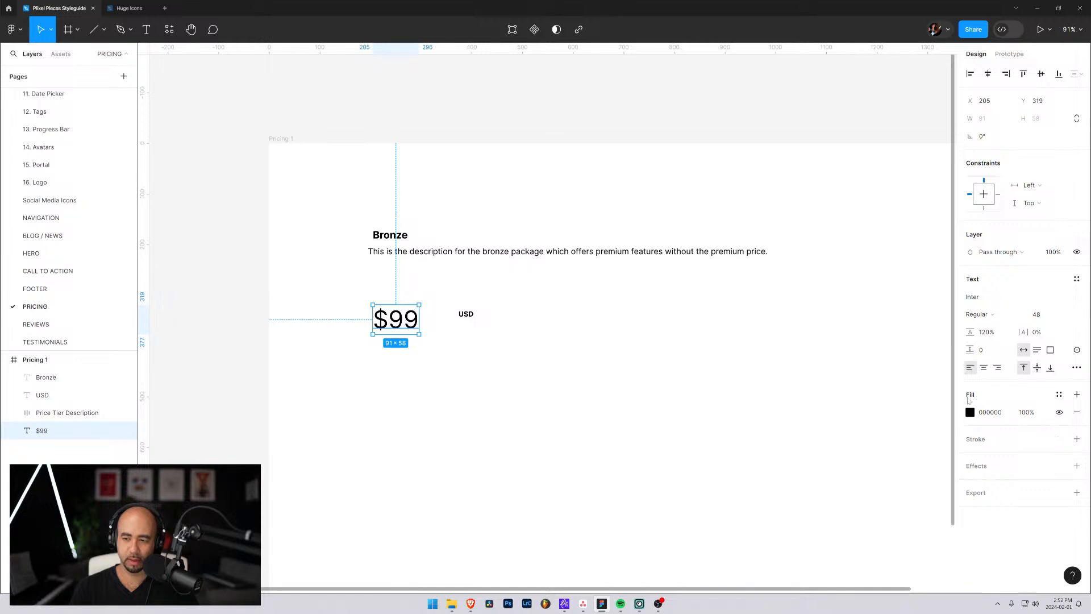
left_click(970, 413)
left_click(877, 273)
type("b")
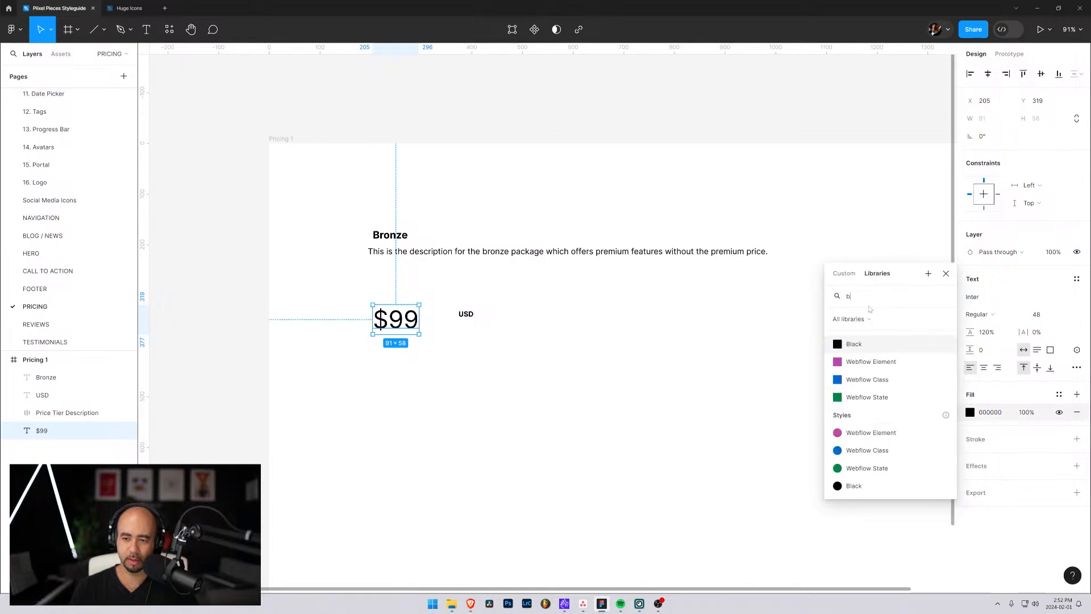
left_click(860, 350)
Apply the Neutral 700 library colour to the Price Tier Description text
left_click(599, 250)
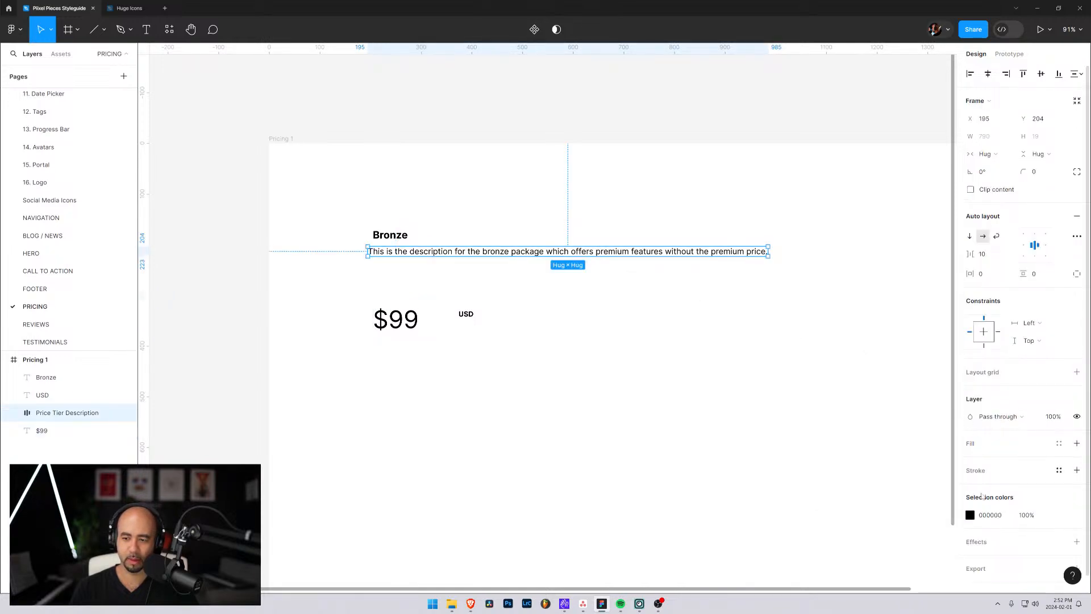
left_click(970, 515)
left_click(876, 274)
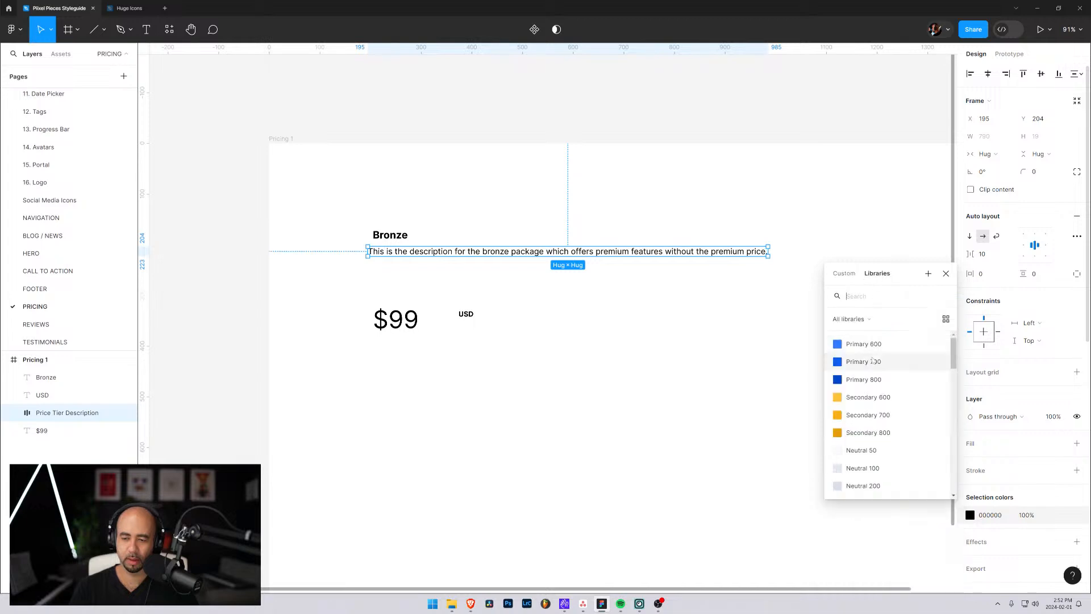
type("8")
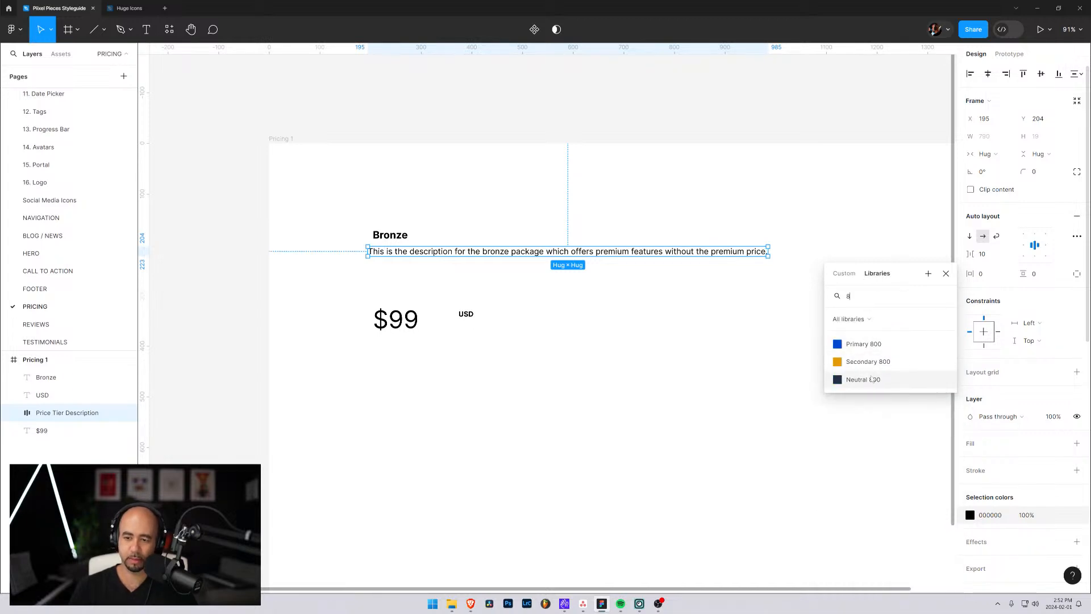
key("BackSpace")
type("7")
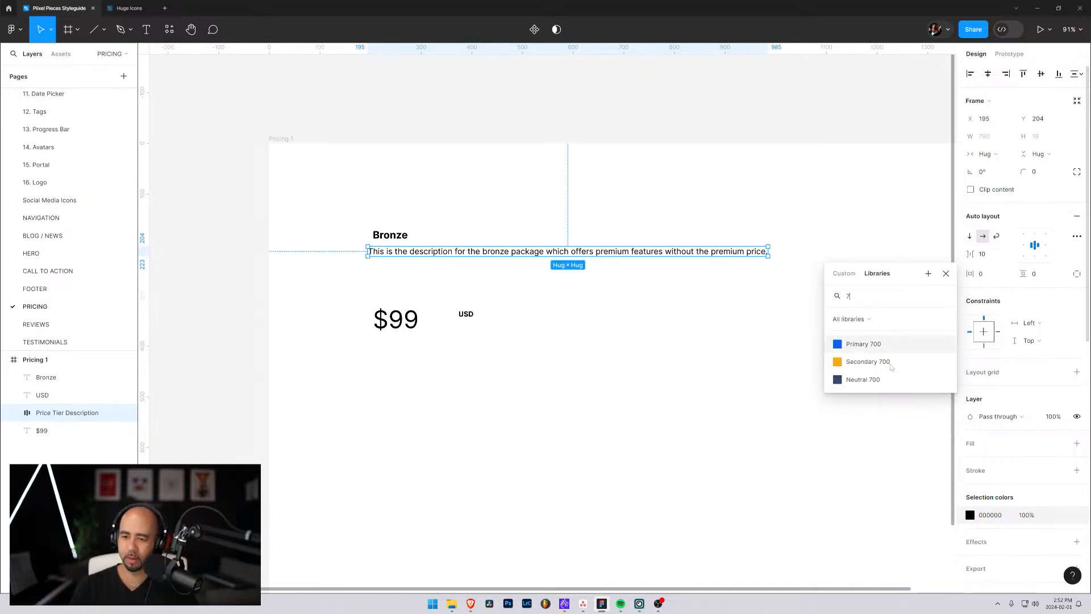
left_click(875, 381)
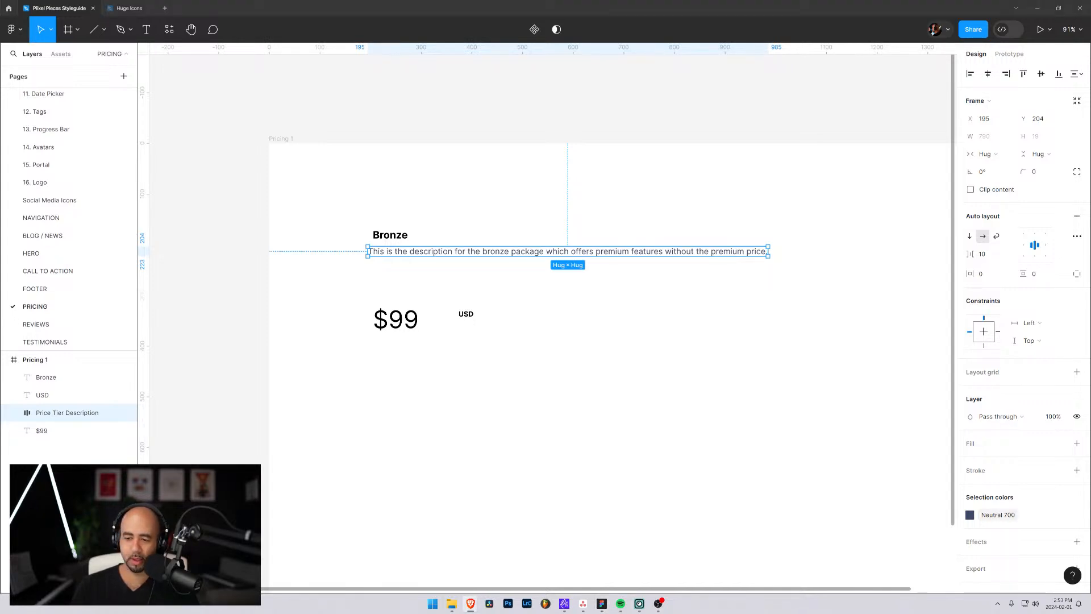
Apply the Black library colour to the Bronze heading's fill
left_click(403, 239)
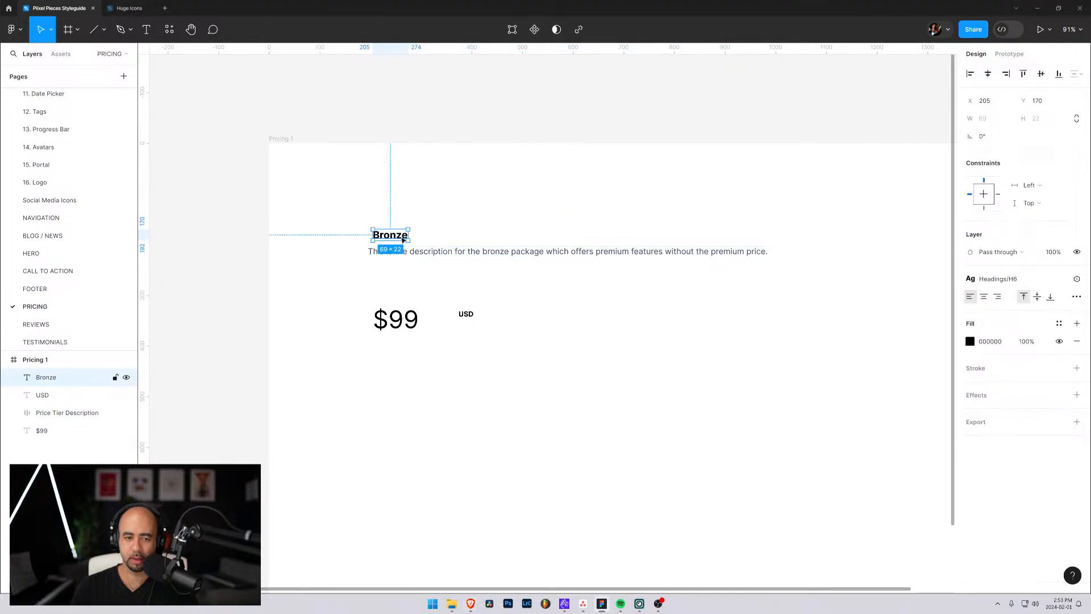
left_click(971, 341)
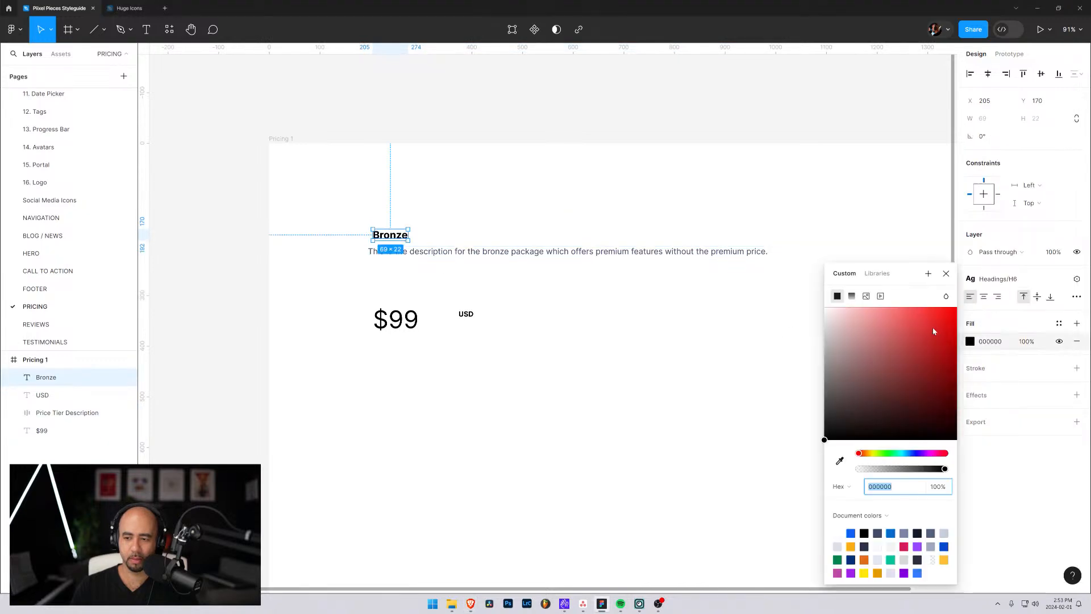
left_click(877, 273)
type("b")
left_click(853, 351)
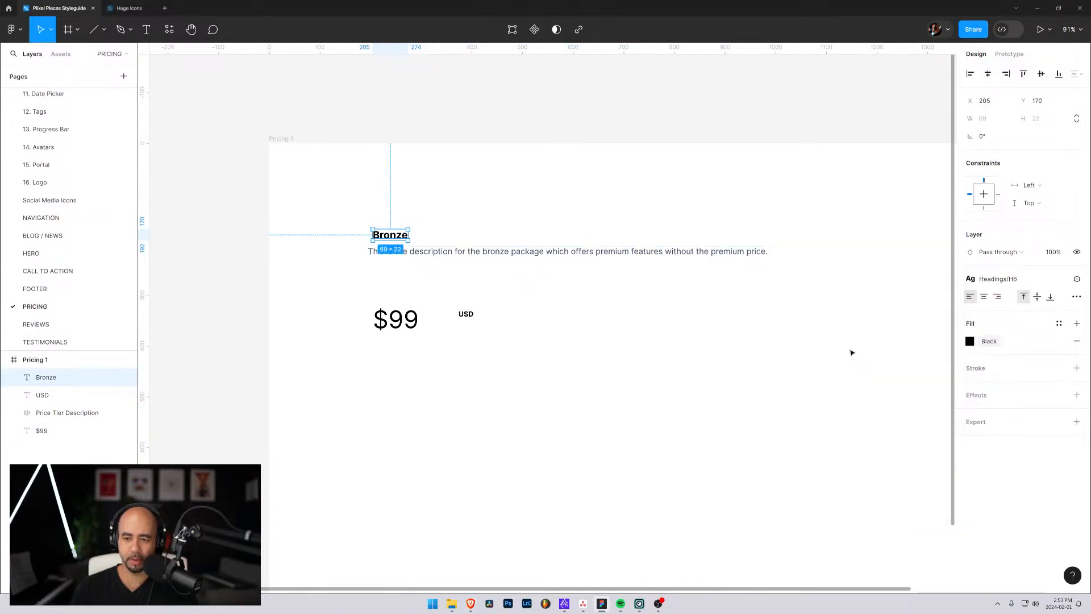
Move the USD text close beside $99, near the upper part of the figure, at X 304, Y 331
left_click(546, 358)
left_click(396, 320)
left_click_drag(466, 314, 432, 317)
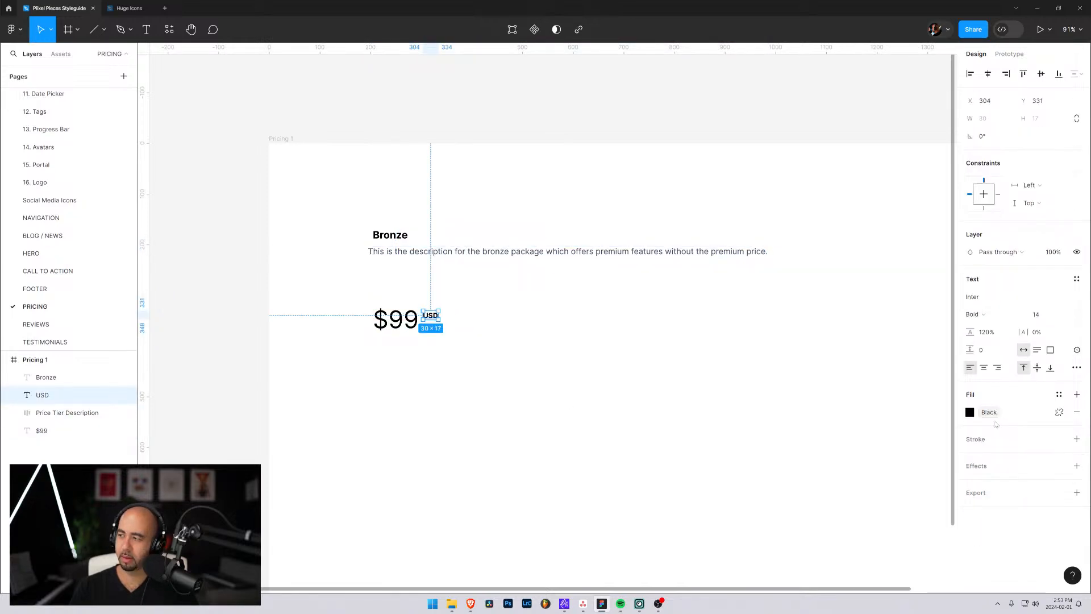
left_click(504, 341)
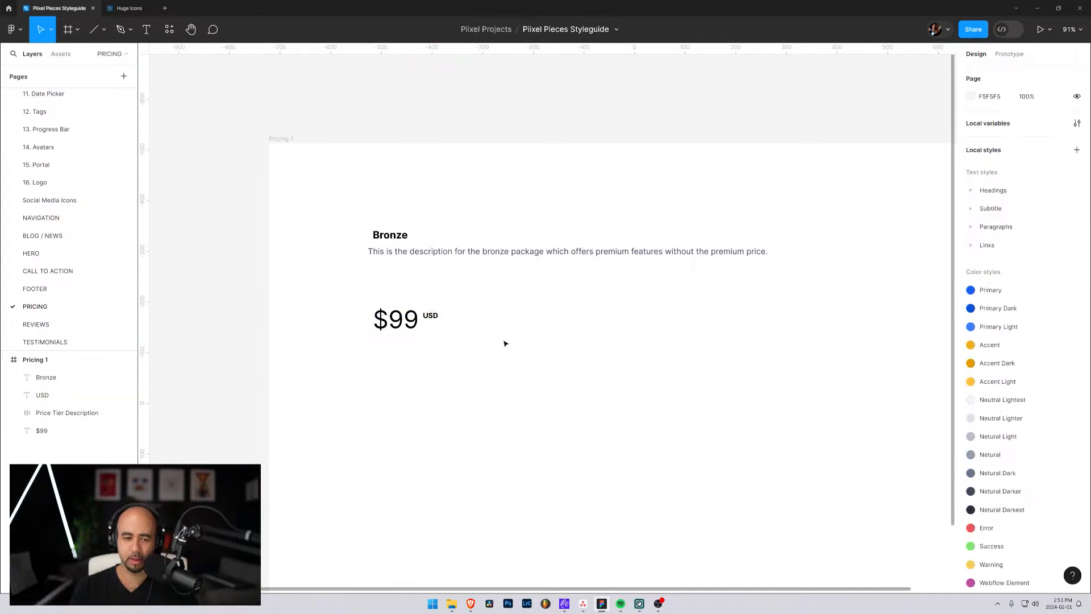
Add a text layer reading "/month" below and to the right of USD, and place it directly below Bronze in the layer order
key("t")
left_click(445, 337)
type("/")
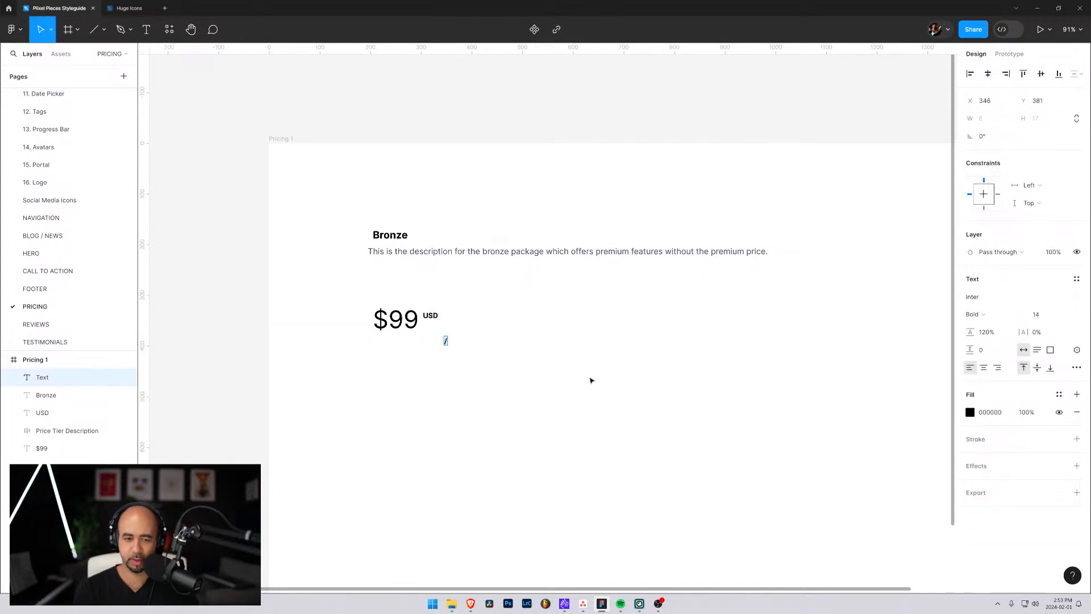
type("month")
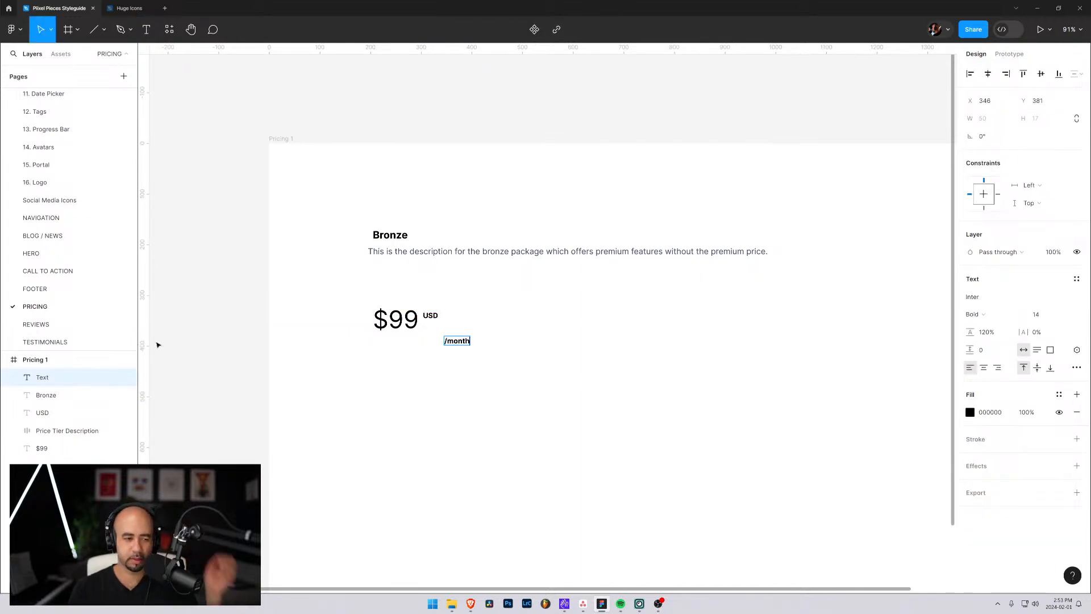
key("ctrl+bracketleft")
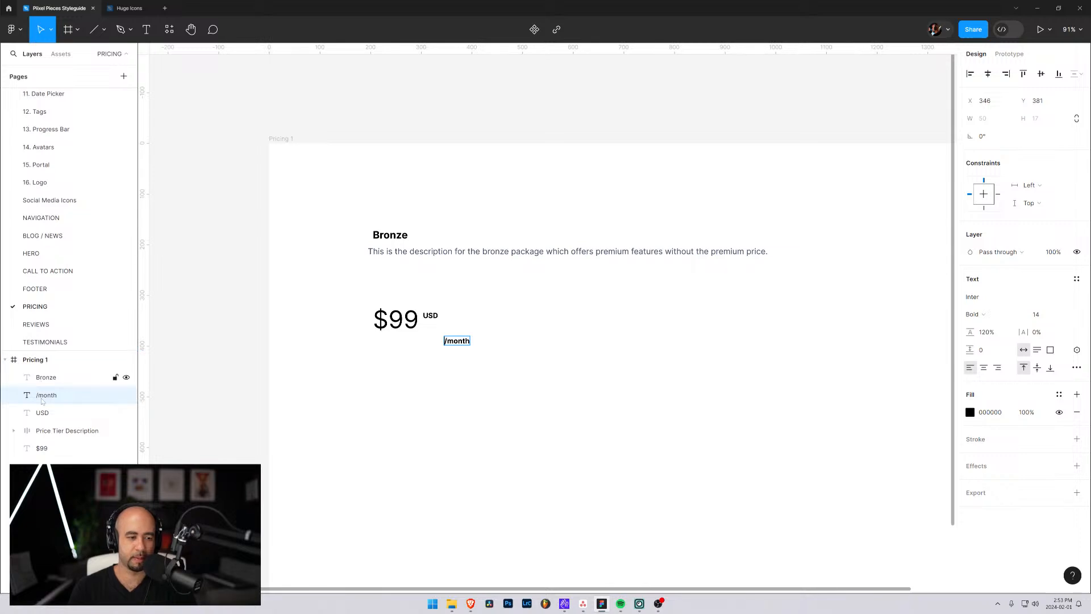
Apply the Neutral 500 library colour to the /month text and set its weight to Regular
left_click(971, 413)
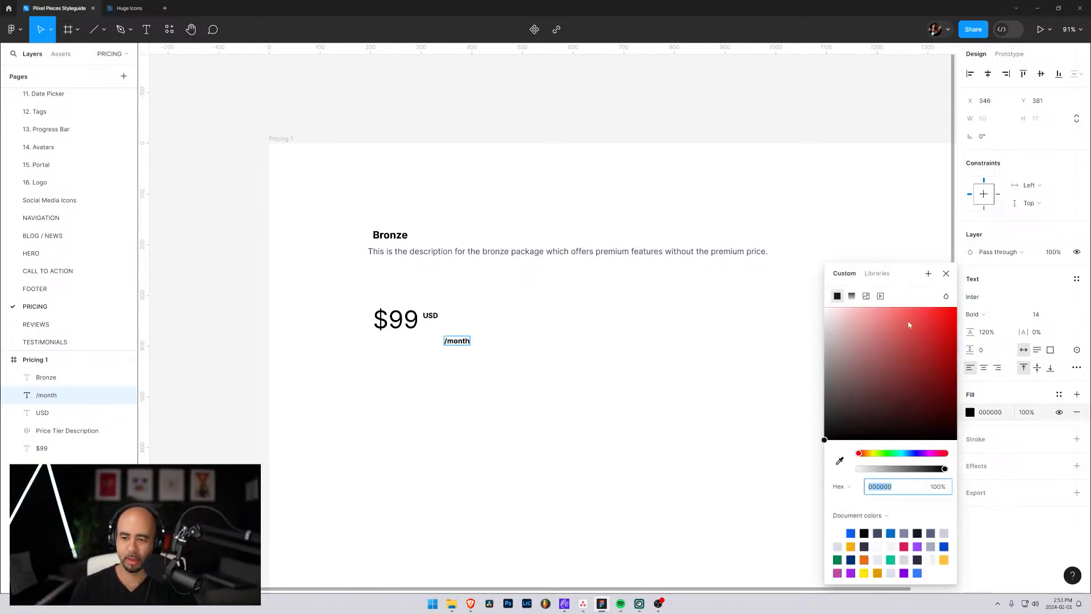
left_click(877, 273)
scroll(881, 398, "down", 3)
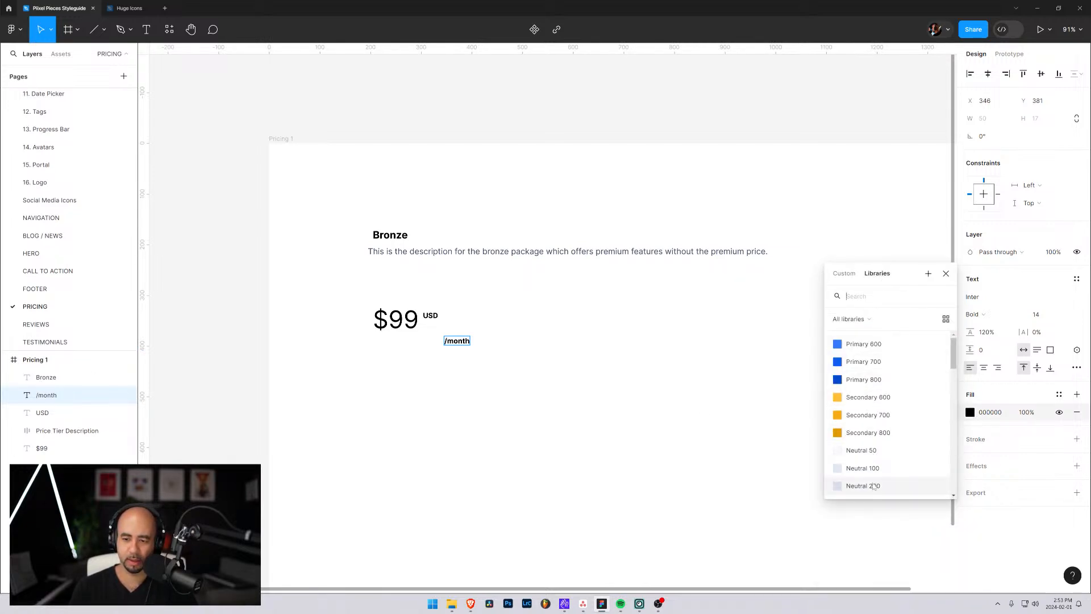
left_click(873, 495)
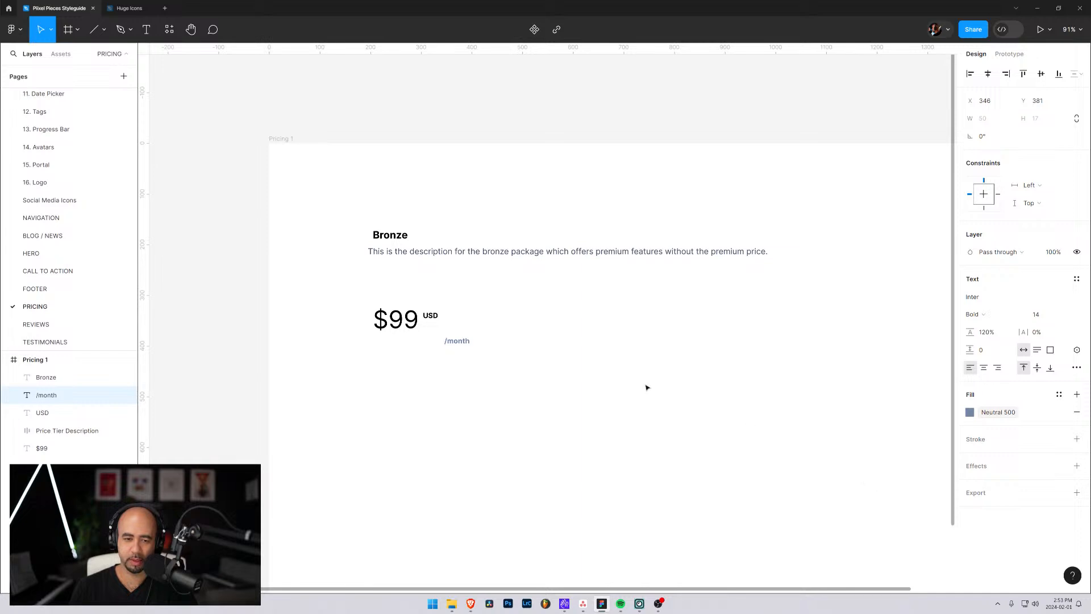
left_click(1021, 316)
left_click(988, 275)
Move the /month text directly beneath USD, left-aligned with it at X 304, Y 351
double_click(456, 341)
key("Escape")
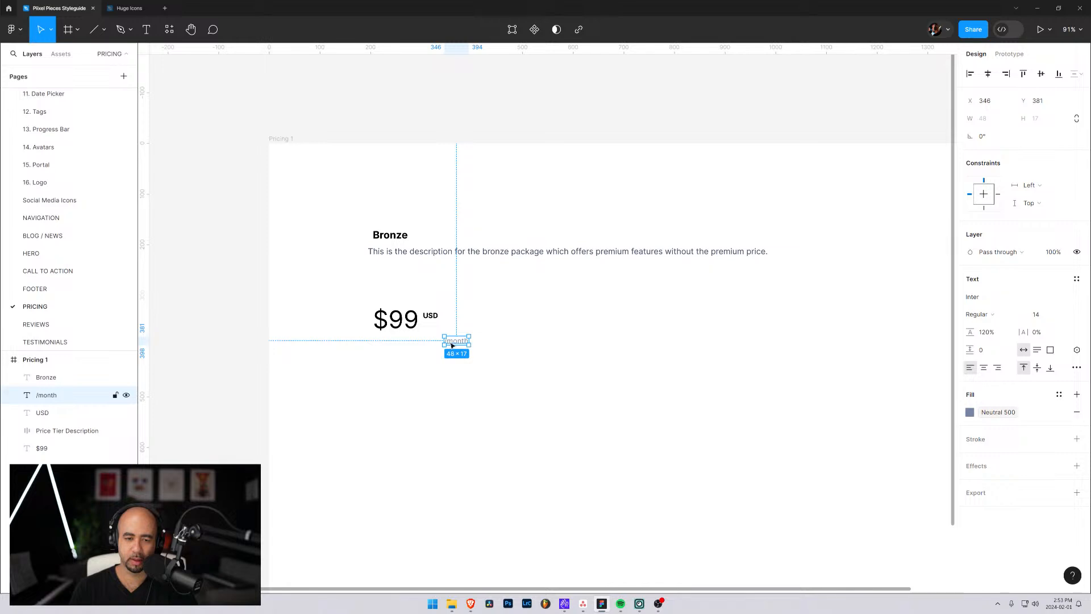
left_click_drag(453, 344, 432, 328)
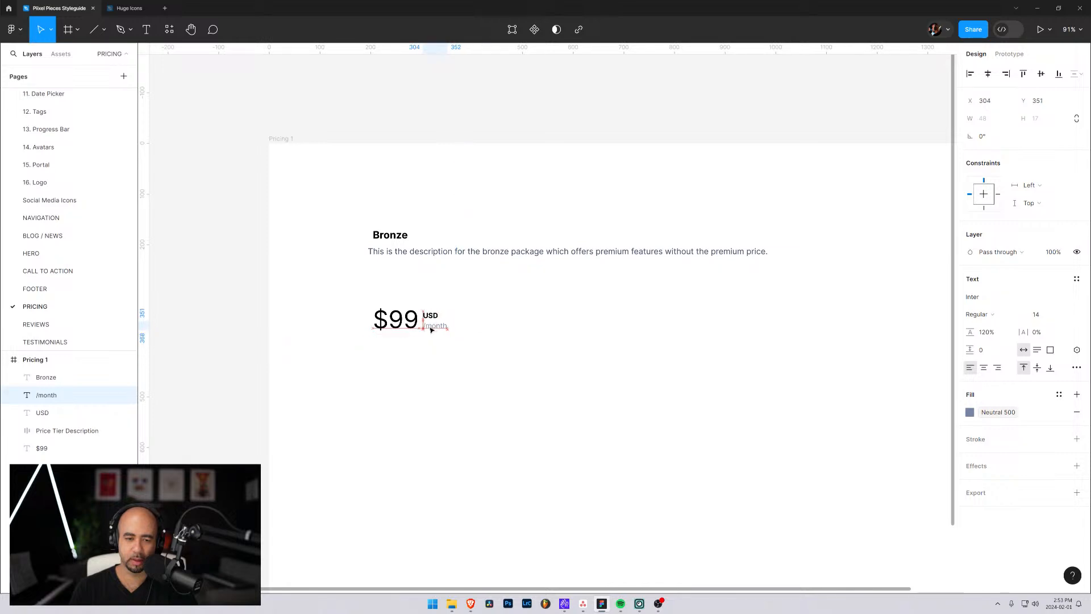
Move the USD layer above /month in the layer order
left_click(38, 412, "shift")
left_click(40, 413)
left_click_drag(40, 412, 44, 389)
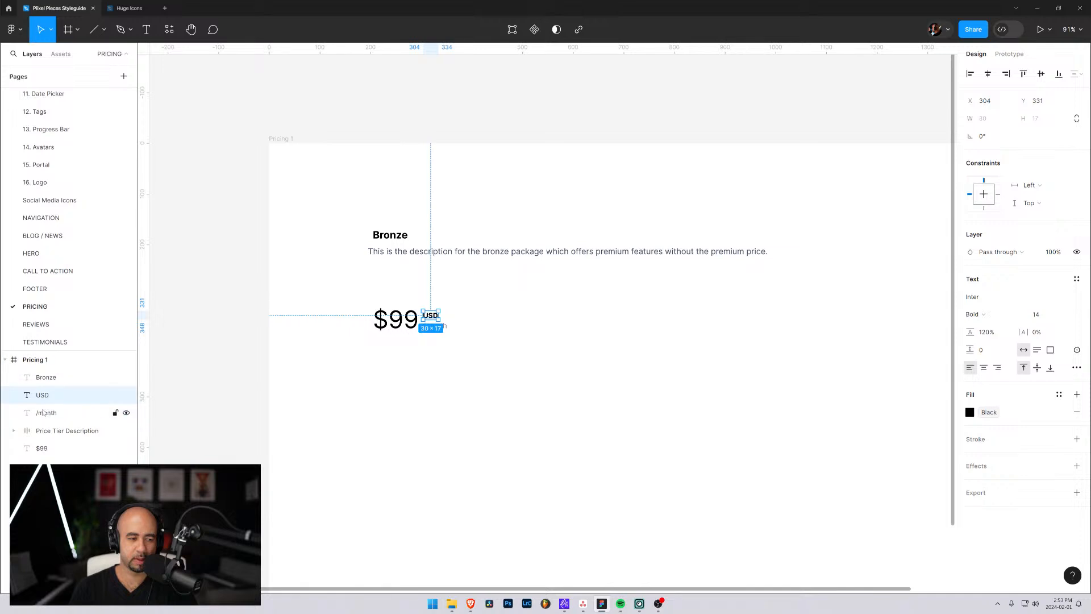
Combine USD and /month in an auto layout frame and rename it "Price Details"
left_click(44, 413, "shift")
key("shift+a")
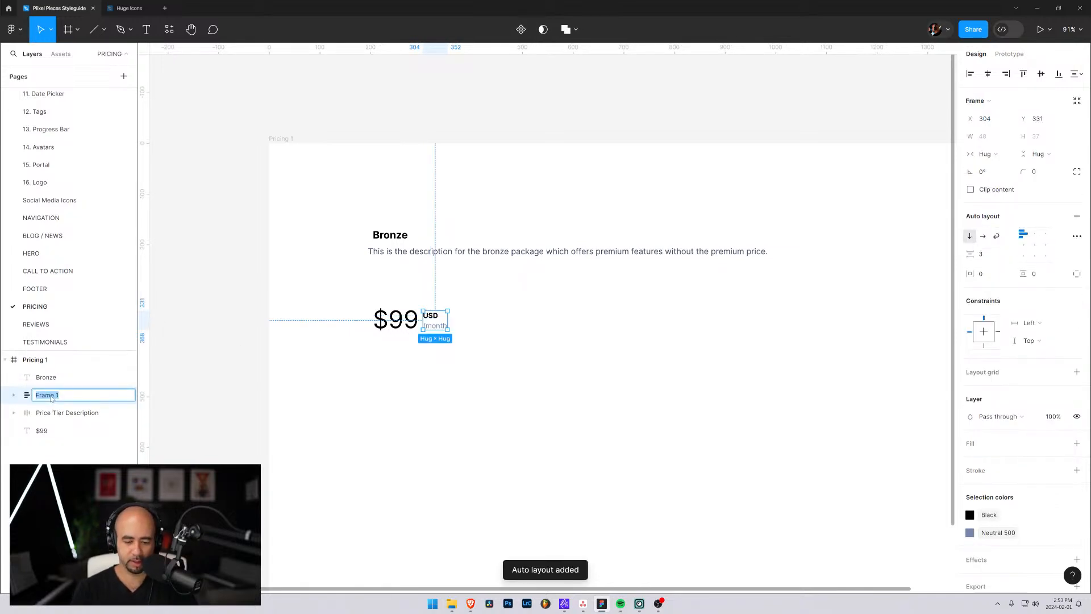
type("Price")
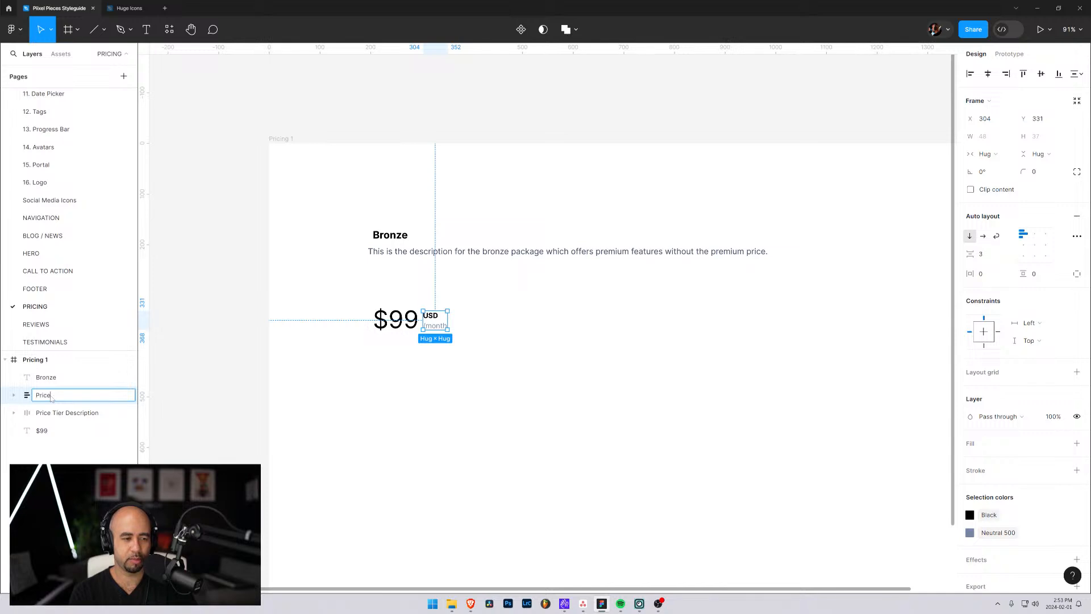
type(" Details")
key("Return")
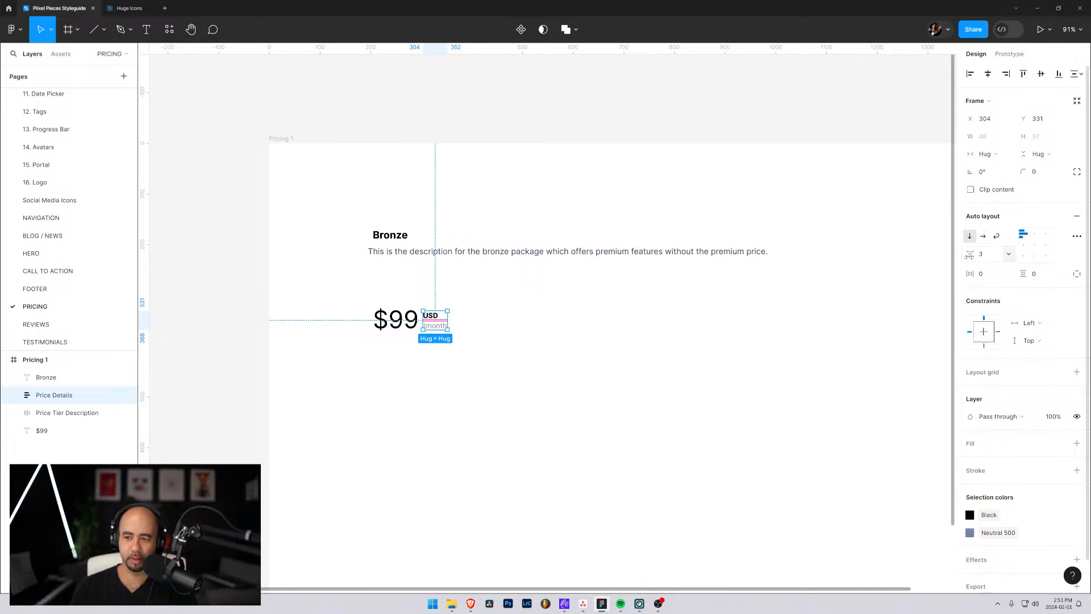
Try vertical gaps of 4 and 2 between the items in Price Details
left_click(992, 257)
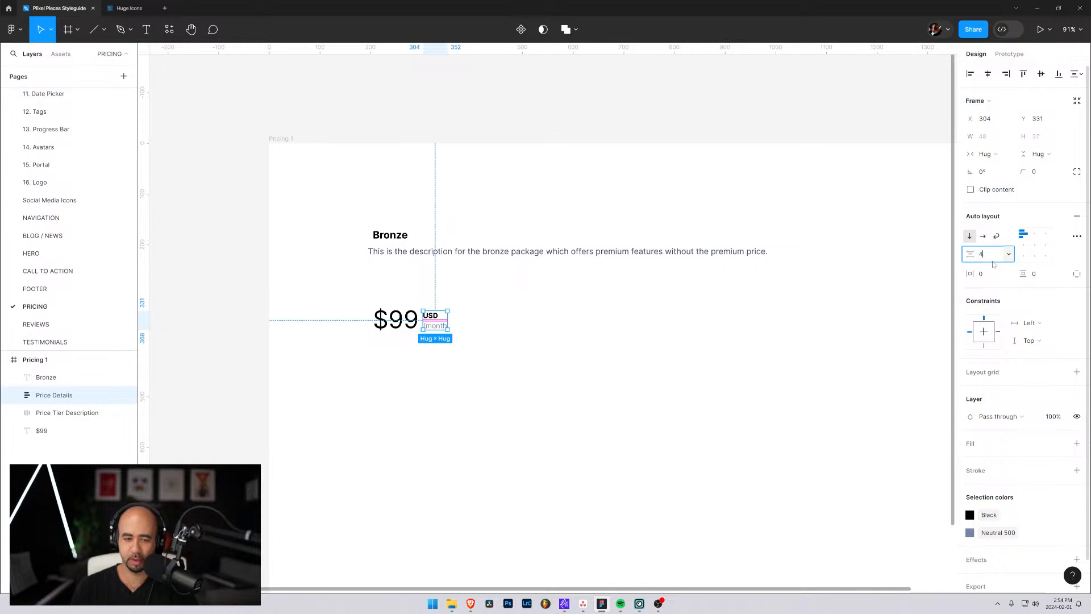
key("Return")
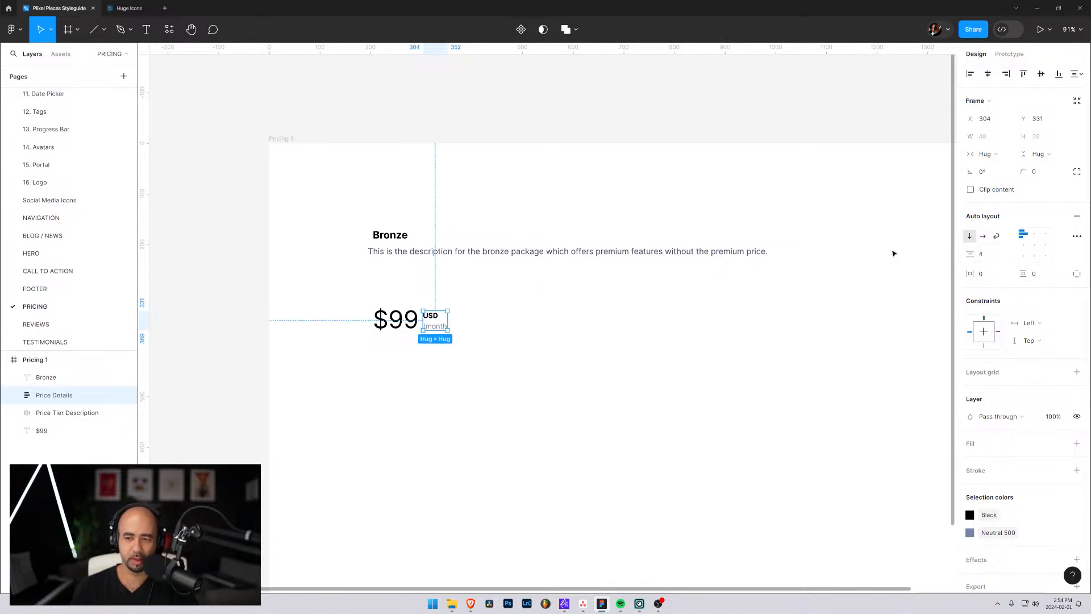
left_click(989, 260)
type("2")
key("Return")
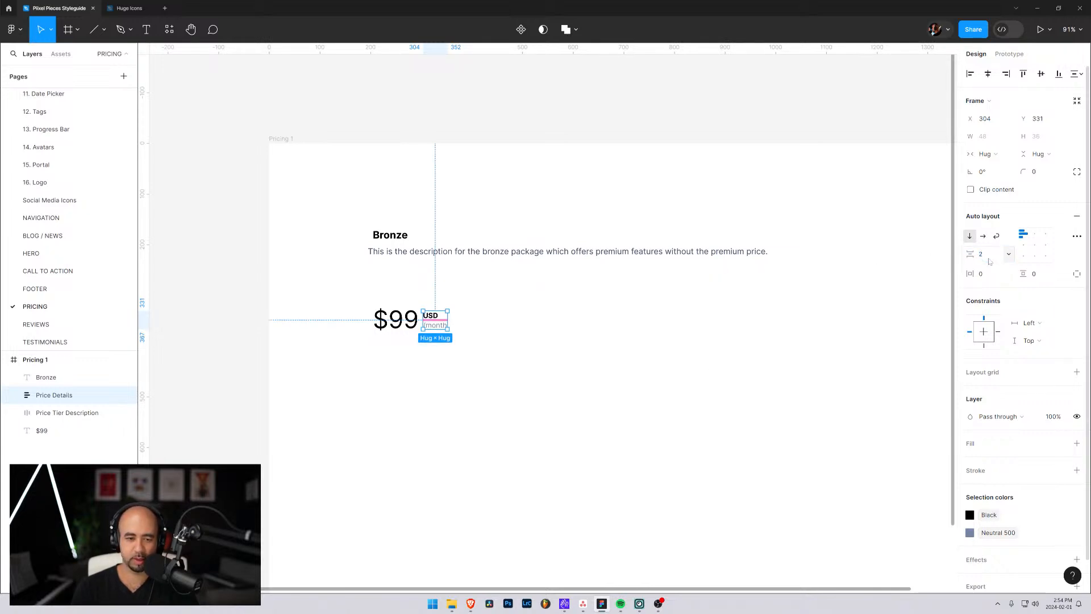
Set the vertical gap in Price Details to 0 and nudge the frame one pixel right to X 305
left_click(983, 256)
type("0")
key("Return")
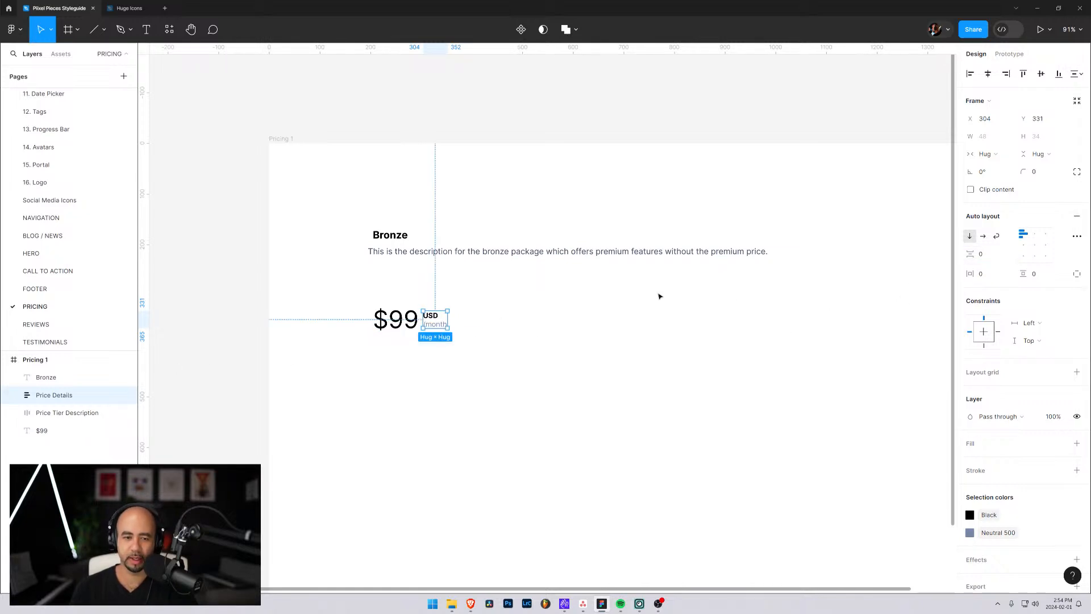
key("Right")
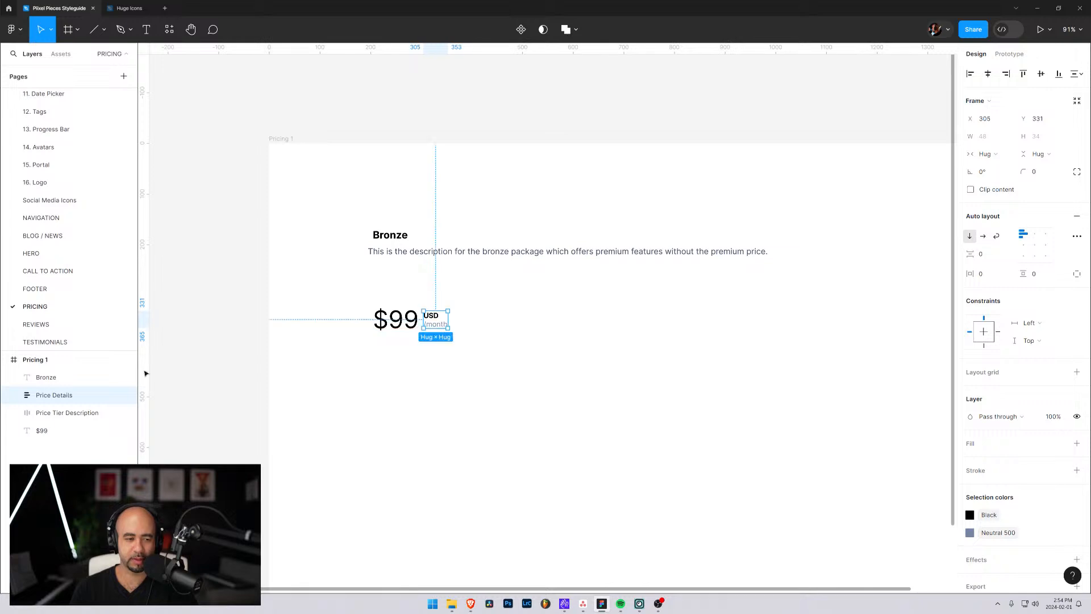
Move $99 above Price Details in the layer order, combine both in an auto layout frame and rename it "Price"
left_click_drag(41, 430, 45, 394)
left_click(47, 407, "shift")
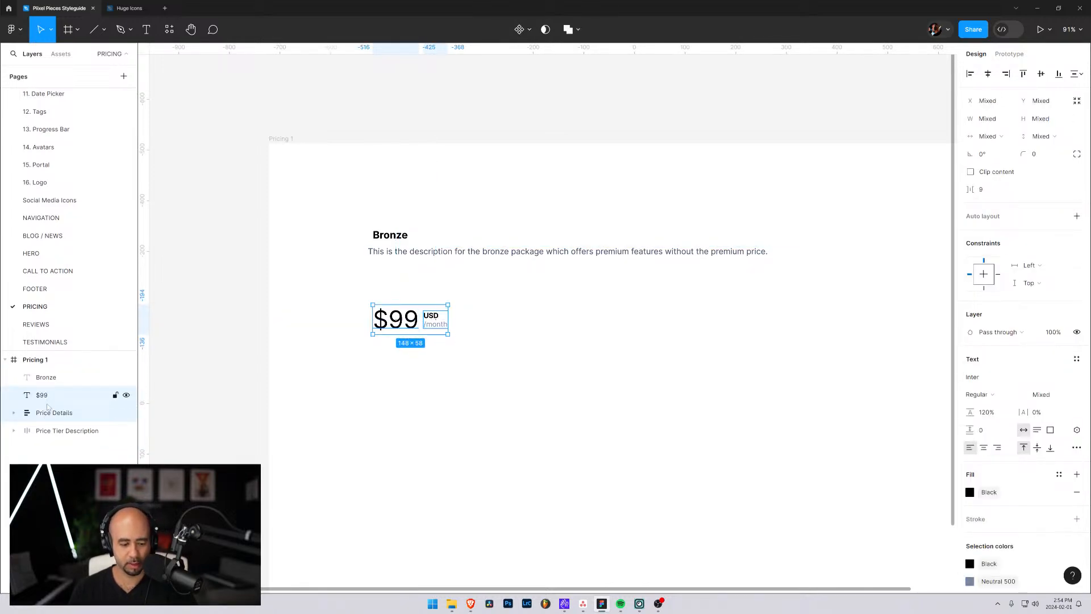
key("shift+a")
double_click(45, 395)
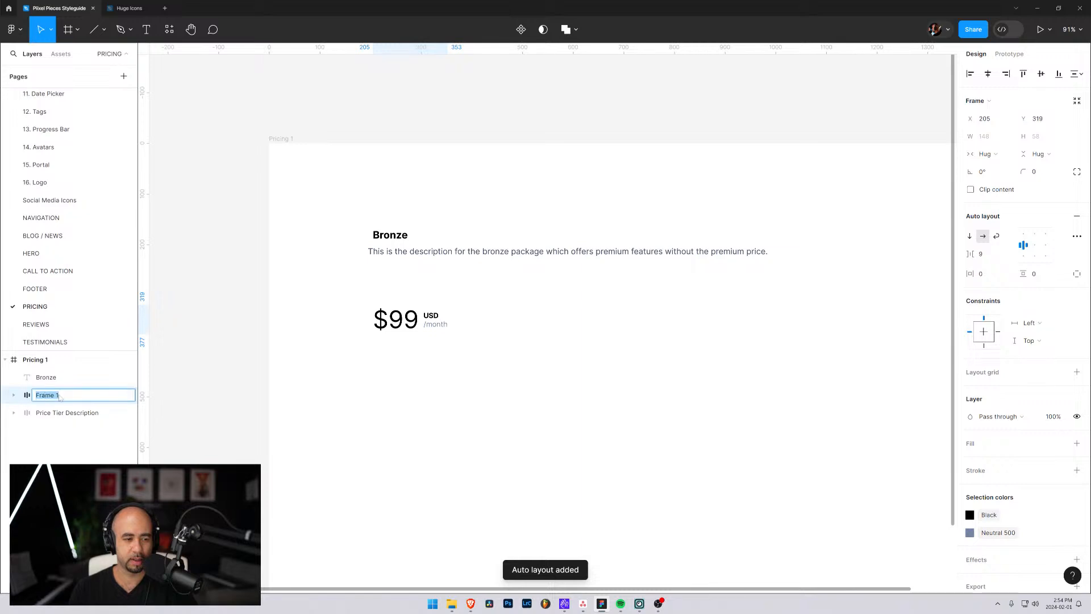
type("Price")
key("Return")
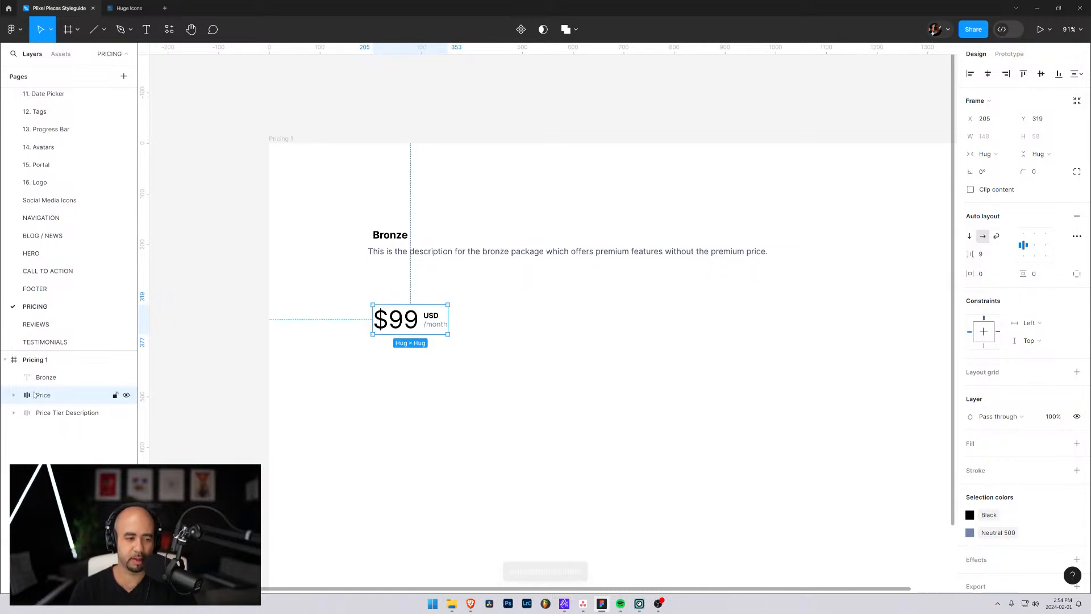
left_click(13, 395)
left_click(14, 395)
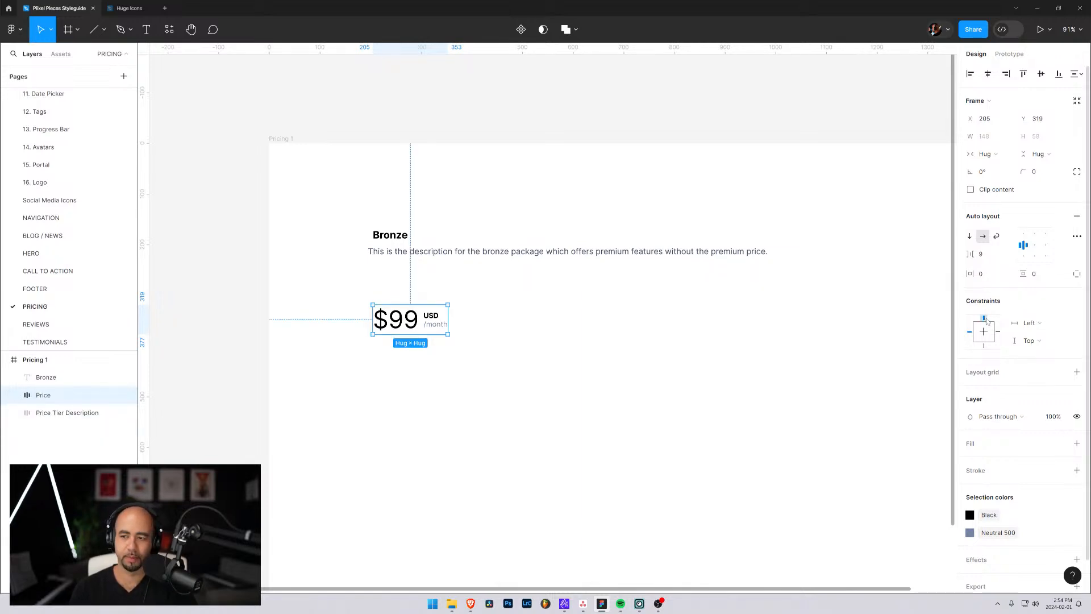
Try a horizontal gap of 8 between $99 and Price Details in the Price frame
left_click(982, 254)
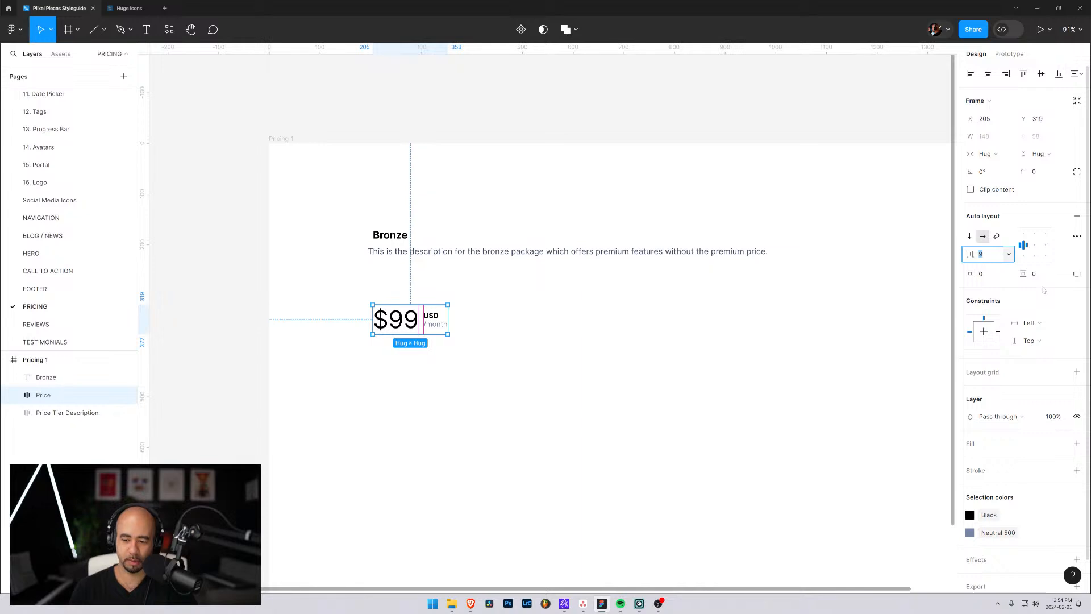
type("87")
key("Return")
left_click(983, 255)
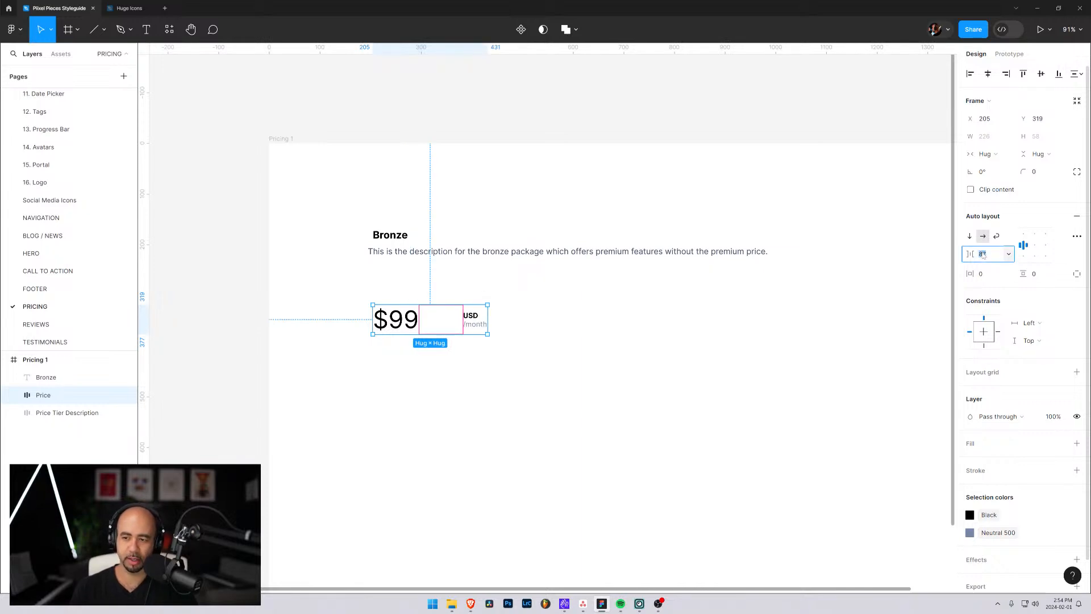
type("8")
key("Return")
left_click(605, 348)
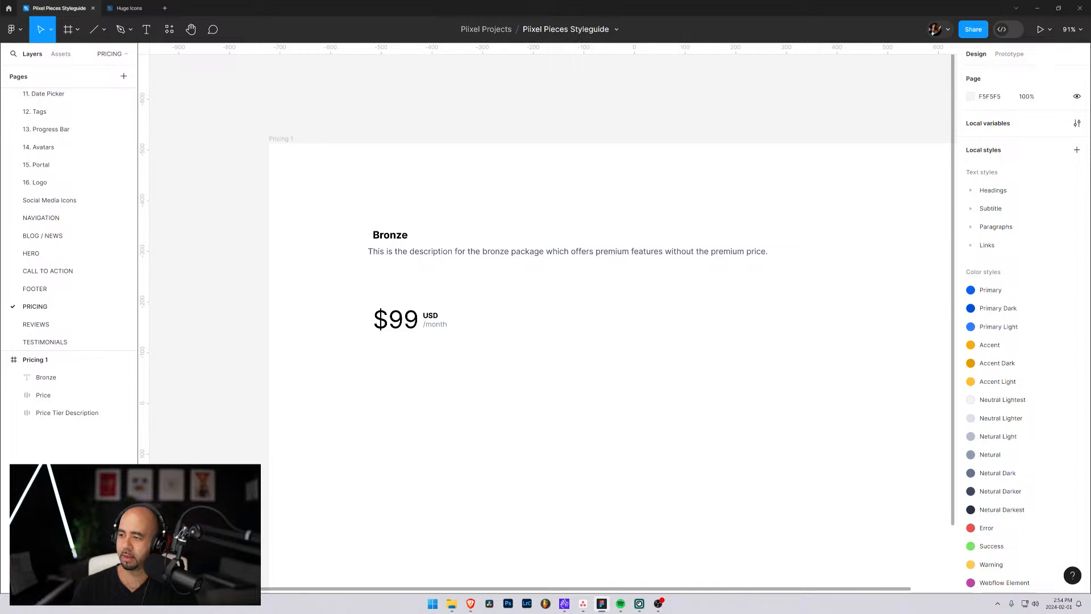
Set the horizontal gap in the Price frame to 4 and move the frame up to Y 298
left_click(430, 326)
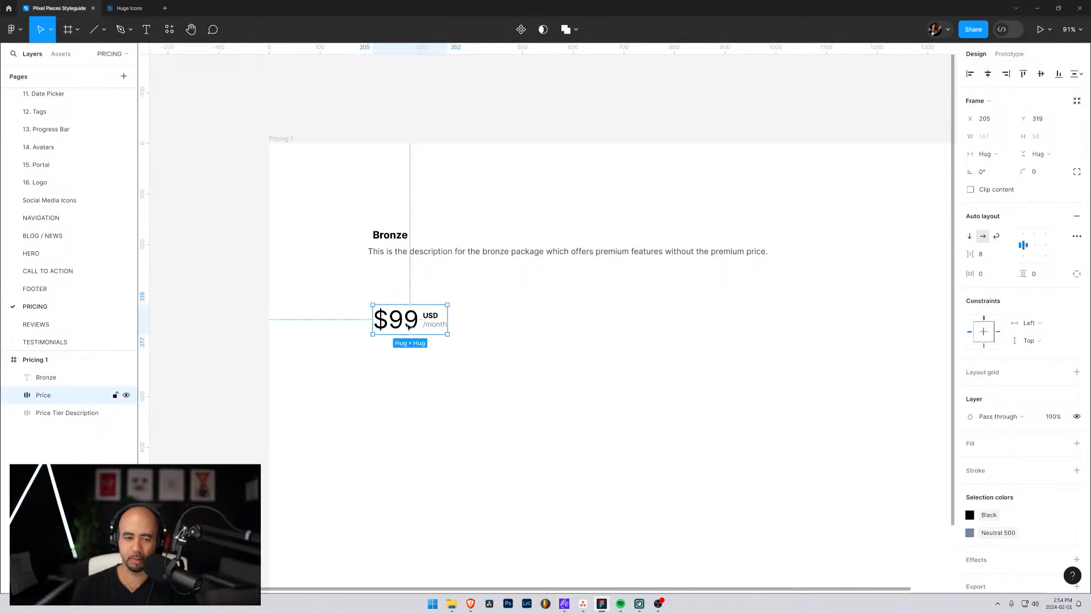
left_click(990, 260)
type("4")
key("Return")
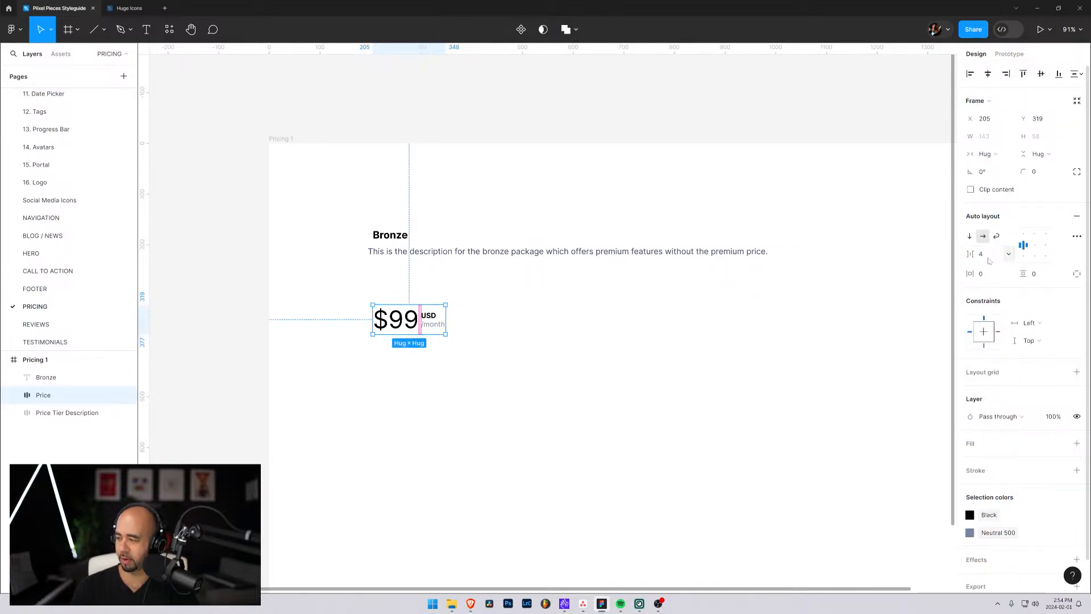
left_click(517, 335)
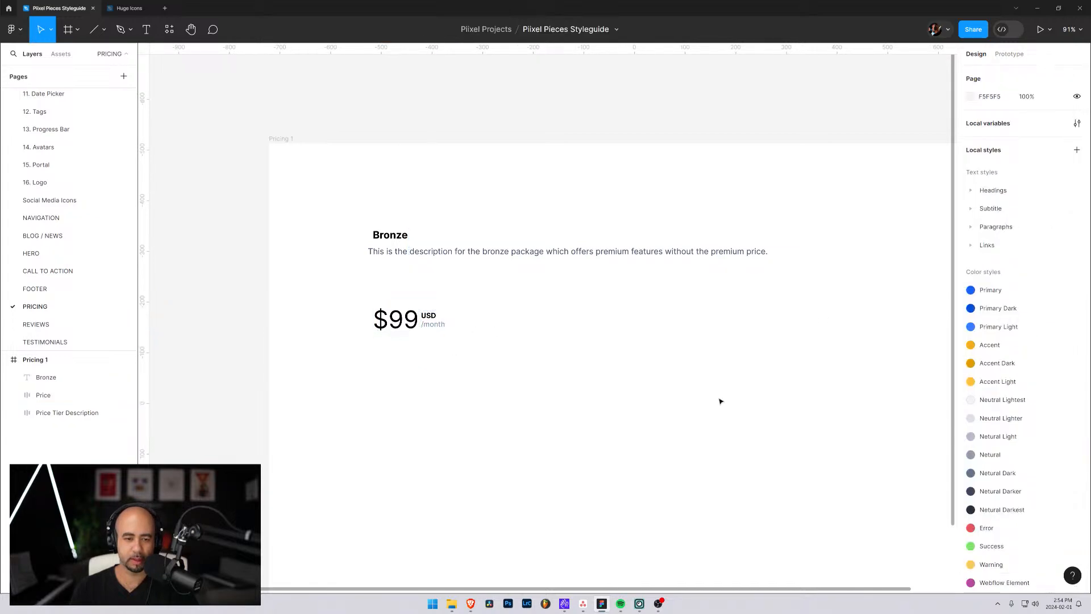
mouse_move(411, 327)
left_mouse_down()
mouse_move(427, 348)
mouse_move(441, 333)
mouse_move(411, 316)
left_mouse_up()
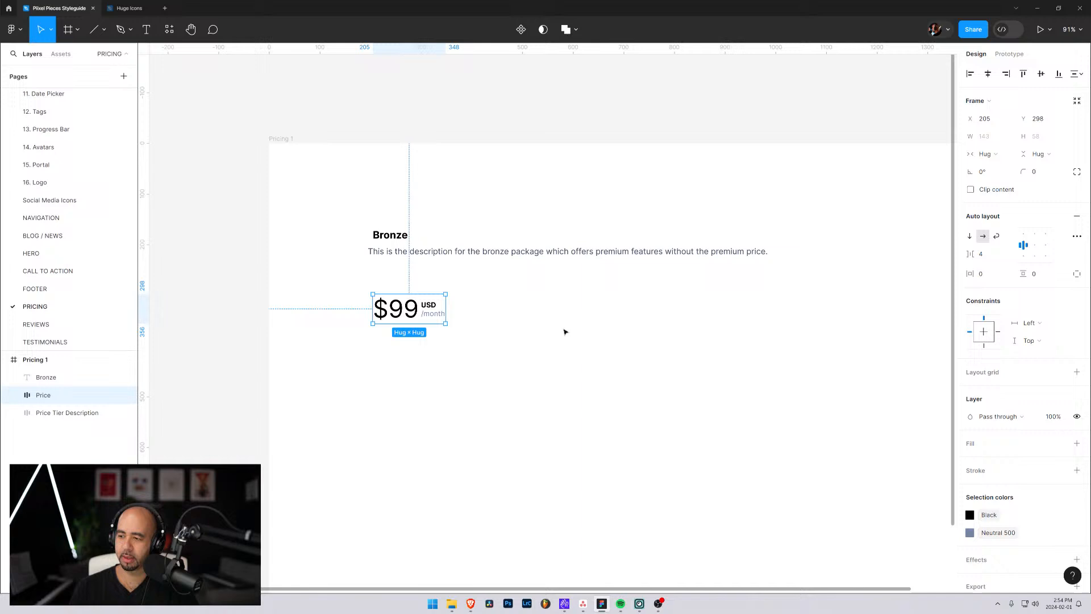
Add the text "Here is what you get:" below the price in the Pricing 1 frame
left_click(385, 365)
key("t")
left_click(381, 366)
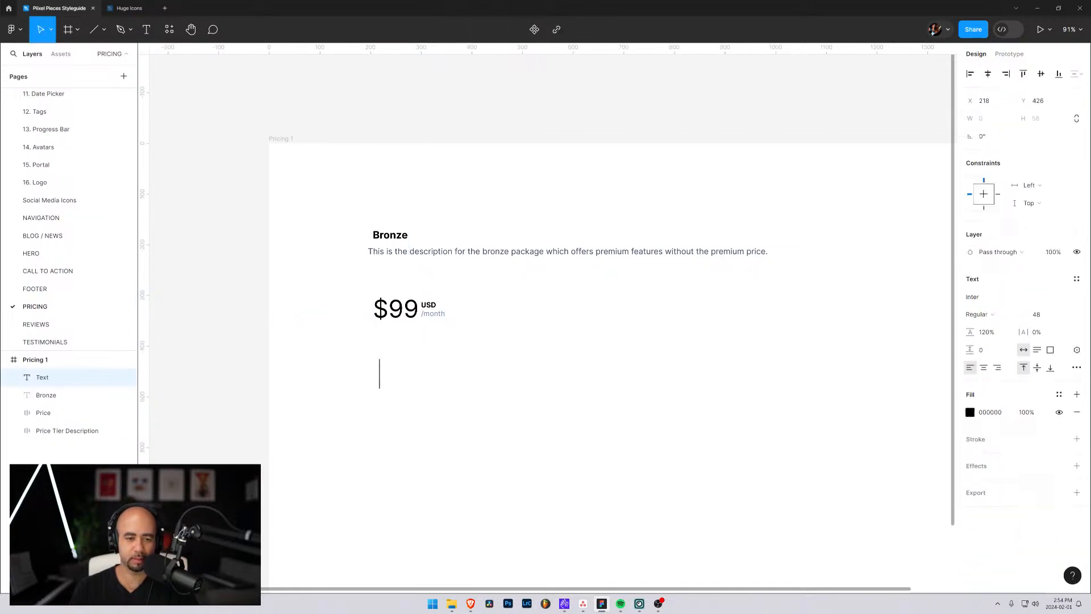
type("Here is wh")
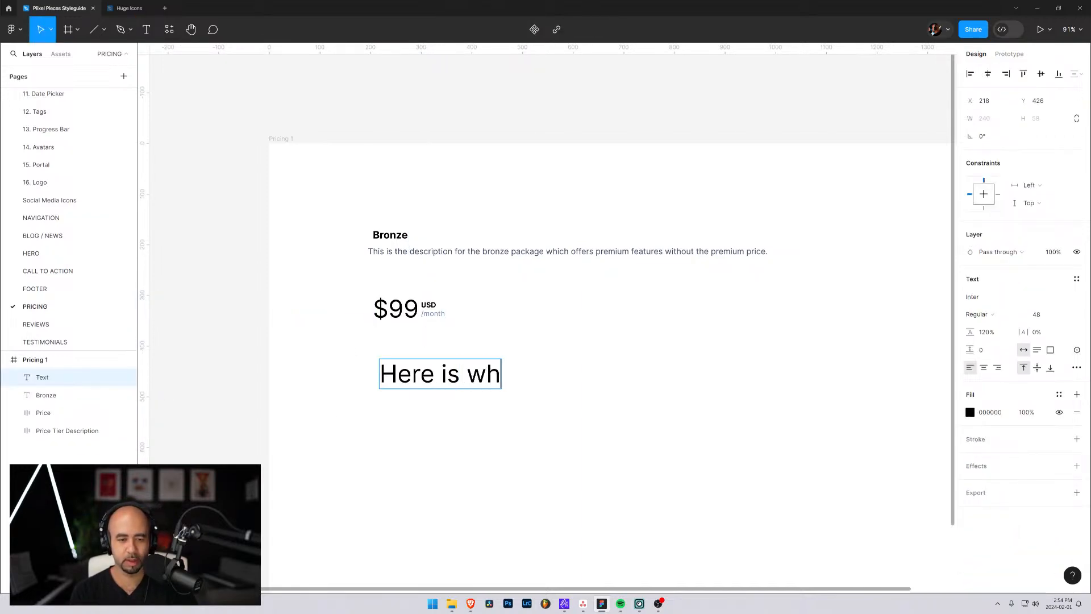
type("at you get:")
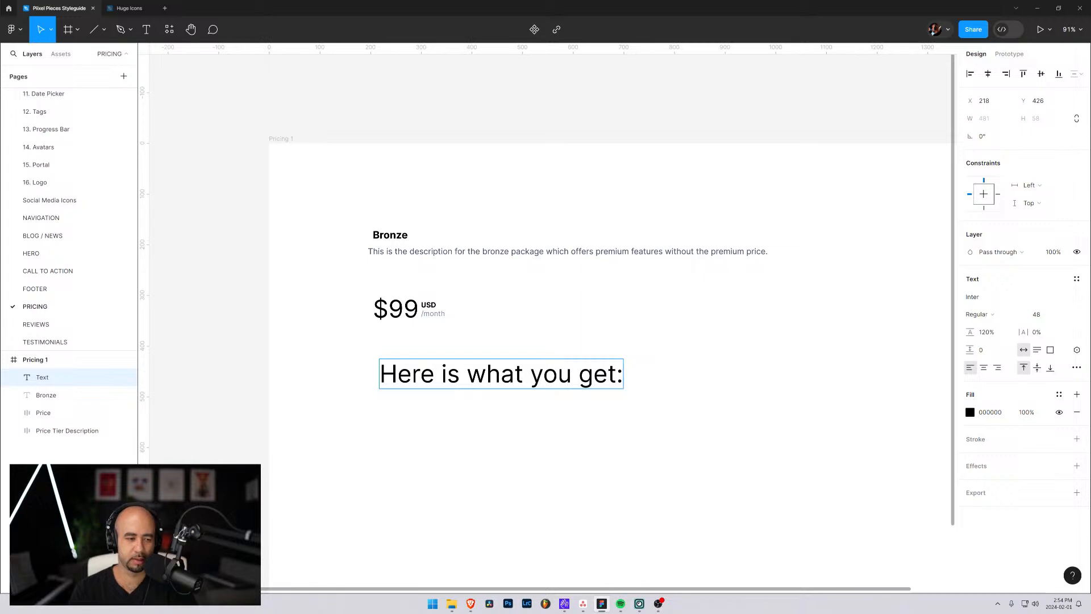
key("Escape")
key("Escape")
Apply the library color Black to the "Here is what you get:" text
left_click(38, 377)
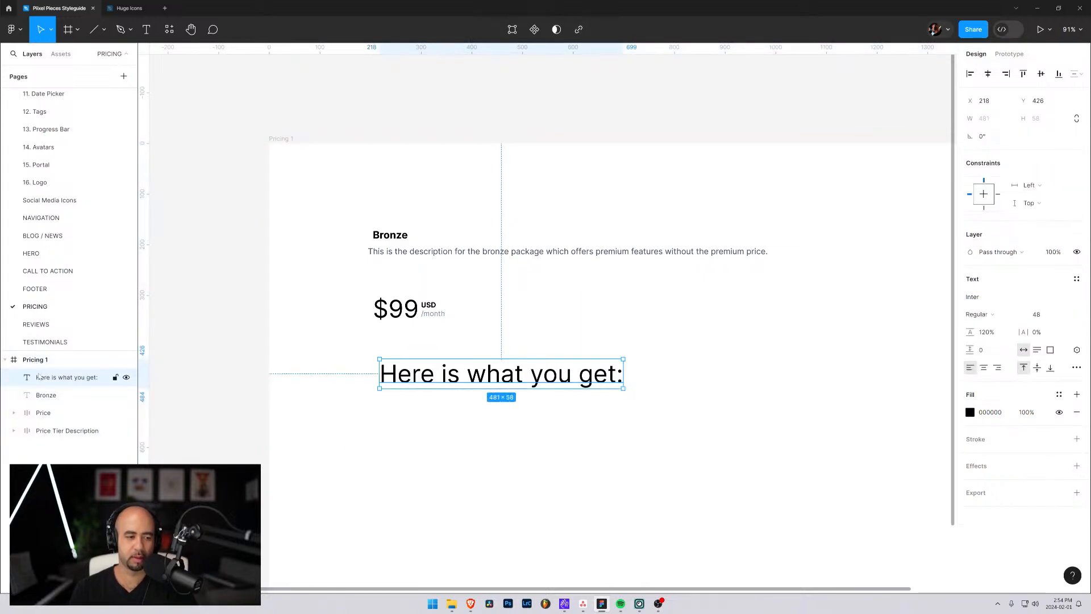
left_click(971, 414)
left_click(878, 273)
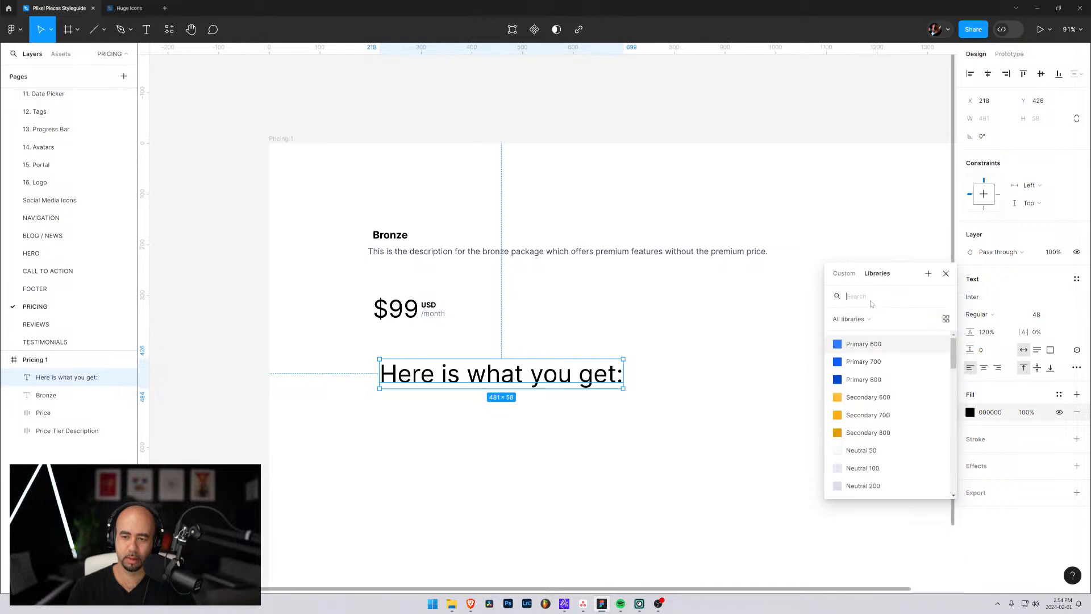
scroll(875, 334, "down", 5)
left_click(870, 345)
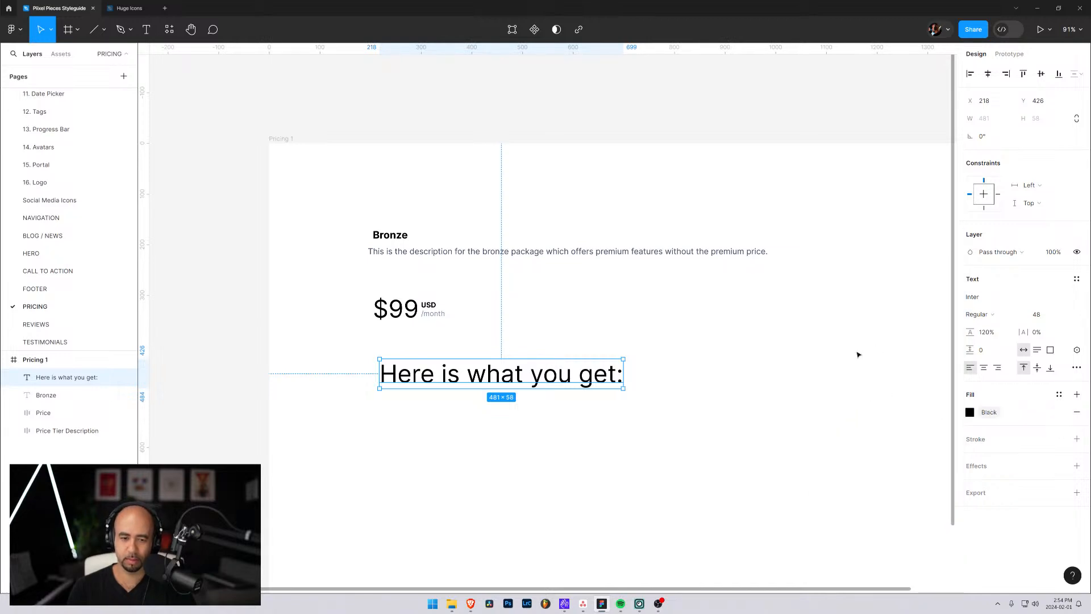
Style "Here is what you get:" as Bold at size 18 and place it under the price at X 204, Y 396
left_click(1047, 318)
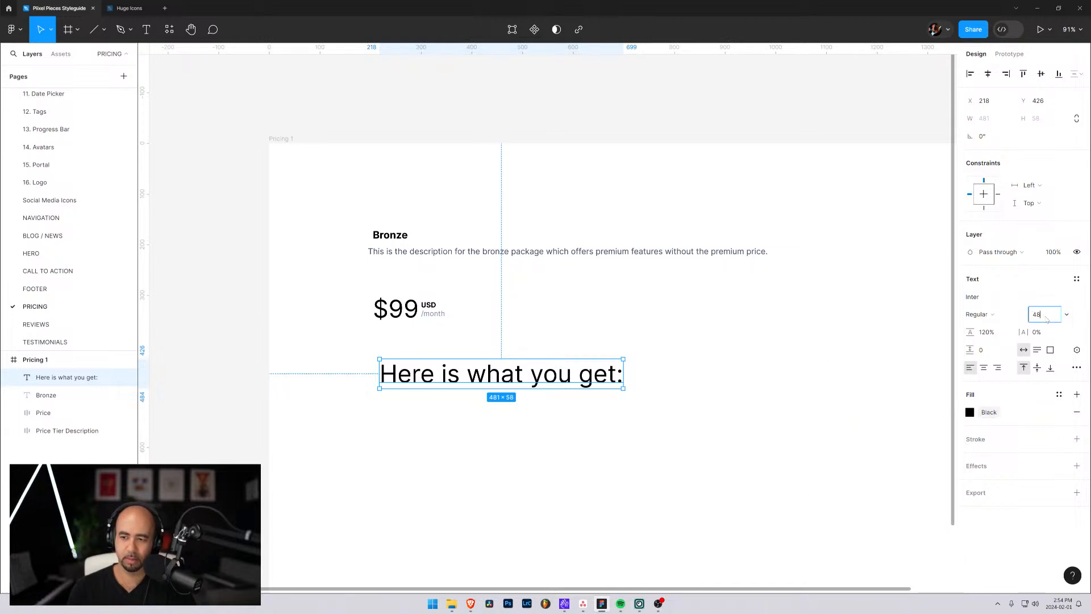
type("18")
key("Return")
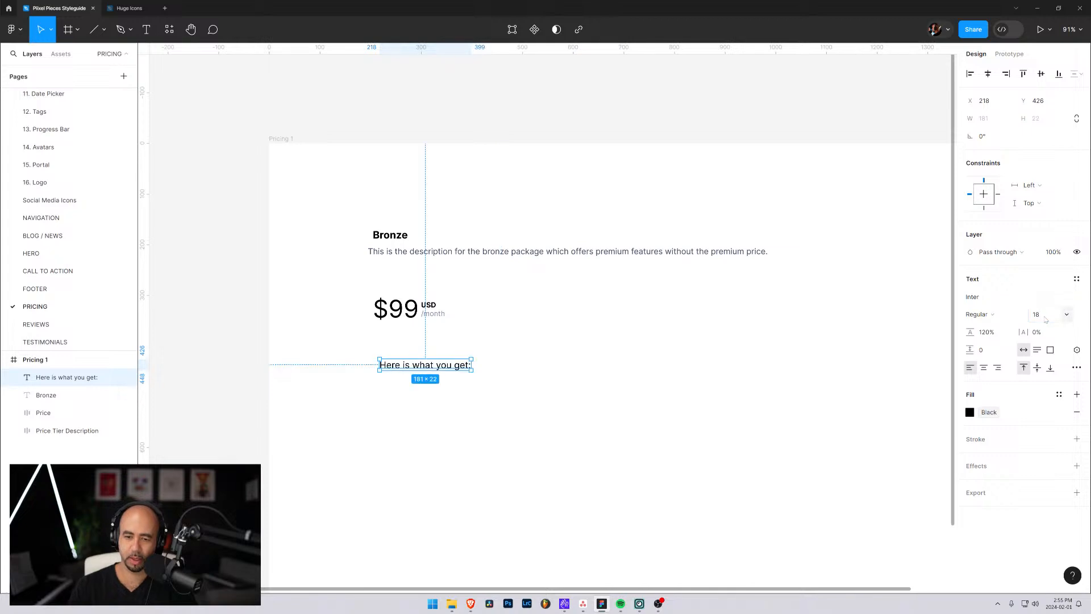
left_click(1001, 320)
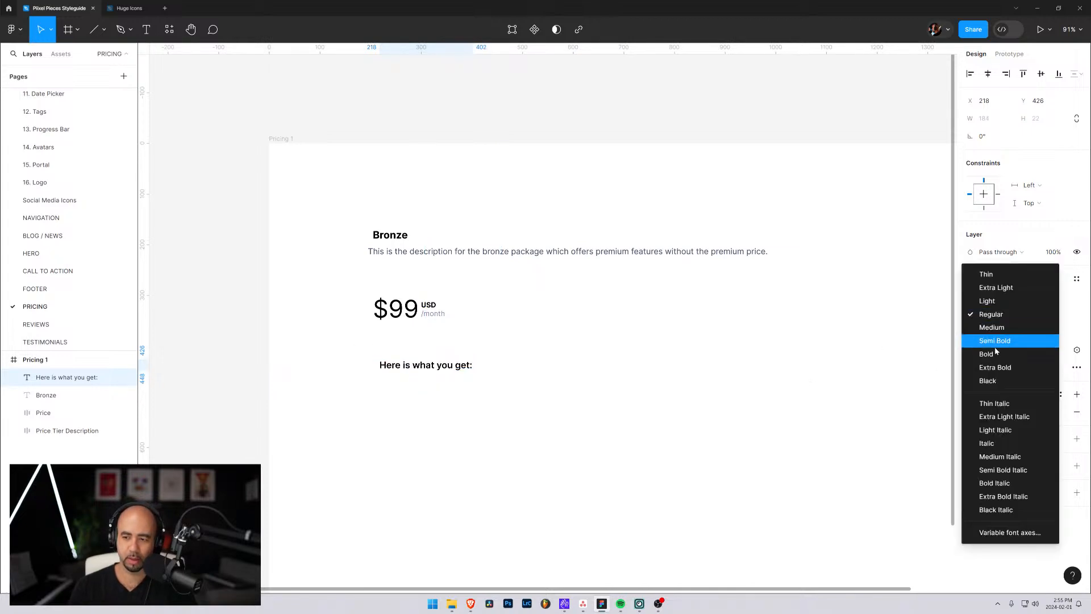
left_click(986, 355)
left_click_drag(396, 367, 389, 352)
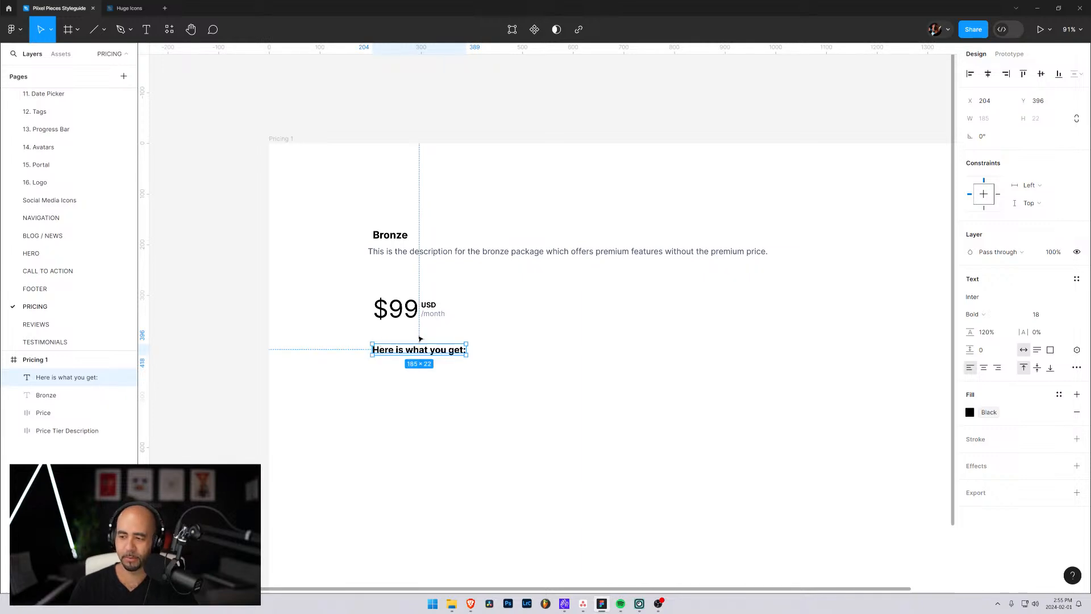
left_click(399, 386)
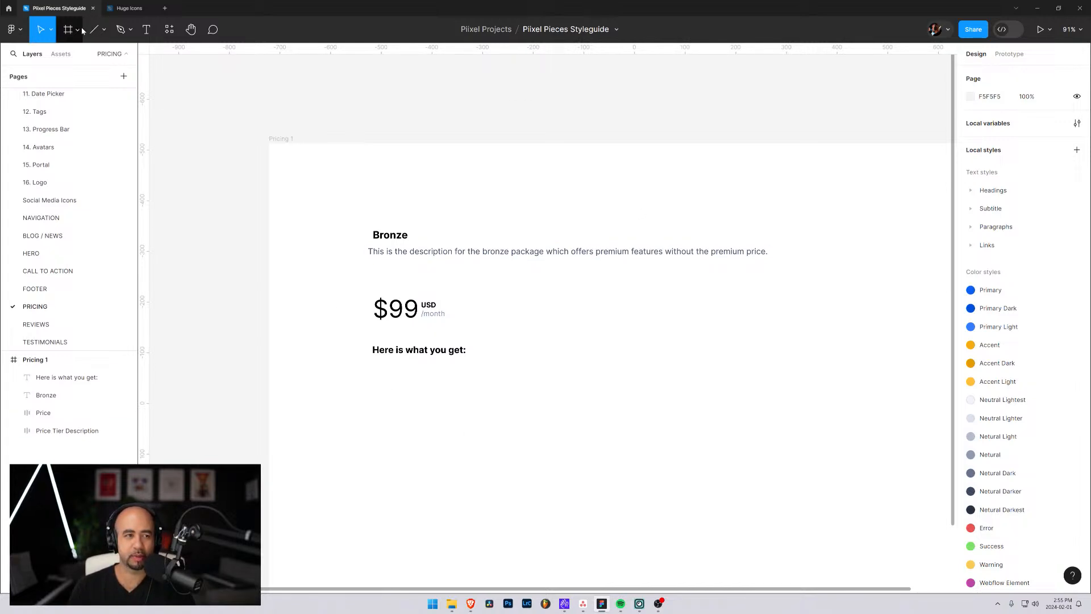
Open the Icons page and compare the plain check and circled check icons in the Interface (Outline) set
scroll(45, 182, "up", 4)
scroll(46, 182, "up", 3)
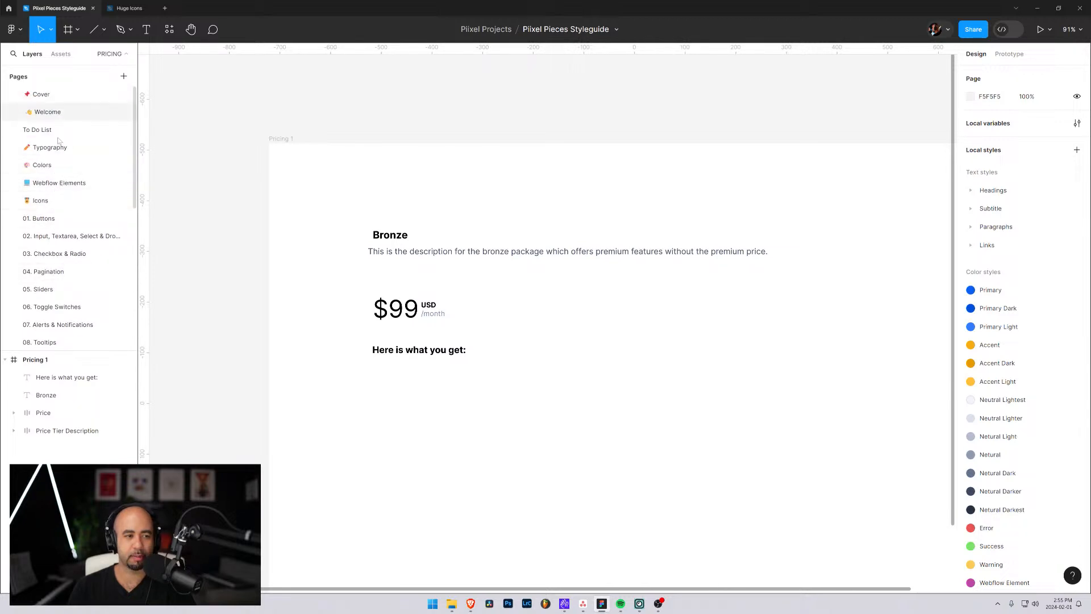
left_click(49, 202)
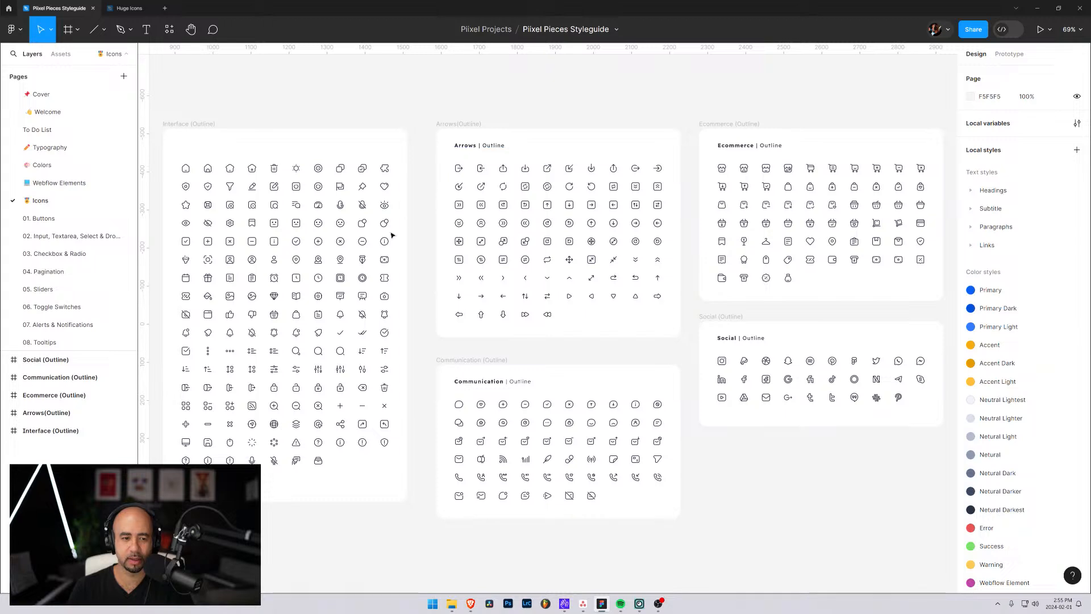
left_click(342, 334)
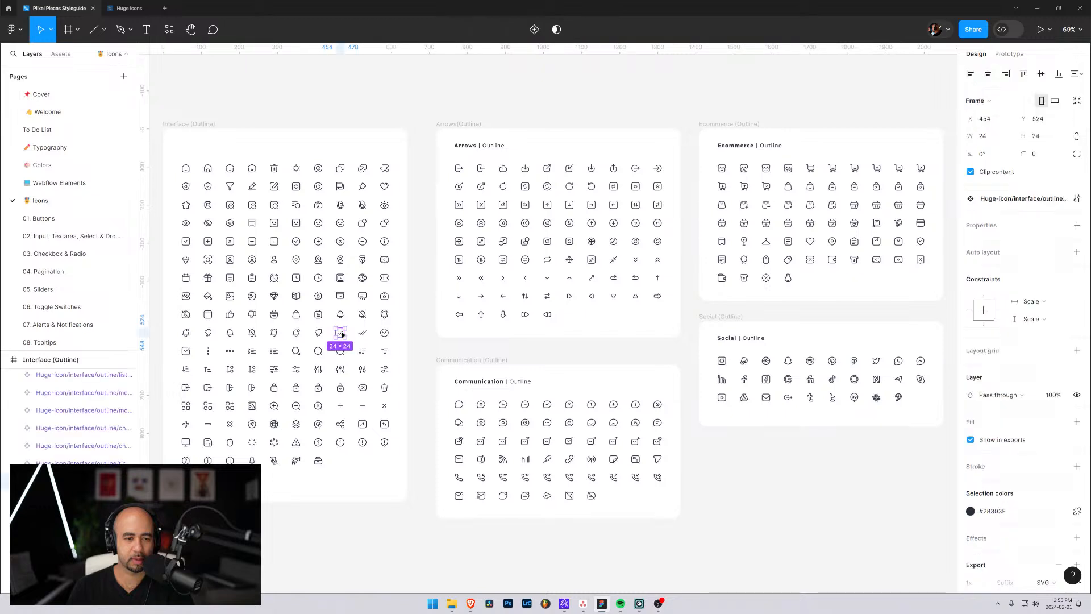
left_click(384, 336)
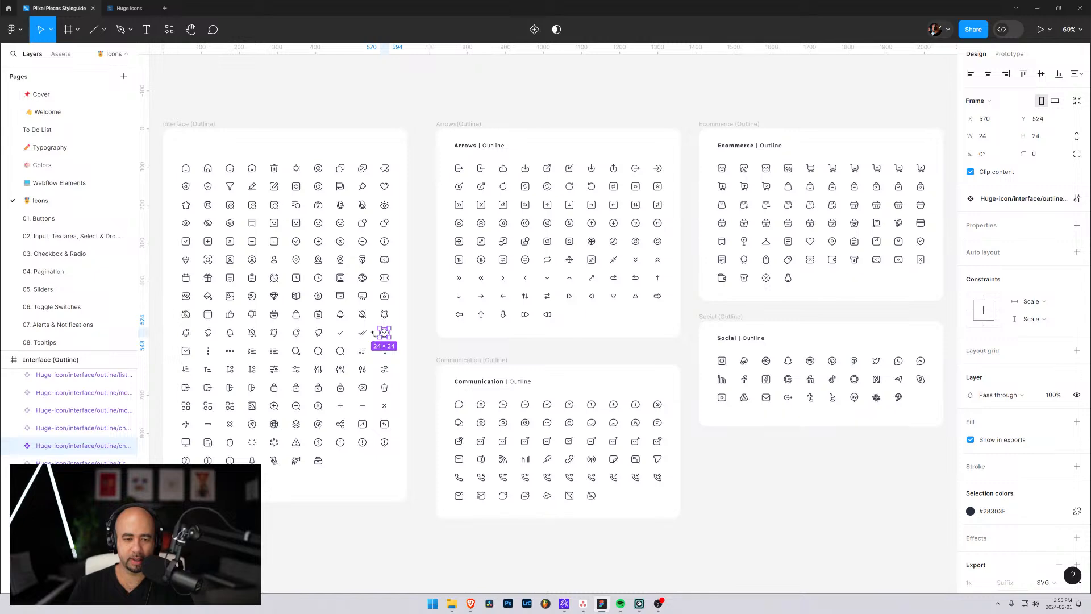
left_click(413, 344)
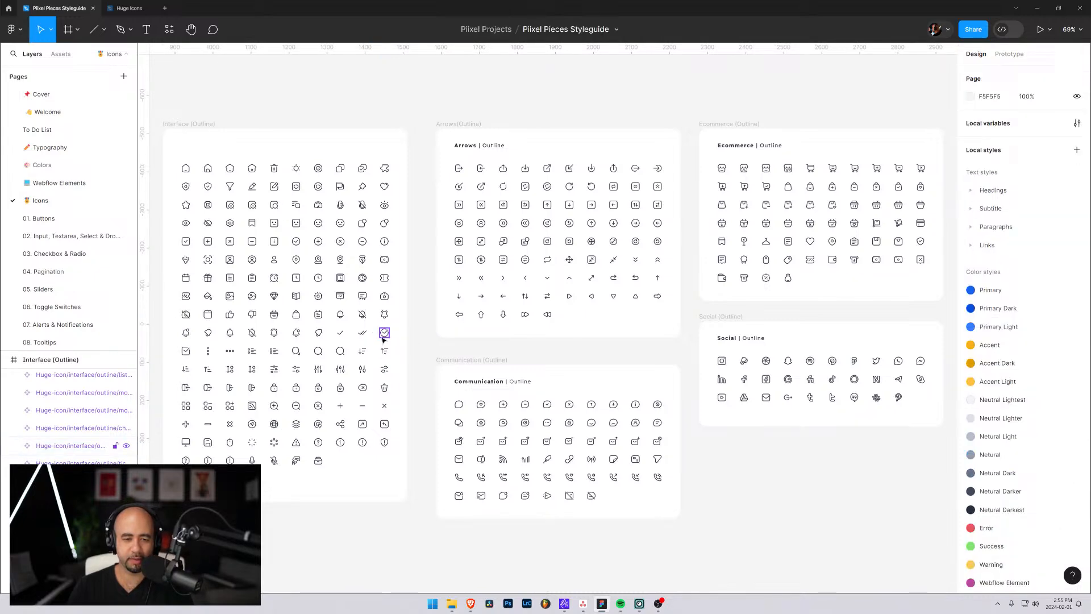
left_click(384, 339)
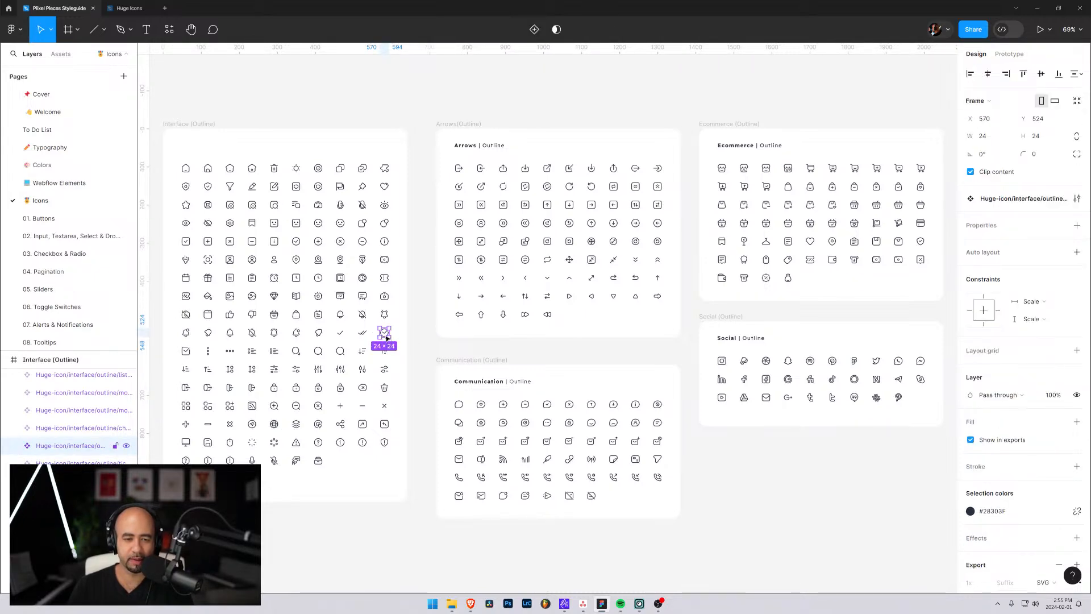
scroll(387, 336, "up", 10)
scroll(387, 336, "up", 4)
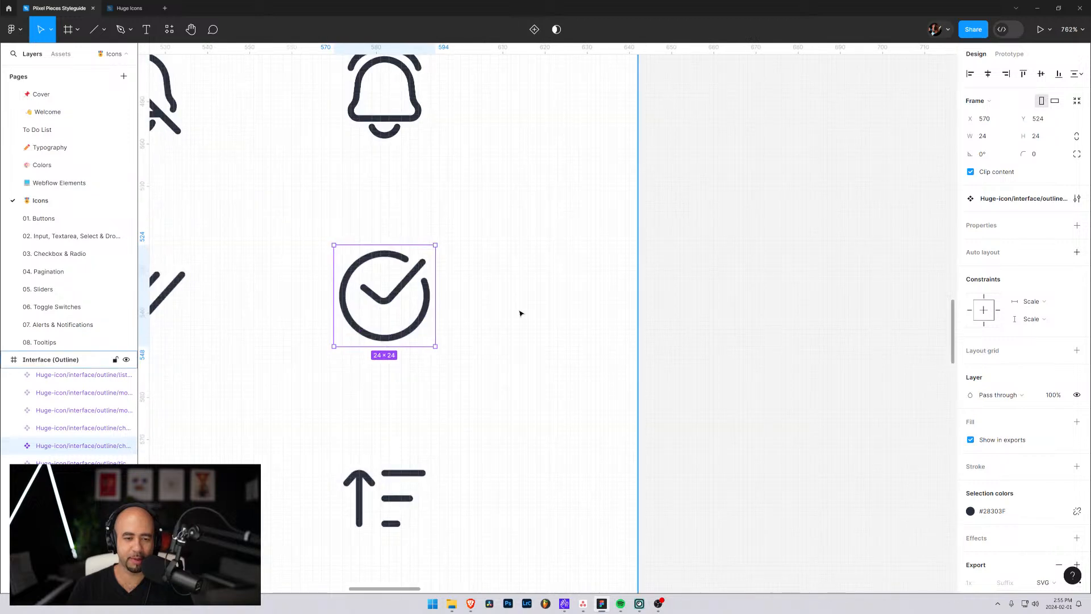
left_click(519, 312)
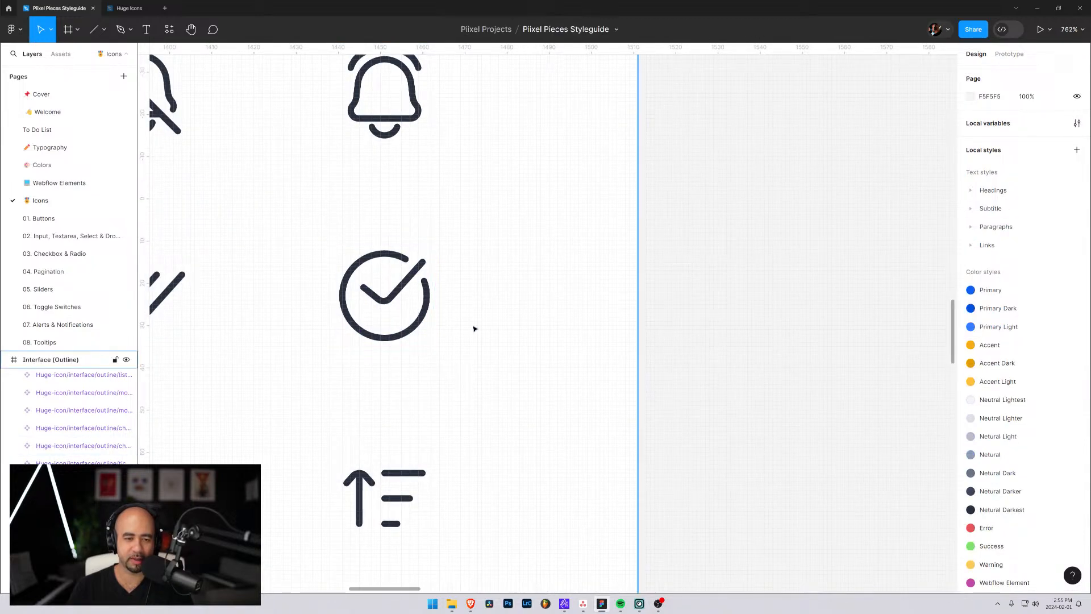
scroll(471, 329, "down", 6)
left_click(277, 320)
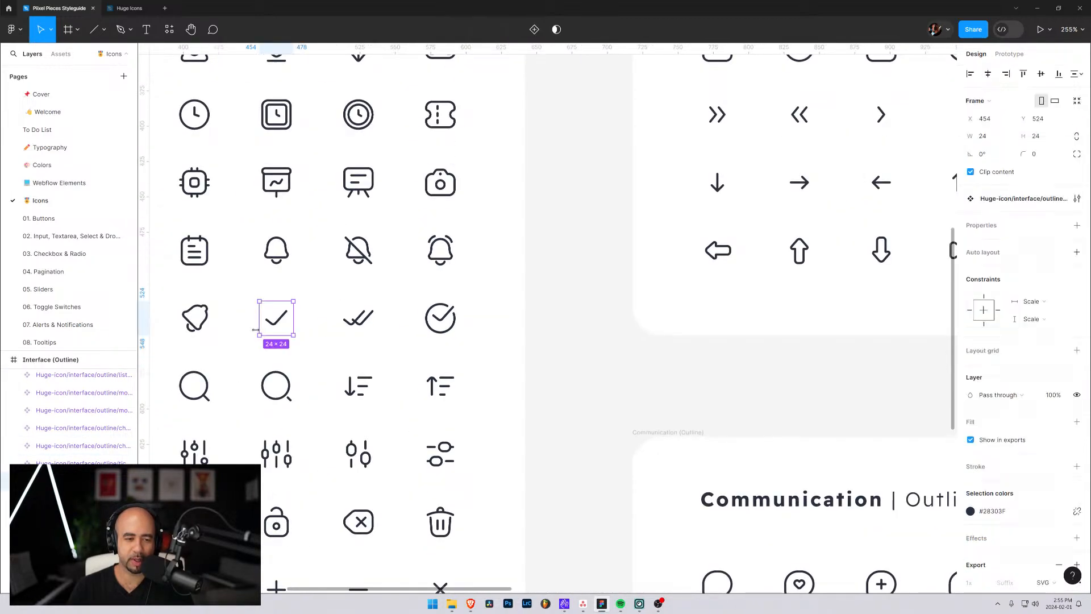
left_click(438, 318)
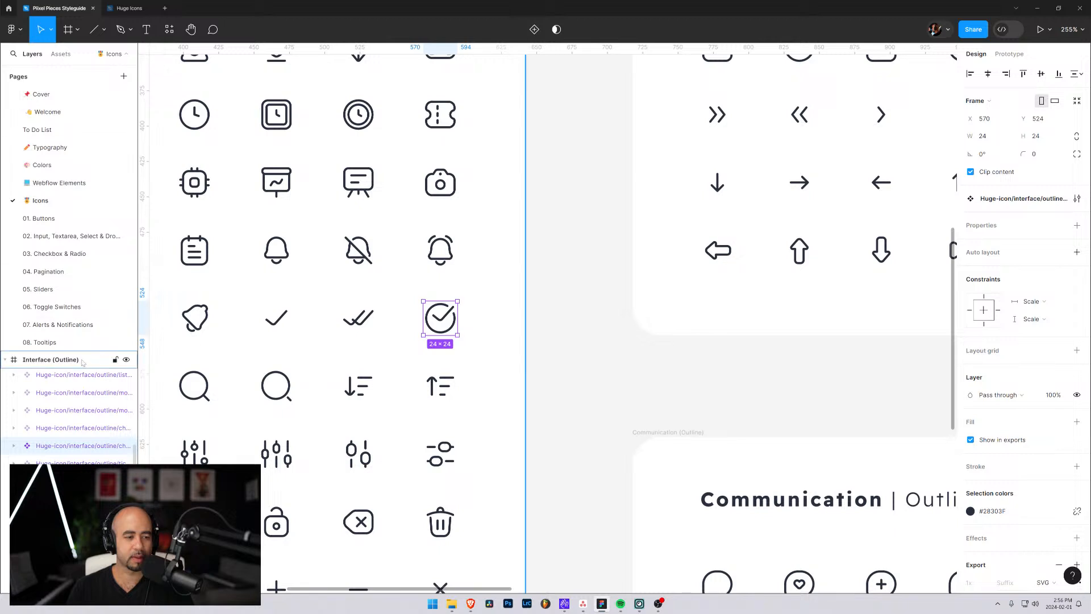
Collapse the layers of the Interface (Outline) frame and return to the PRICING page
left_click(5, 360)
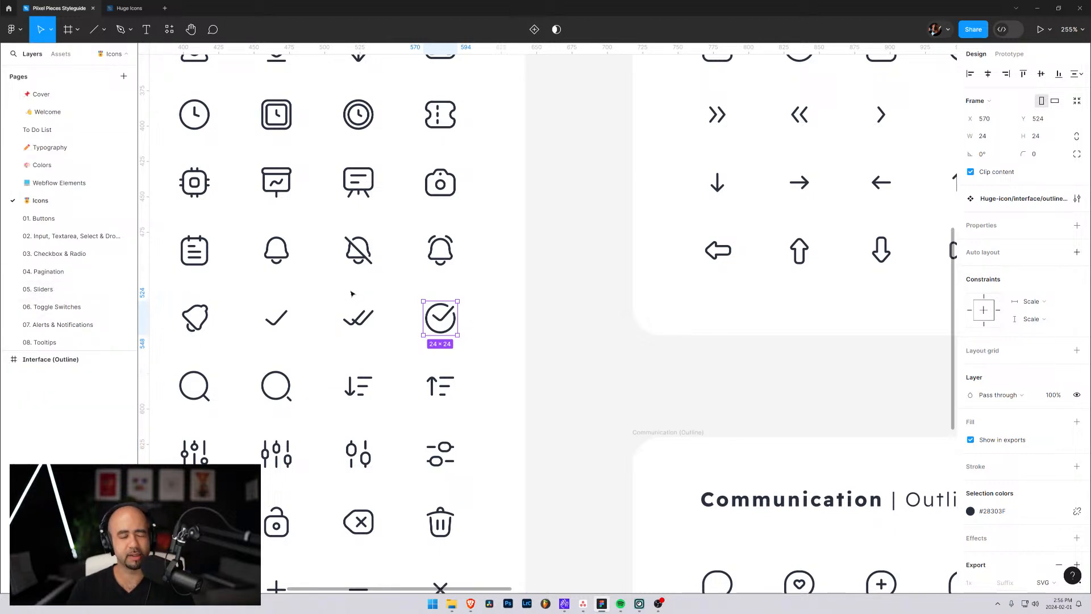
scroll(65, 258, "down", 3)
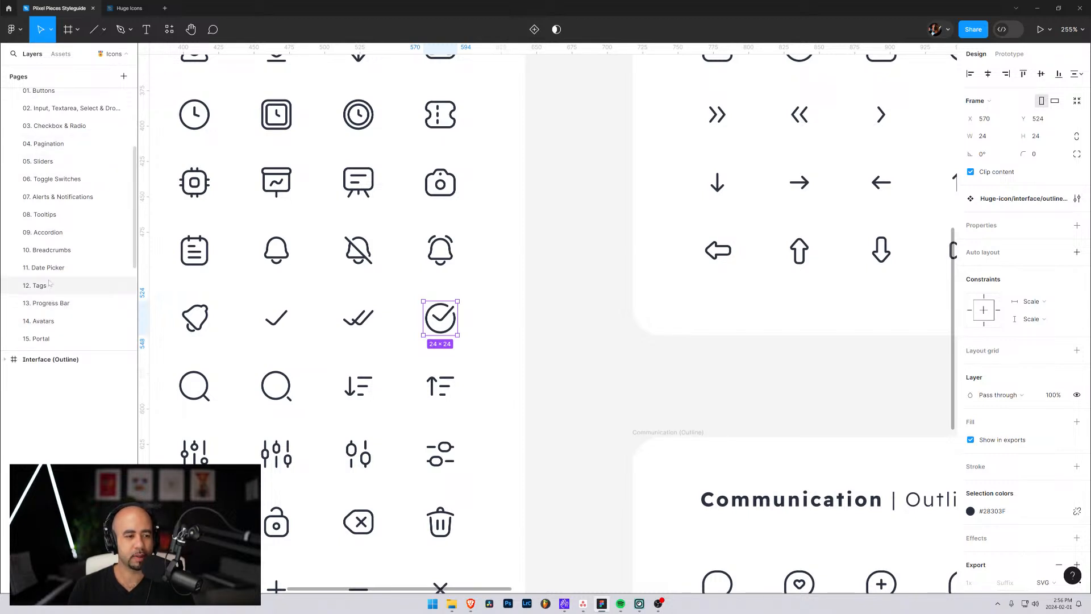
scroll(48, 299, "down", 5)
left_click(35, 307)
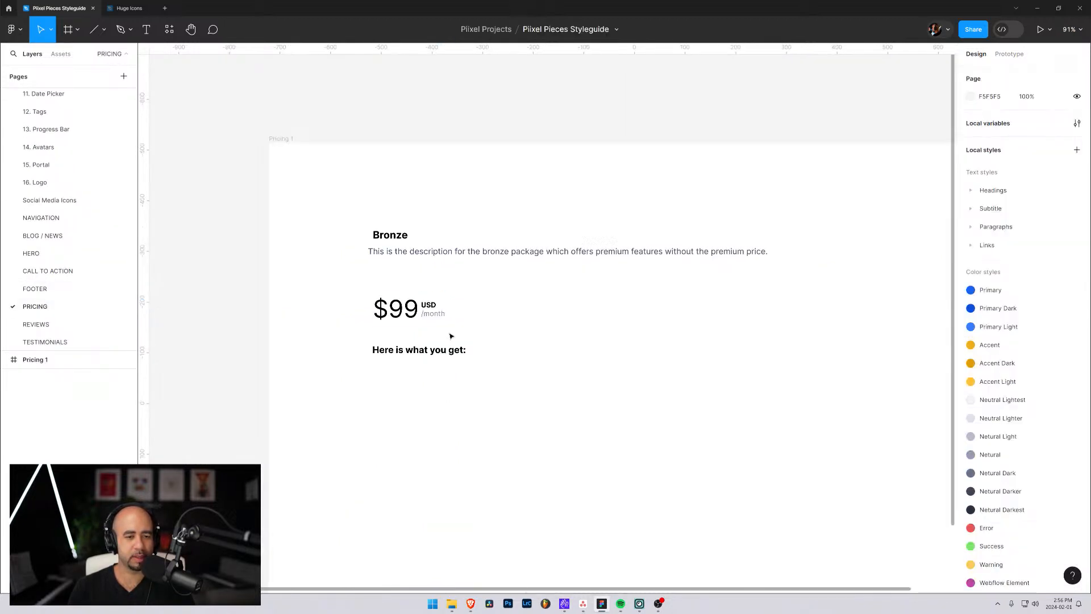
Paste the circled check icon into the Pricing 1 frame and place it below "Here is what you get:" at X 204, Y 472
key("ctrl+v")
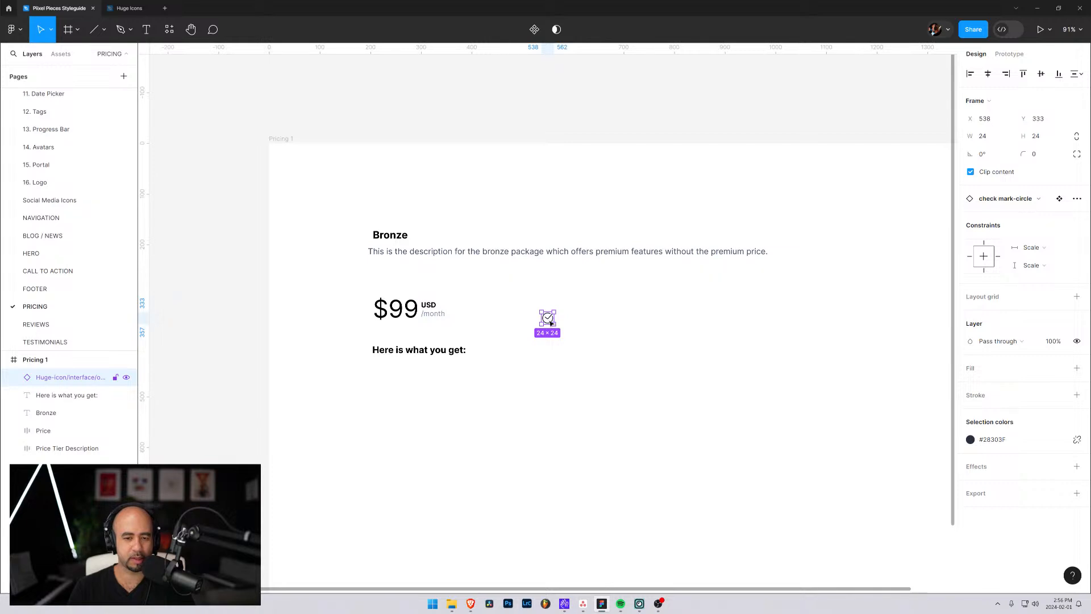
left_click_drag(548, 318, 383, 392)
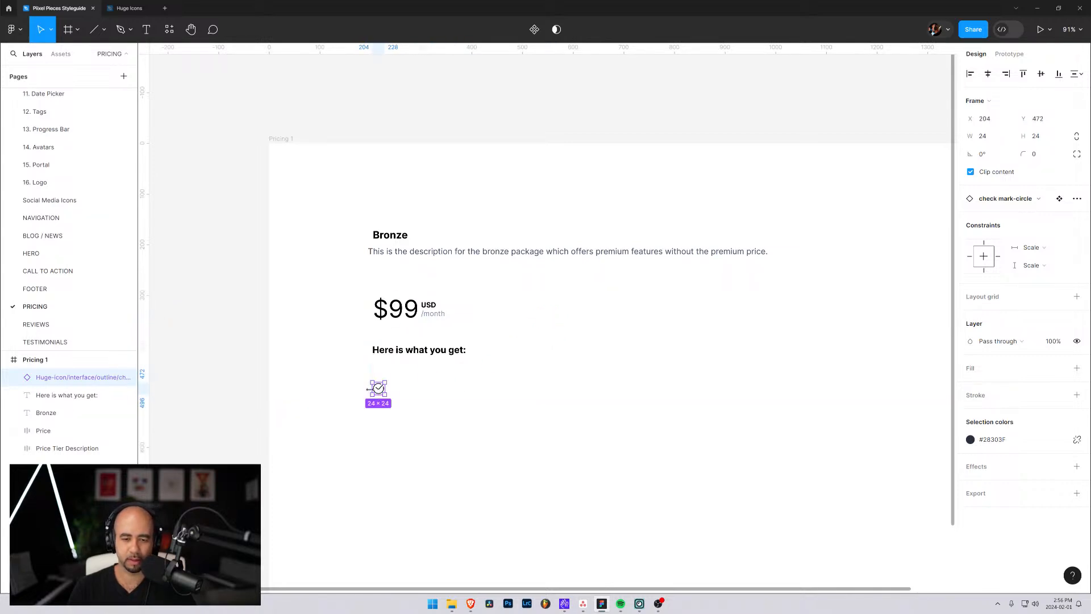
Apply the library color Success to the circled check icon
left_click(970, 440)
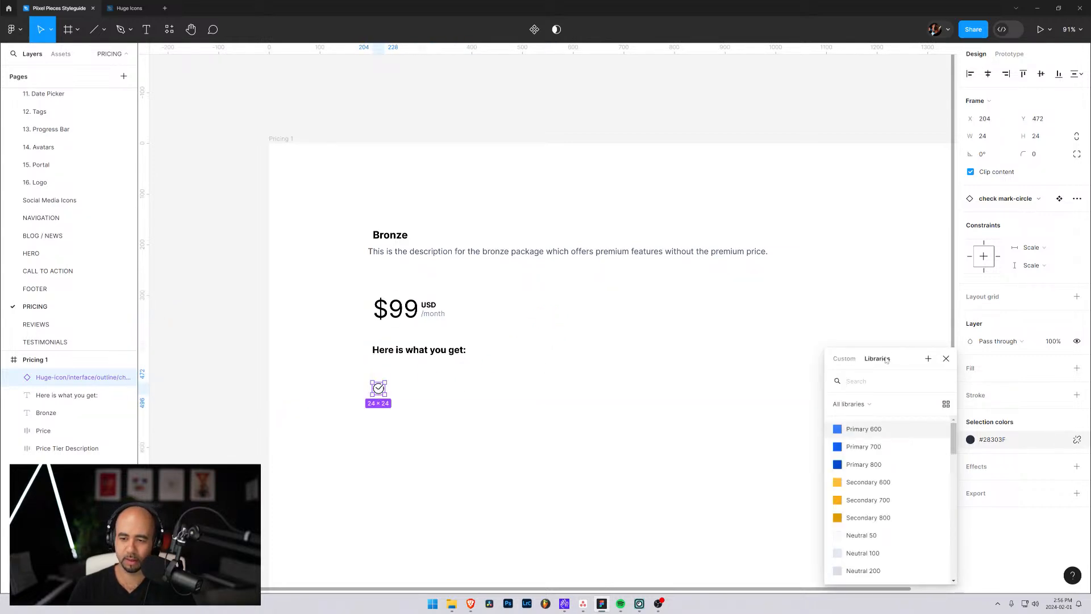
scroll(865, 459, "down", 10)
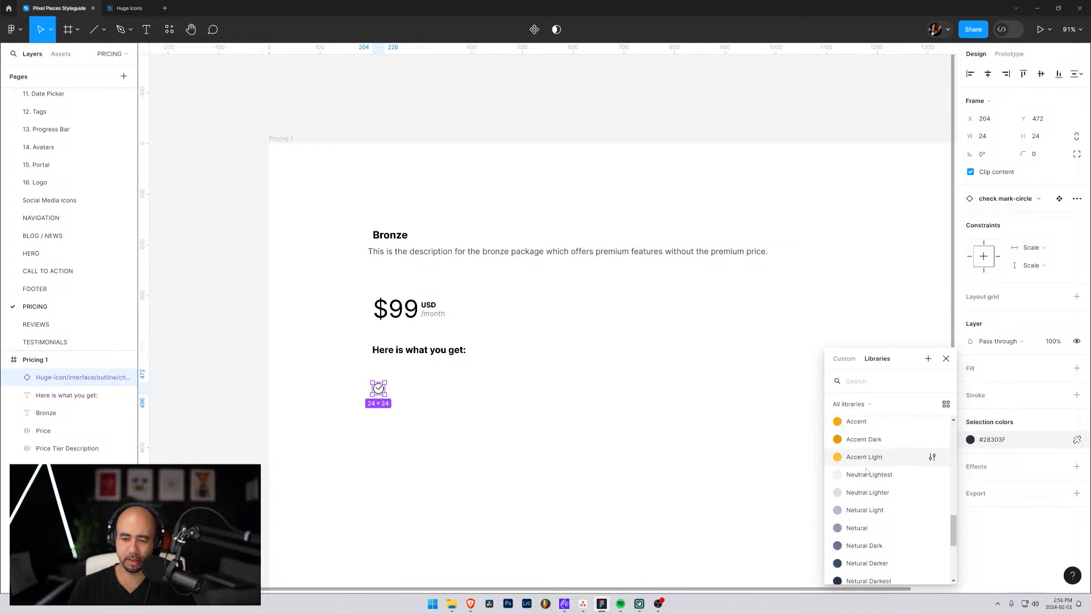
scroll(861, 533, "up", 10)
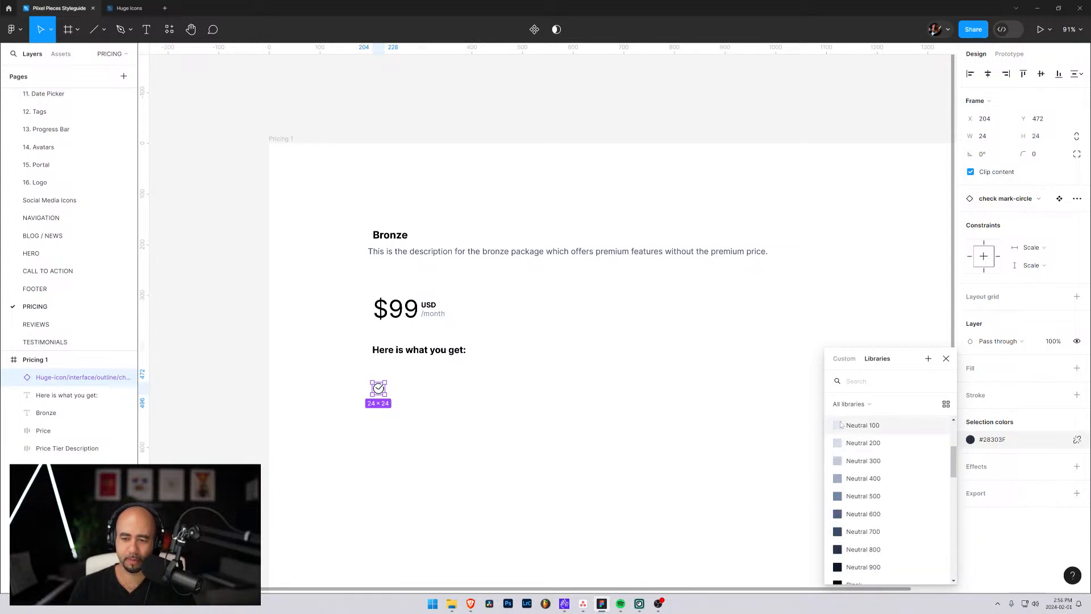
scroll(854, 452, "down", 5)
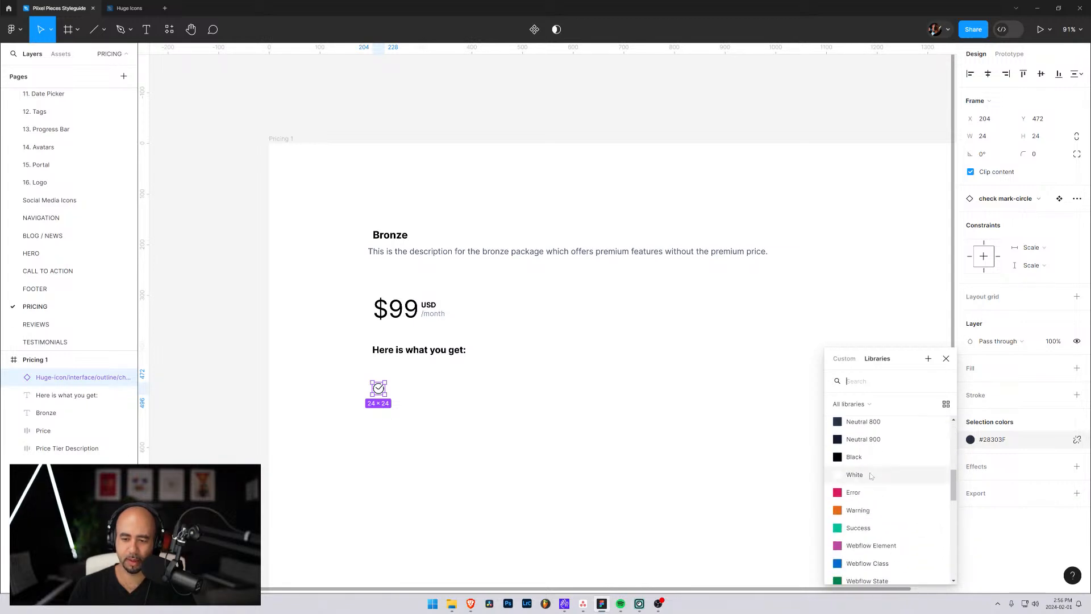
left_click(858, 528)
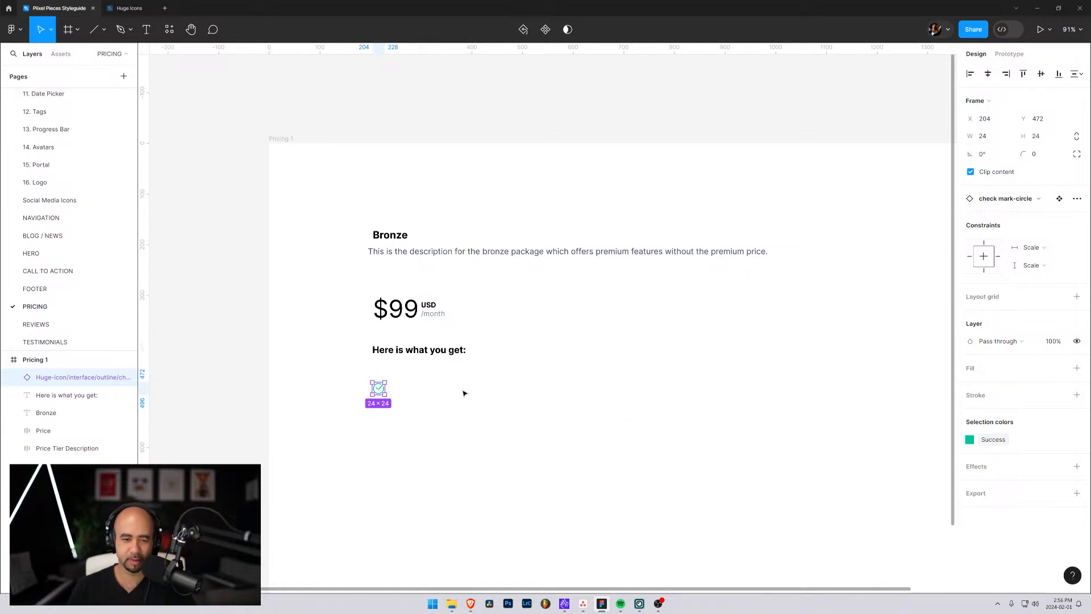
Move the circled check icon to X 205, Y 450 and apply the library color Primary 800 to it
left_click(430, 392)
left_click_drag(370, 392, 379, 382)
left_click(992, 440)
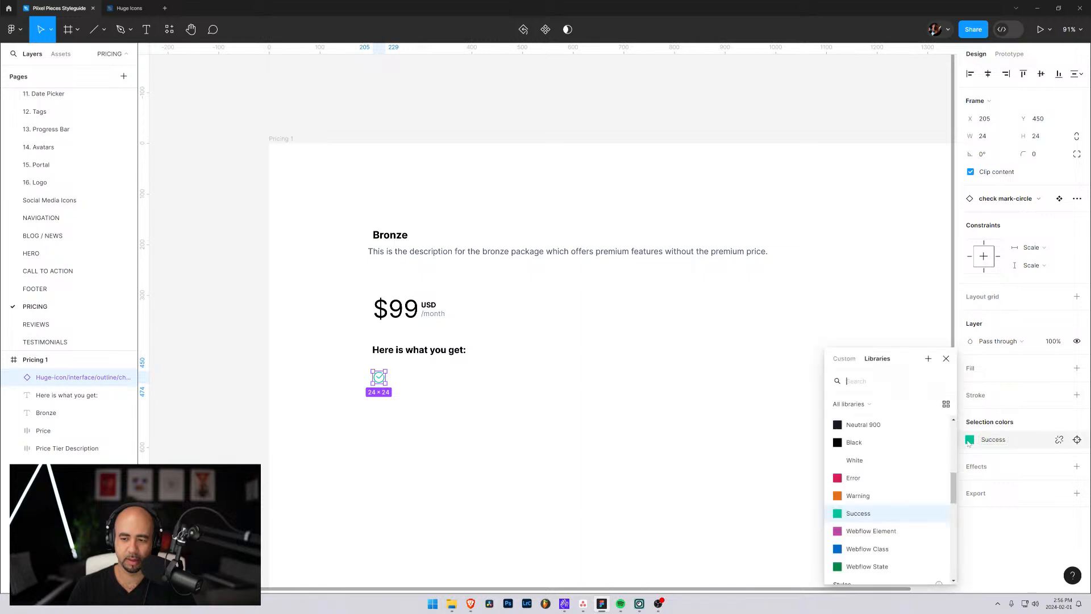
scroll(870, 460, "up", 2)
scroll(870, 483, "down", 6)
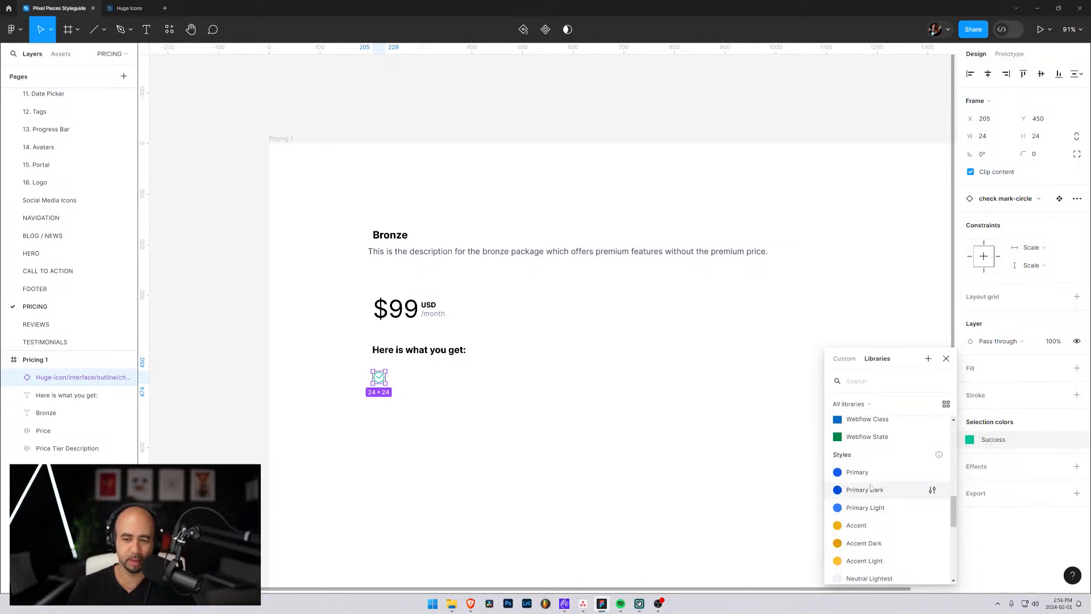
scroll(870, 485, "up", 5)
left_click(875, 465)
left_click(542, 435)
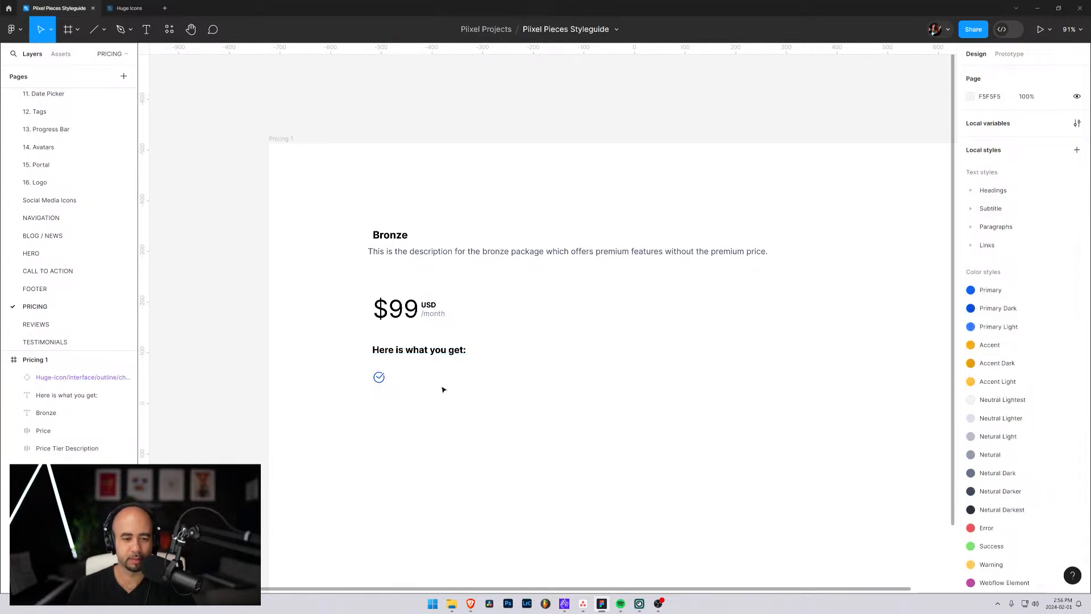
Add the text "Advanced automations" and place it beside the check icon at X 239, Y 450
key("t")
left_click(405, 383)
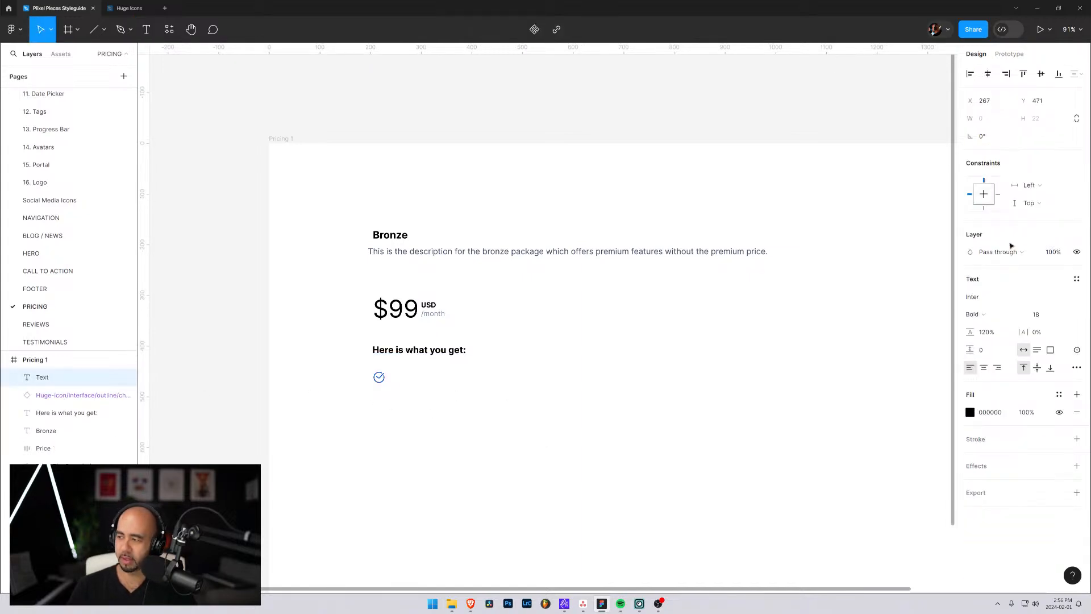
type("Adv")
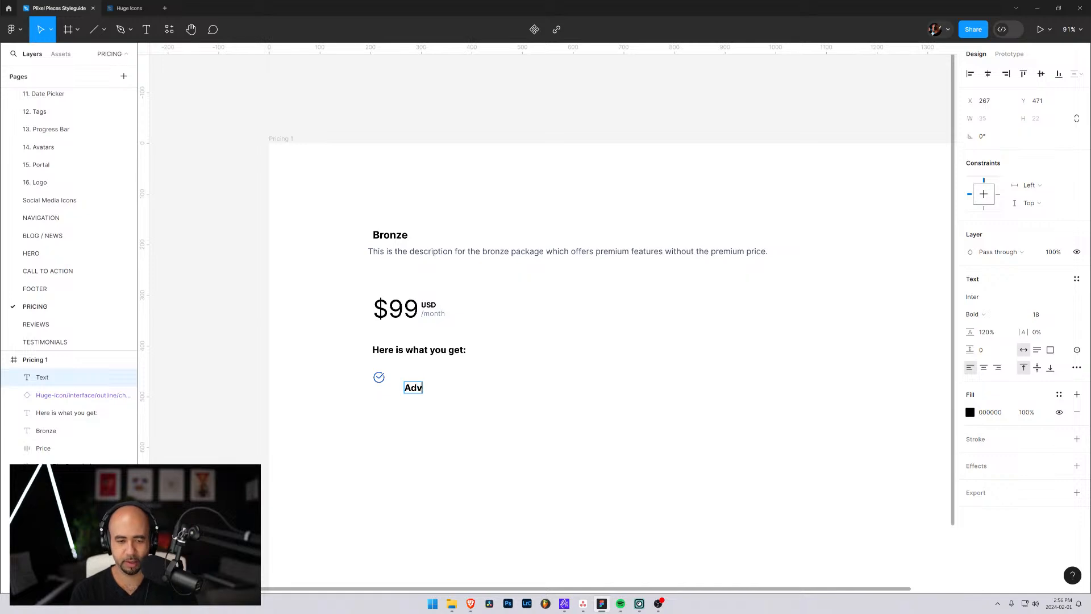
type("anced automations")
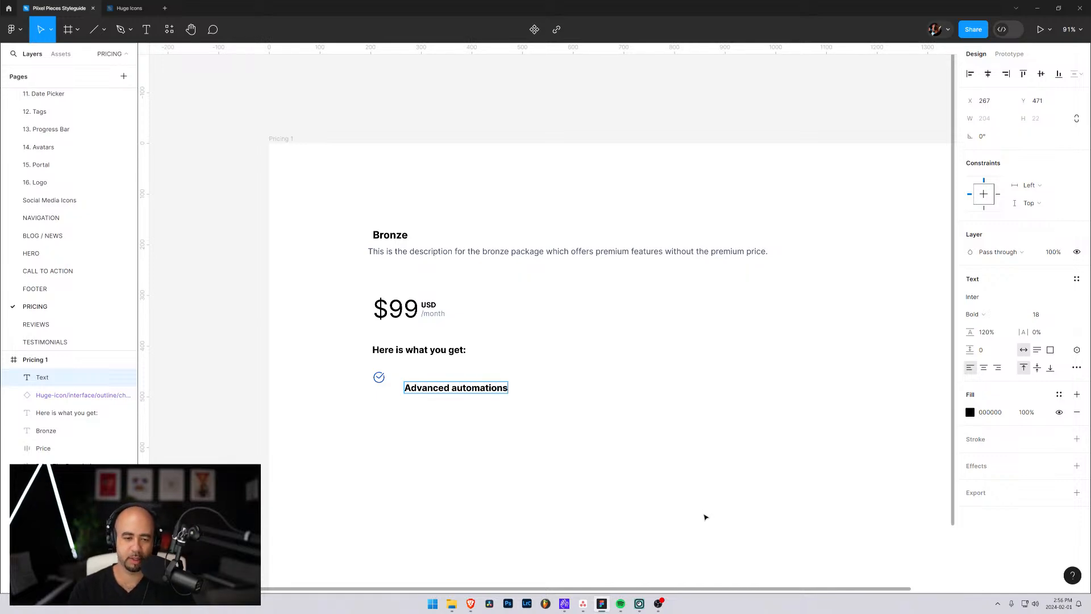
key("Escape")
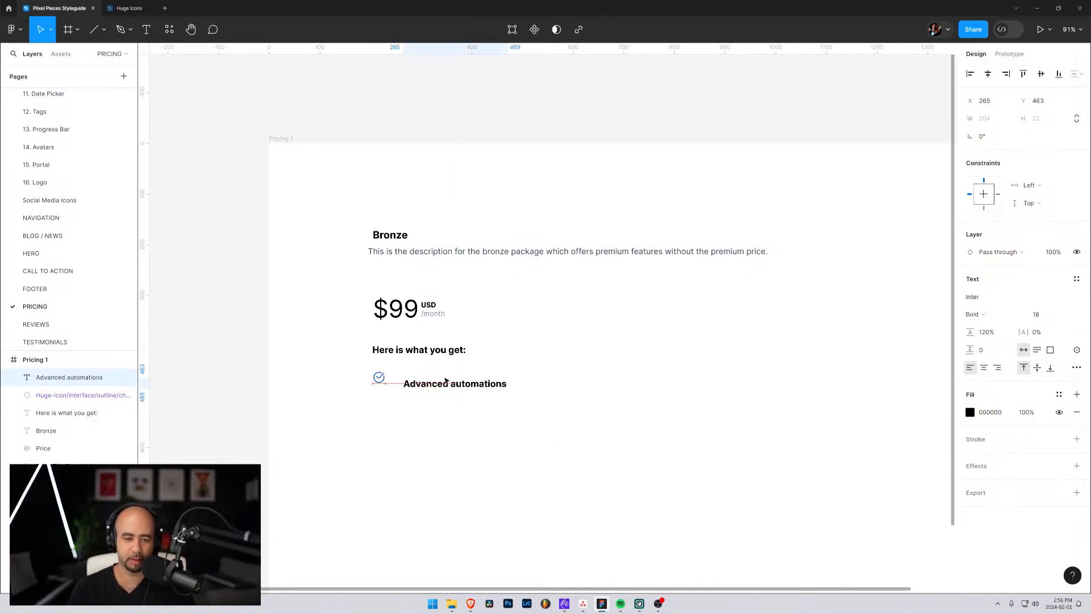
left_click_drag(455, 392, 441, 383)
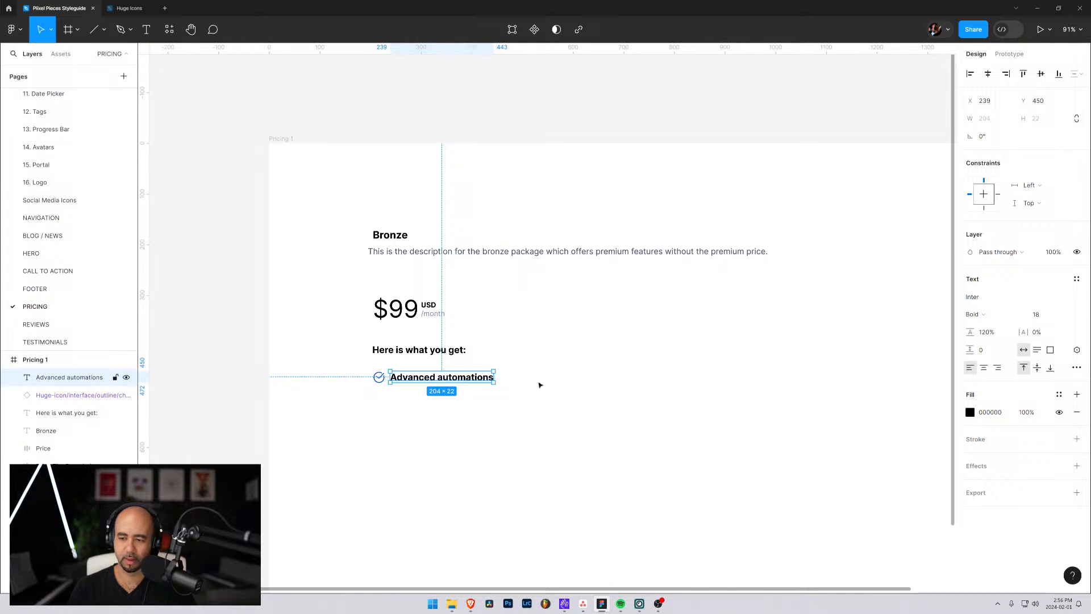
Apply the library color Neutral 700 to the "Advanced automations" text
left_click(971, 412)
left_click(877, 273)
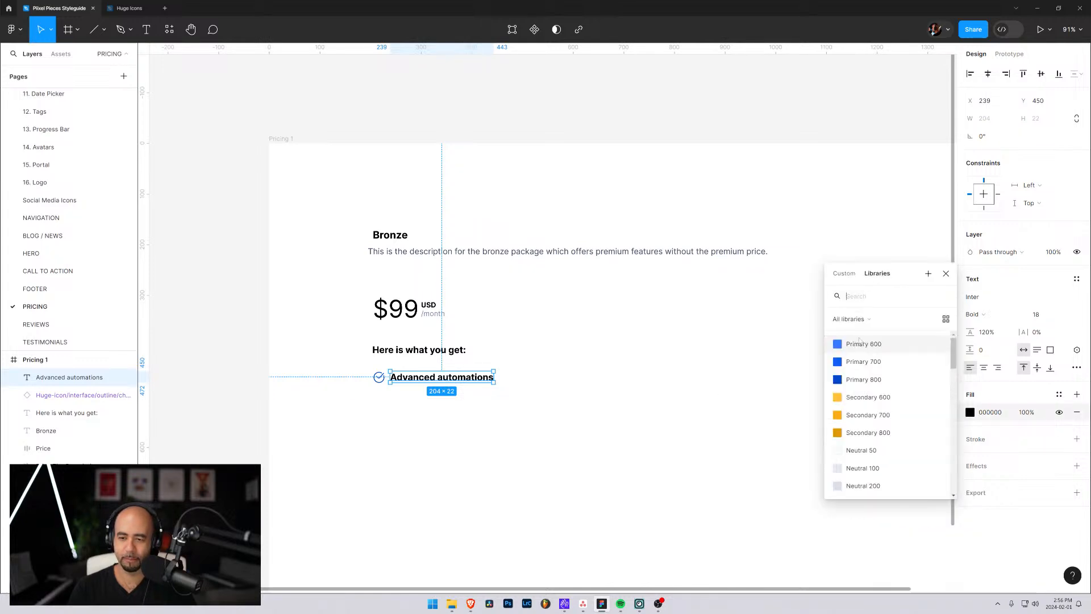
scroll(875, 382, "down", 3)
left_click(875, 381)
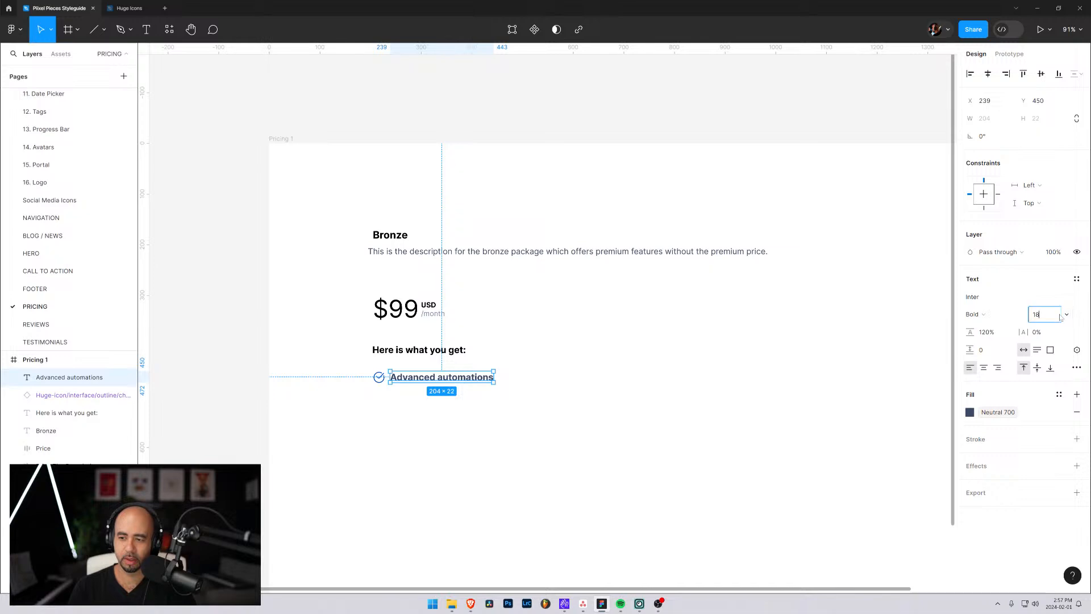
Set the "Advanced automations" text to size 16 and apply the Paragraphs/Regular text style
left_click(1067, 315)
left_click(1049, 416)
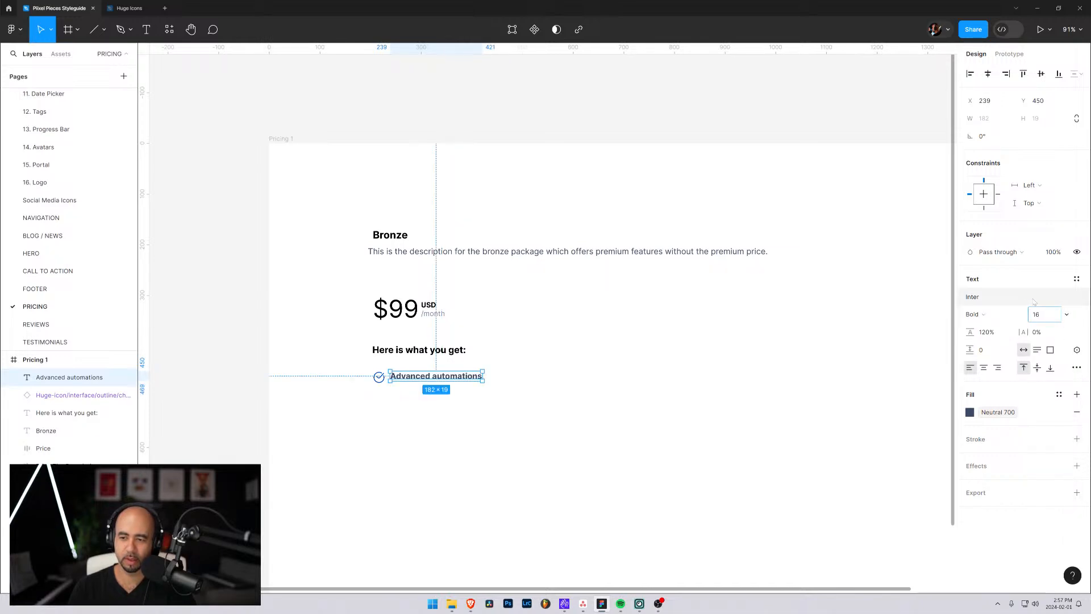
left_click(1077, 279)
scroll(1014, 434, "down", 5)
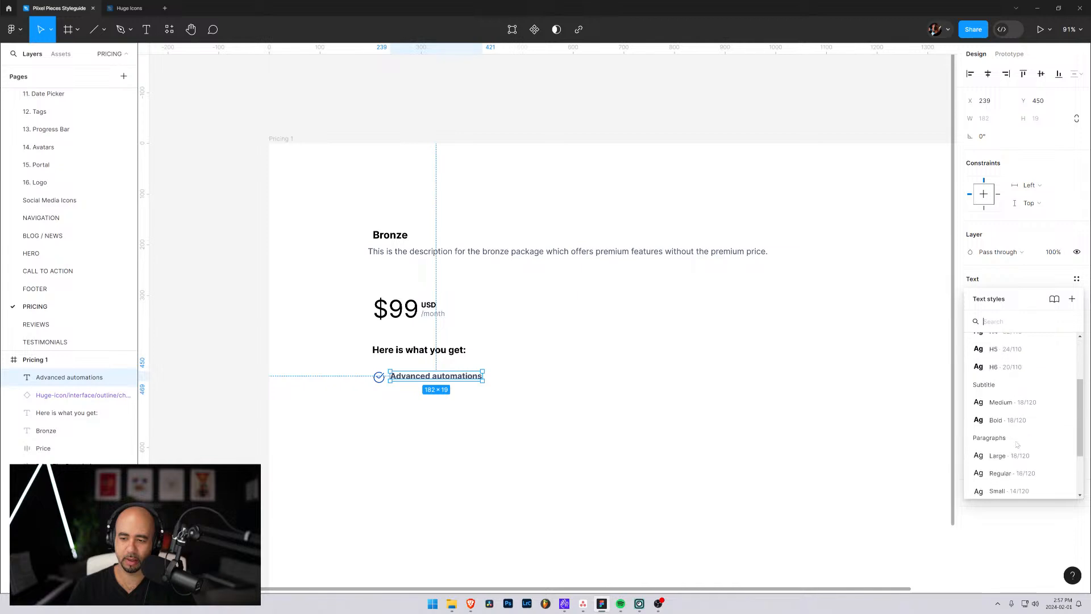
left_click(1016, 400)
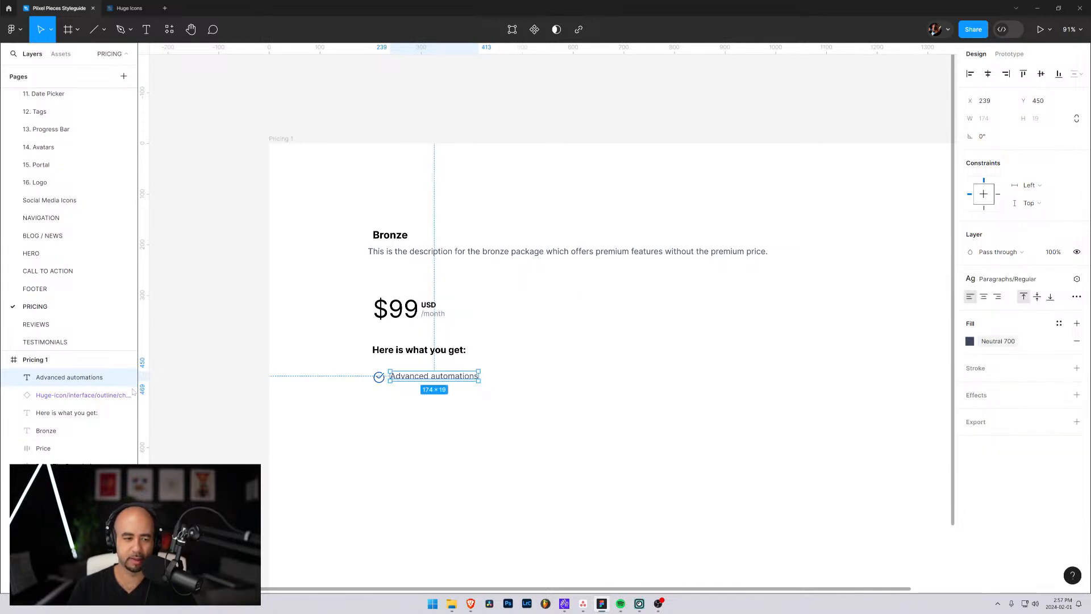
Wrap the check icon and the "Advanced automations" text in an auto layout frame named "Bullet Point"
left_click(70, 396, "shift")
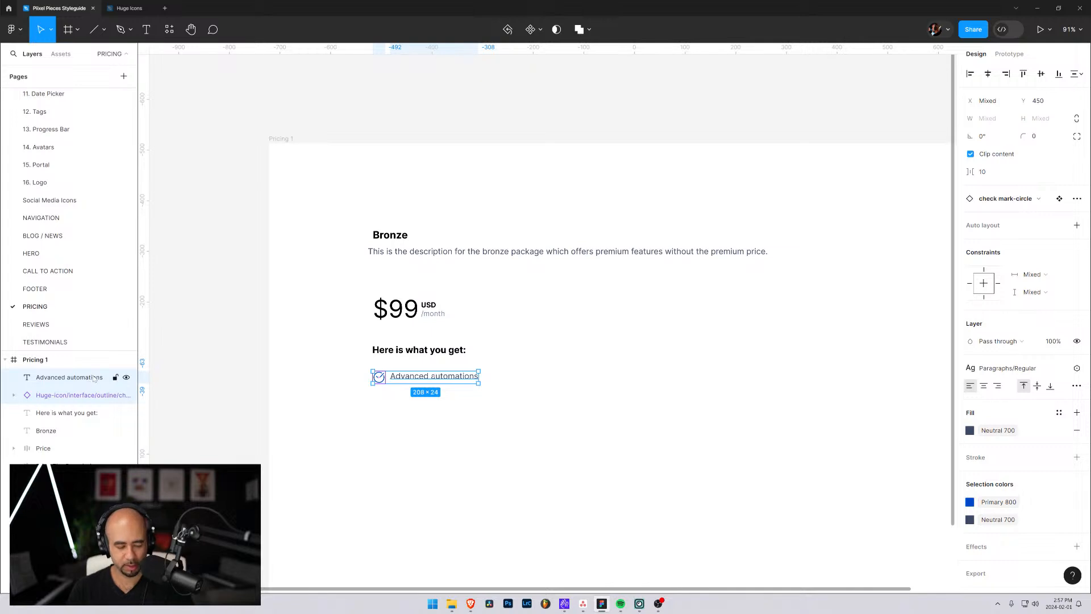
key("shift+a")
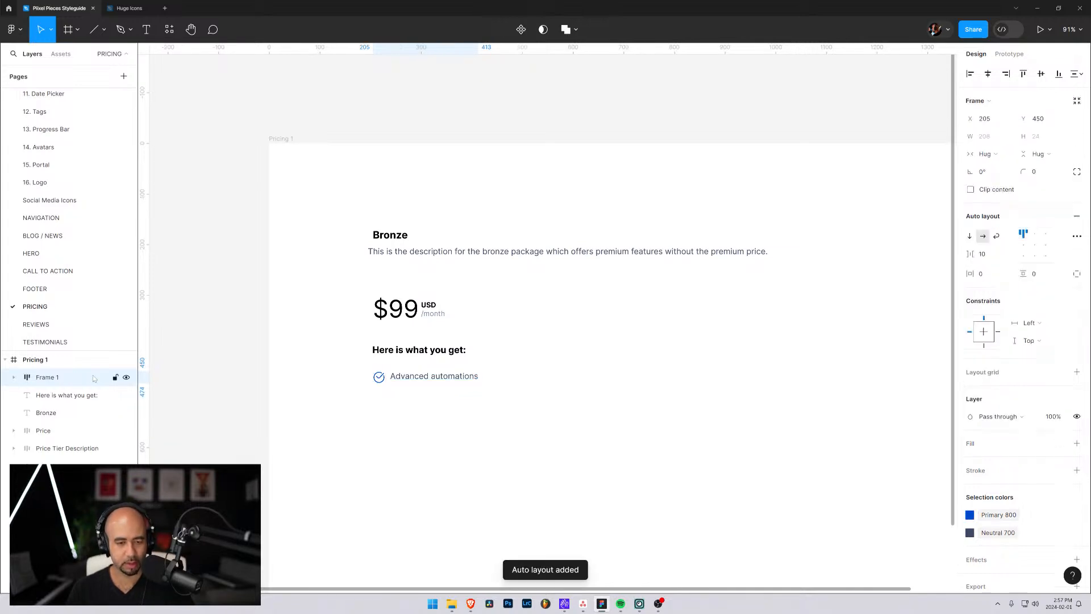
double_click(47, 377)
type("Bullet Point")
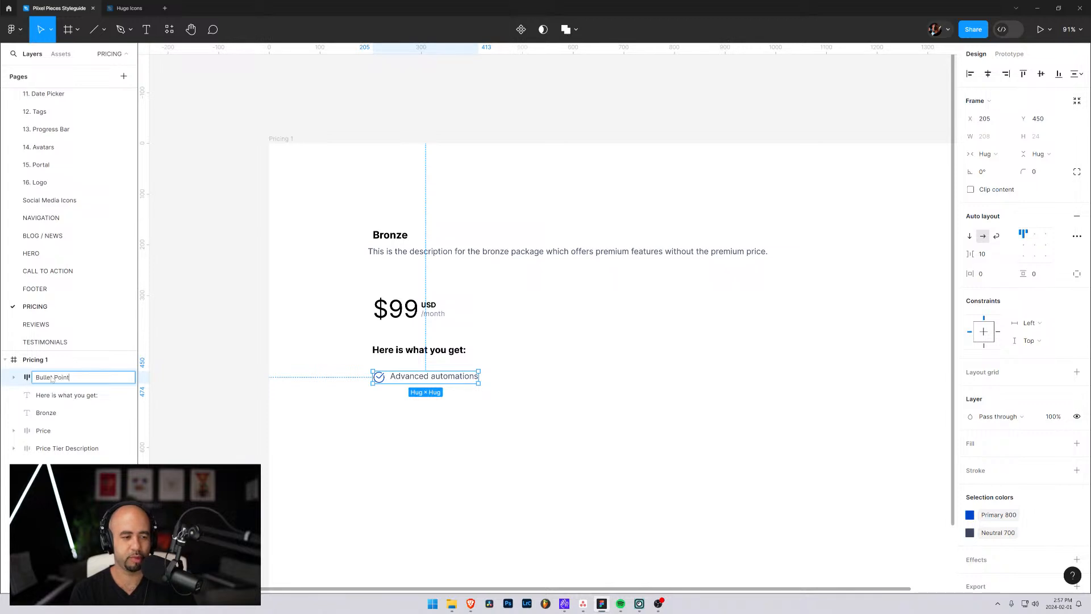
key("Return")
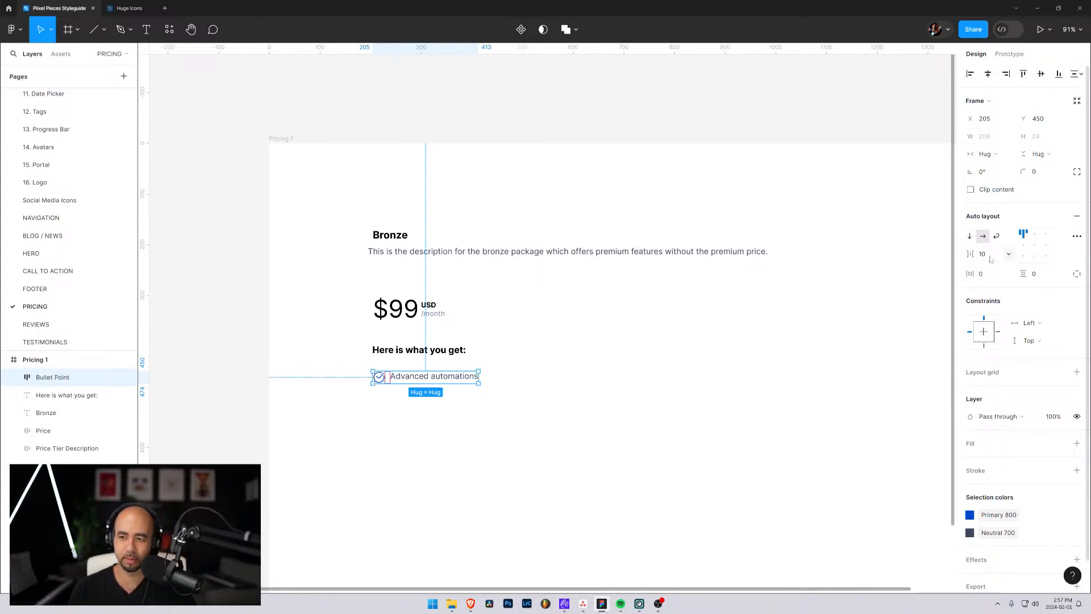
Align the Bullet Point frame's contents left and vertically centered, with an item spacing of 8
left_click(1024, 246)
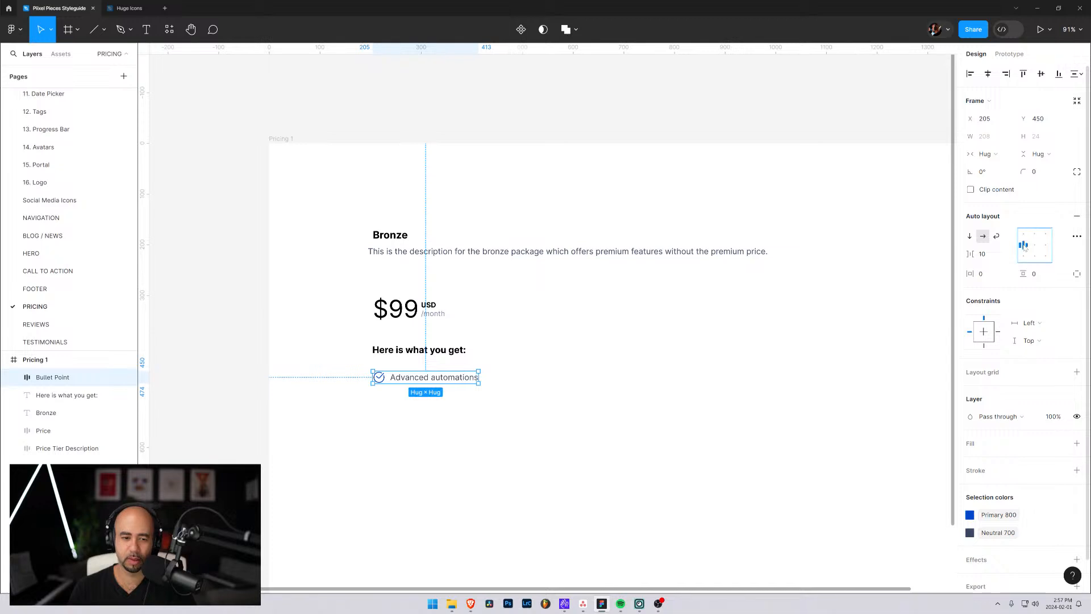
left_click(989, 259)
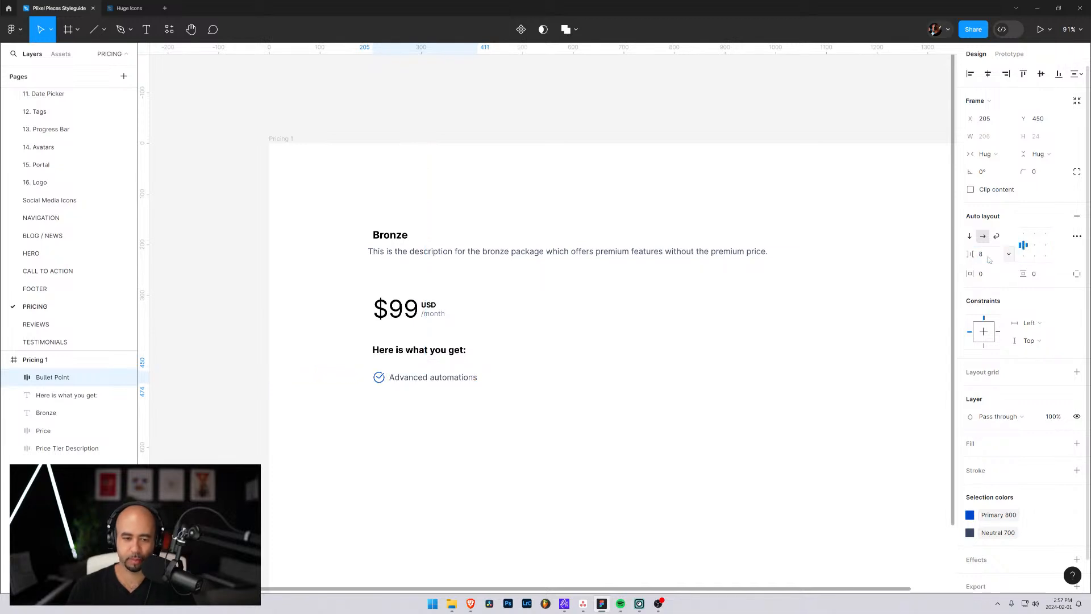
left_click(511, 410)
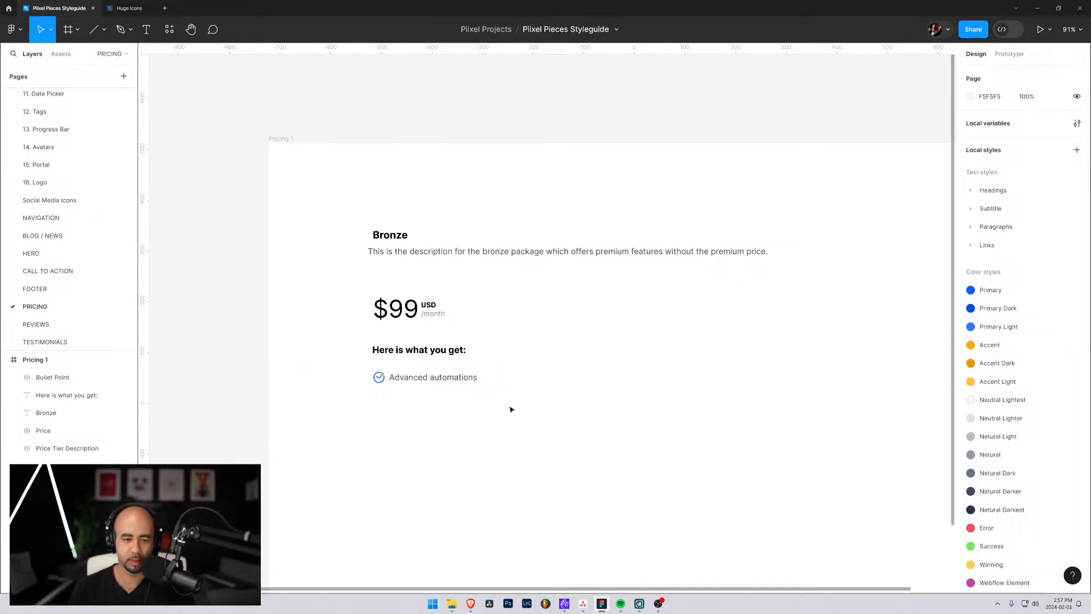
Turn the Bullet Point frame into a component and move it above the Pricing 1 frame at X -516, Y -578
left_click(389, 379)
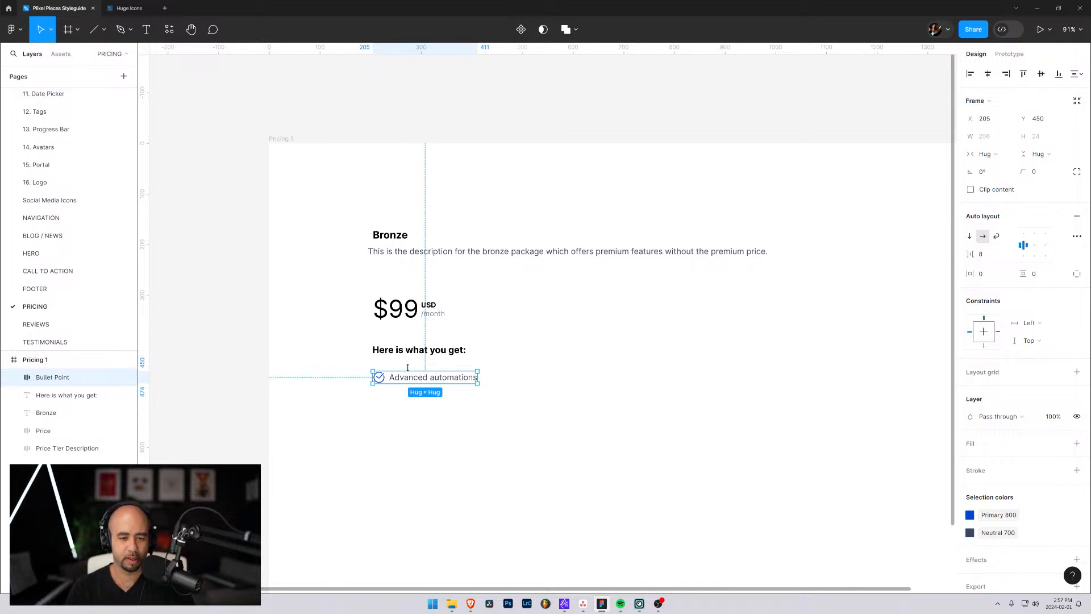
left_click(352, 368)
left_click(401, 382)
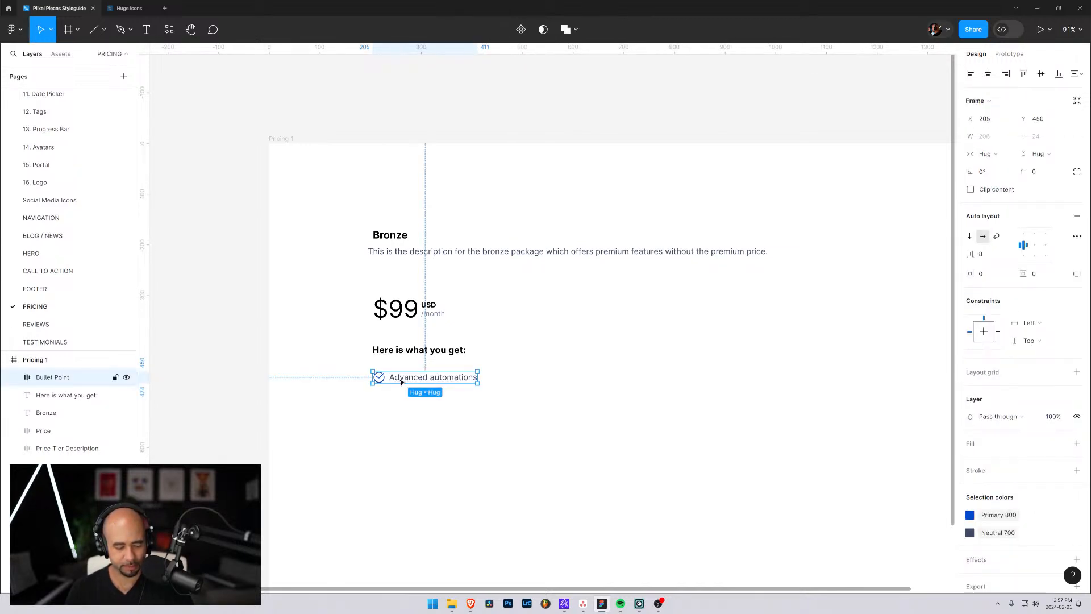
left_click(521, 29)
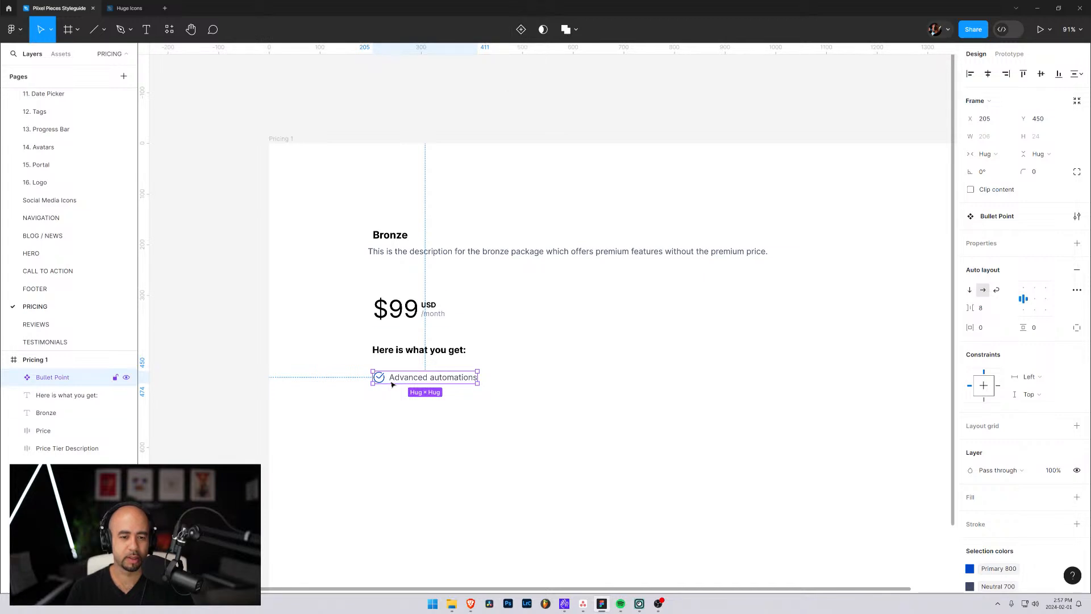
left_click_drag(390, 378, 373, 119)
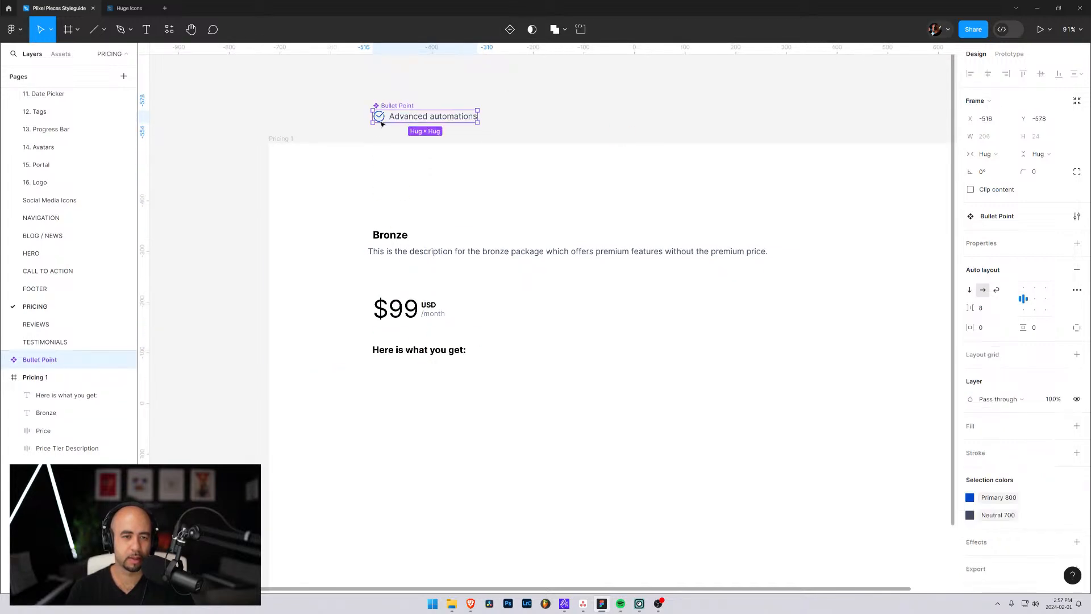
Expose the check icon of the Bullet Point component as an instance swap property named "Icon"
left_click(5, 359)
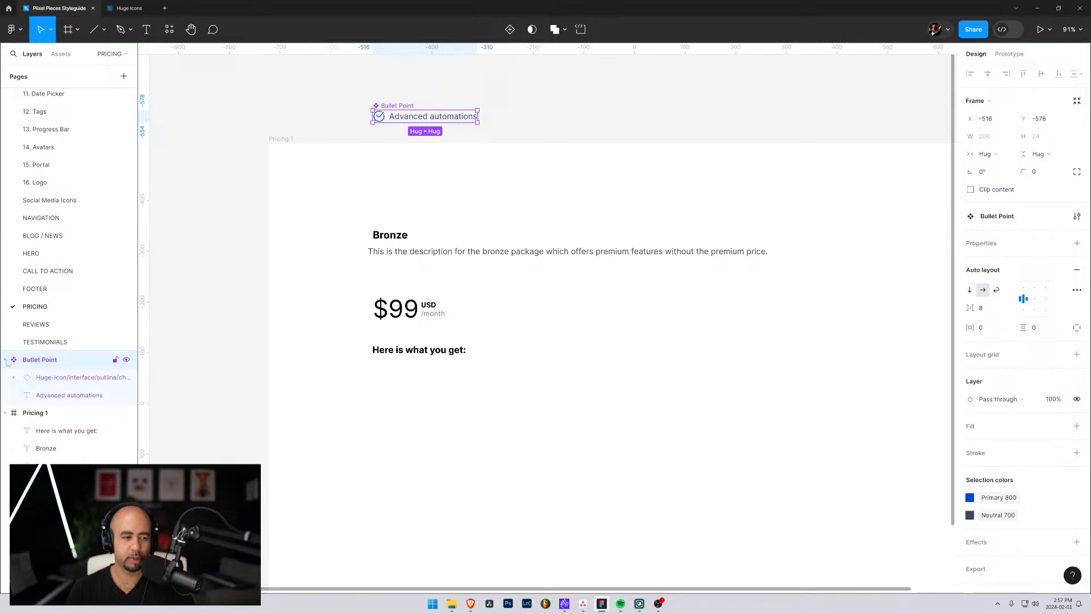
left_click(5, 359)
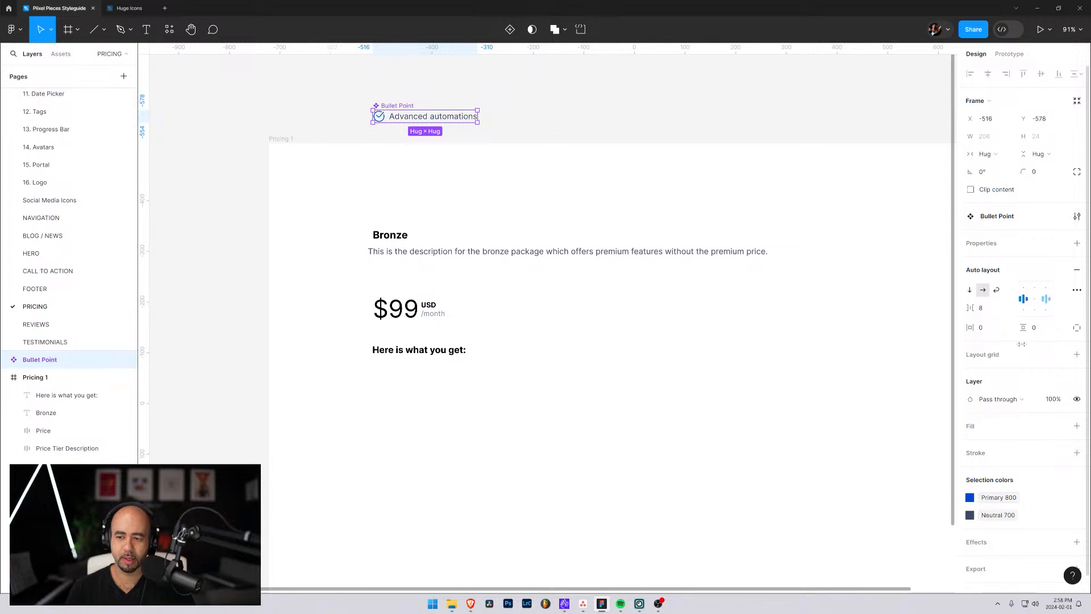
left_click(5, 360)
left_click(60, 378)
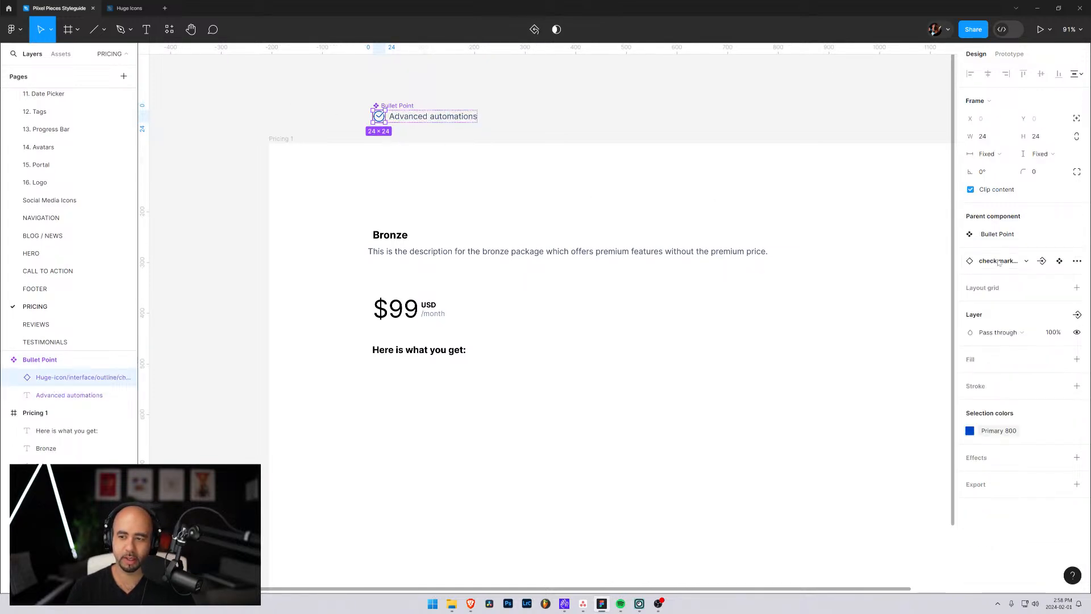
left_click(1042, 261)
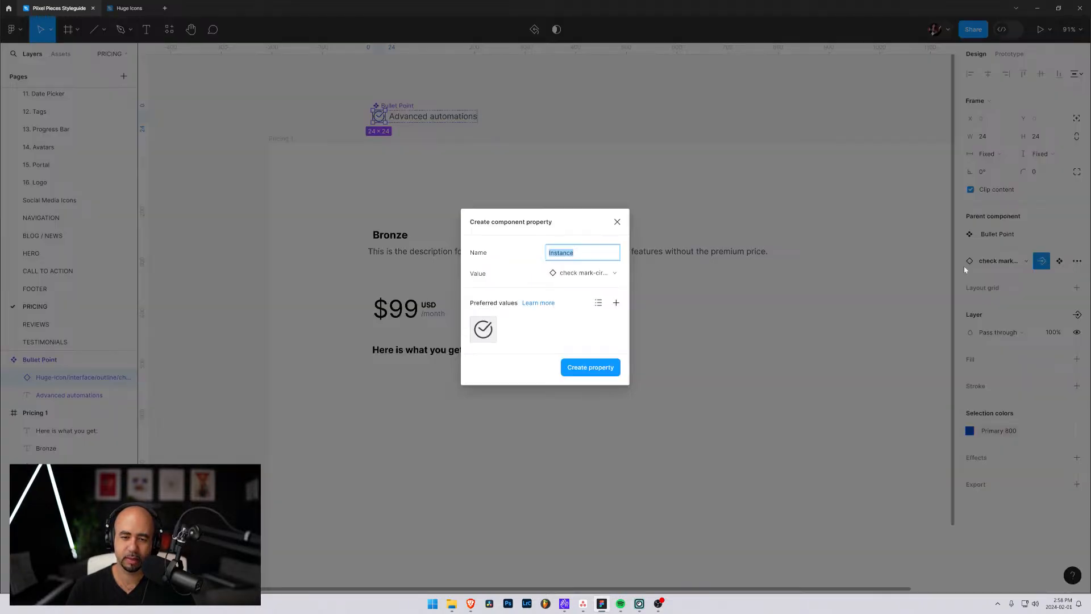
type("Icon")
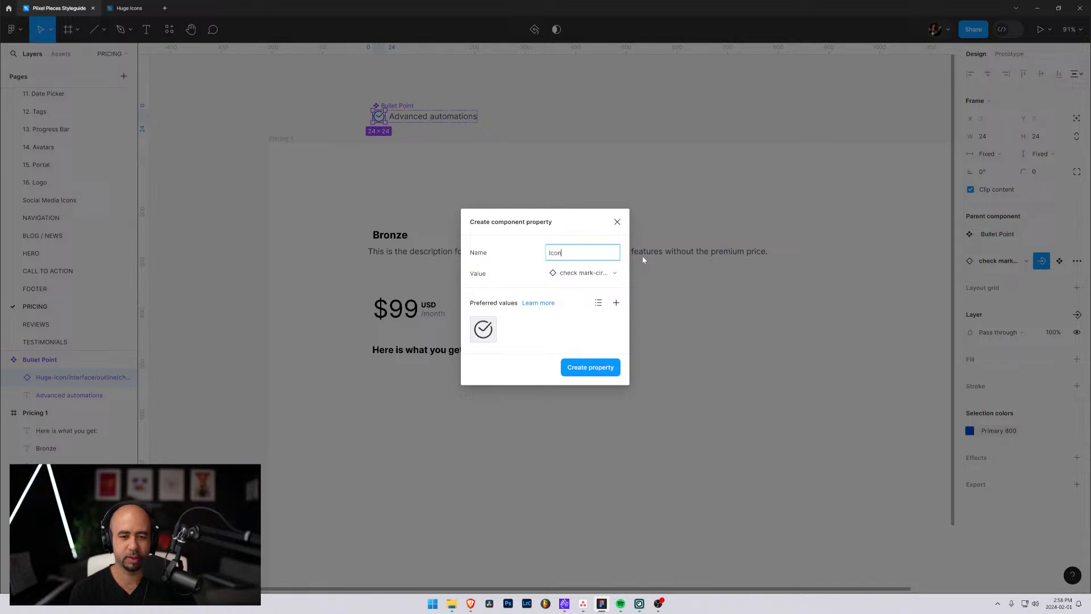
left_click(594, 370)
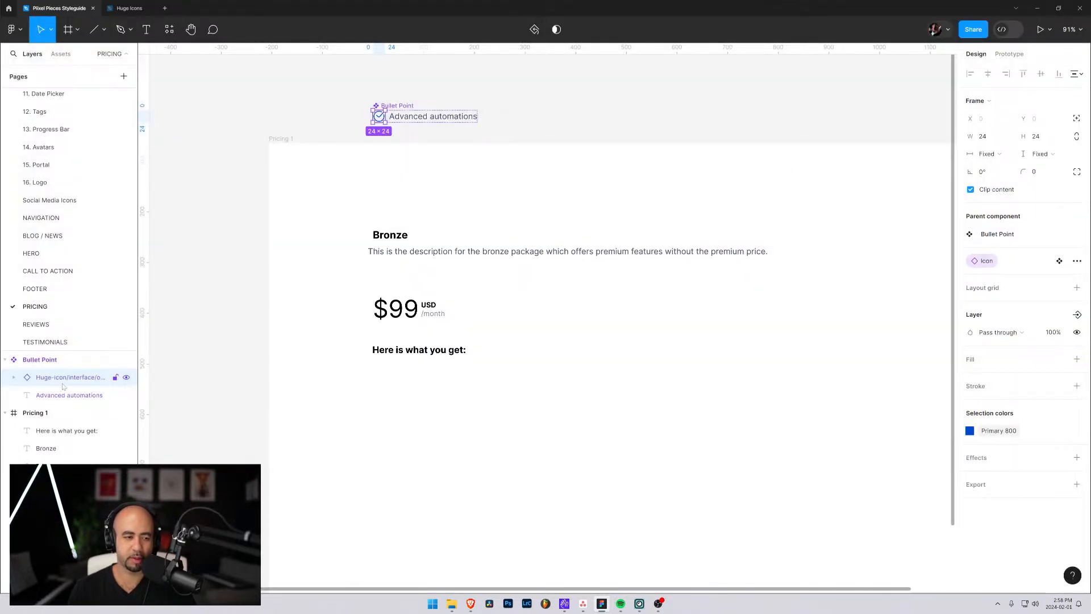
Place an instance of the Bullet Point component below "Here is what you get:" in Pricing 1, at about X 221, Y 542
left_click_drag(424, 119, 483, 411)
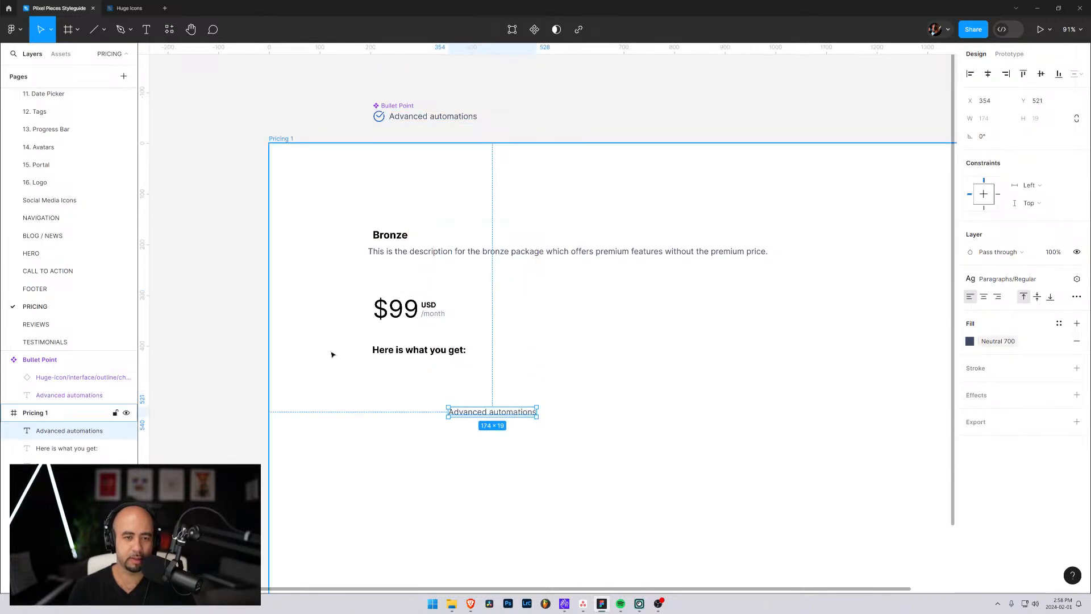
key("ctrl+z")
left_click(36, 359)
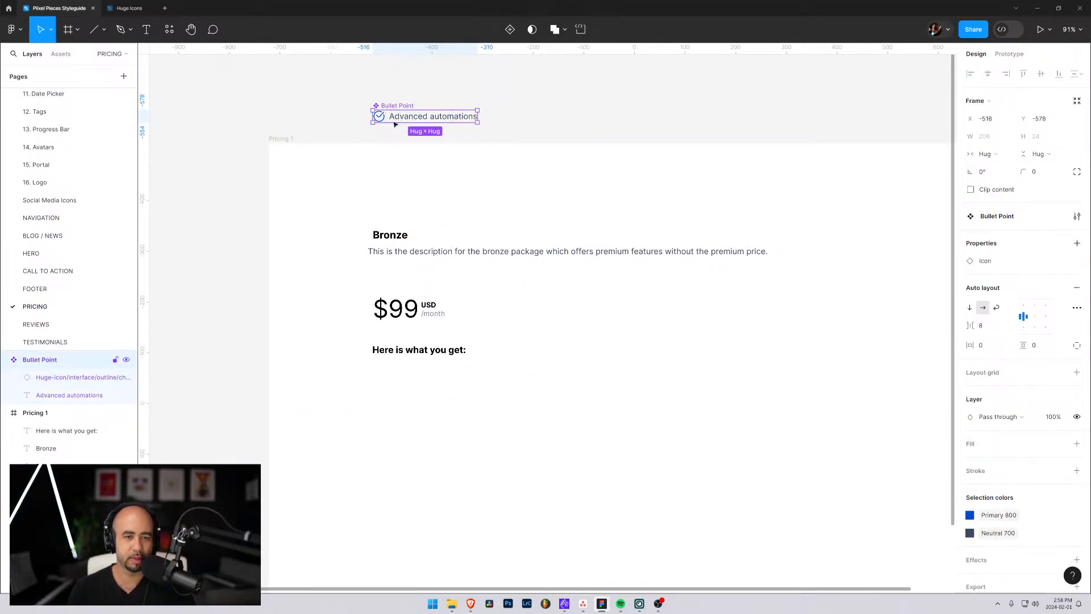
left_click_drag(393, 118, 401, 428)
Try swapping the Bullet Point instance's icon to check mark-rectangle, and to check-circle from the local Interface (Outline) icons
left_click(1050, 233)
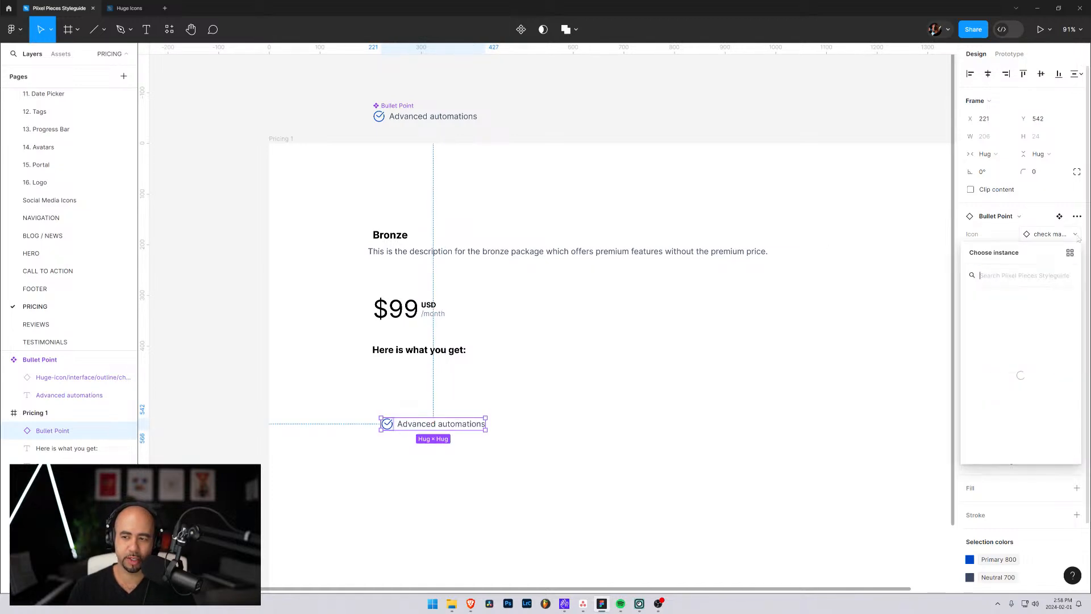
left_click(1016, 371)
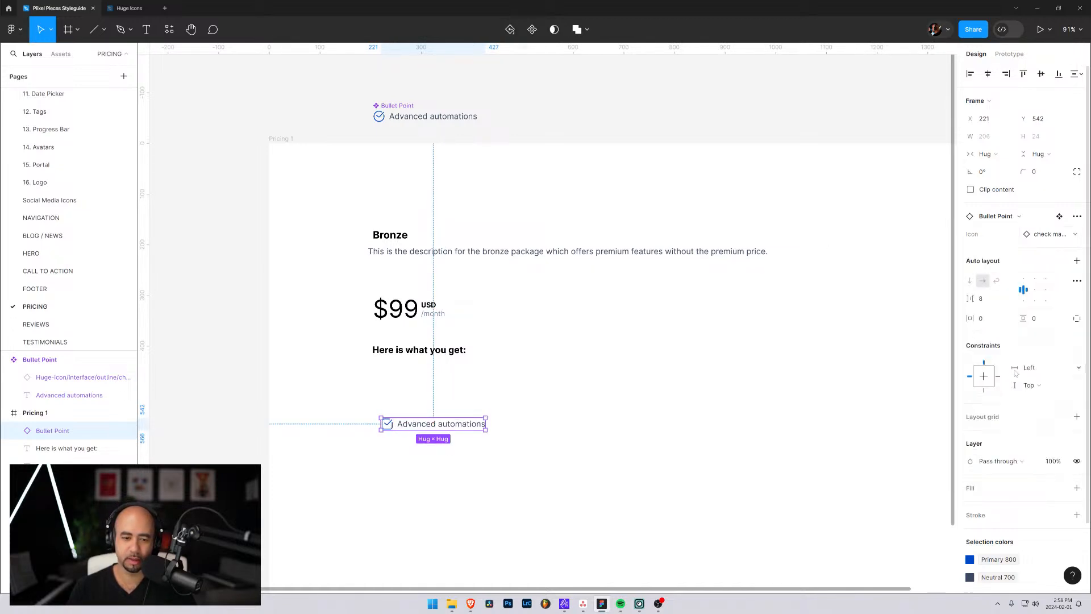
left_click(1074, 234)
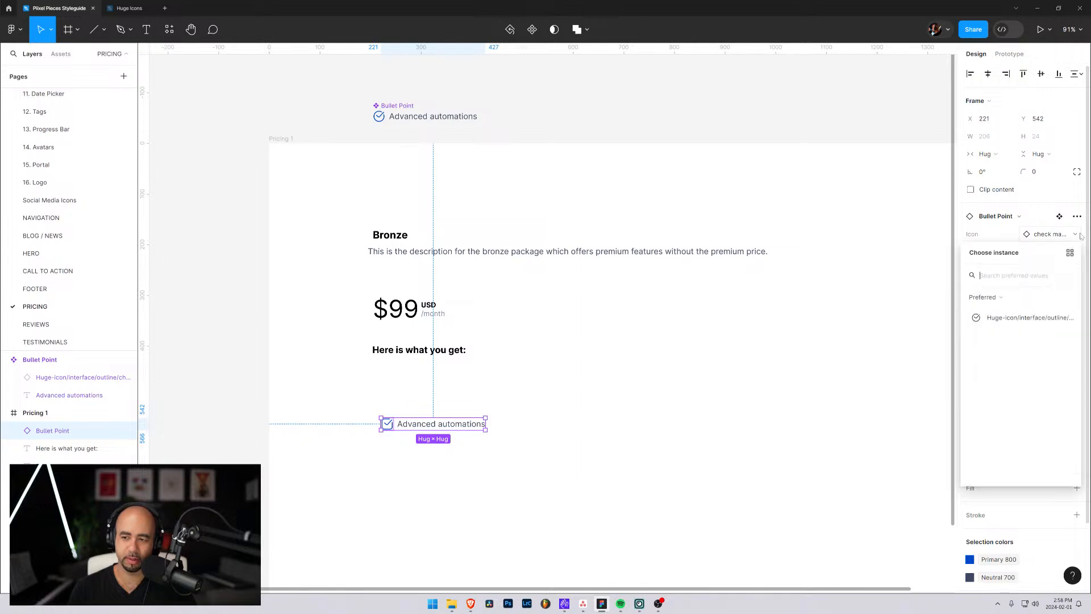
left_click(989, 296)
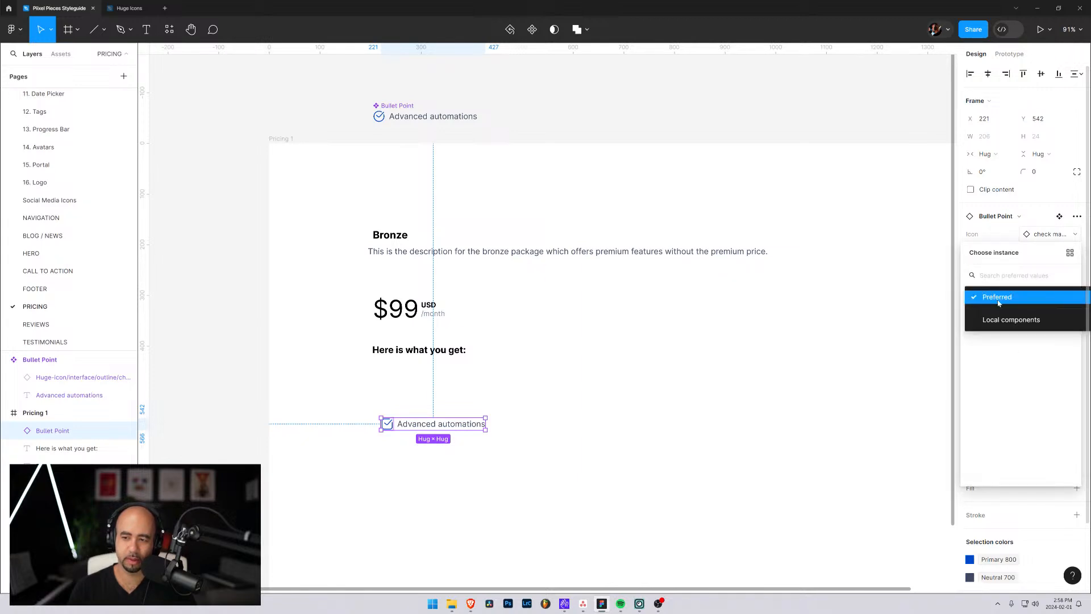
left_click(1002, 320)
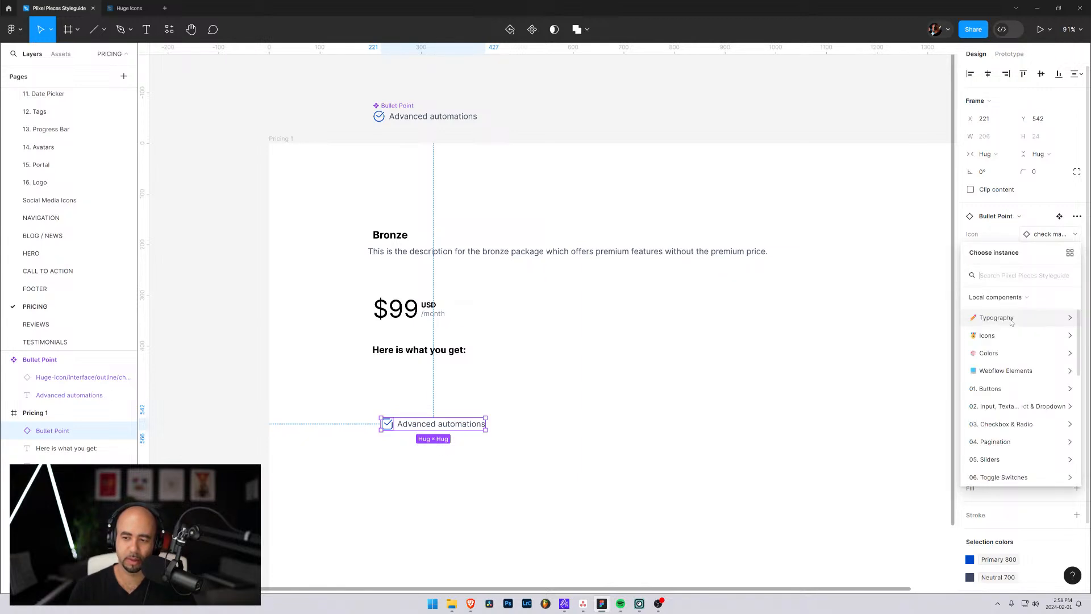
left_click(1005, 337)
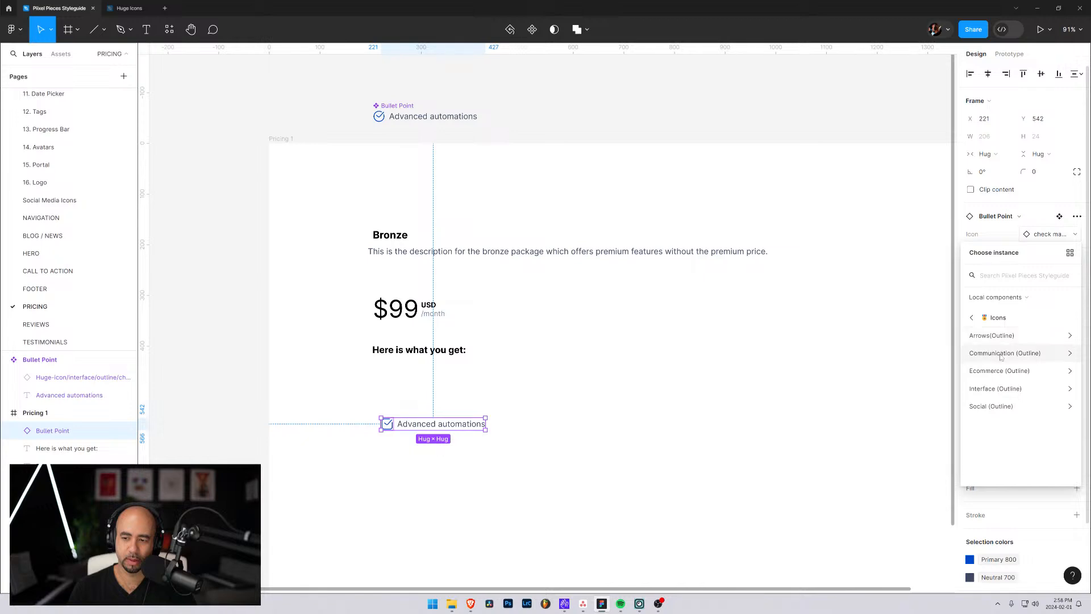
left_click(997, 390)
left_click(1000, 335)
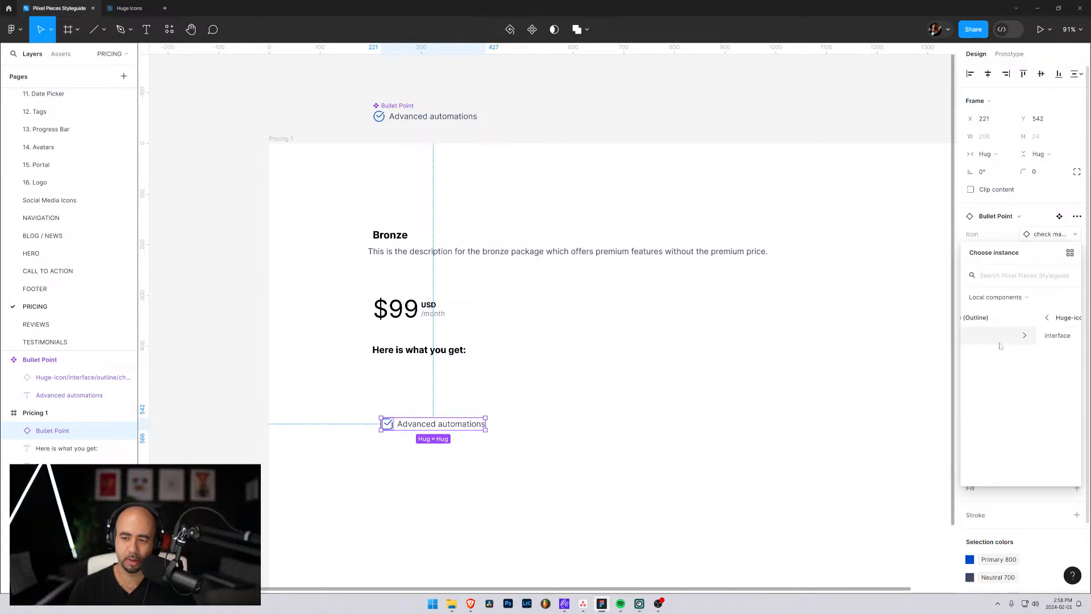
left_click(1000, 335)
left_click(1001, 336)
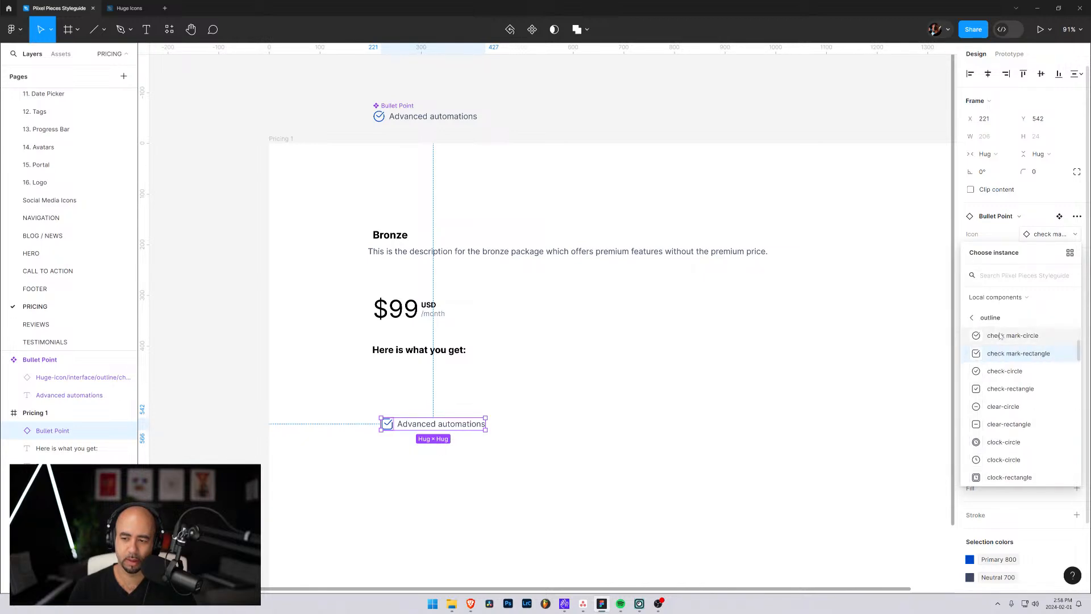
left_click(993, 374)
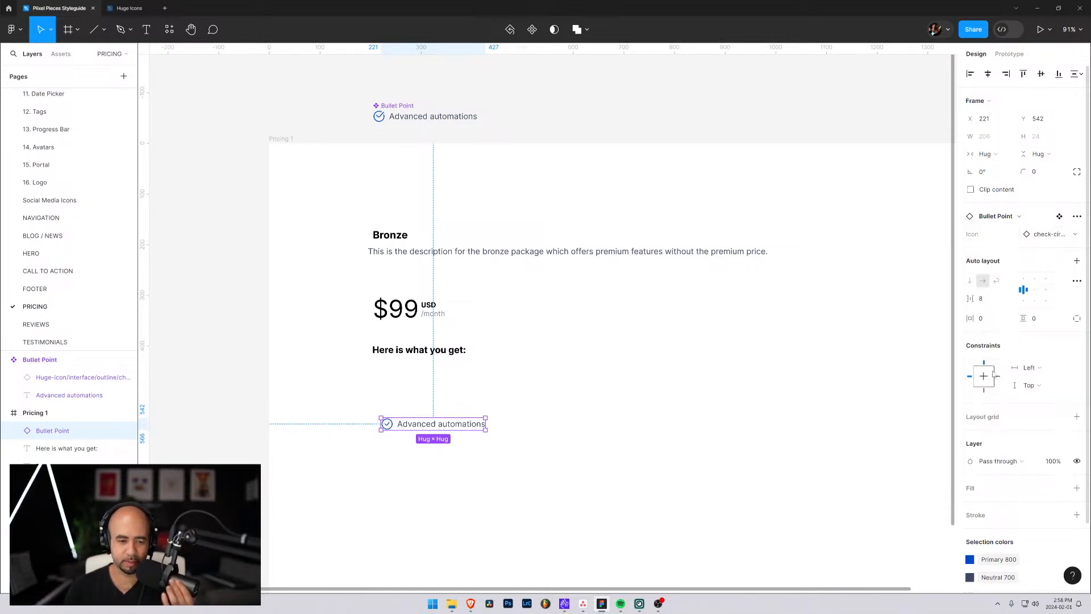
Restore the Bullet Point instance's icon to the preferred check mark-circle and clear the selection
left_click(1075, 234)
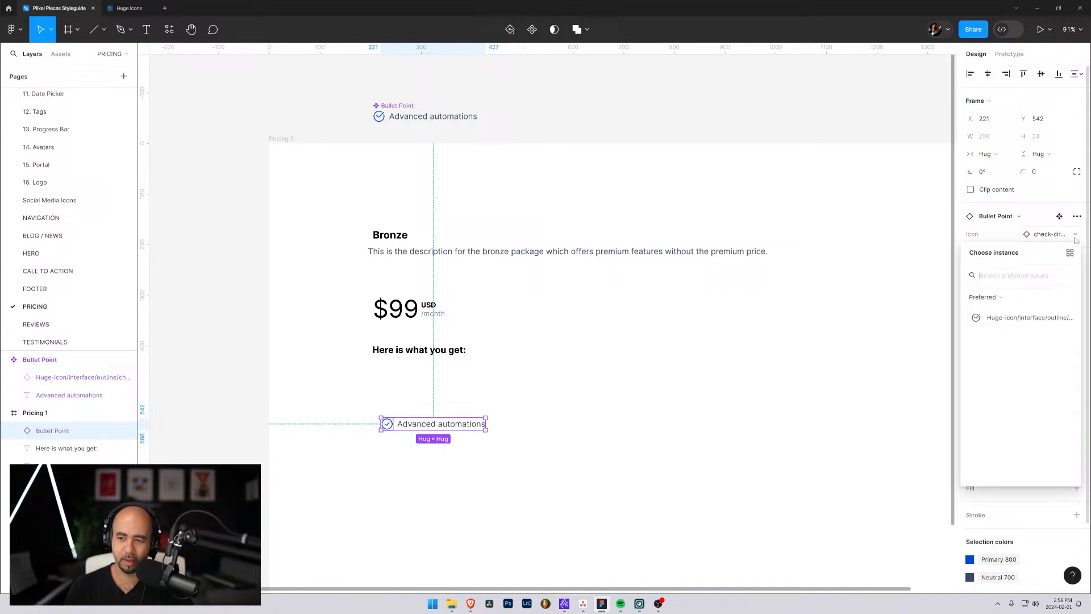
left_click(1000, 318)
left_click(622, 462)
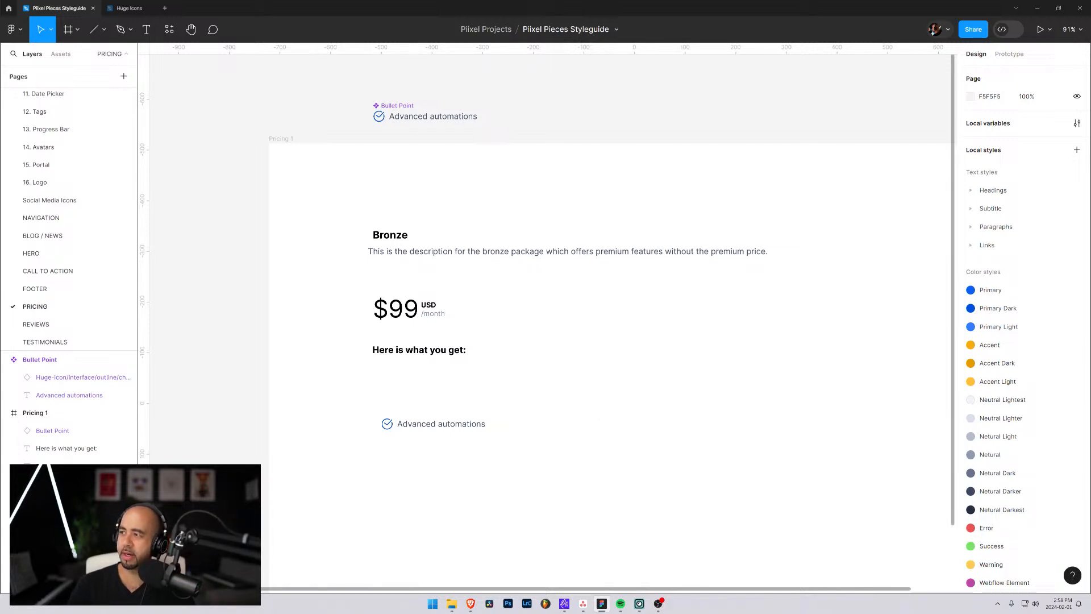
key("alt+Tab")
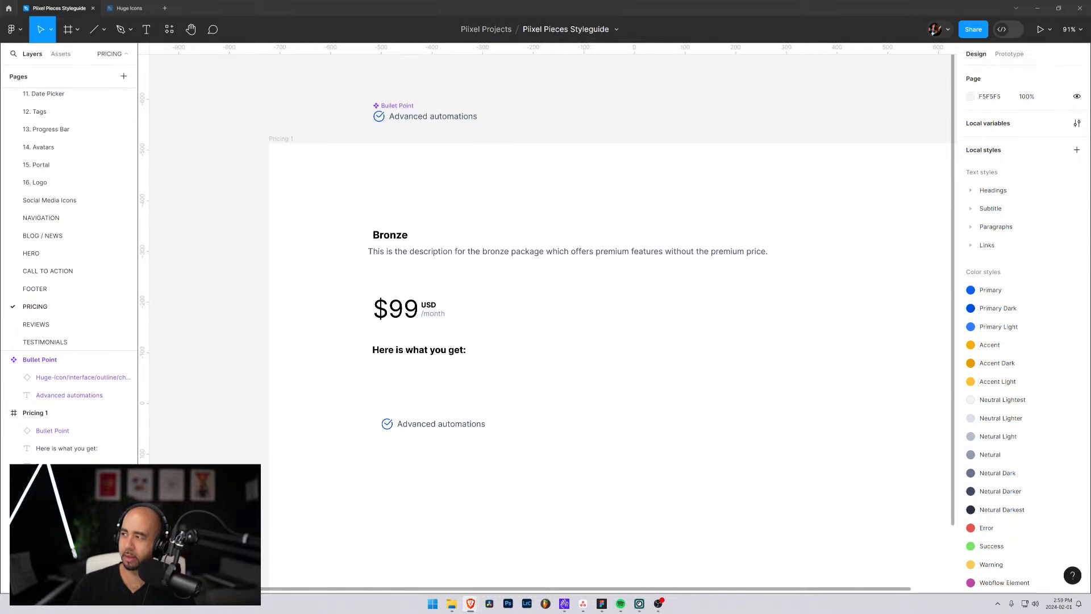
Move the Bullet Point instance to about X 197, Y 524, duplicate it at about X 195, Y 581, and order the original's layer above the copy's
left_click(413, 425)
mouse_move(413, 424)
left_mouse_down()
mouse_move(409, 410)
mouse_move(402, 418)
left_mouse_up()
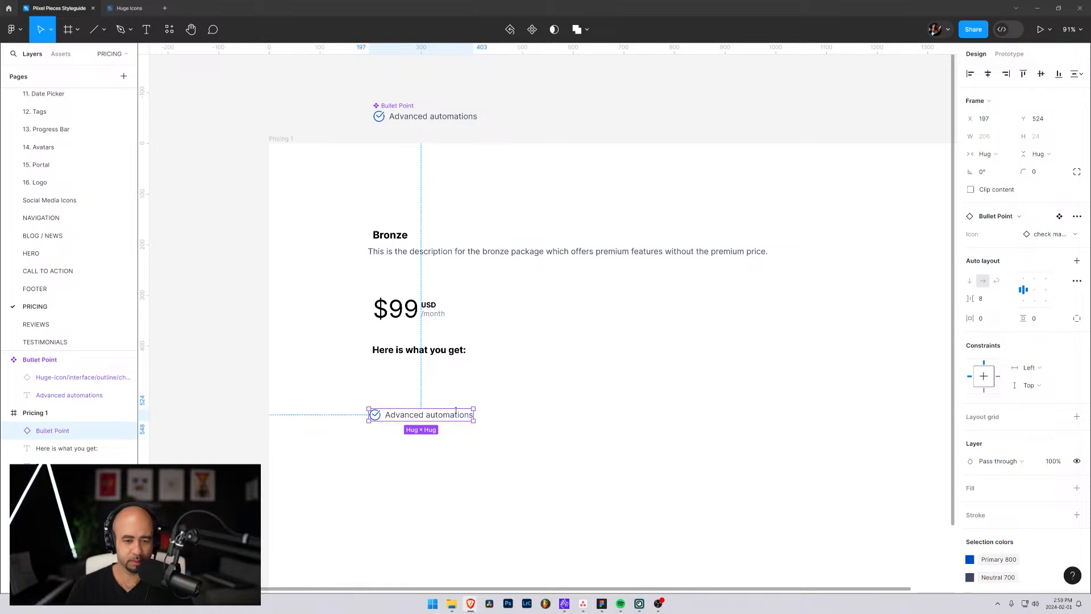
left_click_drag(399, 417, 217, 443)
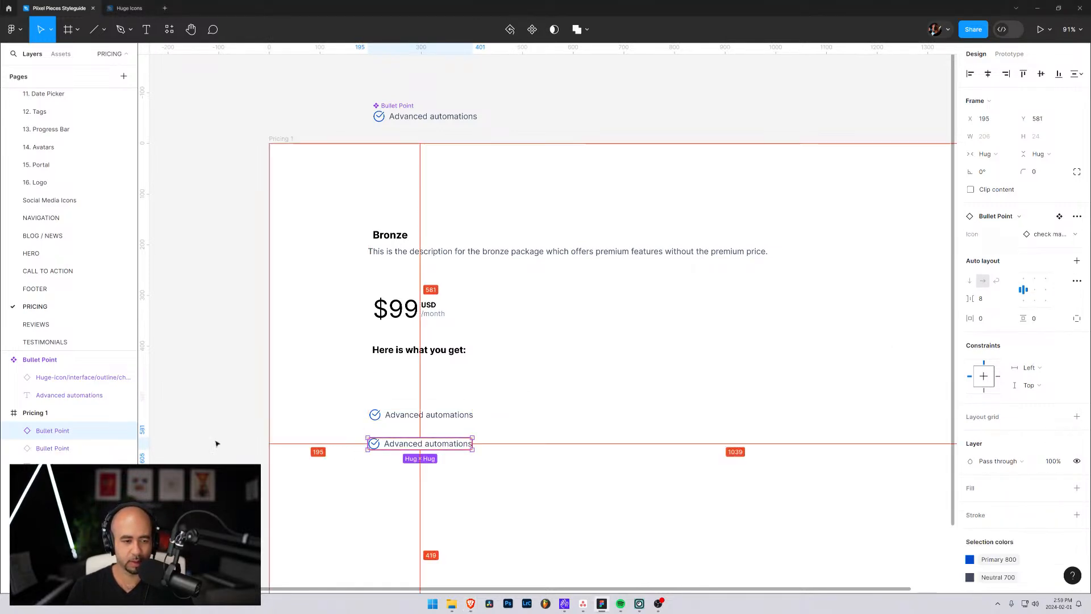
left_click(62, 449)
left_click_drag(62, 437, 62, 423)
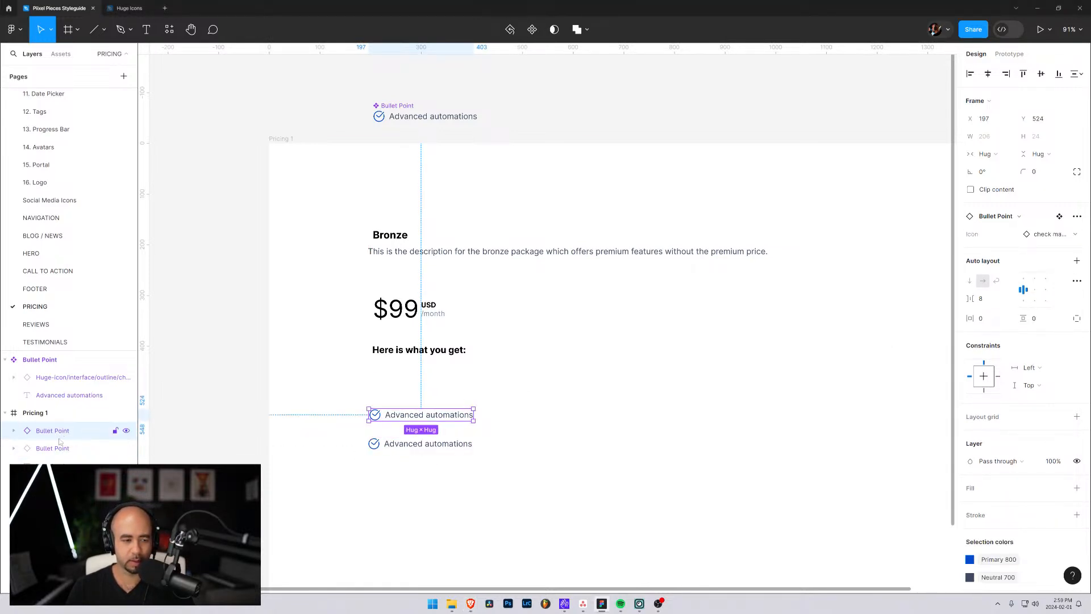
Change the text of the second bullet point to "Basic analytics"
left_click(57, 448)
left_click(14, 448)
double_click(415, 447)
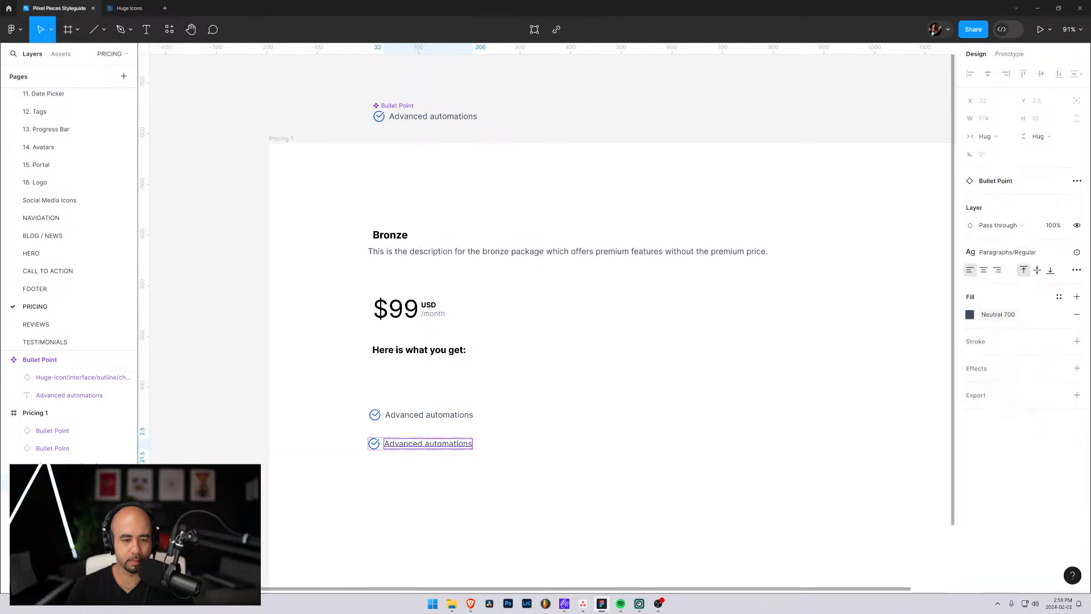
double_click(417, 447)
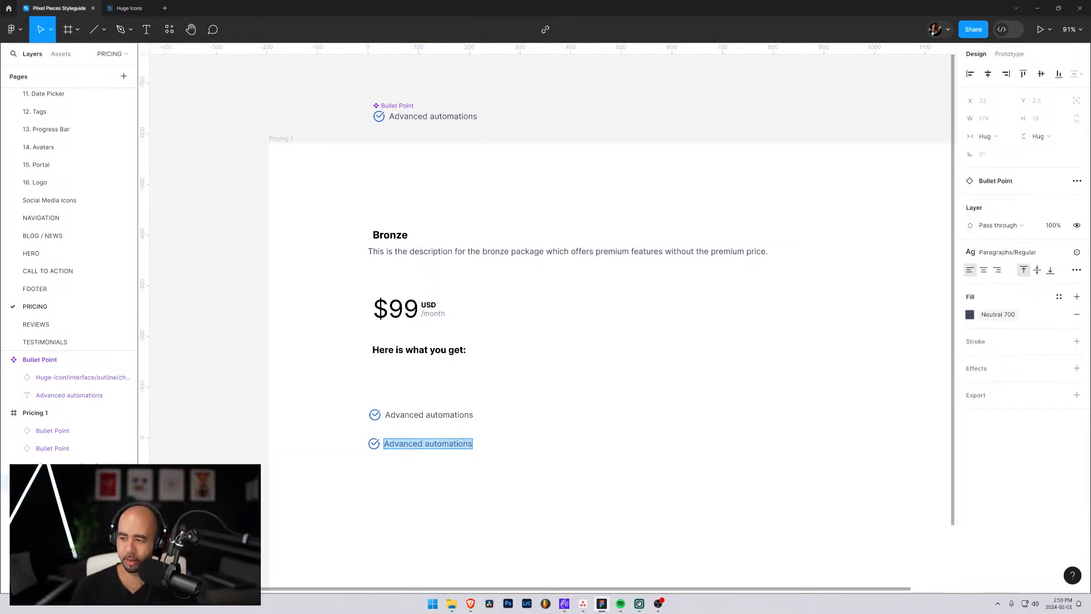
type("B")
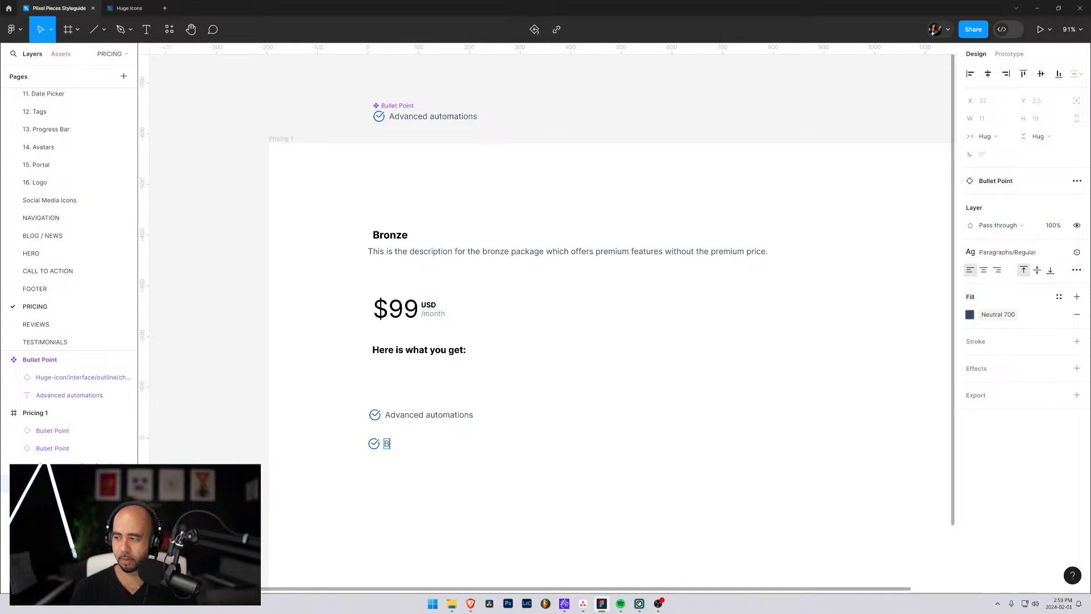
type("asic analytics")
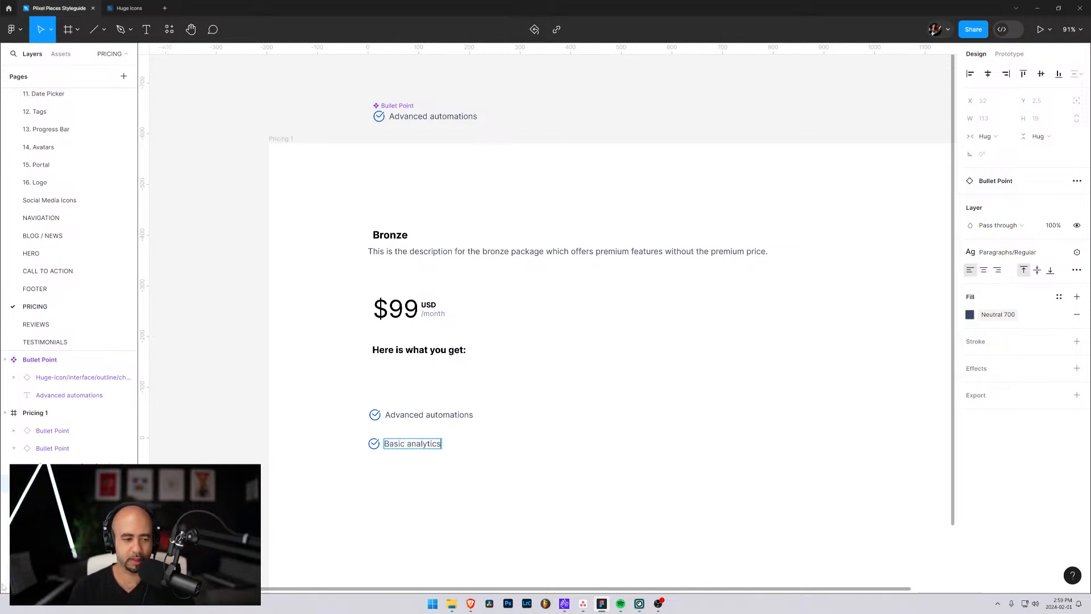
Duplicate the "Basic analytics" bullet point at about X 195, Y 630 and change the copy's text to "Custom dashboard"
left_click(40, 448)
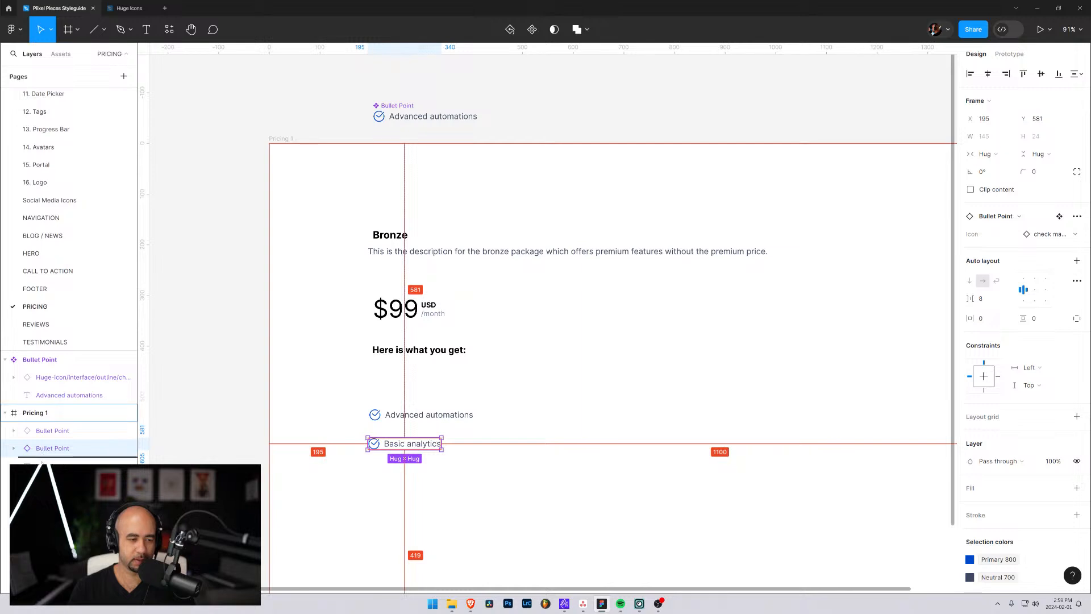
left_click_drag(379, 448, 386, 472)
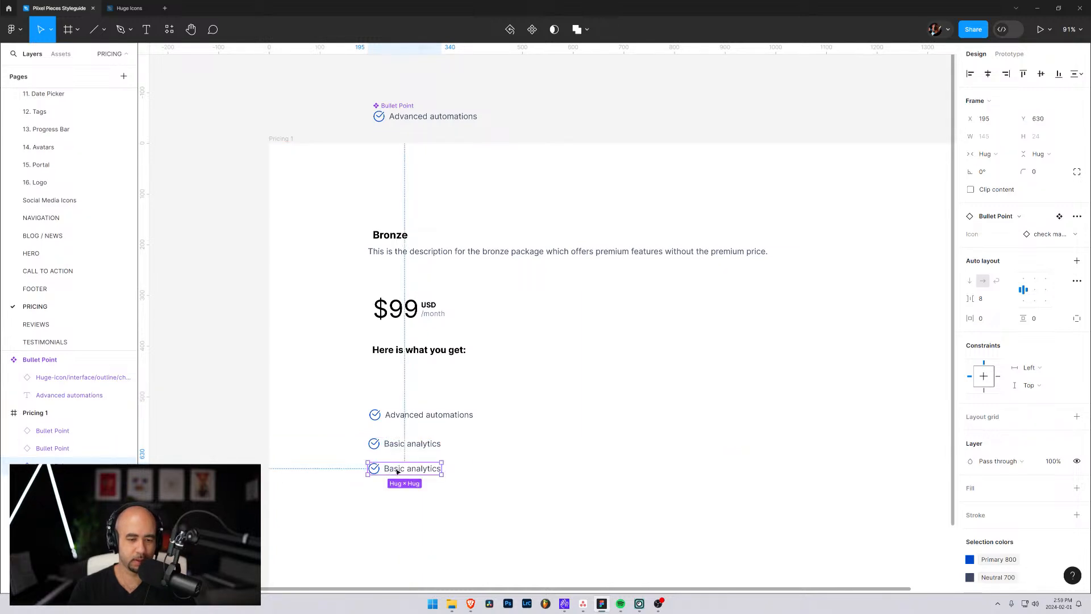
double_click(386, 473)
key("Return")
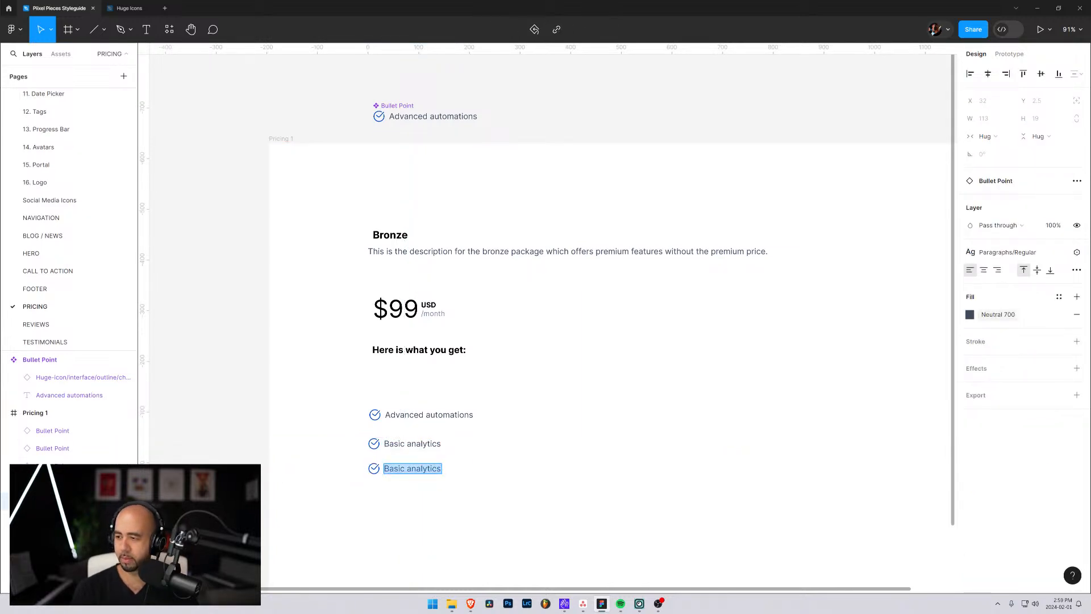
type("Custom dasb")
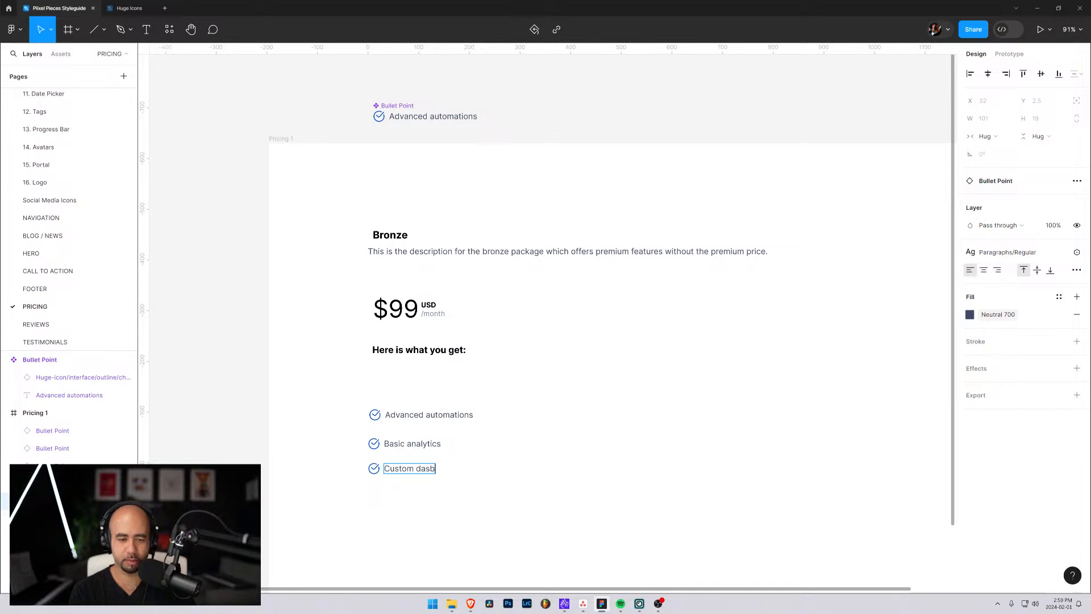
key("BackSpace")
key("BackSpace")
type("shboard")
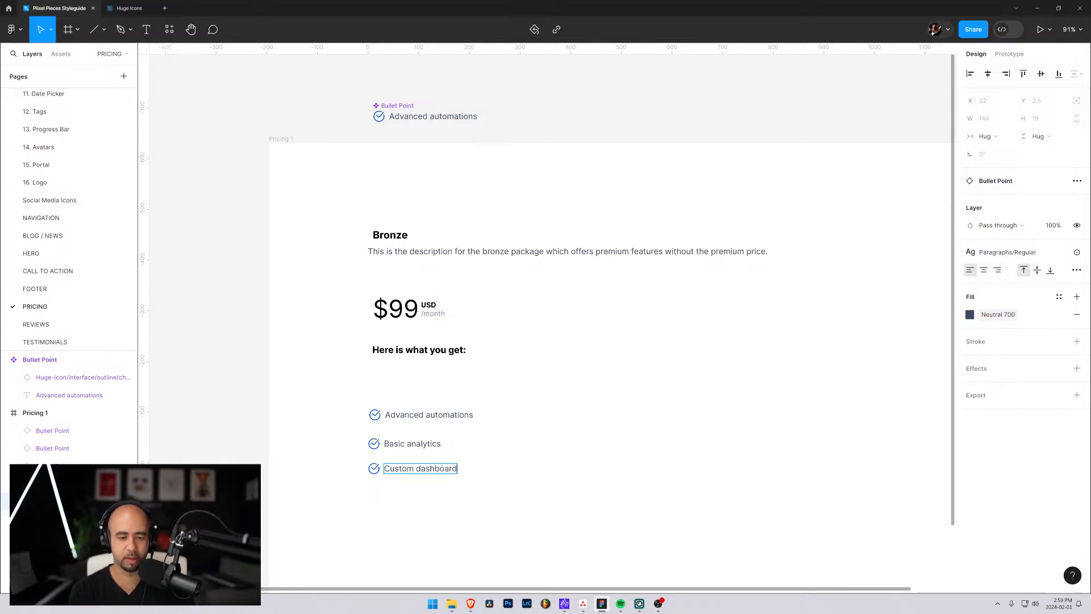
key("Escape")
key("Escape")
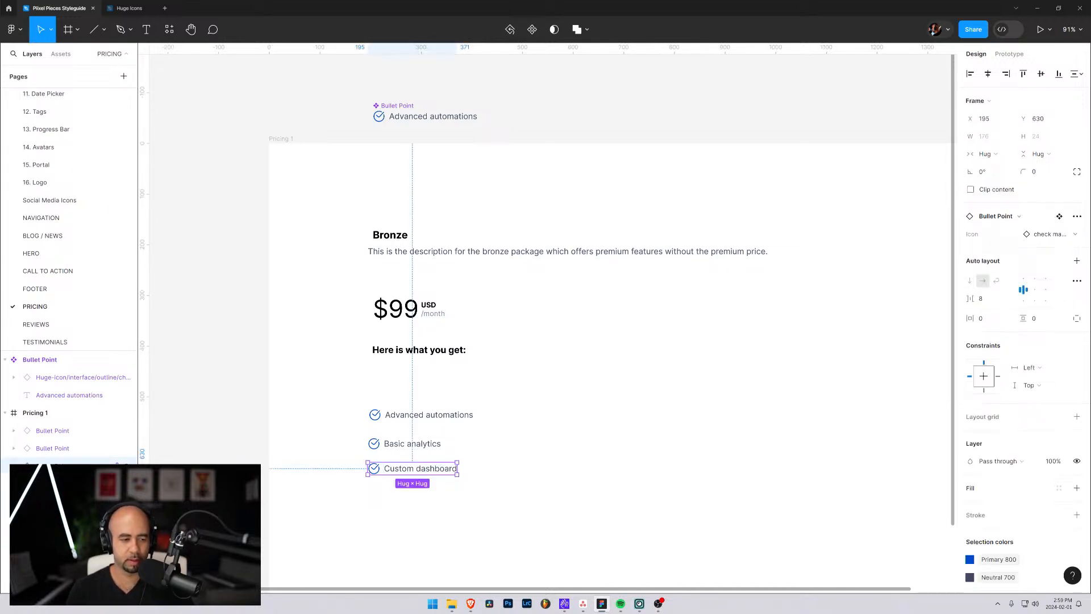
Duplicate the "Custom dashboard" bullet point at about X 195, Y 687 and change the copy's text to "50 interactions per month"
left_click_drag(376, 472, 392, 501)
double_click(400, 499)
key("Return")
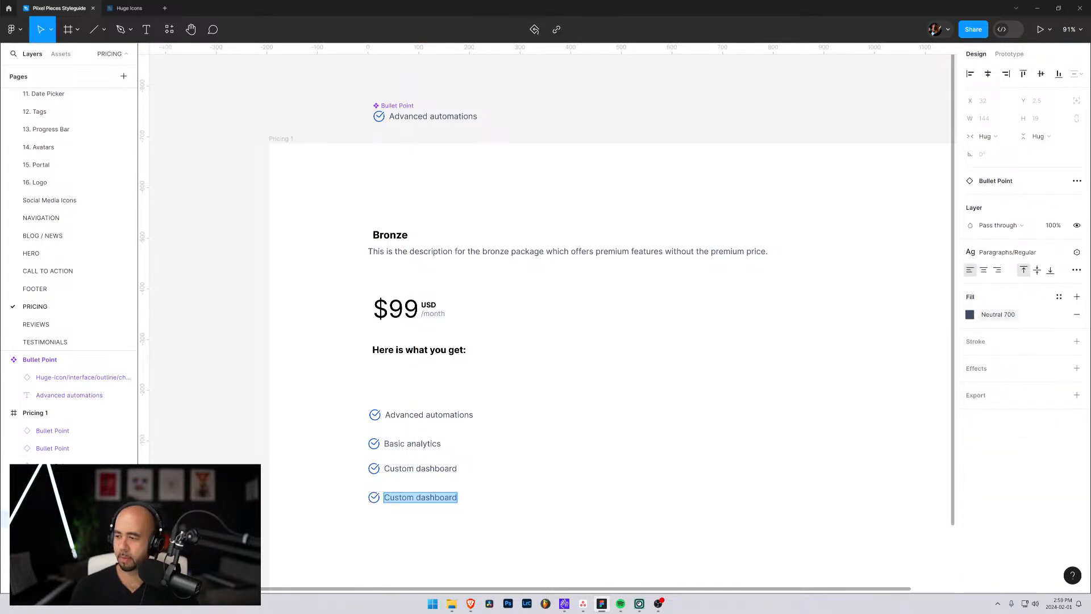
type("5")
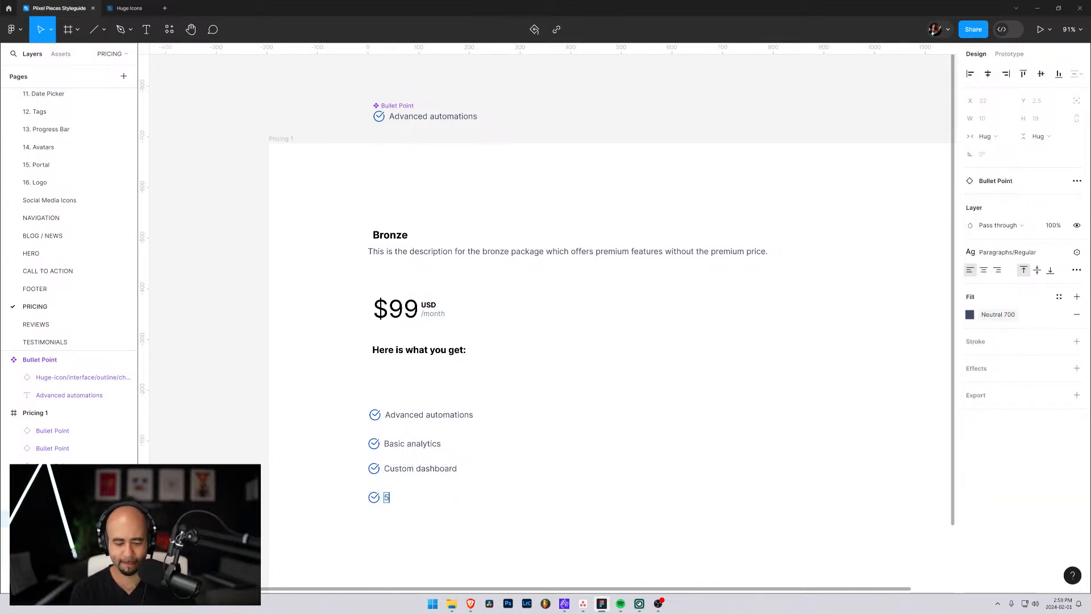
type("0 interaction")
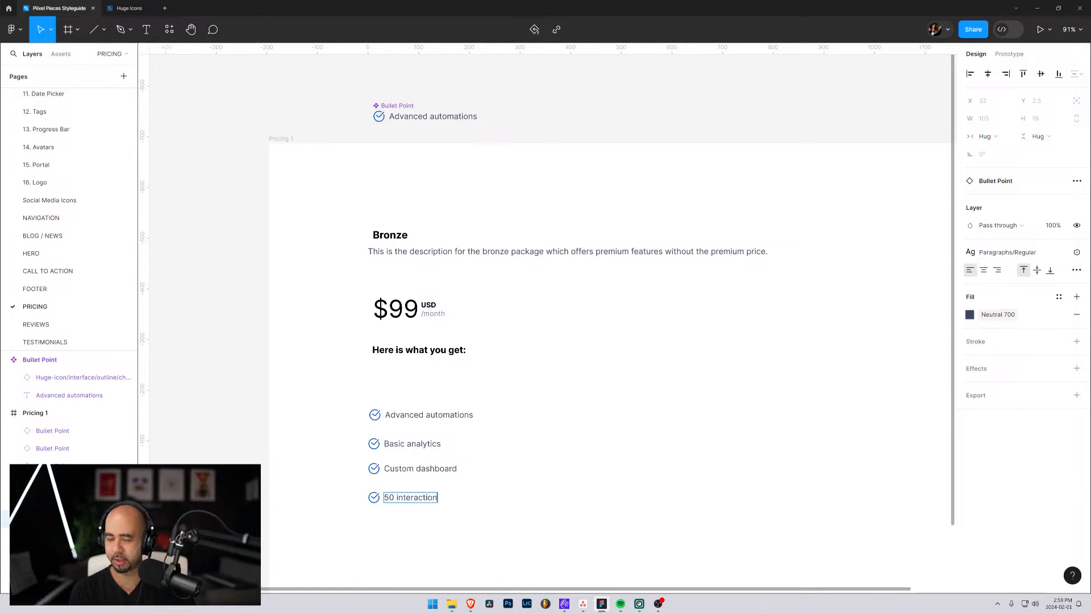
type("s per month")
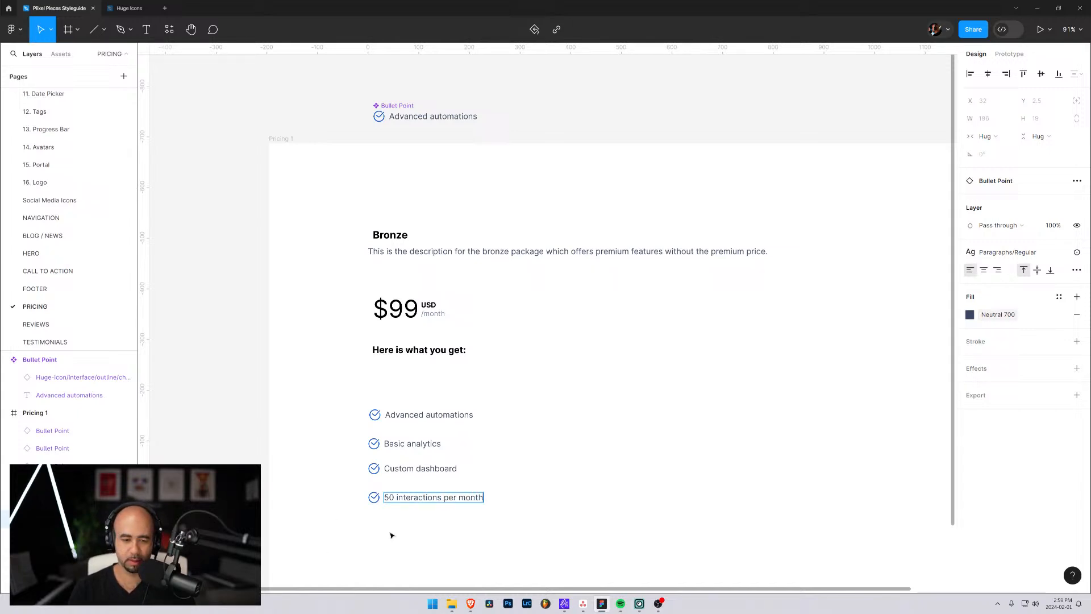
key("Escape")
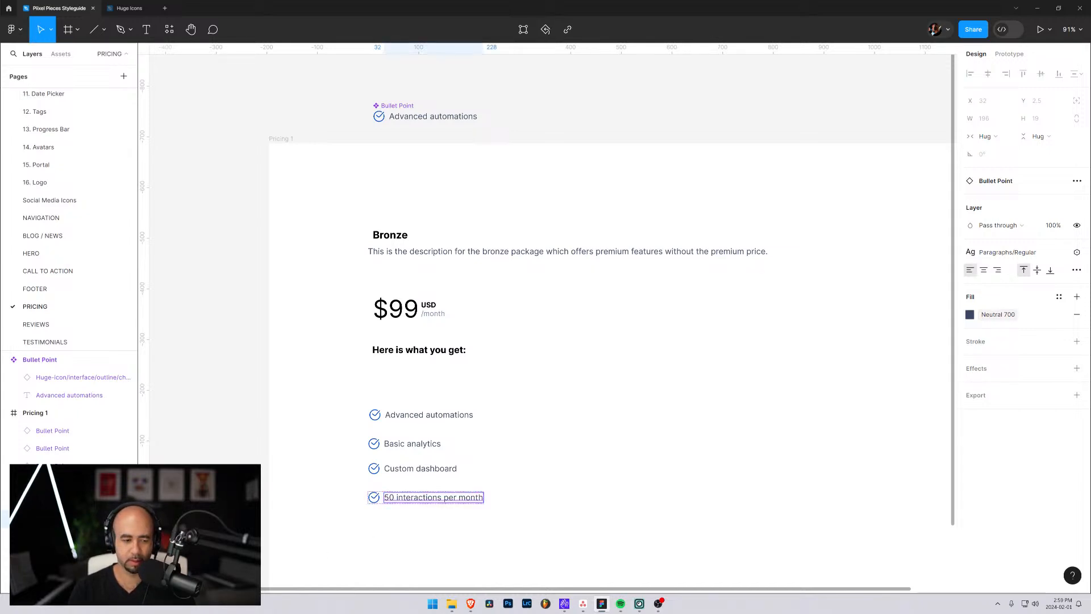
key("Escape")
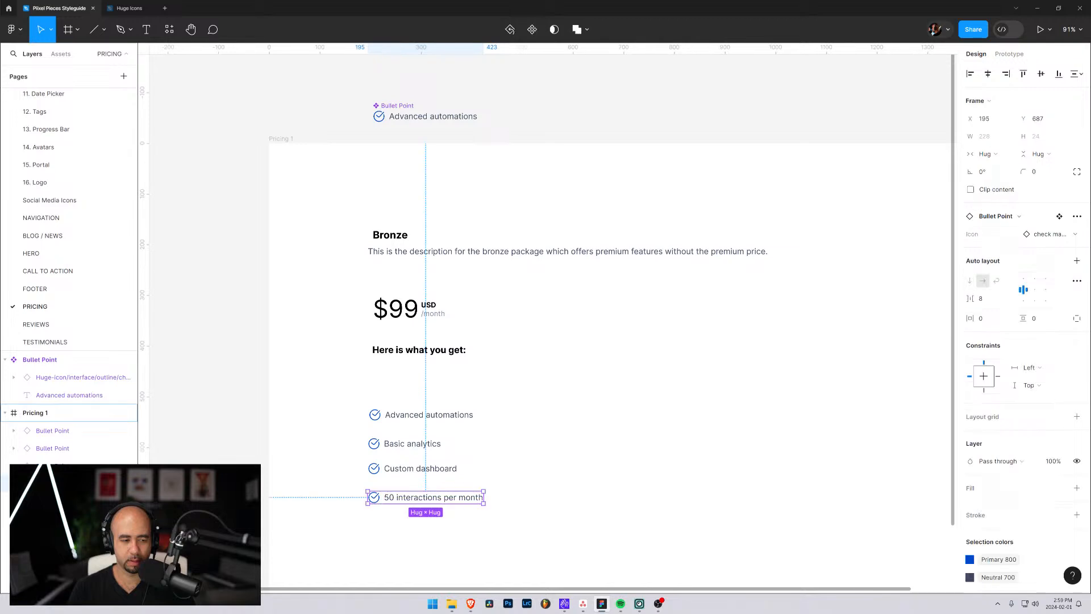
Duplicate the "50 interactions per month" bullet point at about X 195, Y 736 and change the copy's text to "100 GB storage"
left_click_drag(449, 503, 439, 527, "alt")
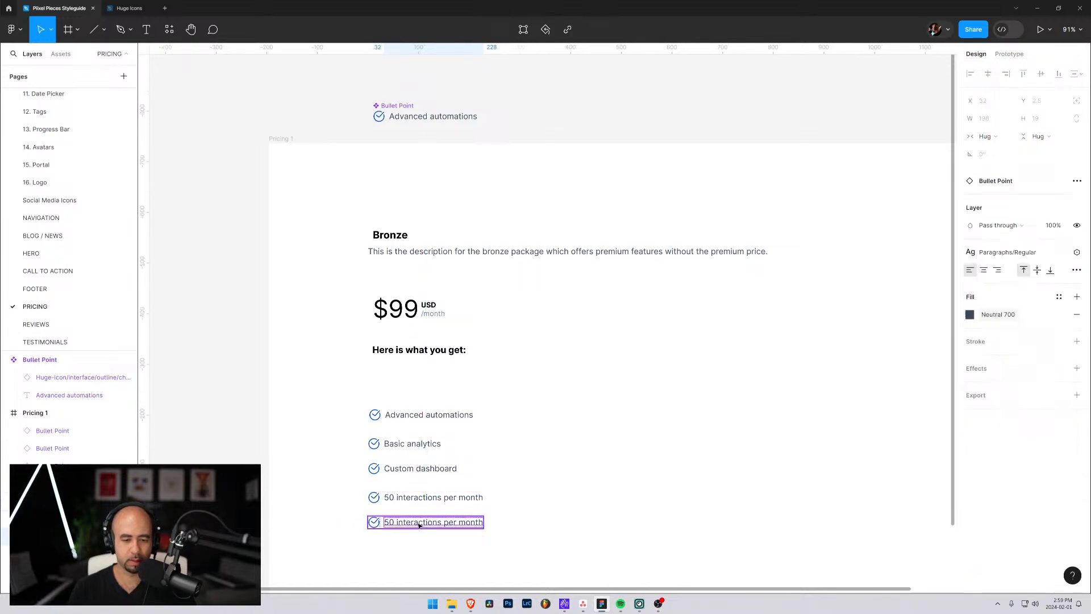
double_click(439, 527)
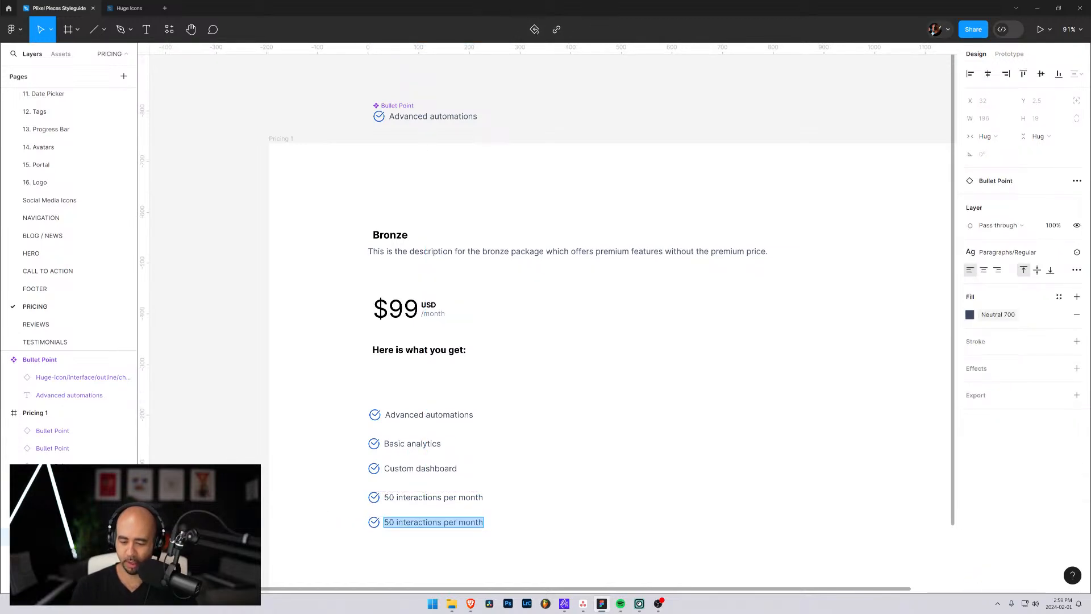
type("12")
key("BackSpace")
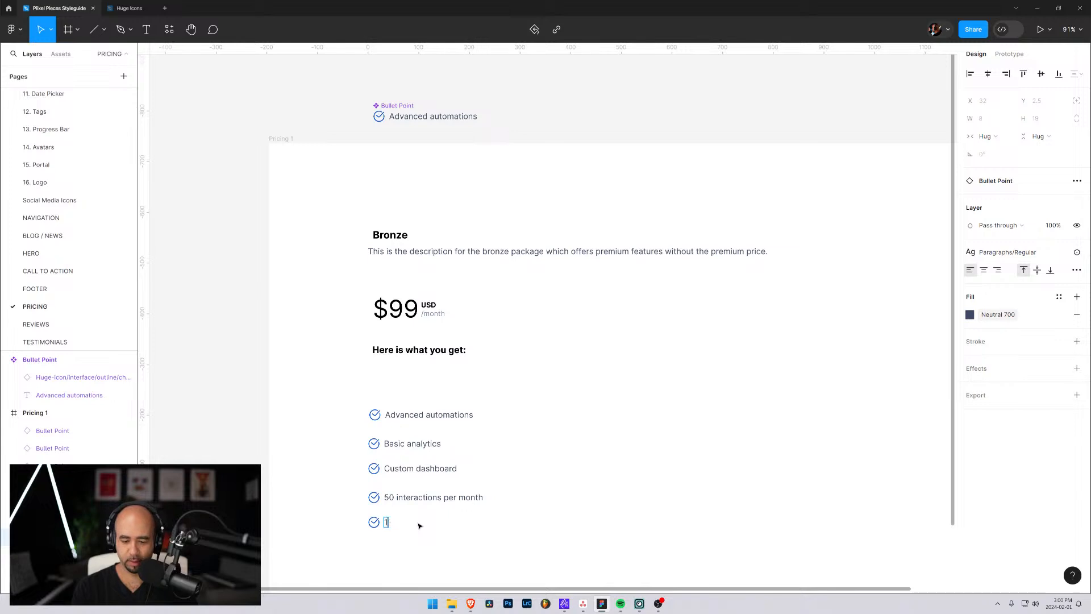
type("00")
mouse_move(452, 603)
type("GB")
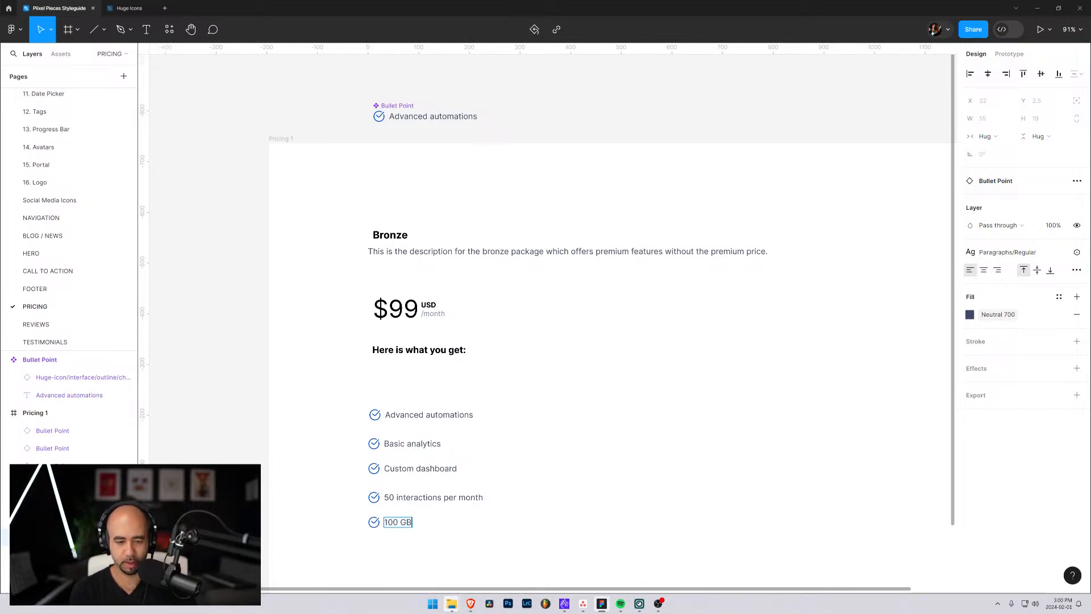
type(" storage")
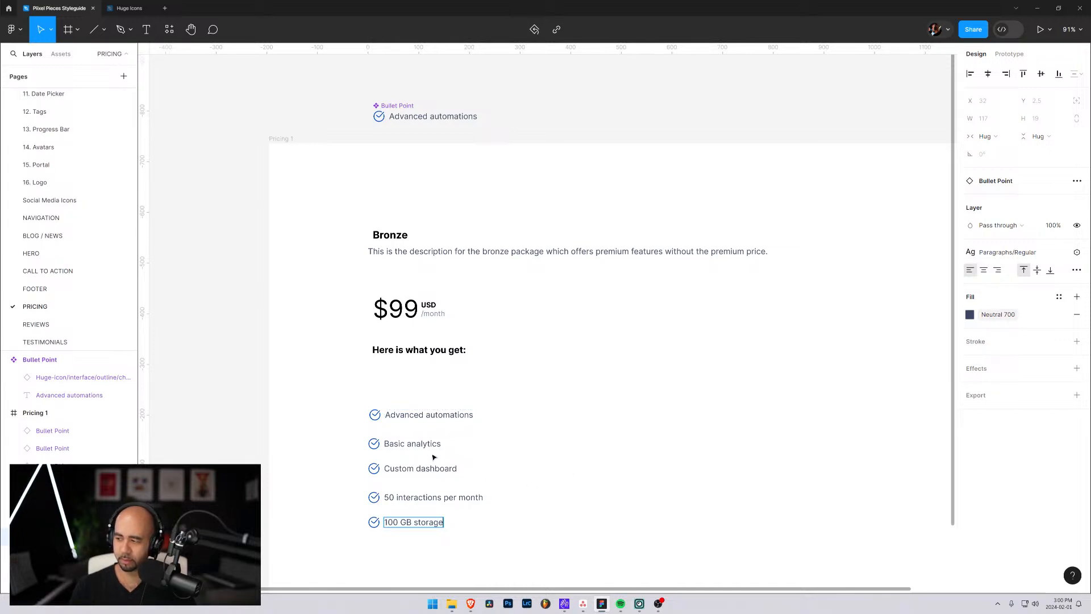
Duplicate the "100 GB storage" bullet point just below it and change the copy's text to "5% transaction fee"
scroll(434, 457, "down", 2)
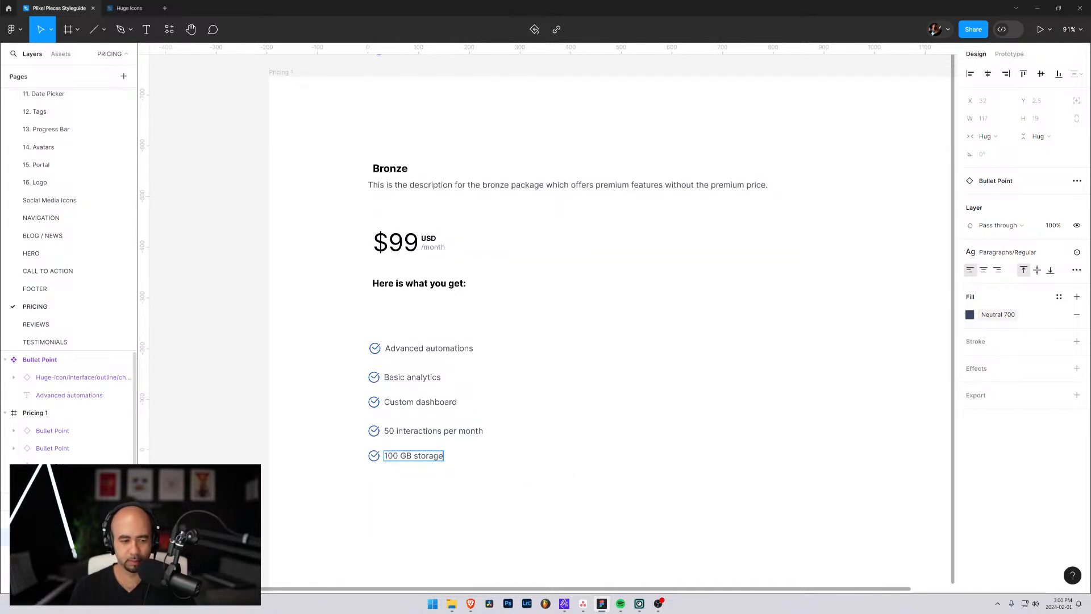
left_click(413, 456)
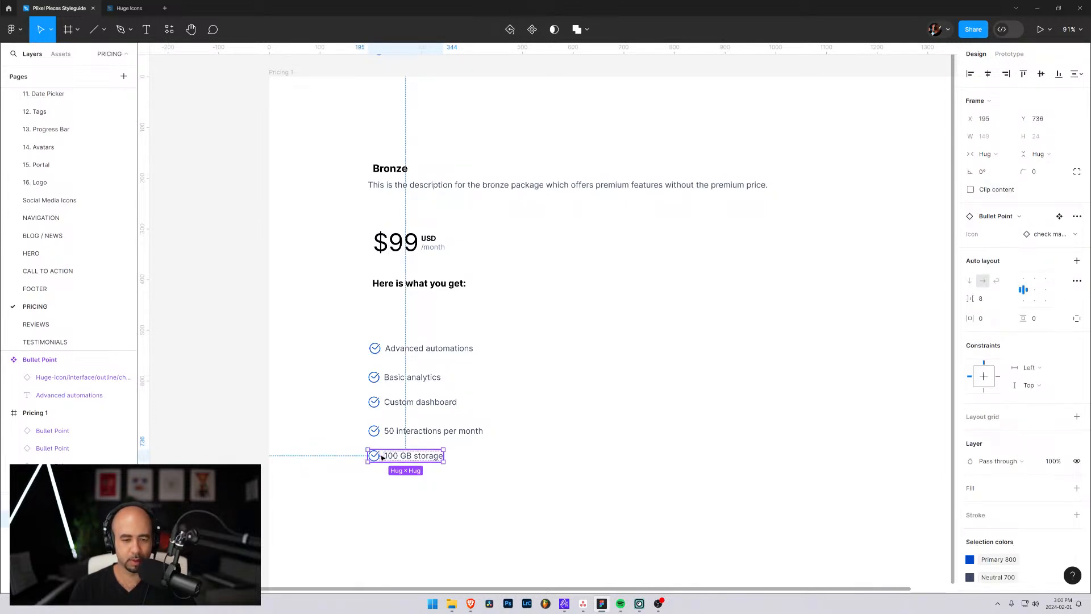
left_click_drag(384, 456, 385, 487)
double_click(399, 487)
double_click(400, 487)
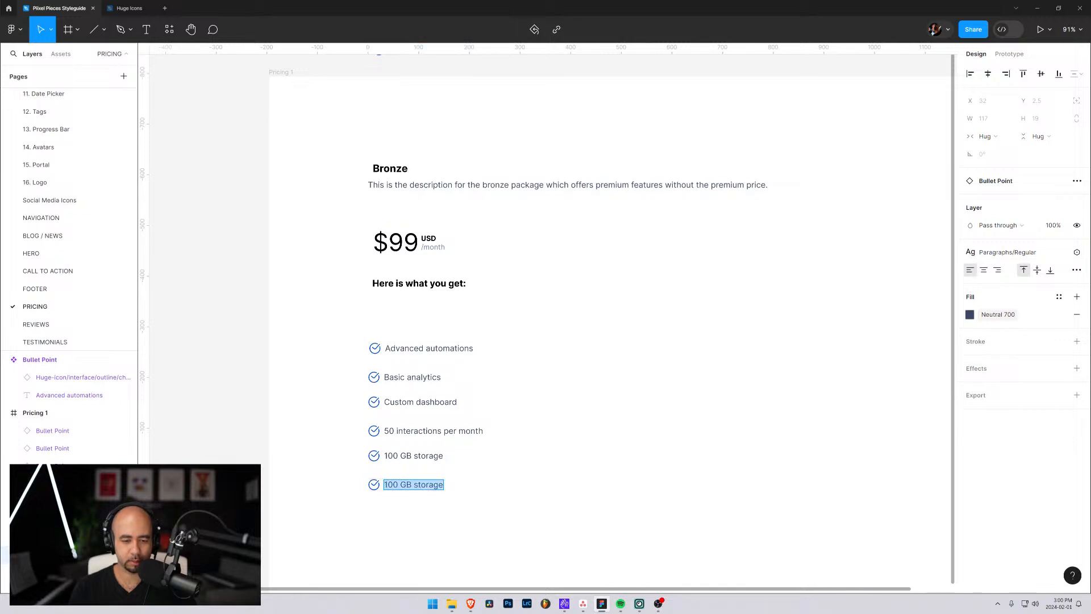
left_click(397, 485)
key("ctrl+a")
type("5%")
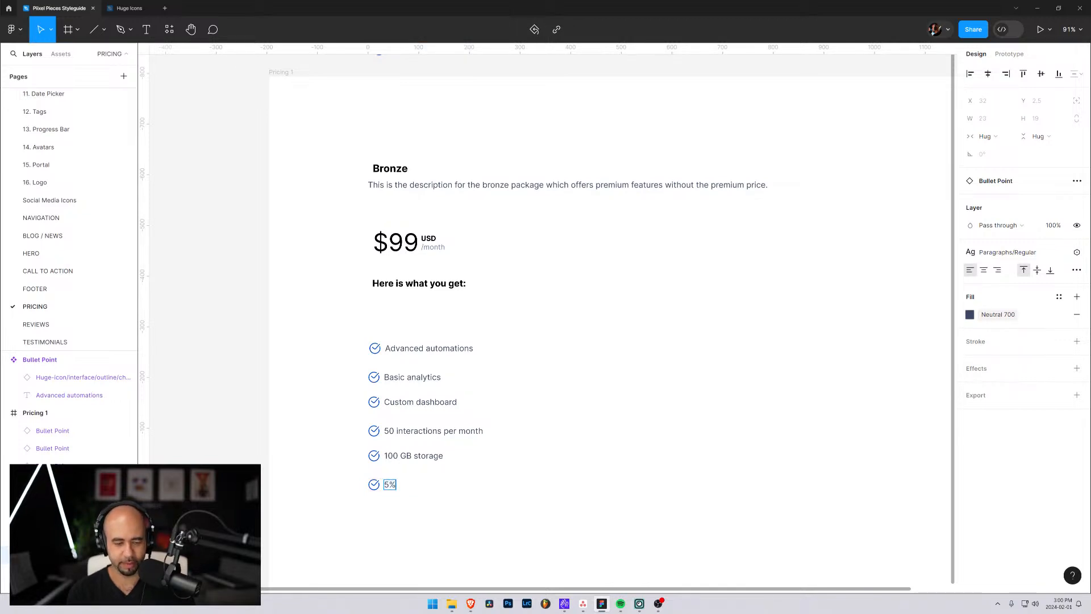
type(" transac")
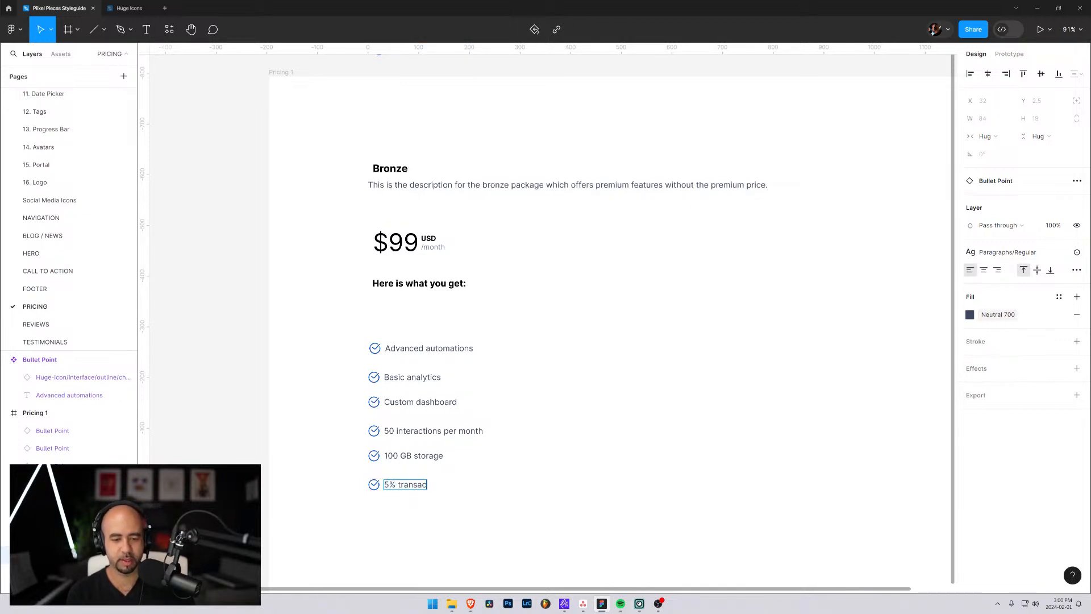
type("tion fee")
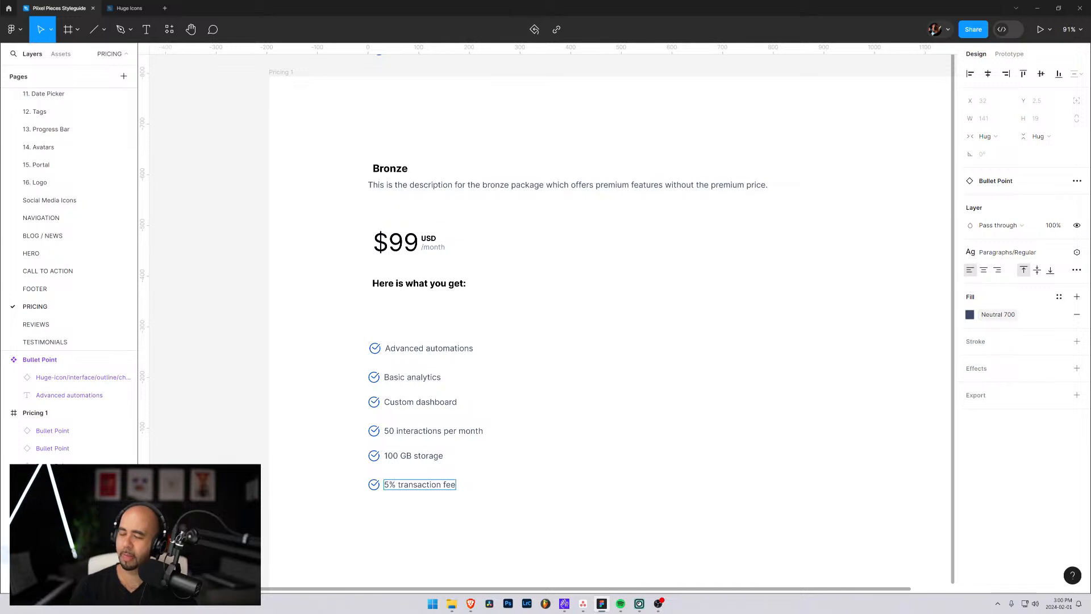
key("Escape")
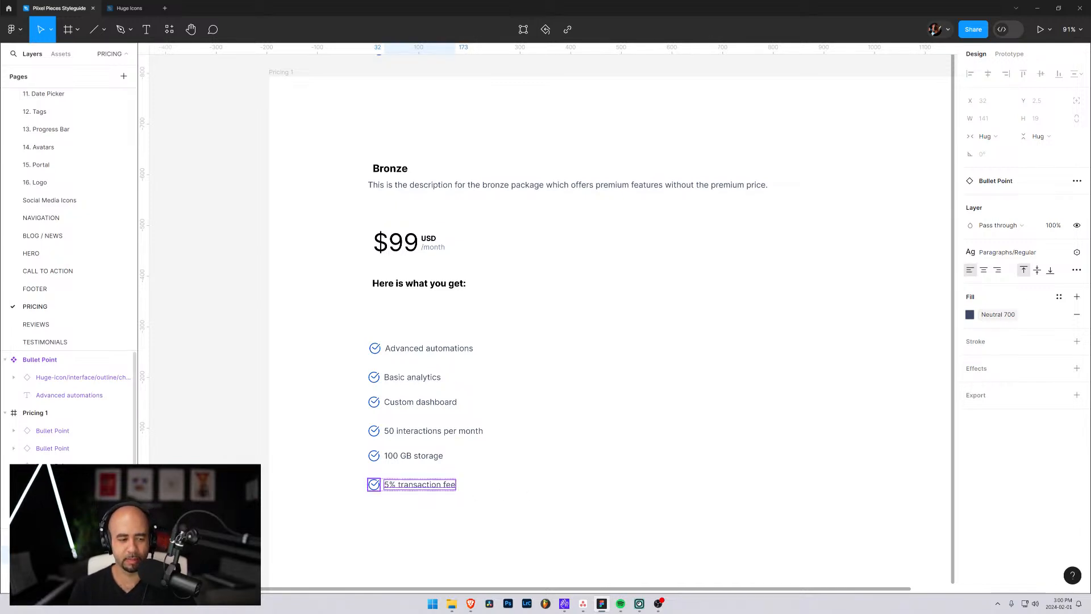
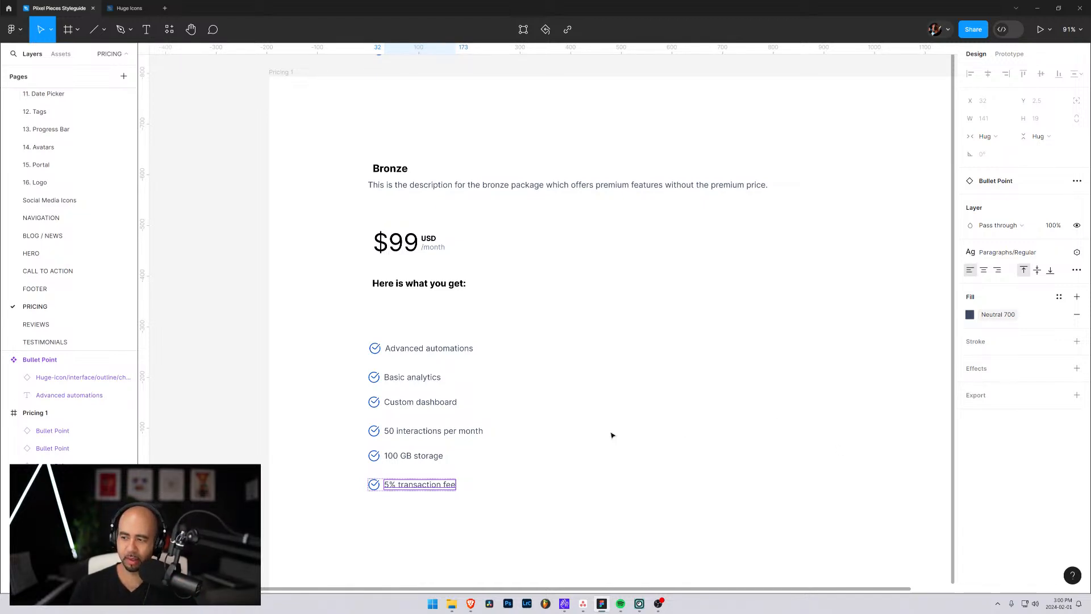
Wrap all six bullet point instances in a vertical auto layout frame and name it "Pricing Features"
left_click(421, 348)
left_click(68, 519, "shift")
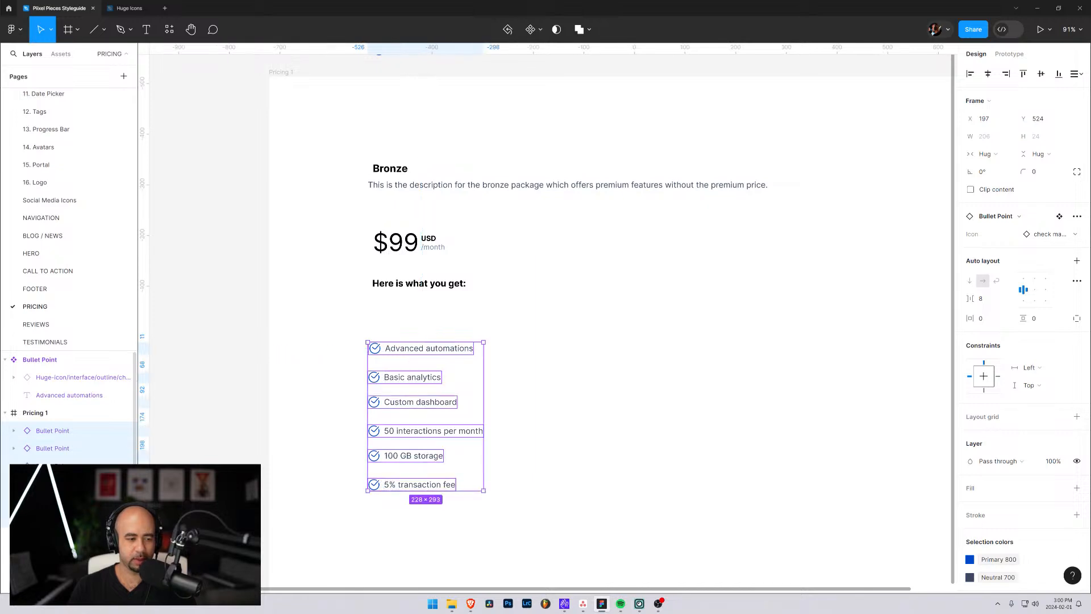
key("shift+a")
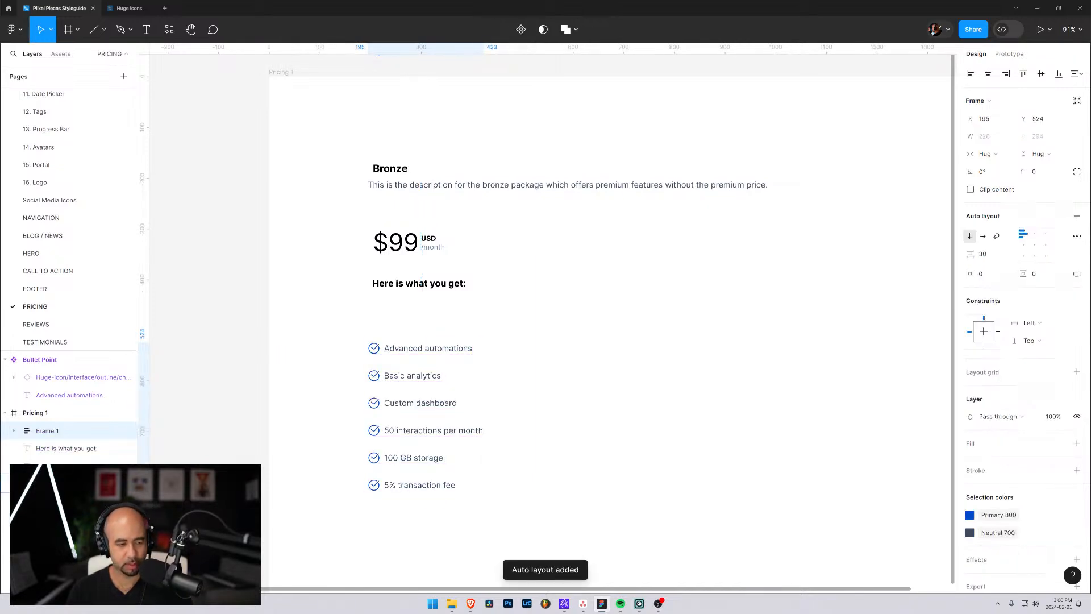
double_click(55, 433)
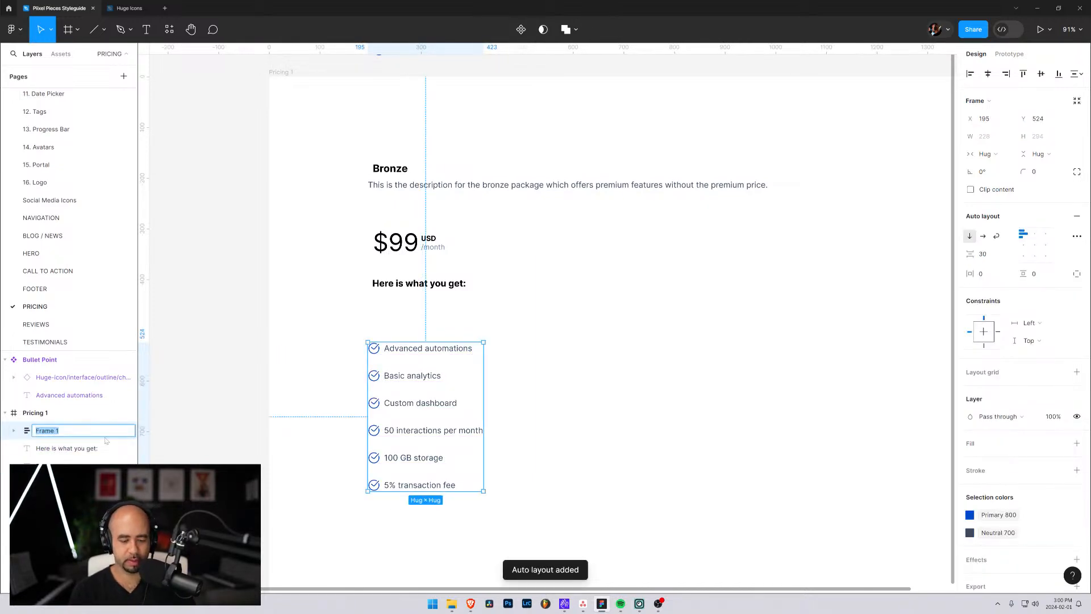
type("Pricin")
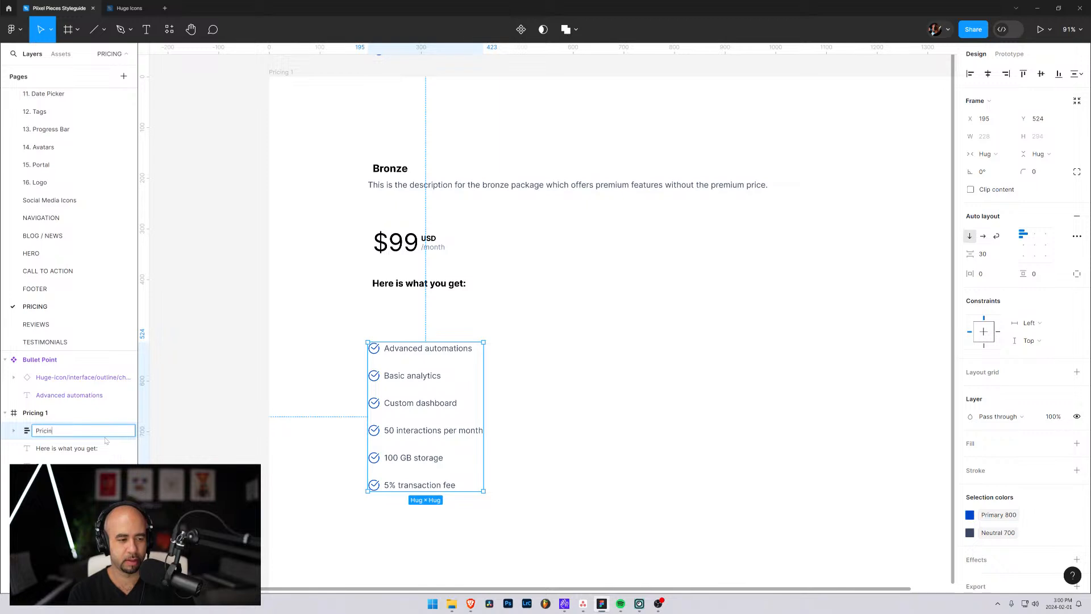
type("g Feat")
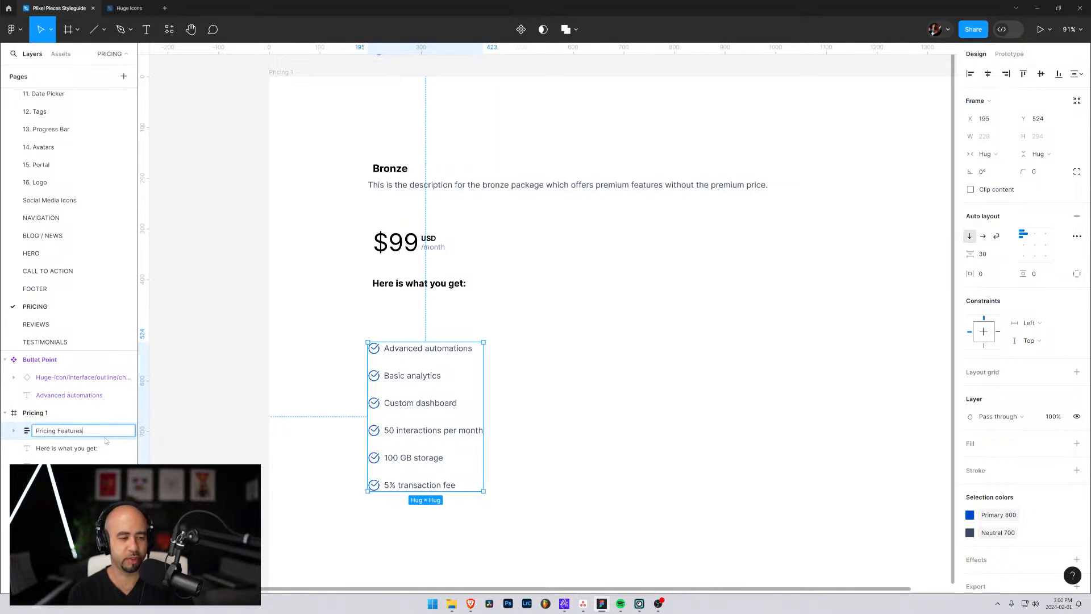
type("ures")
key("Return")
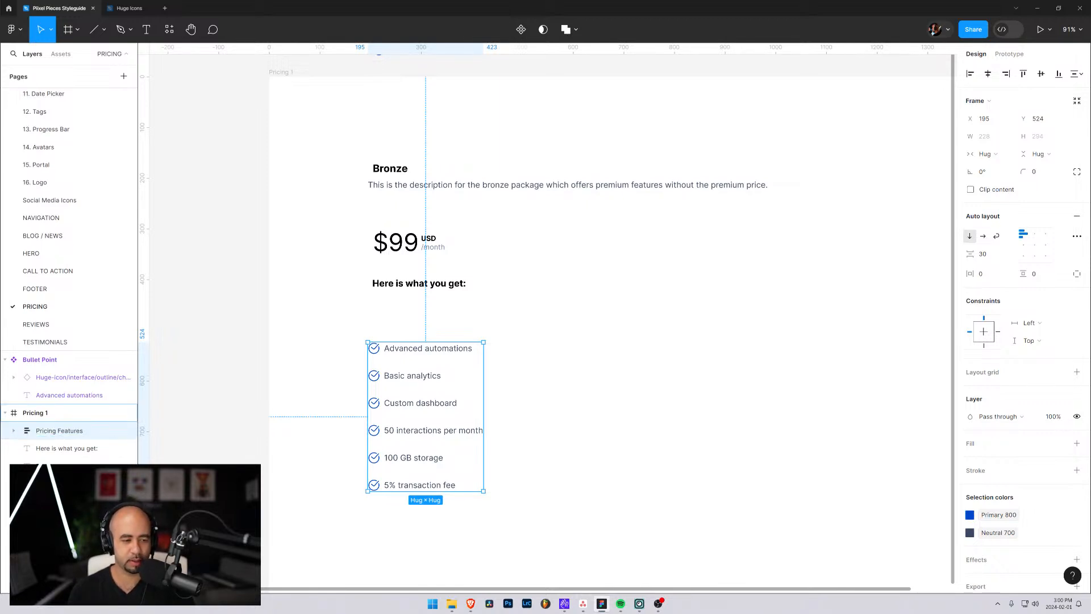
Reorder the layers in Pricing 1 to follow the design, with Bronze first, Price Tier Description second and Pricing Features last
left_click_drag(59, 430, 59, 475)
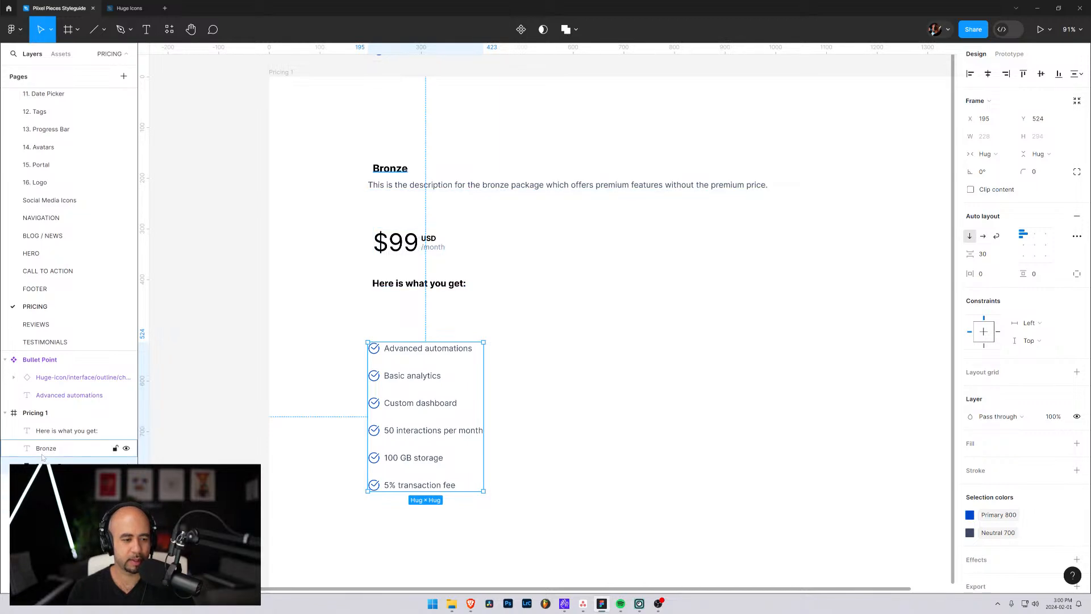
left_click_drag(46, 450, 49, 430)
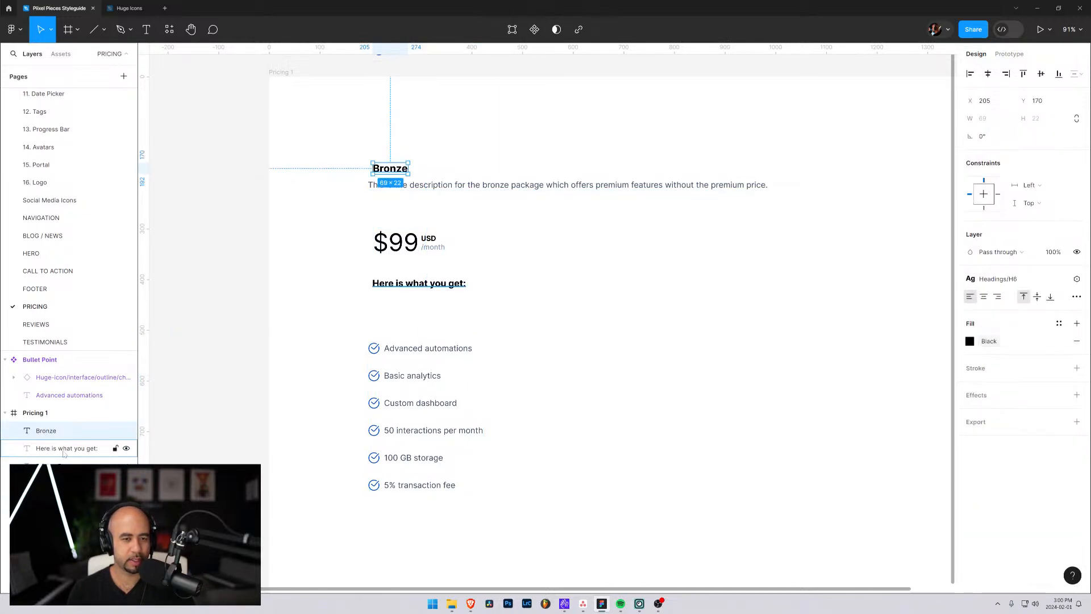
left_click_drag(51, 500, 54, 444)
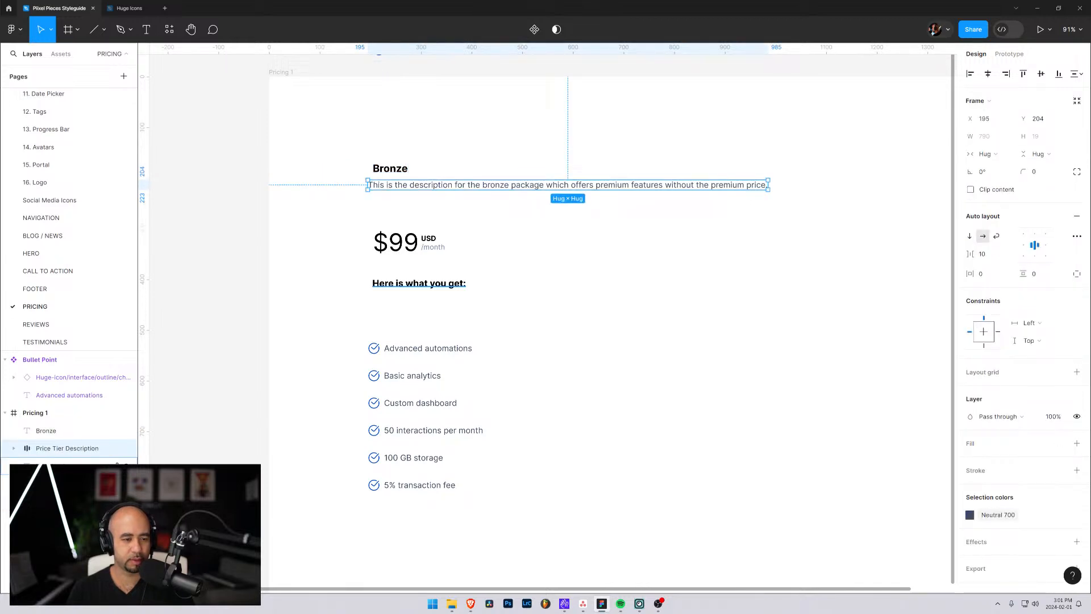
left_click_drag(53, 501, 54, 457)
Move the Pricing Features frame to about X 205, Y 444 under the "Here is what you get:" heading and set its item spacing to 12
left_click(54, 500)
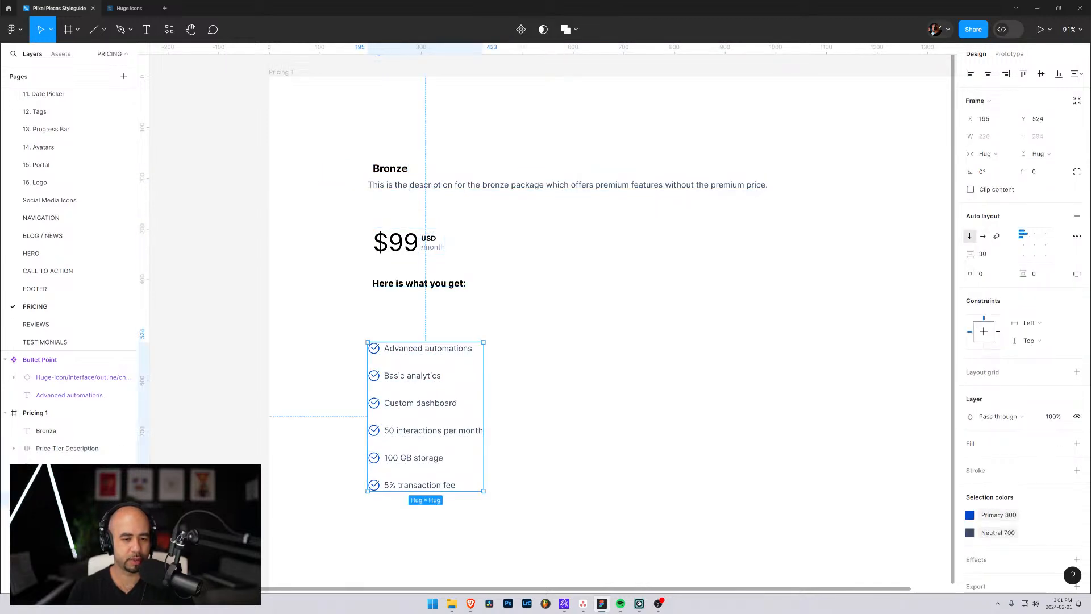
left_click_drag(409, 436, 415, 396)
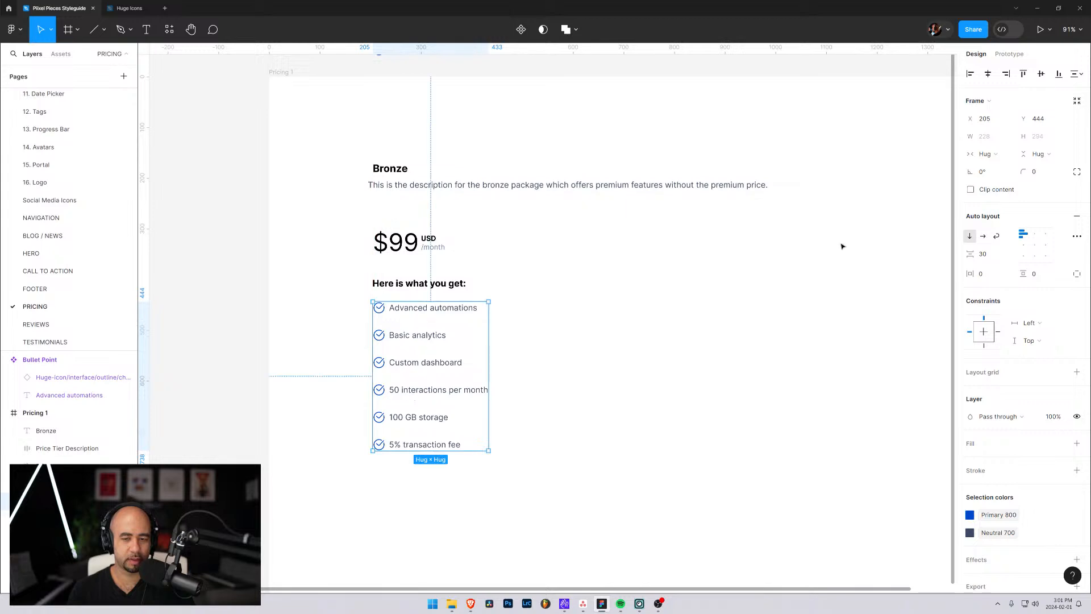
left_click(995, 259)
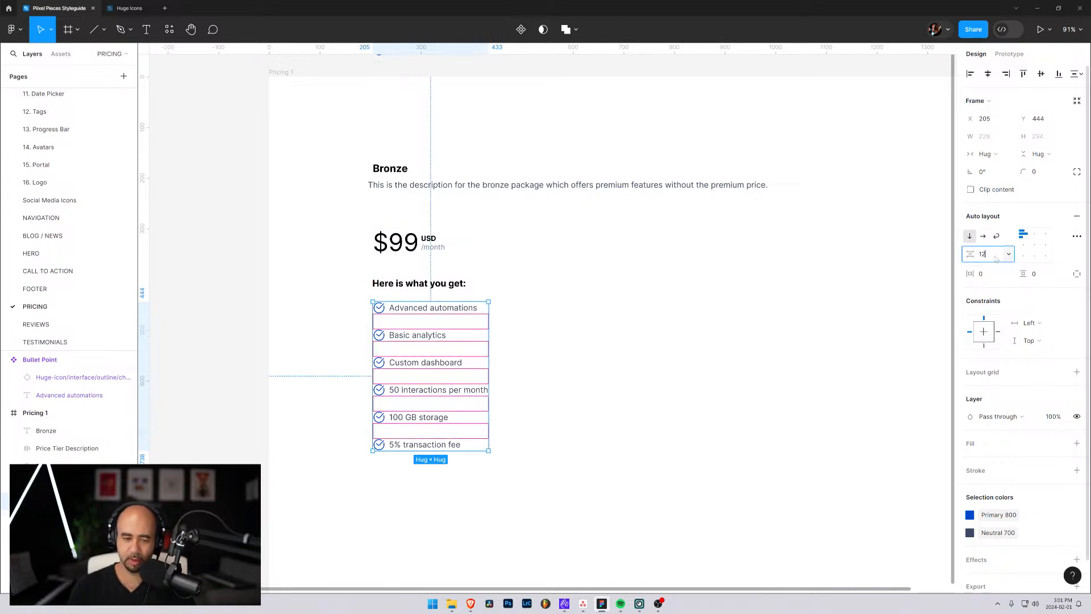
type("12")
left_click(635, 418)
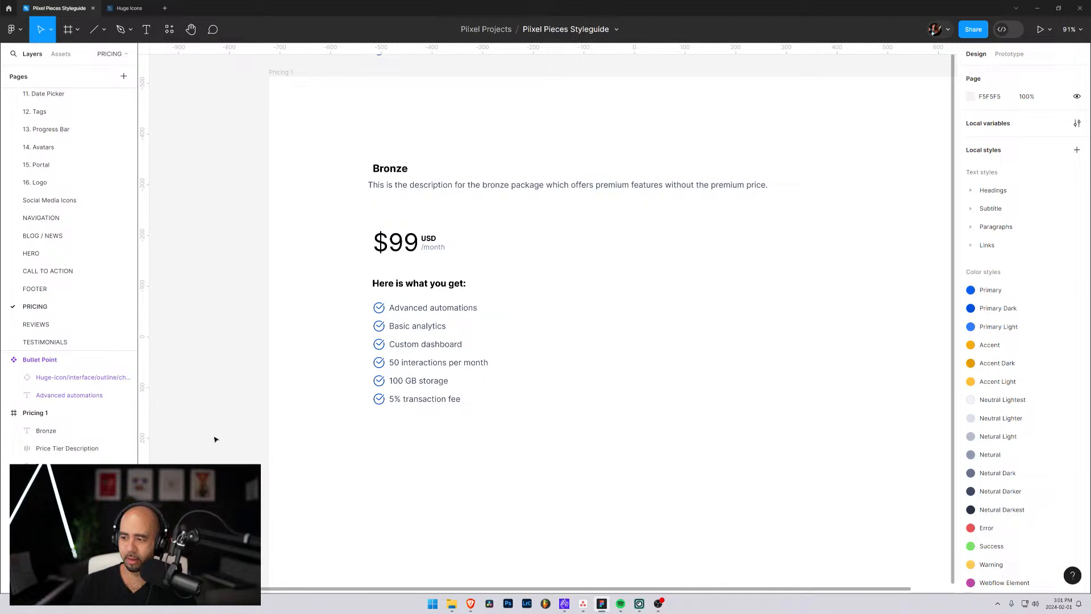
Search the assets for "butt" and insert a Button component instance beside the feature list in Pricing 1
left_click(62, 54)
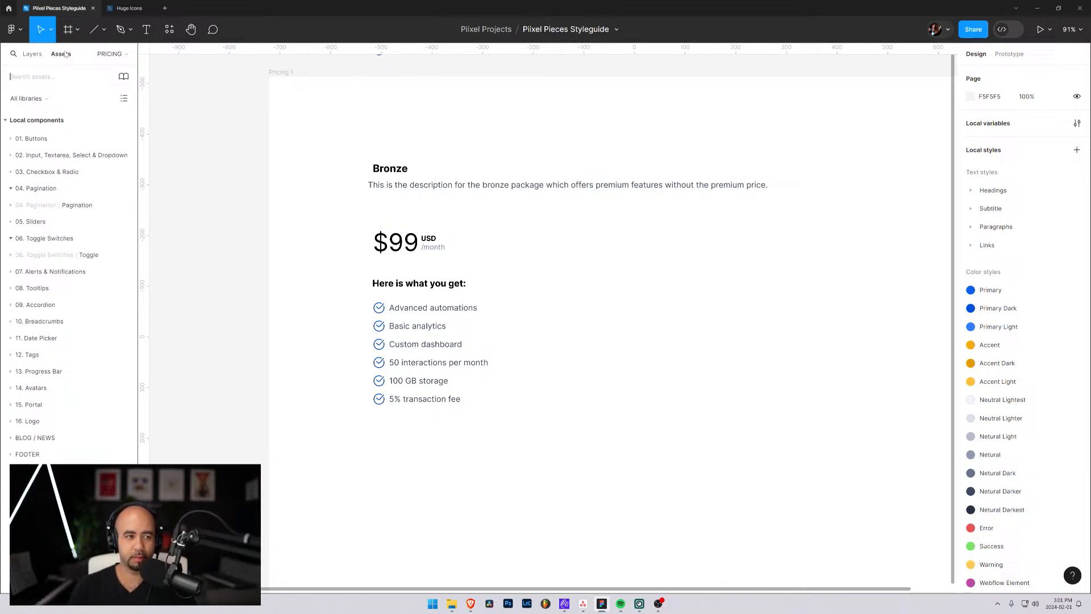
type("butt")
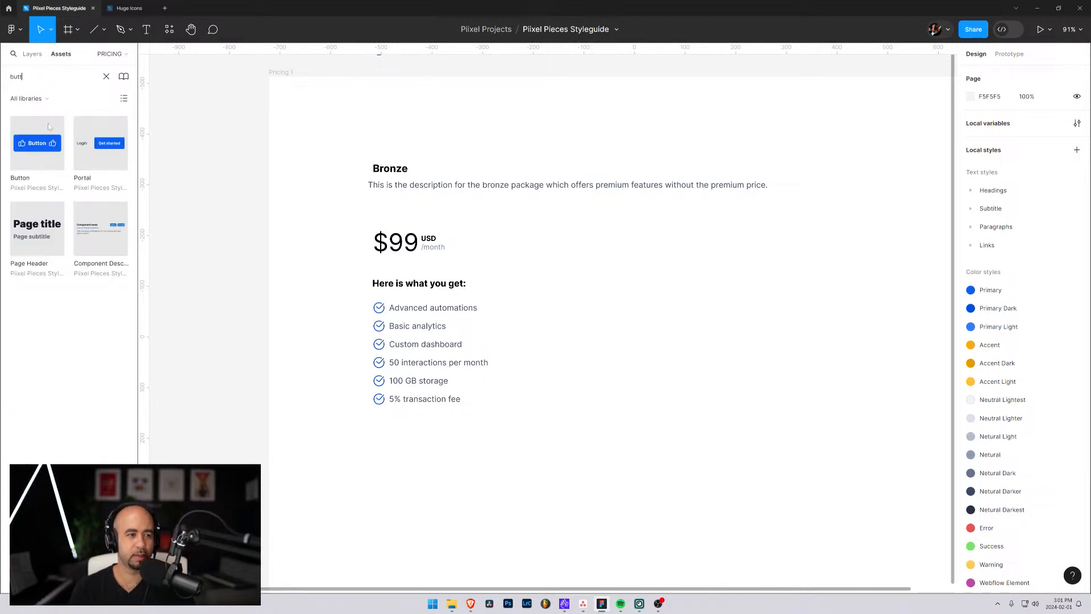
left_click(49, 127)
left_click(226, 253)
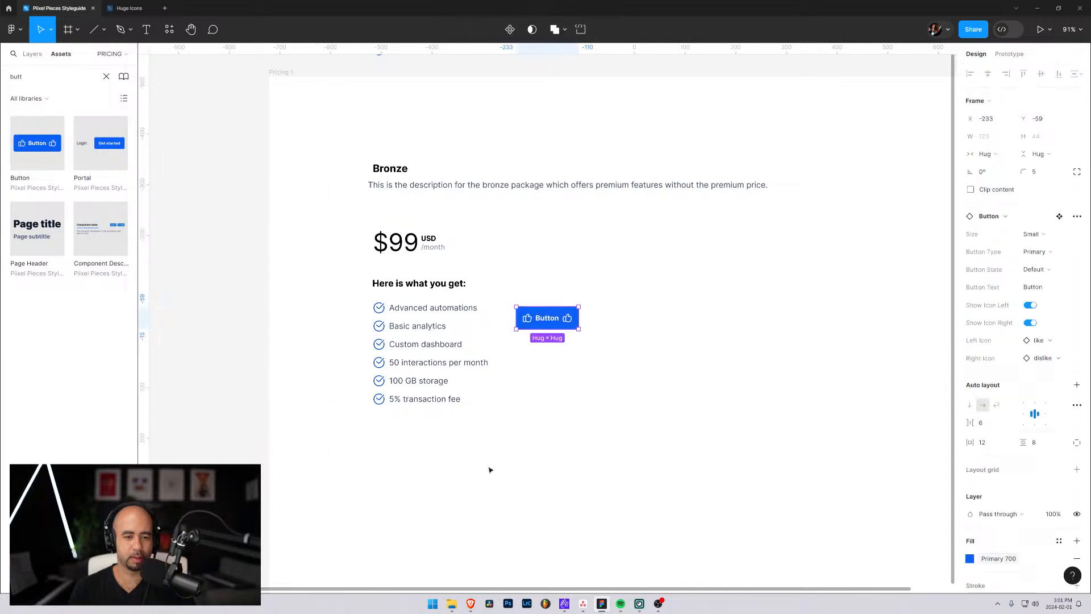
Place the Button instance below the feature list, set its size to Regular and hide its left and right icons
left_click_drag(550, 316, 401, 456)
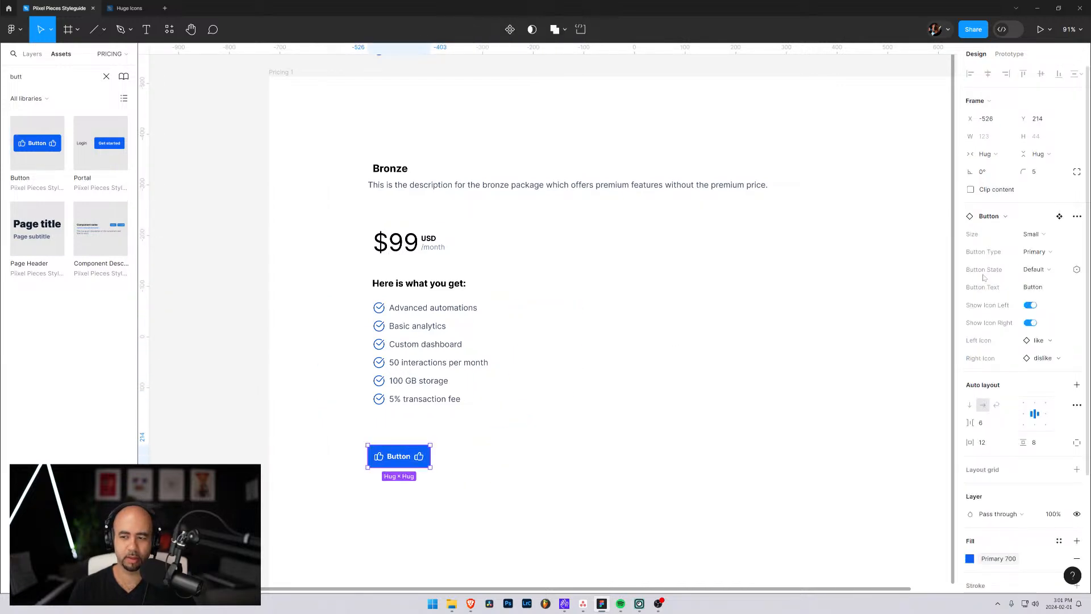
left_click(1028, 233)
left_click(1022, 210)
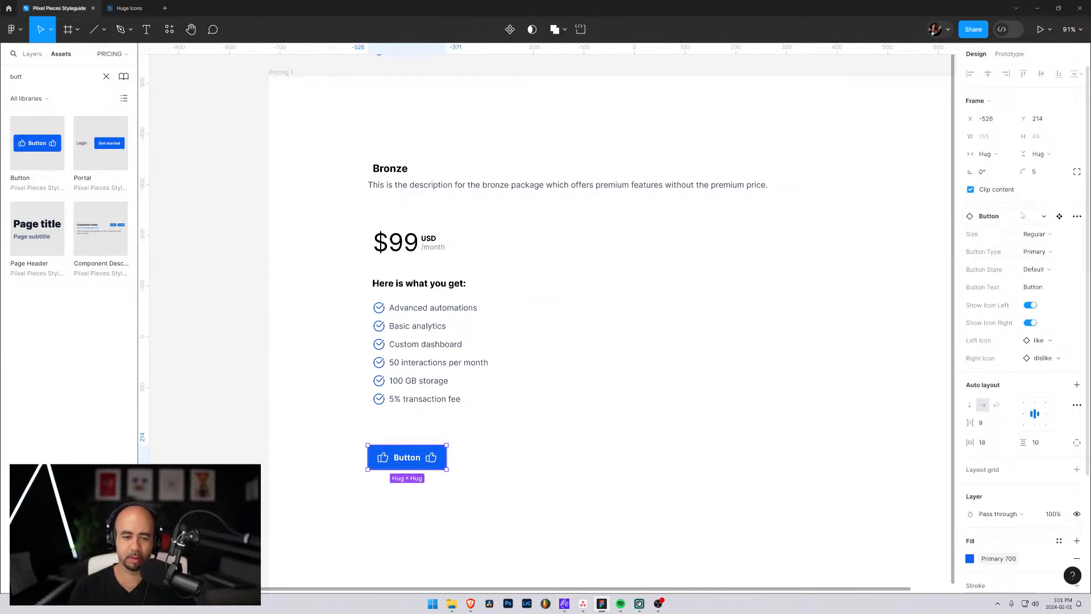
left_click(1032, 307)
left_click(1030, 323)
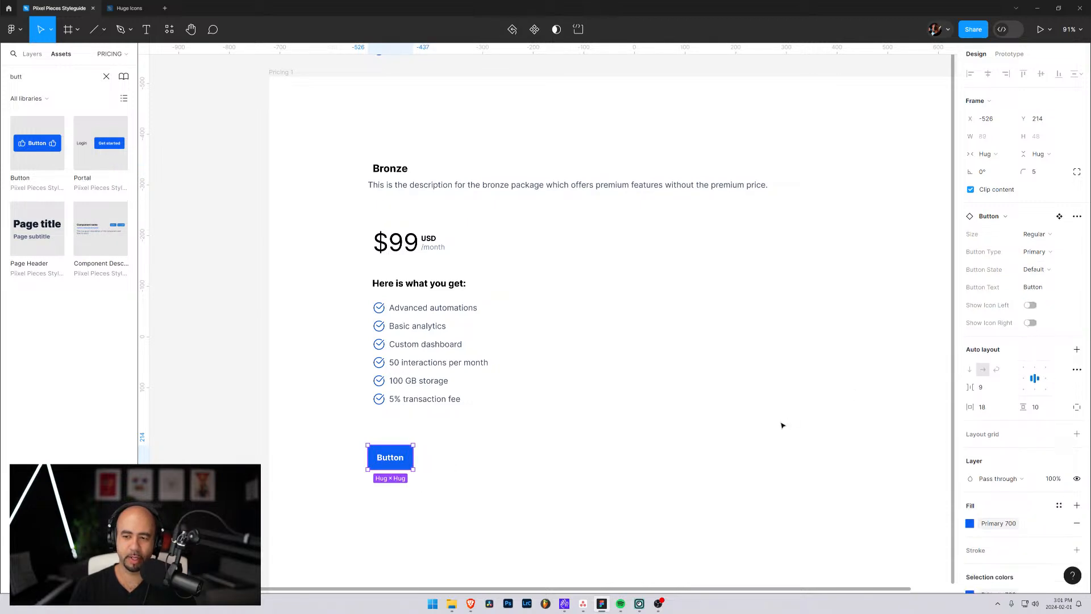
Set the button text to "Get started" and line the button up with the feature list's left edge at about X -516, Y 180
left_click(1048, 288)
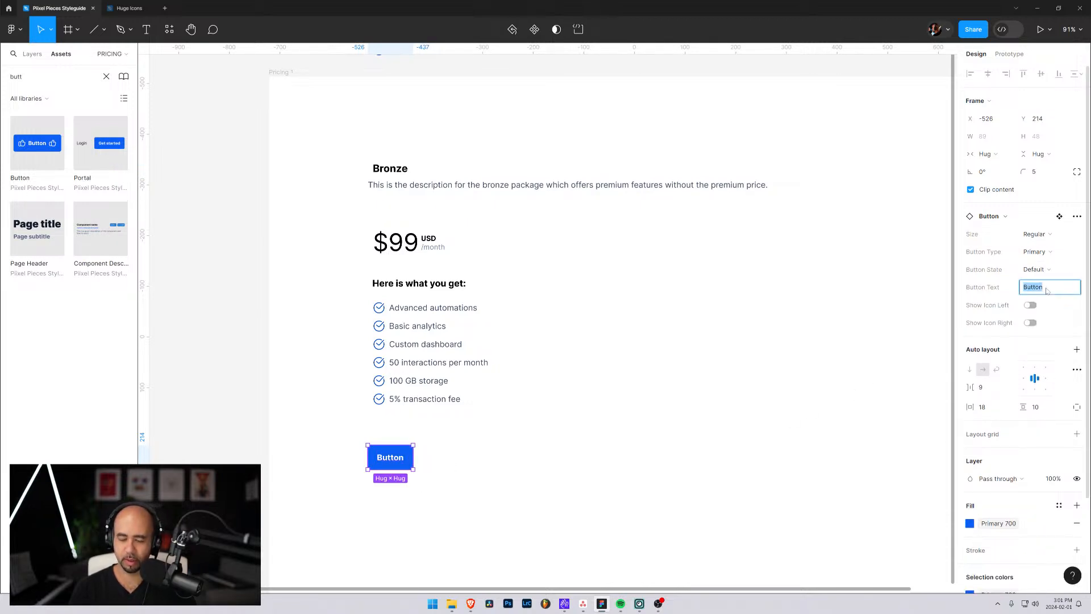
type("Get star")
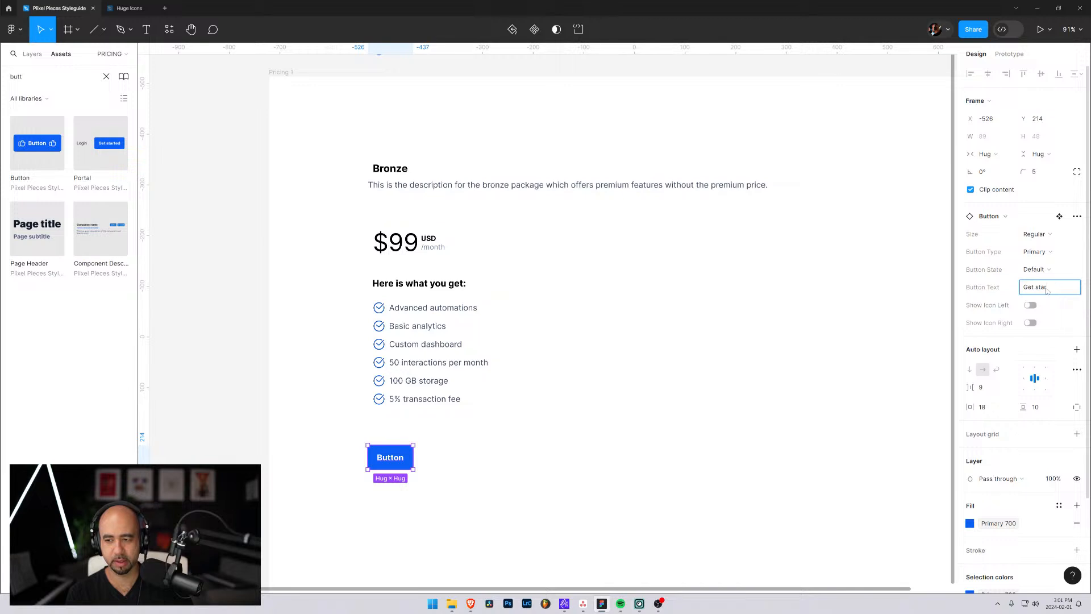
type("ted")
key("Tab")
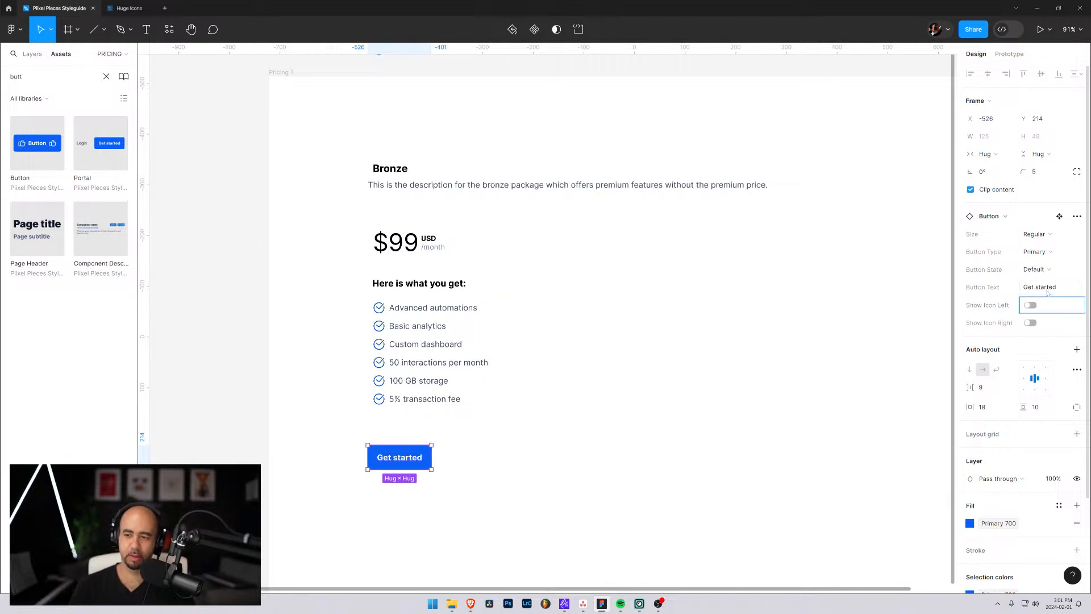
left_click(446, 455)
left_click_drag(399, 458, 408, 443)
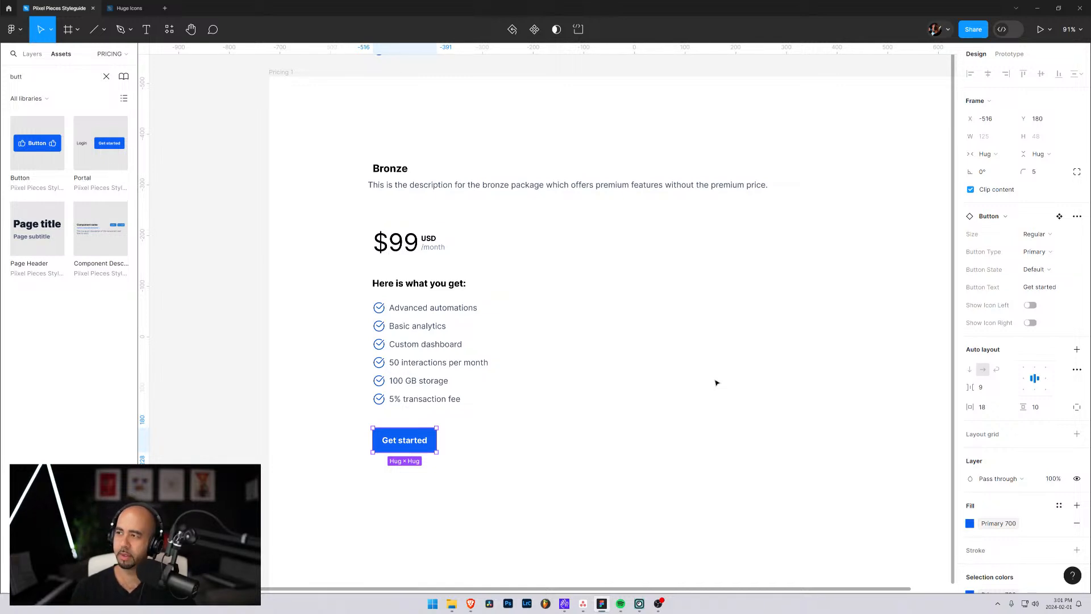
Move the Get started button's layer into the Pricing 1 frame
left_click(516, 188)
left_click(400, 172)
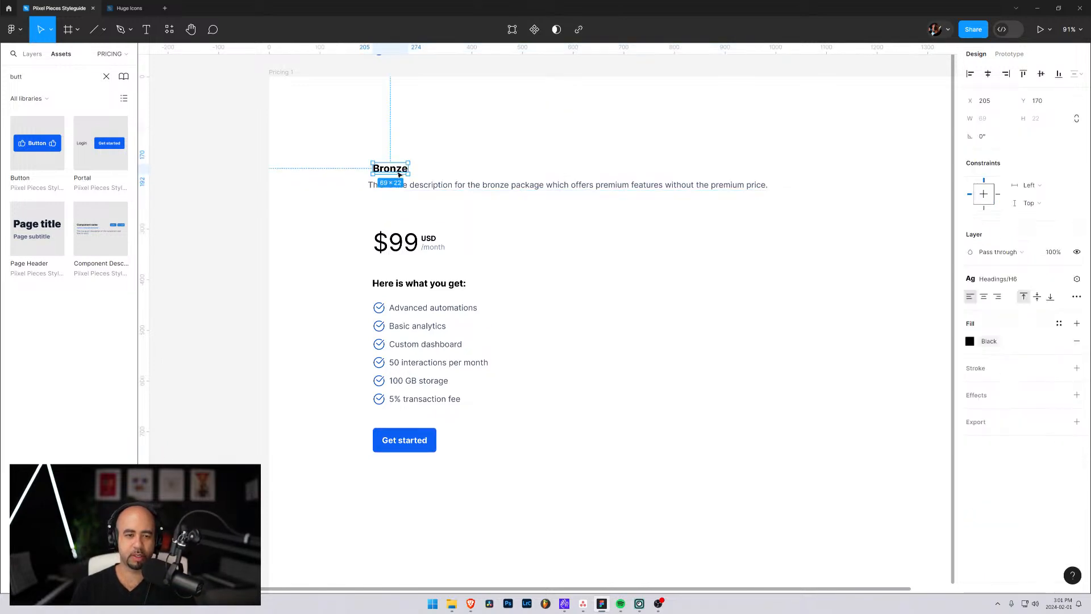
left_click(31, 54)
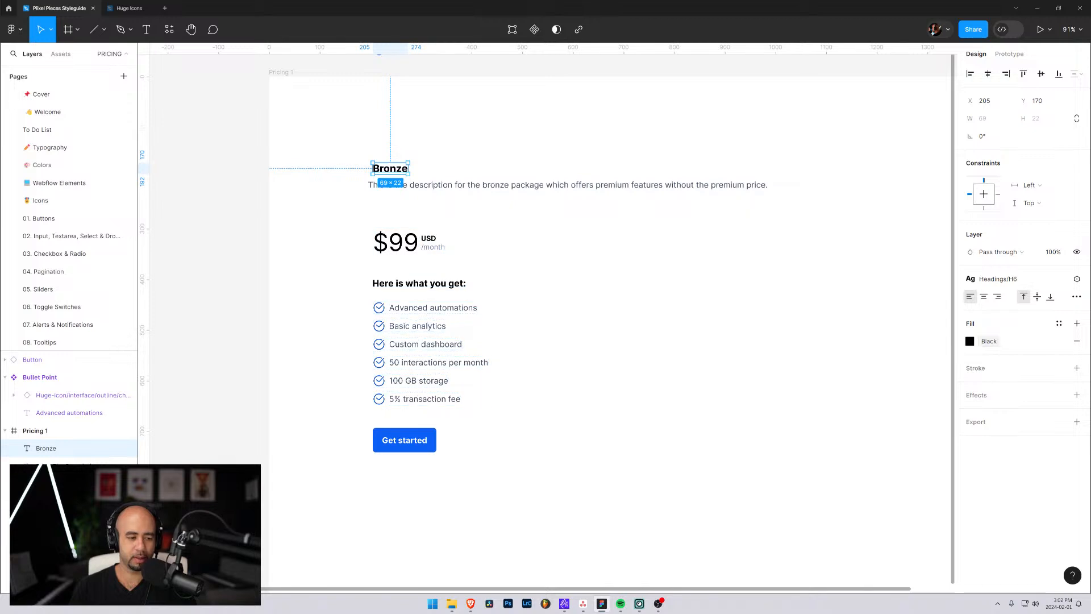
left_click(52, 518)
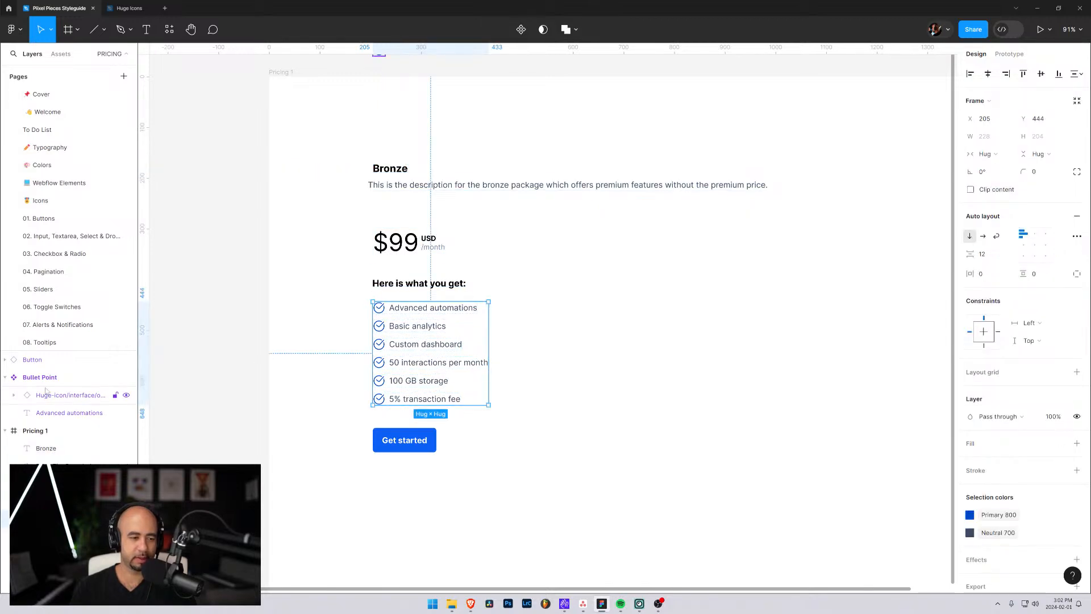
left_click(5, 359)
left_click(4, 359)
left_click(28, 362)
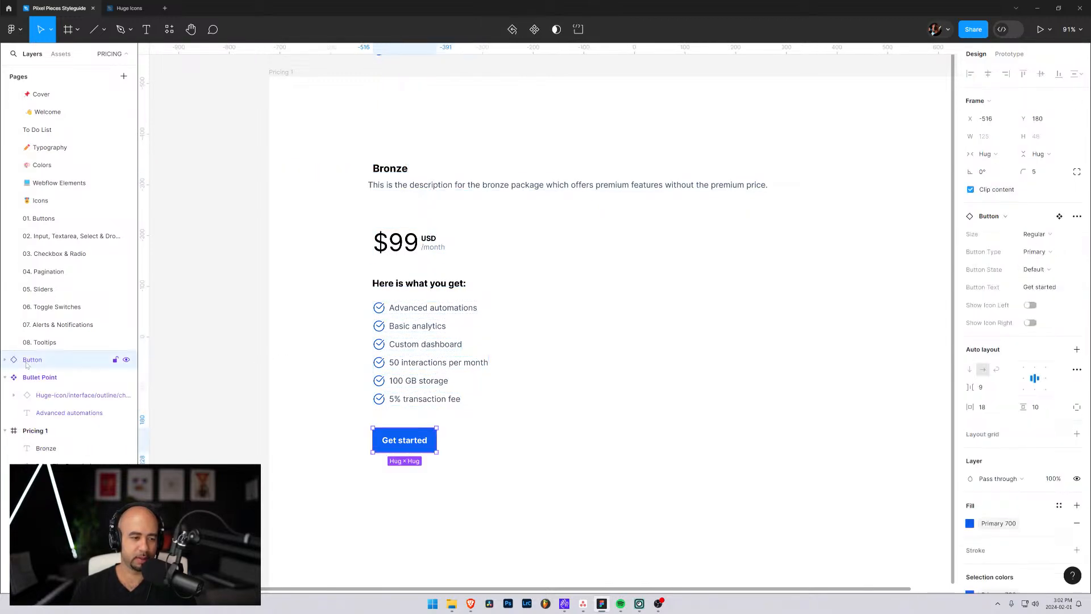
scroll(15, 437, "down", 1)
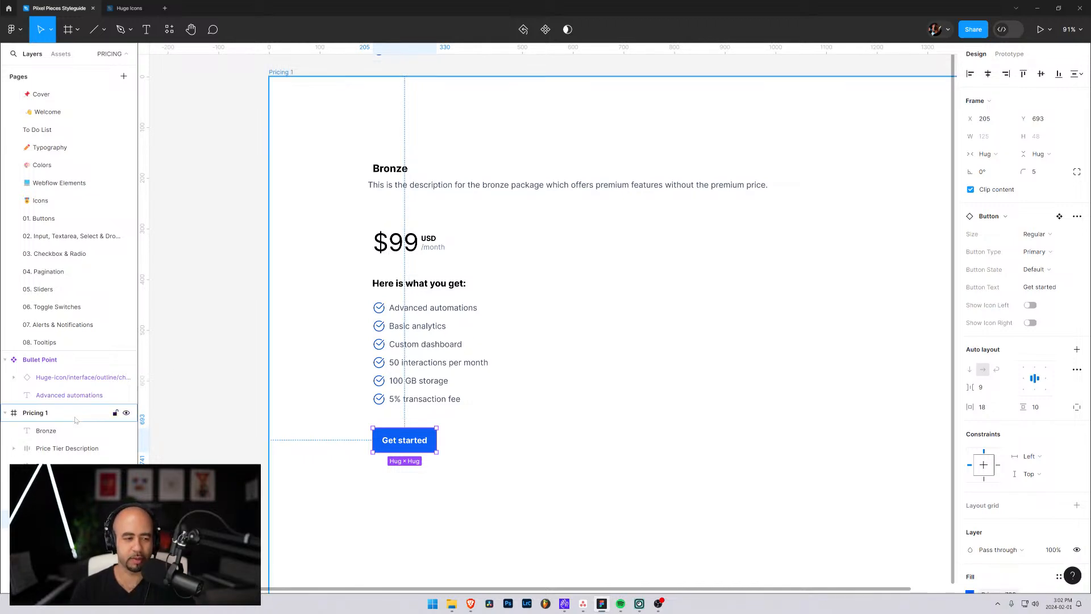
Wrap all the contents of Pricing 1 in a vertical auto layout frame and name it "Price Tier"
key("ctrl+a")
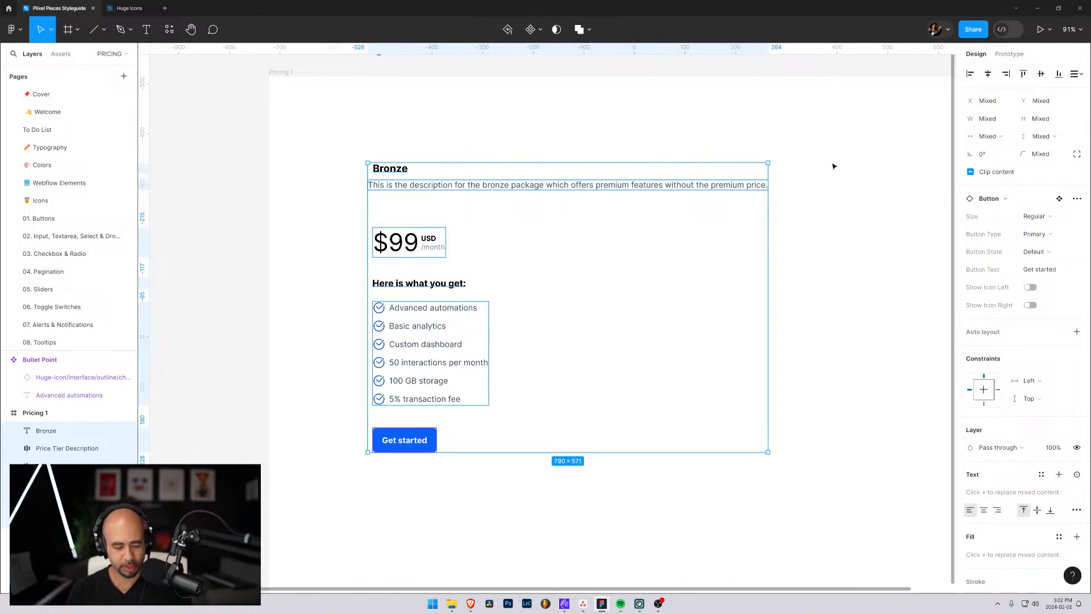
key("shift+a")
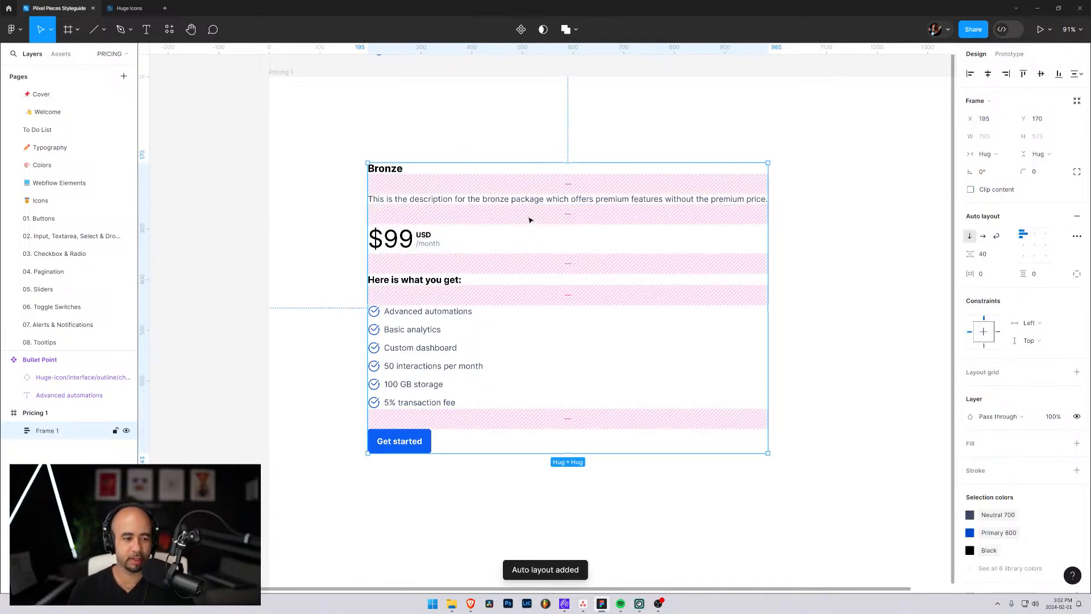
double_click(49, 431)
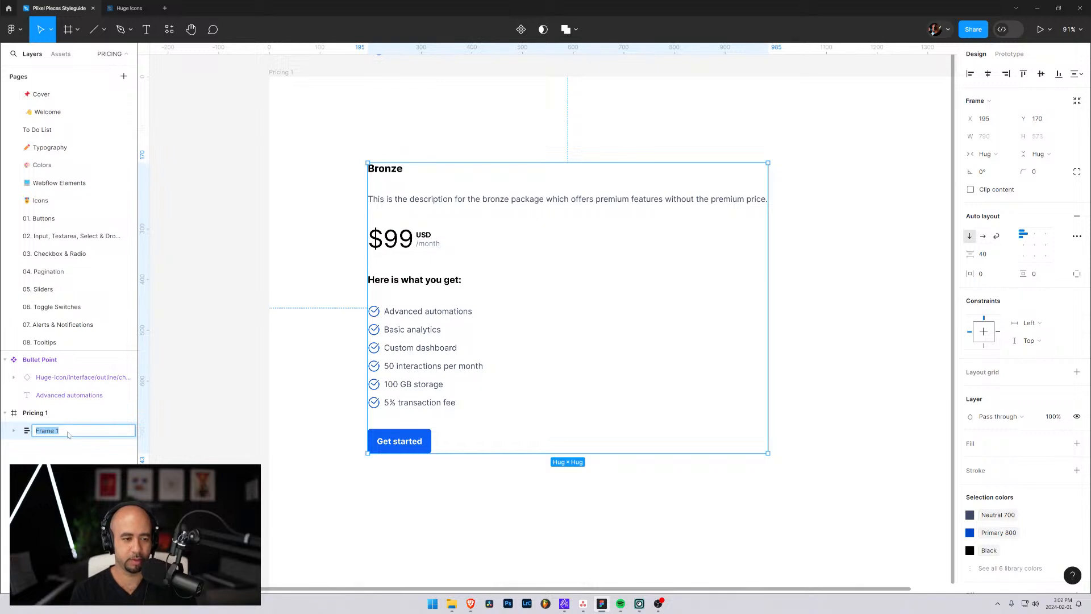
type("Pricing Tie")
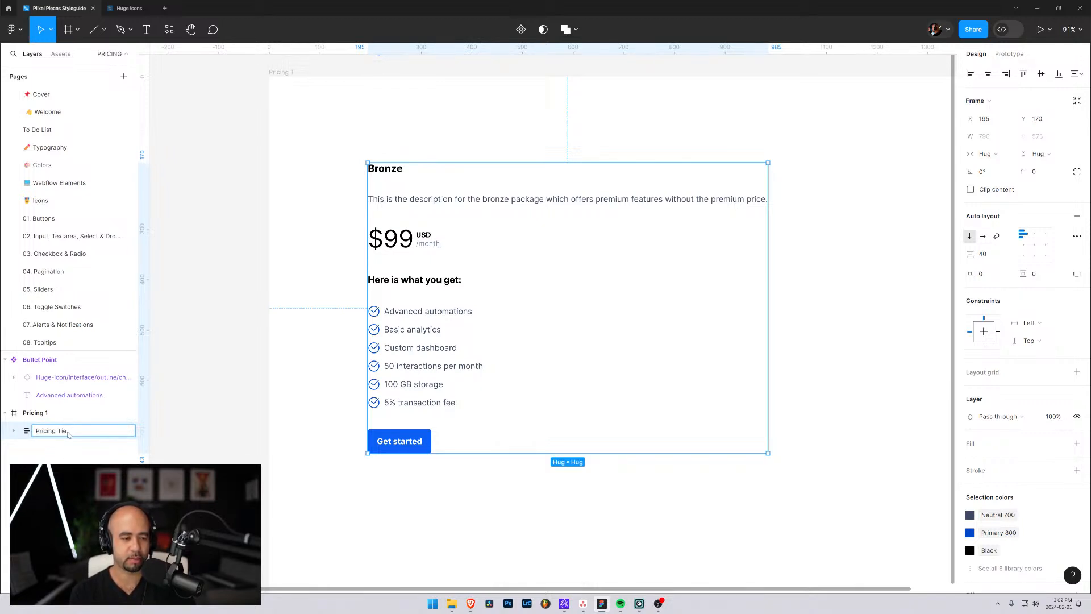
key("BackSpace")
key("BackSpace")
key("BackSpace")
key("BackSpace")
key("BackSpace")
key("Return")
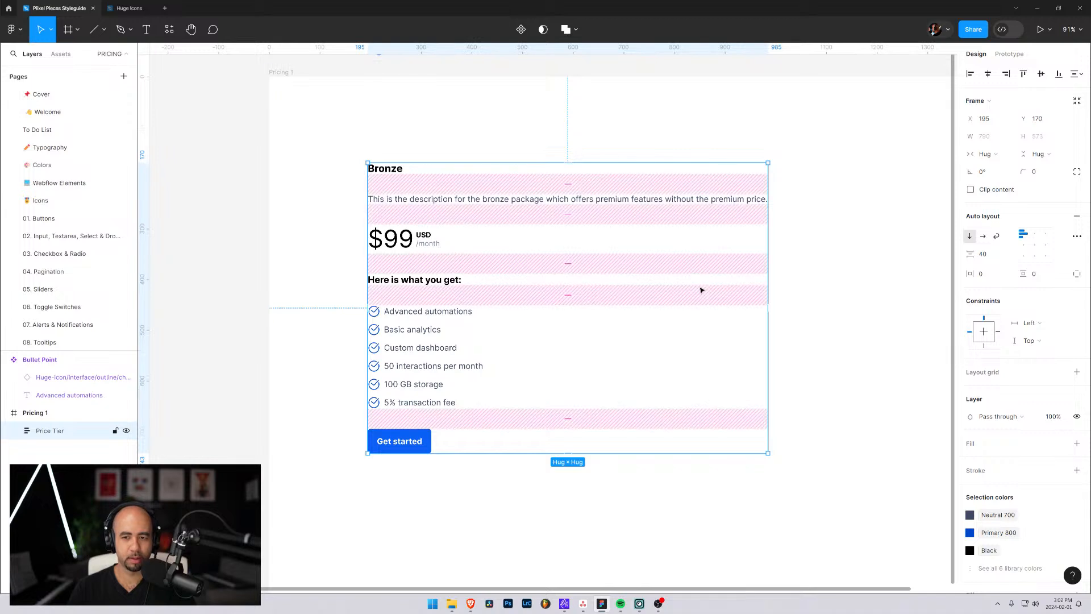
Narrow the Price Tier frame to about 206 wide and select its Price Tier Description layer
left_click_drag(768, 302, 471, 303)
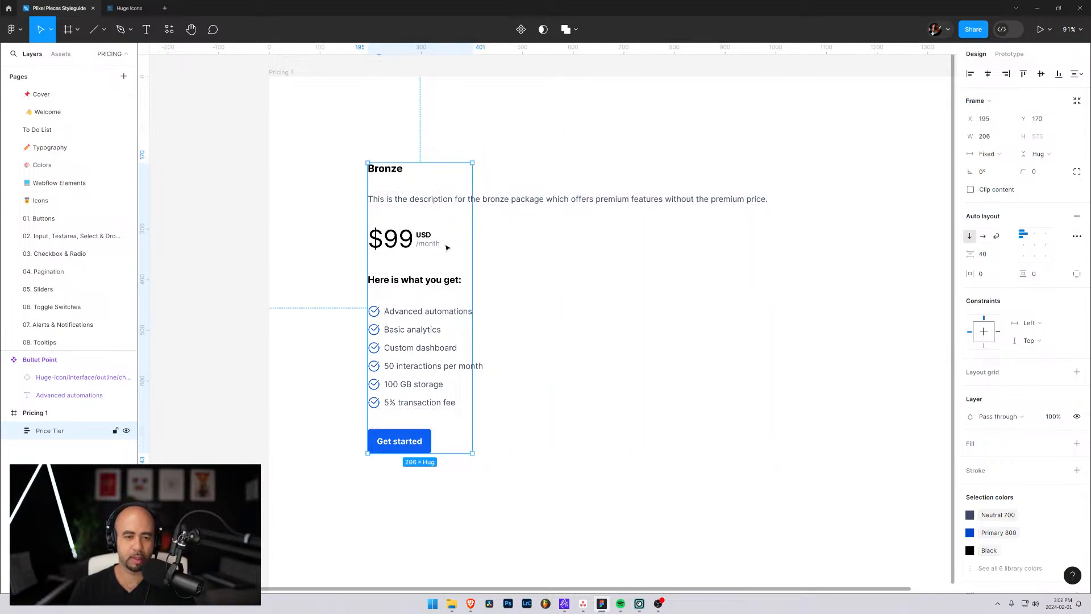
left_click(13, 431)
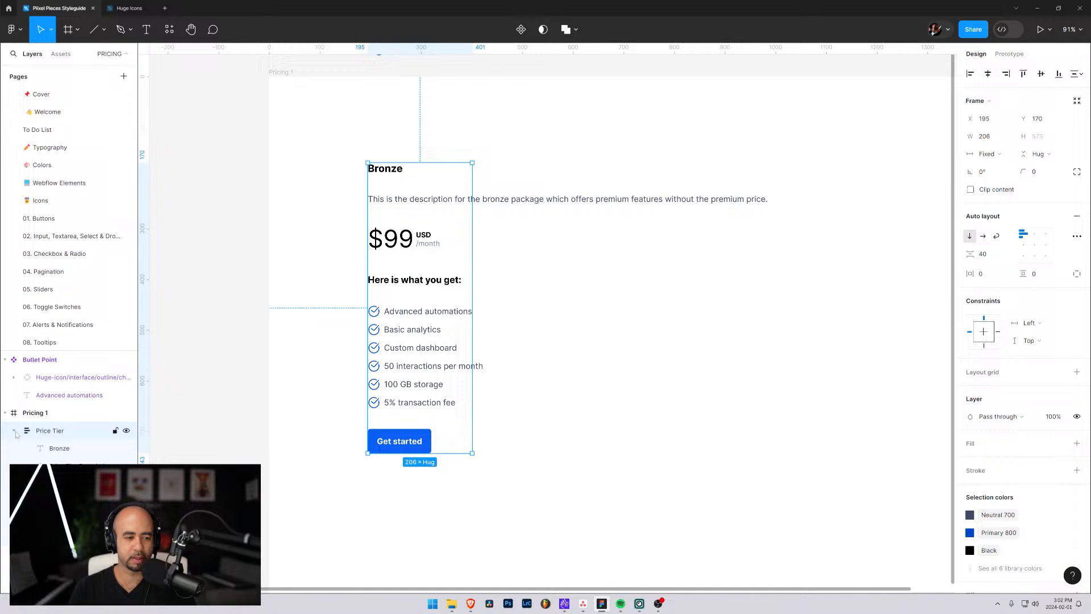
left_click(57, 448)
left_click(57, 463)
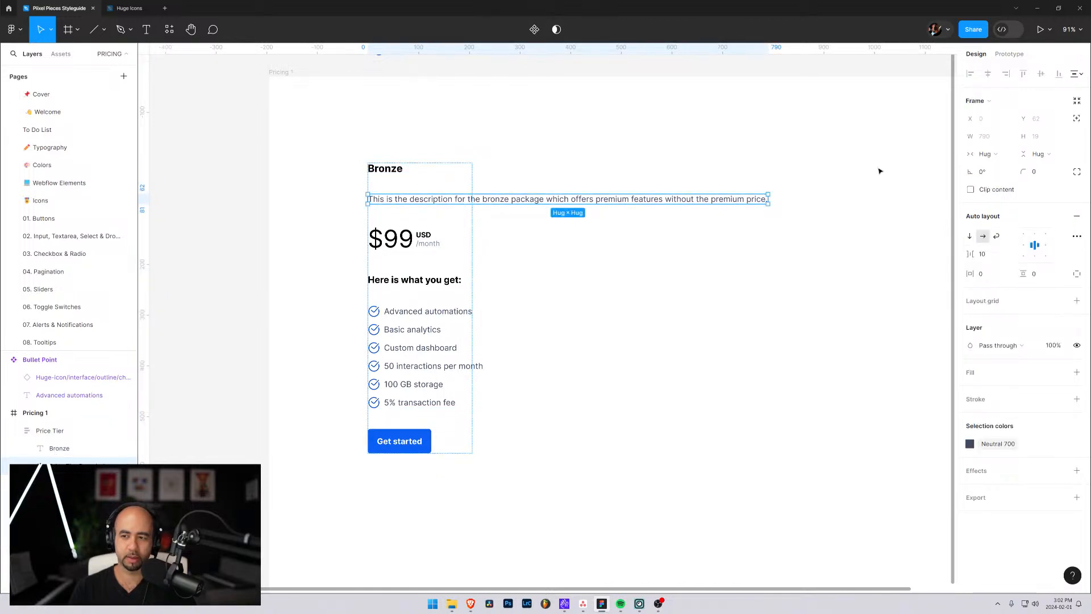
Try a Fill container width on the Price Tier Description frame and on its inner text, undoing each attempt
left_click(988, 154)
left_click(996, 170)
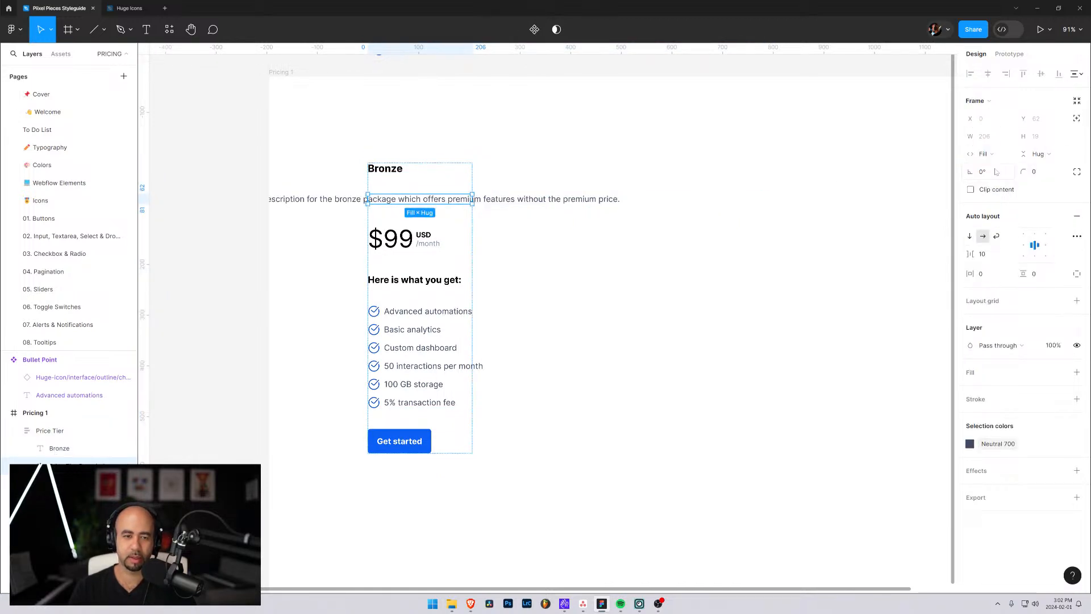
key("ctrl+z")
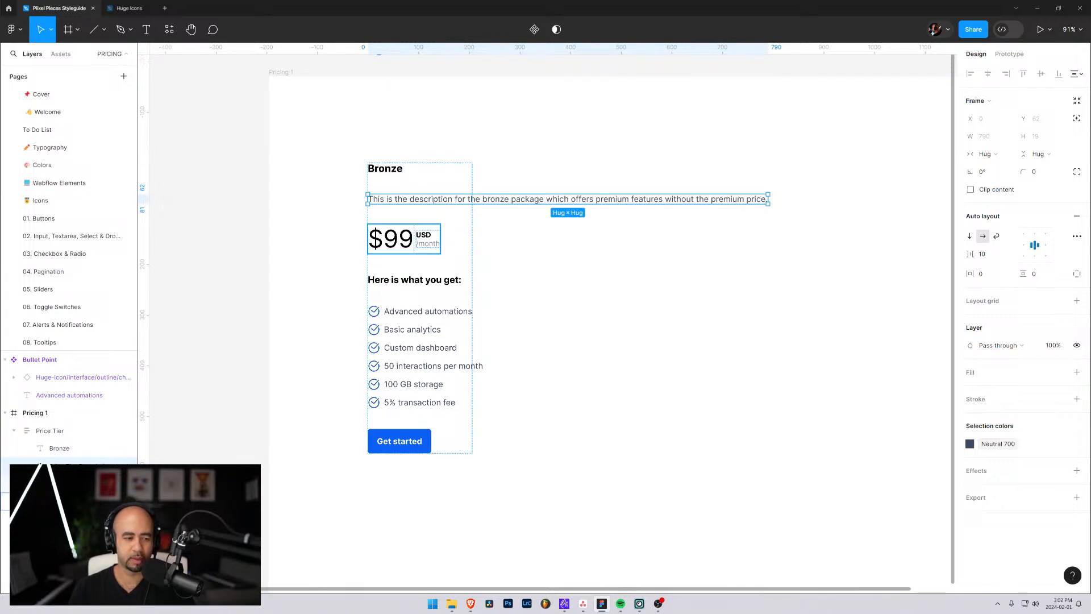
key("Return")
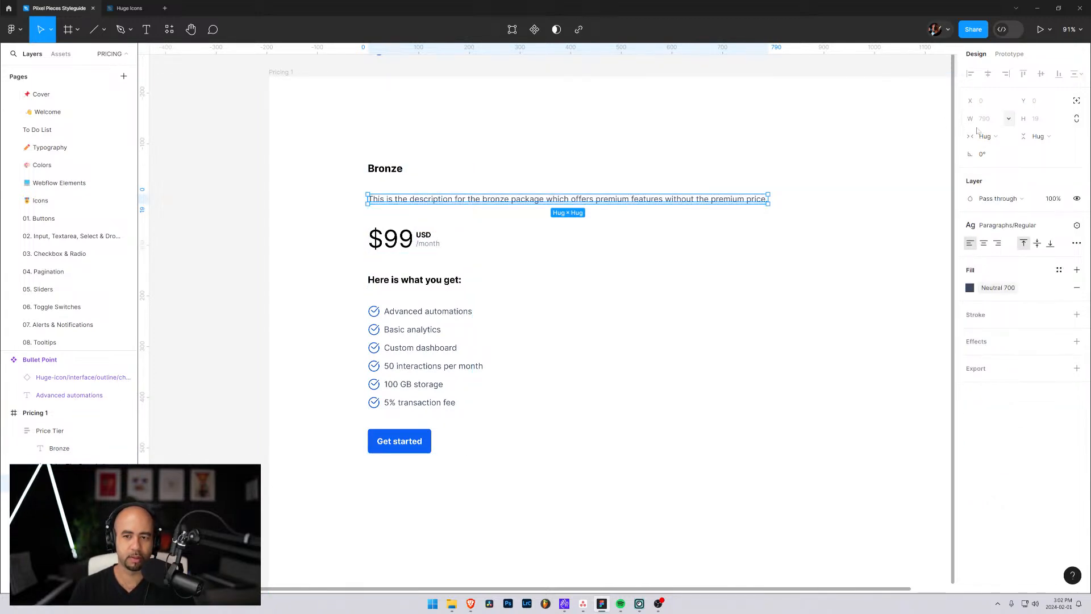
left_click(989, 136)
left_click(1007, 151)
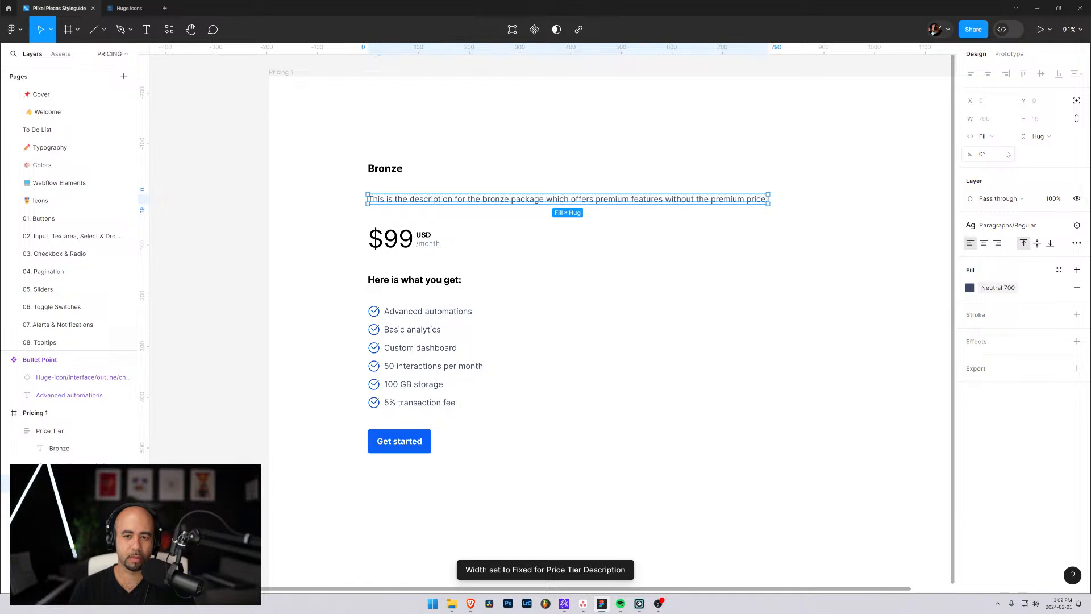
key("ctrl+z")
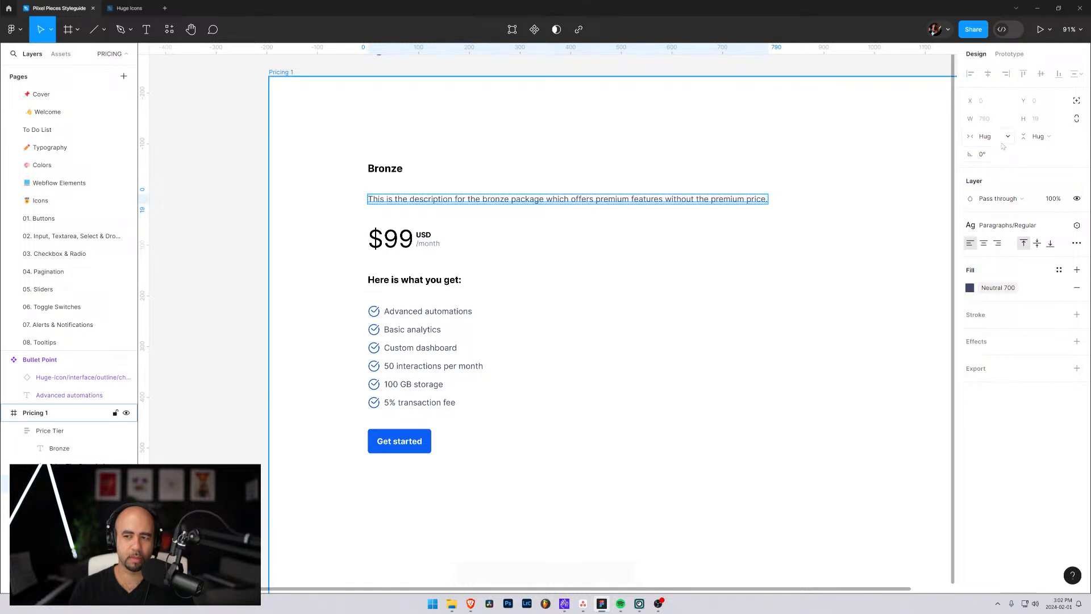
key("shift+Return")
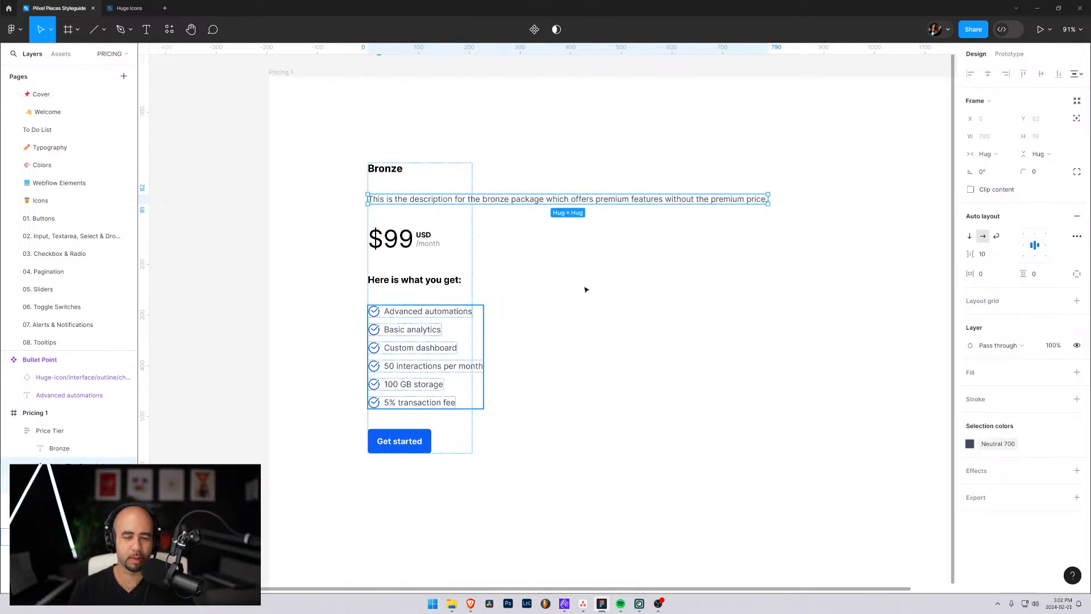
Set the width of both the Price Tier Description frame and its inner text to Fill container
left_click(1008, 156)
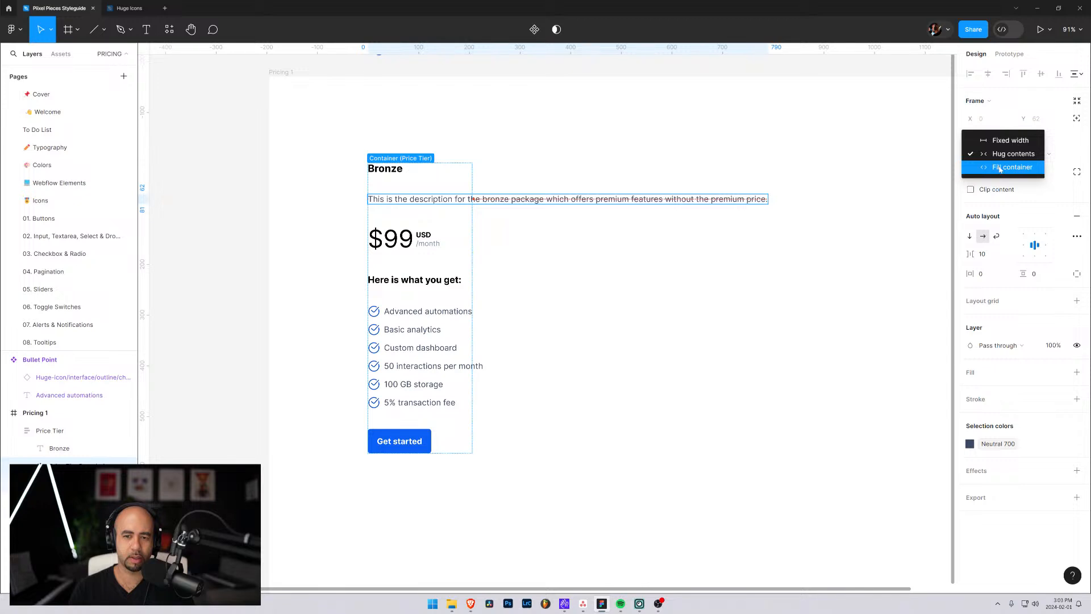
left_click(1000, 167)
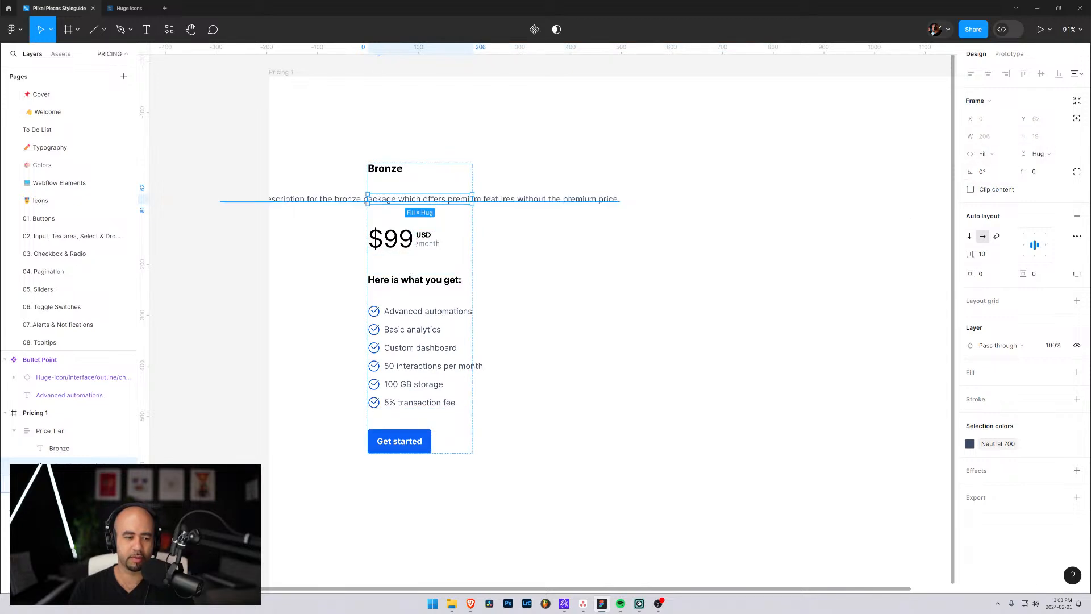
key("Return")
left_click(1004, 138)
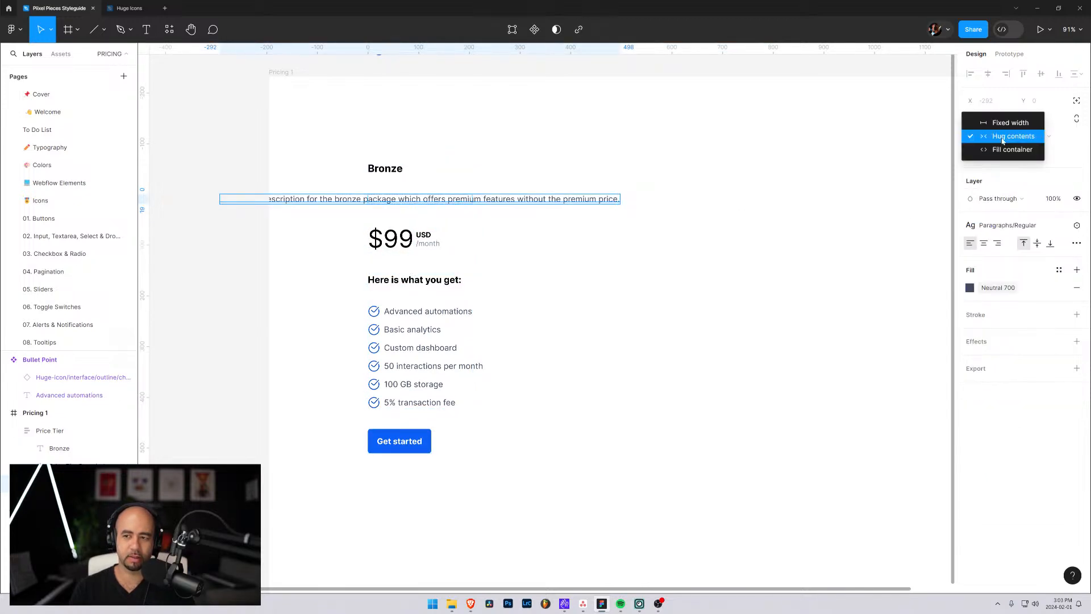
left_click(1003, 149)
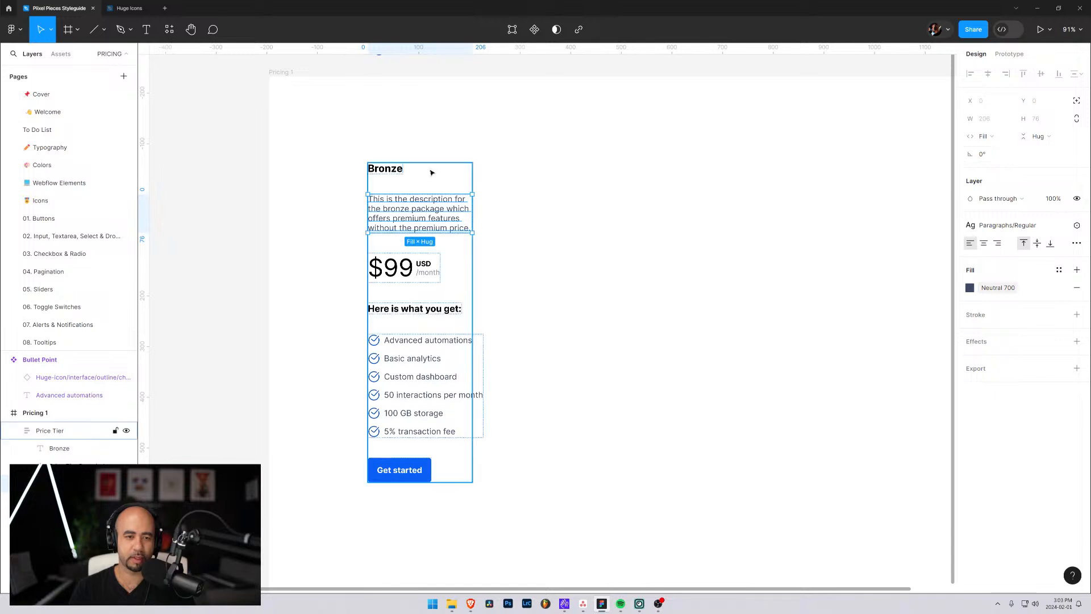
Set the width of the "Advanced automations" bullet point in the feature list to Fill container
left_click(398, 186)
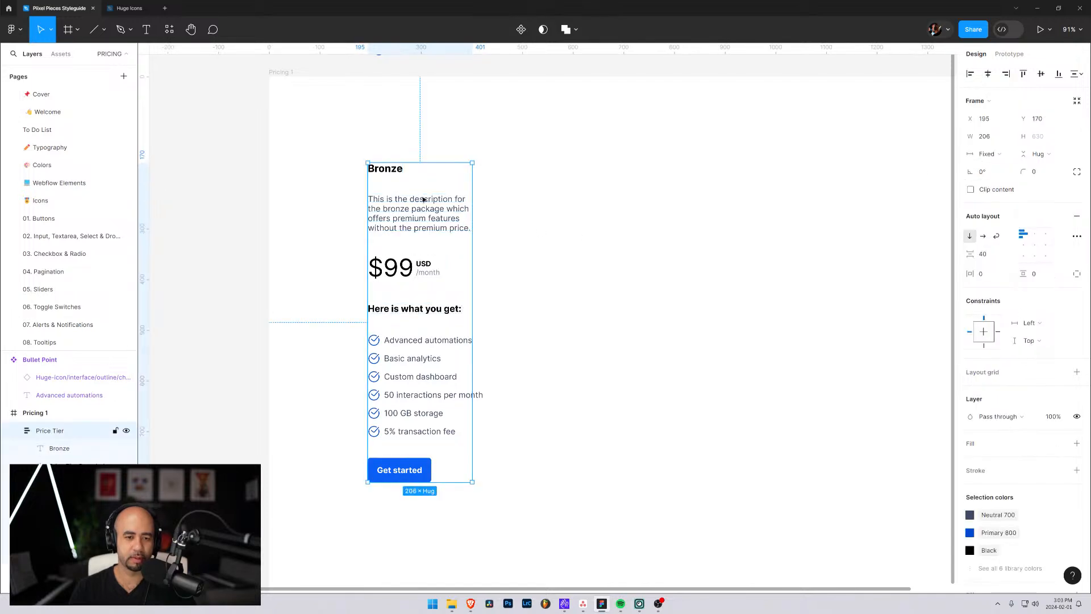
left_click(415, 343)
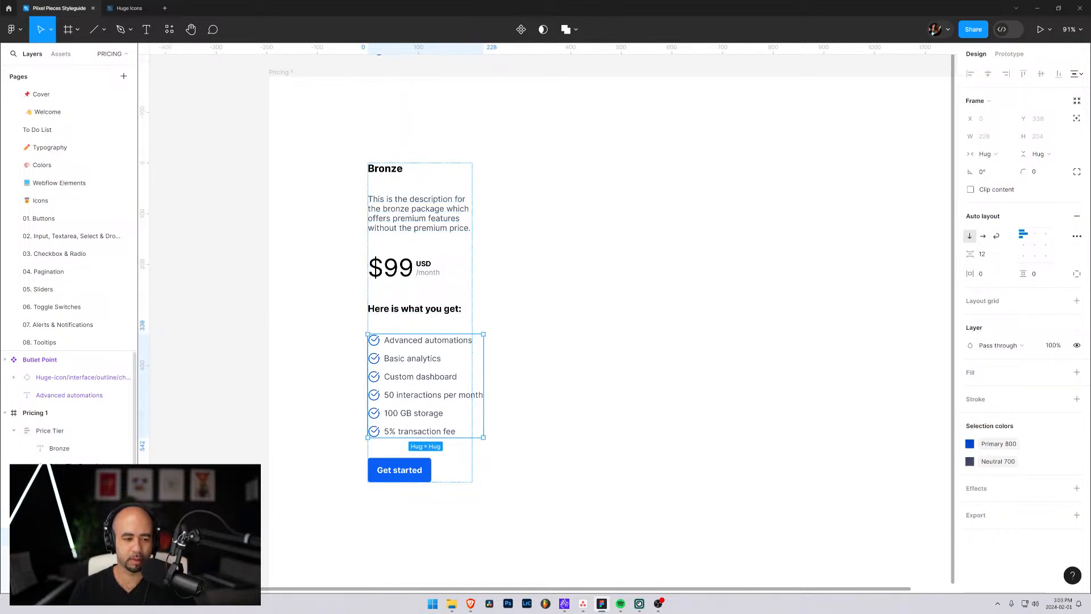
double_click(419, 340)
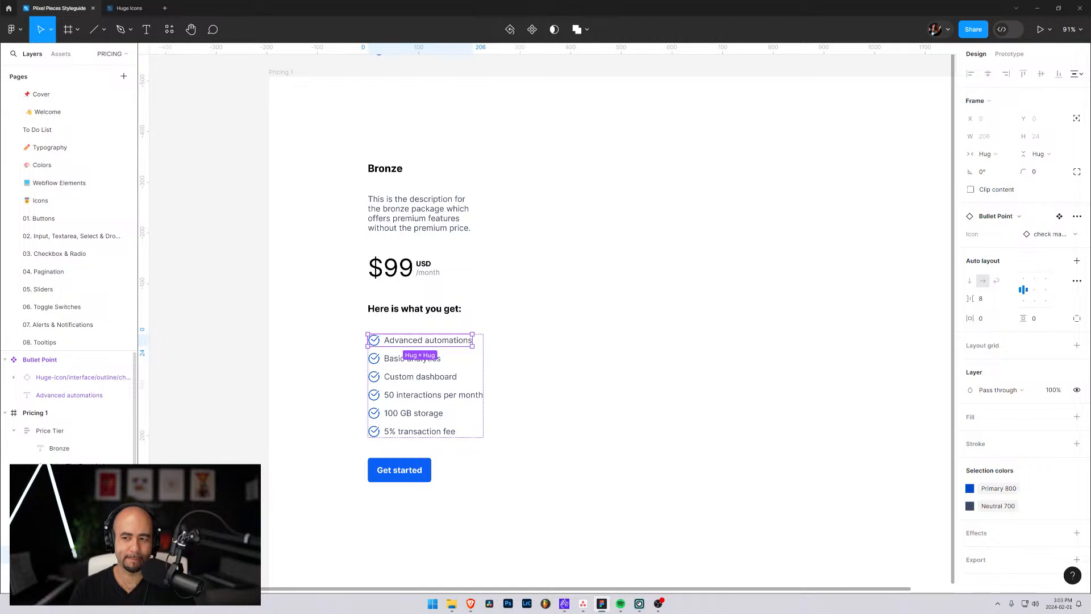
left_click(996, 154)
left_click(1002, 169)
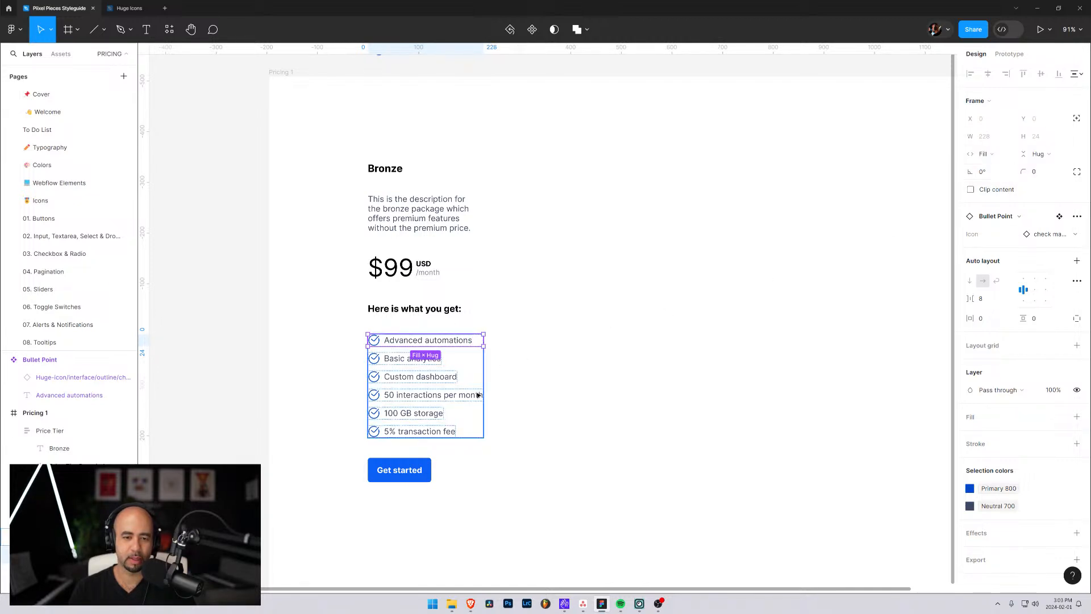
left_click(456, 273)
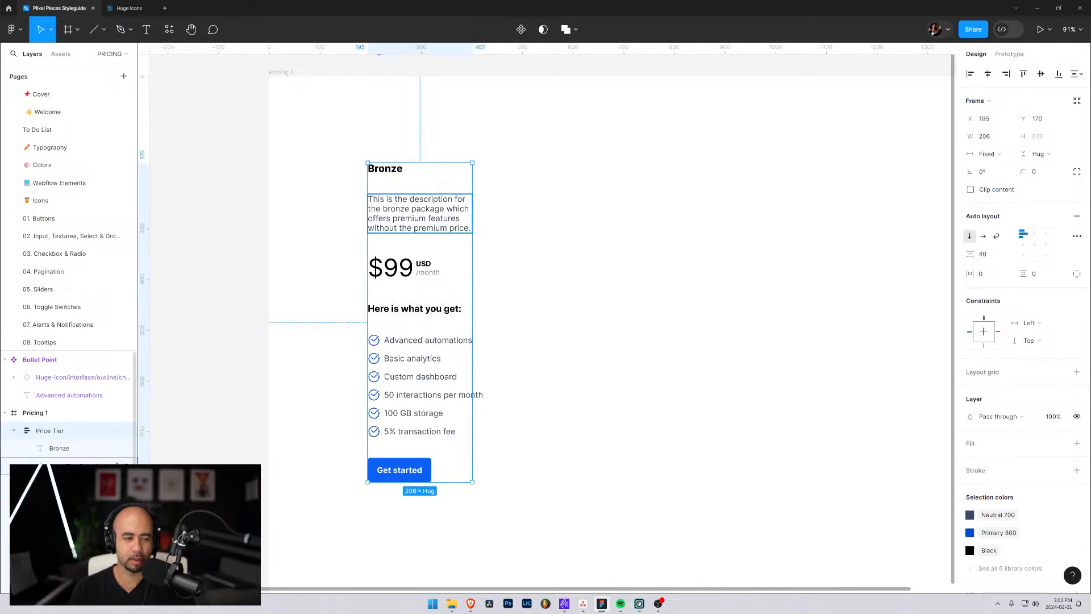
Try a Fill container width on the Pricing Features list and on its "50 interactions per month" bullet point
left_click(433, 356)
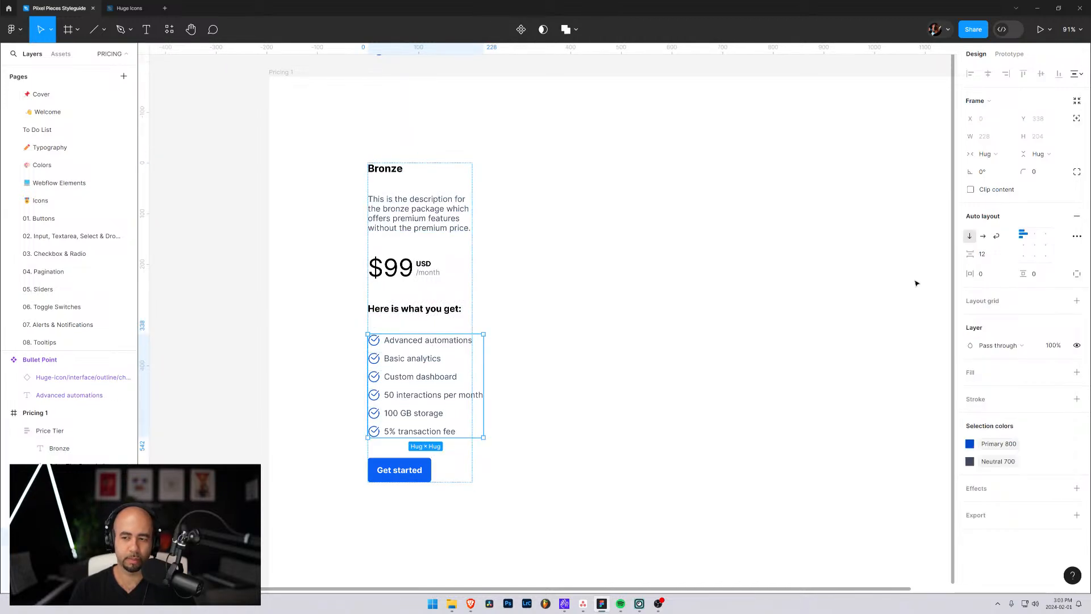
left_click(989, 154)
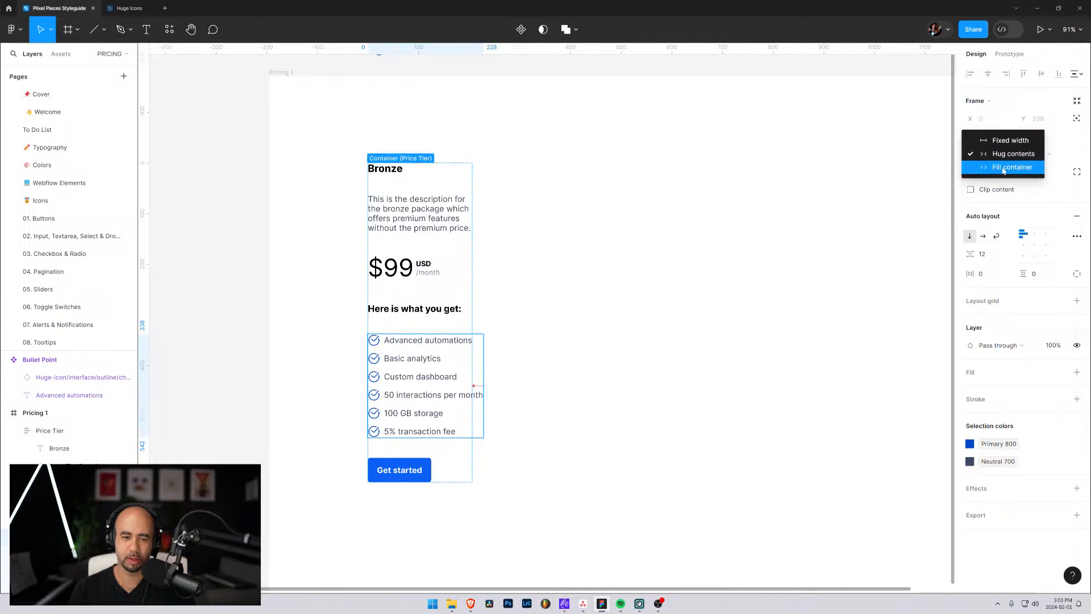
left_click(1004, 168)
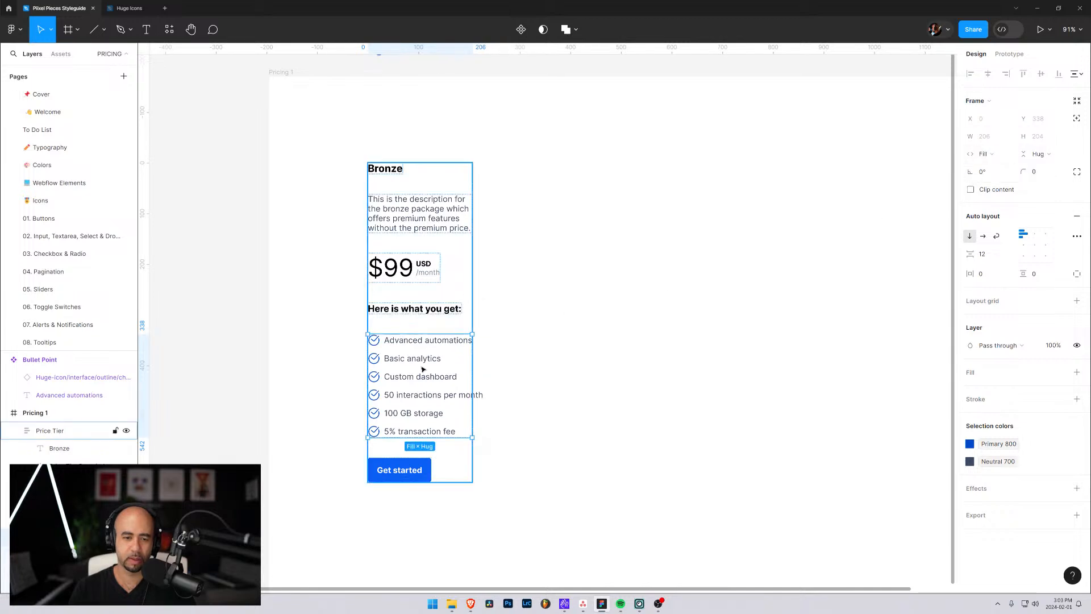
double_click(408, 403)
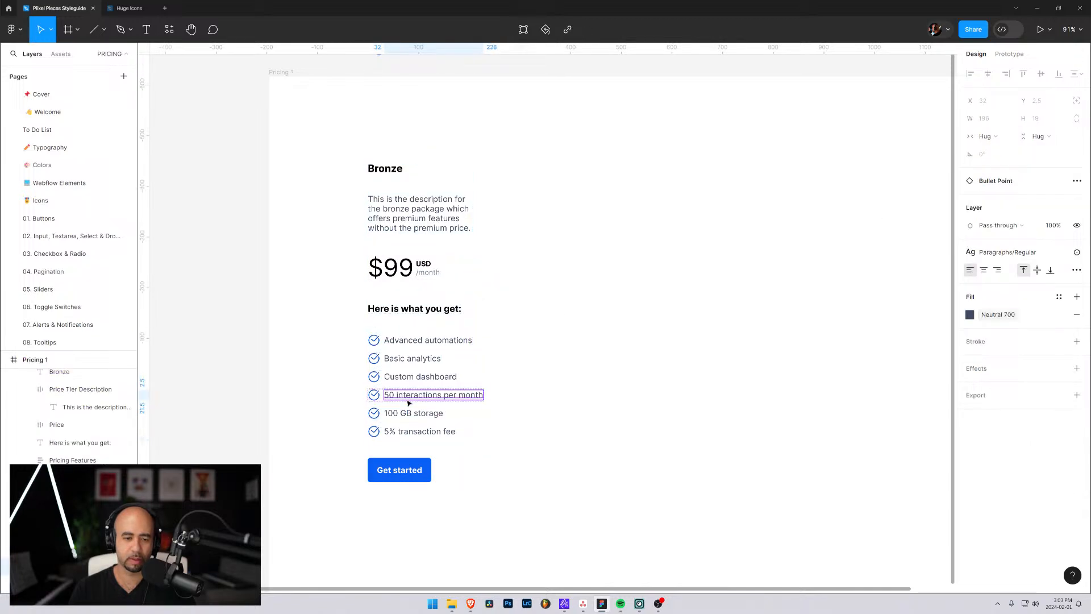
left_click(380, 401)
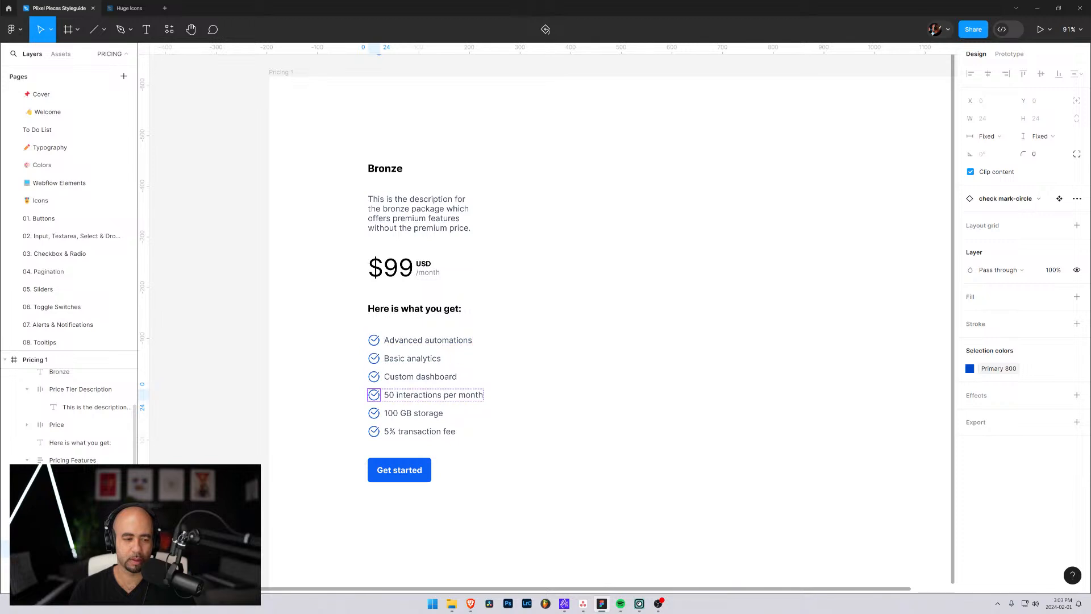
key("shift+Return")
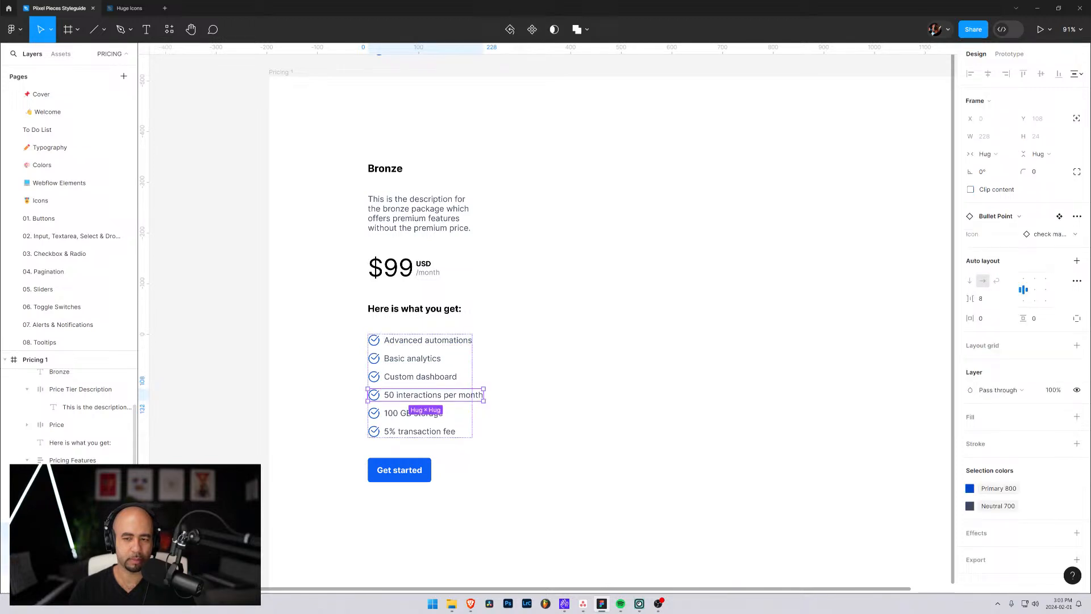
left_click(985, 154)
left_click(999, 166)
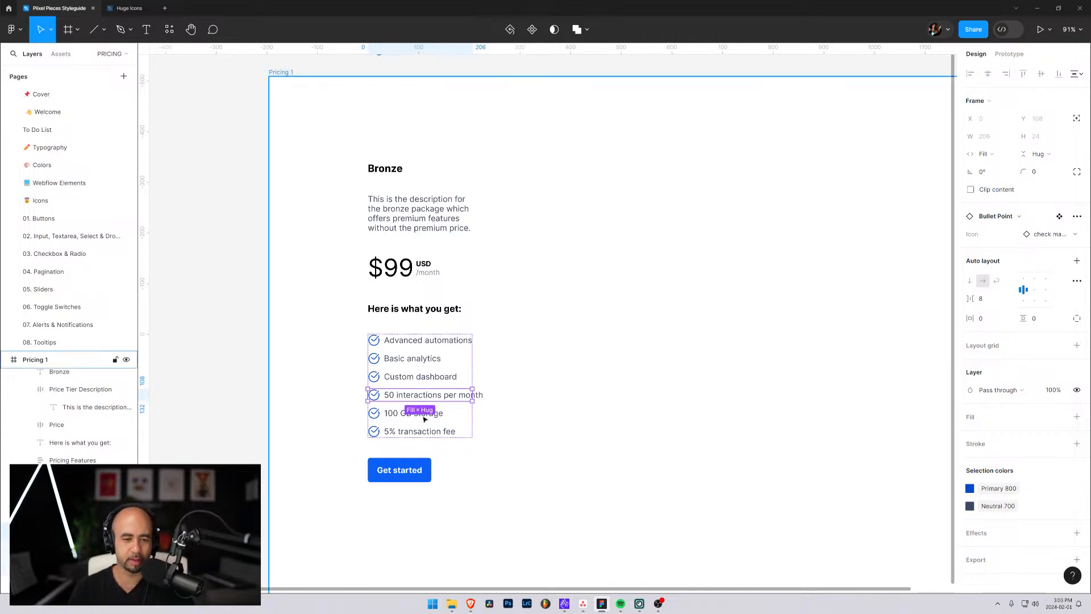
Undo the Fill container width changes on the feature list and its bullet points
key("ctrl+z")
key("ctrl+z")
key("ctrl+z")
key("ctrl+z")
key("ctrl+z")
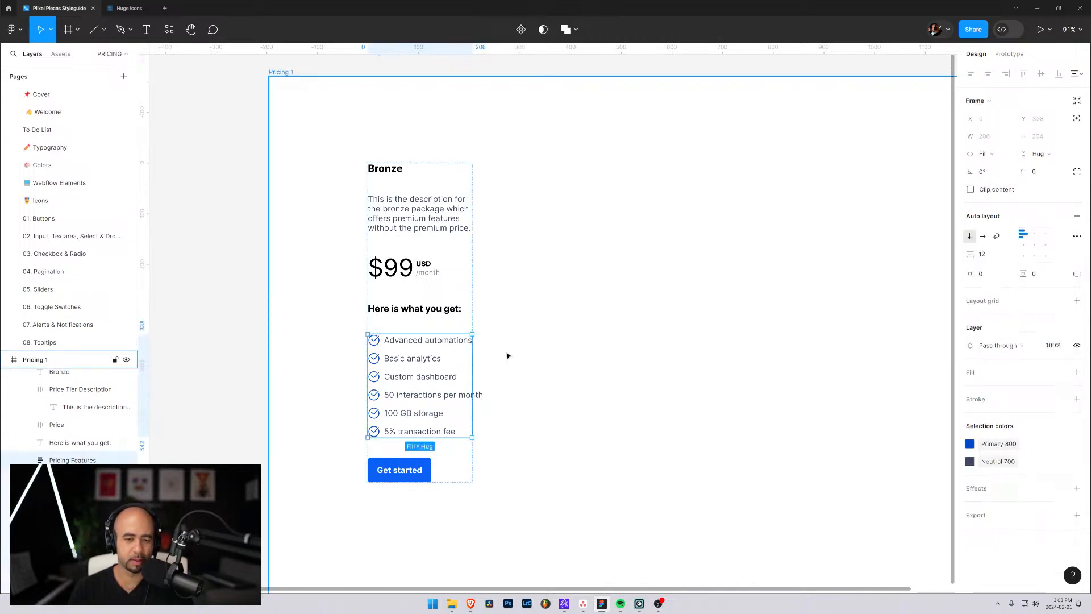
key("ctrl+z")
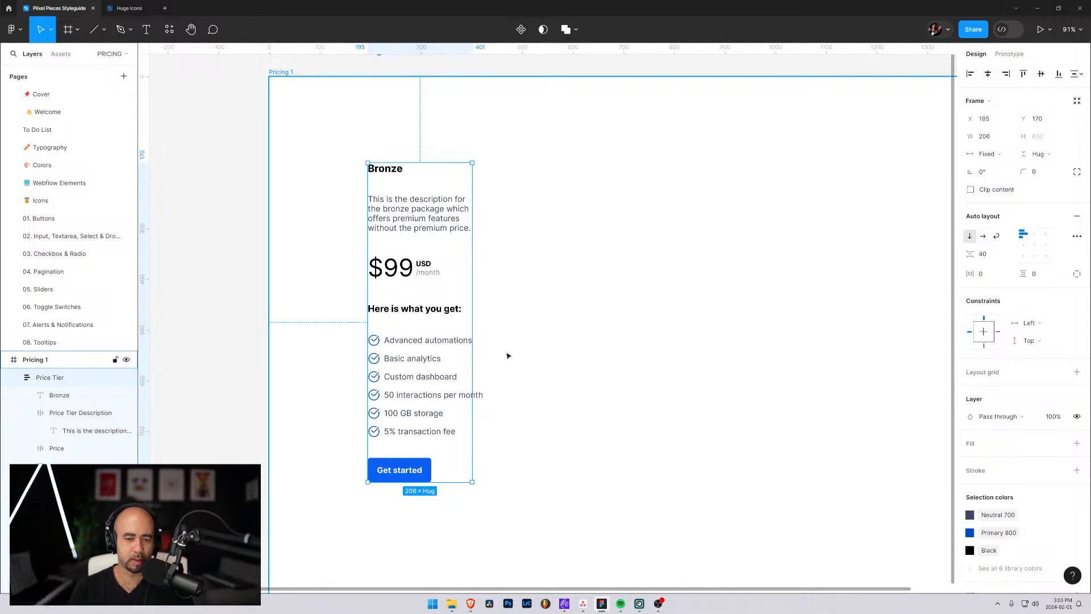
key("ctrl+z")
key("ctrl+z")
key("ctrl+z")
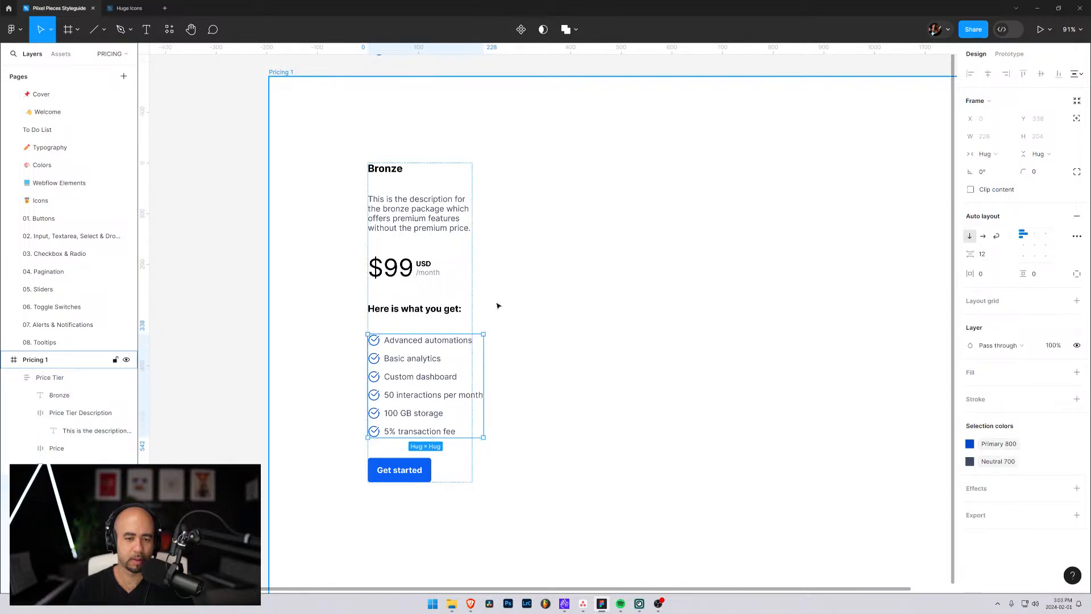
key("ctrl+z")
key("ctrl+z")
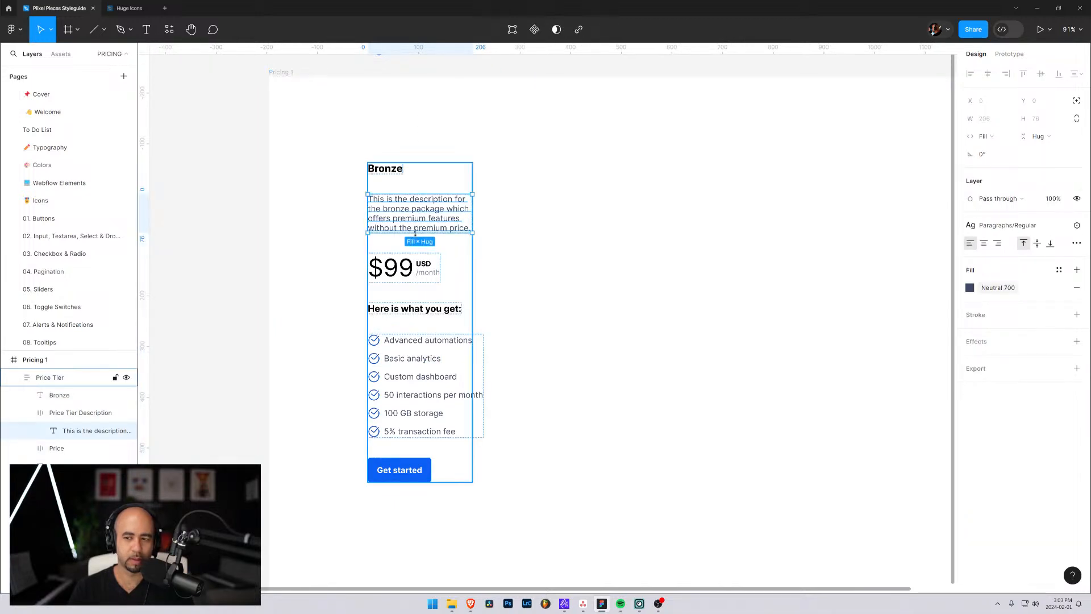
Widen the Price Tier frame and set its width to exactly 300
left_click(396, 235)
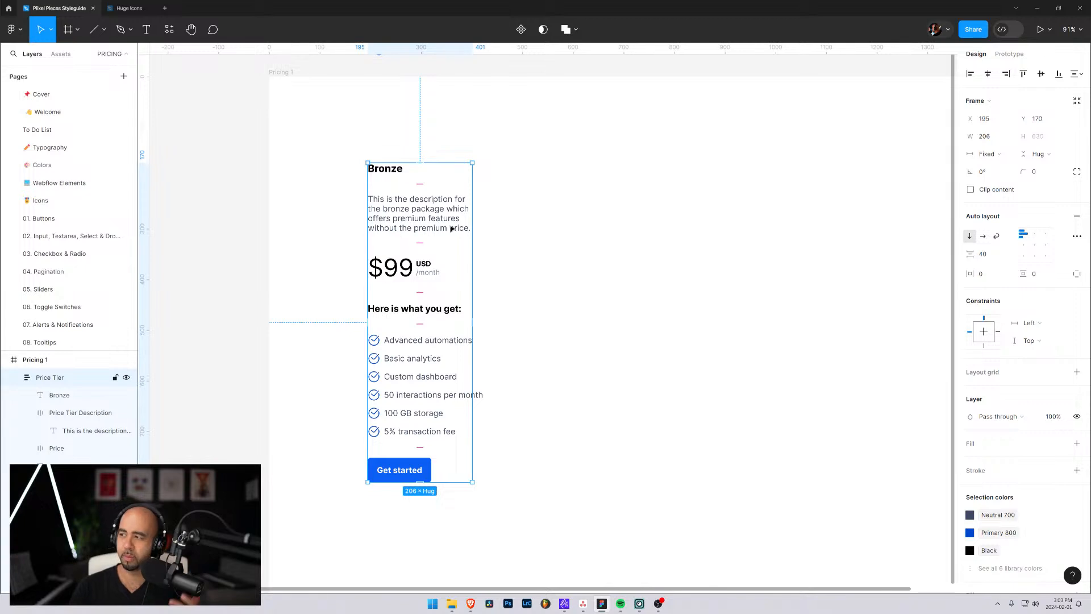
left_click_drag(472, 256, 525, 278)
left_click(987, 137)
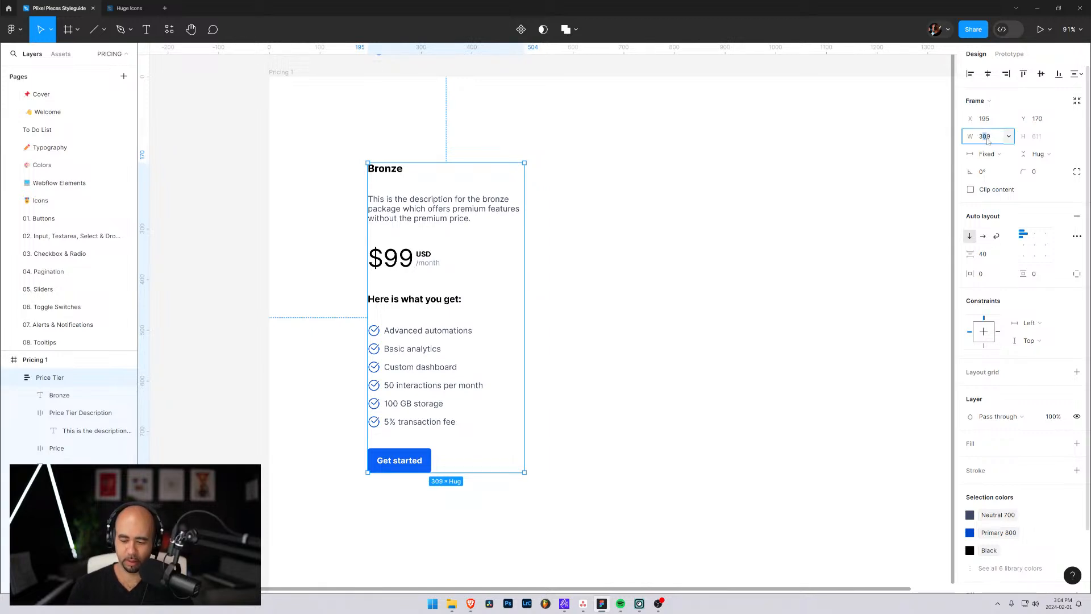
type("300")
key("Return")
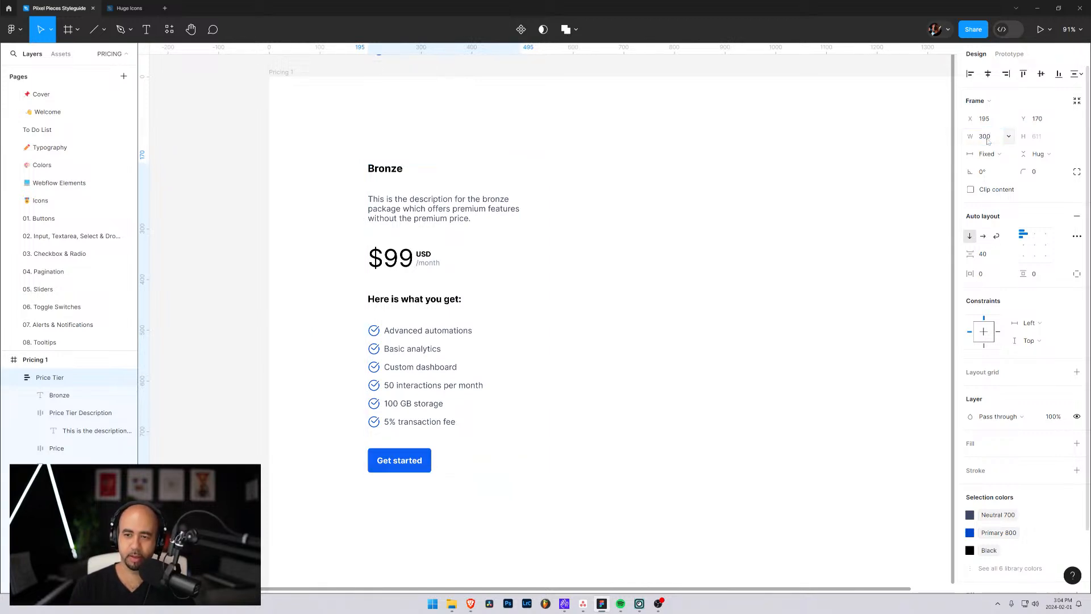
left_click(638, 285)
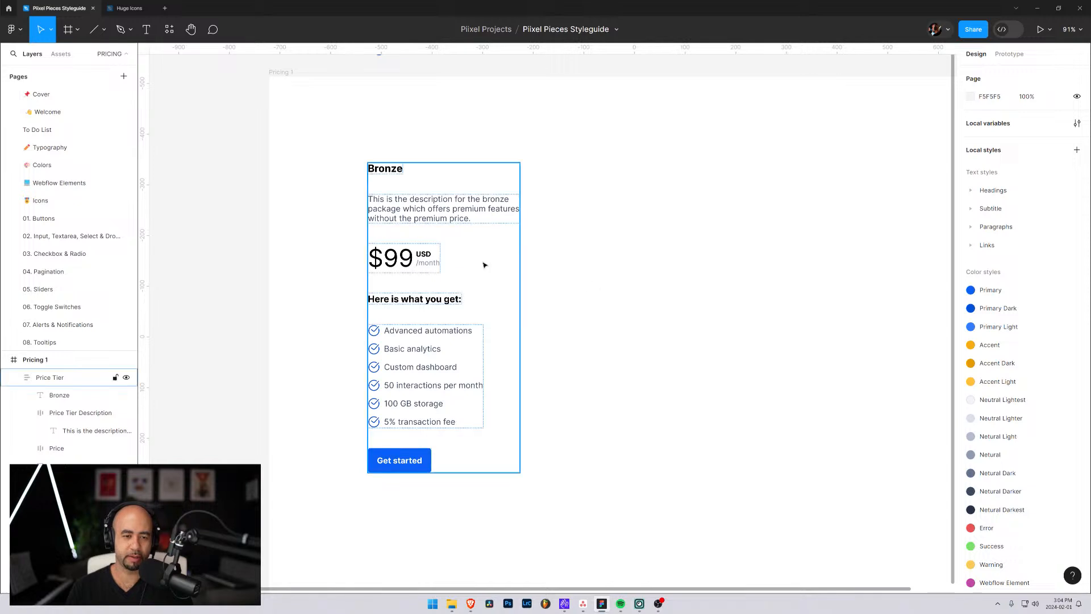
Collapse the Price Tier layer and set the frame's horizontal and vertical padding to 24
left_click(460, 248)
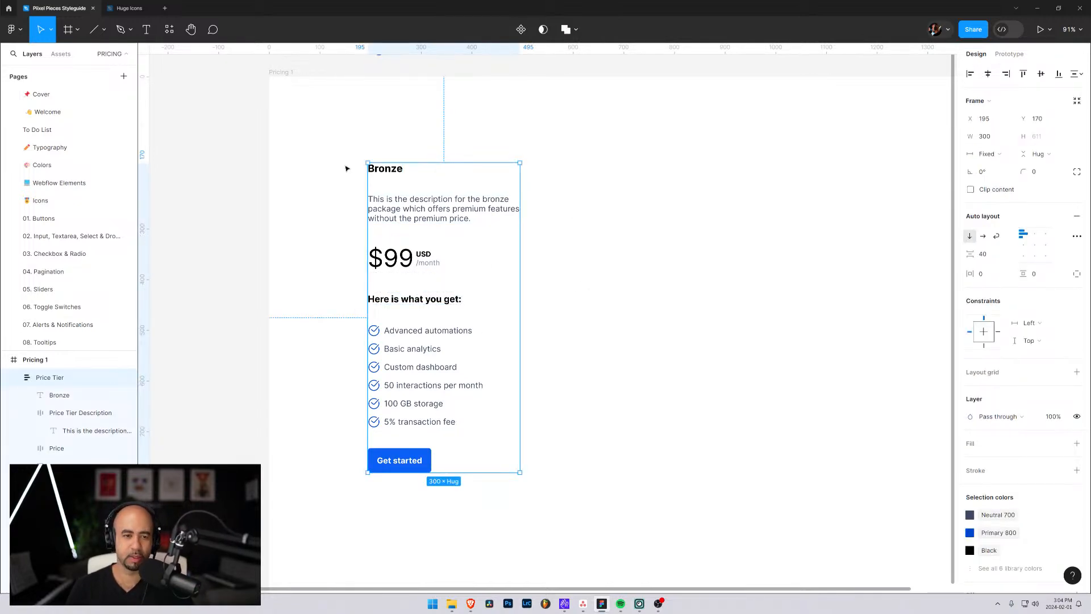
left_click(391, 170)
left_click(50, 378)
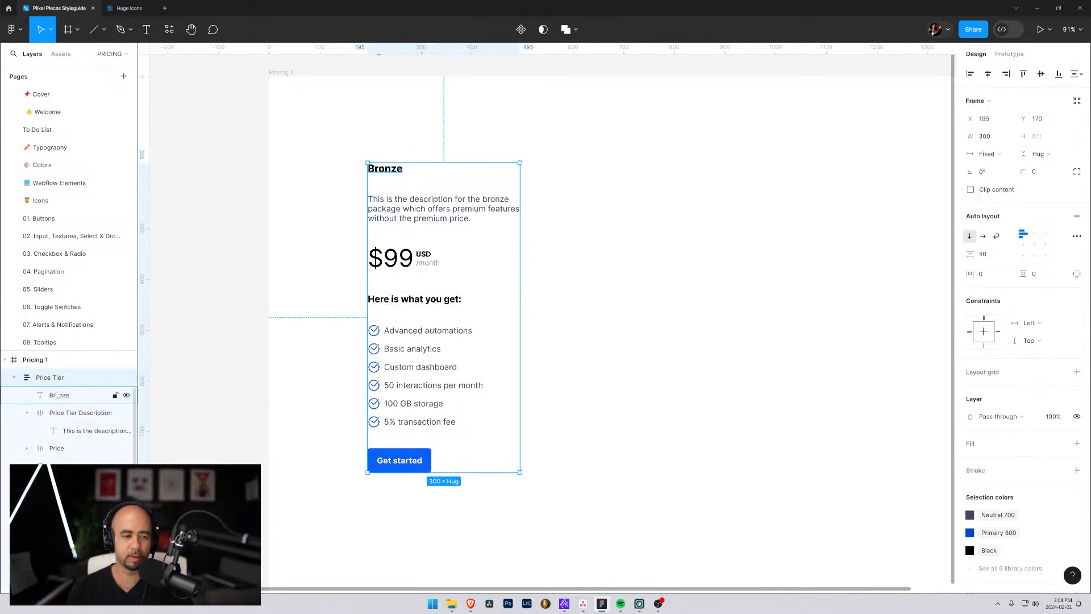
left_click(57, 394)
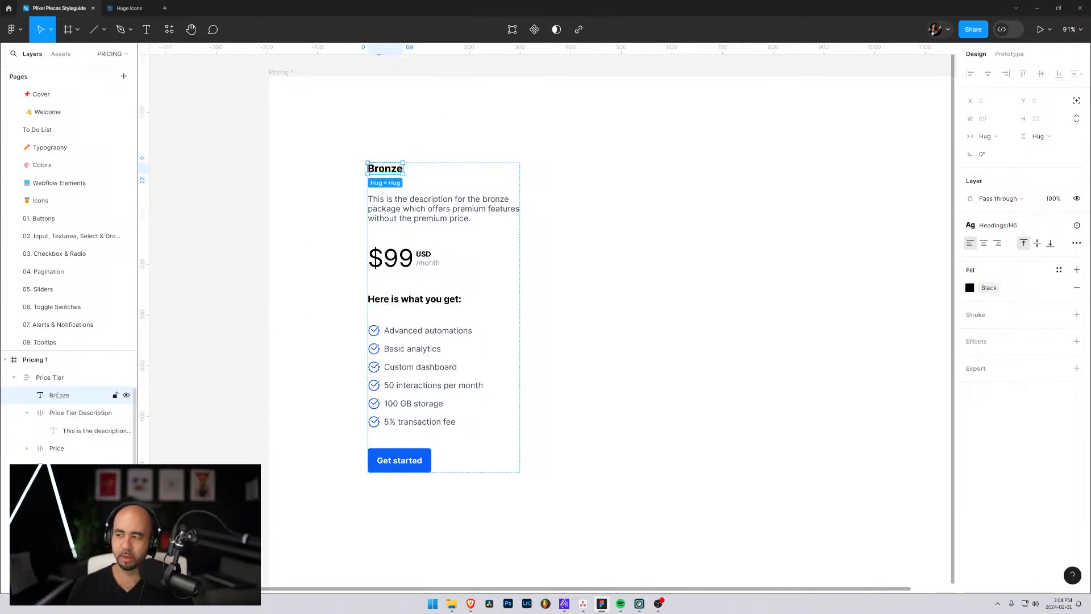
left_click(14, 377)
left_click(49, 377)
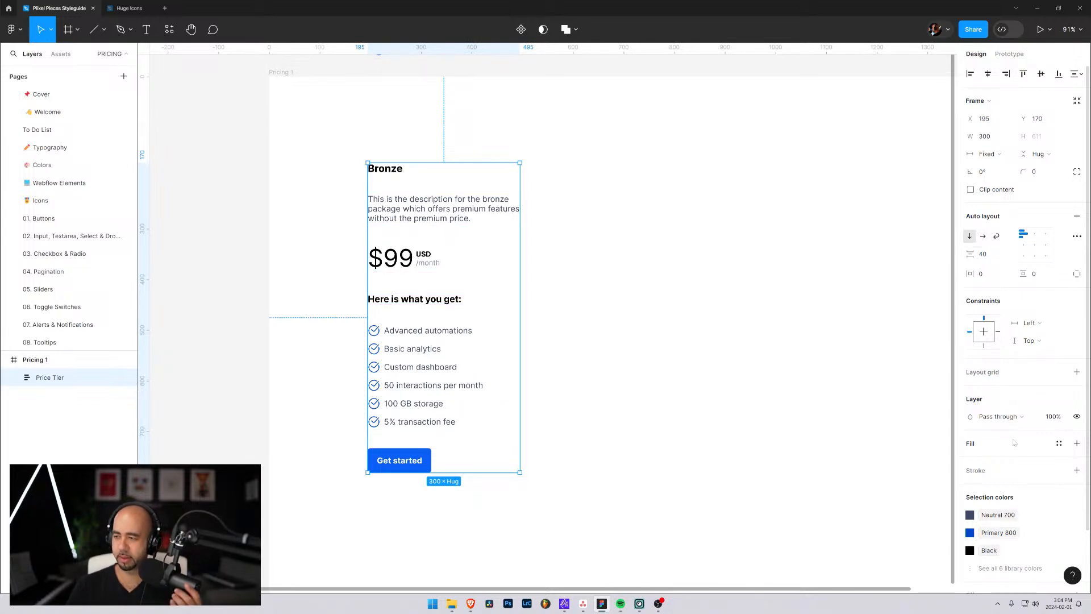
left_click(986, 275)
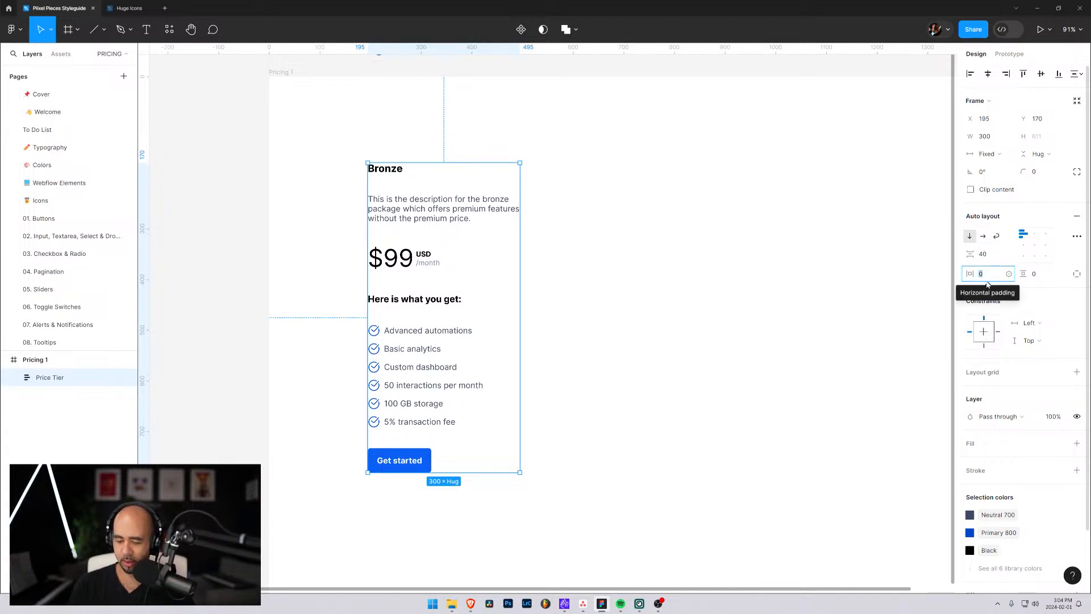
type("24")
key("Tab")
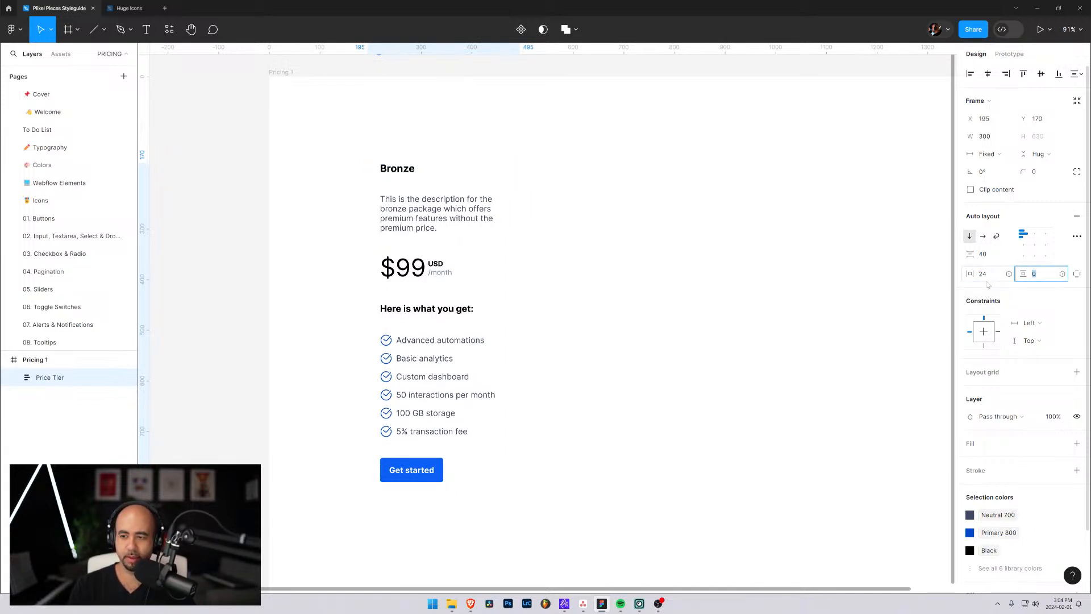
type("24")
key("Tab")
Add a Neutral 200 stroke to the Price Tier frame and set its corner radius to 4
left_click(1077, 471)
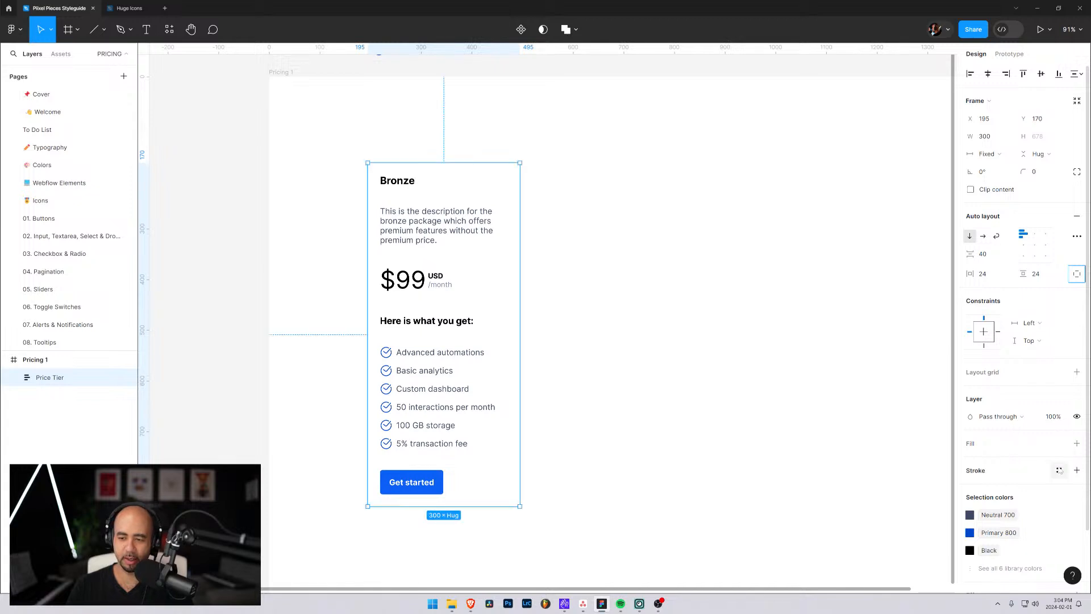
left_click(969, 488)
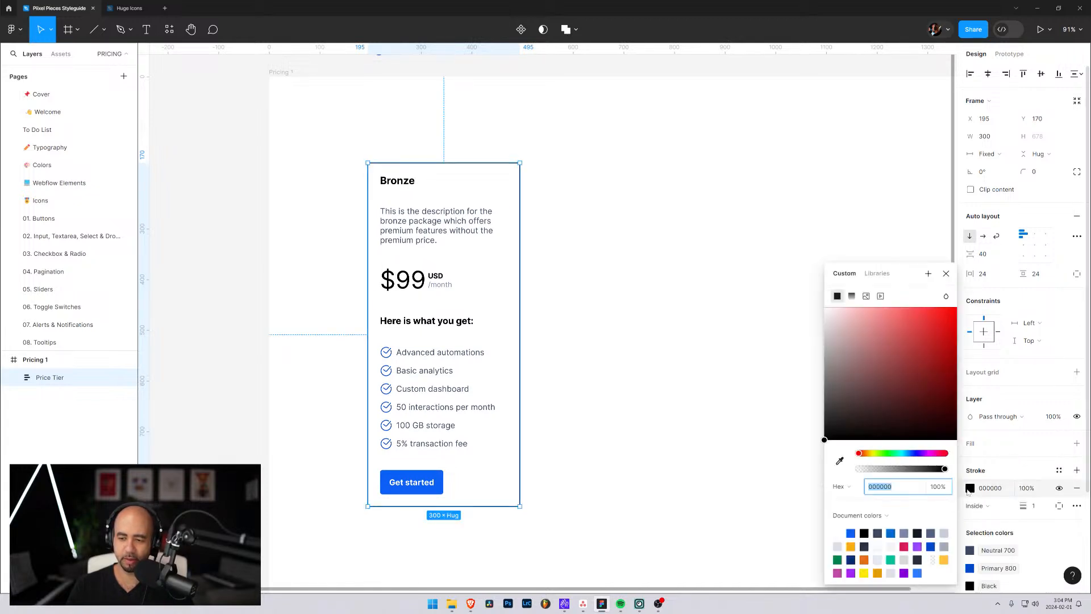
left_click(876, 273)
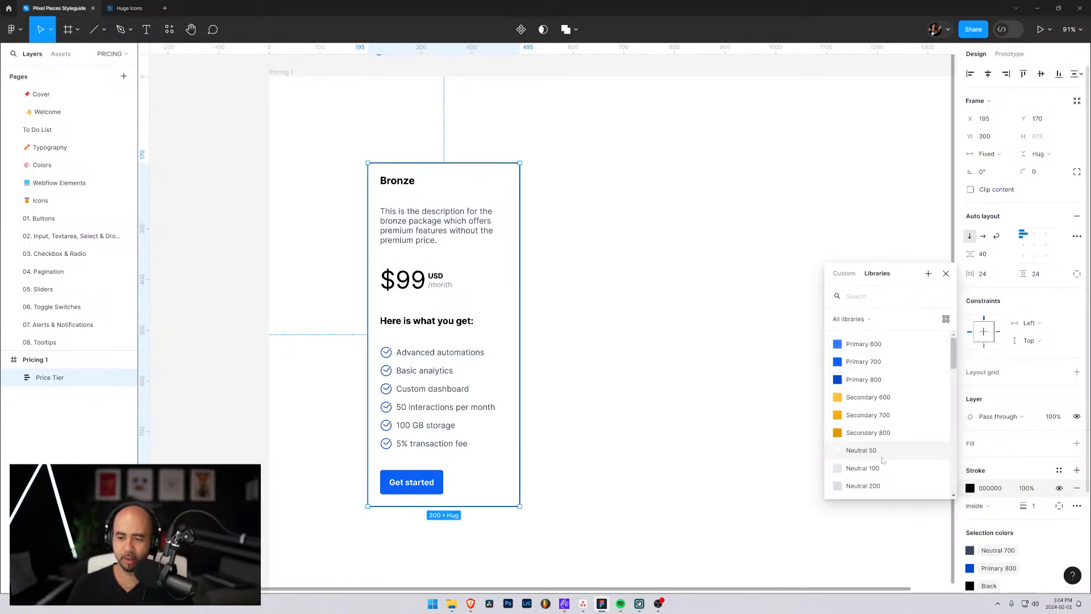
scroll(884, 443, "down", 3)
scroll(869, 375, "up", 1)
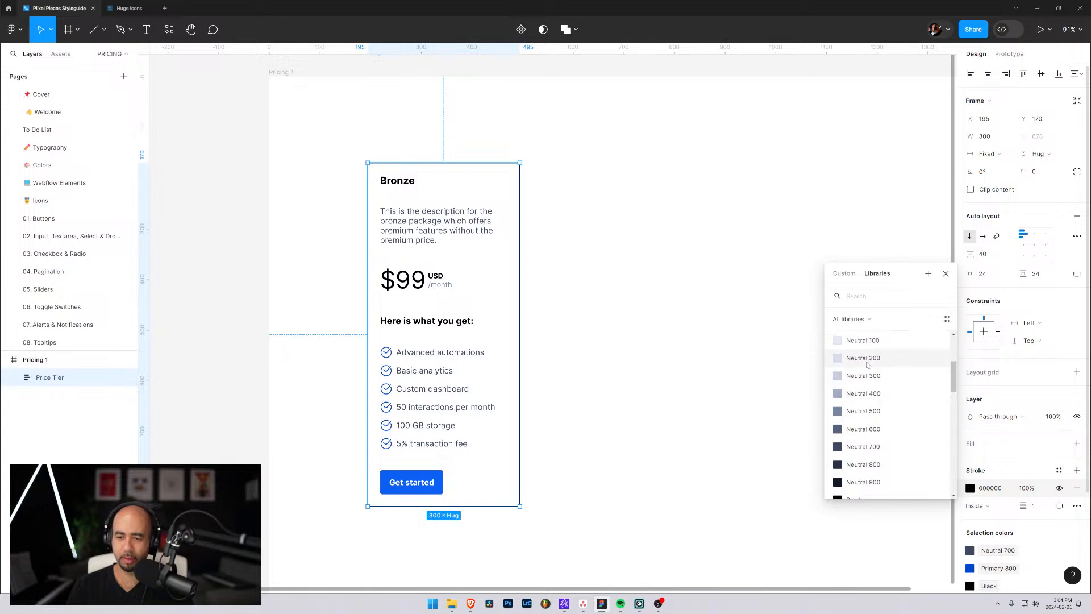
left_click(863, 358)
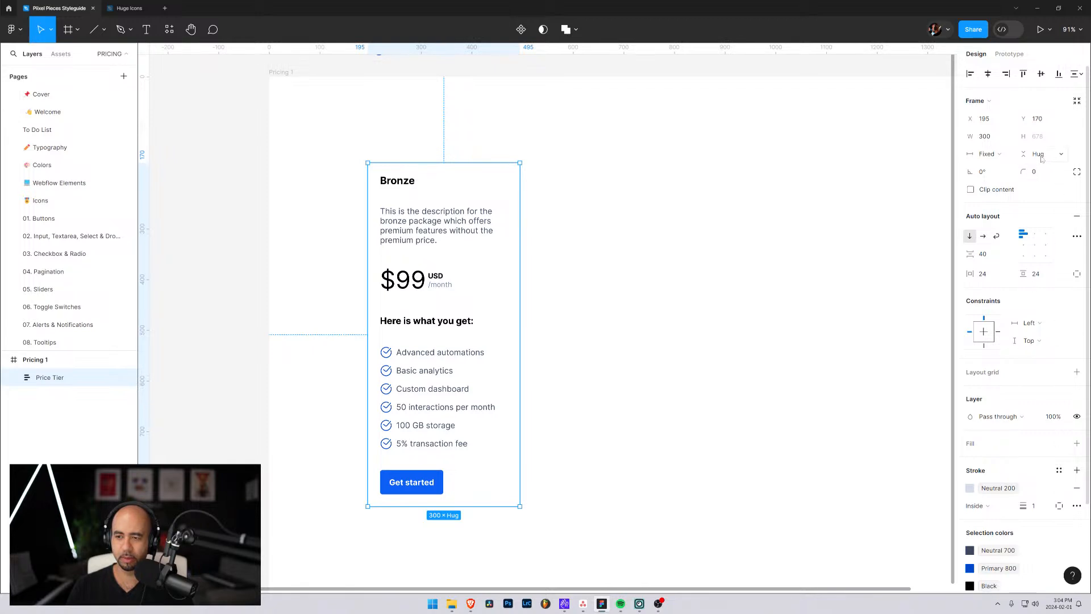
left_click(1042, 177)
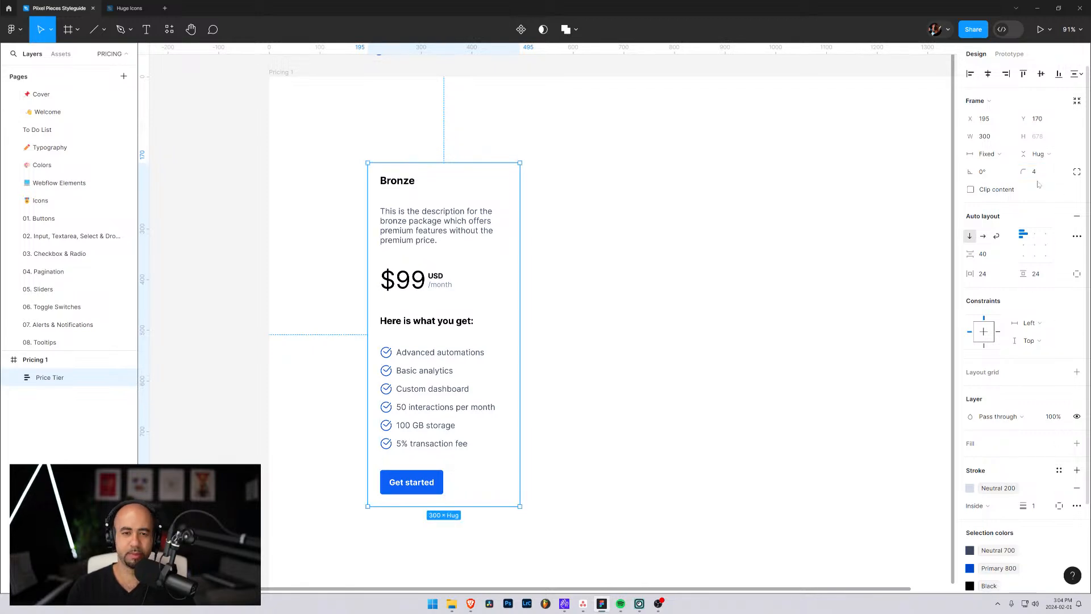
left_click(623, 277)
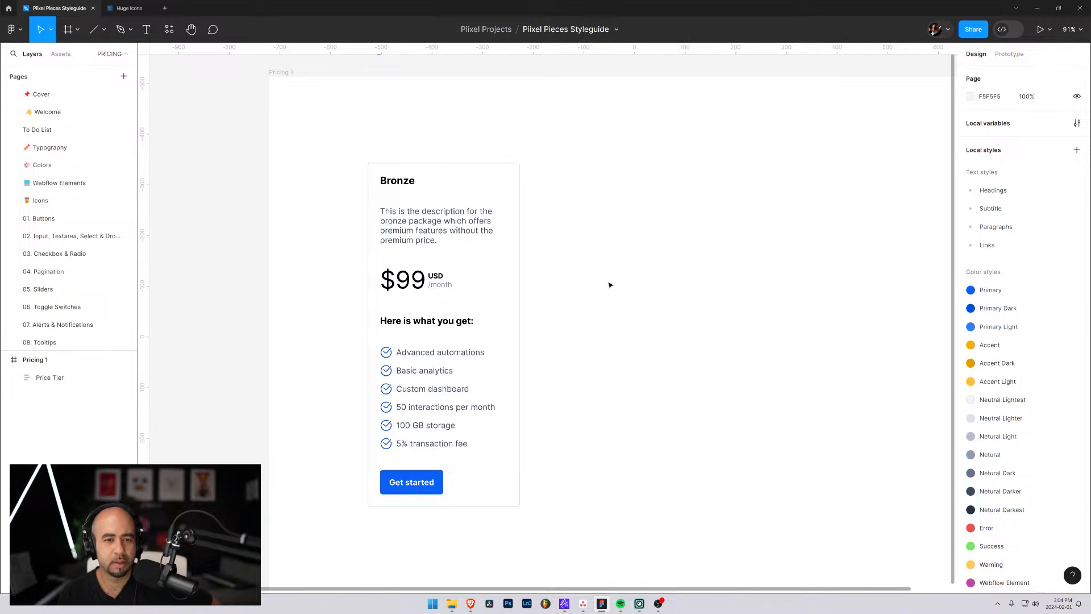
Expand the Price Tier layer and select the Bronze title together with the Price Tier Description
left_click(398, 204)
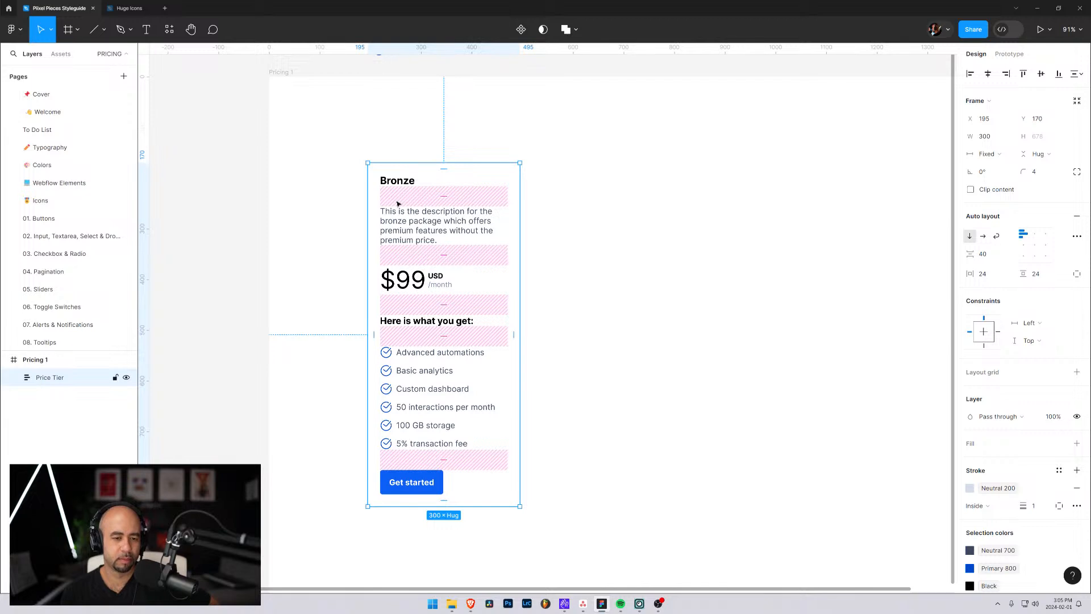
left_click(14, 378)
left_click(69, 412)
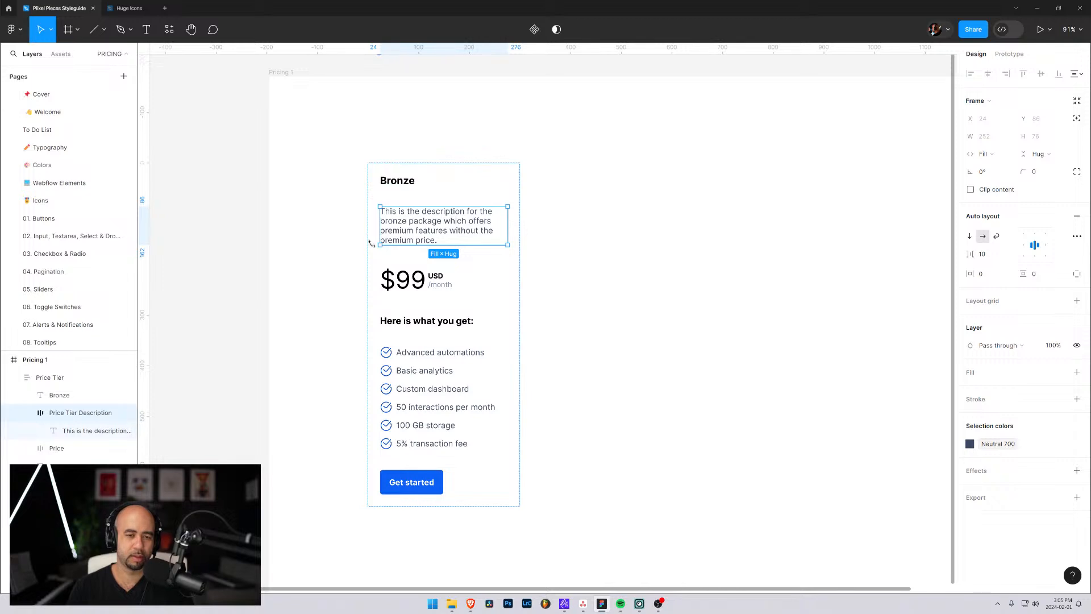
left_click_drag(407, 230, 404, 211)
left_click(49, 395, "shift")
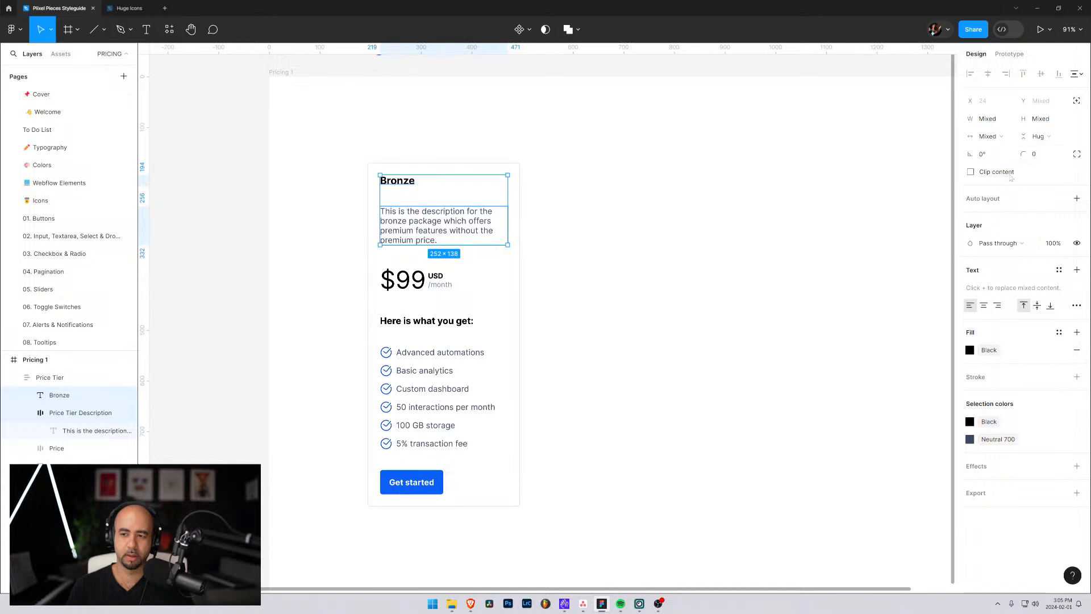
left_click(41, 411, "shift")
left_click(41, 412, "shift")
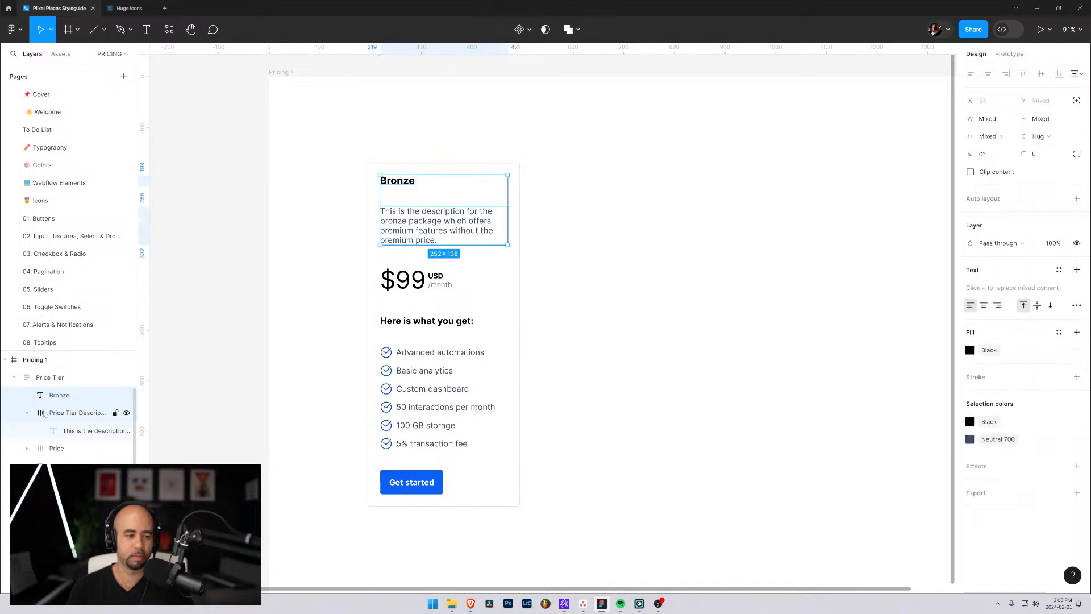
left_click(42, 412, "shift")
left_click(42, 413)
left_click(49, 401, "shift")
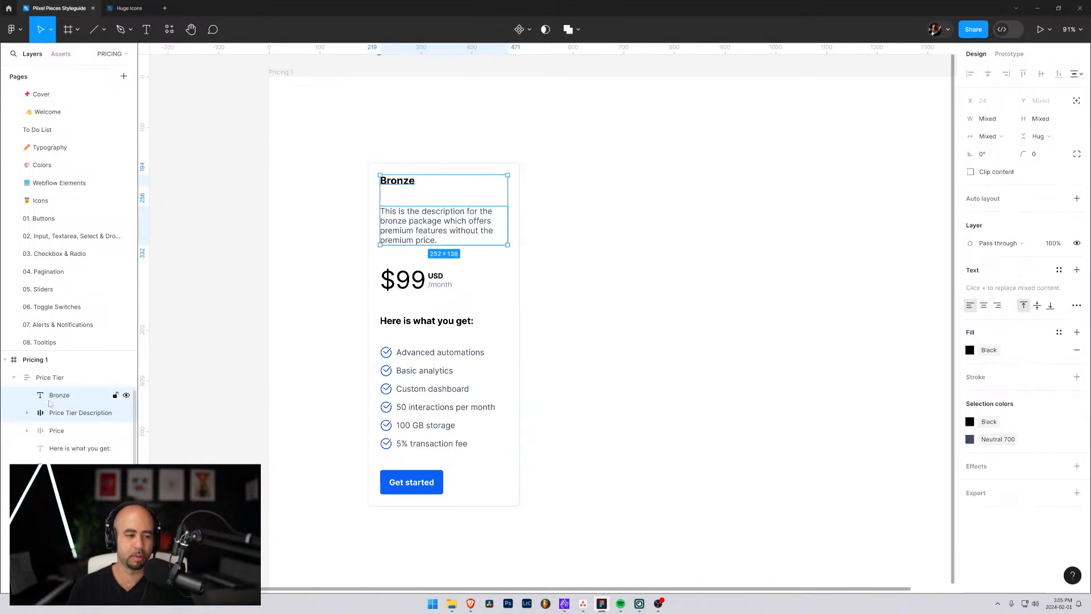
left_click(51, 413, "shift")
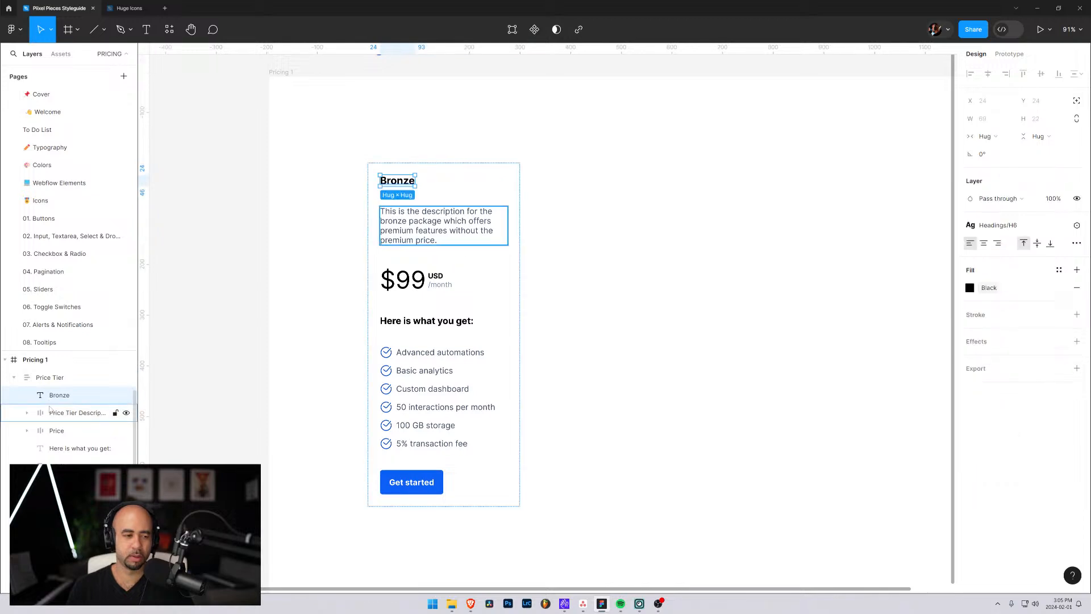
left_click(51, 413, "shift")
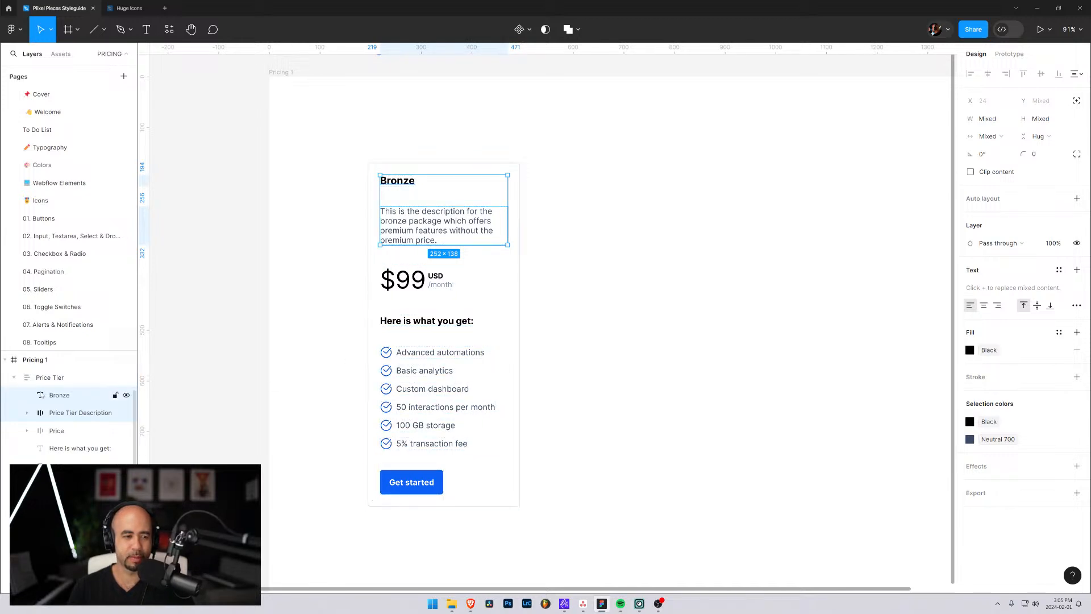
left_click(50, 411, "shift")
left_click(50, 411, "shift")
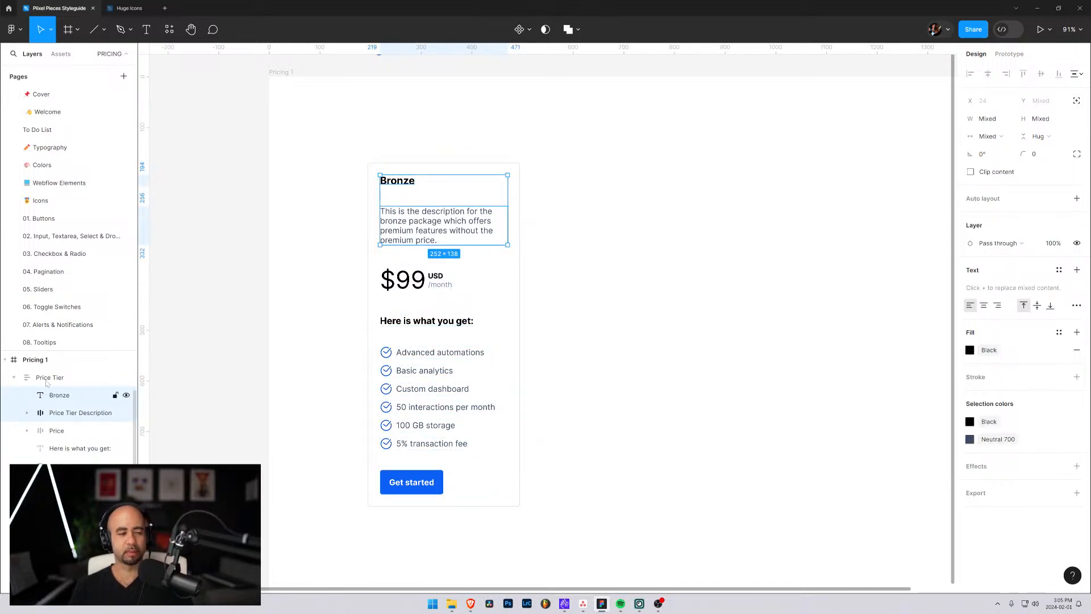
Set the Price Tier frame's vertical spacing between items to 24
left_click(72, 379)
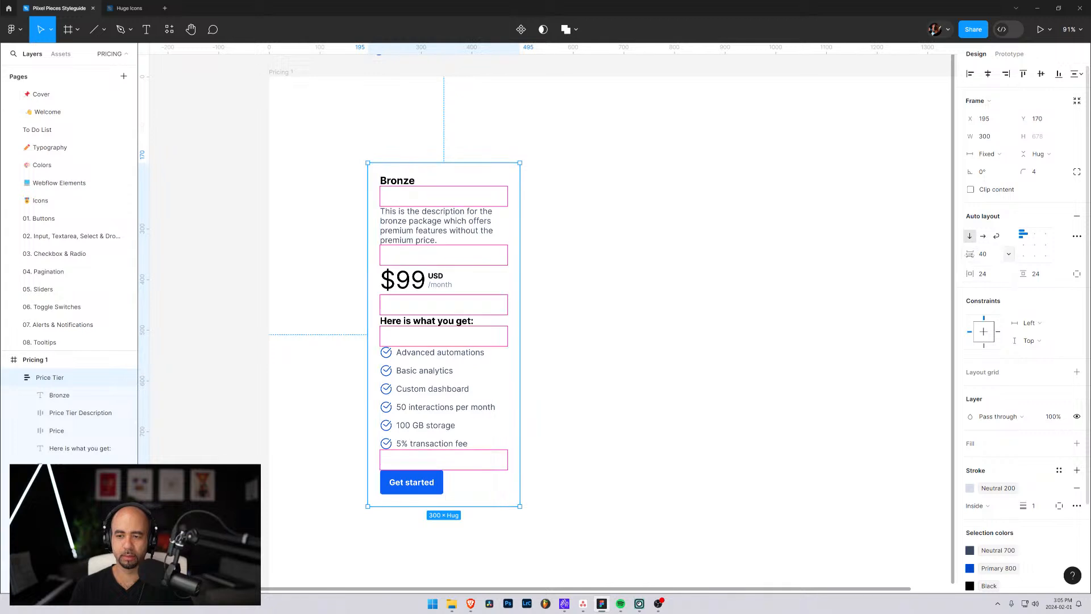
left_click_drag(968, 254, 951, 257)
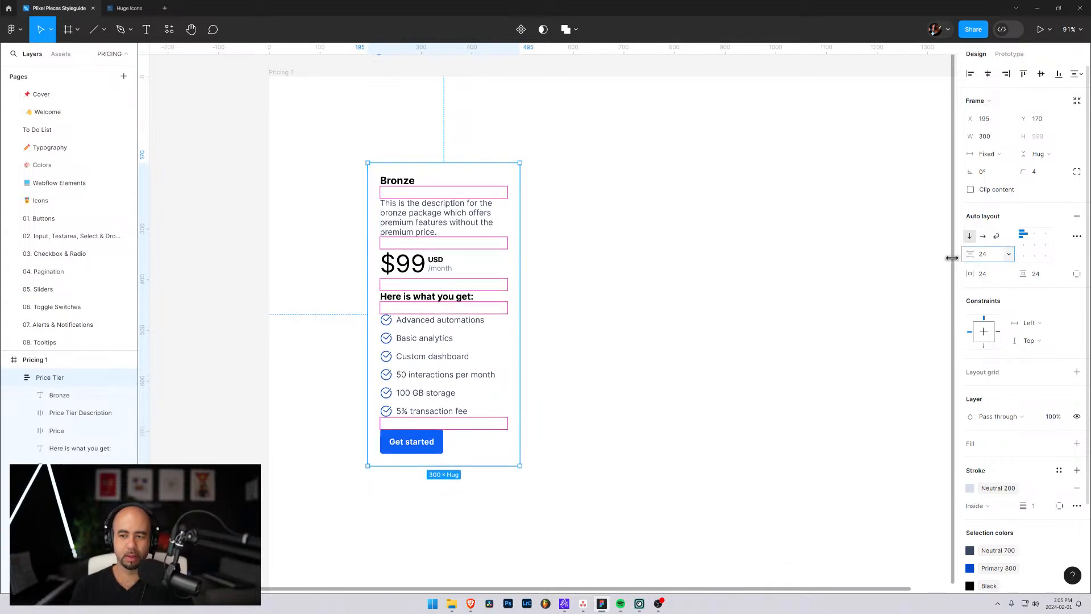
left_click(646, 274)
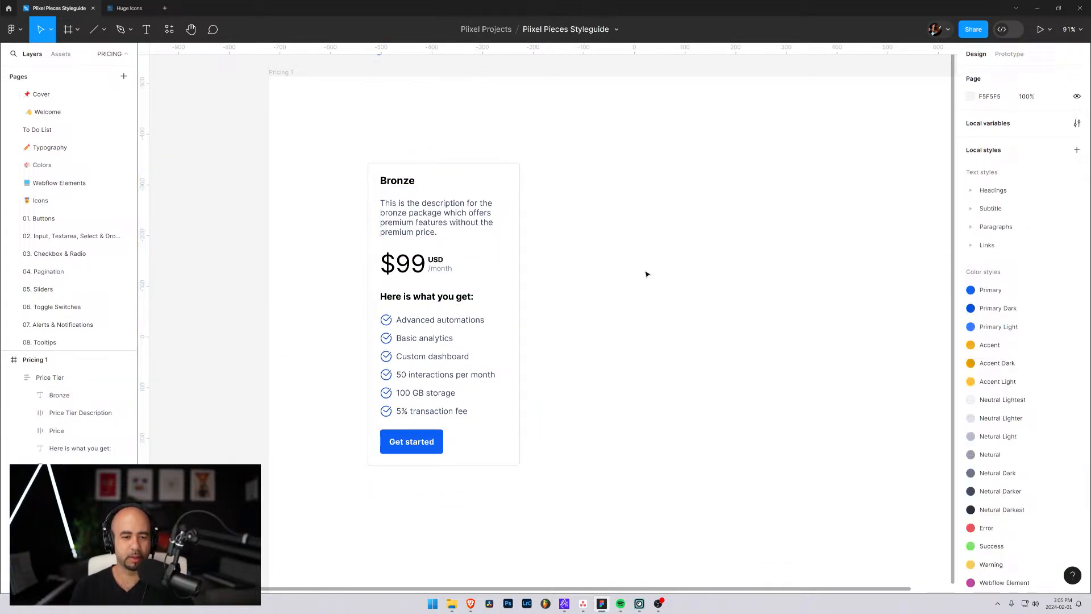
Wrap the Bronze title and the Price Tier Description together in their own auto layout frame
left_click(415, 227)
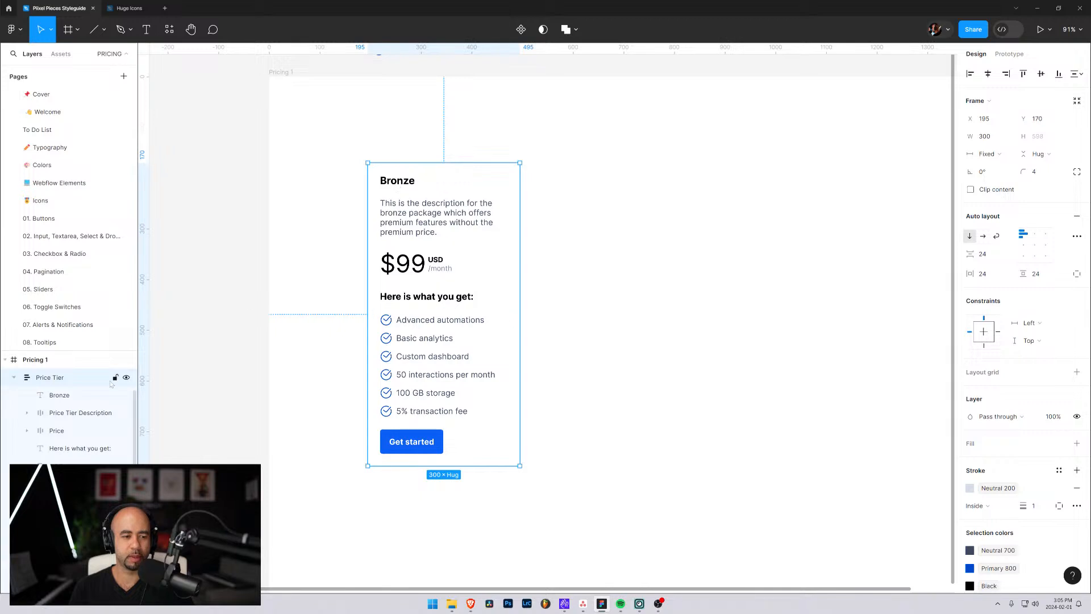
left_click(64, 400)
left_click(65, 412, "shift")
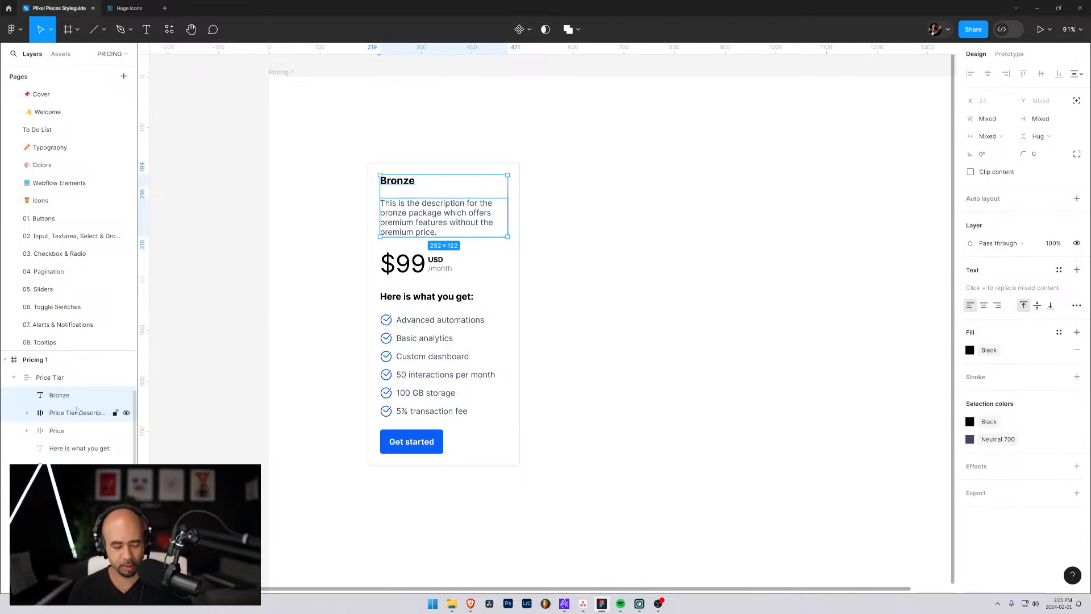
key("shift+a")
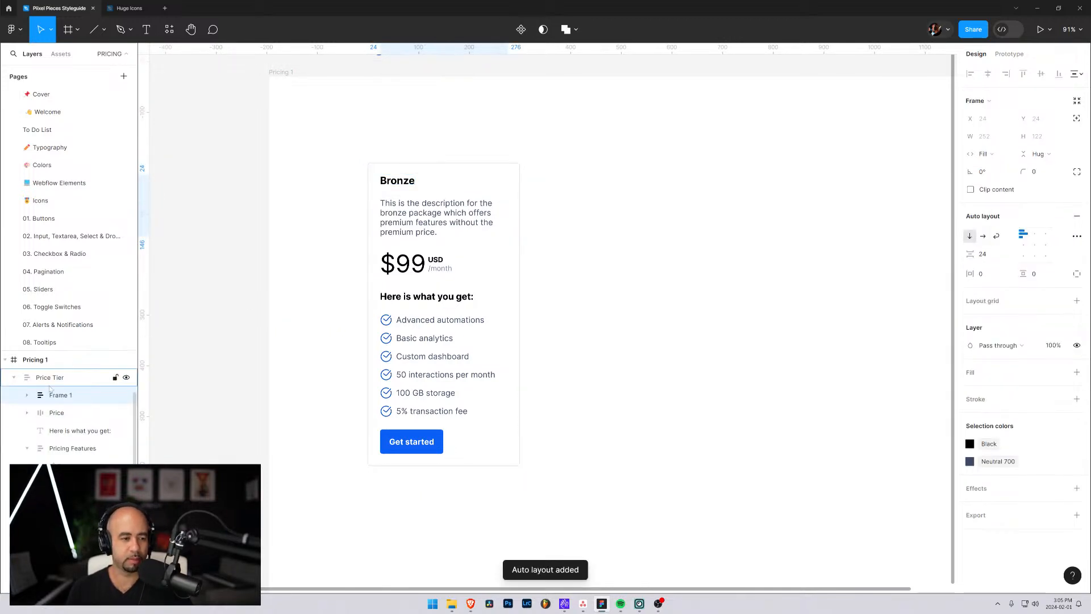
Rename the new frame around the Bronze title and description, beginning with "Price Hea"
double_click(57, 395)
type("Pric")
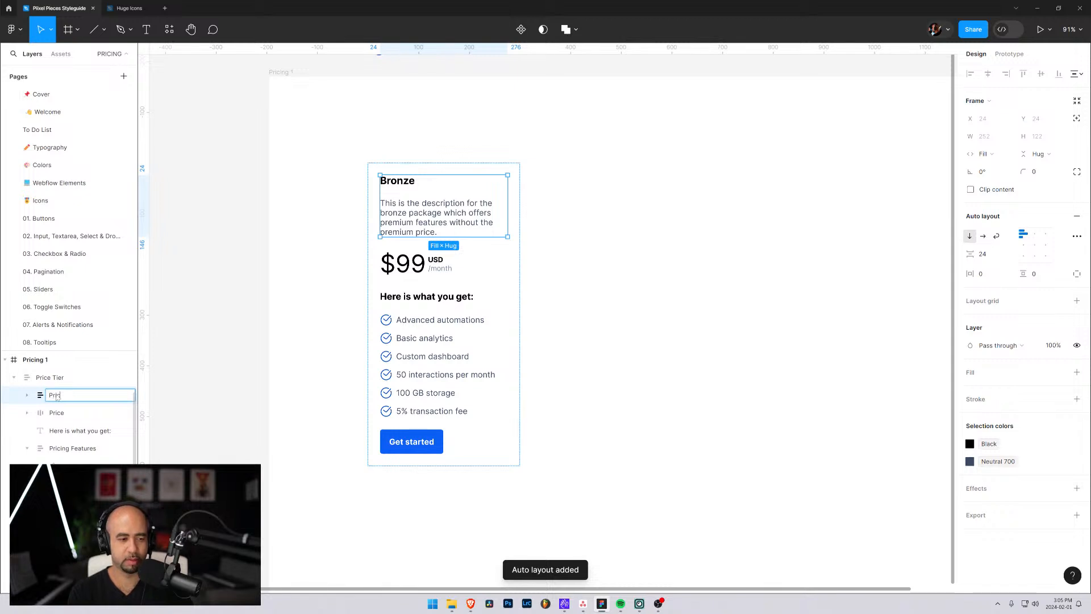
type("e Hea")
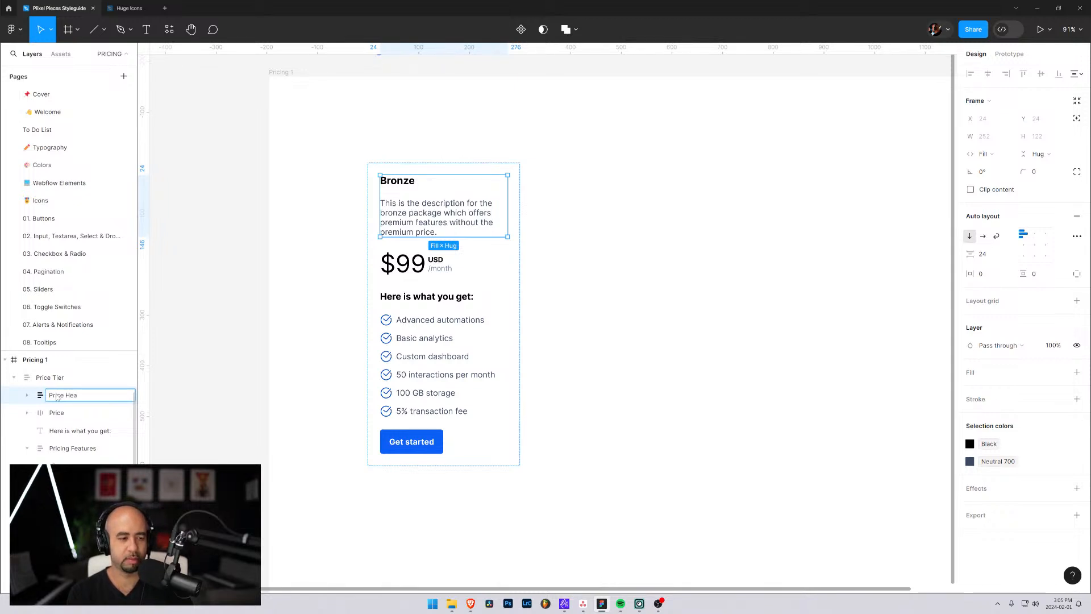
Name the frame holding the Bronze title and description Price Header, and set its vertical item spacing to 12
type("der")
key("Return")
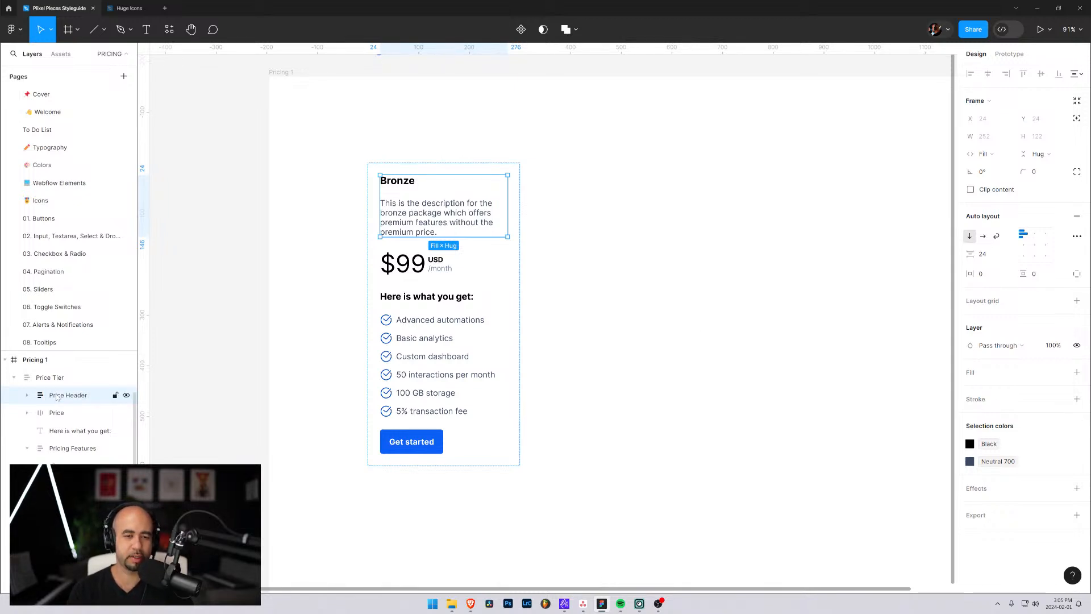
left_click(985, 256)
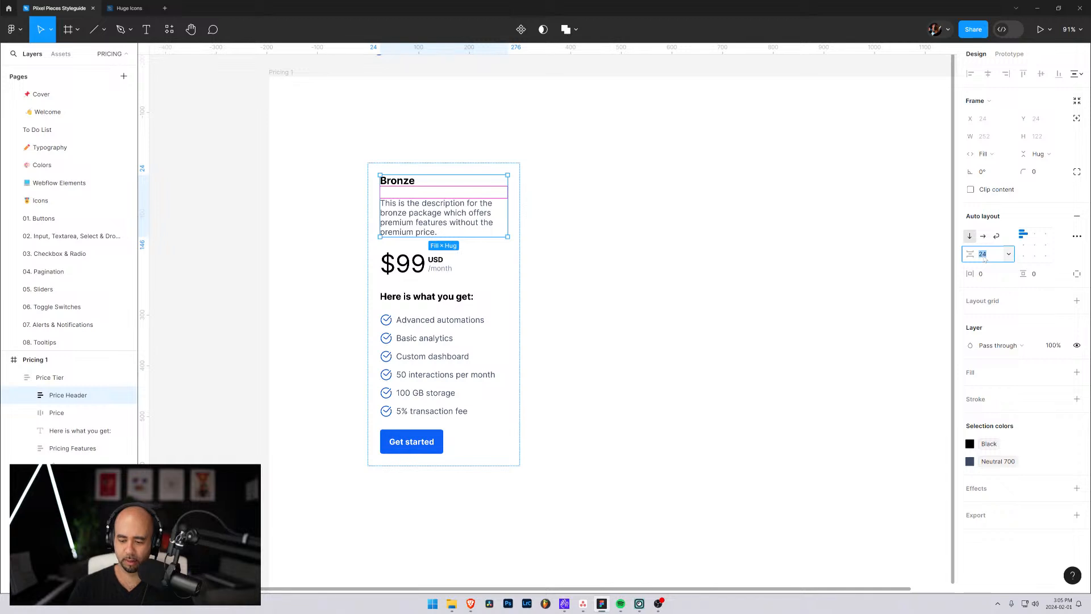
type("12")
key("Return")
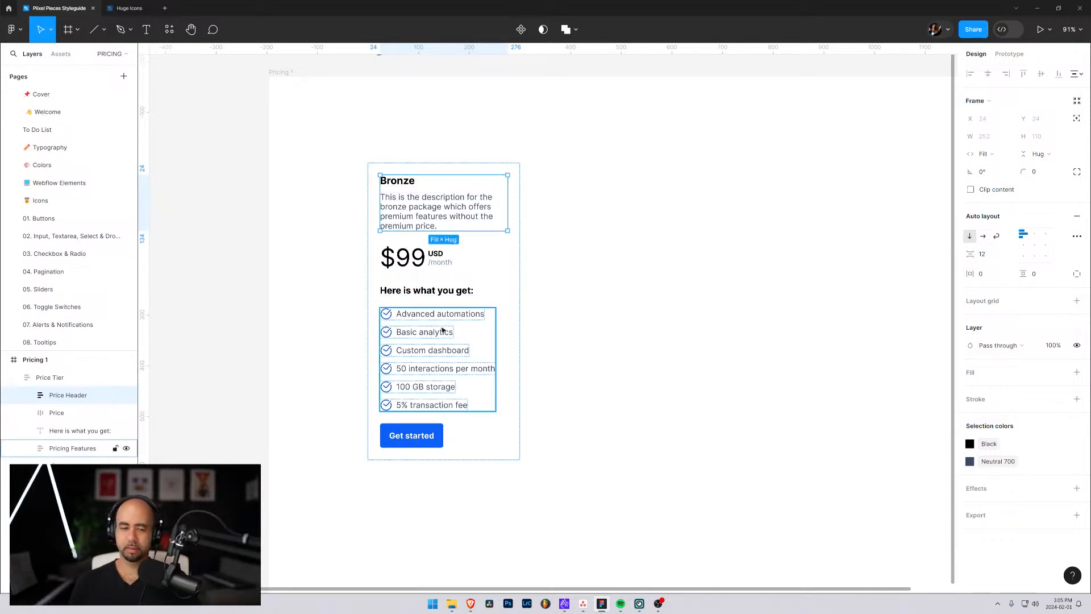
Group the "Here is what you get:" heading and the features list in an auto layout frame named Price Content
left_click(452, 292)
left_click(439, 314, "shift")
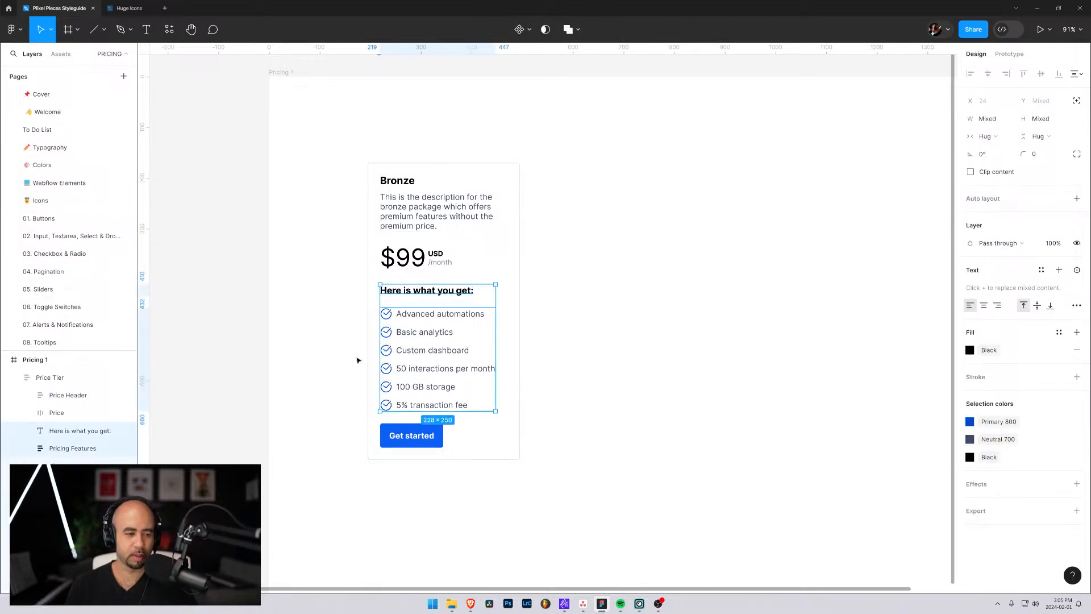
key("shift+a")
double_click(61, 431)
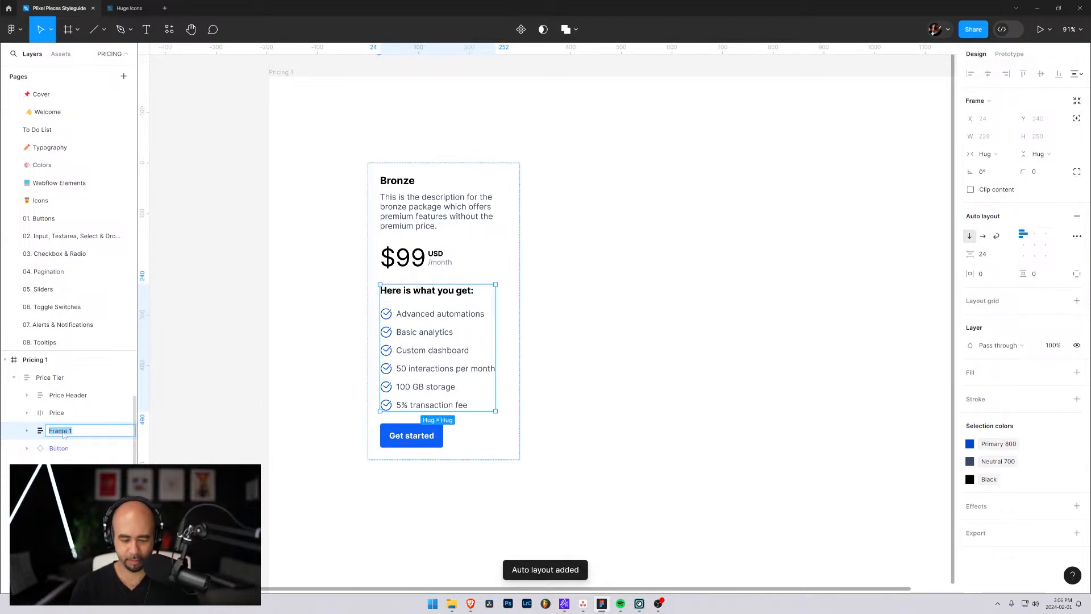
type("Price Cont")
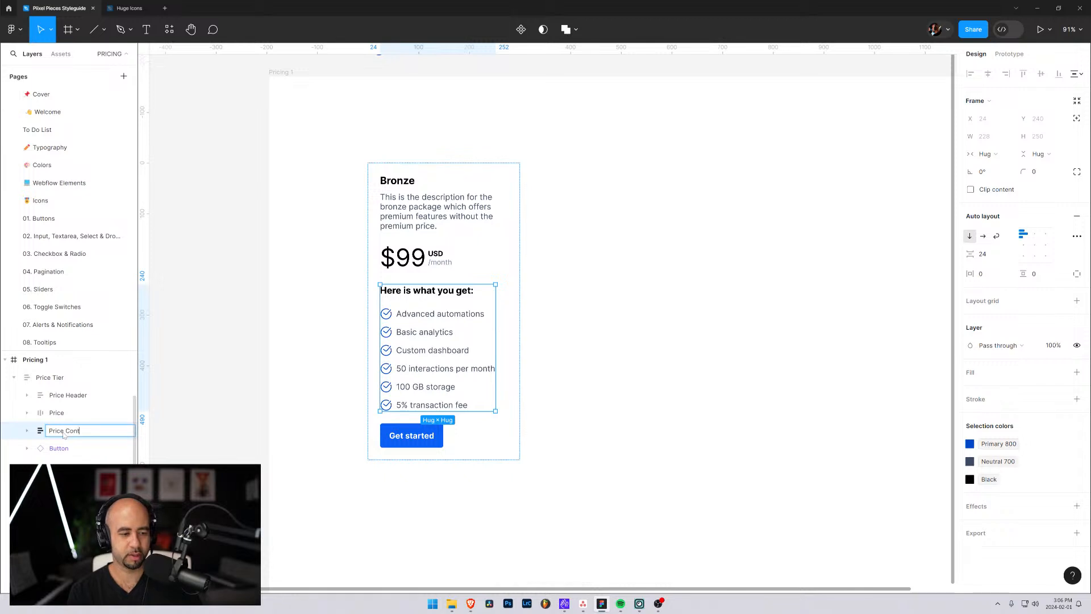
type("ent")
key("Return")
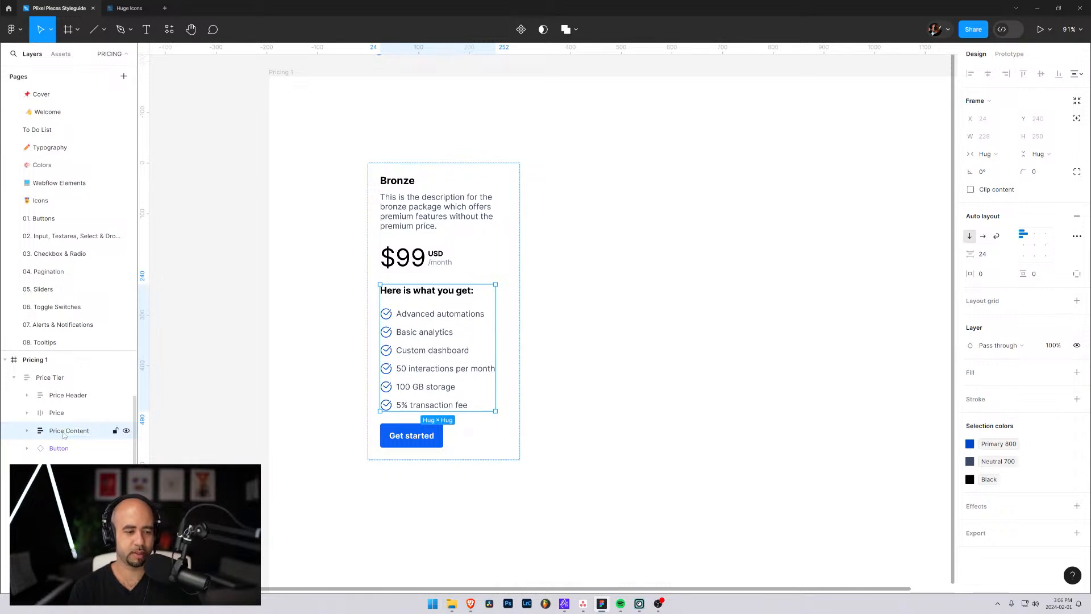
Set the vertical item spacing of the Price Content frame to 12
left_click(985, 257)
key("Return")
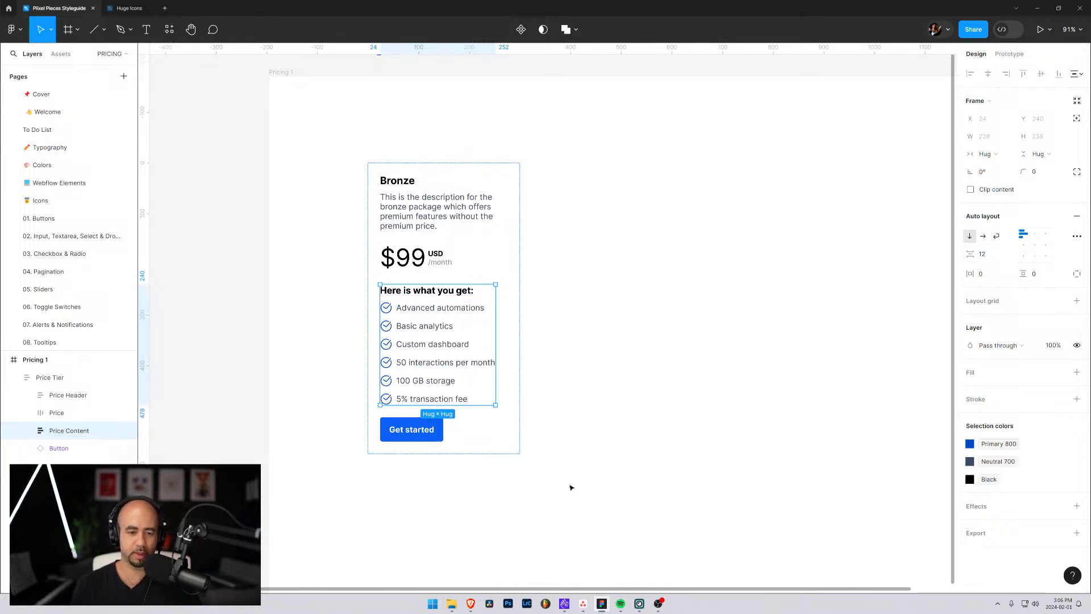
left_click(516, 485)
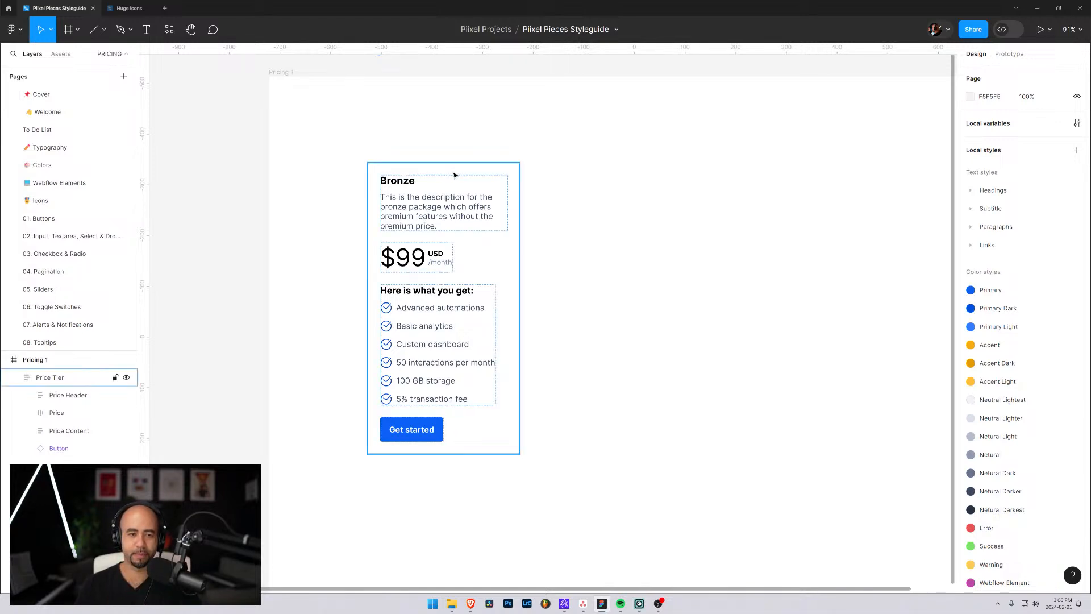
Move the Bronze price card to about X 178, Y 180 in the Pricing 1 frame
left_click_drag(473, 176, 509, 195)
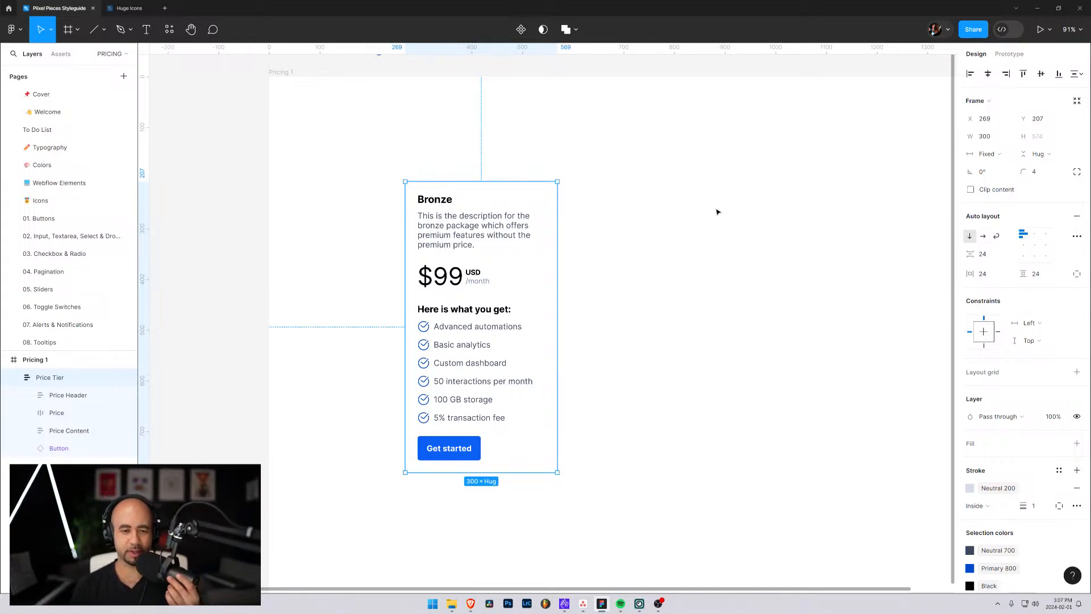
left_click(682, 240)
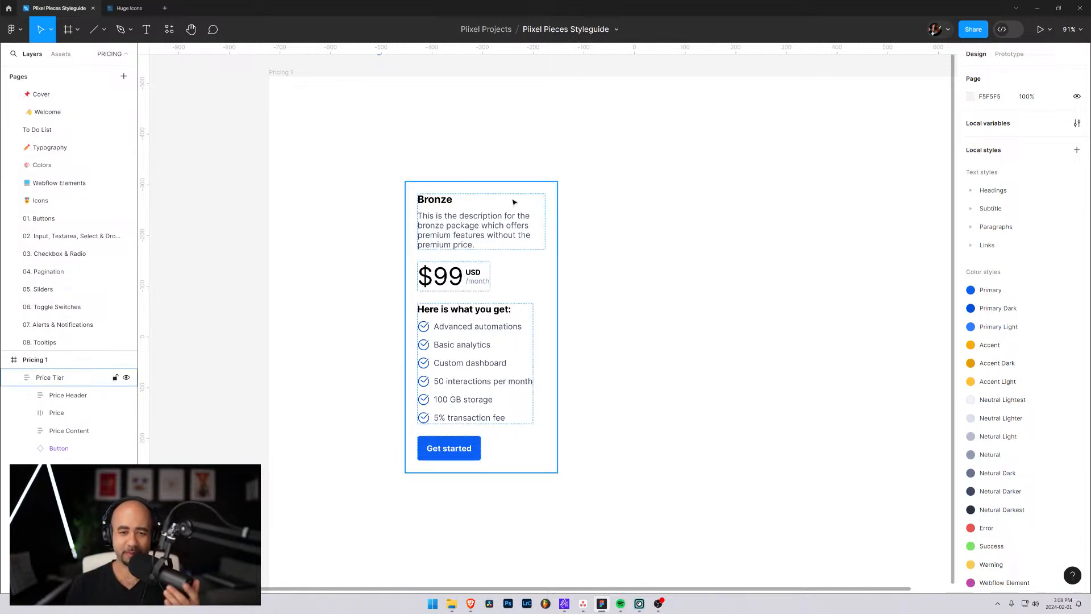
left_click_drag(509, 188, 464, 177)
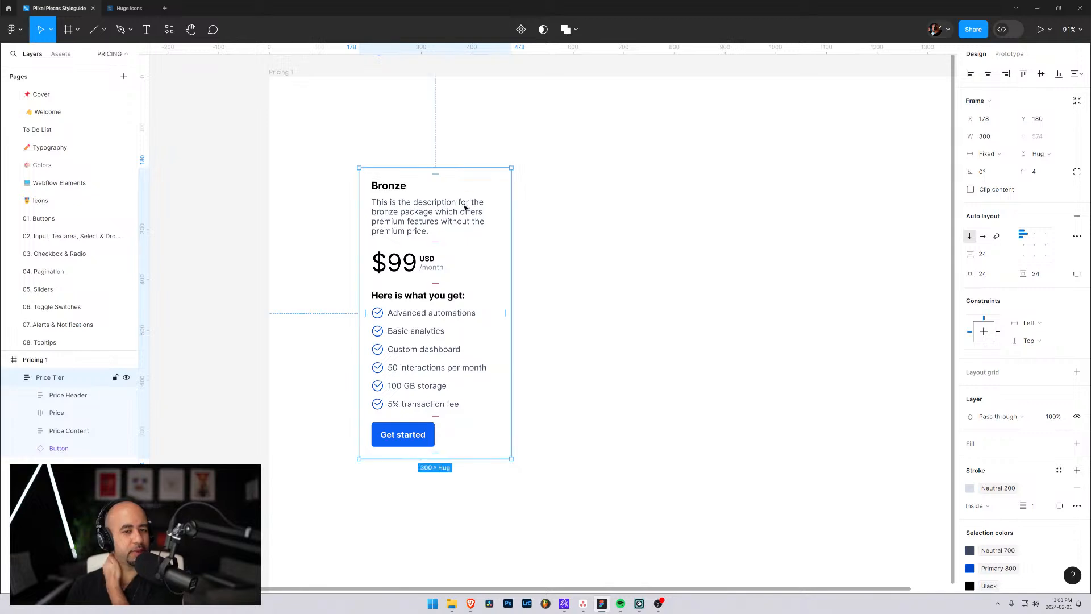
left_click(649, 171)
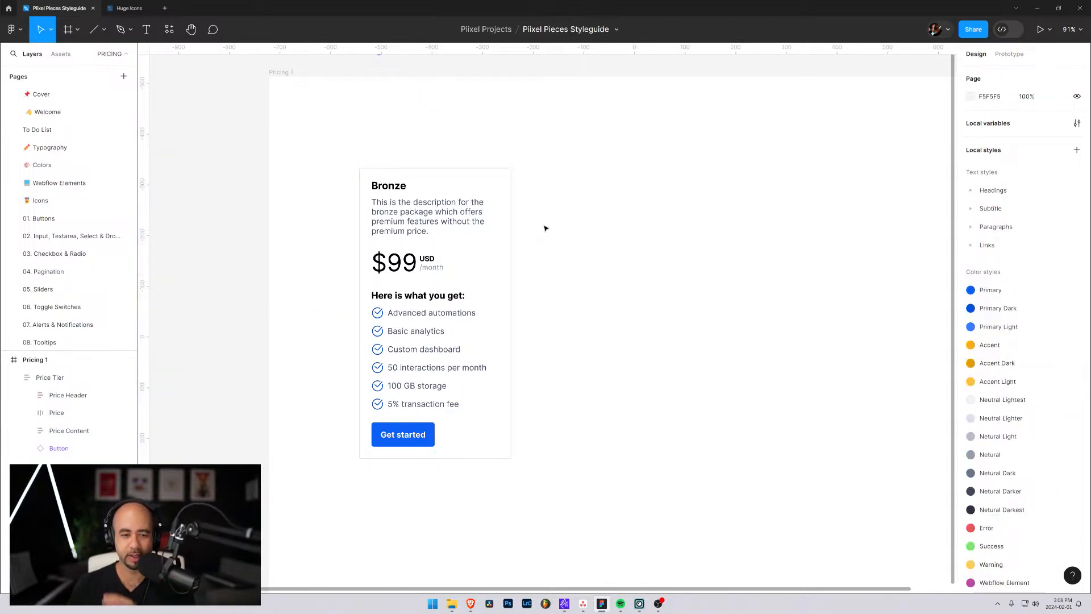
left_click(445, 188)
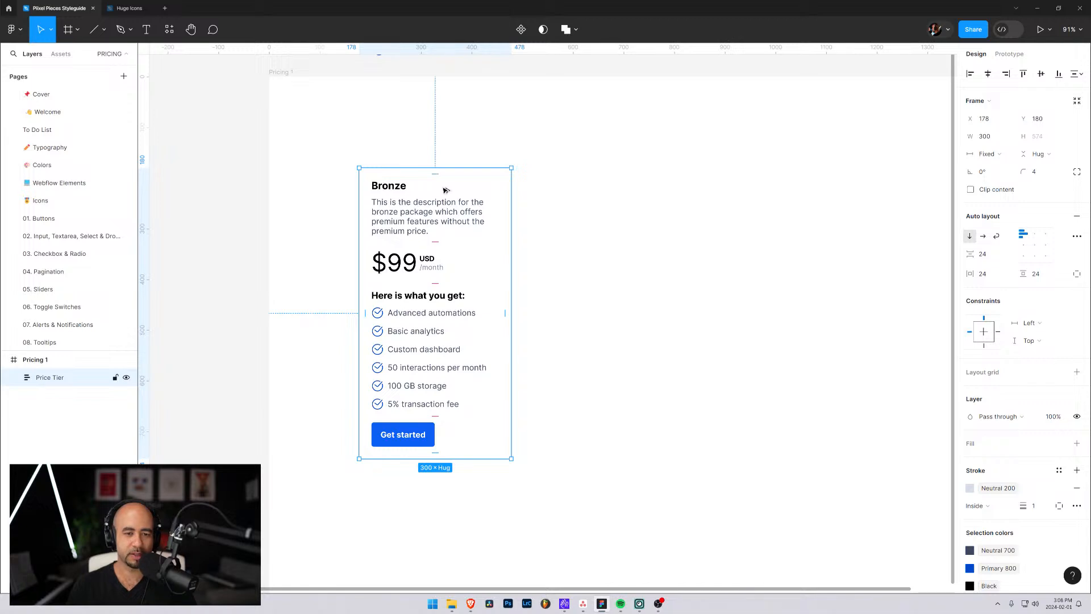
left_click_drag(445, 189, 612, 194)
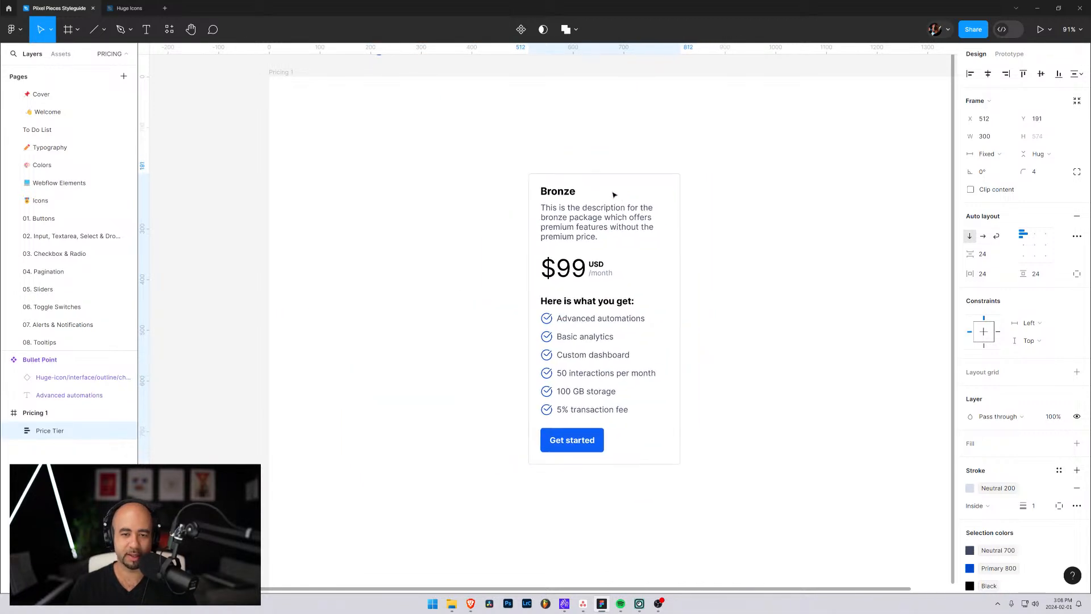
key("ctrl+z")
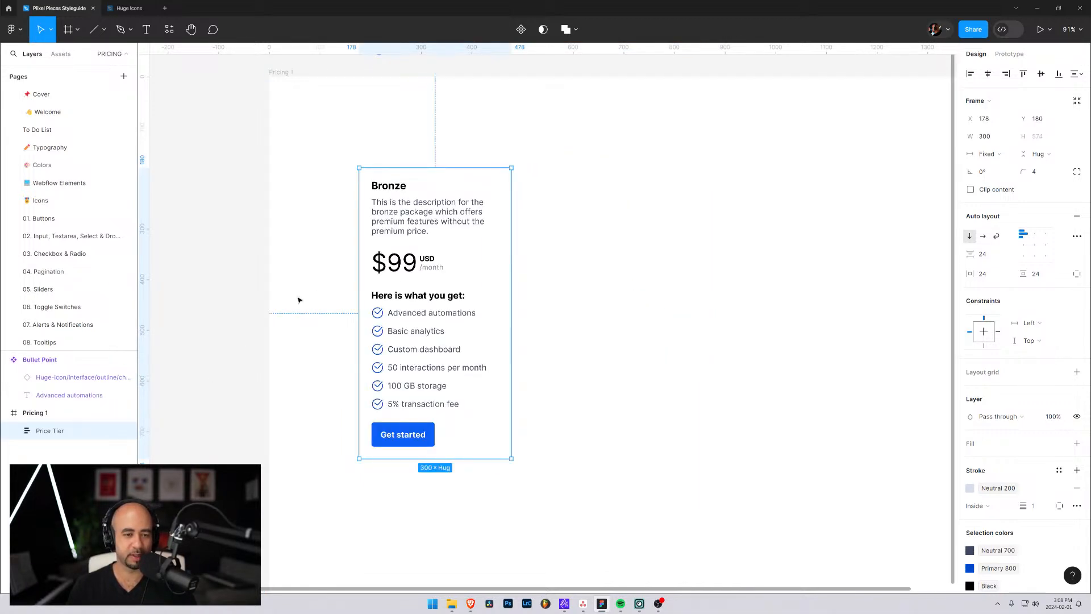
Duplicate the Bronze card beside the original at about X 510, Y 179, and change the copy's title to Silver
left_click_drag(425, 188, 588, 191, "alt")
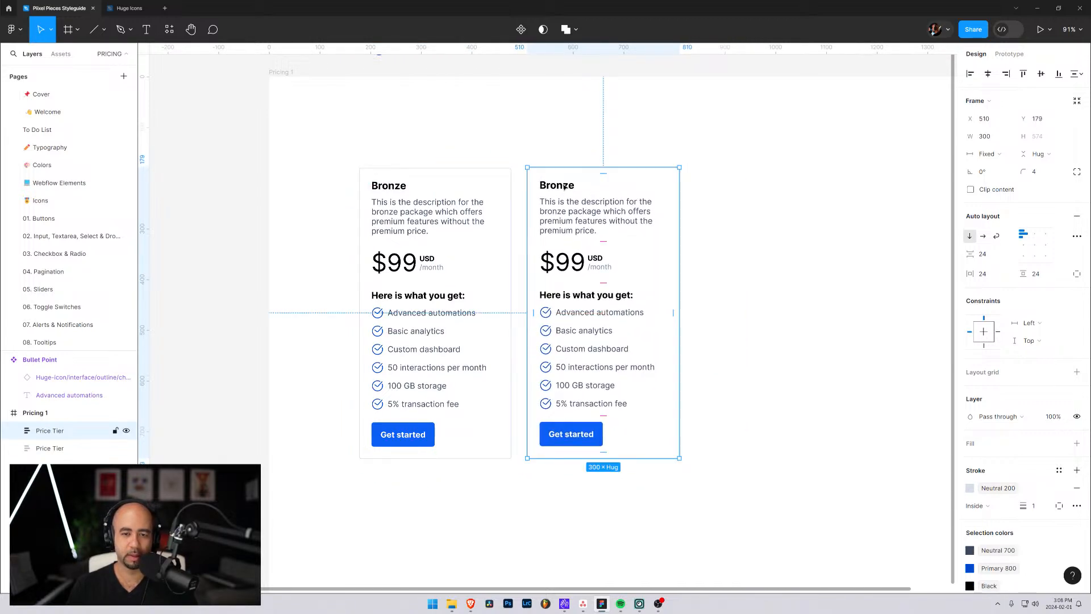
double_click(565, 187)
type("Sil v")
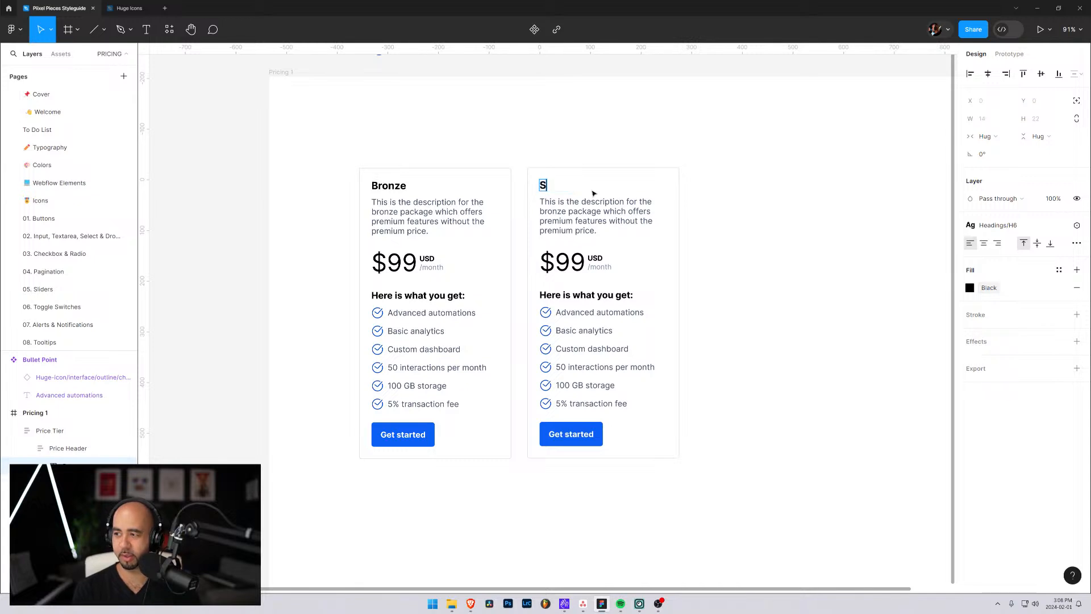
key("BackSpace")
key("BackSpace")
type("ver")
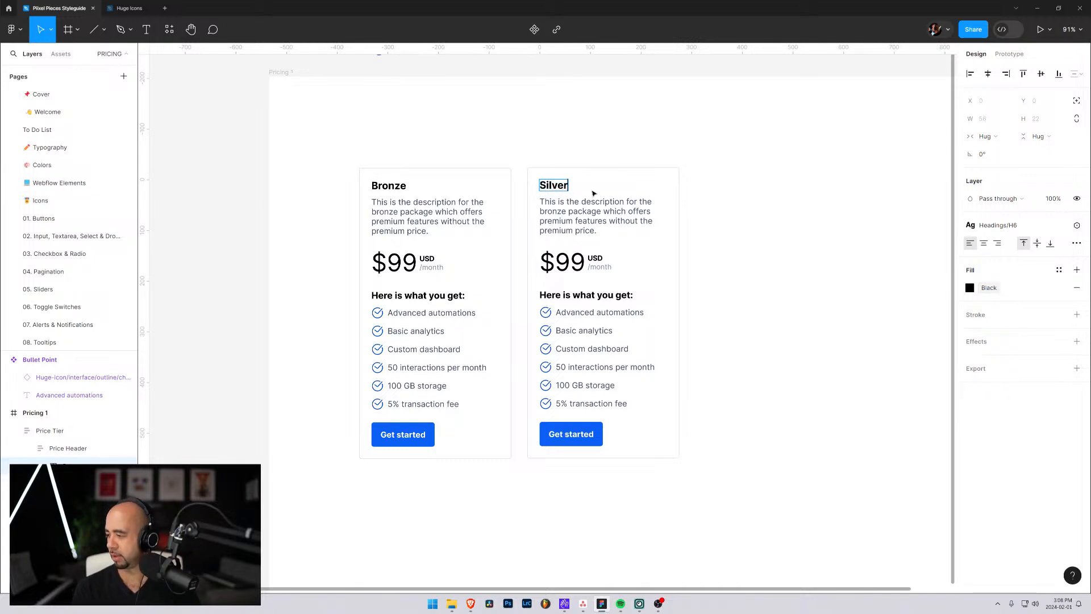
key("Escape")
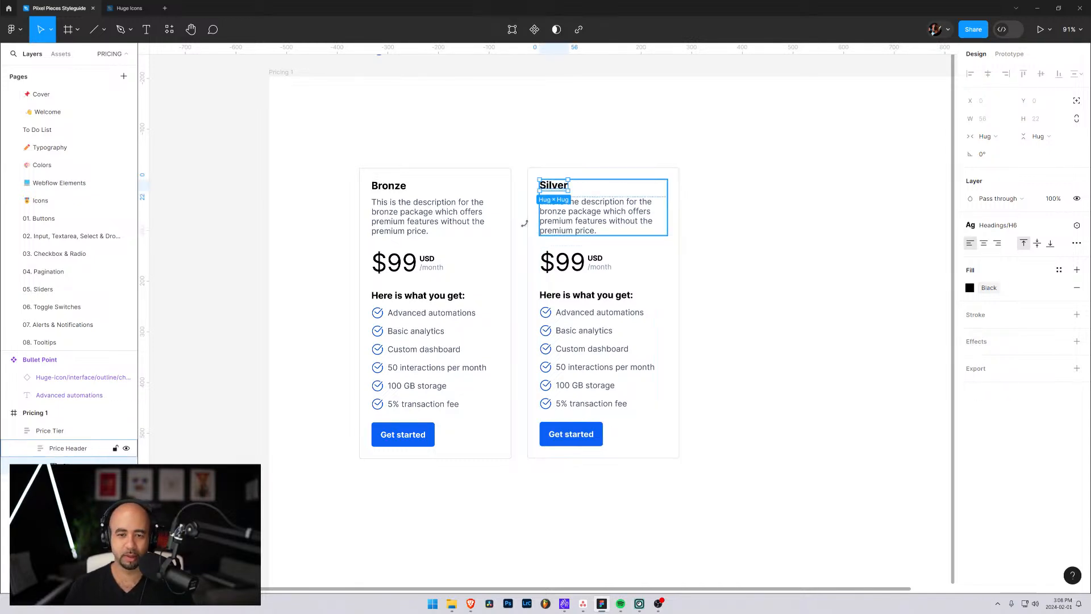
Duplicate the Silver card to its right as a third pricing card and change the copy's title to Gold
left_click(48, 434)
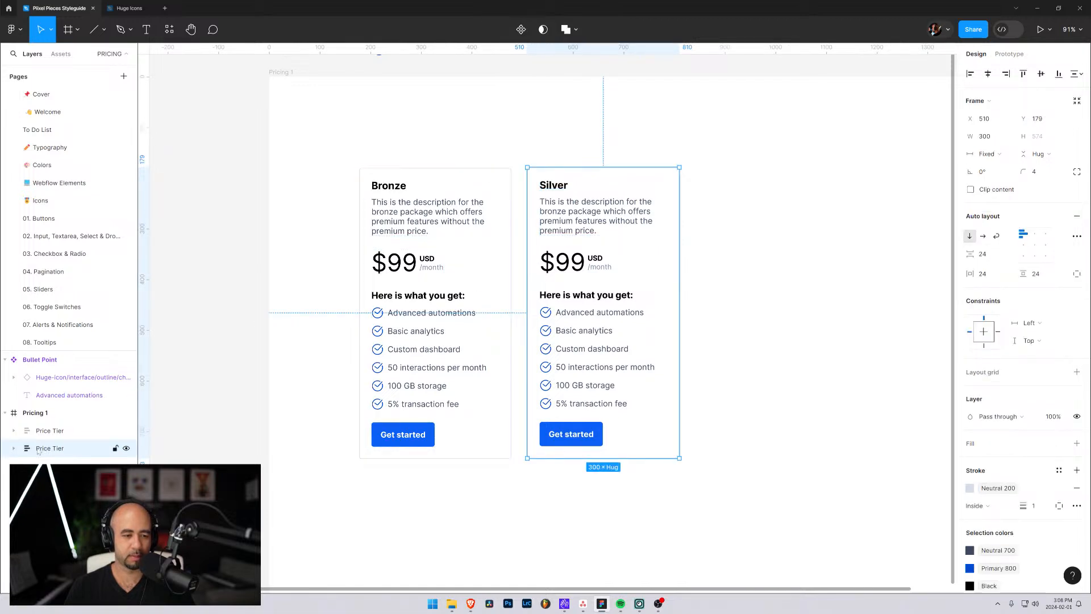
left_click_drag(607, 225, 786, 200, "alt")
double_click(739, 186)
double_click(739, 186)
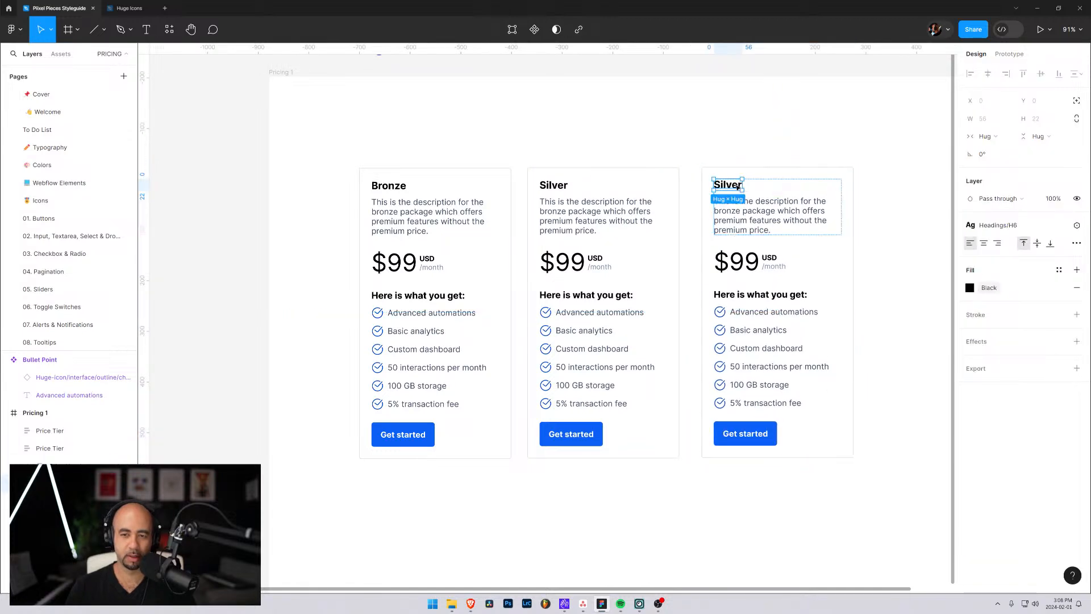
type("Gold")
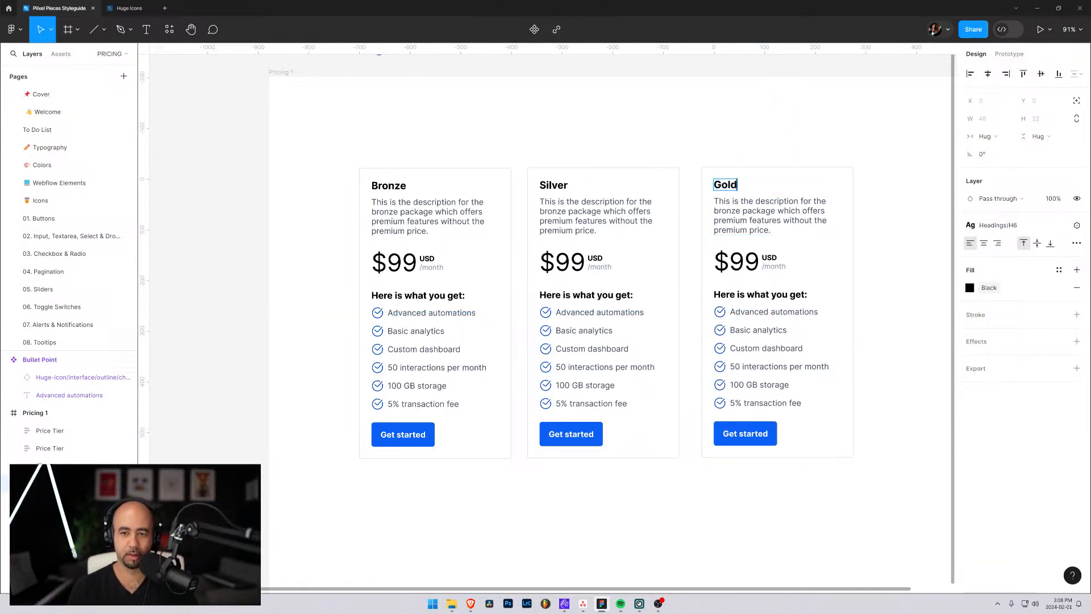
left_click(747, 220)
key("Escape")
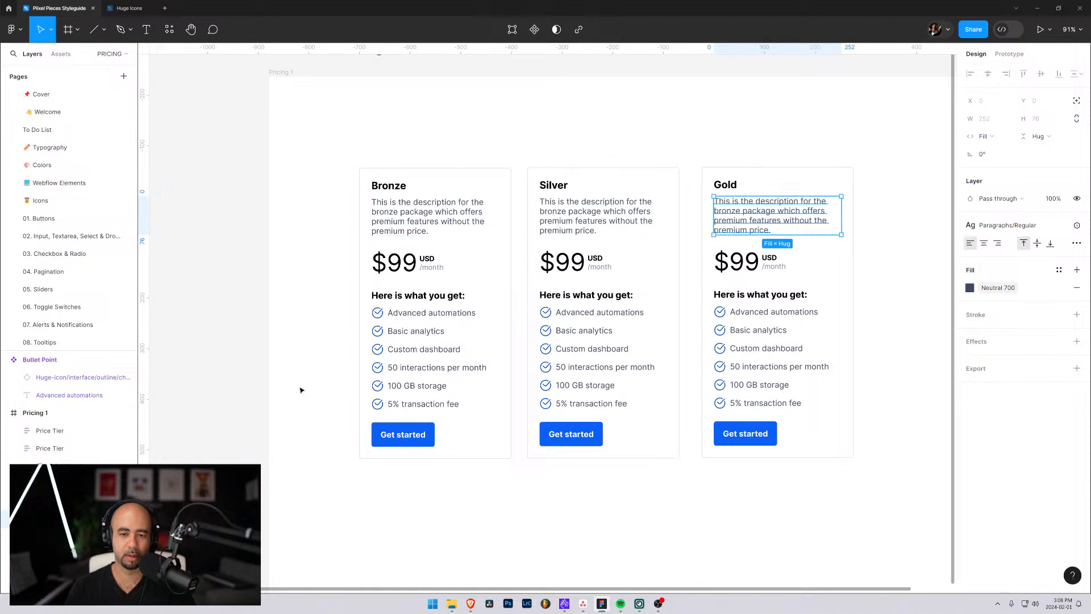
Change the price on the Silver card to $199
double_click(568, 262)
double_click(563, 263)
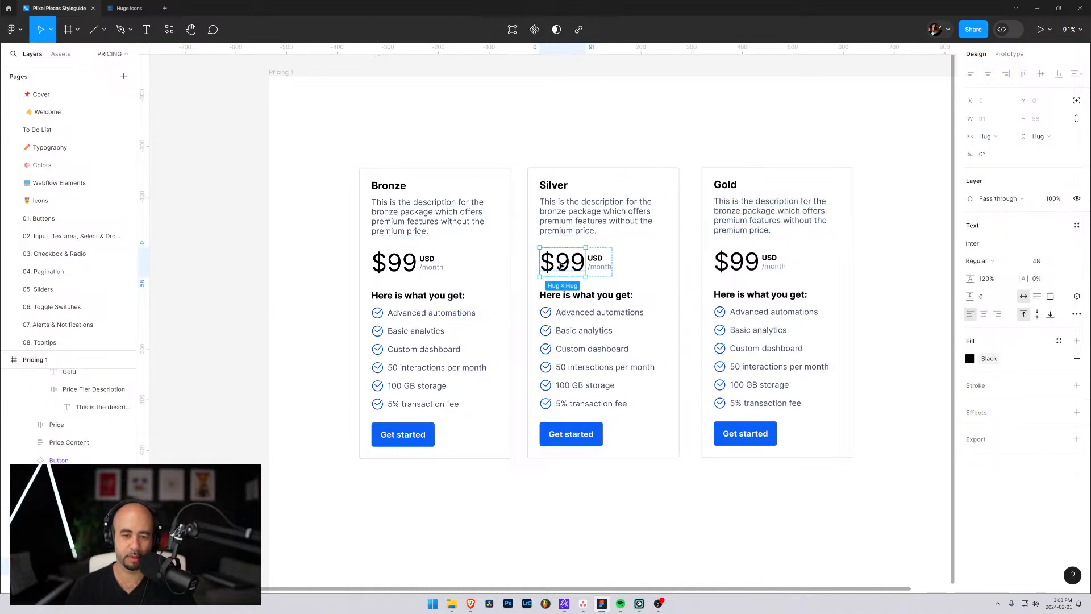
key("Return")
left_click(554, 262)
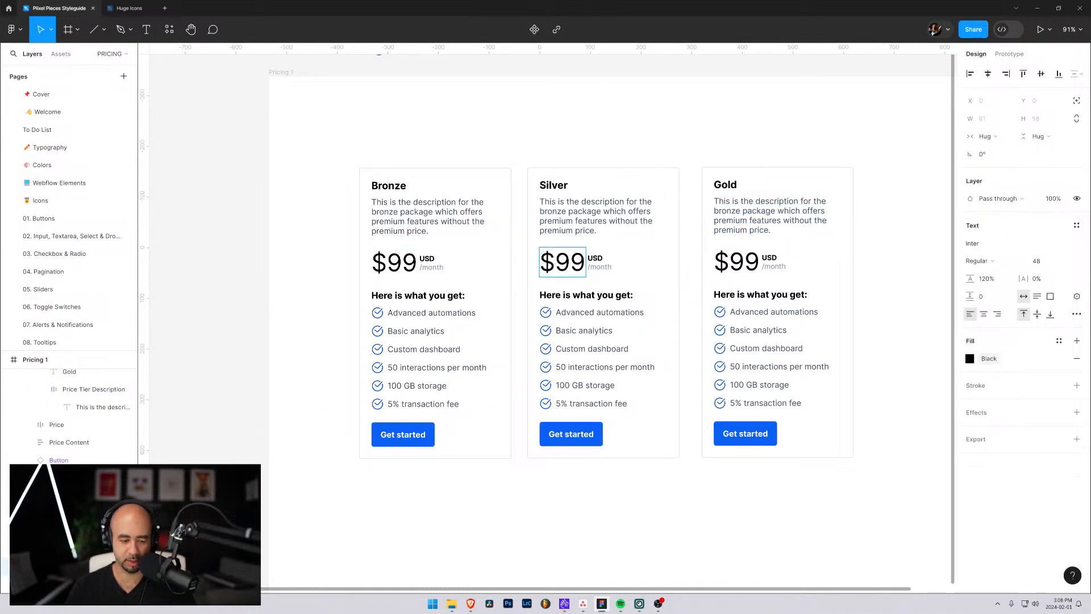
type("1")
Change the price on the Gold card to $499
double_click(745, 261)
left_click(729, 262)
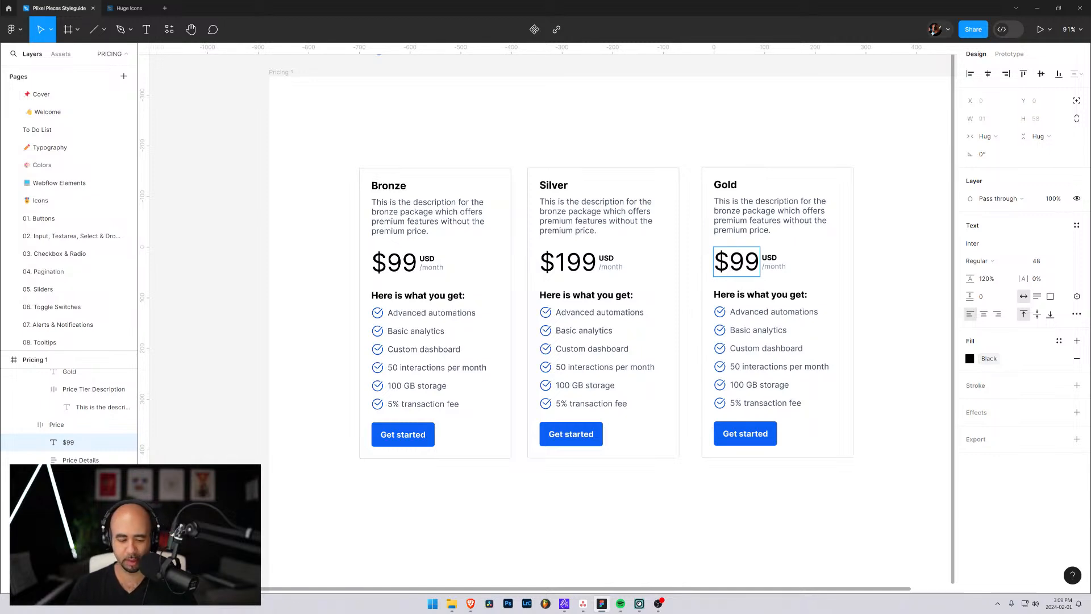
type("4")
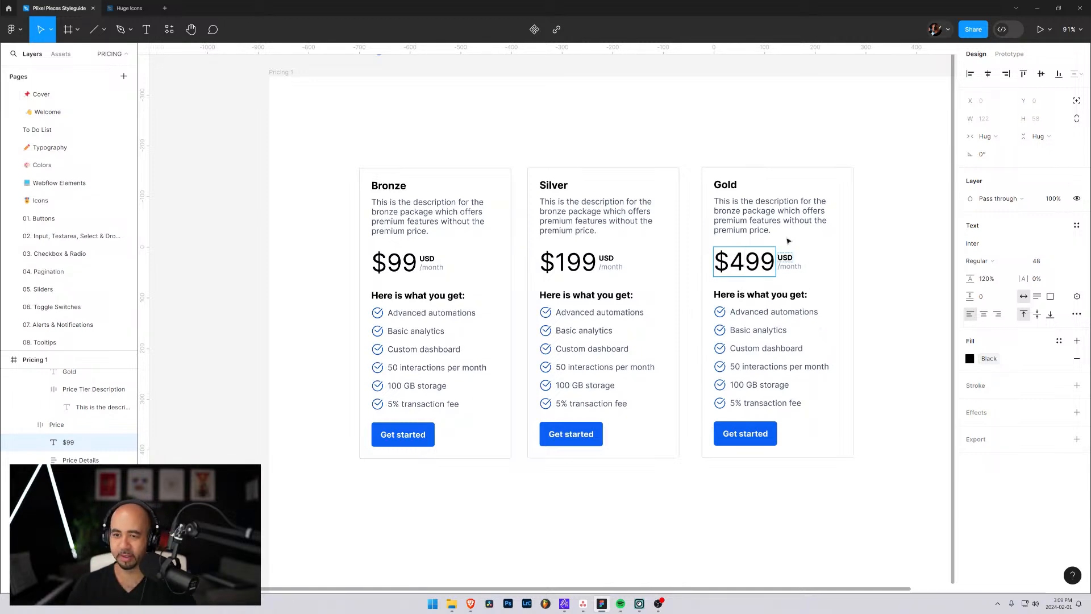
left_click(782, 221)
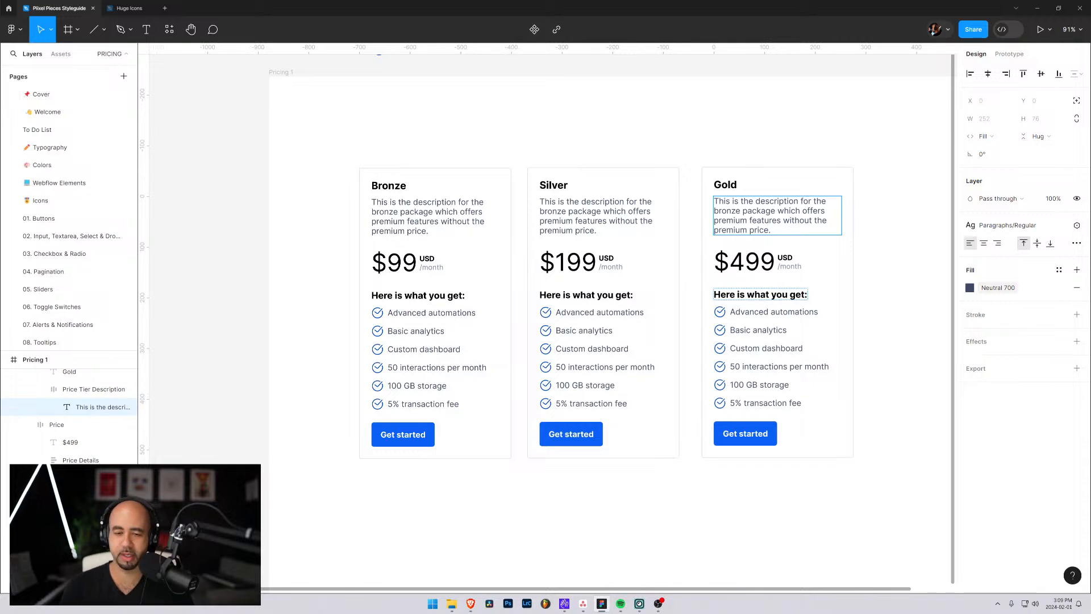
Replace the Silver card's description with "Silver is perfect for people who are more advanced than bronze and are looking for that additional functionality."
left_click(574, 202)
triple_click(574, 202)
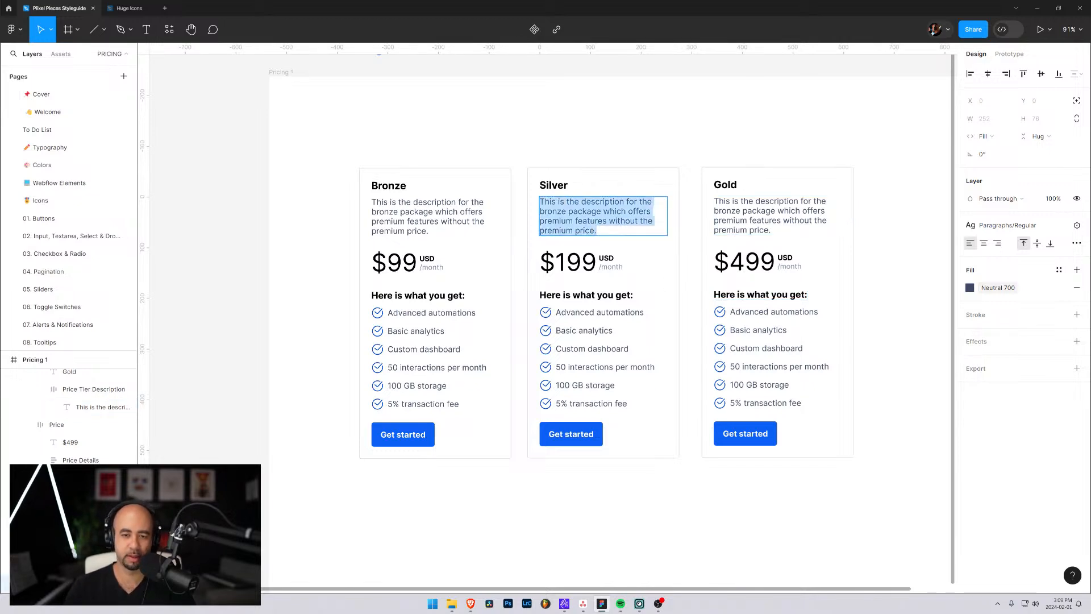
type("Silver is ")
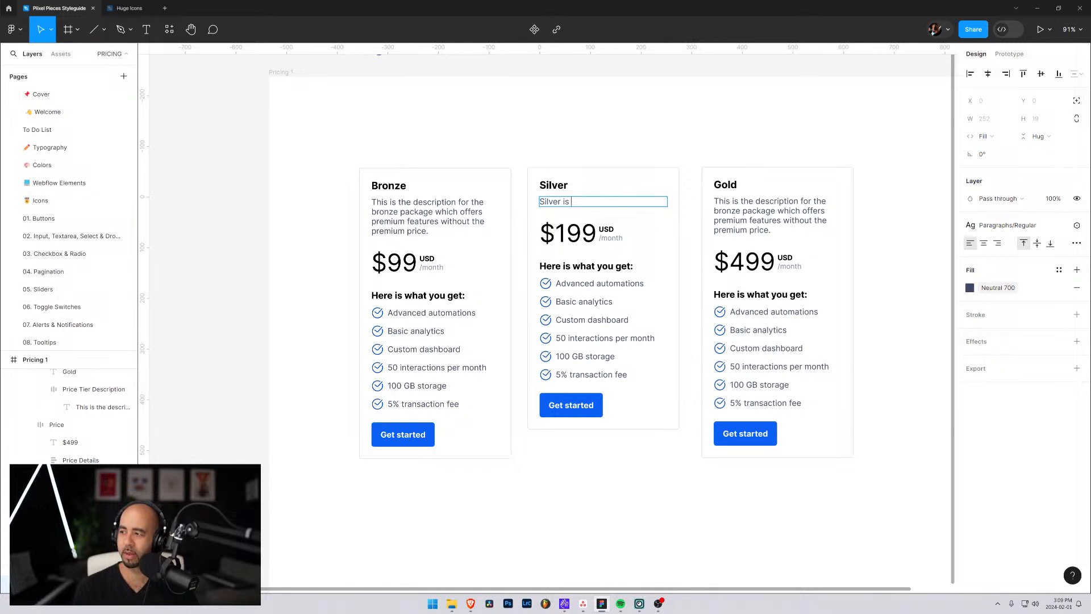
type("per")
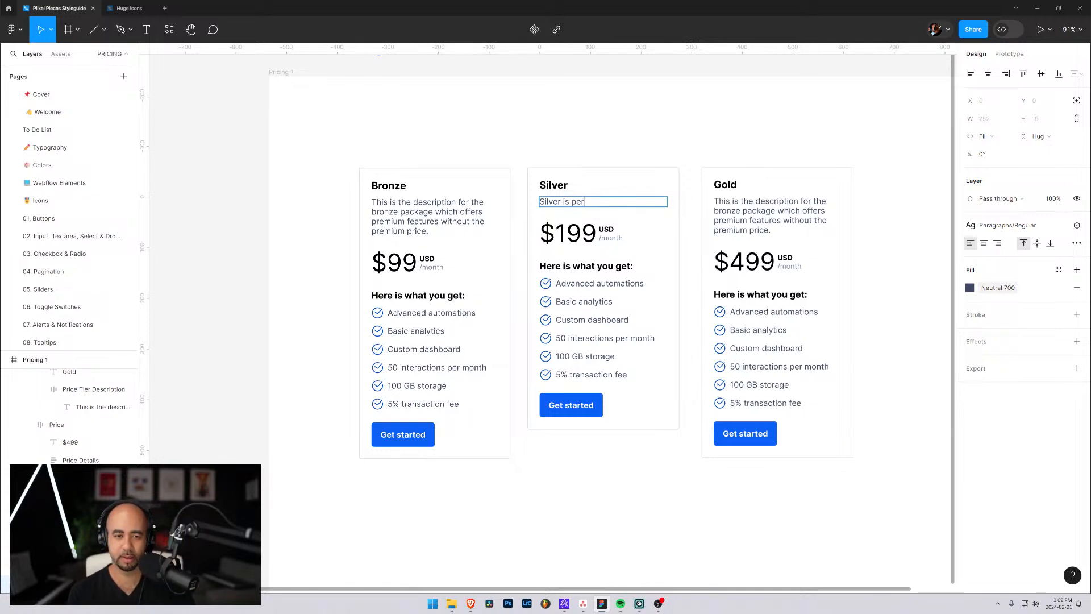
type("fect for peopel")
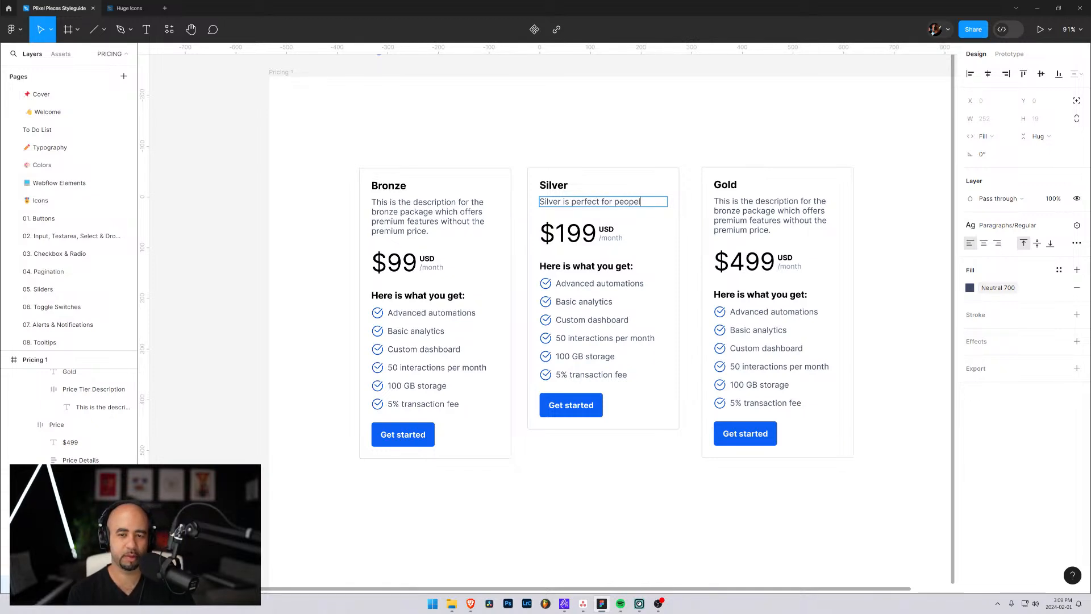
key("BackSpace")
key("BackSpace")
type("le who are m")
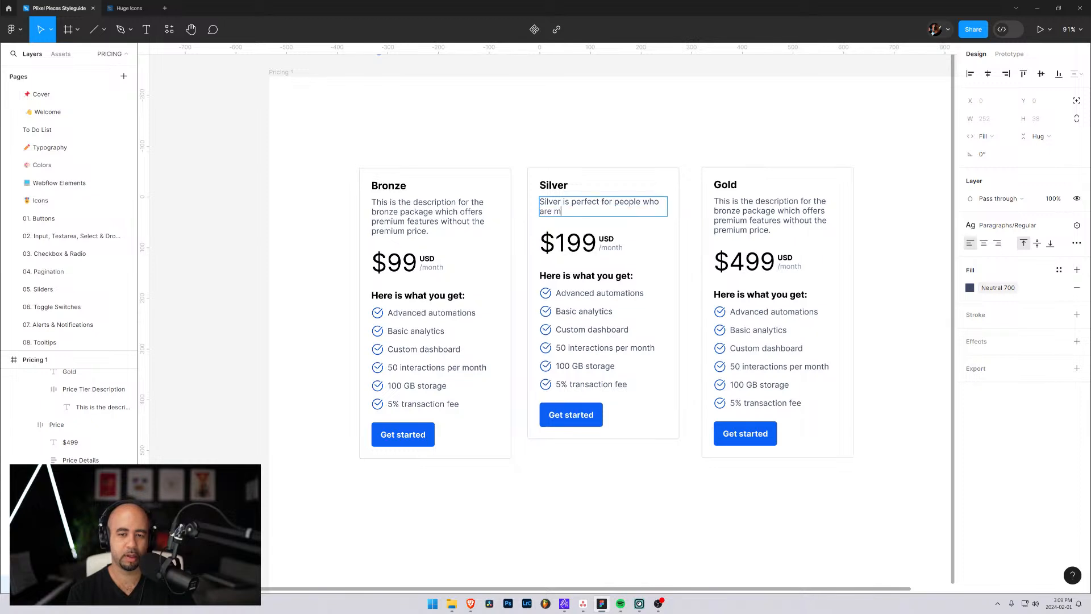
type("ore advanced")
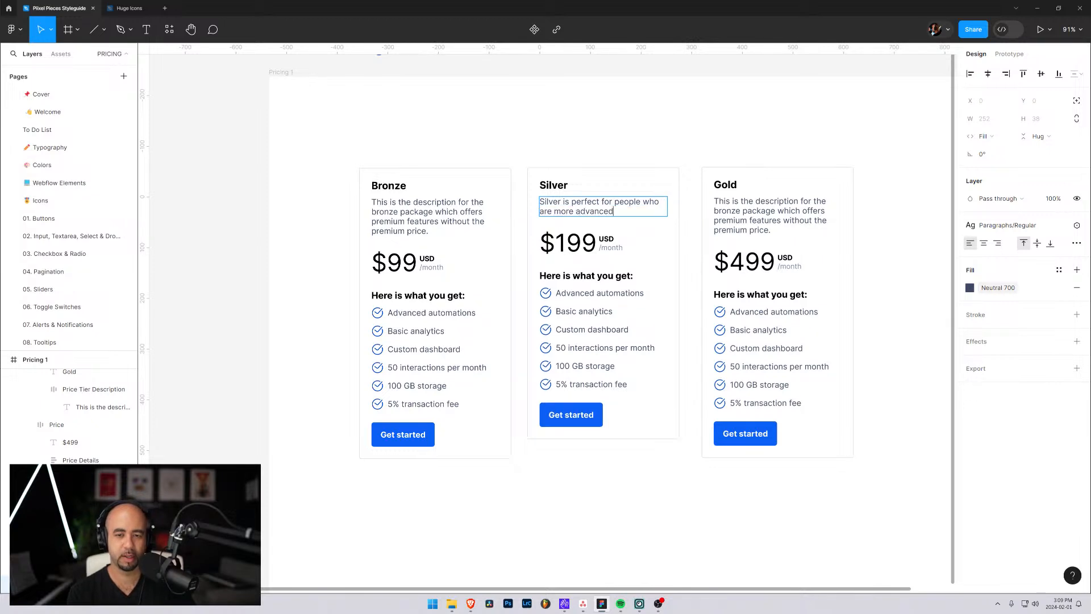
type(" than bron")
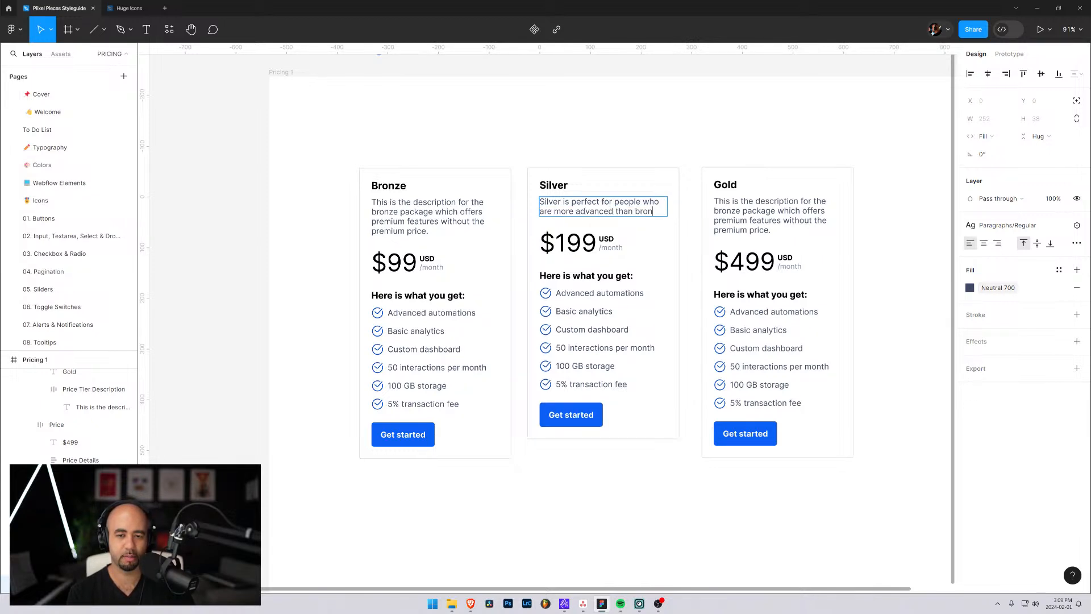
type("ze but")
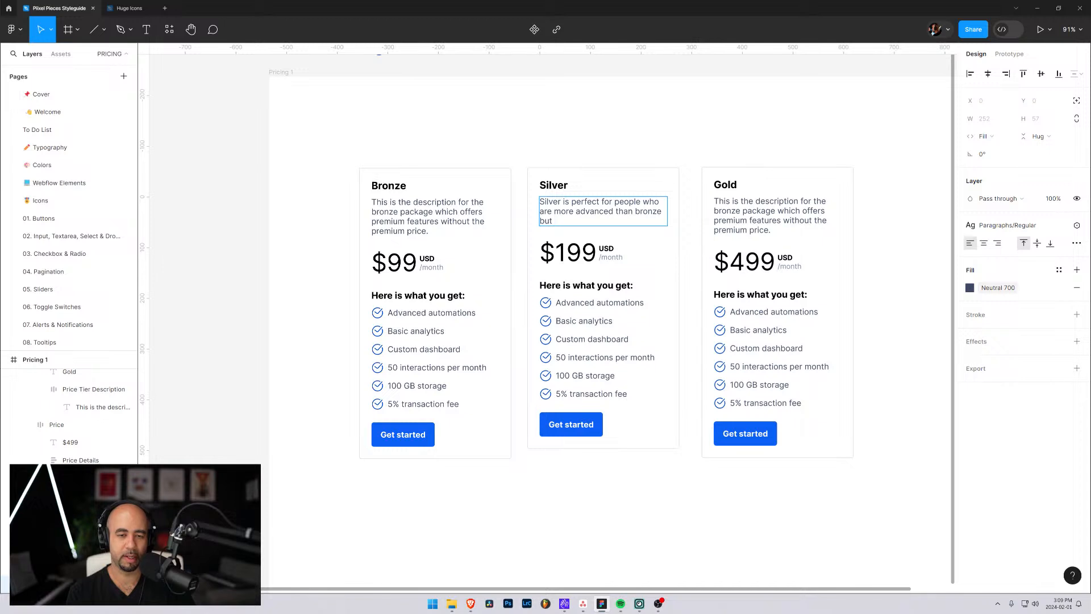
type(" a")
key("BackSpace")
key("BackSpace")
key("BackSpace")
key("BackSpace")
type("and are looking for that aditional f")
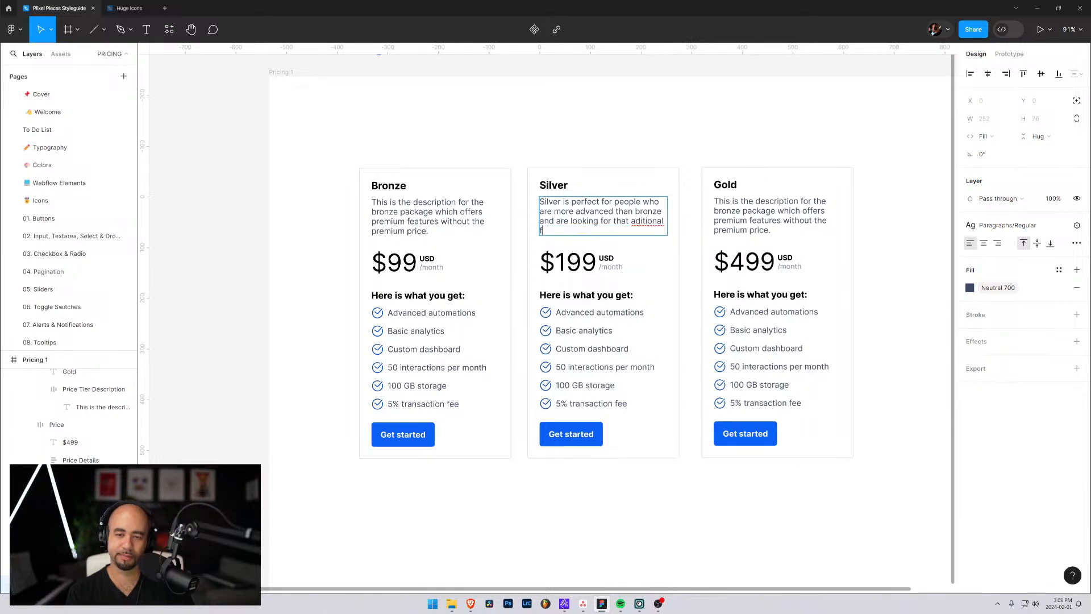
type("unctionatlit")
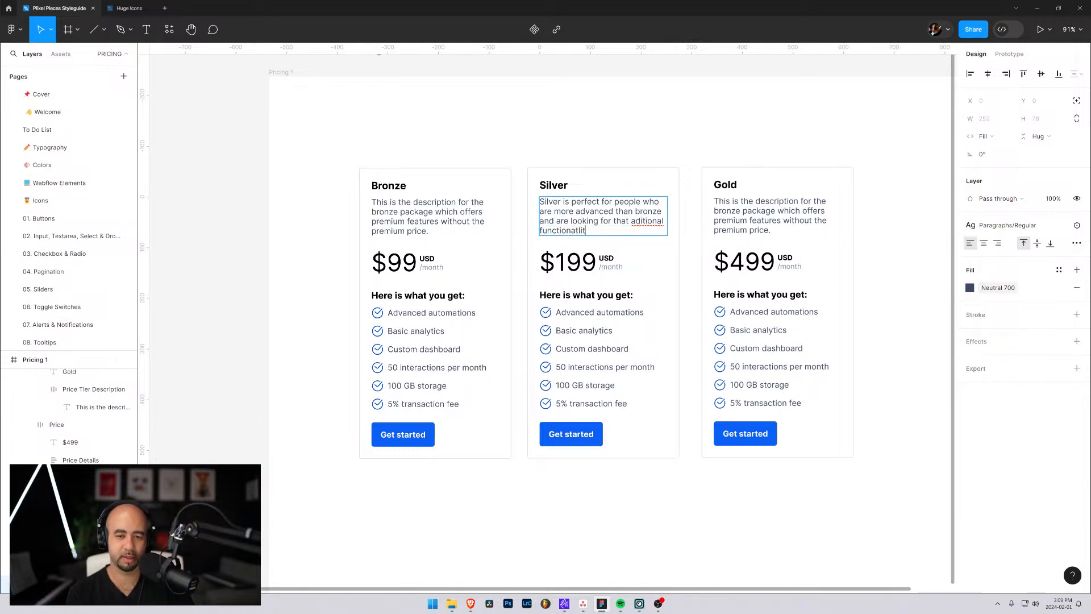
key("BackSpace")
key("BackSpace")
key("BackSpace")
key("BackSpace")
type("lity.")
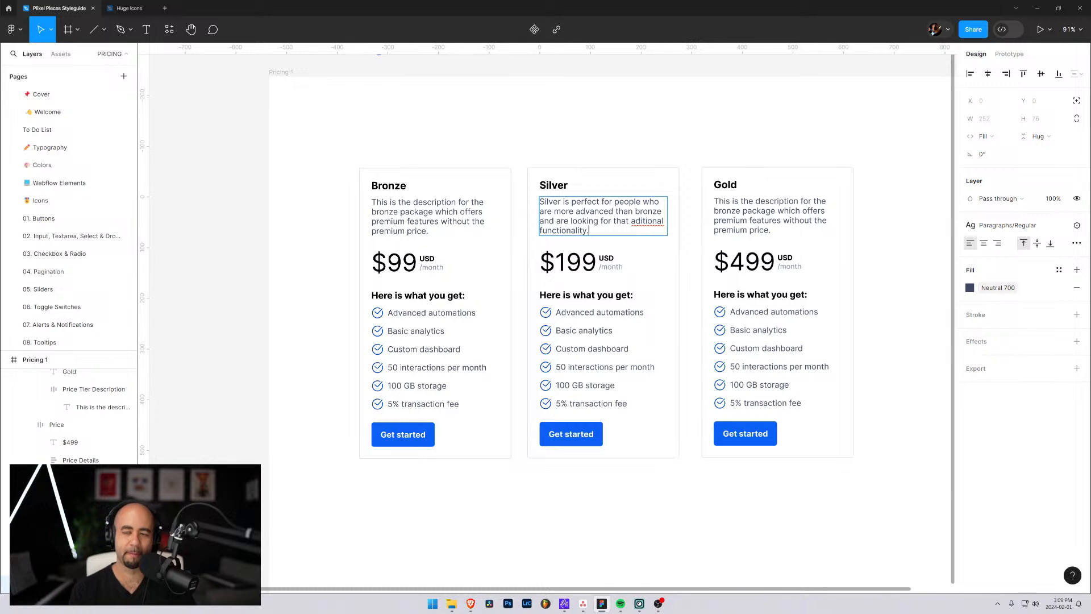
right_click(638, 225)
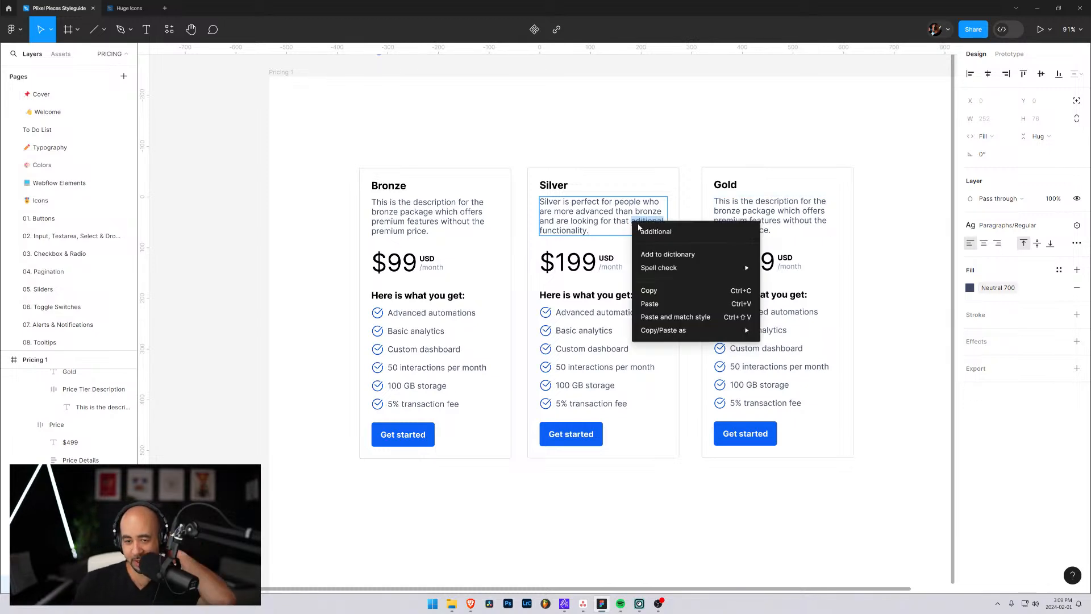
left_click(656, 231)
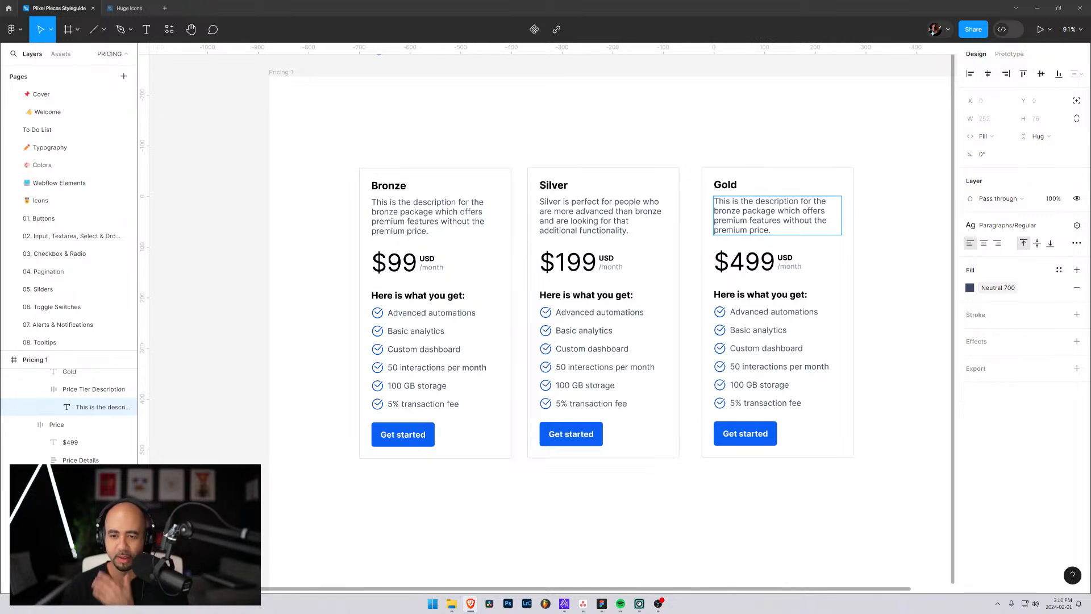
Replace the Gold card's description with "Gold is the most premium package that gives you everything you need to succeed plus a little extra."
left_click_drag(772, 231, 718, 209)
type("Go")
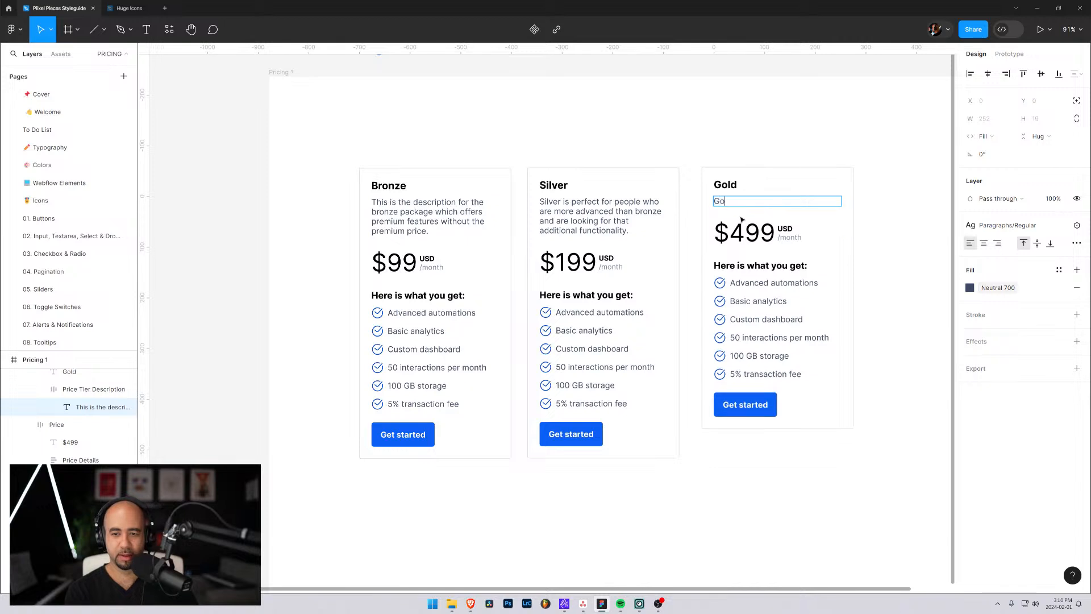
type("dl i")
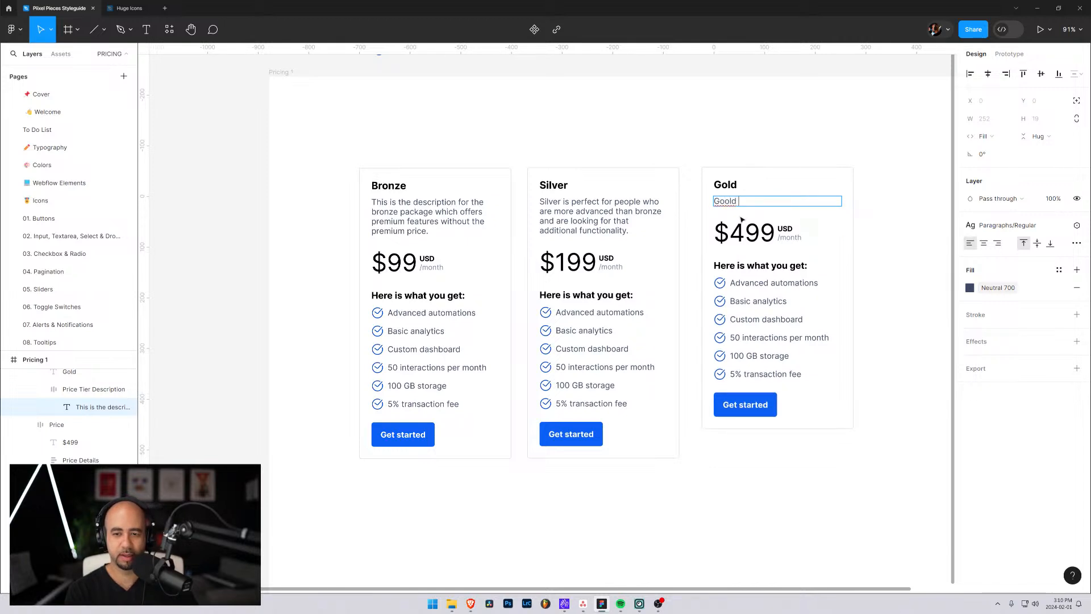
key("BackSpace")
key("BackSpace")
key("BackSpace")
key("BackSpace")
key("BackSpace")
type("old is the")
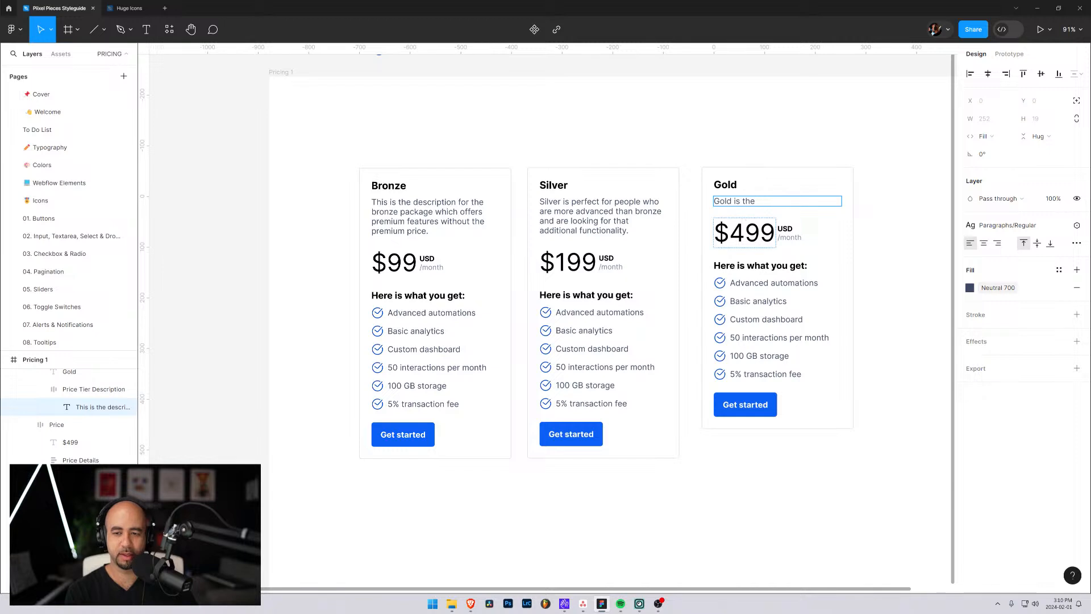
type(" most preimum")
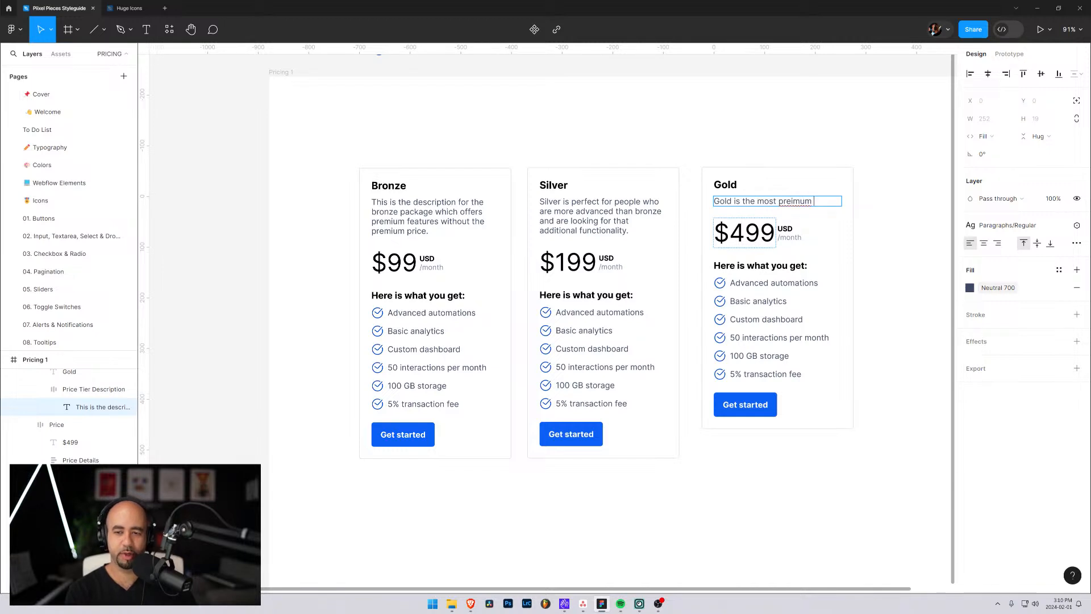
key("BackSpace")
key("BackSpace")
key("BackSpace")
key("BackSpace")
key("BackSpace")
type("miku")
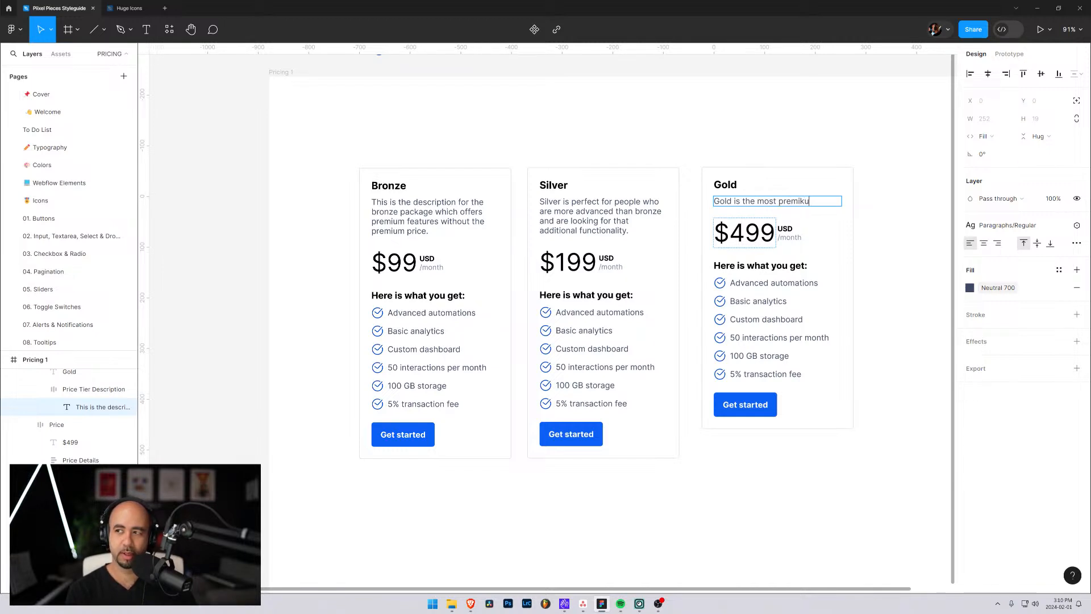
type("m bac")
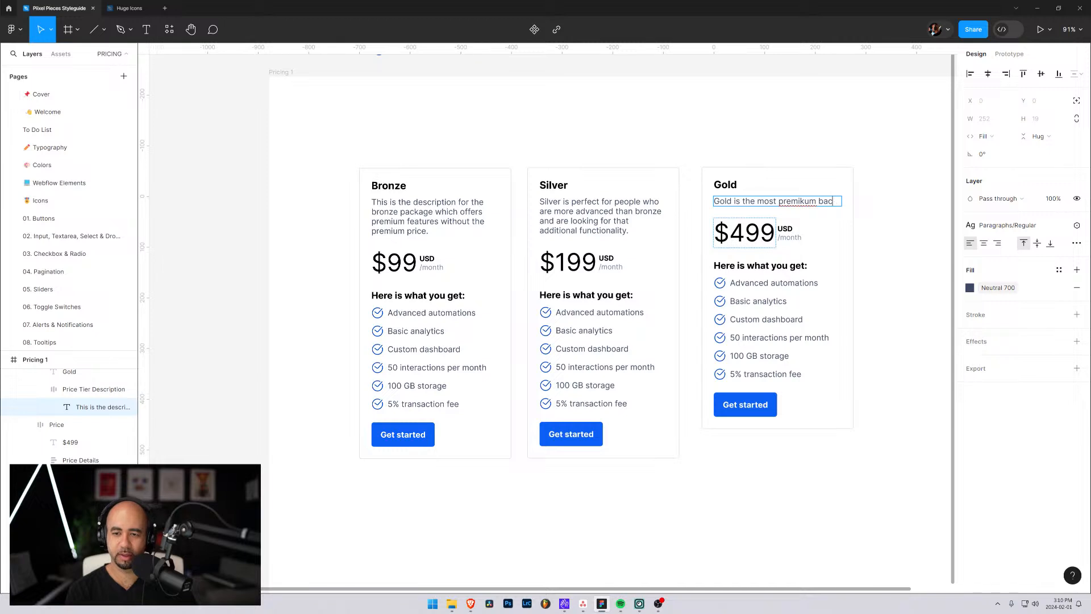
key("BackSpace")
key("BackSpace")
key("BackSpace")
key("BackSpace")
key("BackSpace")
key("BackSpace")
key("BackSpace")
key("BackSpace")
type("i")
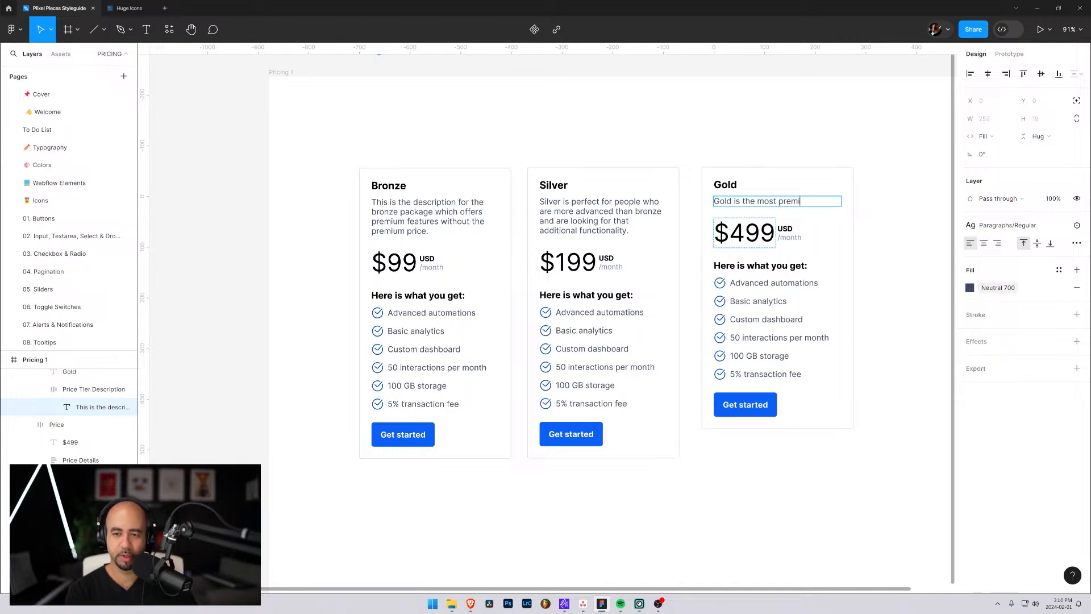
type("um package")
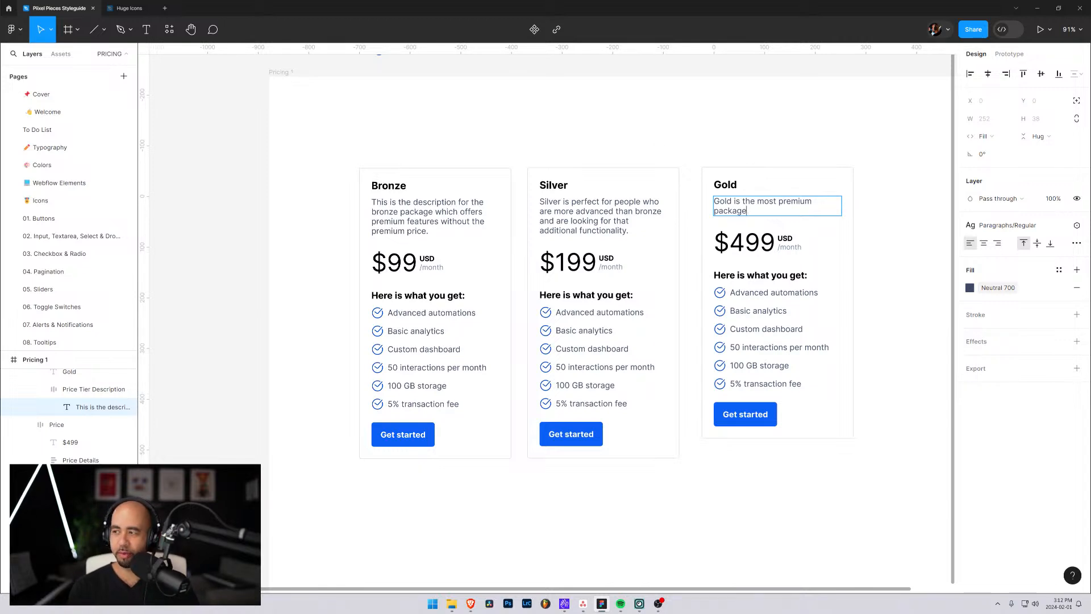
type("tha")
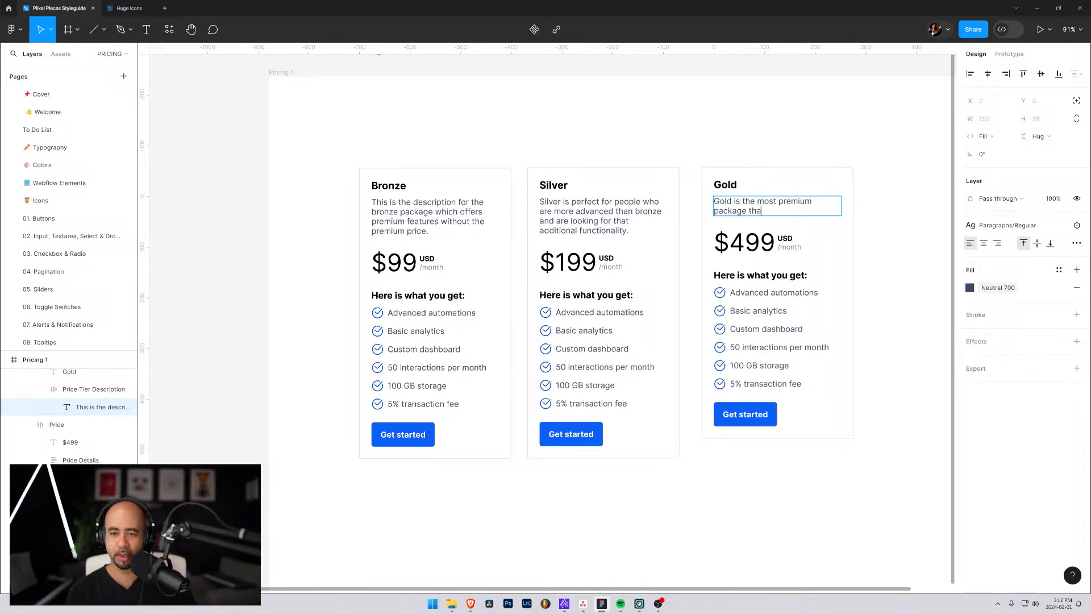
type("t gives you everything you ")
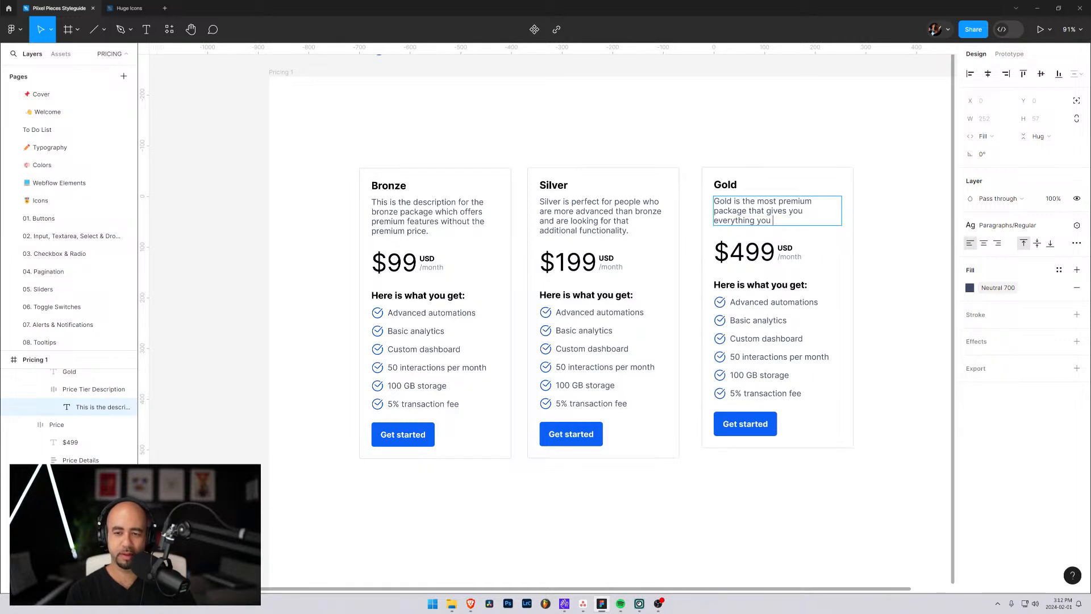
type("coul")
key("BackSpace")
key("BackSpace")
key("BackSpace")
type("need to cu")
key("BackSpace")
type("ucce")
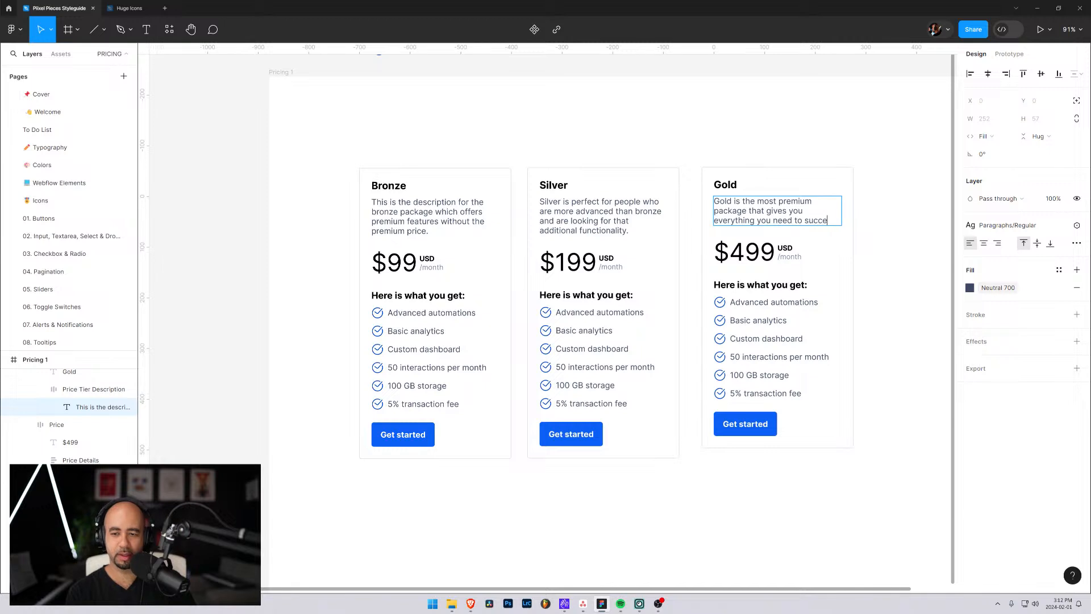
type("ed plus ")
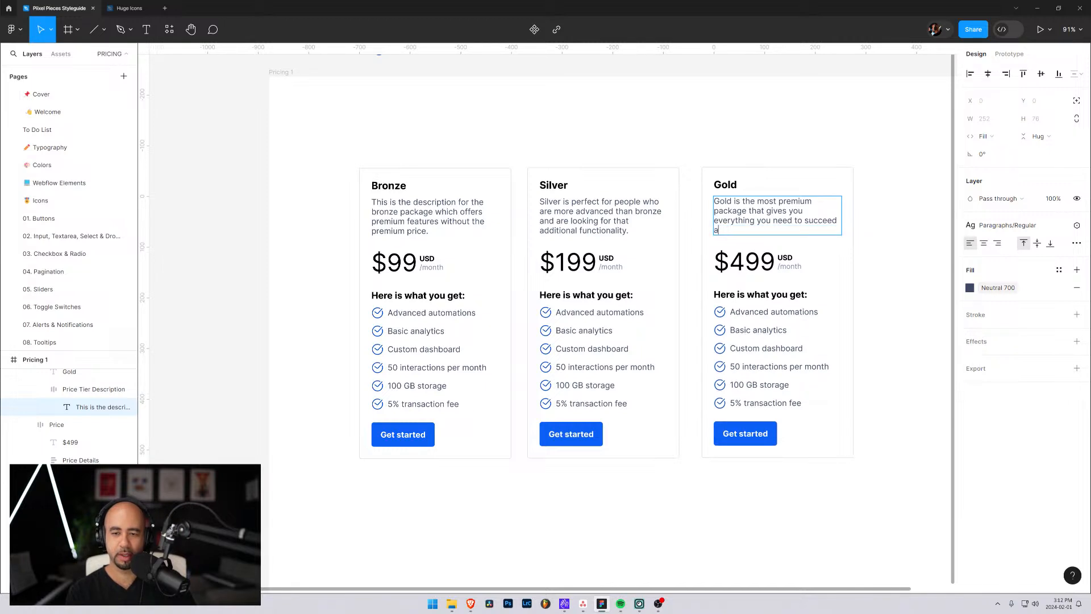
type("a little extra.")
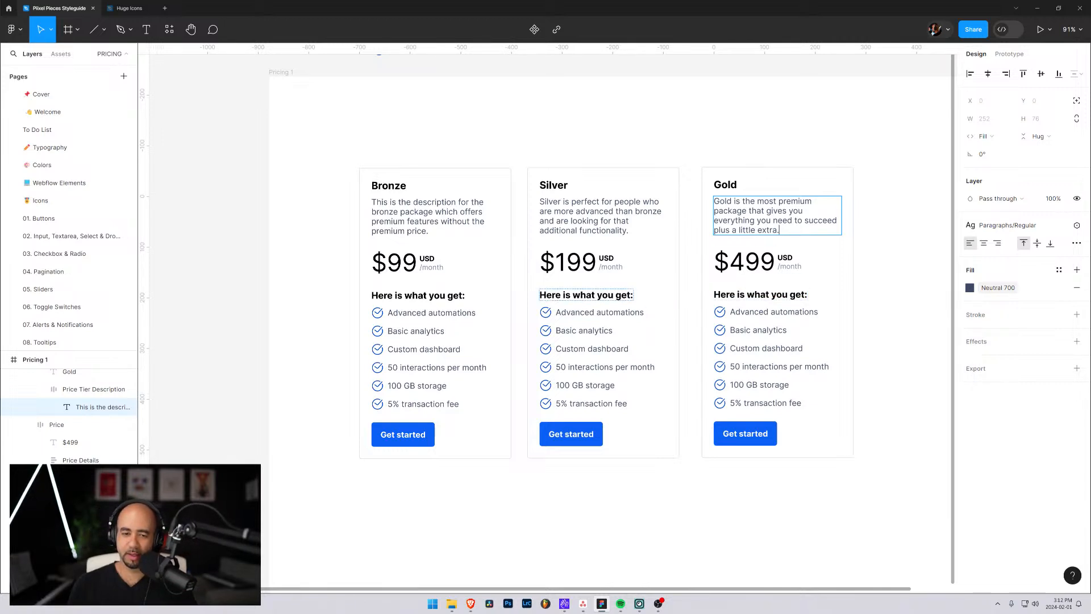
Change the heading above the Silver card's feature list to "Everything in Bronze, plus:"
left_click(571, 295)
key("ctrl+a")
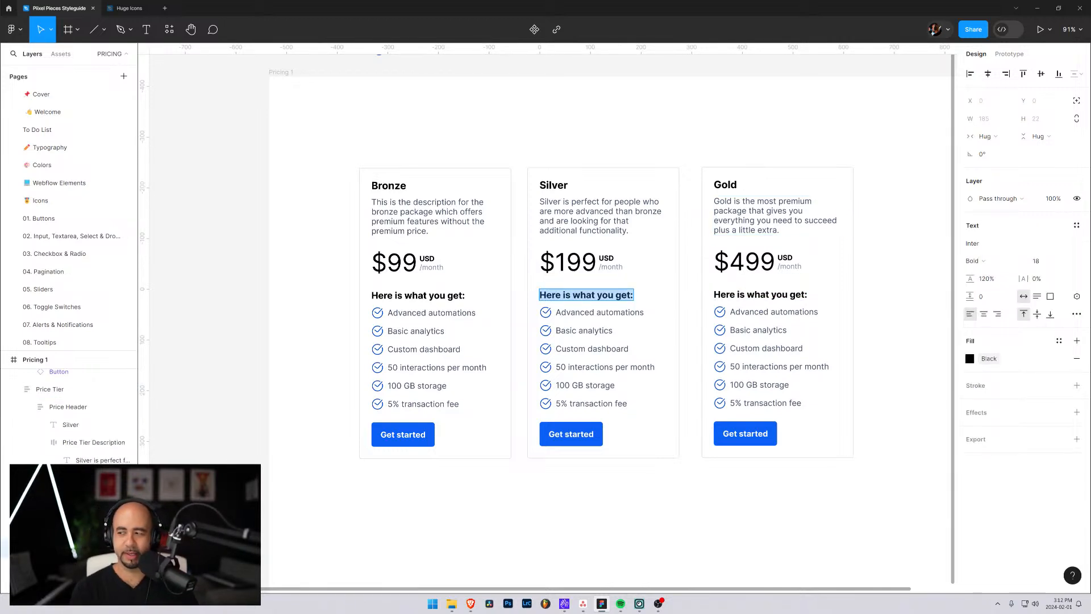
type("Everyth")
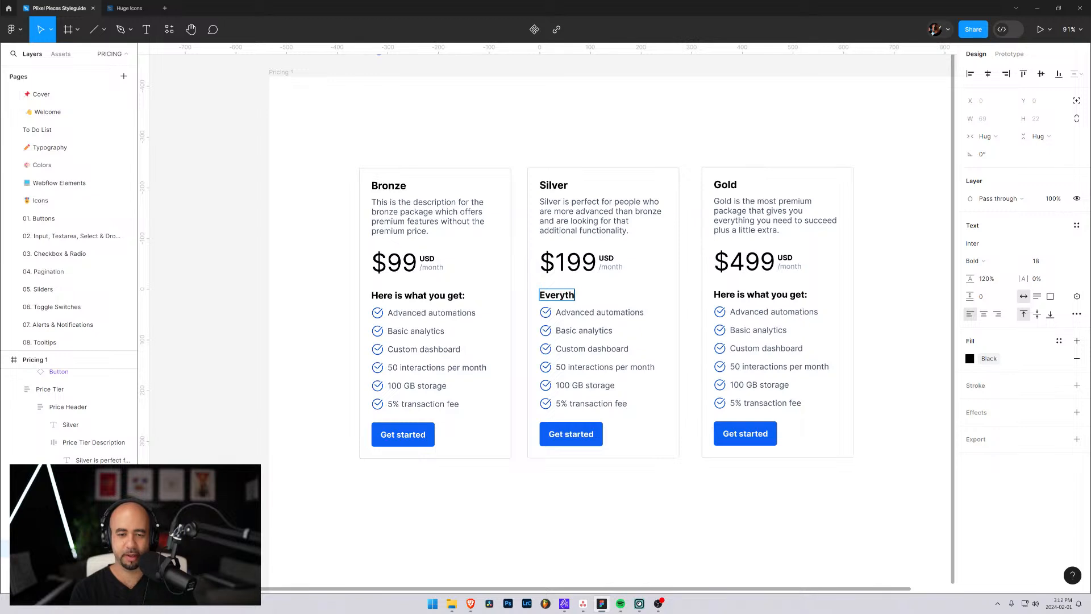
type("ing in Bronze")
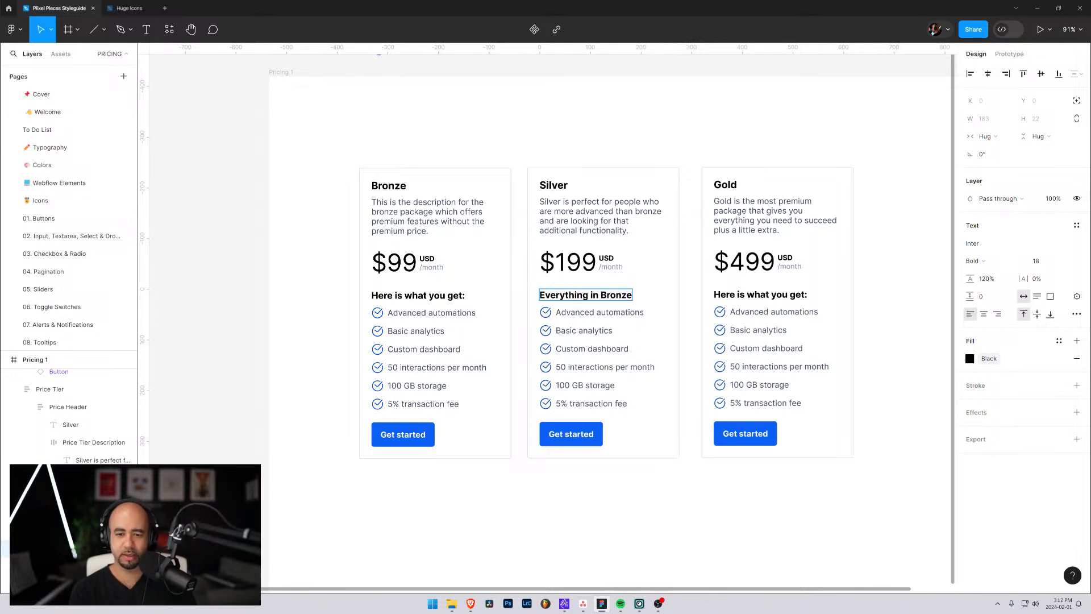
type(", plus:")
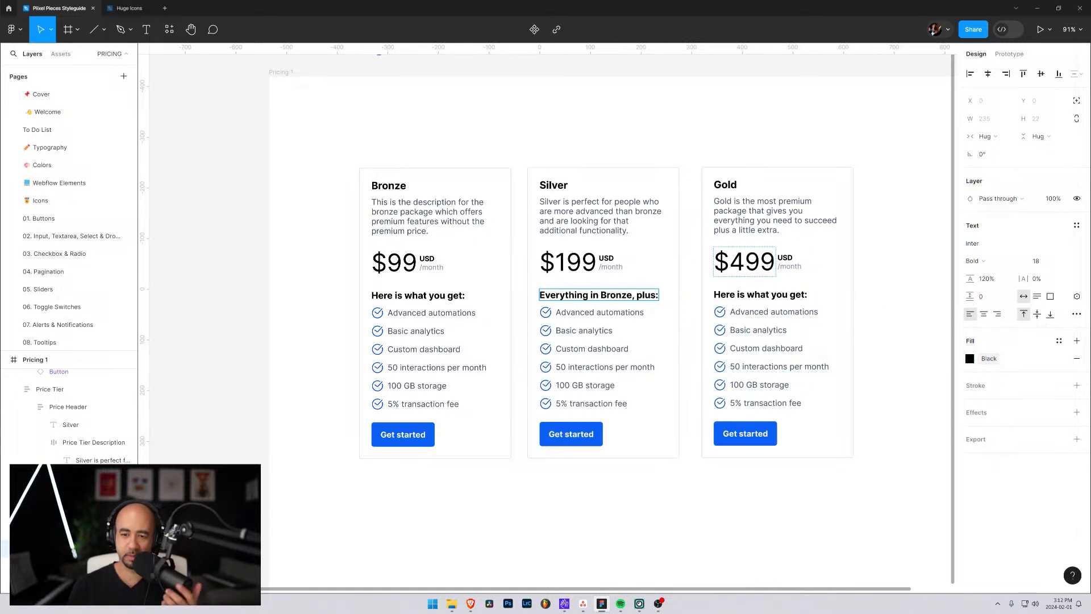
Change the heading above the Gold card's feature list to "Everything in Silver, plus:"
left_click(788, 294)
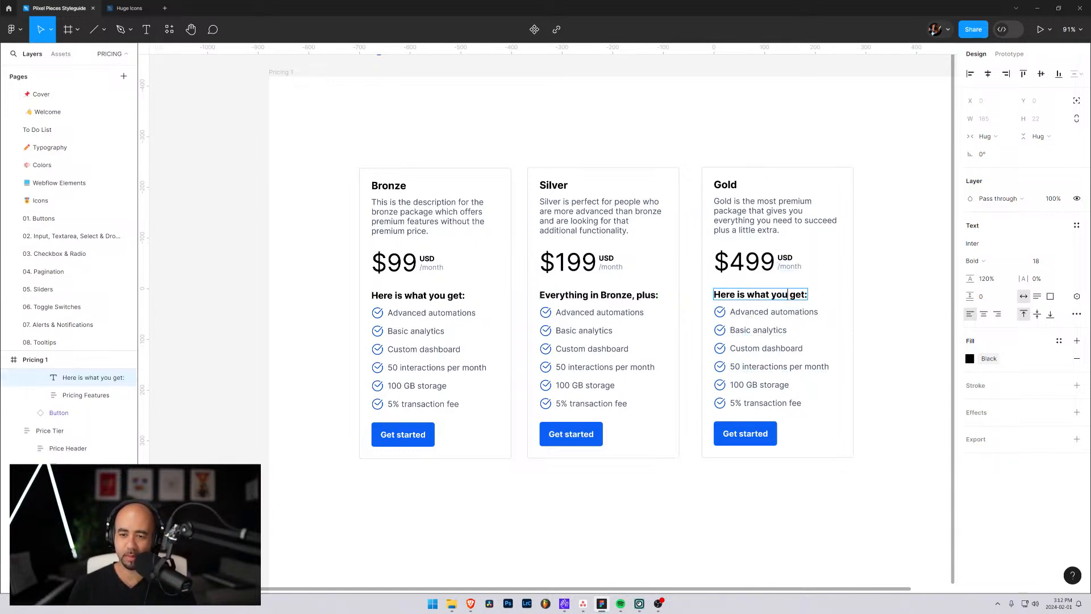
key("ctrl+a")
type("Everyt")
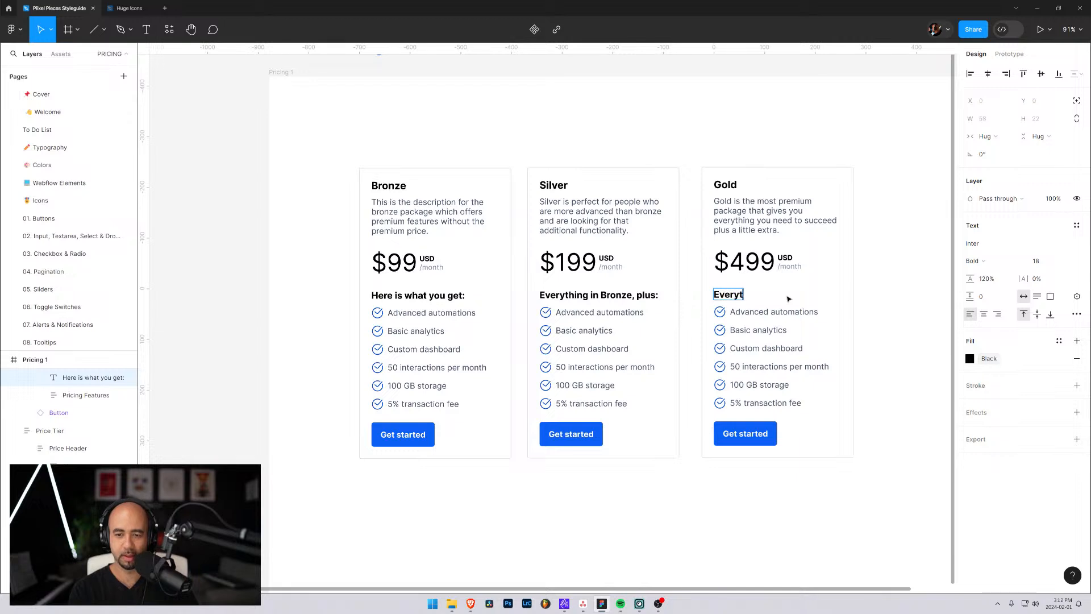
type("hing in Gold, pl")
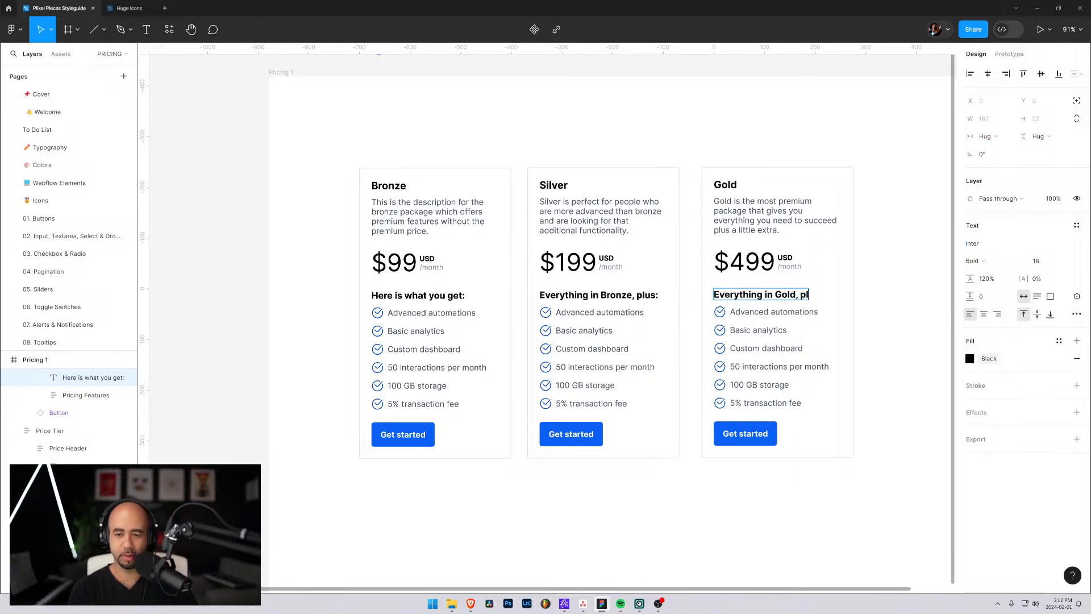
type("us:")
key("BackSpace")
key("BackSpace")
key("BackSpace")
key("BackSpace")
key("BackSpace")
key("BackSpace")
key("BackSpace")
key("BackSpace")
key("BackSpace")
key("BackSpace")
key("BackSpace")
key("BackSpace")
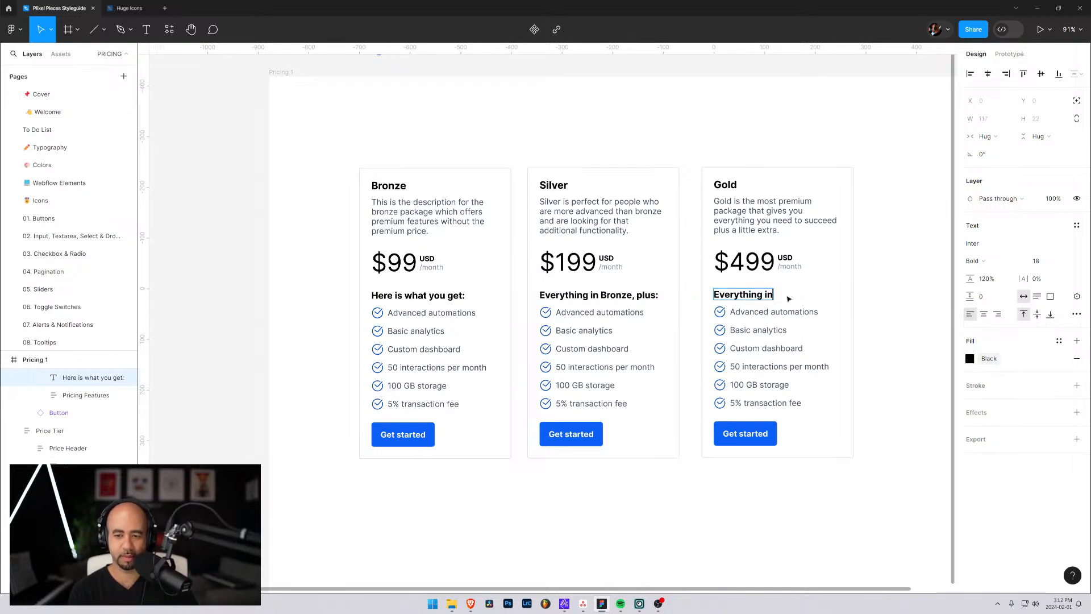
type("Silver, p")
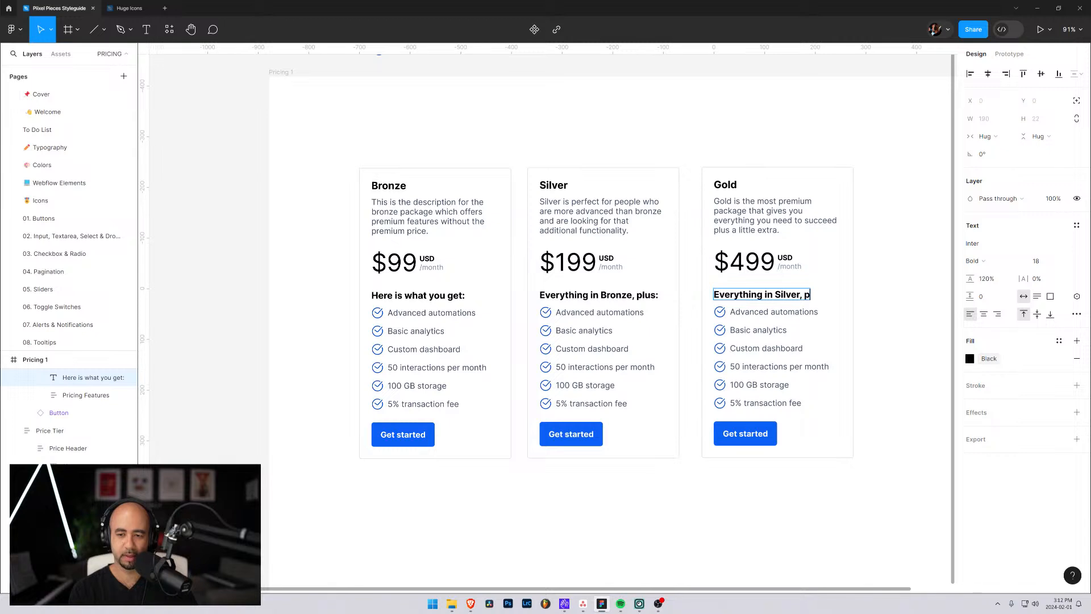
type("lus:")
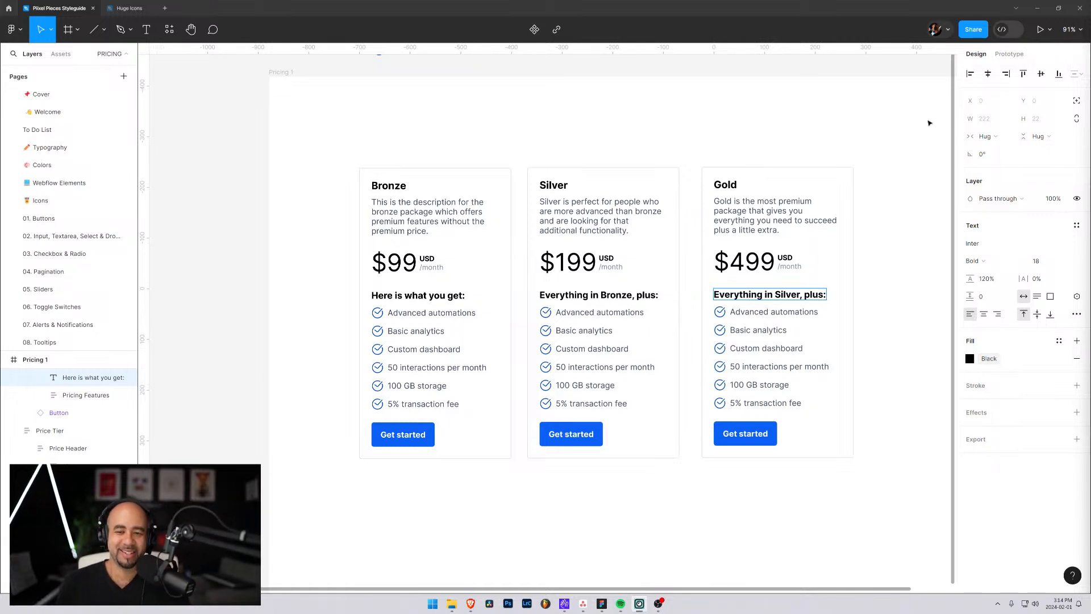
Change the first feature on the Silver card to "Premium automations"
left_click(606, 312)
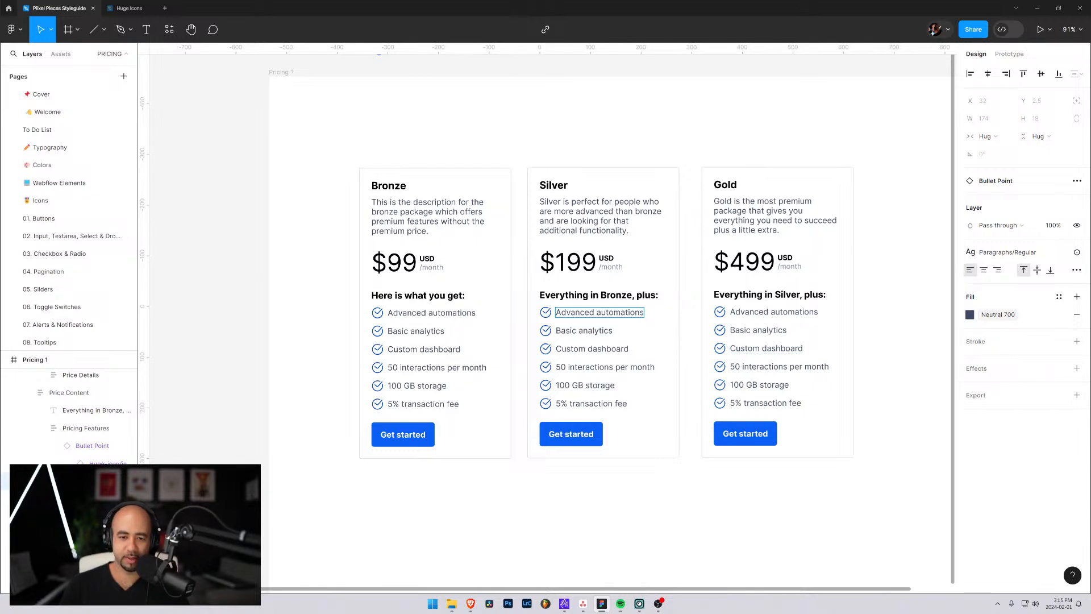
double_click(574, 313)
type("Prem")
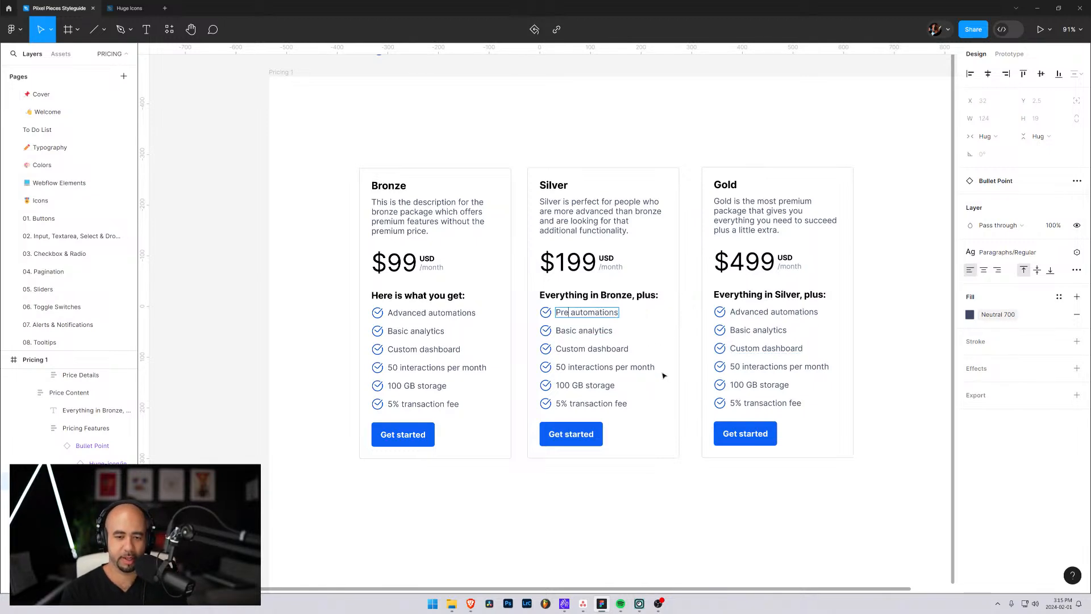
type("ium")
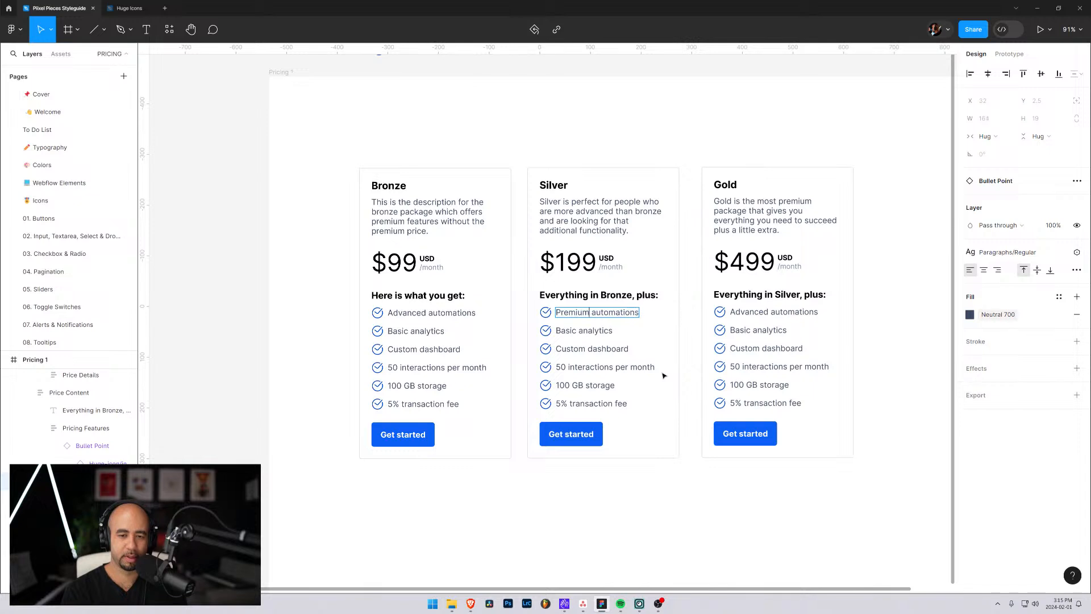
Change the second feature on the Silver card to "Detailed analytics"
double_click(566, 330)
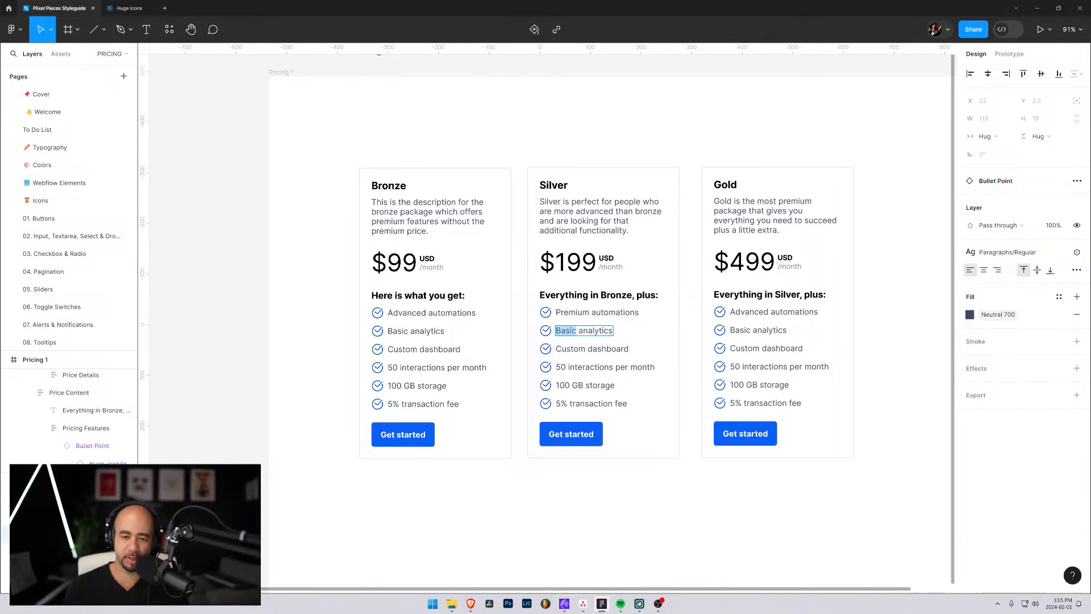
type("Advabce")
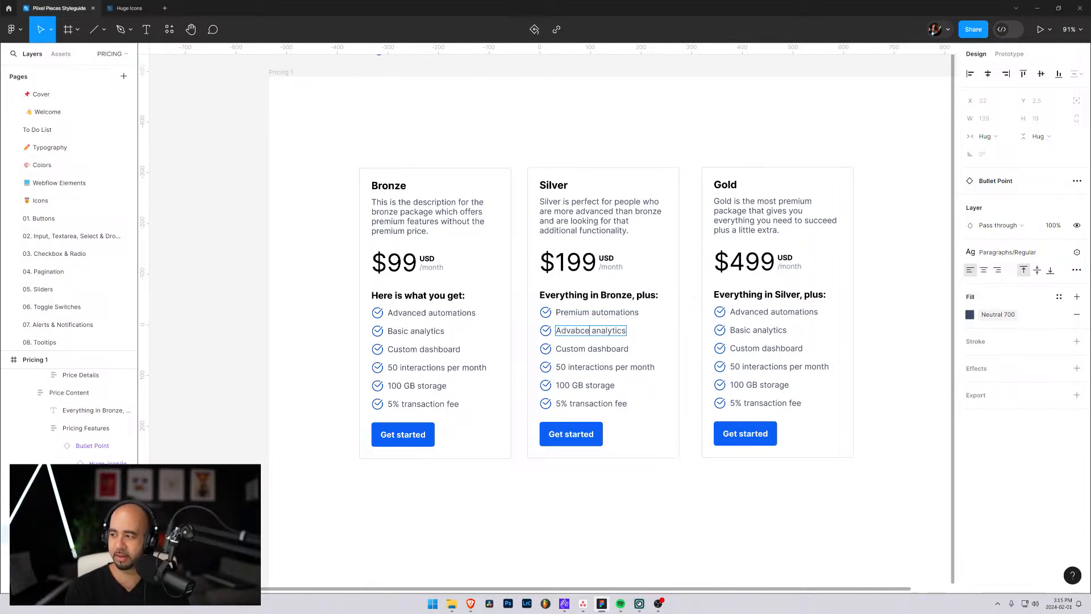
key("BackSpace")
key("BackSpace")
key("BackSpace")
key("BackSpace")
key("BackSpace")
key("BackSpace")
key("BackSpace")
type("Details")
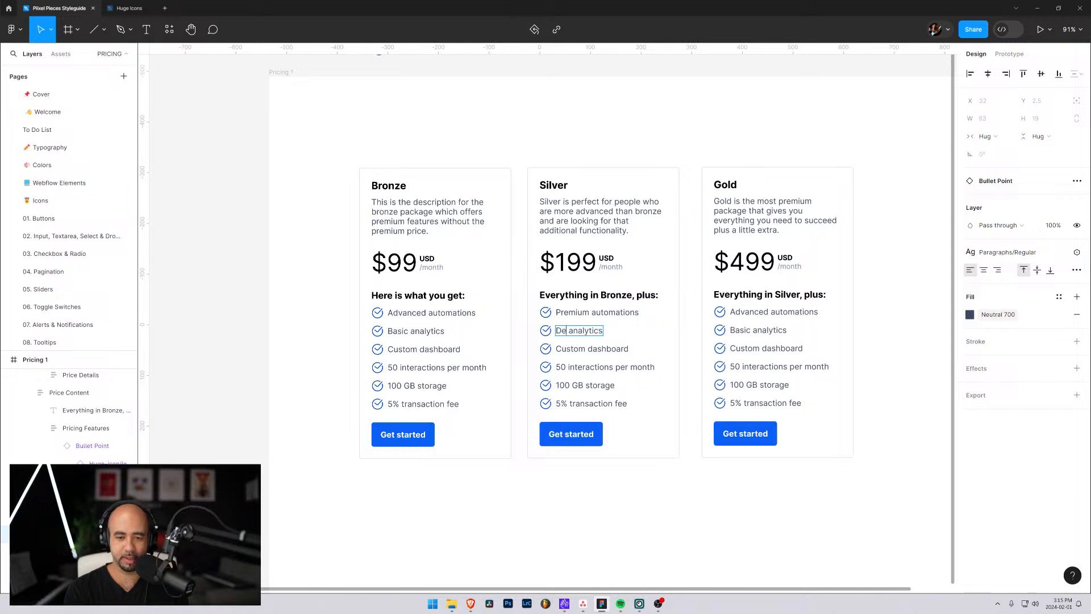
key("BackSpace")
type("ed")
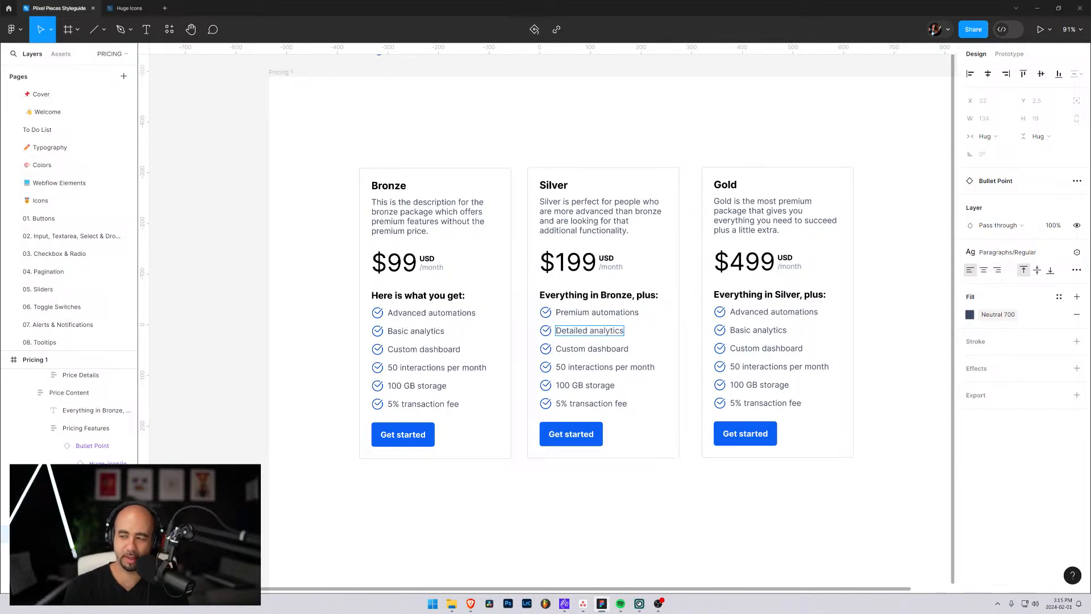
Change the third feature on the Silver card to "Custom segmentation" and clear the selection
double_click(583, 349)
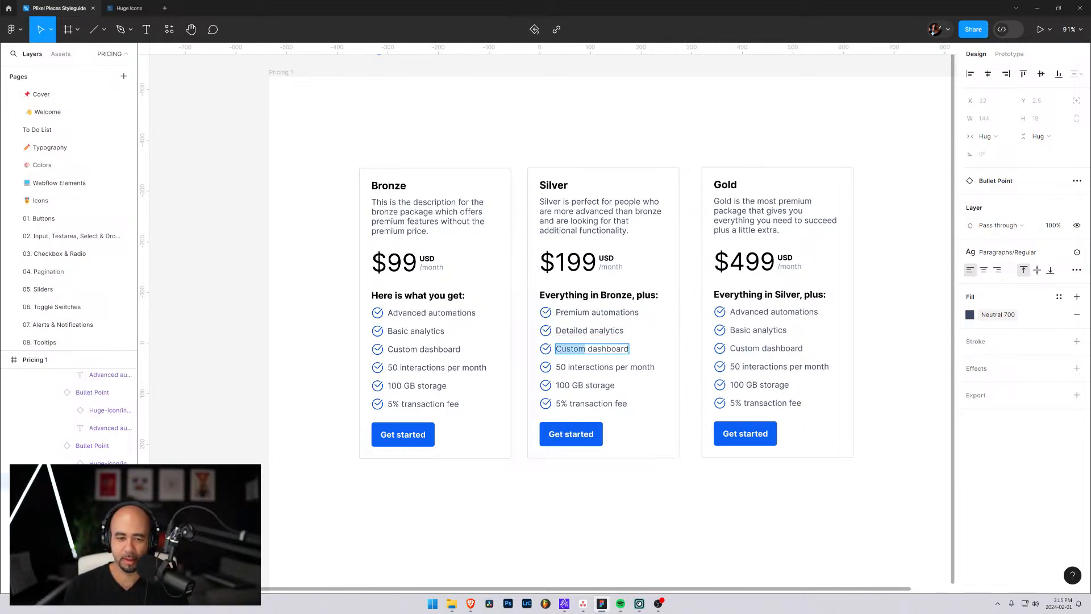
left_click(585, 349)
double_click(608, 349)
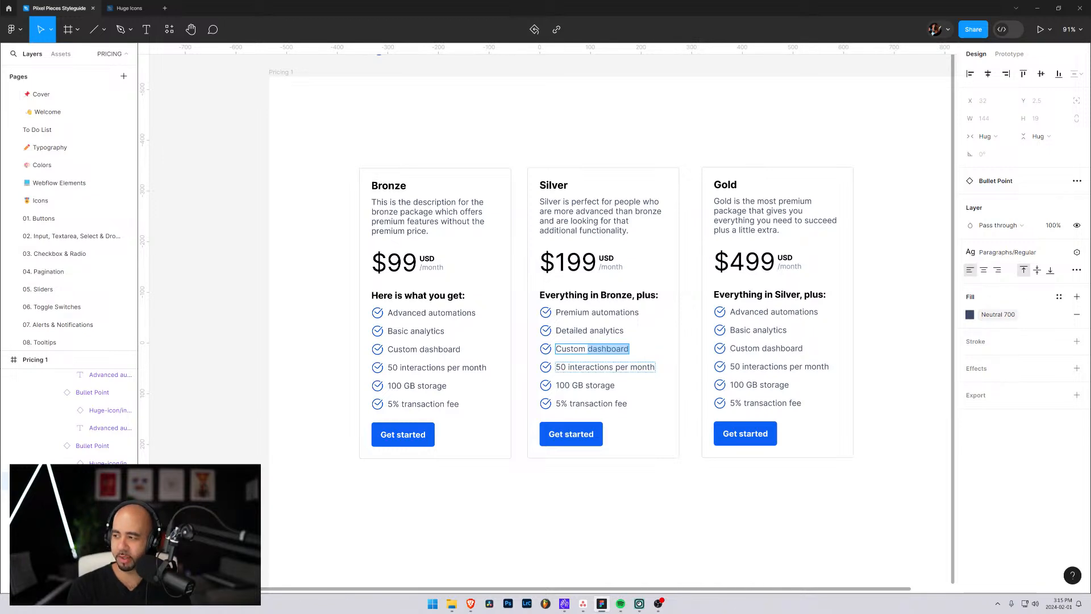
type("segmentation=")
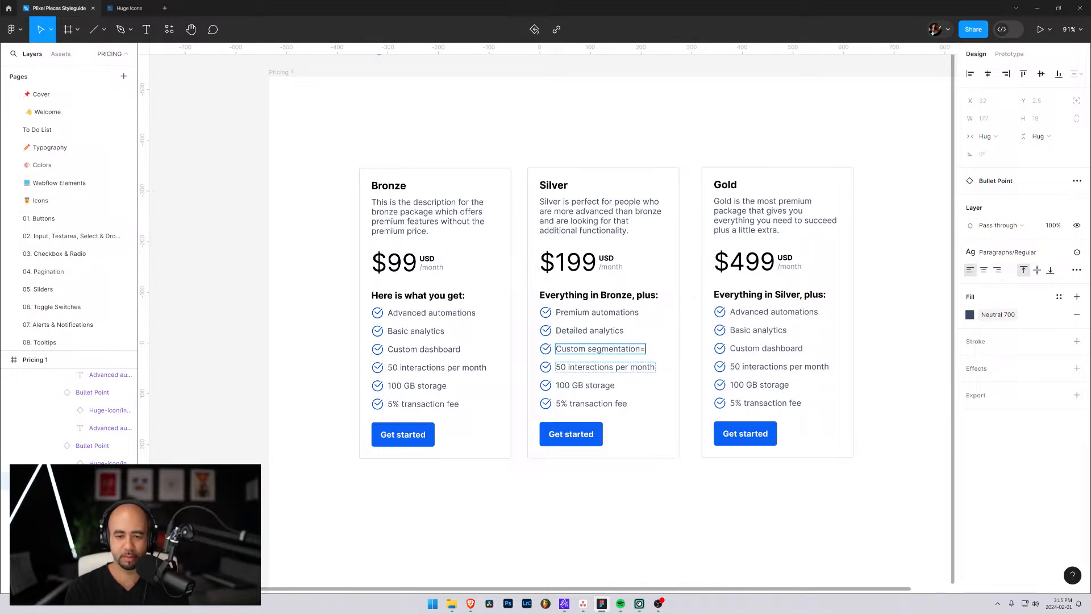
key("BackSpace")
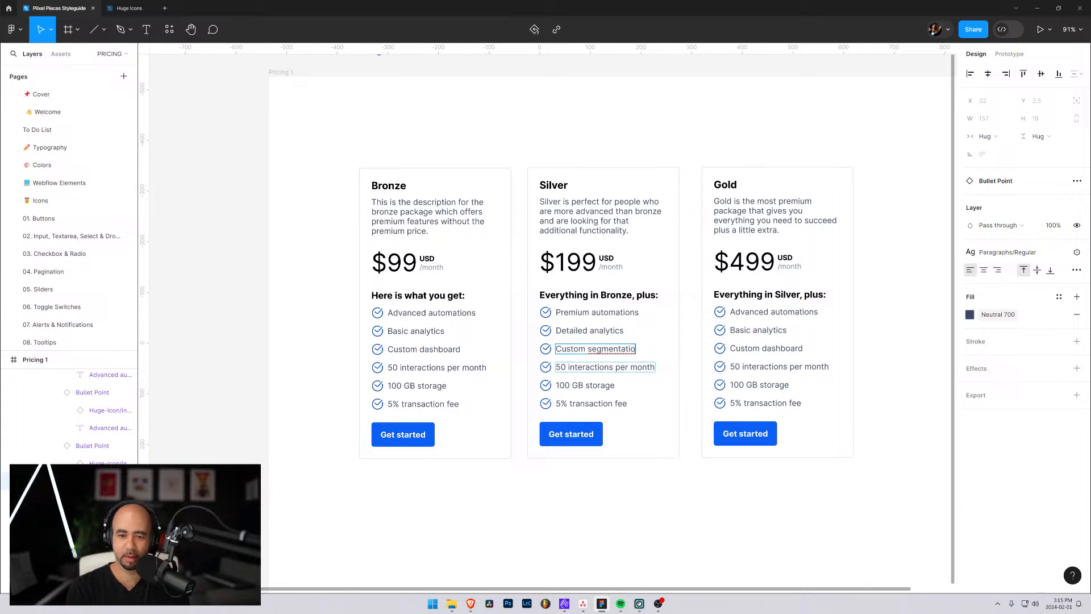
type("n")
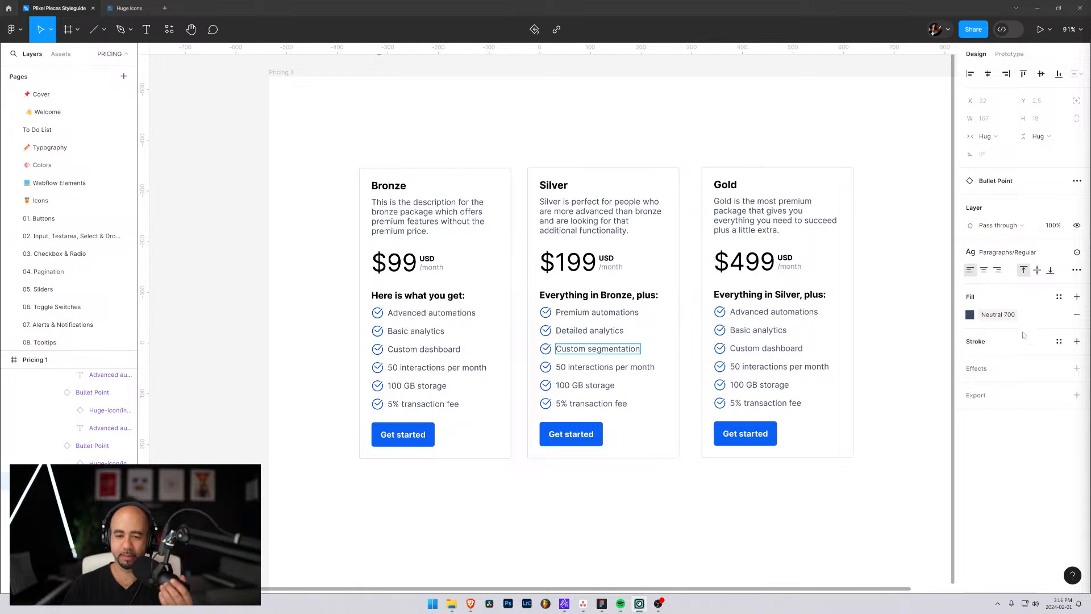
left_click(655, 476)
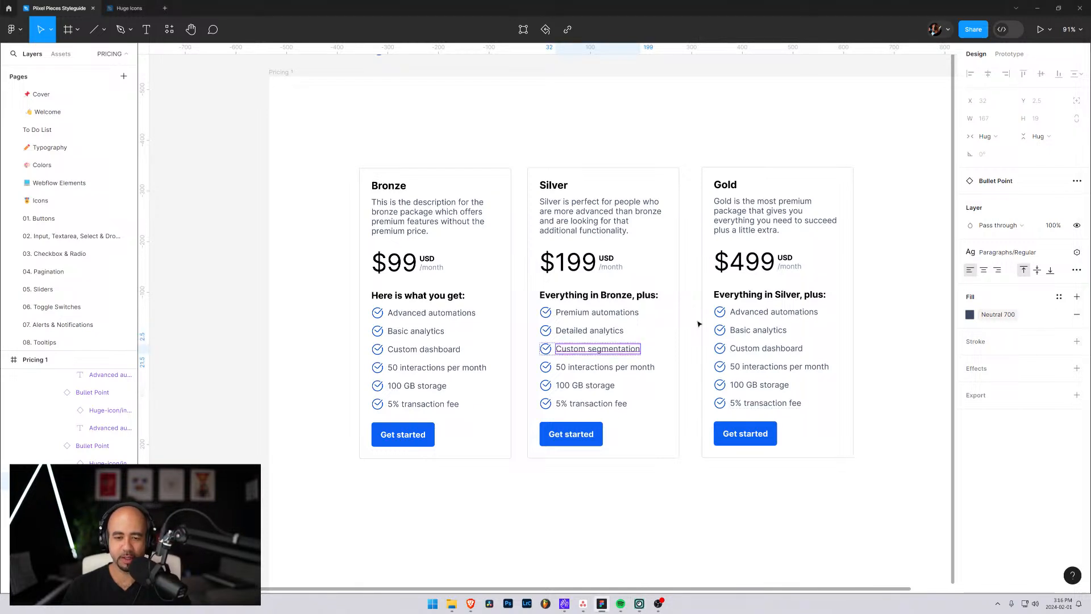
left_click(665, 137)
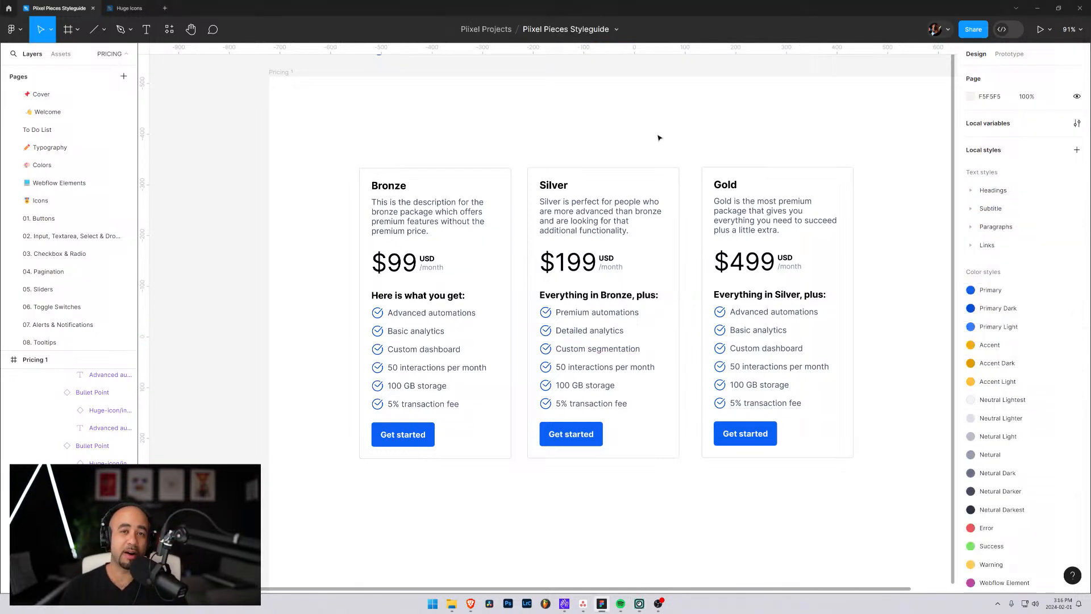
Change the interactions feature on the Silver card to "500 interactions per month"
double_click(586, 369)
double_click(586, 370)
double_click(586, 371)
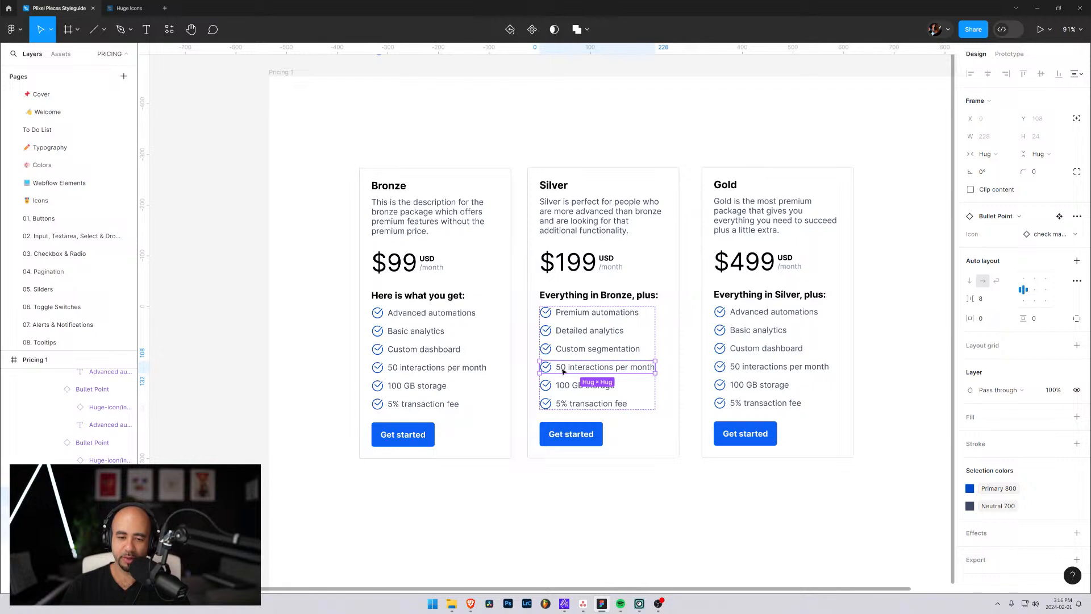
double_click(563, 371)
left_click(566, 367)
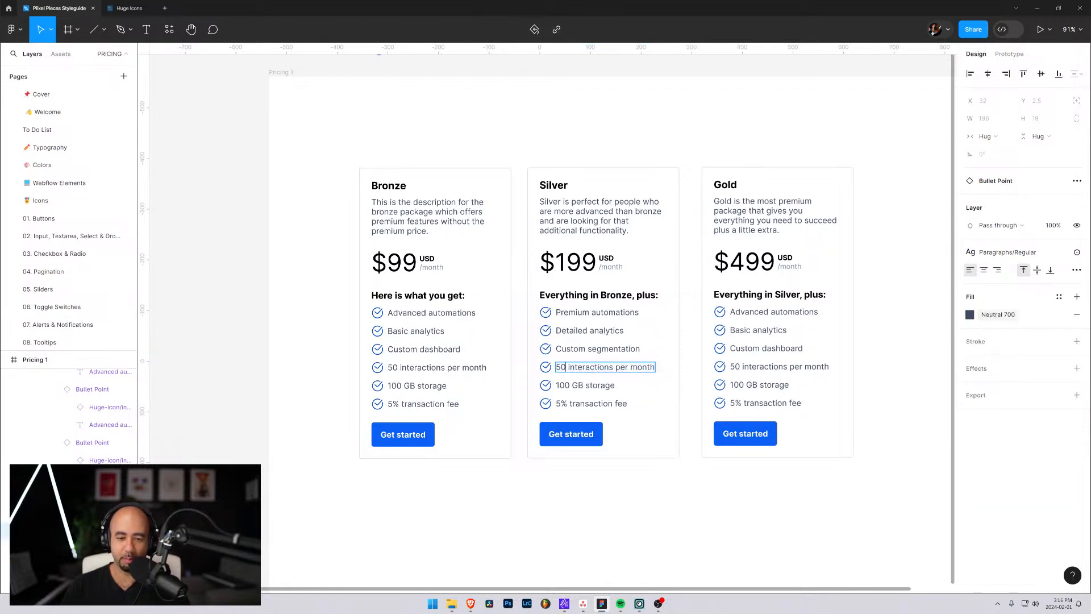
type("0")
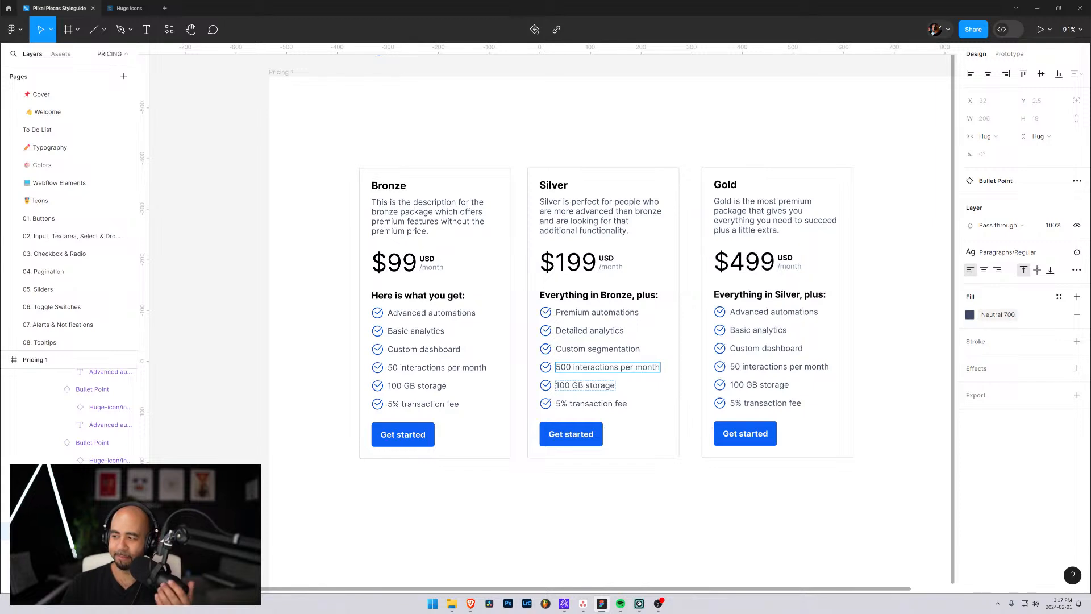
Change the storage feature on the Silver card to "1,000 GB storage"
double_click(557, 385)
type(",")
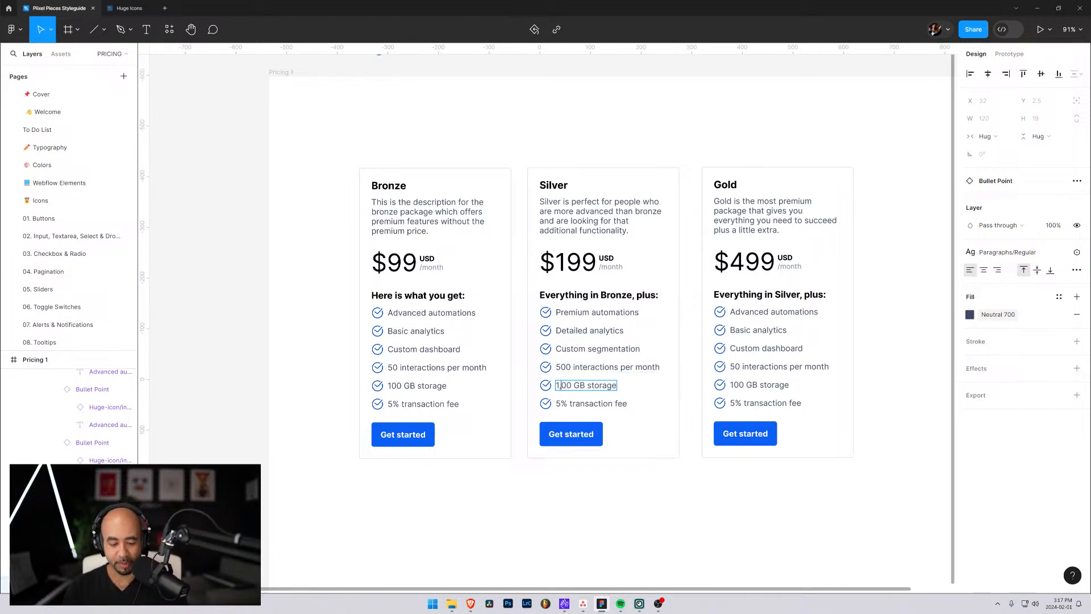
type("0")
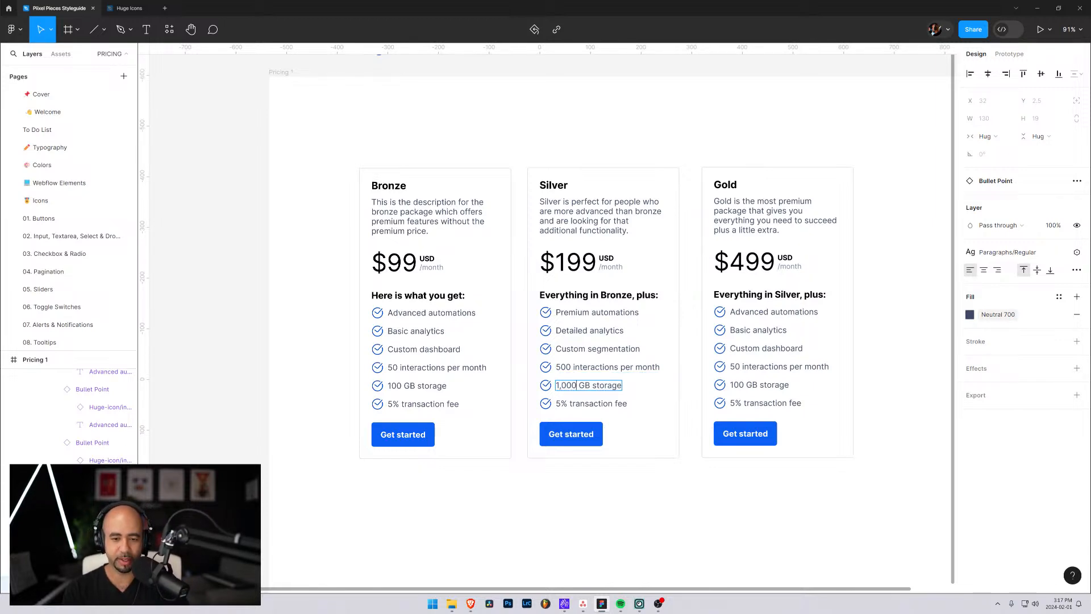
key("Right")
key("Right")
key("Right")
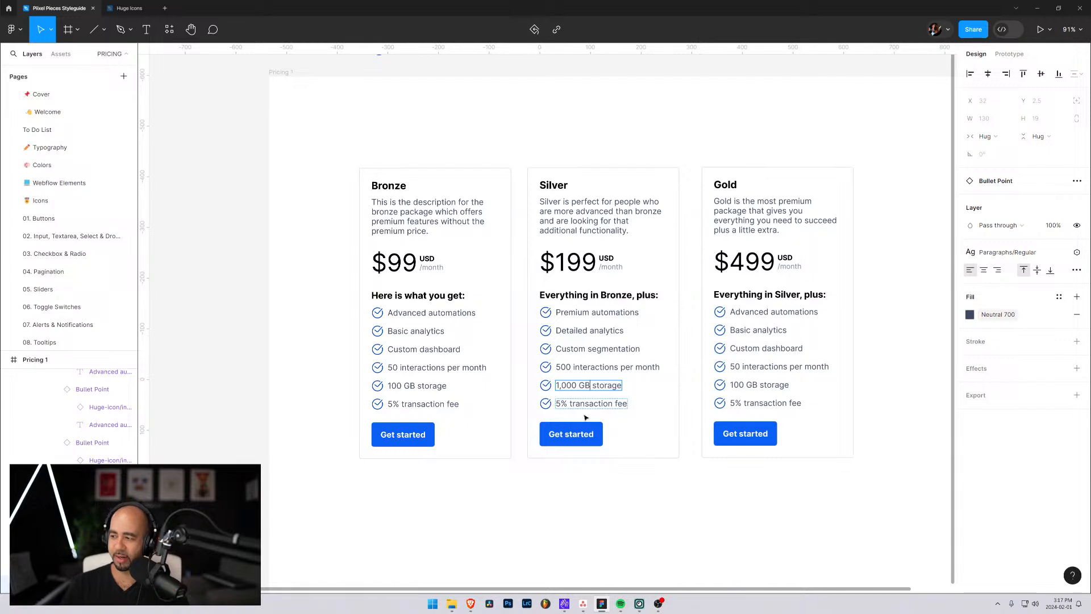
Change the last feature on the Silver card to "3% transaction fee"
left_click(561, 403)
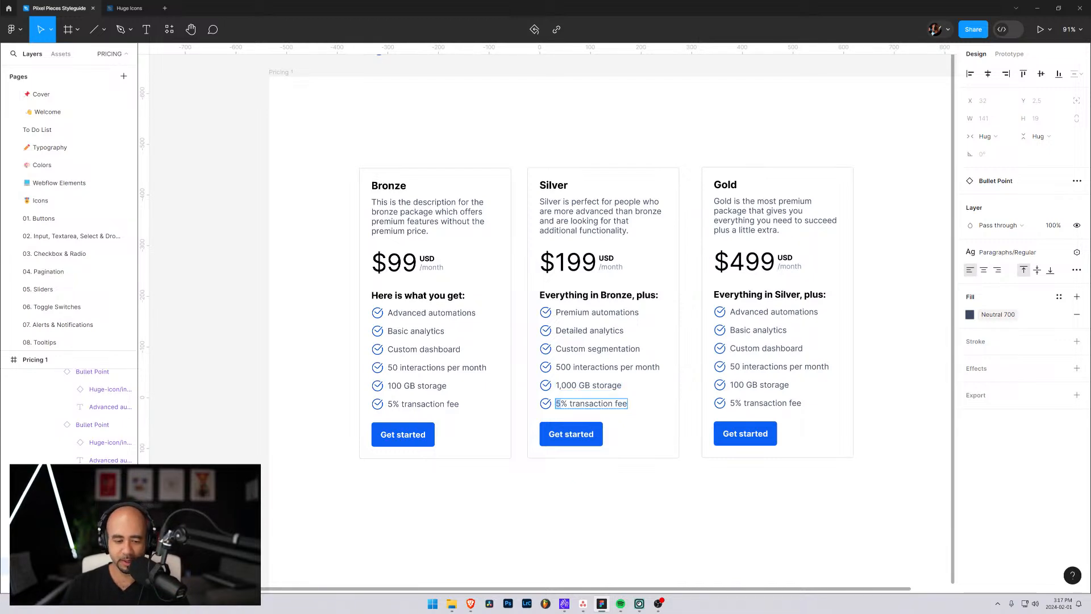
type("3")
left_click(622, 386)
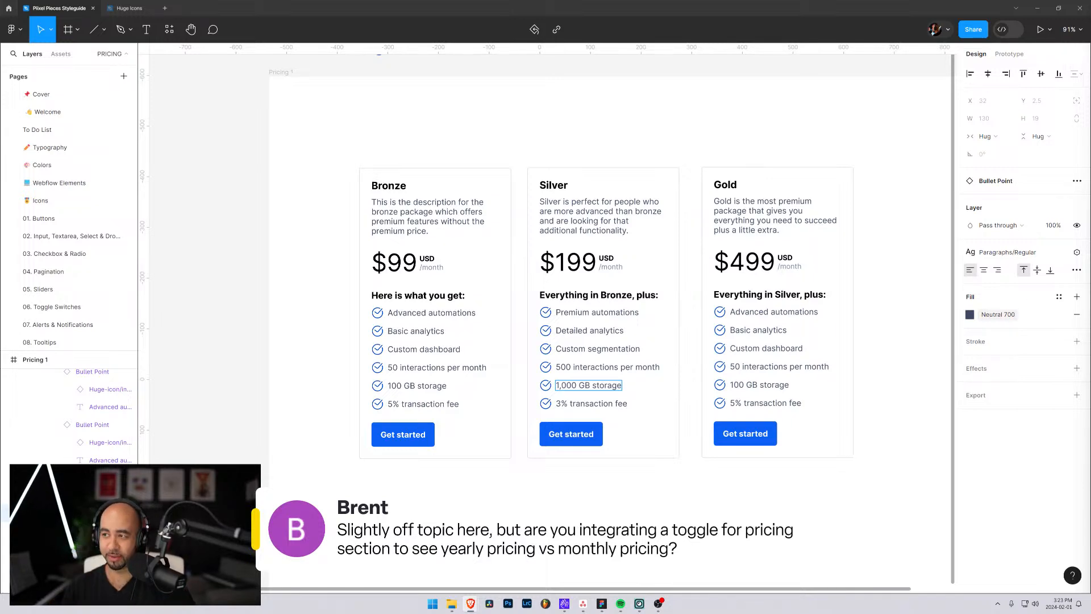
Switch to the browser and open the Piixel Pieces site in the Webflow Designer from the dashboard's Piixel Pieces folder
left_click_drag(1090, 199, 364, 2)
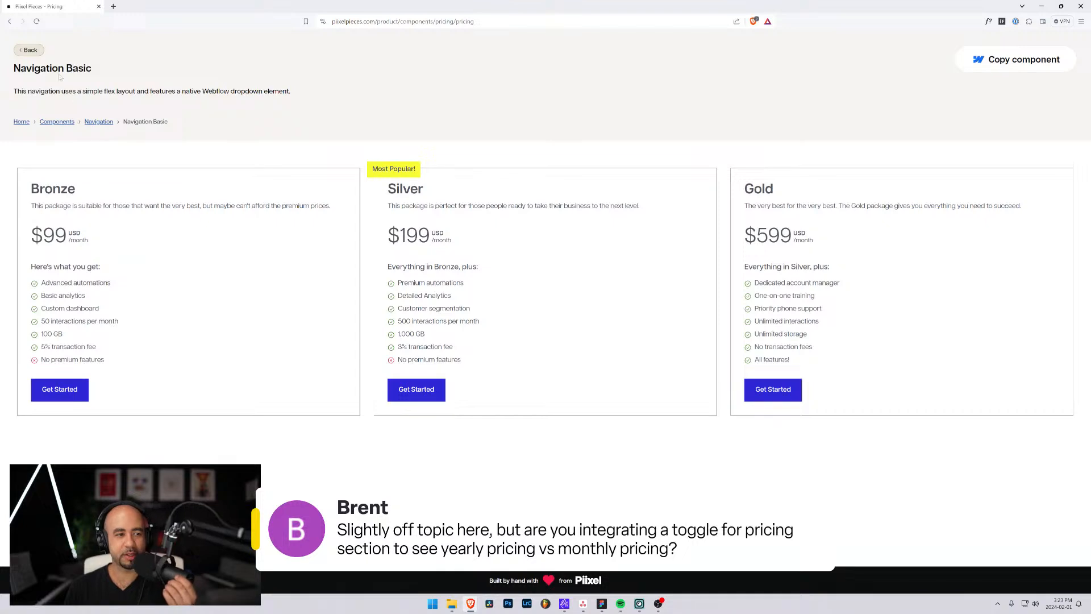
key("ctrl+a")
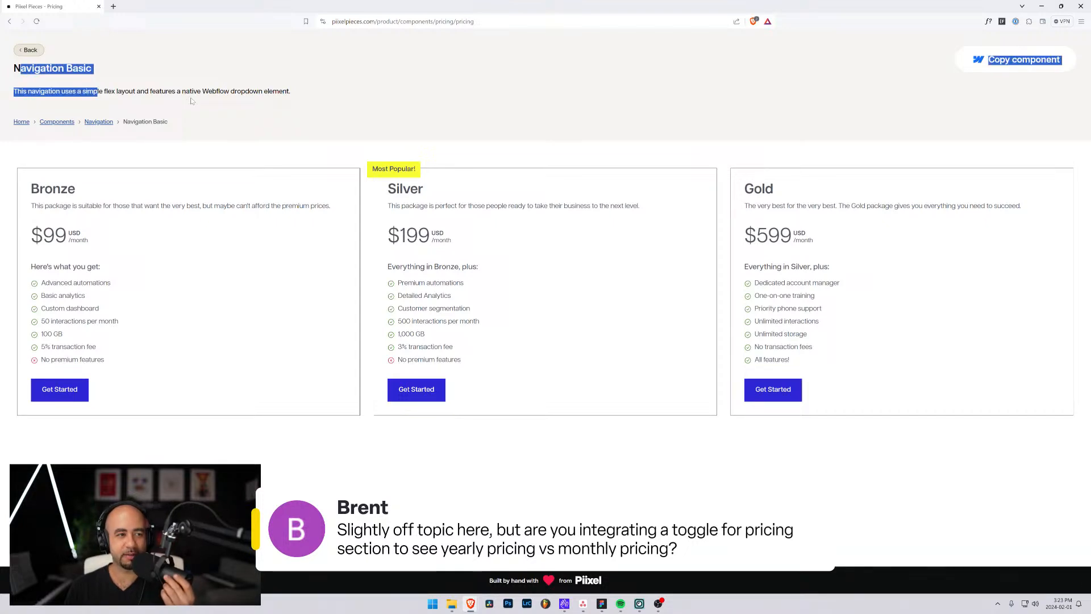
left_click(114, 6)
left_click(202, 35)
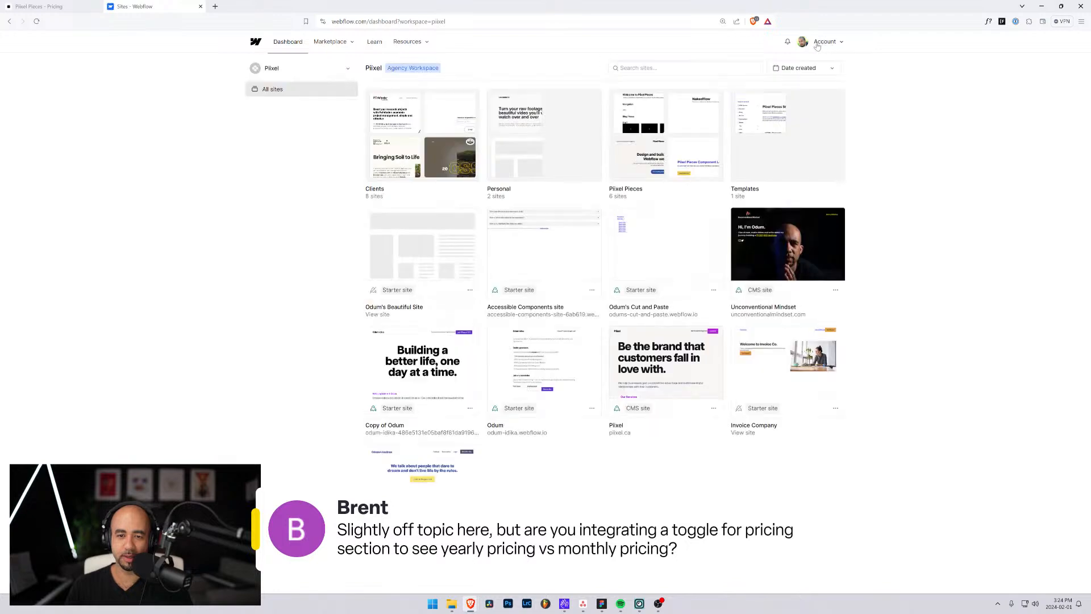
left_click(660, 137)
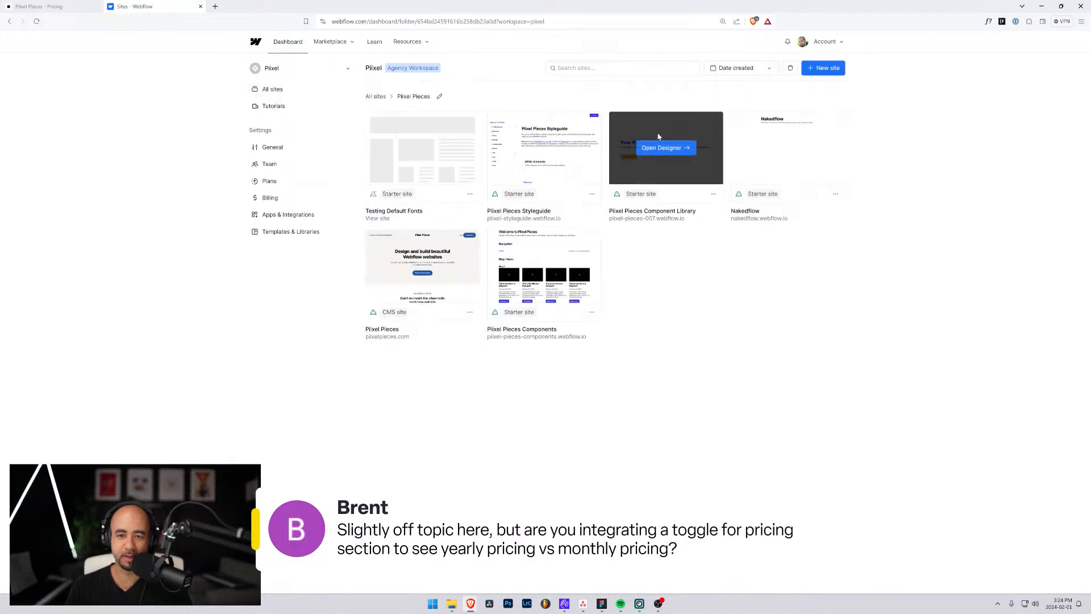
left_click(400, 272)
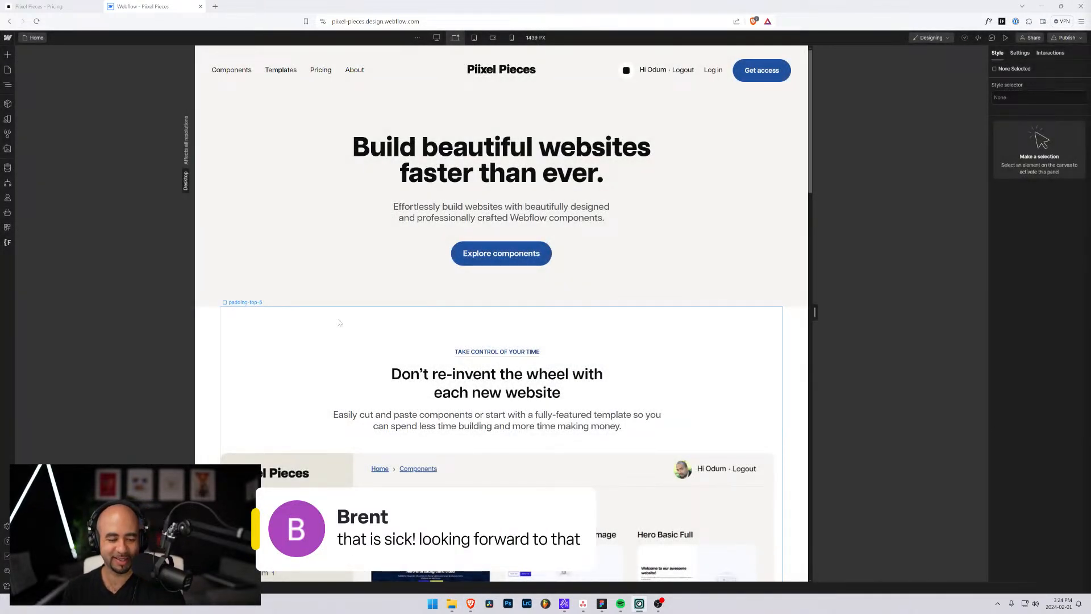
Open the Pricing component page from the Product components pages in the Webflow Designer
left_click(39, 40)
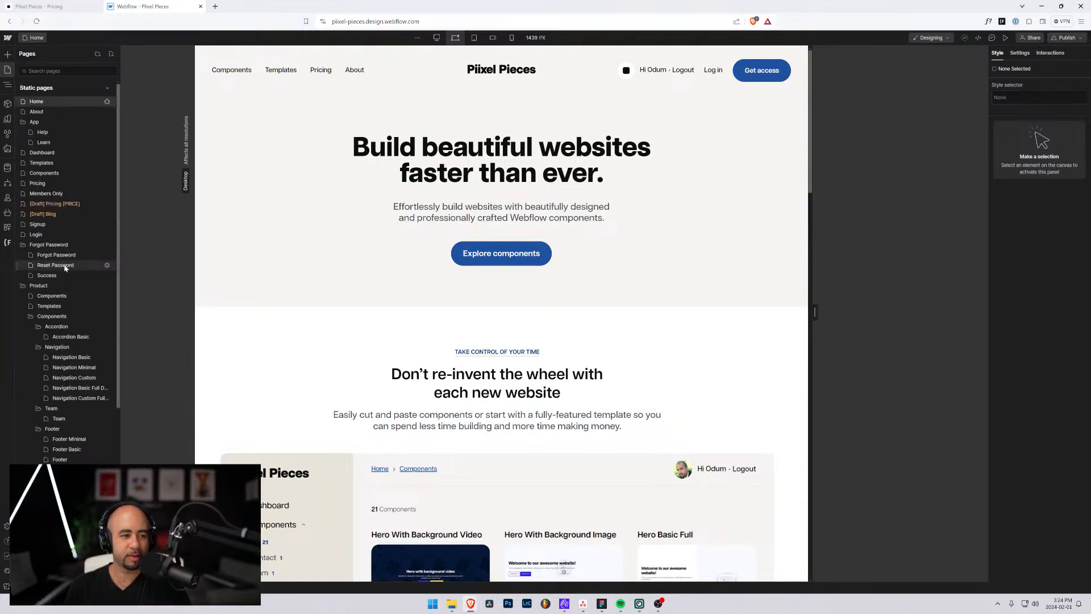
scroll(66, 267, "down", 2)
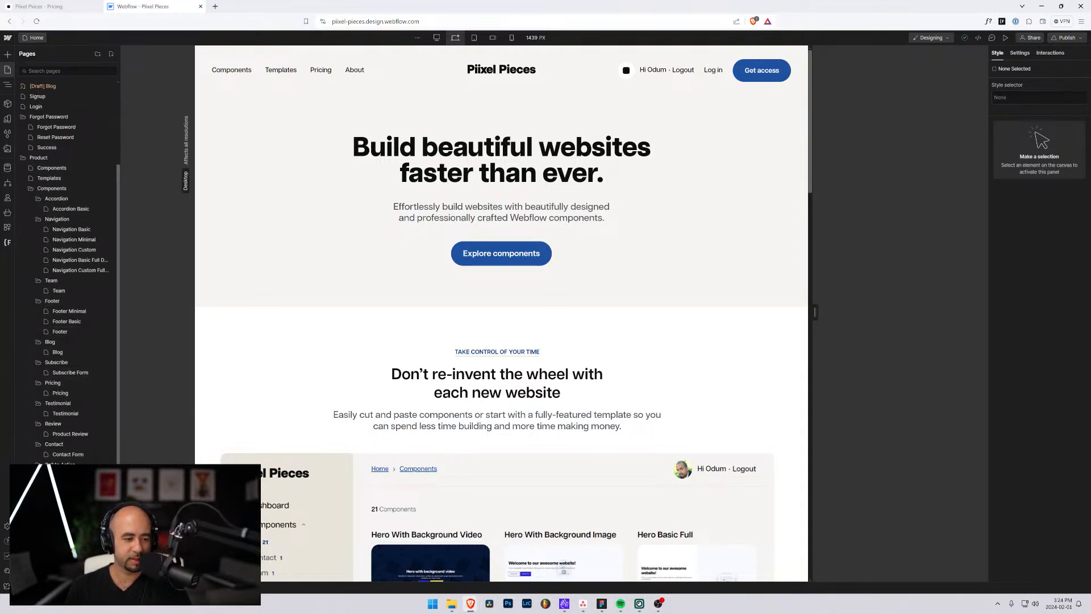
left_click(66, 393)
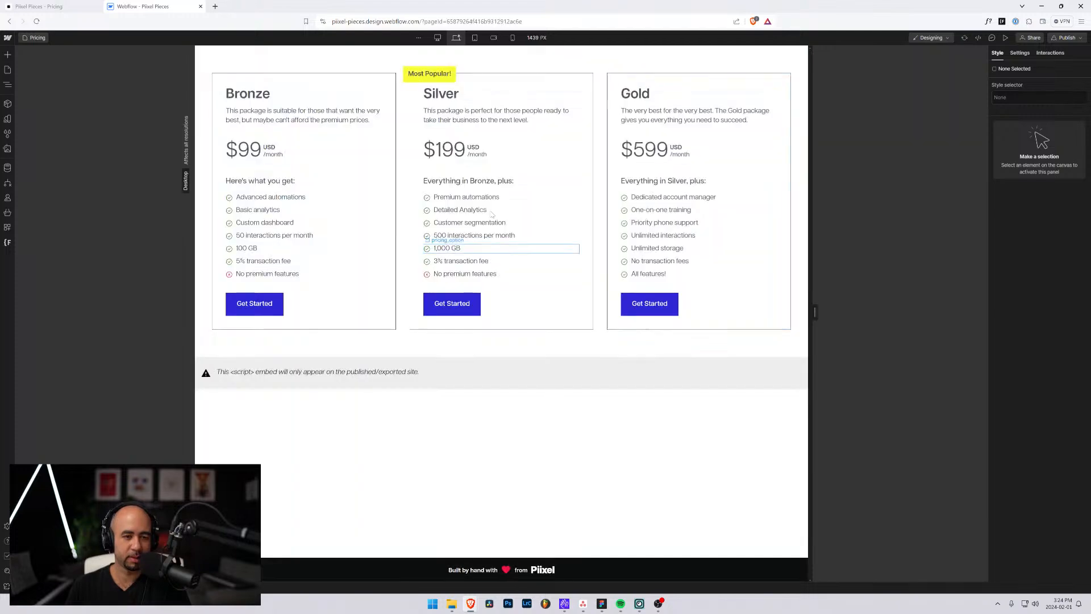
Examine which Components field supplies the header title's text, keeping it bound to Name
double_click(270, 100)
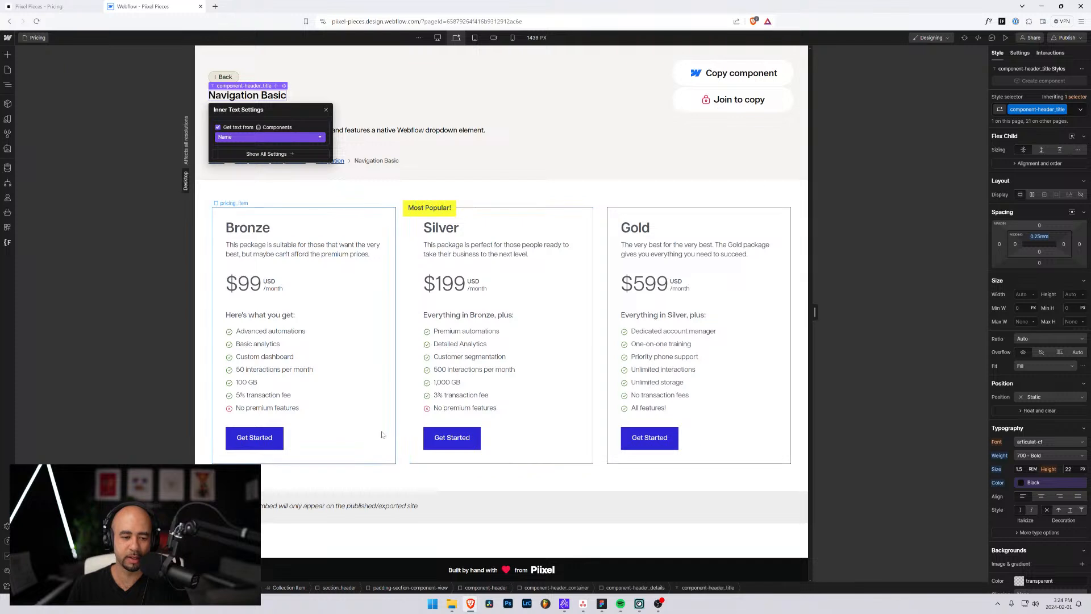
left_click(273, 139)
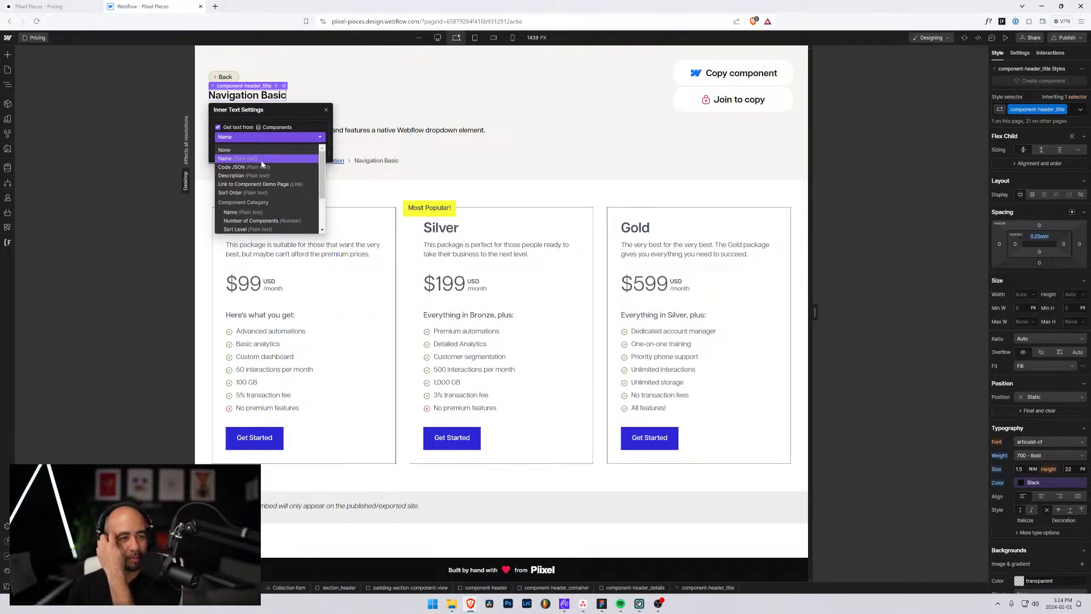
left_click(262, 158)
left_click(322, 81)
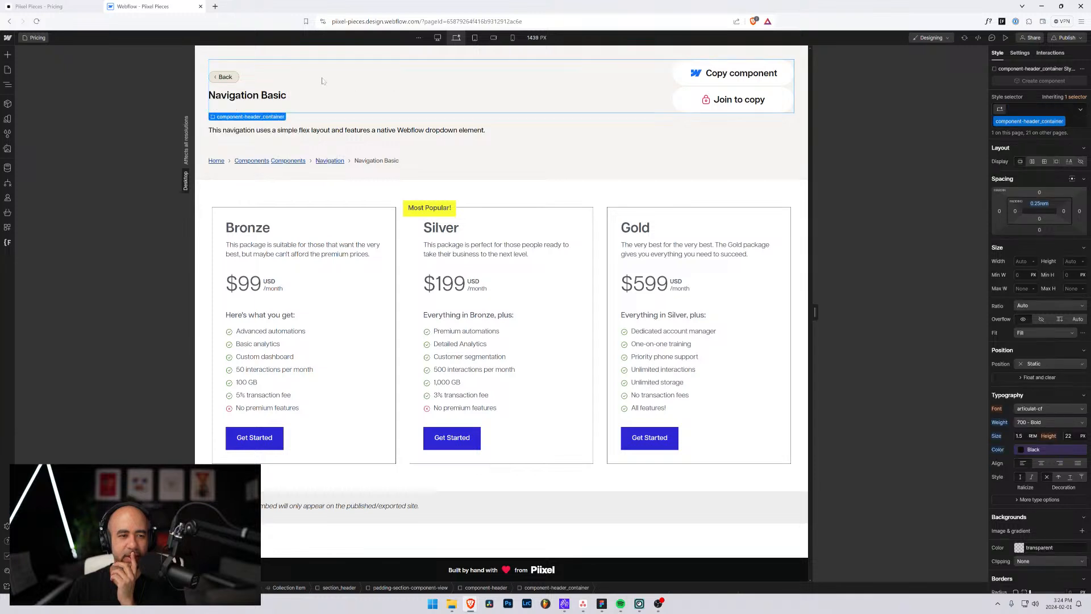
Inspect the filter of the header's Collection List and look up the component names in the Components CMS collection
left_click(7, 85)
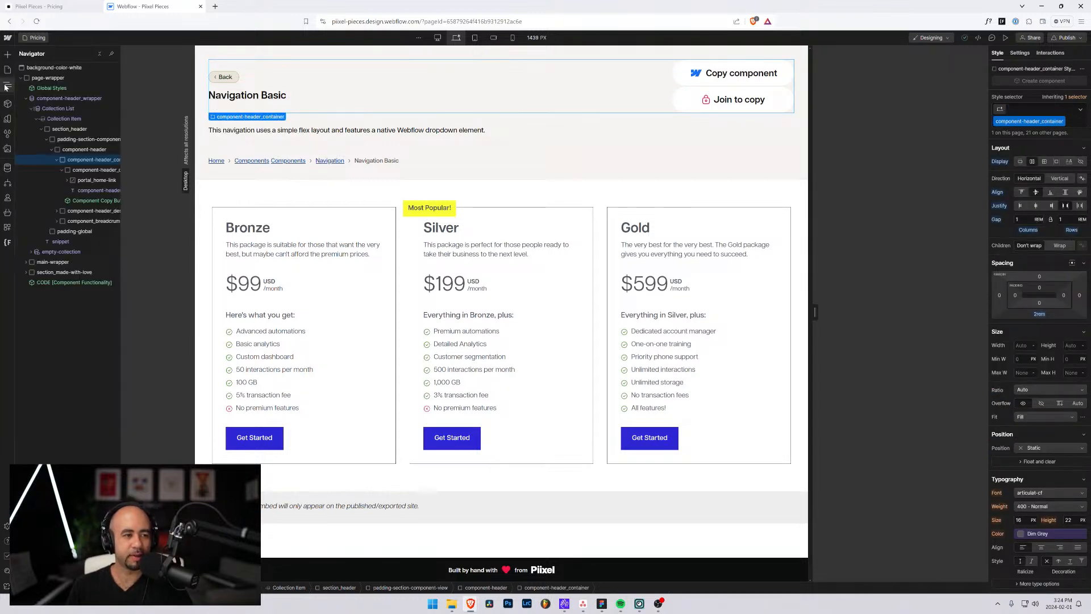
left_click(67, 109)
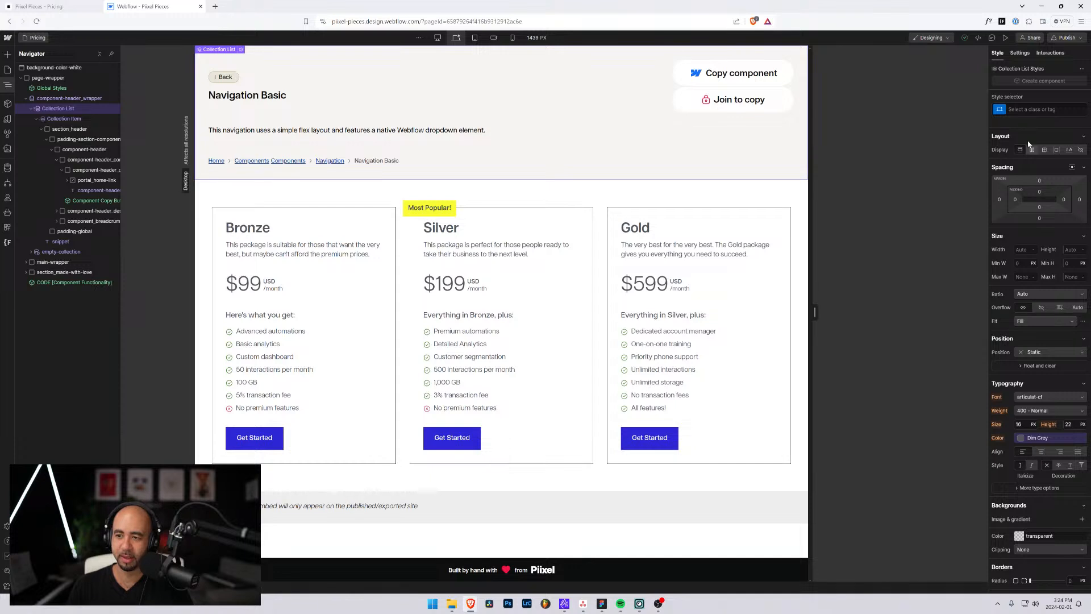
left_click(1021, 53)
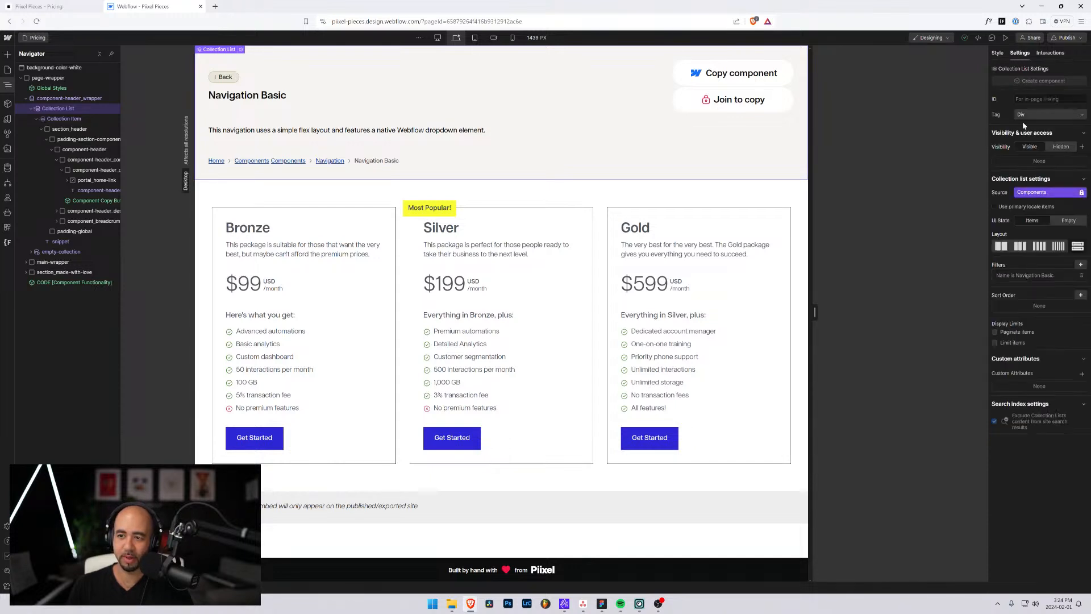
left_click(1016, 277)
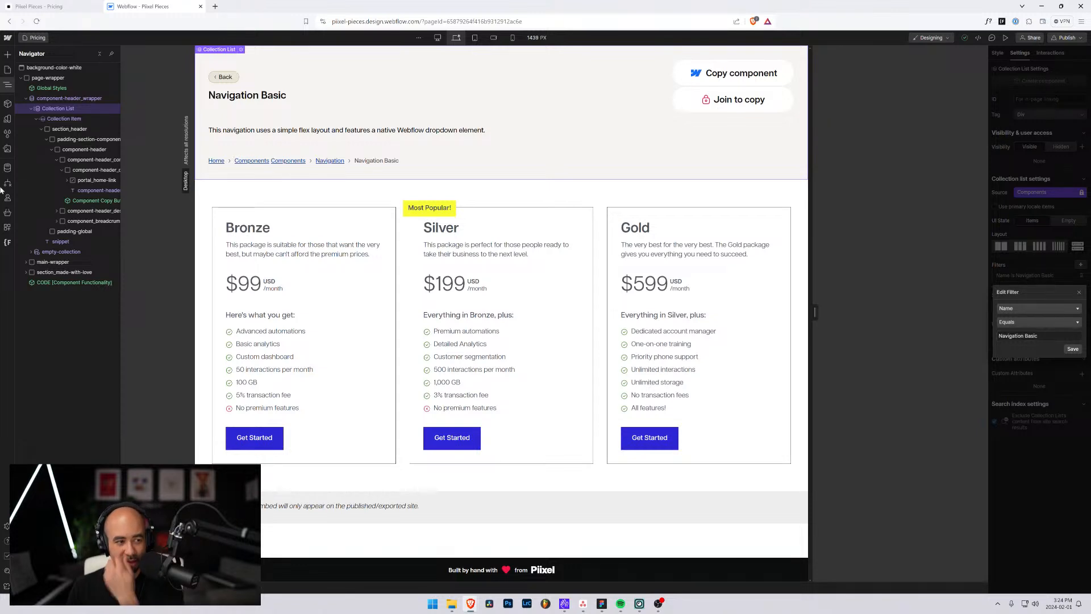
left_click(7, 170)
left_click(7, 170)
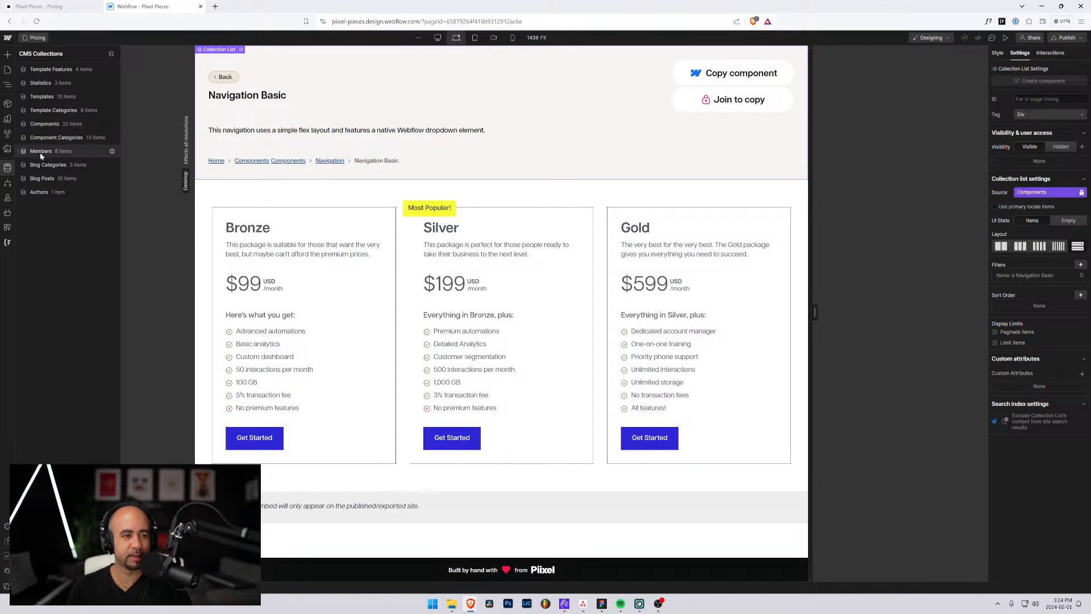
left_click(45, 126)
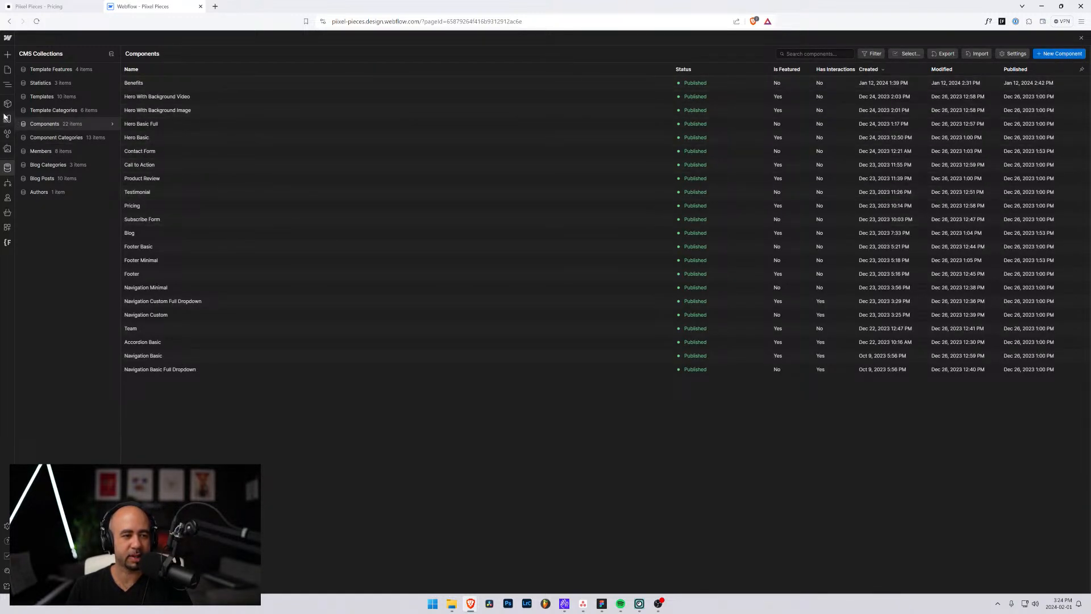
Set the header Collection List's filter to Name equals "Pricing" and save it
left_click(8, 84)
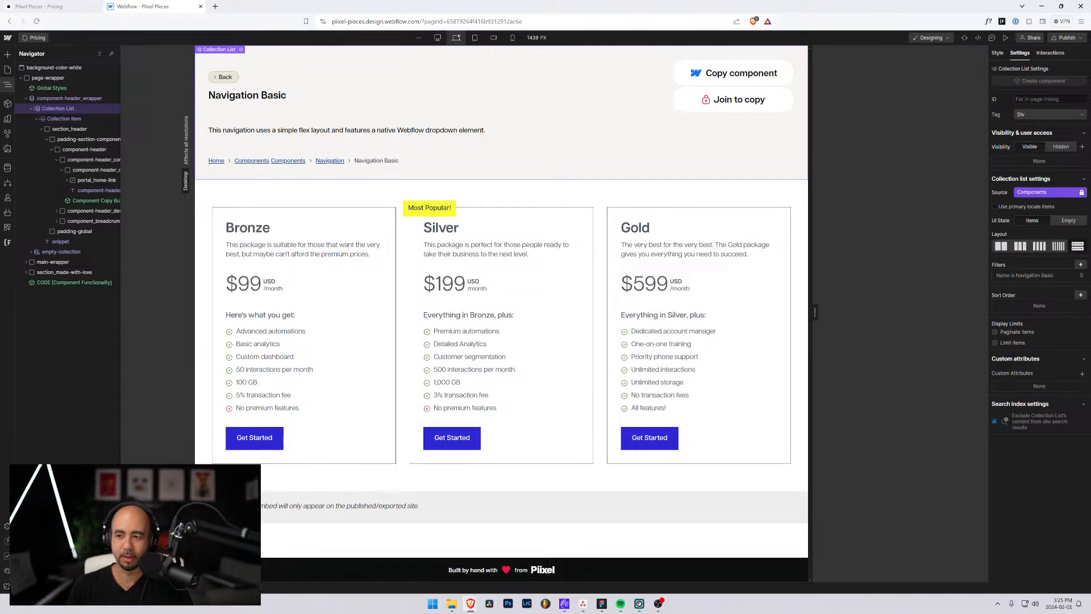
left_click(1057, 274)
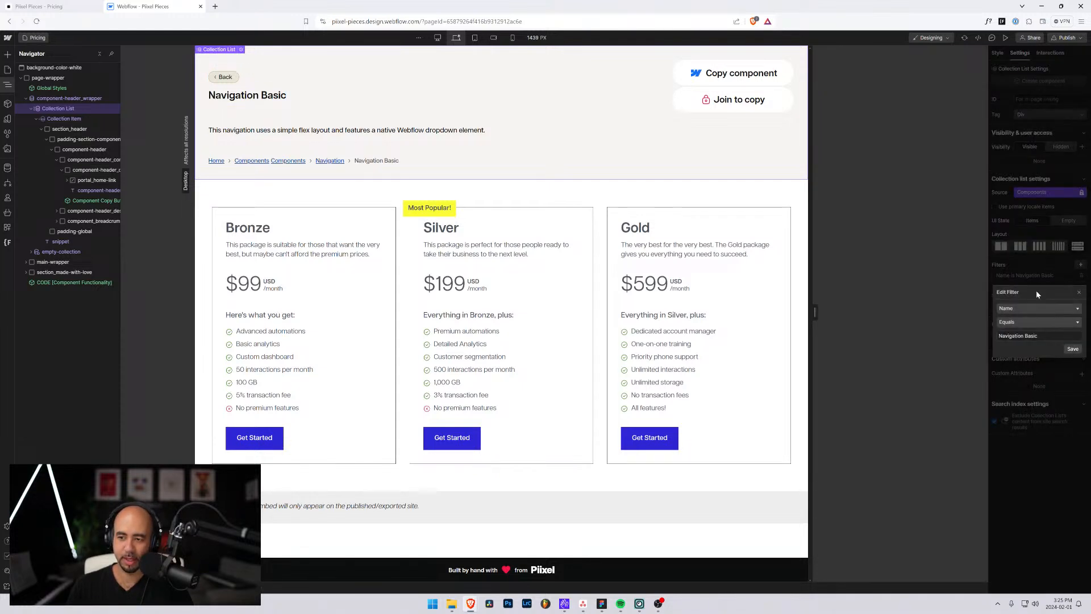
type("Pricing")
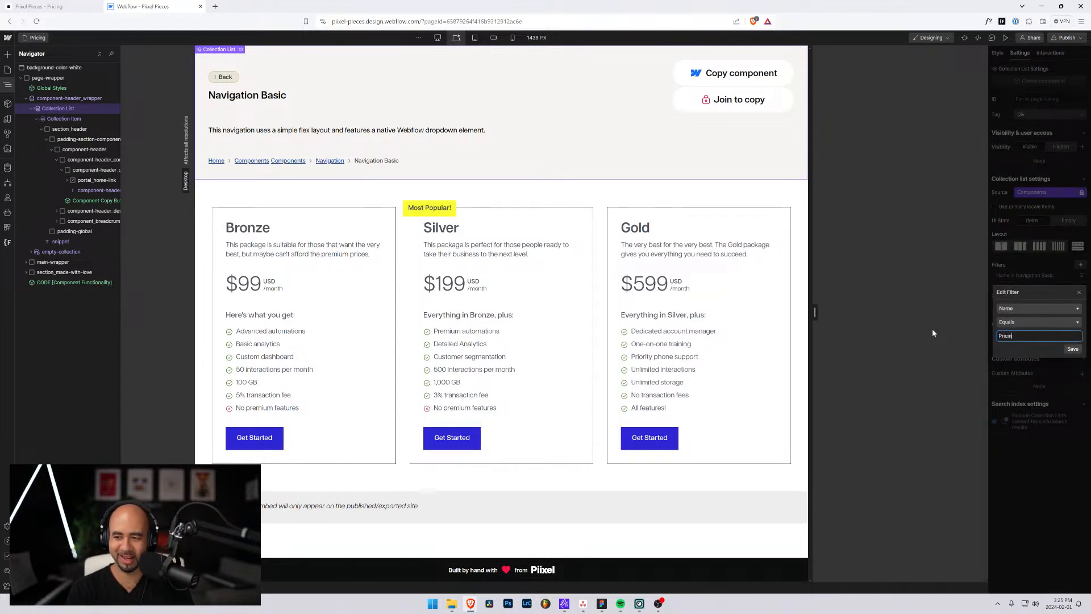
left_click(1074, 351)
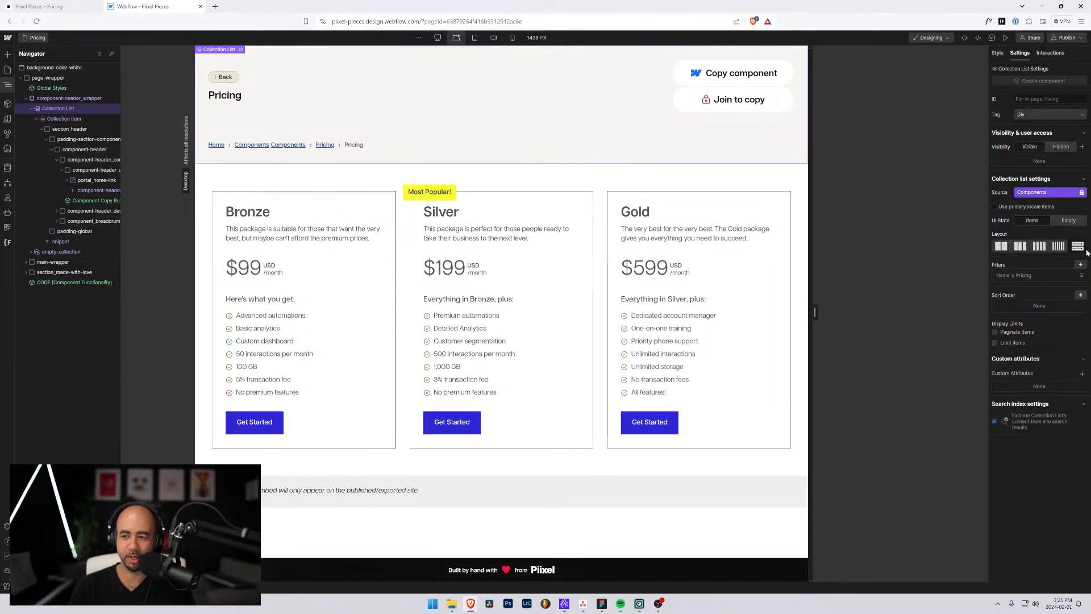
Give the Pricing item in the Components collection the description "Basic three tiered pricing table." and publish the item
left_click(7, 168)
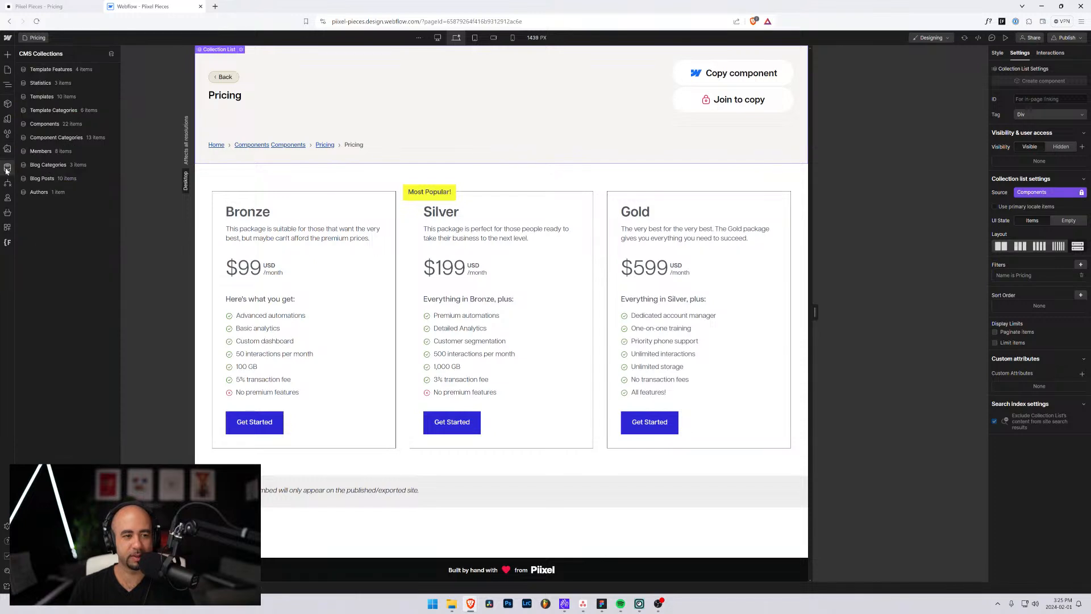
left_click(62, 126)
left_click(142, 206)
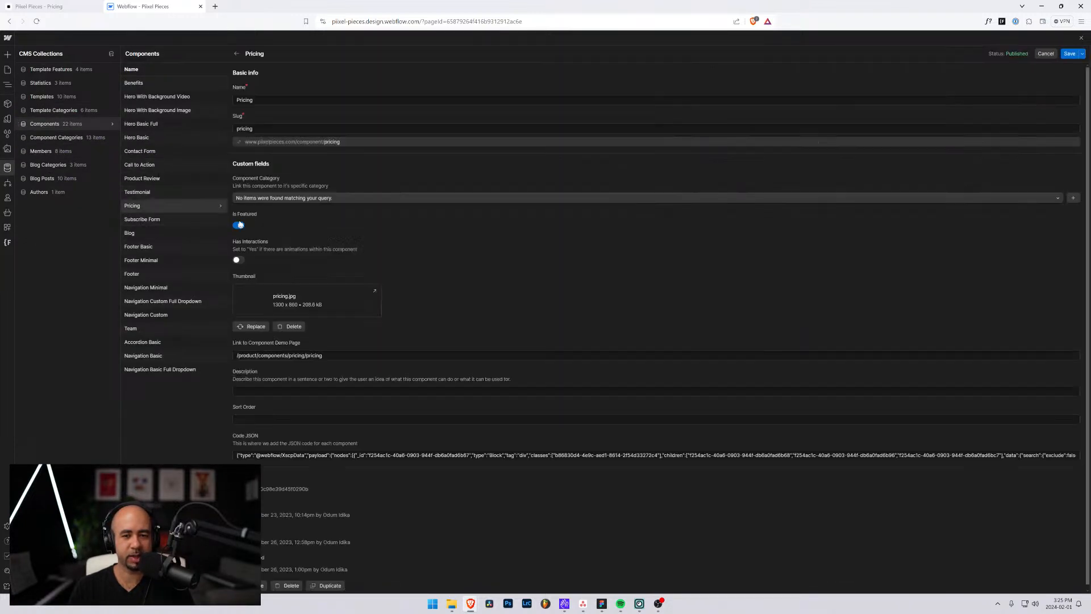
left_click(238, 390)
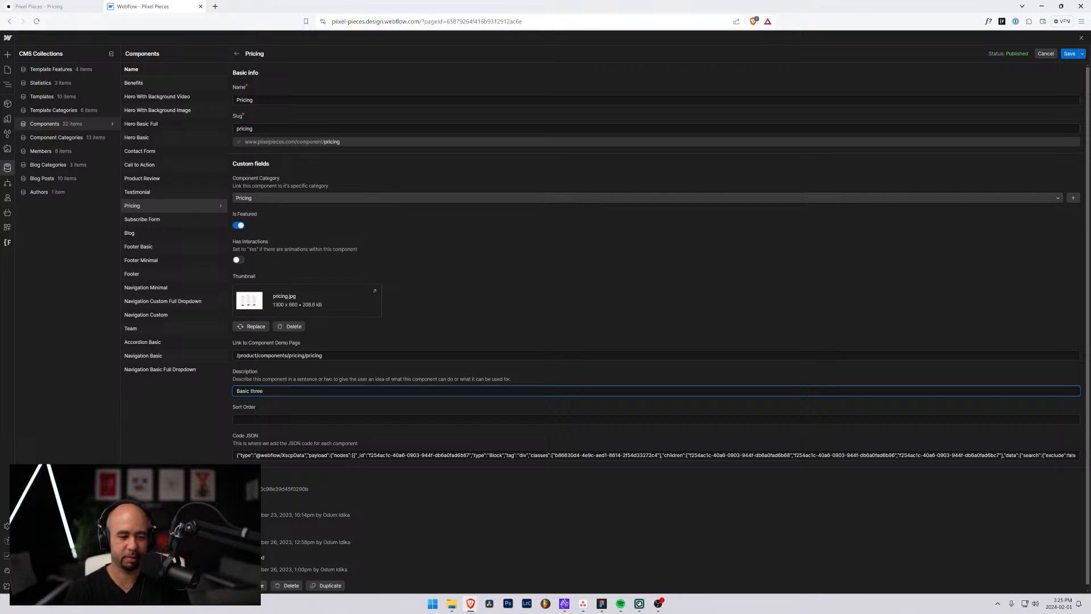
key("ctrl+plus")
key("ctrl+plus")
key("ctrl+plus")
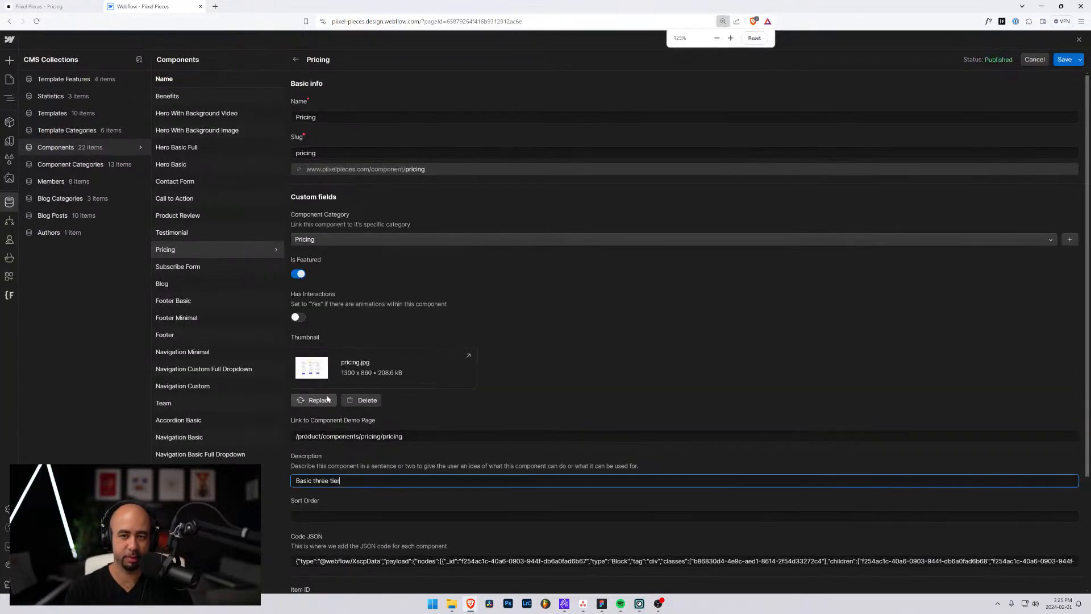
scroll(376, 367, "down", 3)
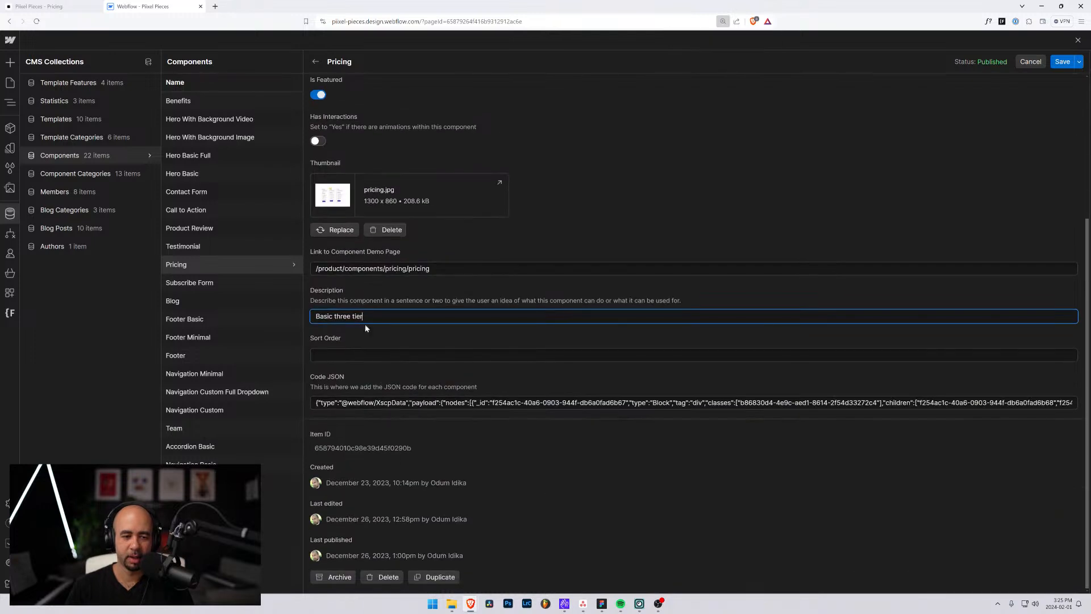
type("d pricing table.")
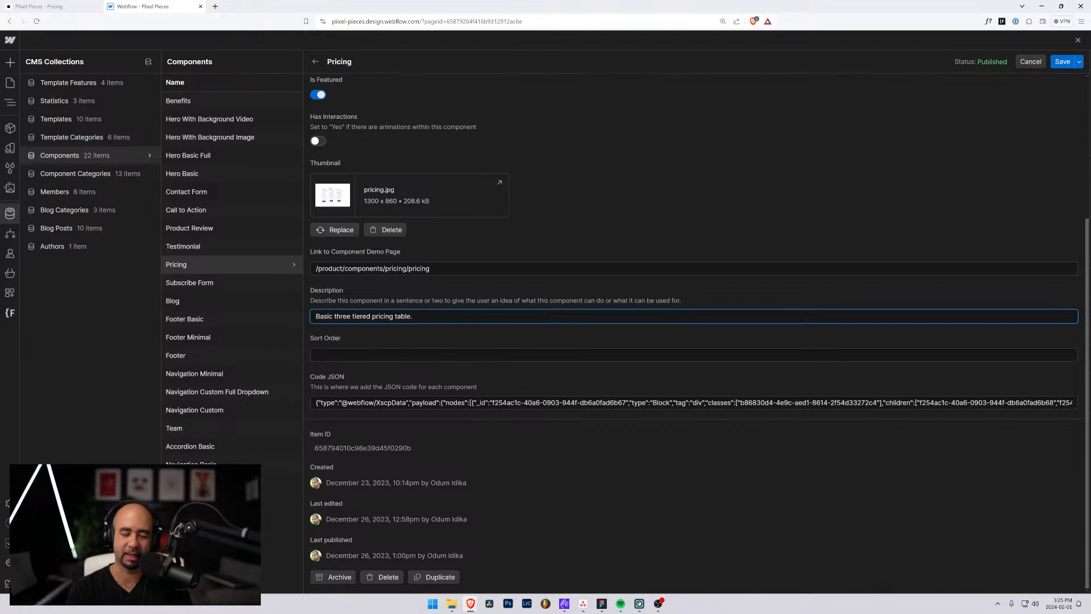
left_click(1079, 62)
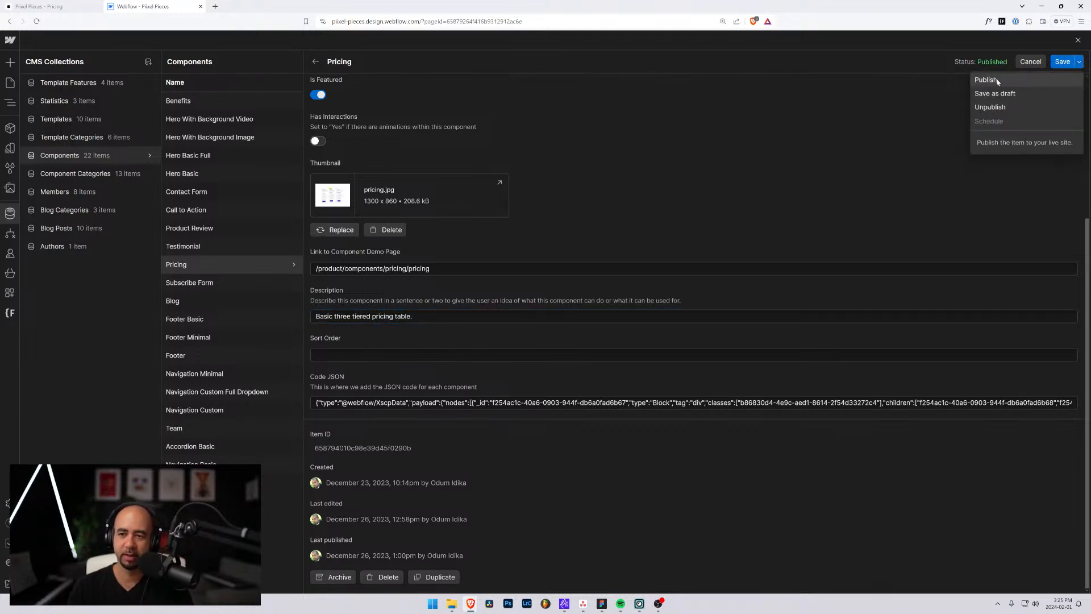
left_click(998, 81)
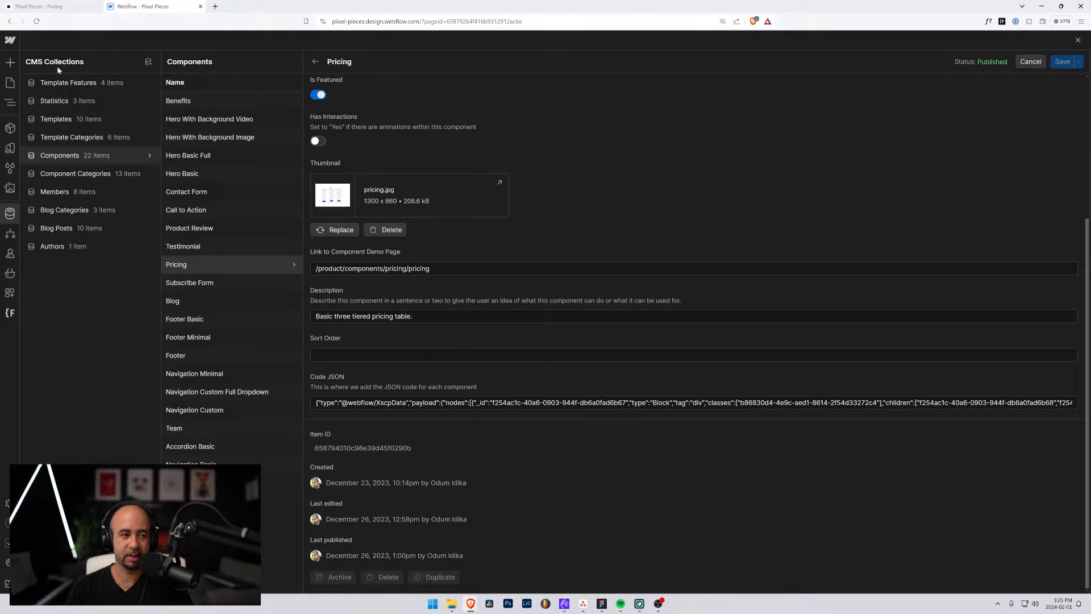
Check the header description on the Pricing page in the Designer and compare it with the live Pricing page
left_click(9, 83)
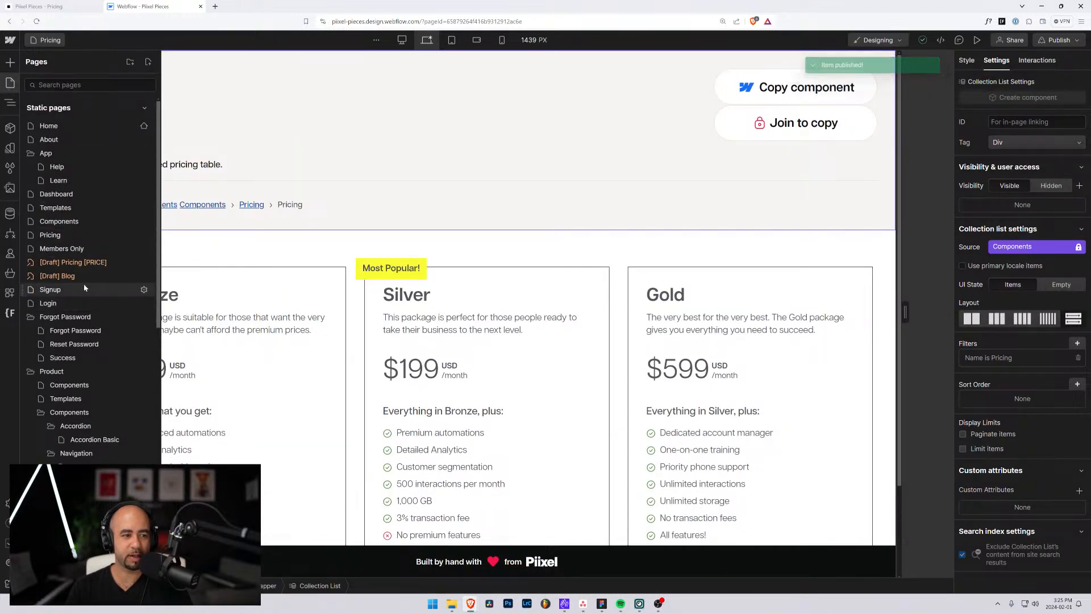
scroll(83, 284, "down", 4)
scroll(83, 256, "up", 3)
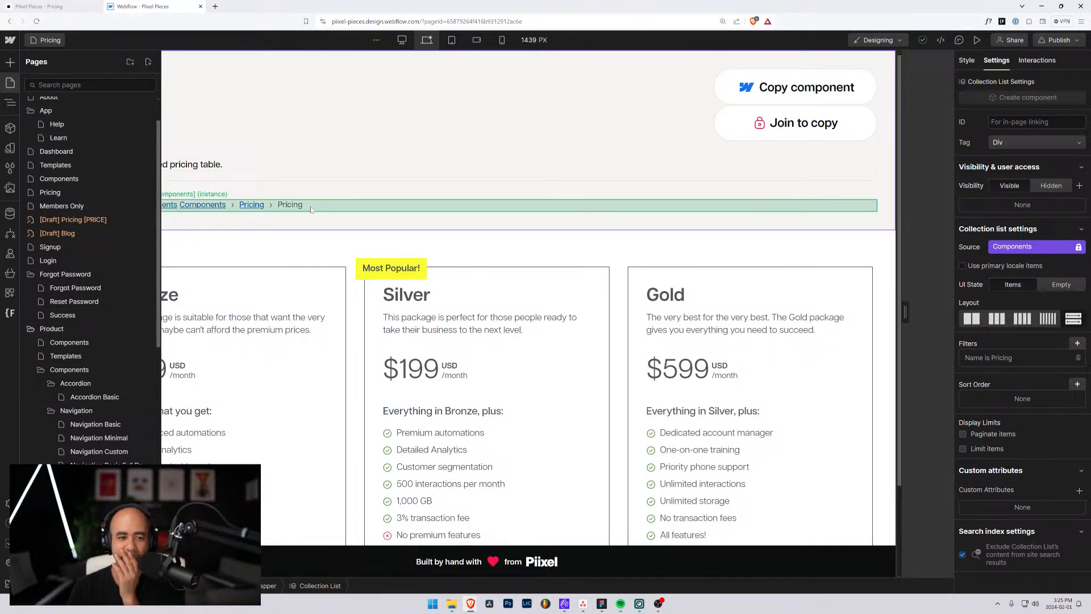
left_click(296, 162)
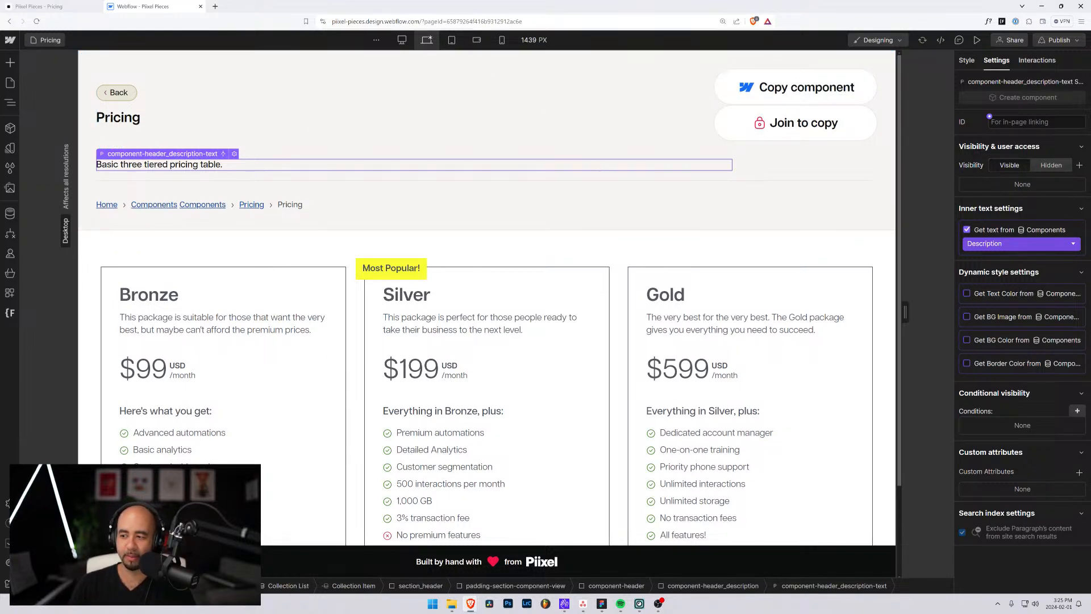
left_click(63, 6)
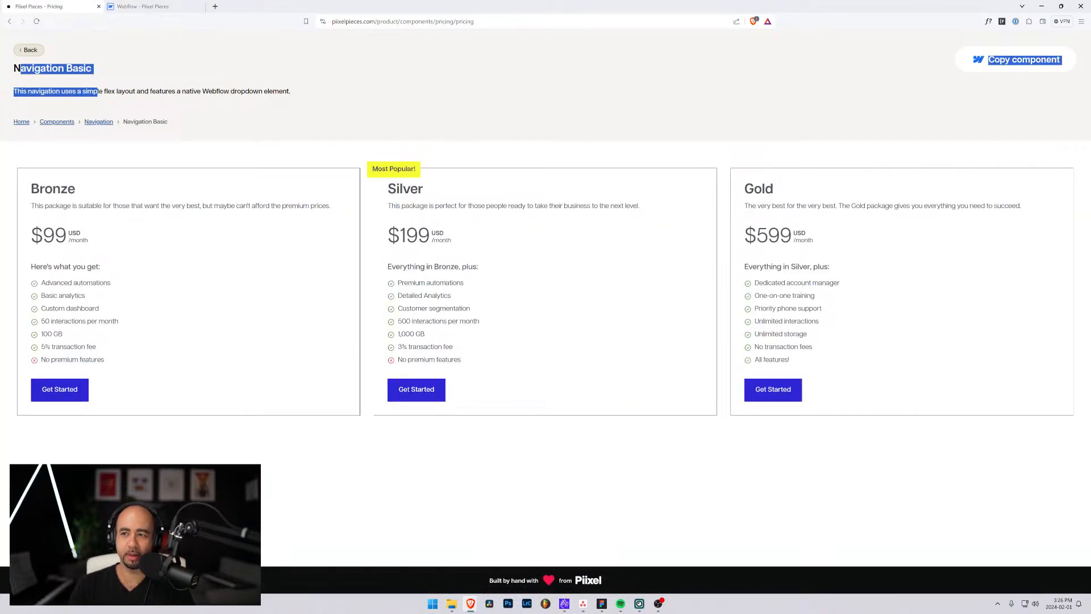
Switch back to the Figma styleguide and clear the selection to view the three pricing cards
key("alt+Tab")
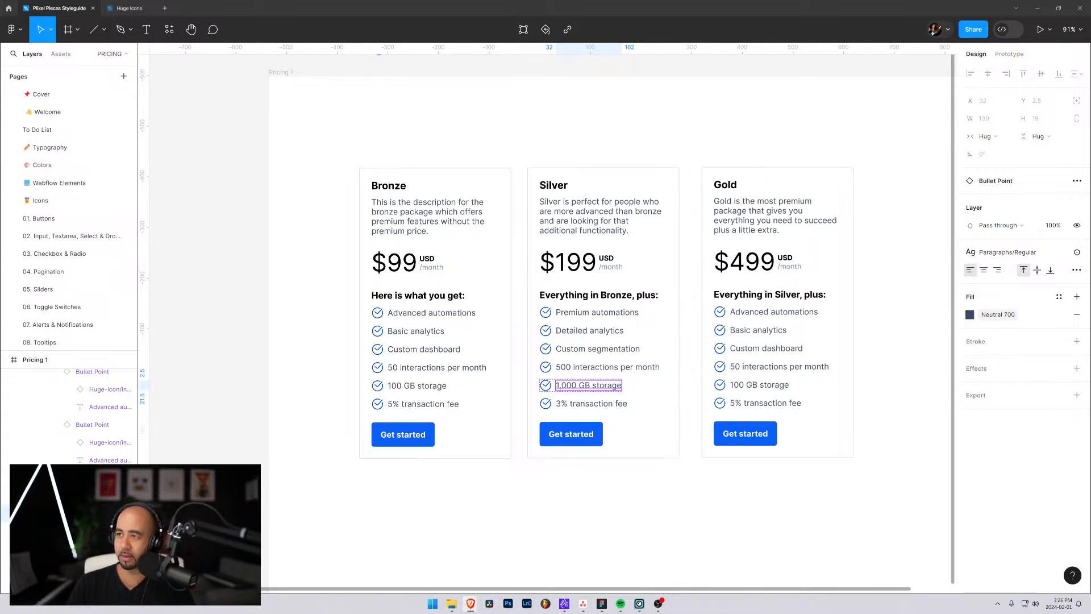
left_click(557, 142)
scroll(576, 161, "up", 2)
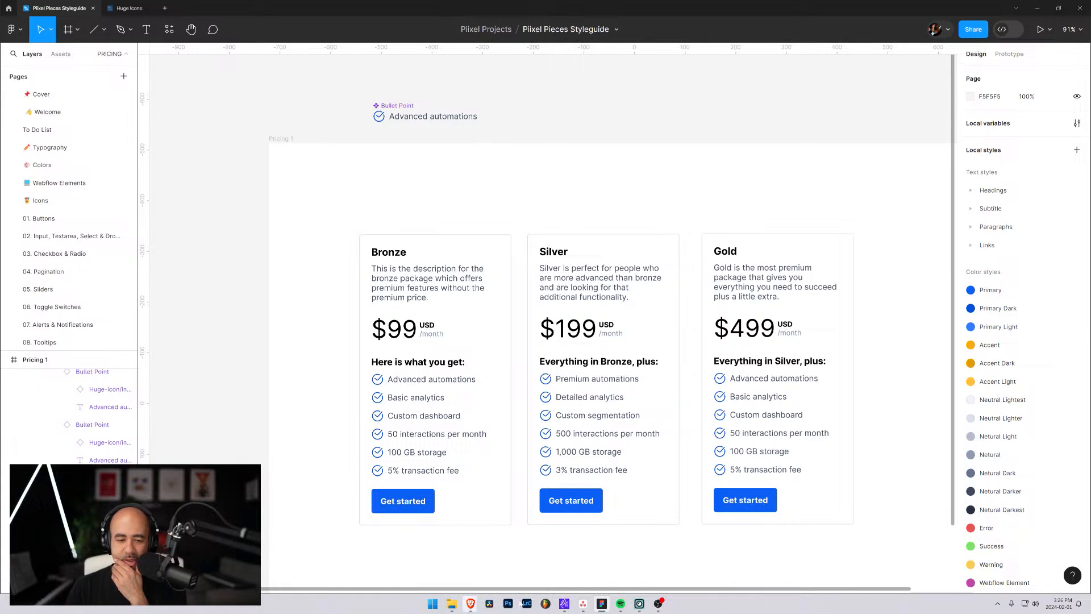
Open piixel.ca in a new browser window, examine its pricing plans and monthly/yearly toggle, and return to Figma
left_click_drag(600, 214, 225, 6)
type("piixel.ca")
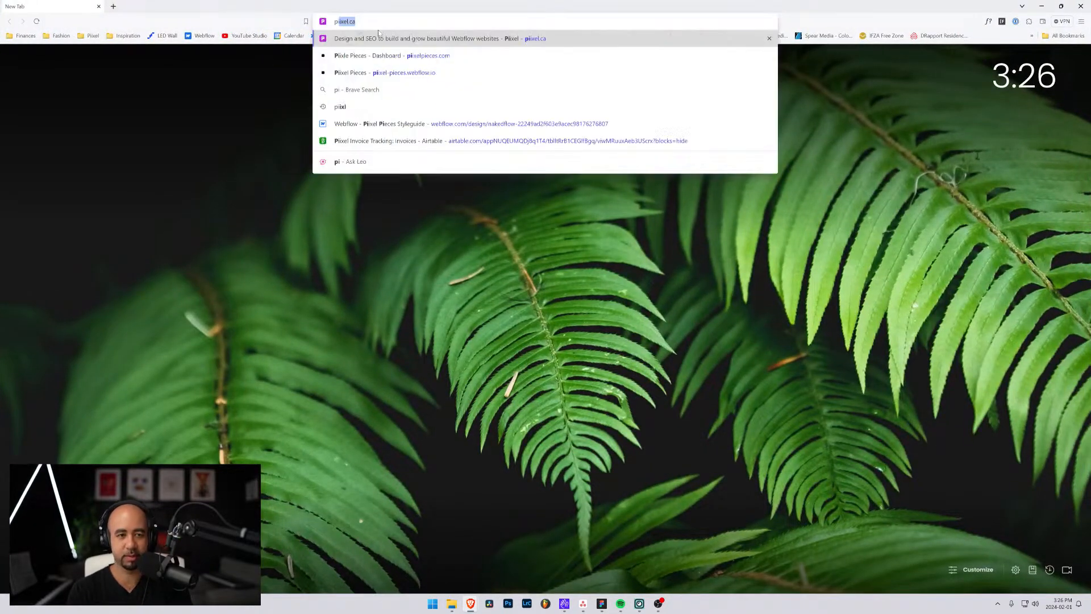
key("Return")
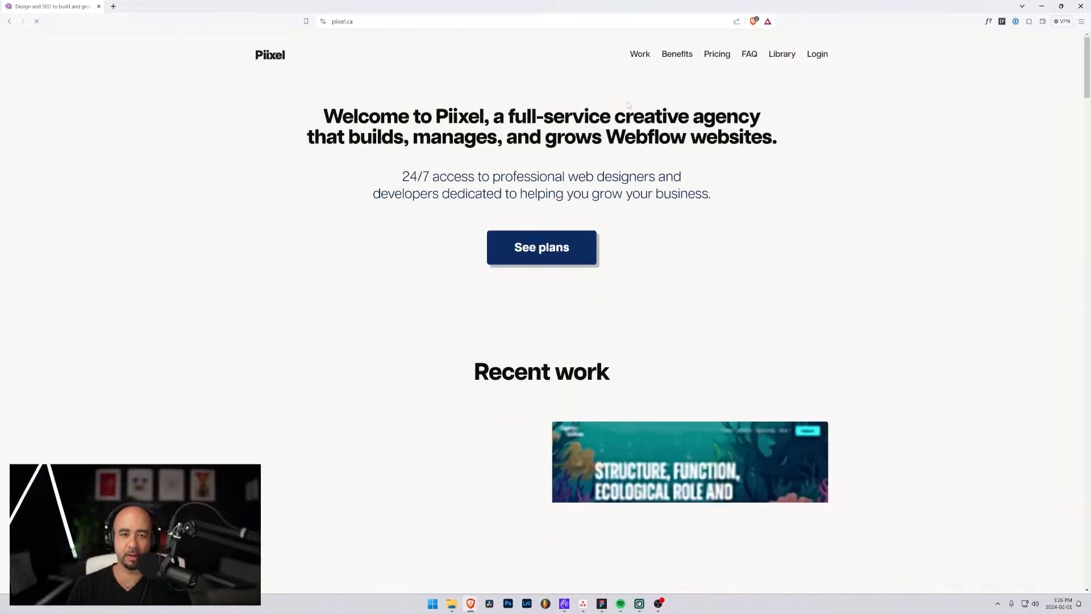
left_click(718, 55)
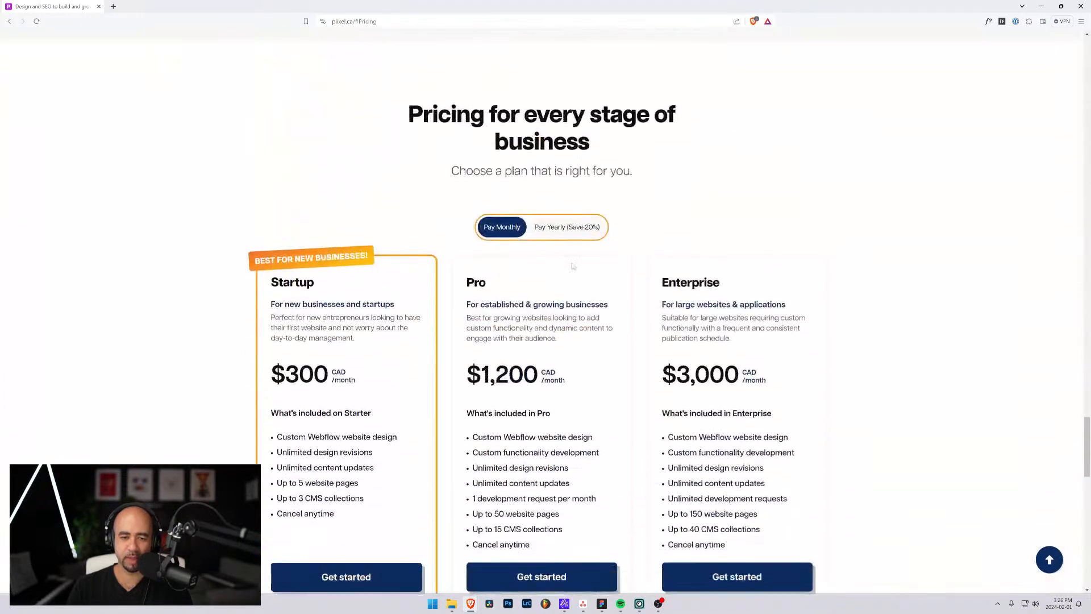
scroll(573, 266, "down", 1)
left_click(543, 171)
left_click(505, 171)
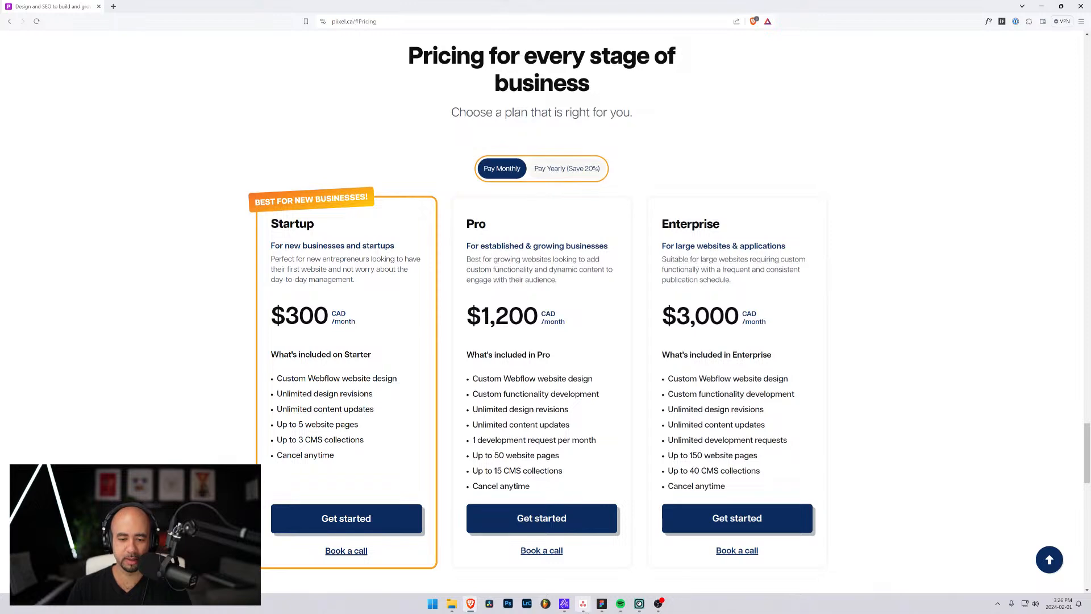
left_click(1080, 5)
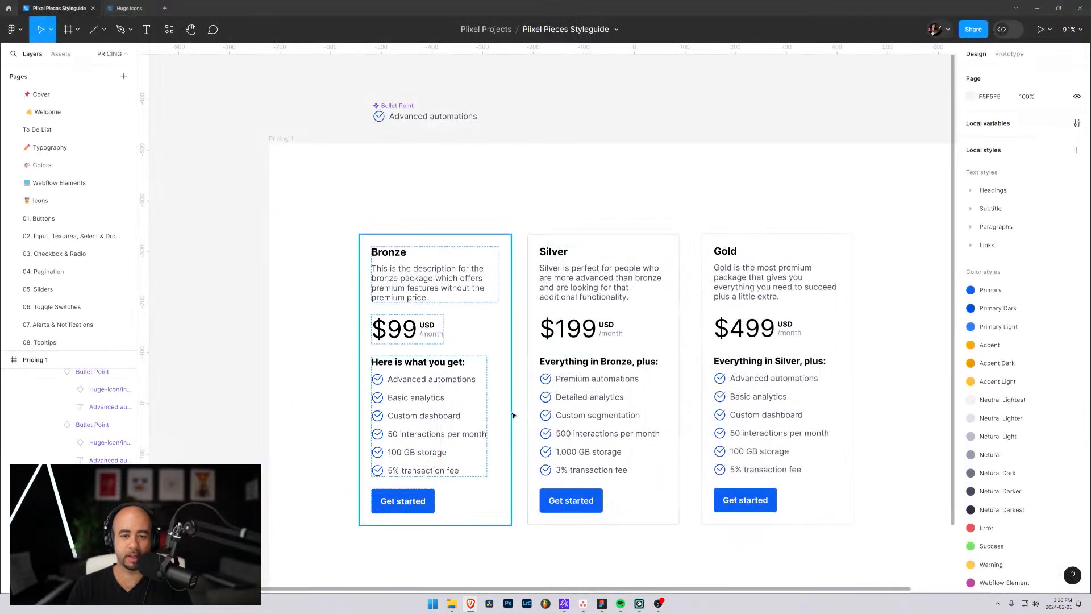
Paste the copied monthly/yearly toggle screenshot and place it above the Pricing 1 frame, beside the Bullet Point component
left_click(353, 186)
key("ctrl+v")
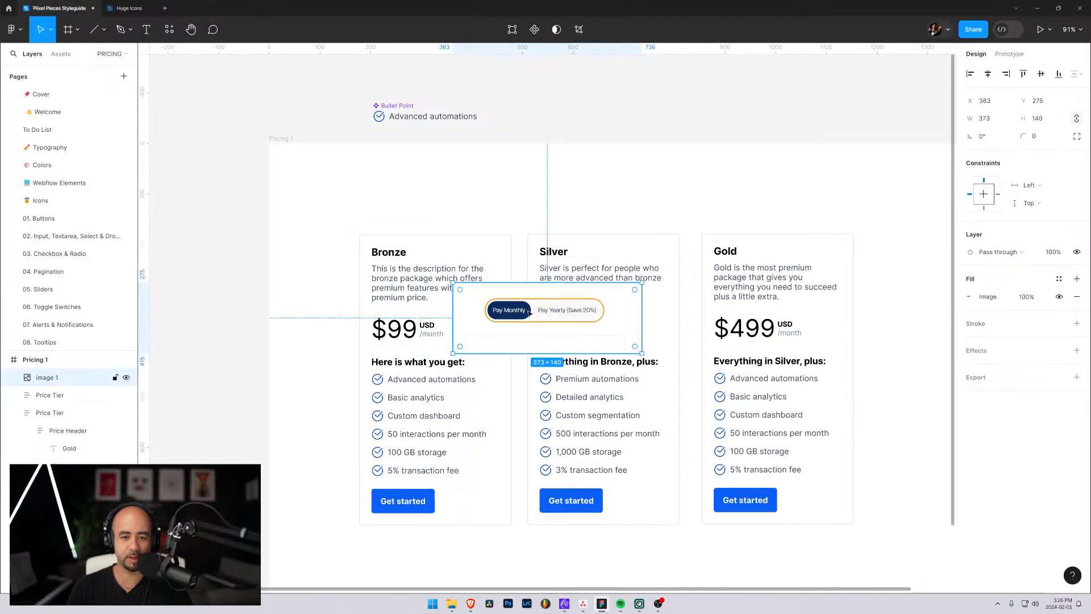
left_click_drag(530, 312, 634, 100)
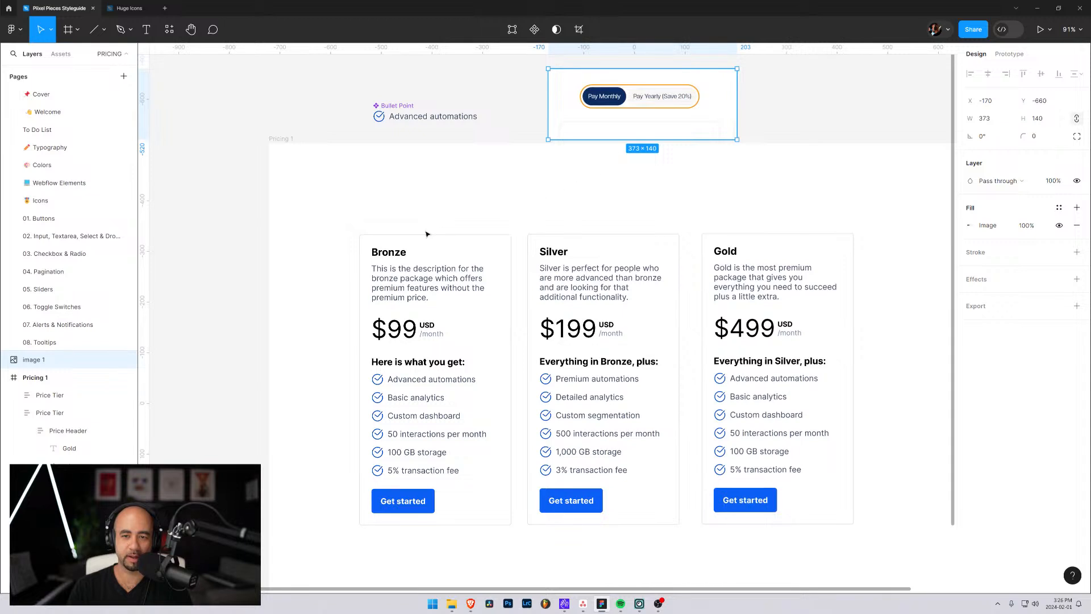
left_click(440, 212)
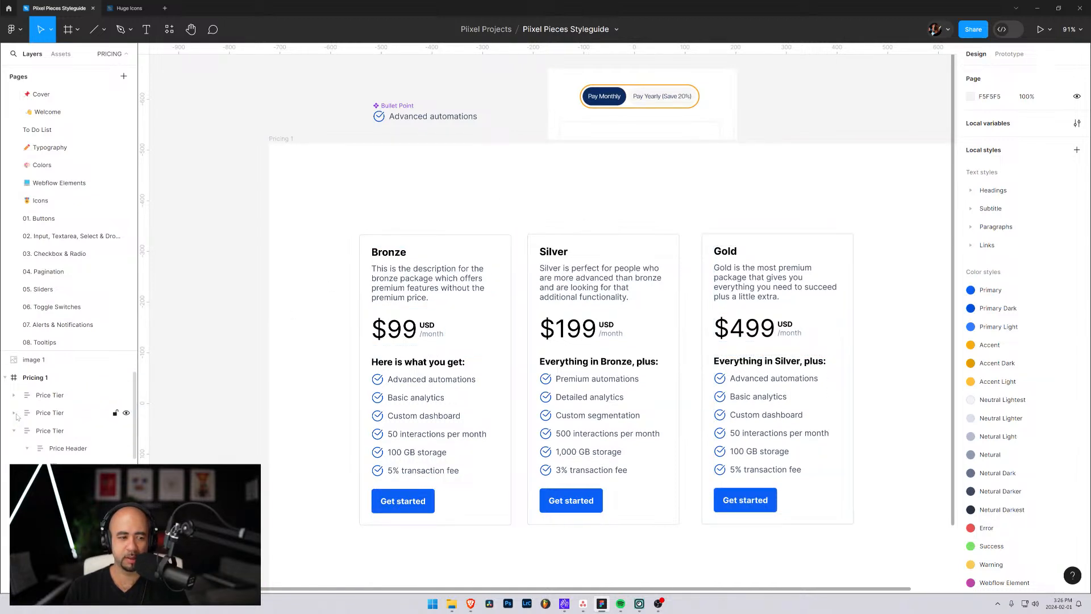
Examine the existing toggle variants on the 06. Toggle Switches page and return to the PRICING page
left_click(15, 431)
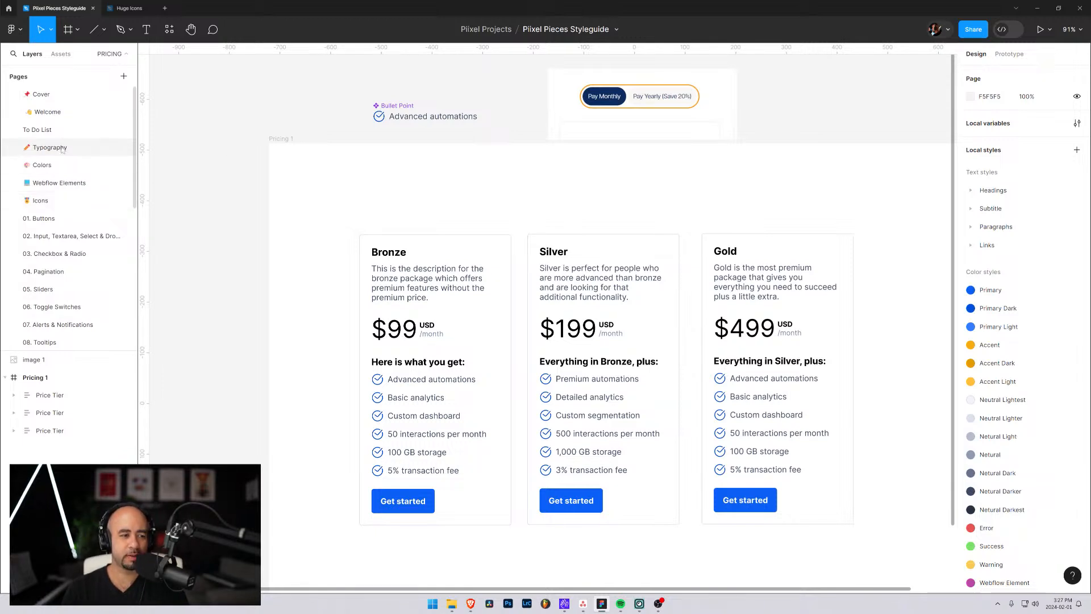
left_click(51, 307)
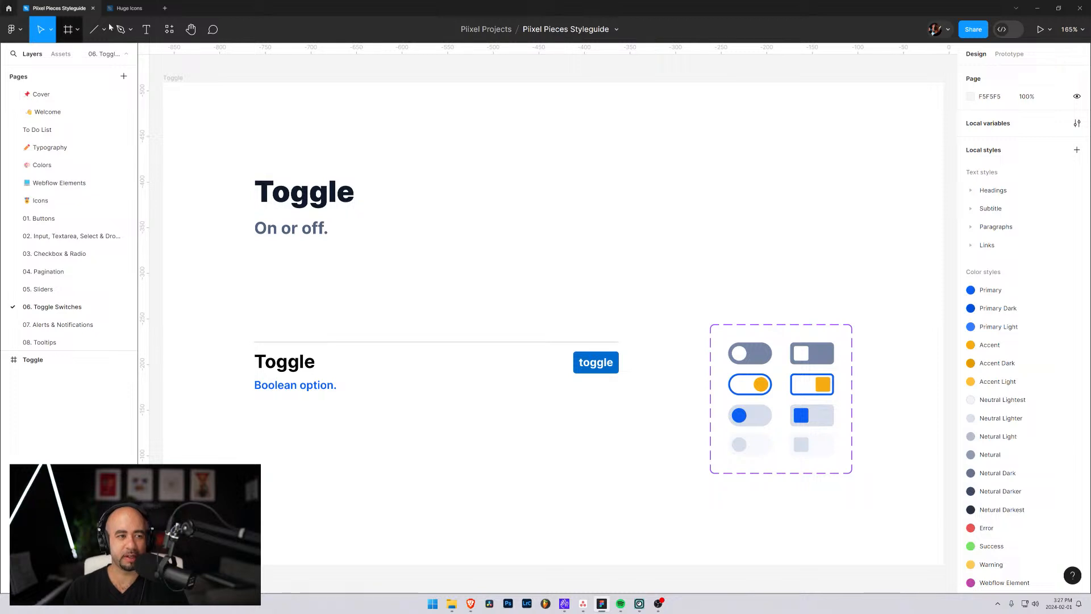
mouse_move(128, 9)
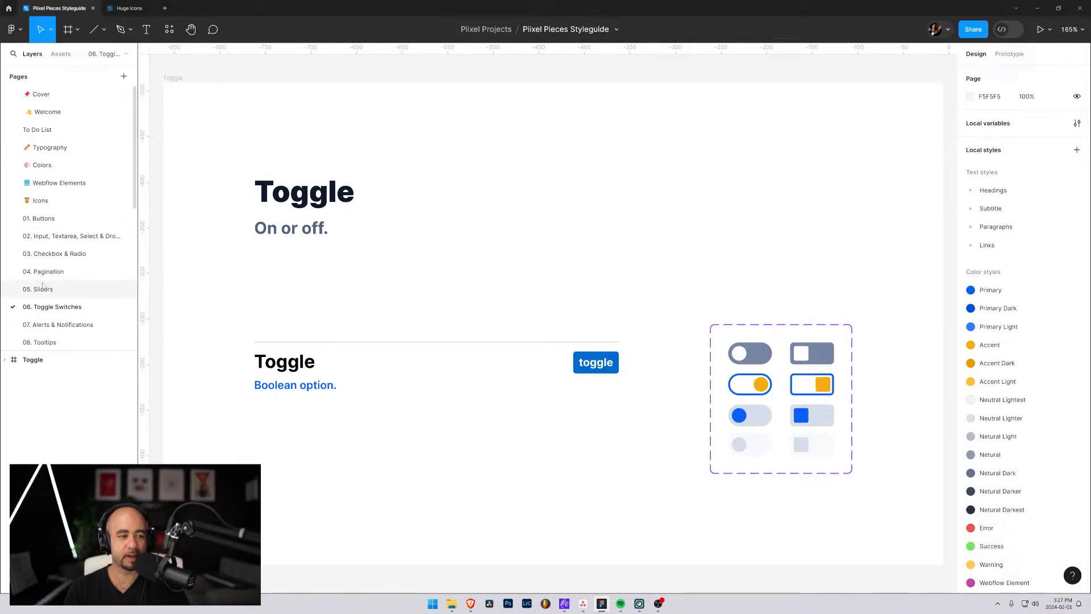
scroll(47, 330, "down", 5)
left_click(34, 306)
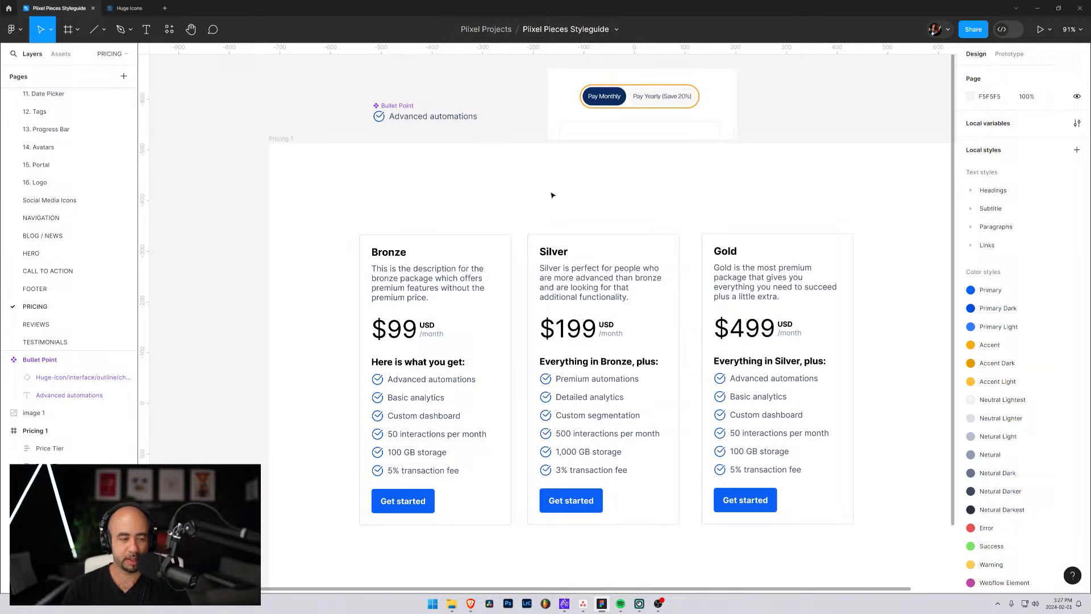
Find the Toggle component in the assets and place an instance centred above the Silver card in the Pricing 1 frame
key("alt+2")
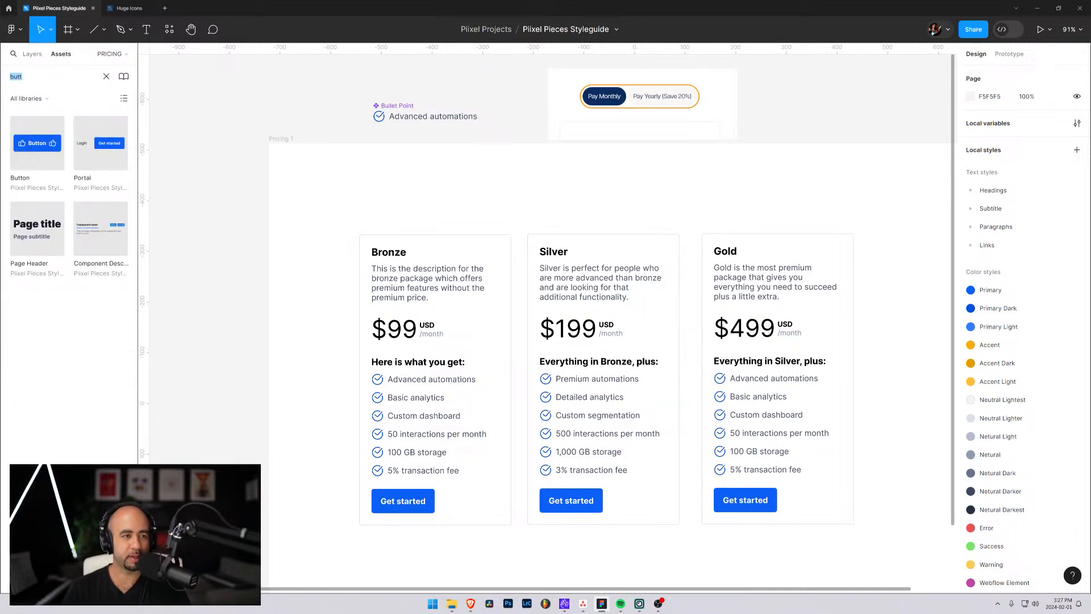
type("togg")
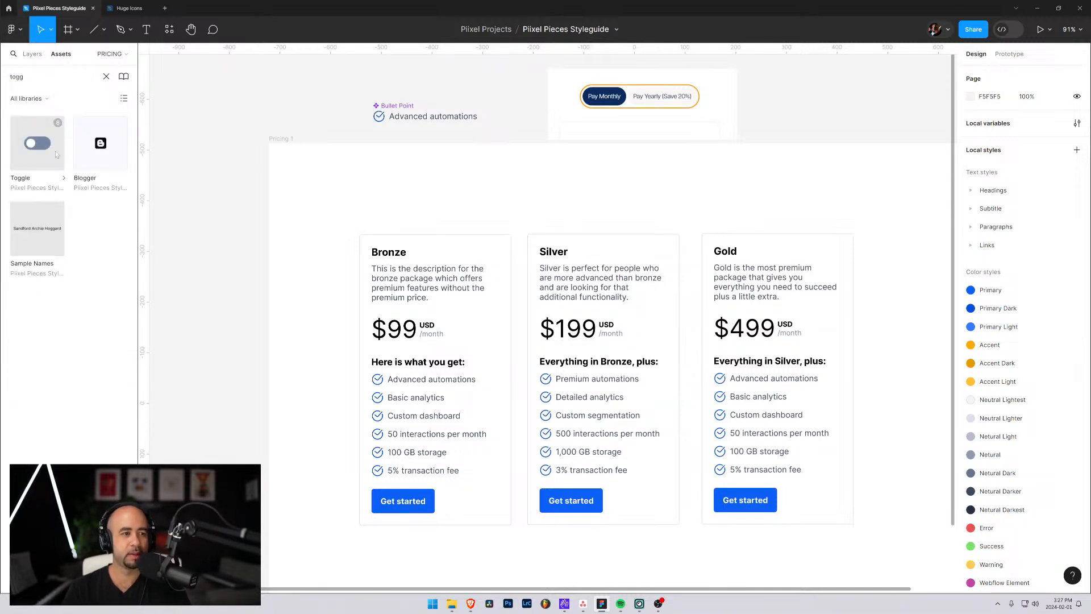
left_click(36, 153)
left_click(222, 253)
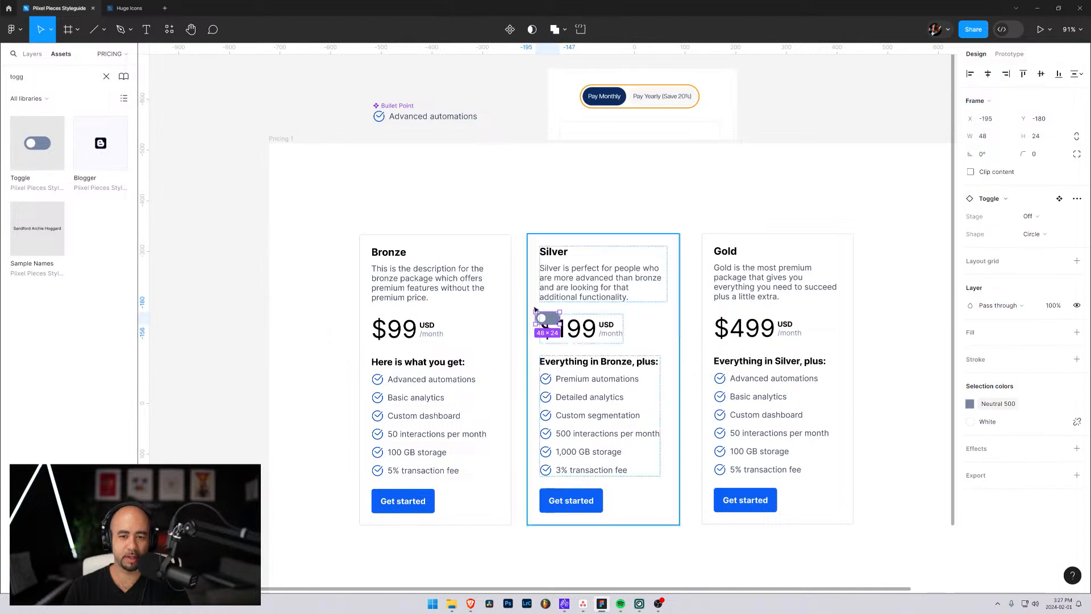
left_click_drag(549, 327, 596, 205)
left_click(683, 200)
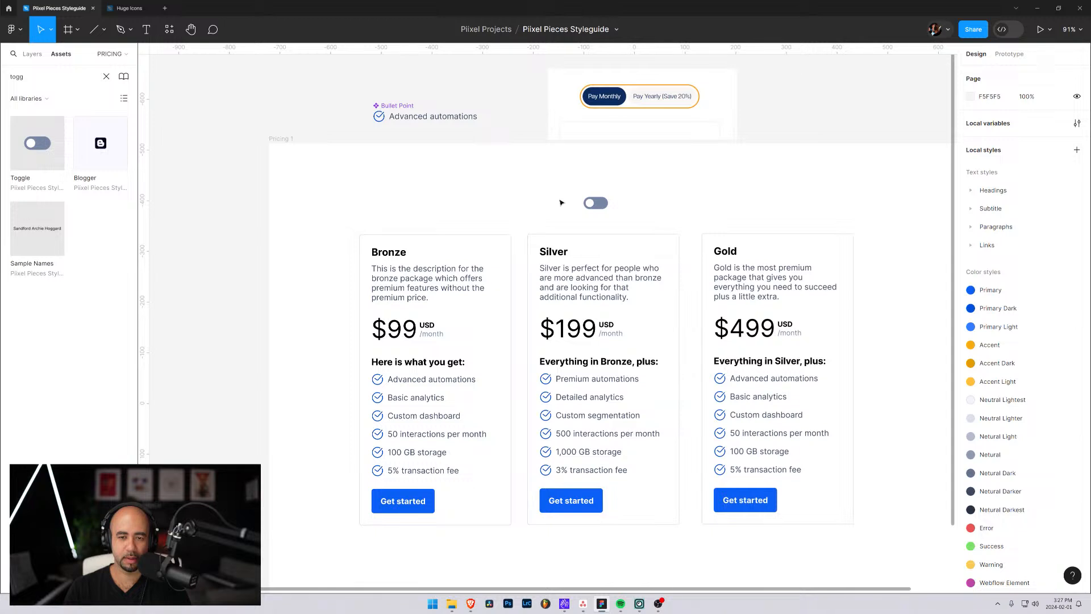
Set the Stage property of the toggle above the Silver card to On
left_click(594, 203)
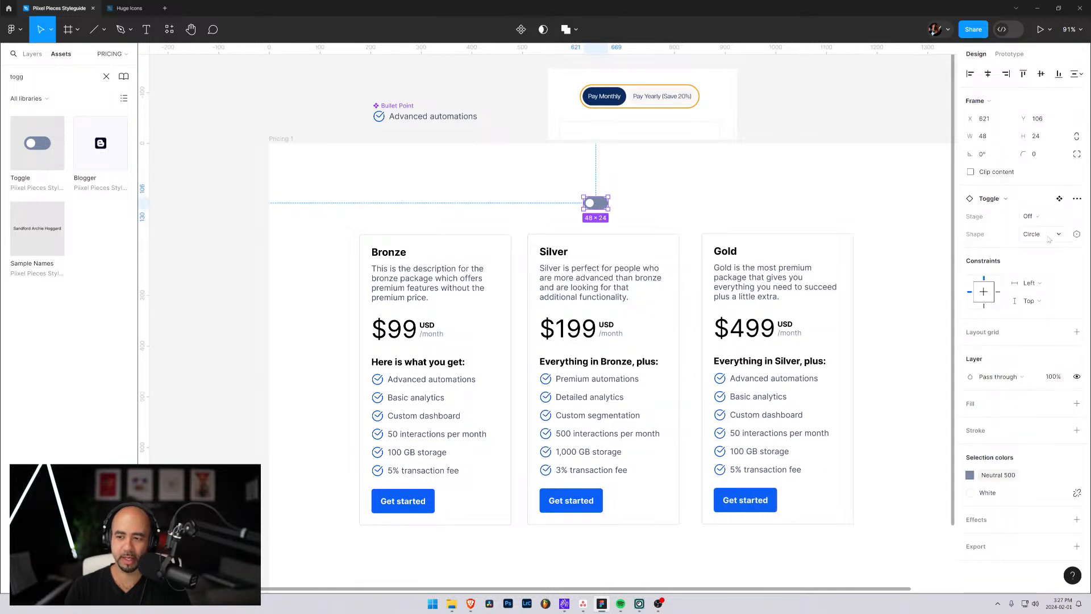
left_click(1038, 216)
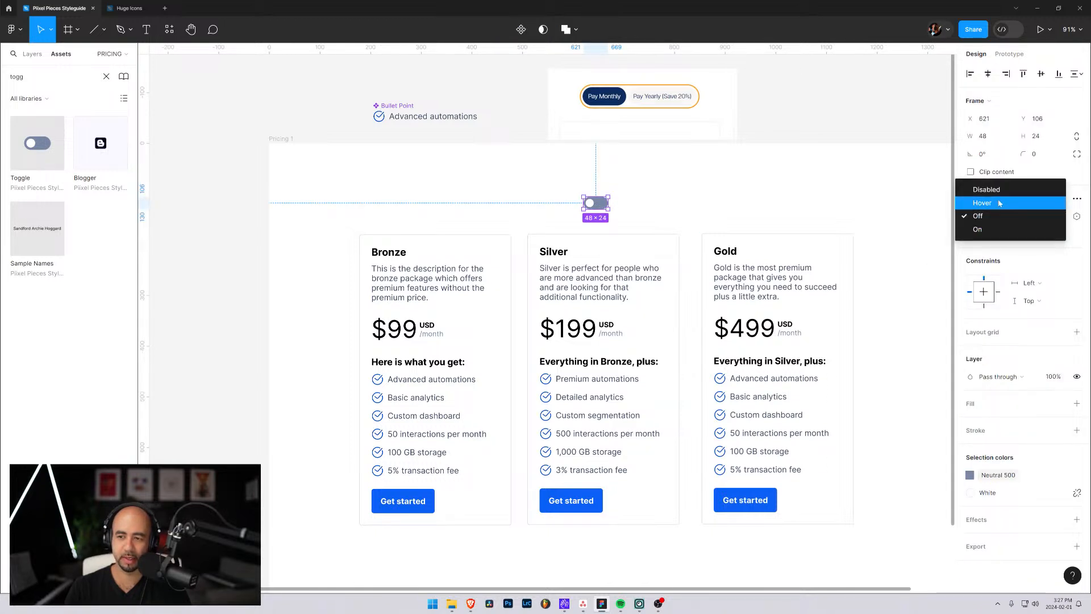
left_click(992, 229)
left_click(504, 175)
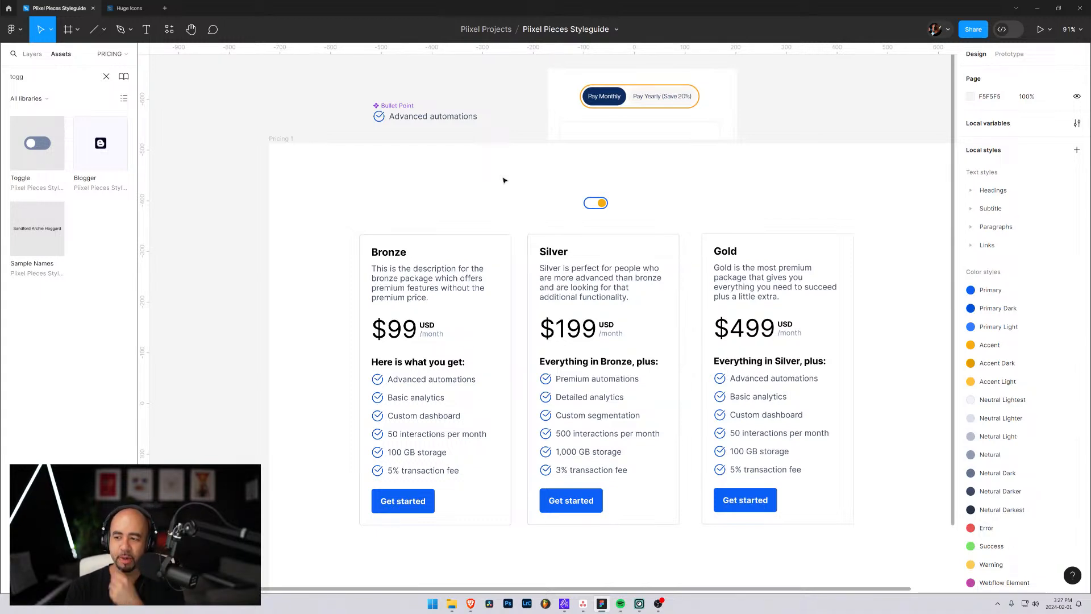
Add the text label "25% off paid yearly" just to the right of the toggle, level with it
key("t")
left_click(624, 206)
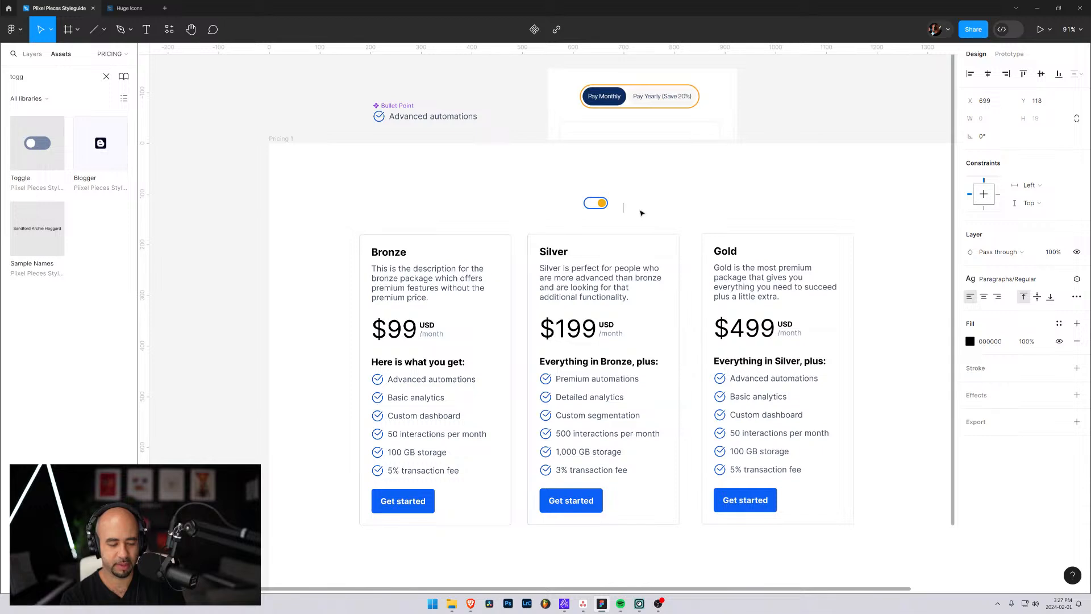
type("Yearly")
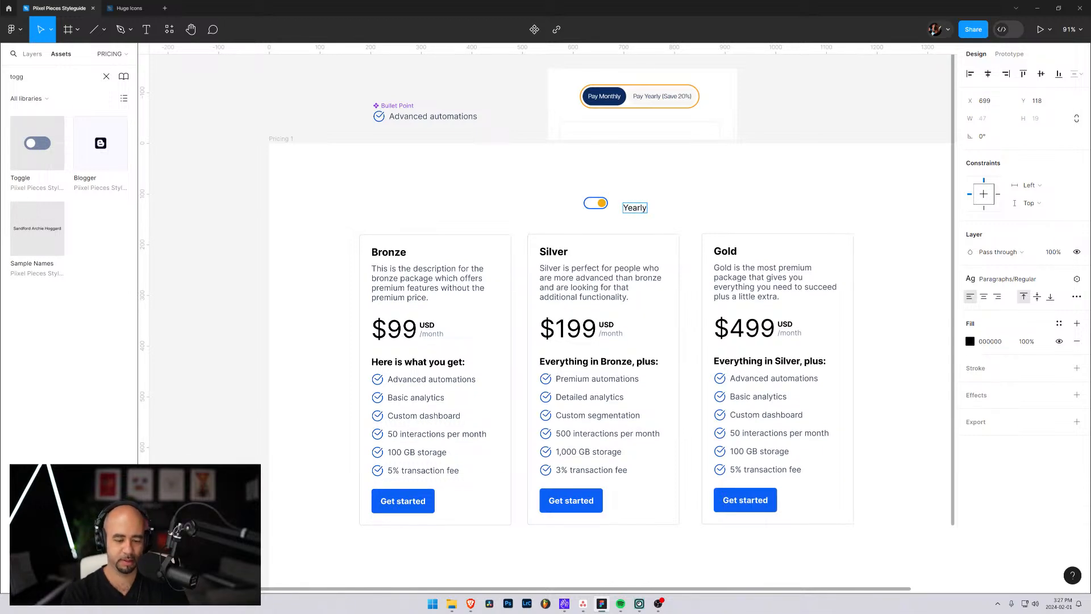
key("ctrl+a")
type("25")
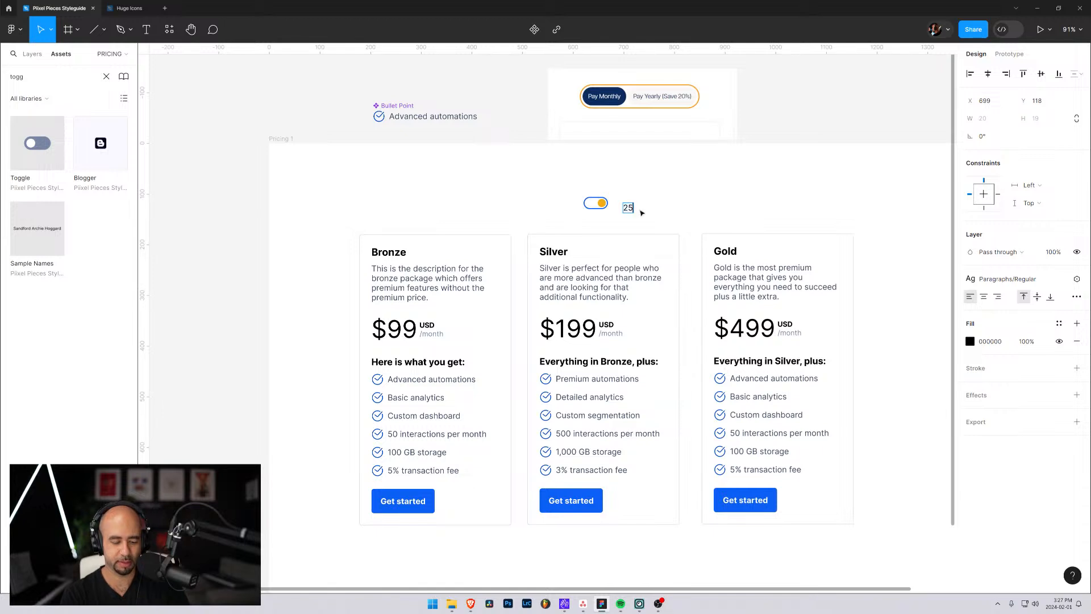
type("% off")
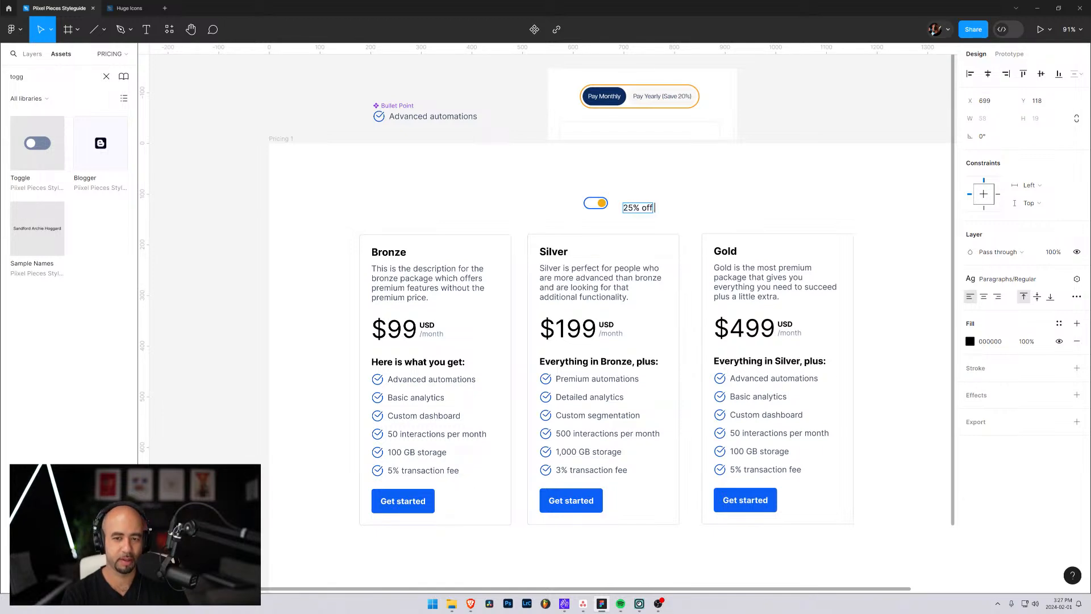
type(" paid yearly")
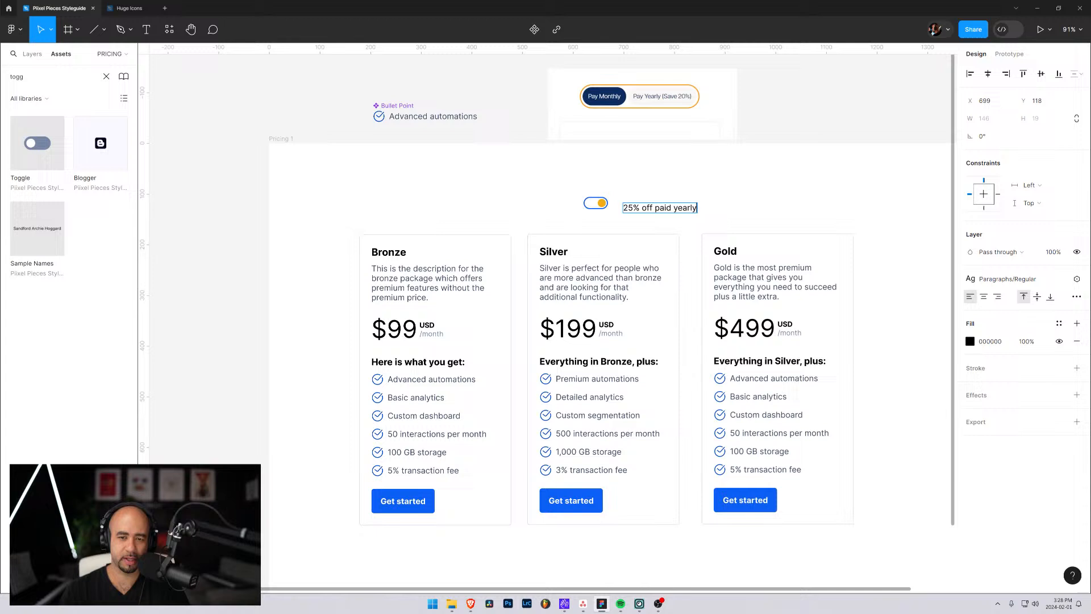
key("Escape")
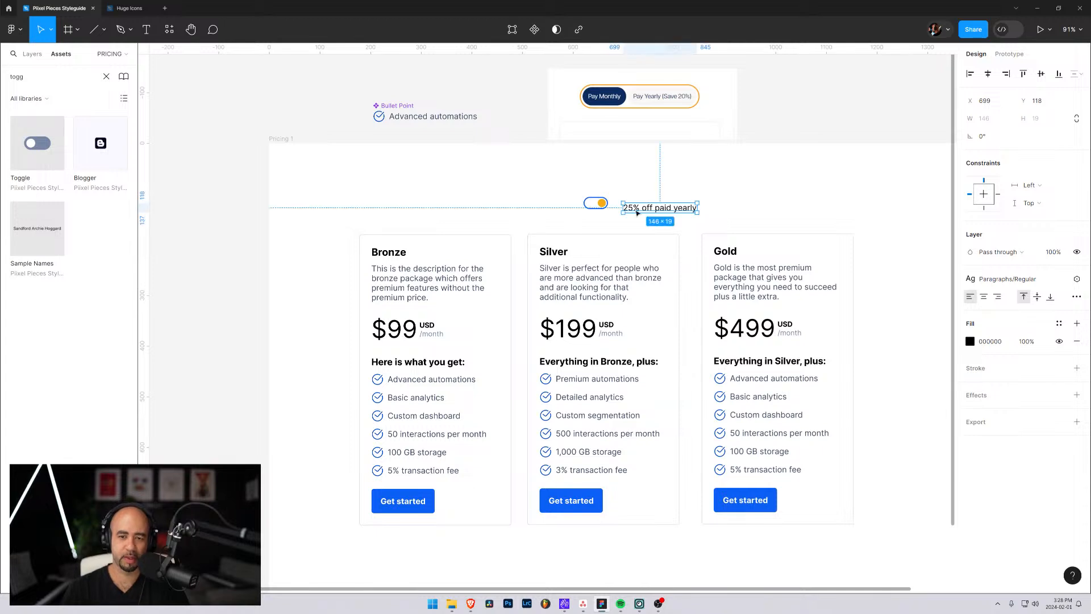
left_click_drag(638, 208, 628, 203)
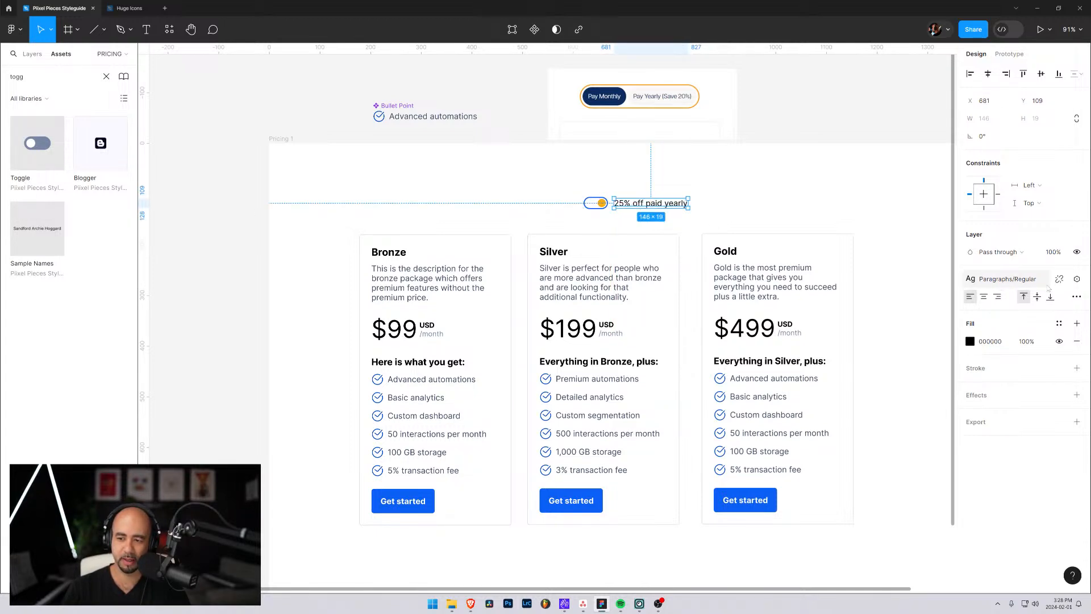
Detach the "25% off paid yearly" label from its text style and set its font size to 14
left_click(1060, 278)
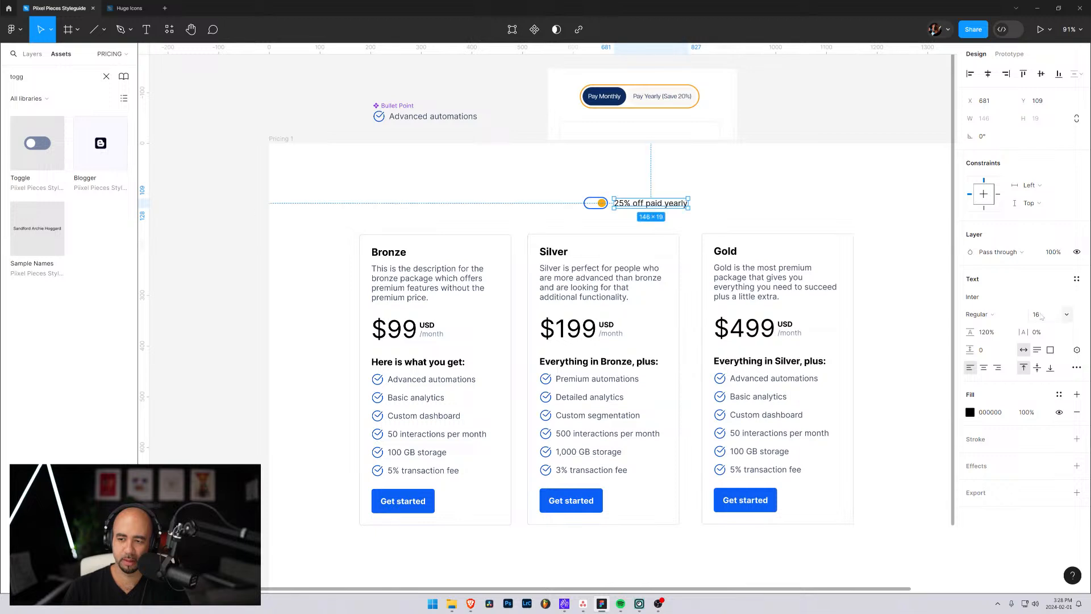
left_click(1068, 315)
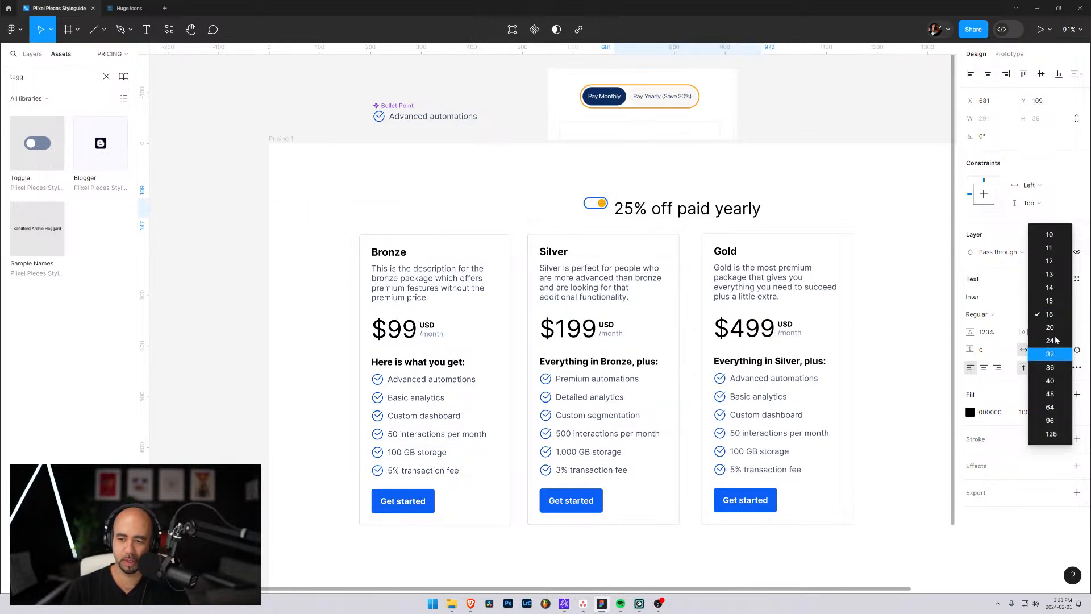
left_click(1053, 289)
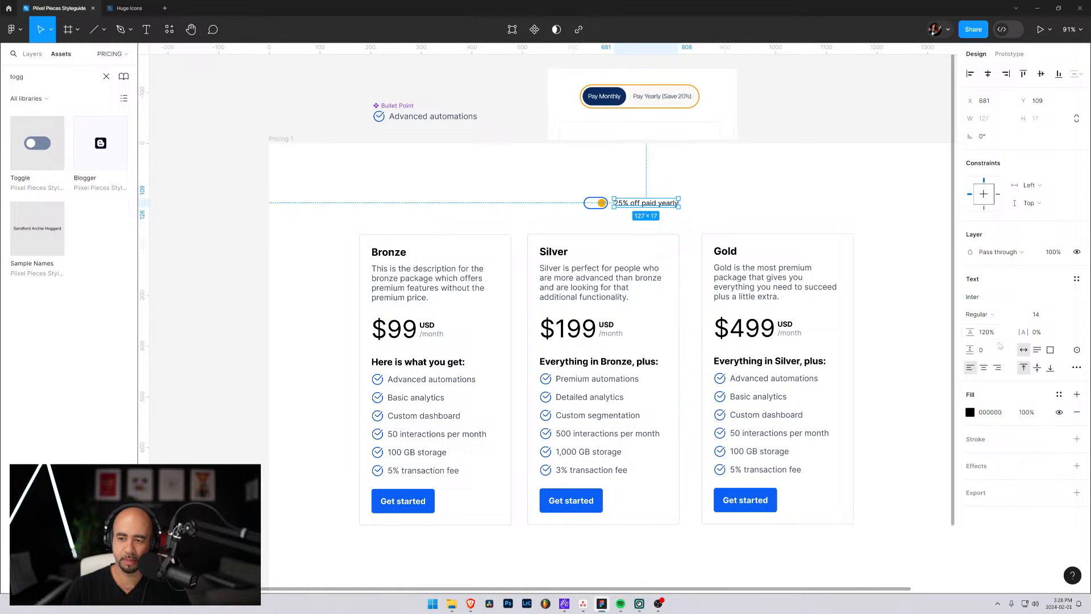
Give the "25% off paid yearly" label the Primary 700 fill and move it slightly closer to the toggle
left_click(973, 413)
left_click(877, 273)
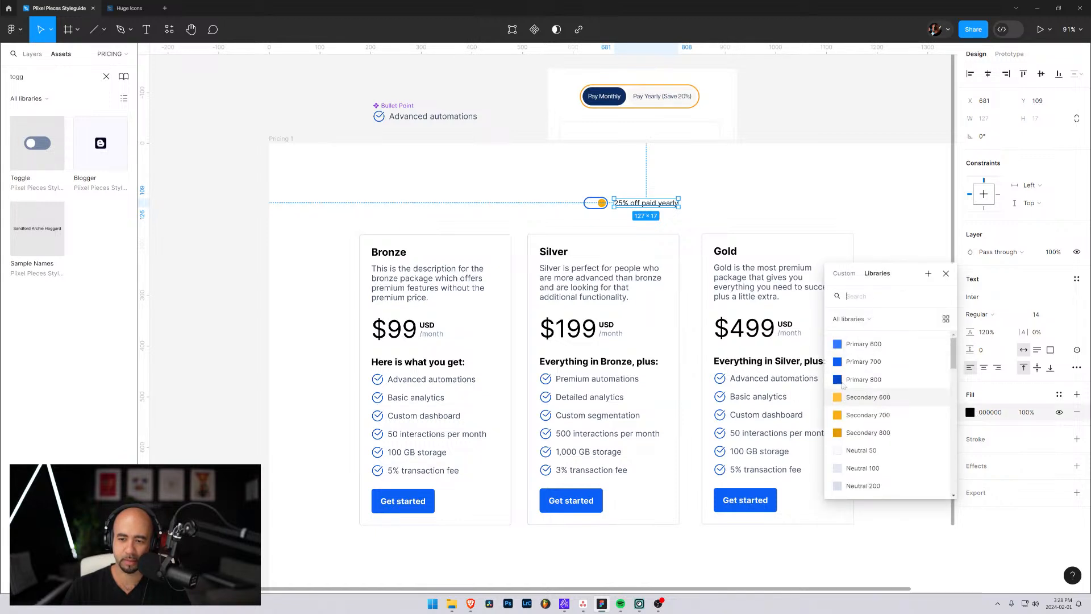
left_click(842, 361)
left_click(735, 202)
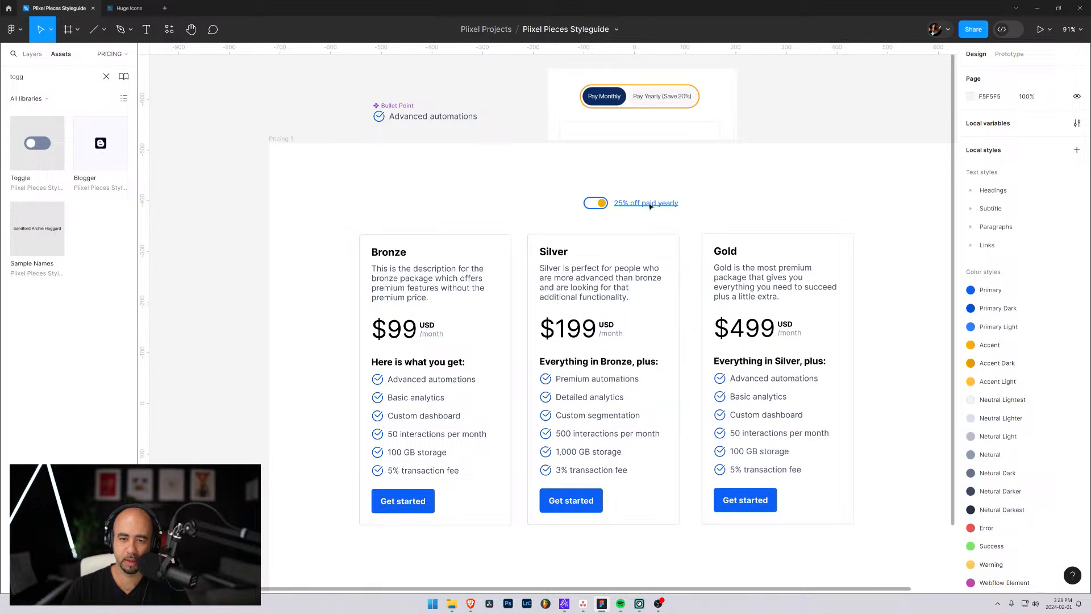
left_click_drag(651, 206, 644, 206)
left_click(746, 205)
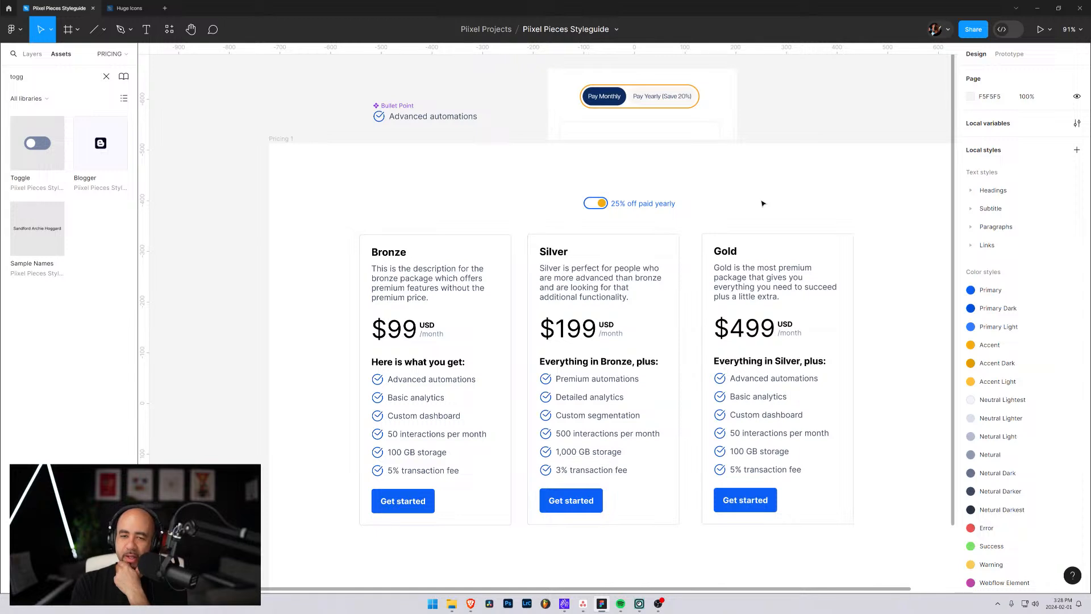
Add the text "Note: Create different monthly/yearly price toggles" and position it near the upper-left corner of the Pricing 1 frame
key("t")
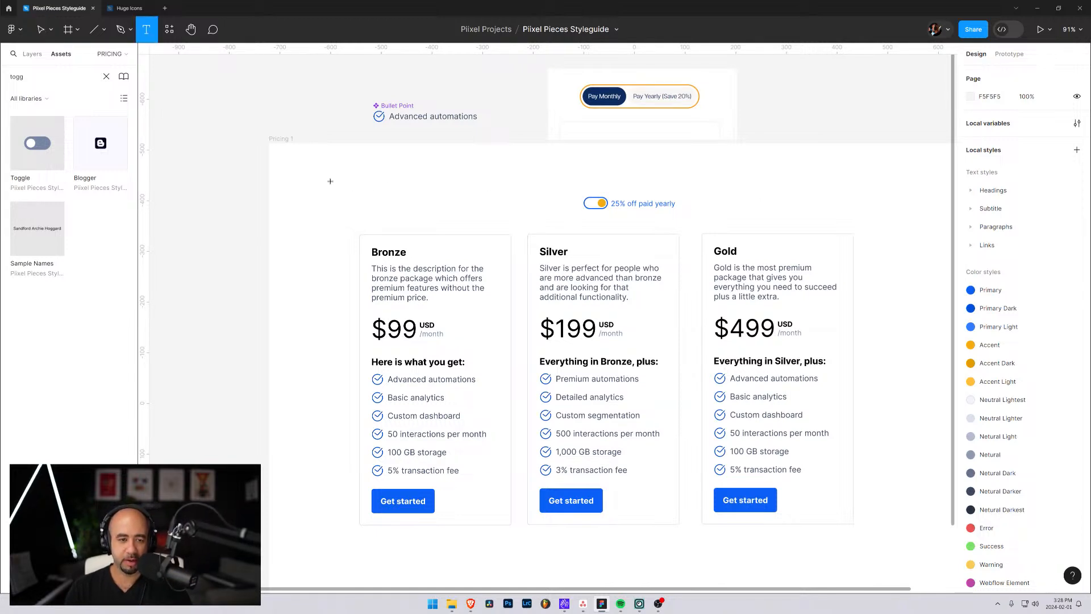
left_click(331, 180)
type("Note:")
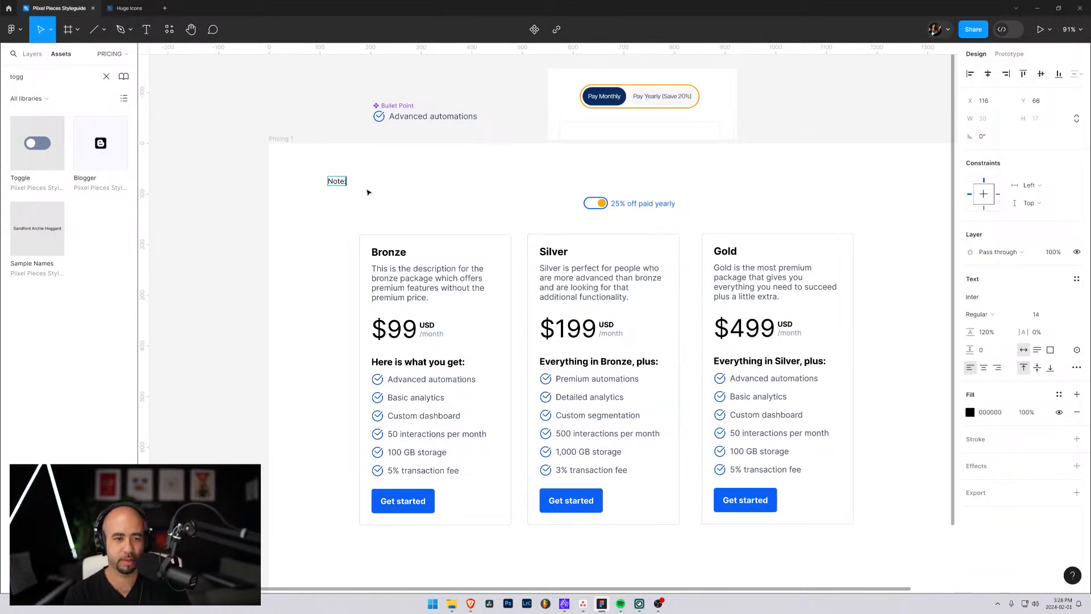
type(" Create")
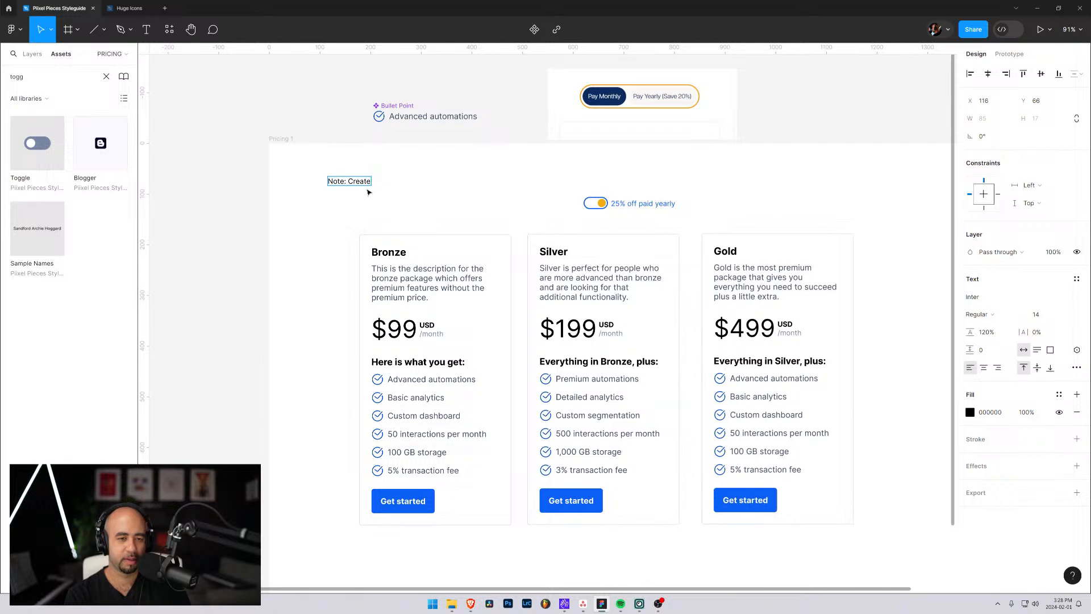
type(" different")
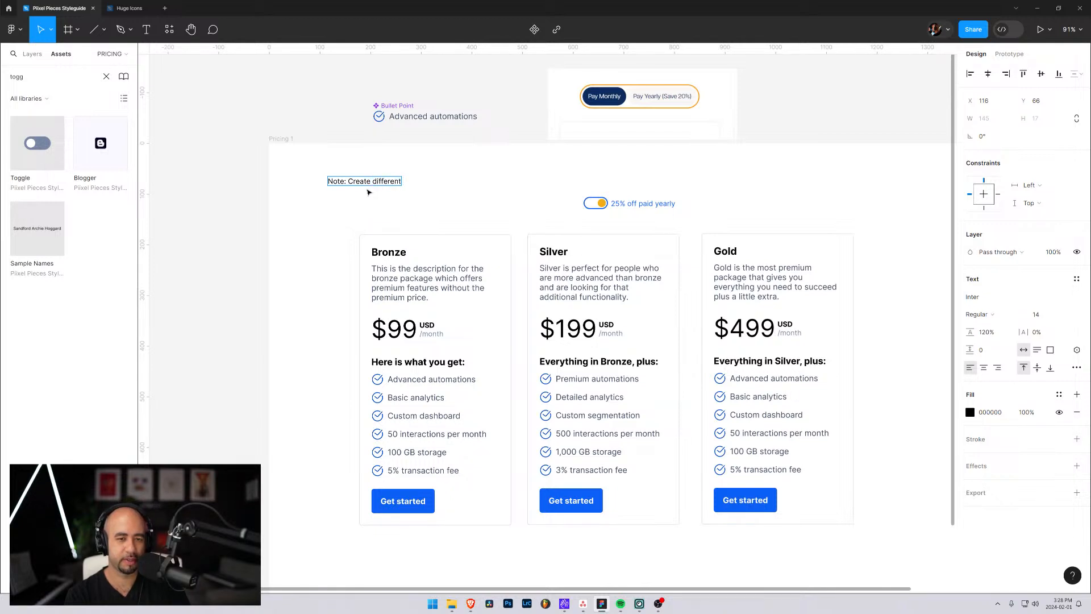
type(" month")
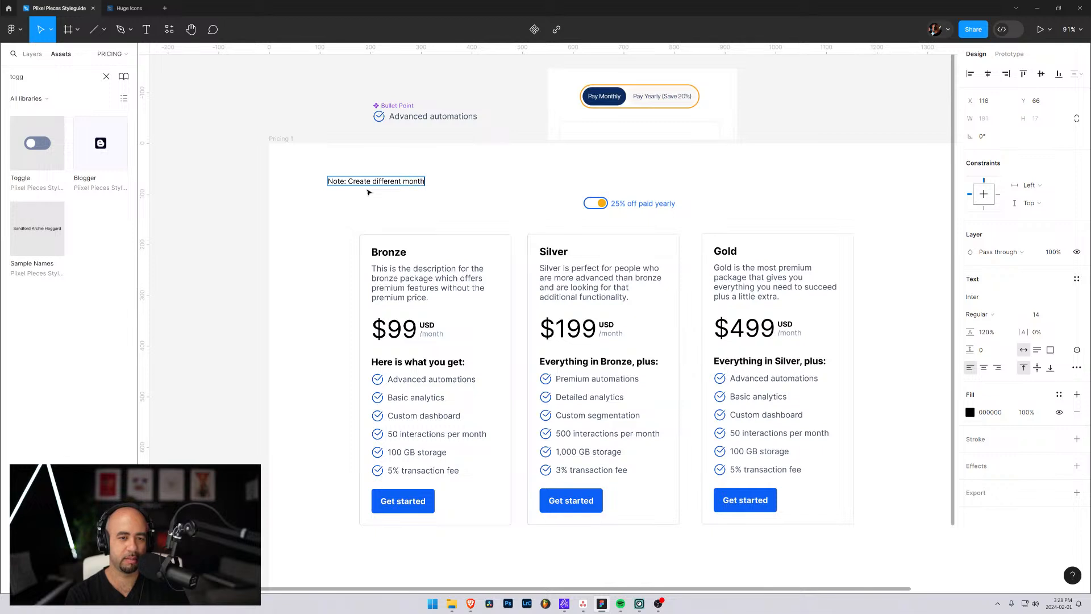
type("ly/yearly price toggles")
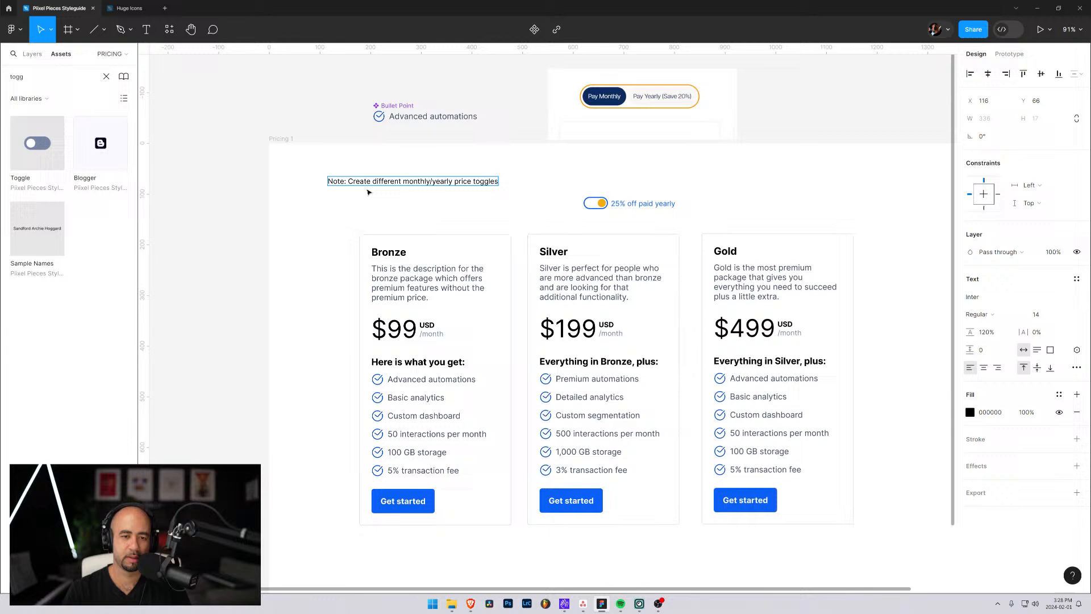
key("Escape")
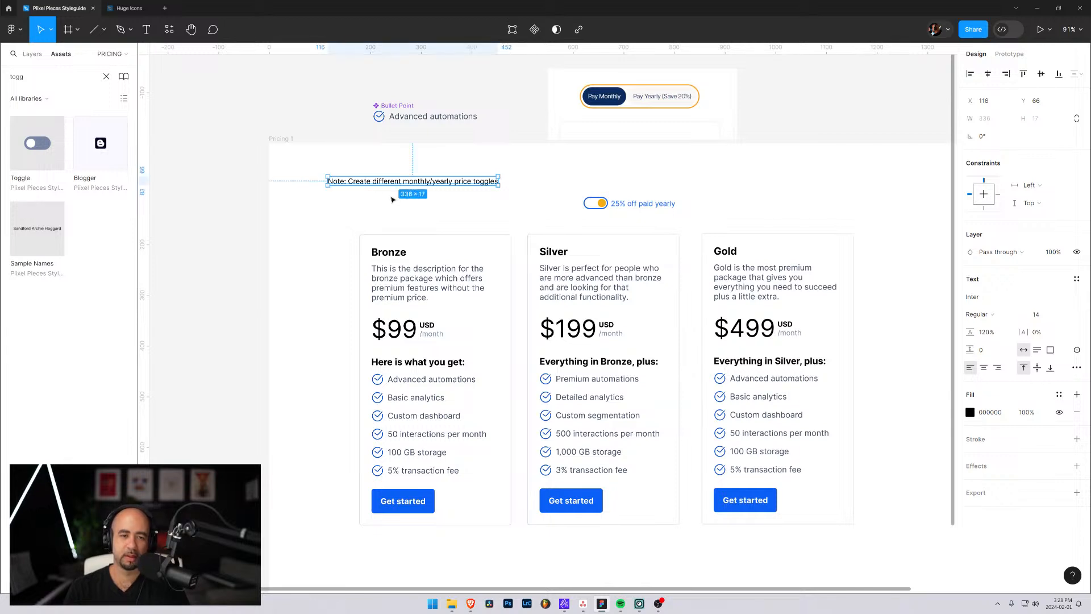
left_click_drag(376, 188, 328, 171)
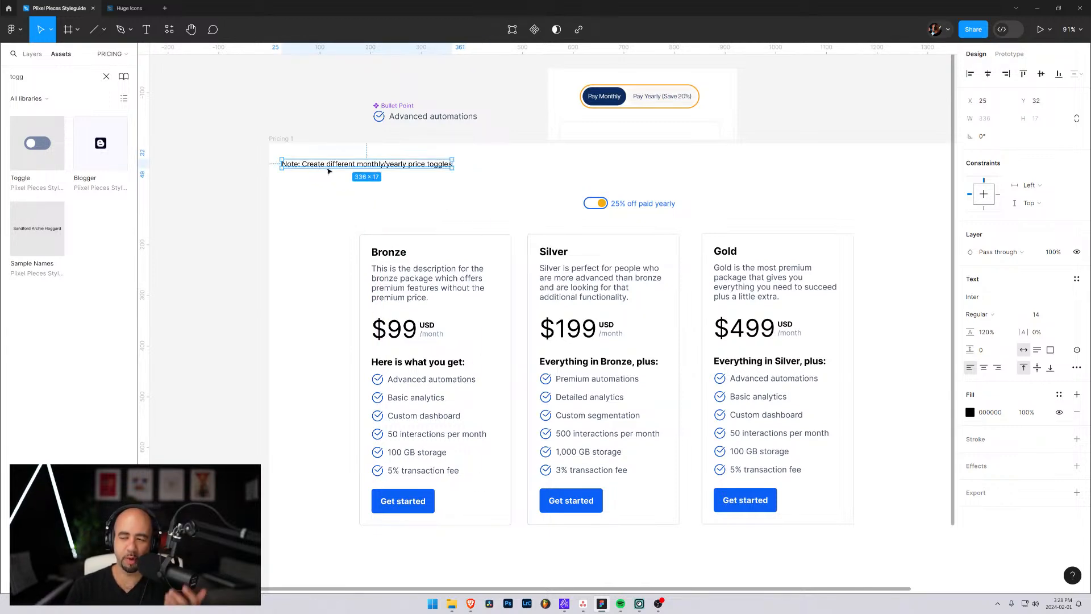
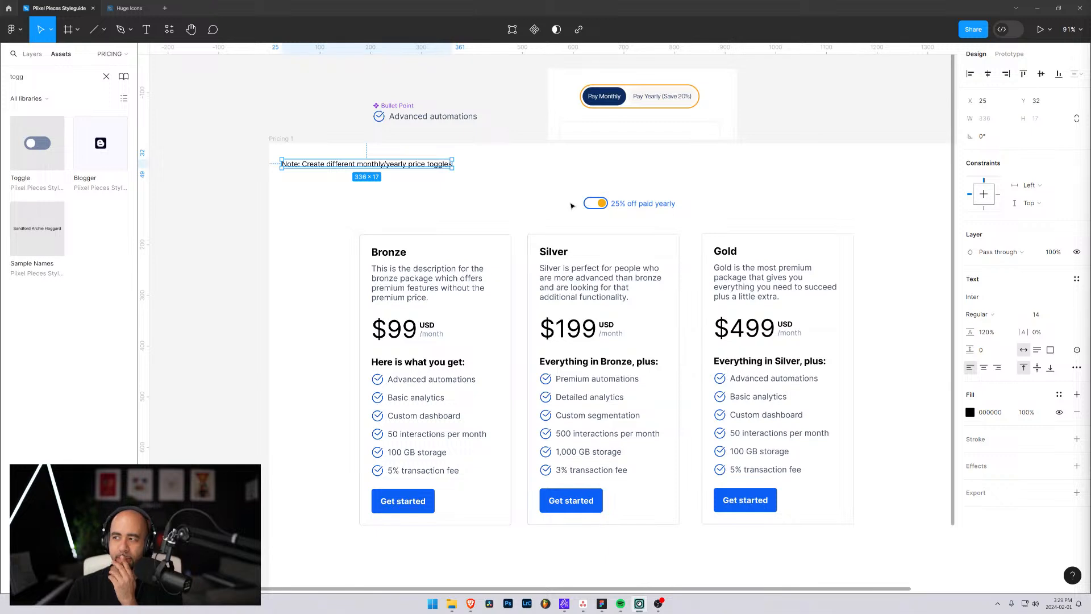
Move the "Note: Create different monthly/yearly price toggles" text slightly closer to the upper-left corner of the Pricing 1 frame
left_click(483, 196)
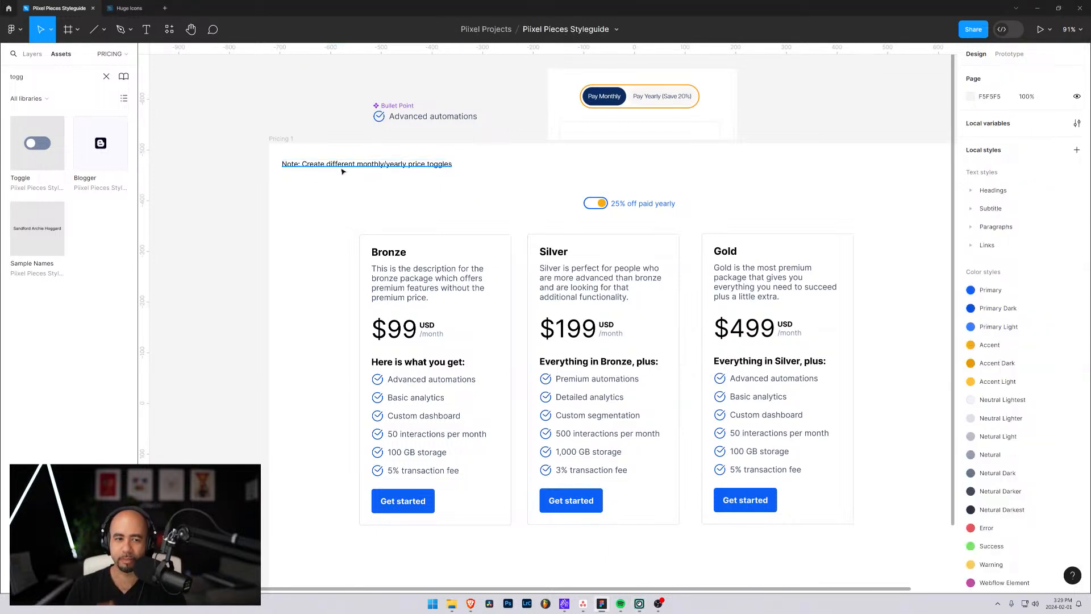
left_click_drag(341, 167, 334, 159)
left_click(798, 209)
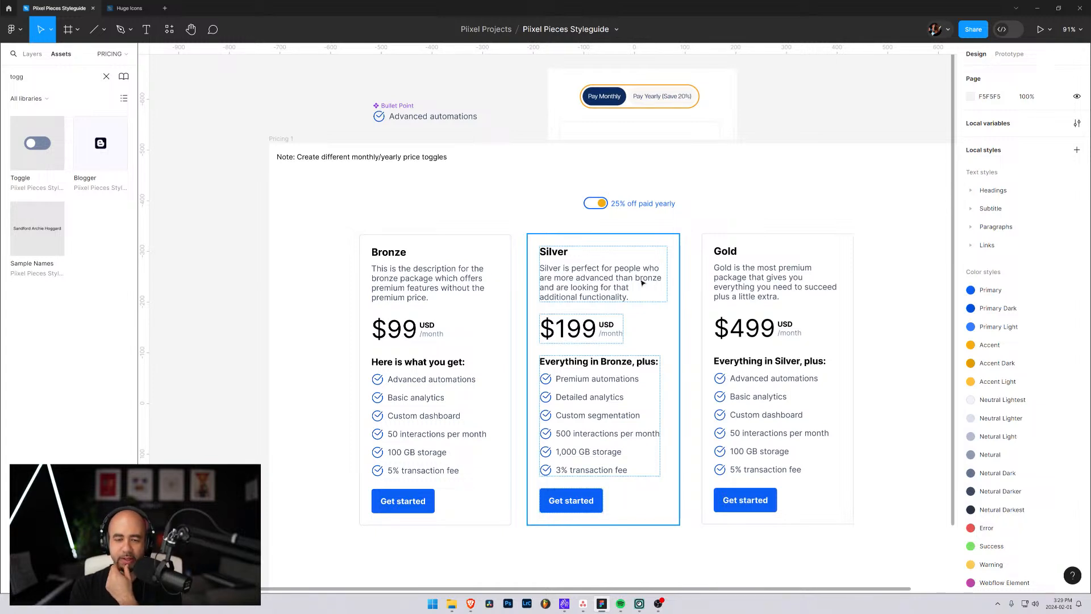
Shift the toggle and its "25% off paid yearly" label together slightly to the right above the Silver card
left_click_drag(567, 179, 677, 227)
left_click_drag(600, 206, 603, 206)
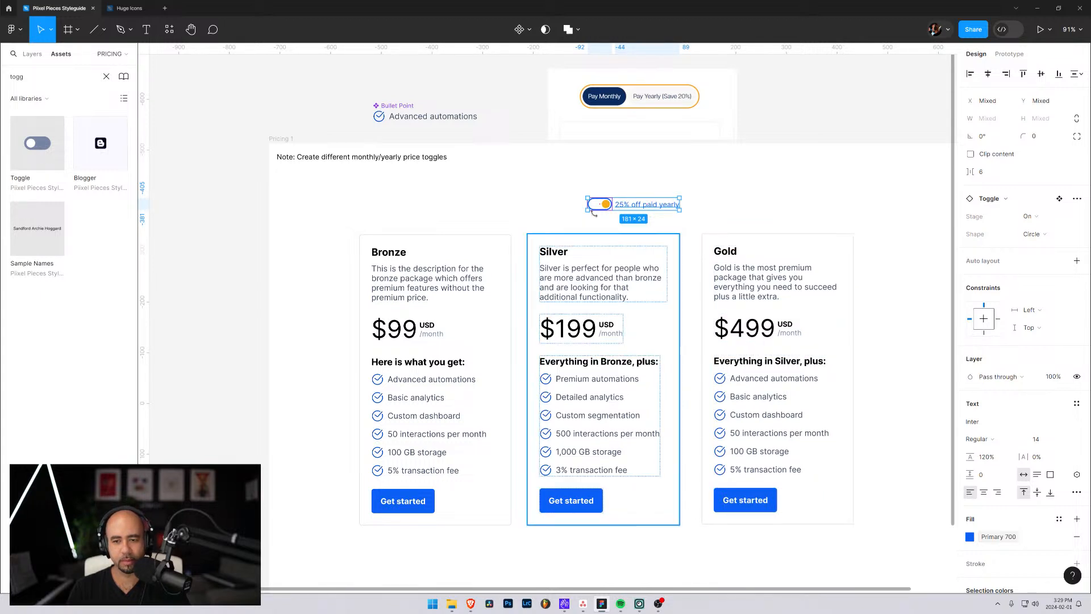
left_click(715, 211)
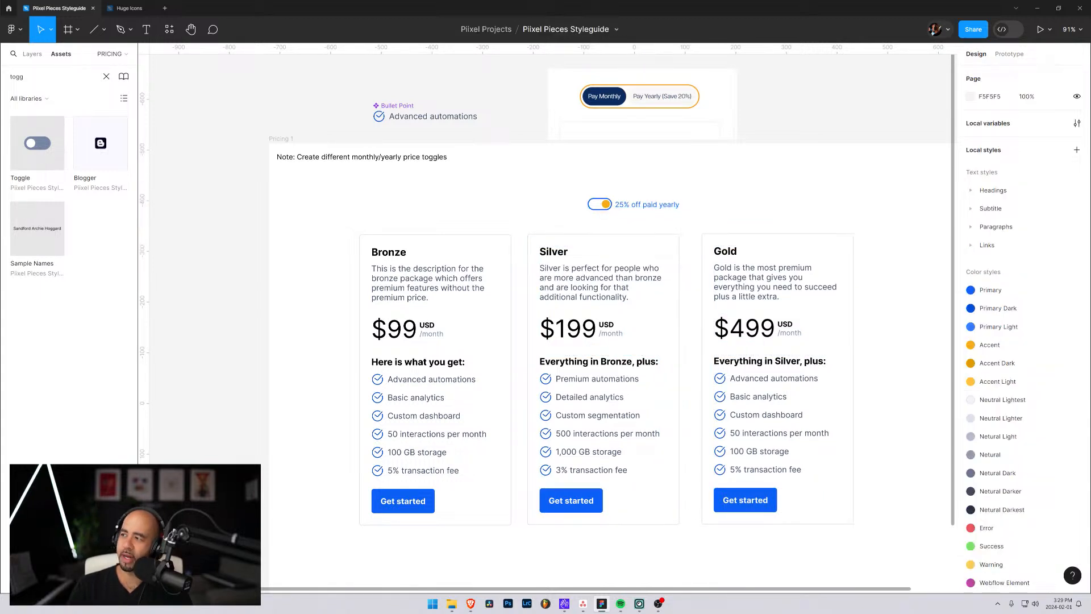
Switch to Chrome and search Dribbble for "pricing toggle"
key("super")
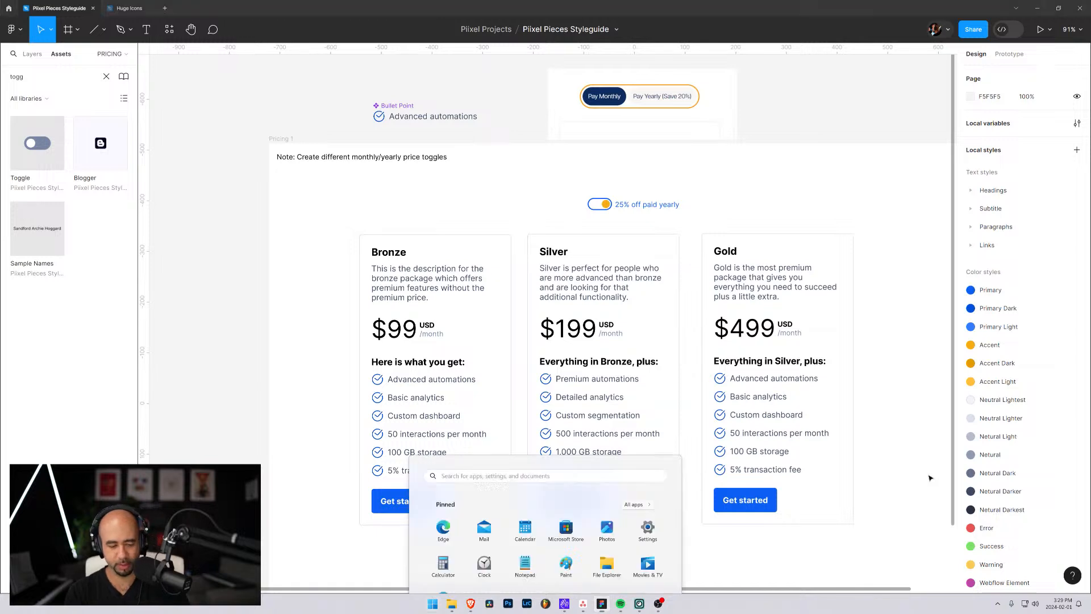
type("chr")
key("Return")
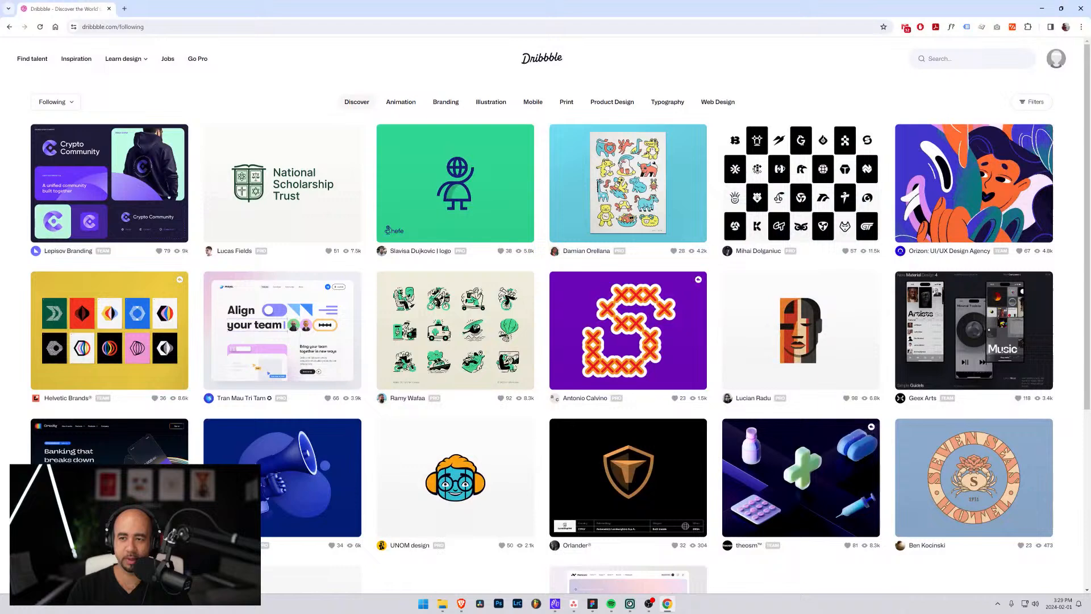
left_click(972, 59)
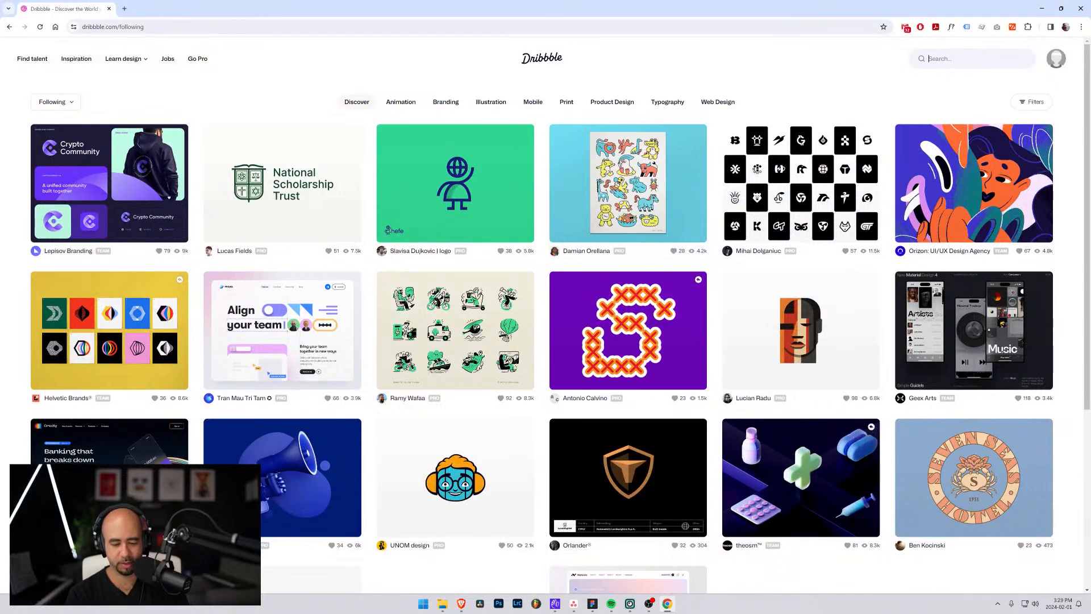
type("pricing toghe")
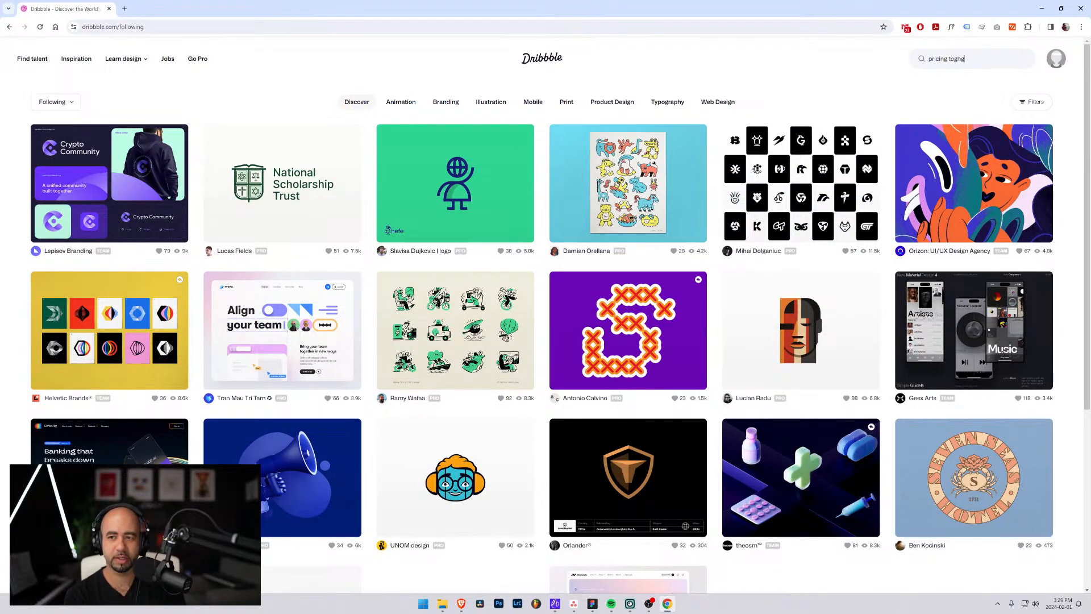
type("gle")
key("Return")
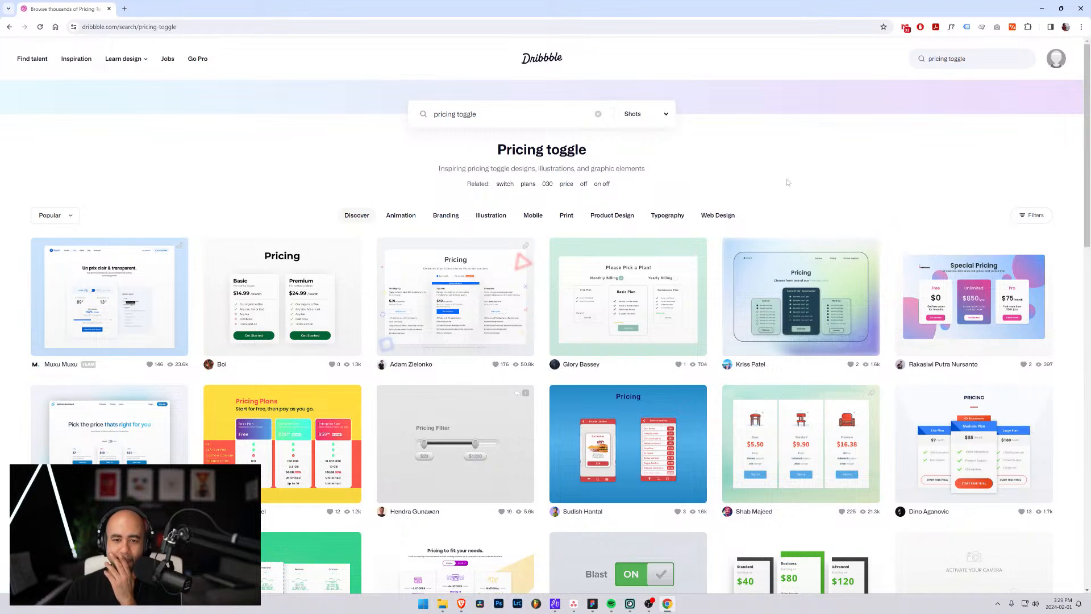
Examine how the UXPin Pricing Page and PayFit: Pricing shots lay out their toggles, viewing PayFit's full-size image
left_click(453, 279)
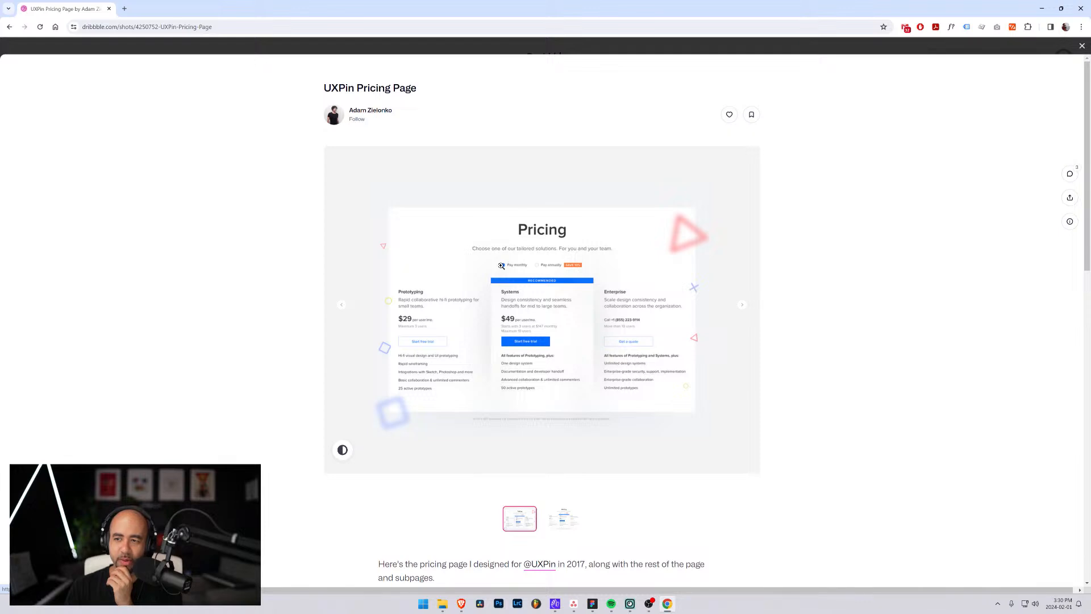
left_click(1083, 45)
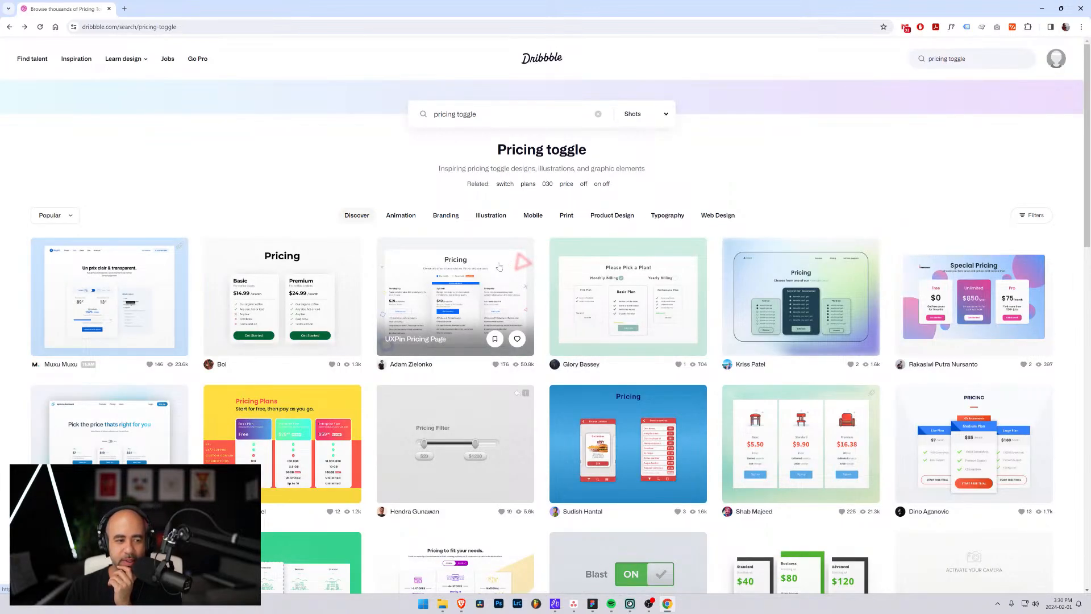
left_click(91, 300)
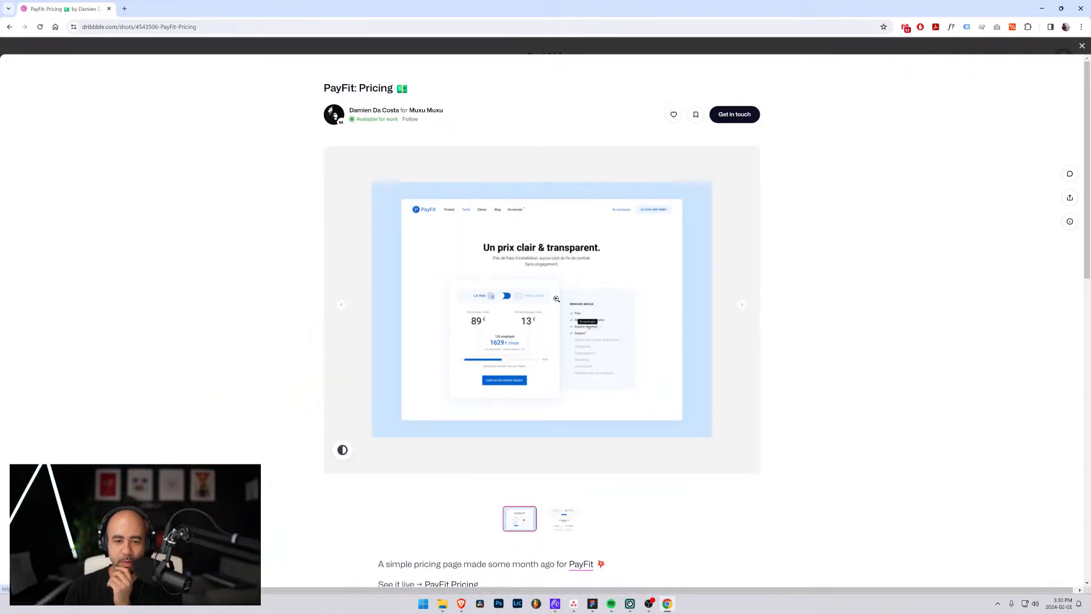
left_click(532, 300)
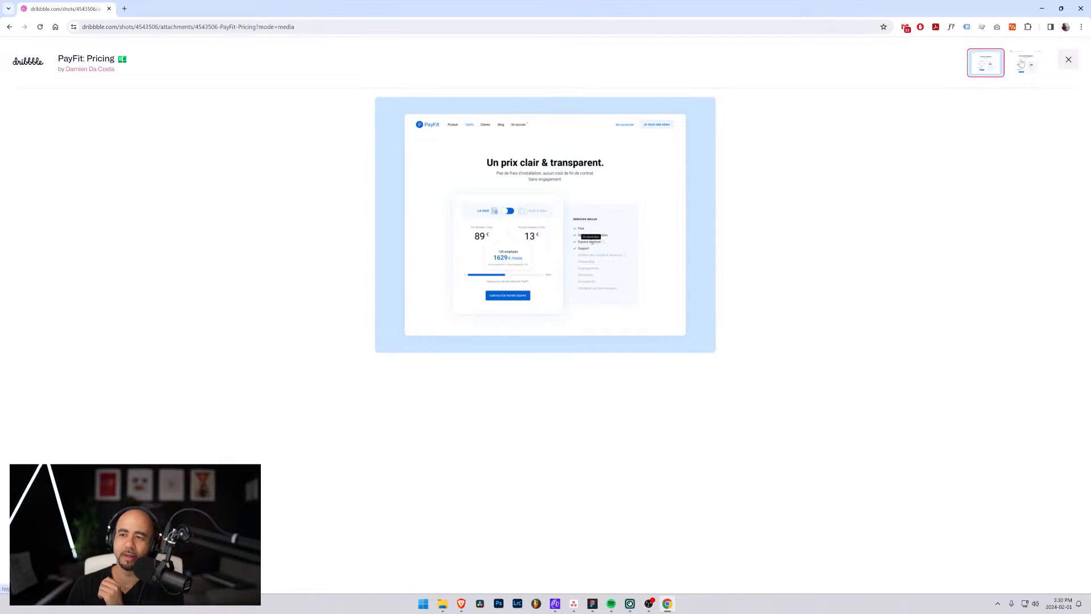
key("Right")
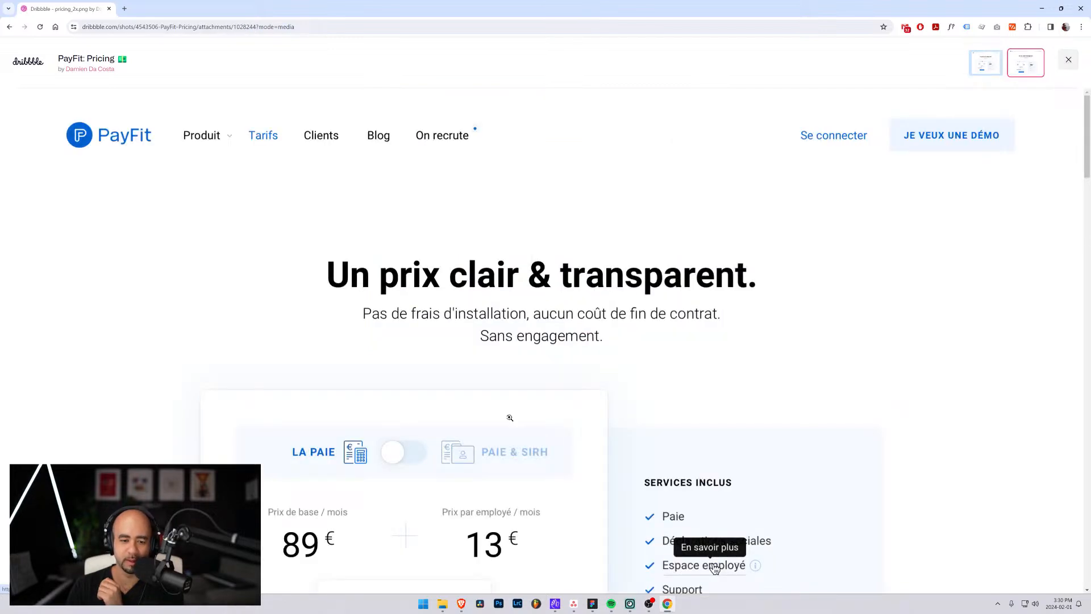
scroll(506, 418, "down", 2)
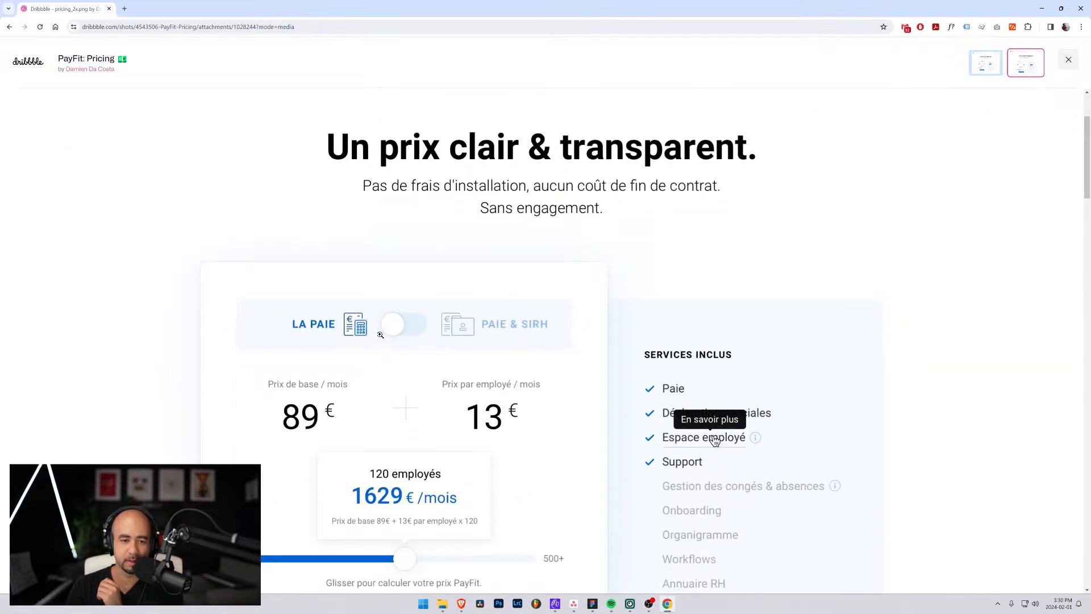
left_click(1069, 60)
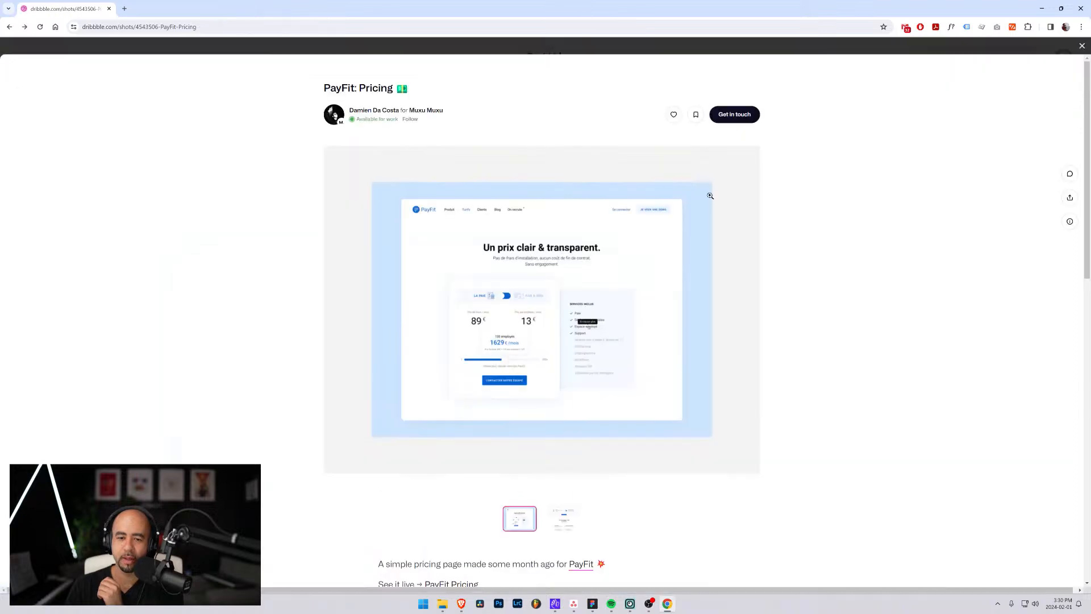
Look further through the pricing toggle results for monthly/yearly switch layouts and return to Figma
scroll(792, 221, "down", 5)
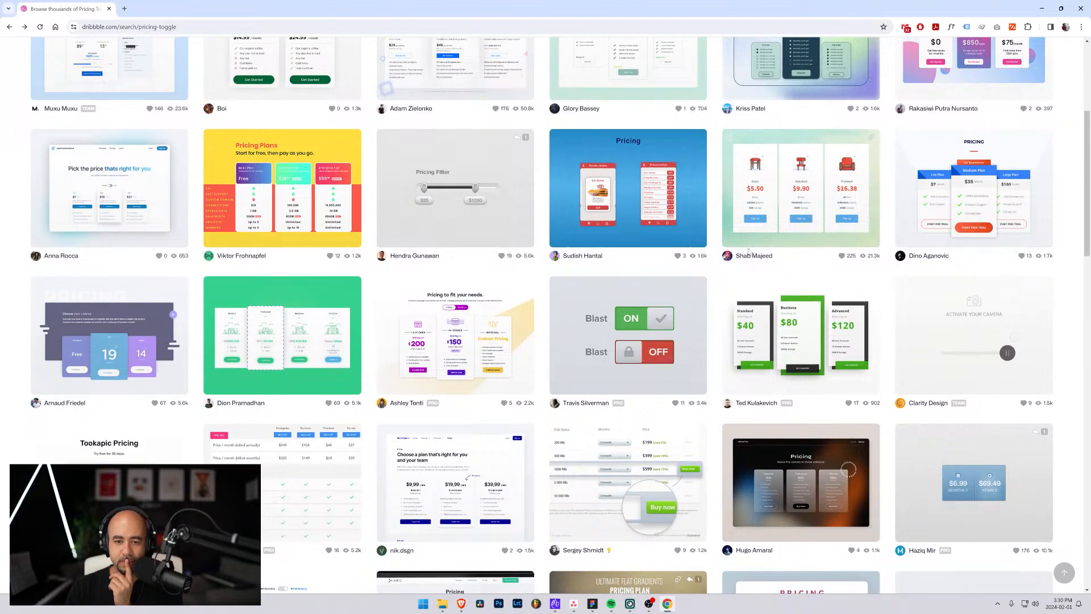
scroll(749, 251, "down", 4)
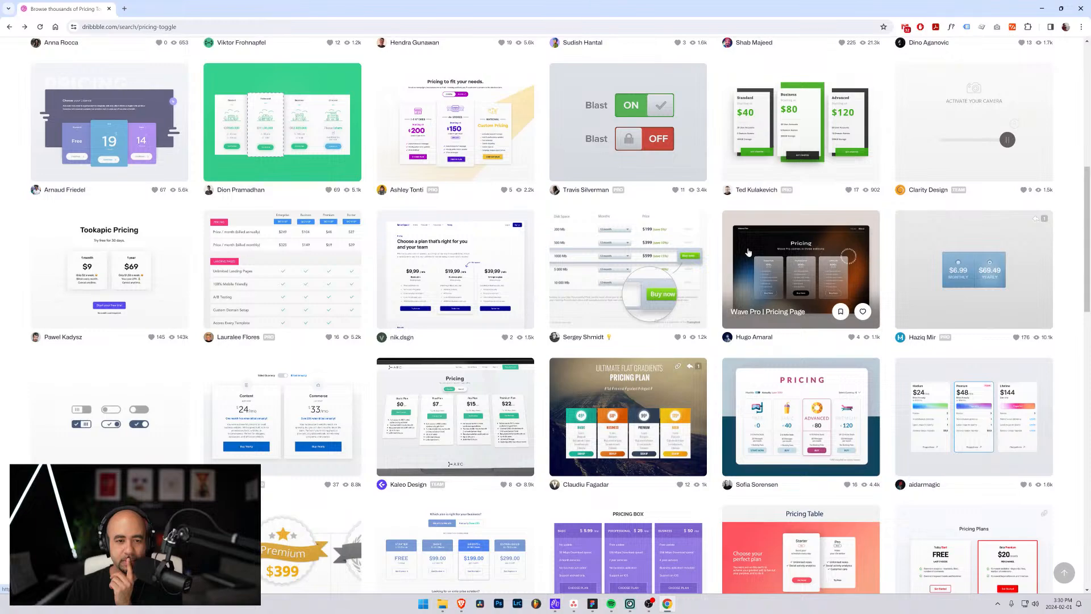
scroll(748, 252, "down", 6)
scroll(485, 227, "up", 3)
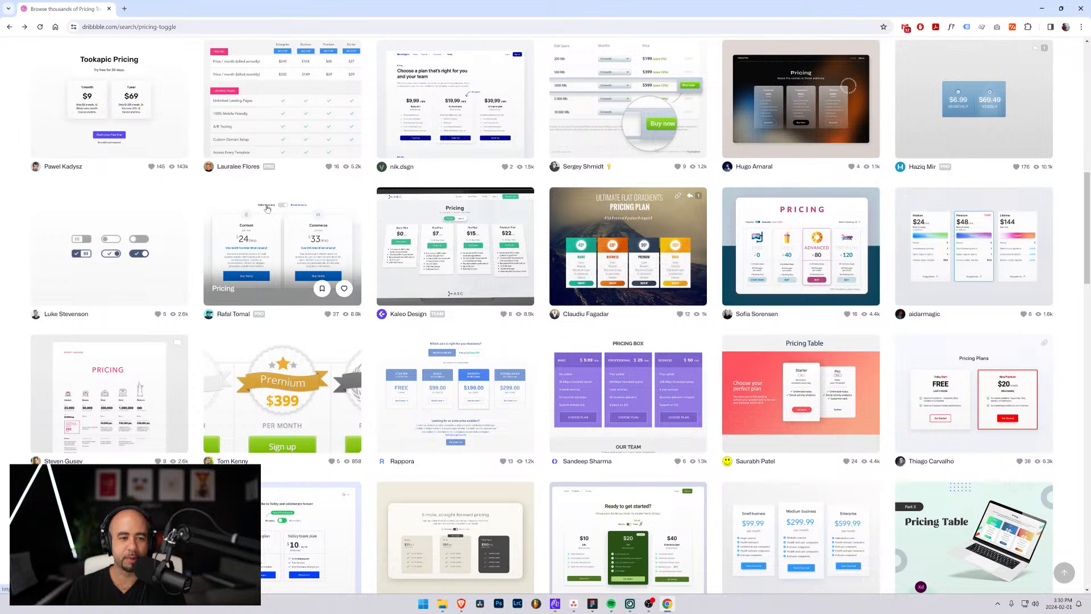
left_click(1042, 8)
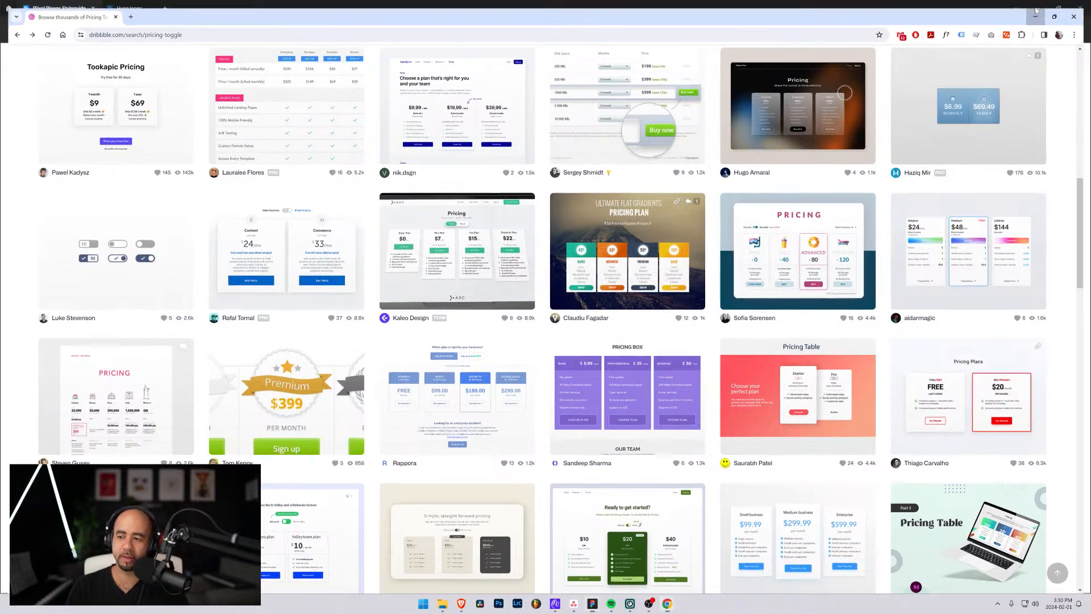
Replace the "25% off paid yearly" label text with "Billed Yearly (Save 20%)"
left_click(618, 205)
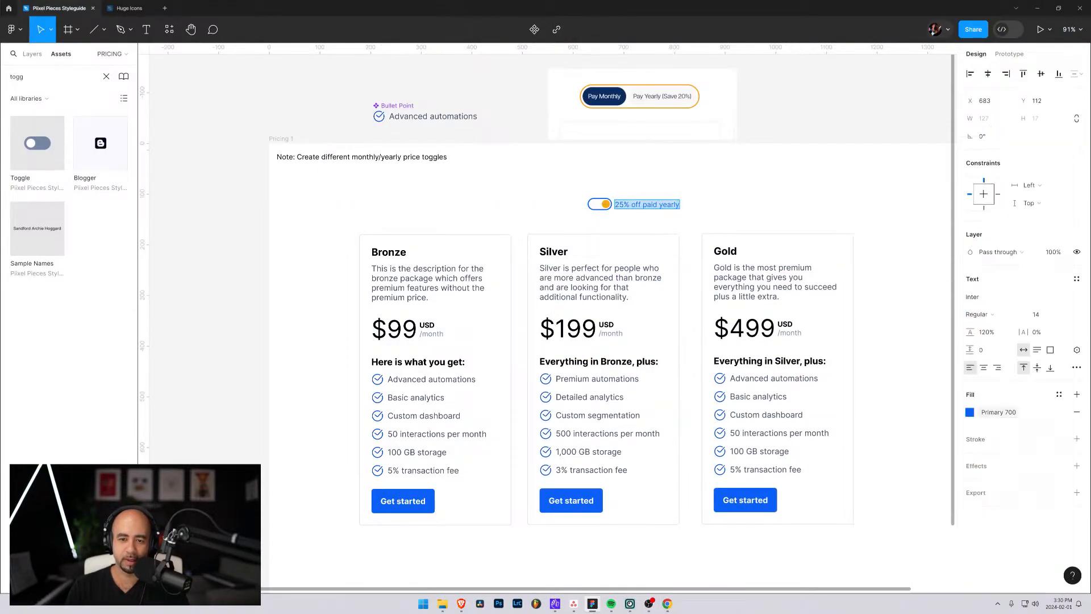
left_click_drag(616, 205, 681, 206)
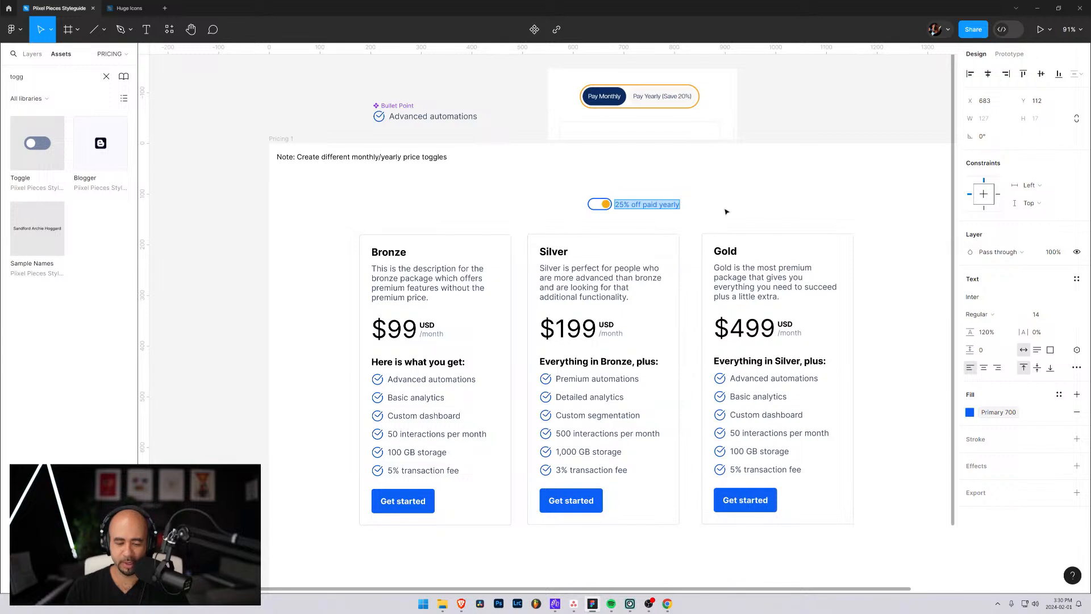
type("Bille")
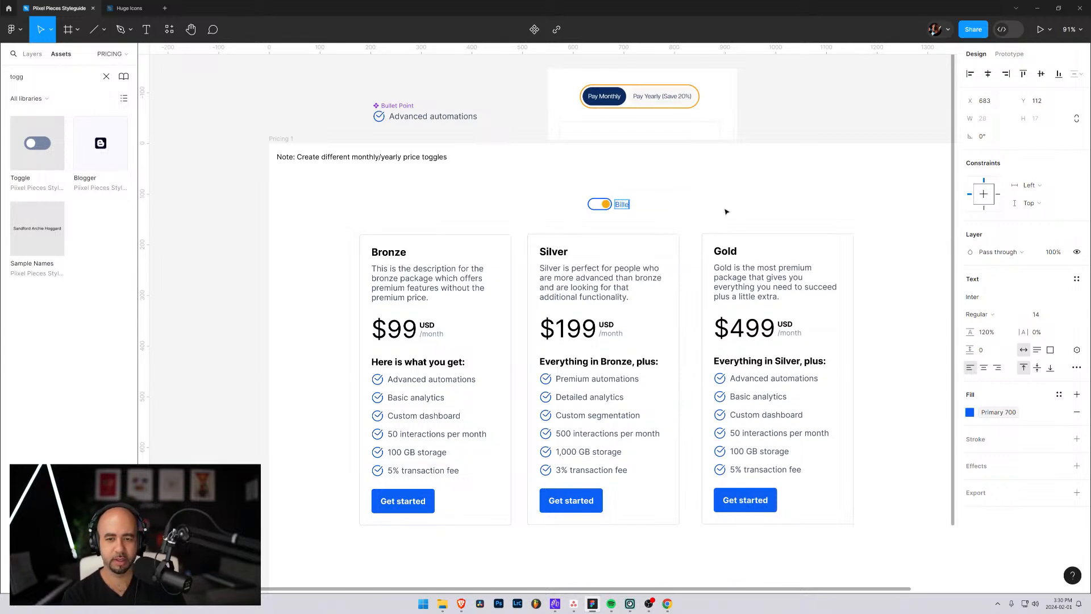
type("d Yearly")
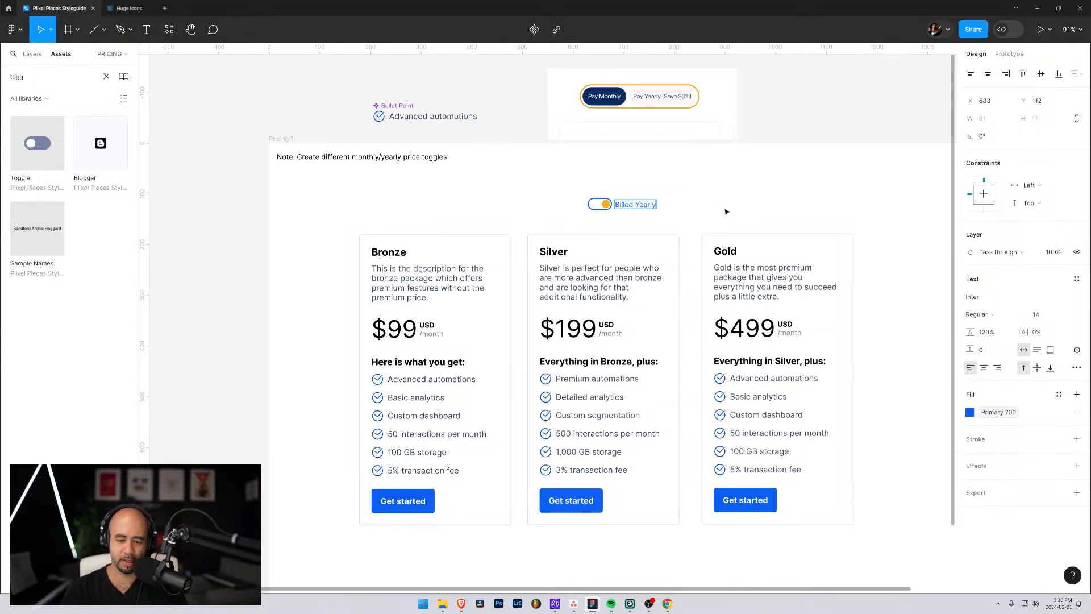
type(" (Save 20%")
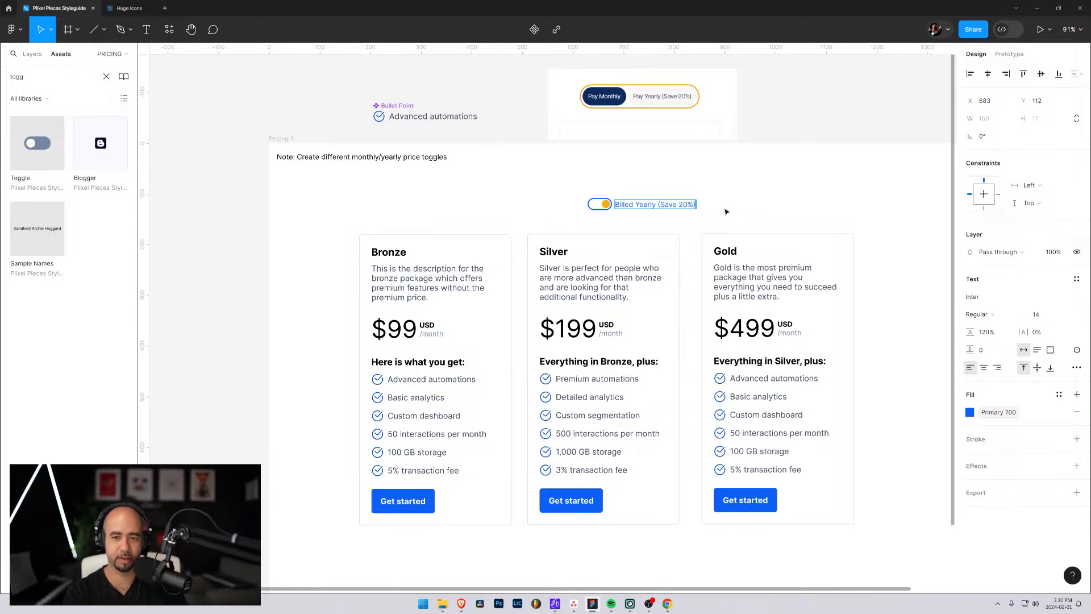
left_click(523, 206)
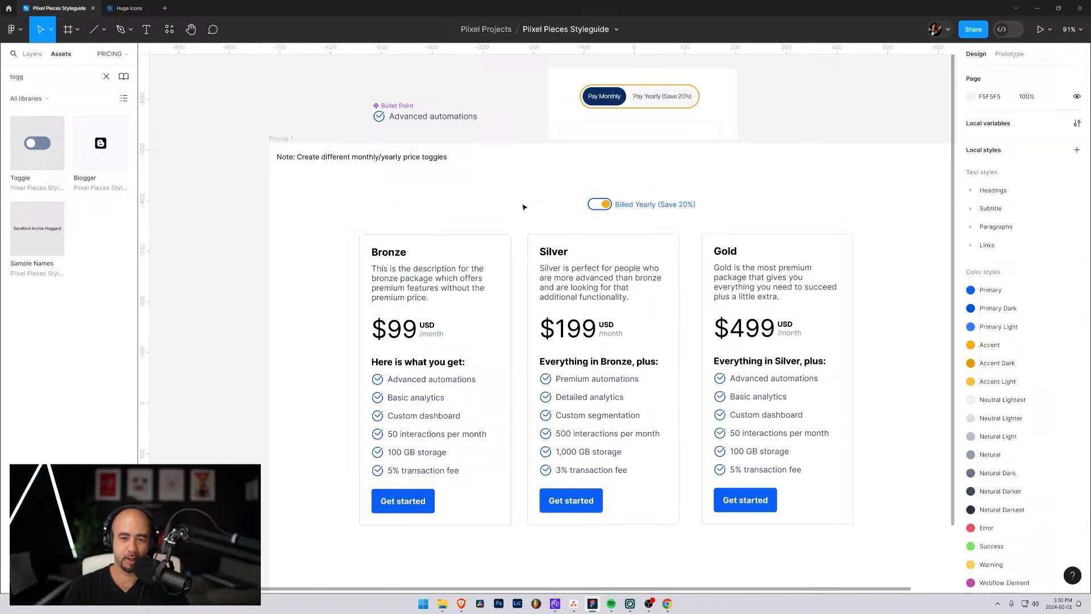
Duplicate the yearly label to the left side of the toggle, change its text to "Bill monthly" and place it right beside the toggle
left_click(638, 209)
left_click_drag(650, 210, 528, 206)
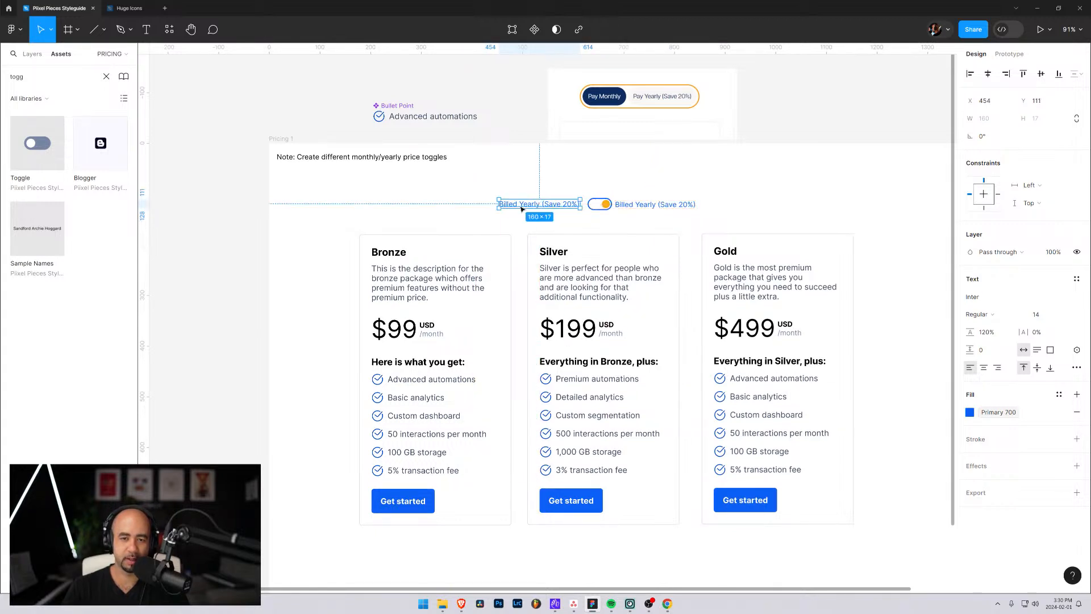
double_click(521, 206)
left_click(518, 204)
key("ctrl+a")
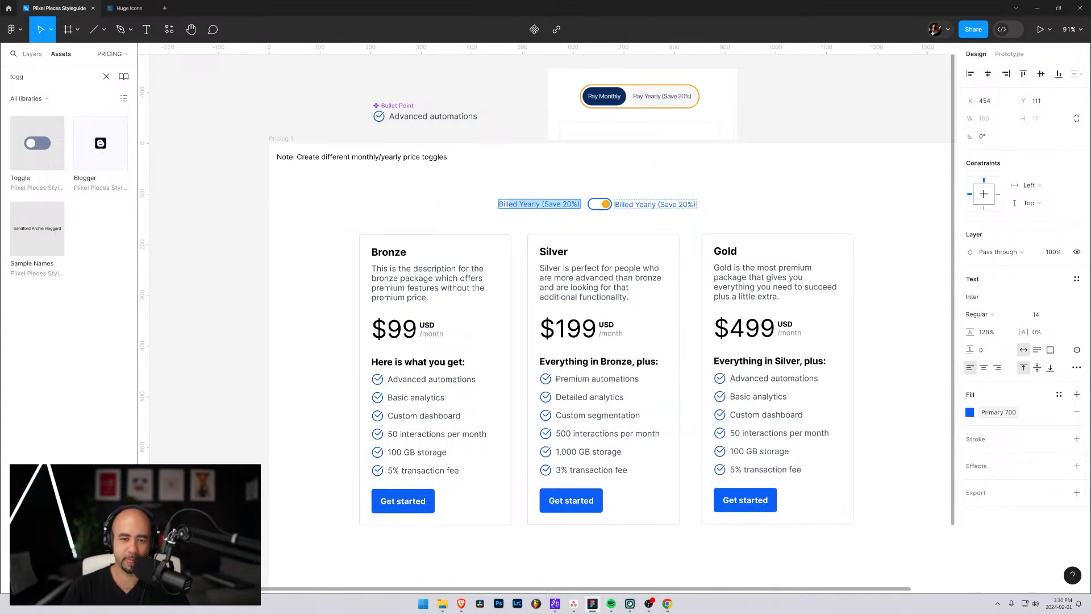
type("Bill monthly")
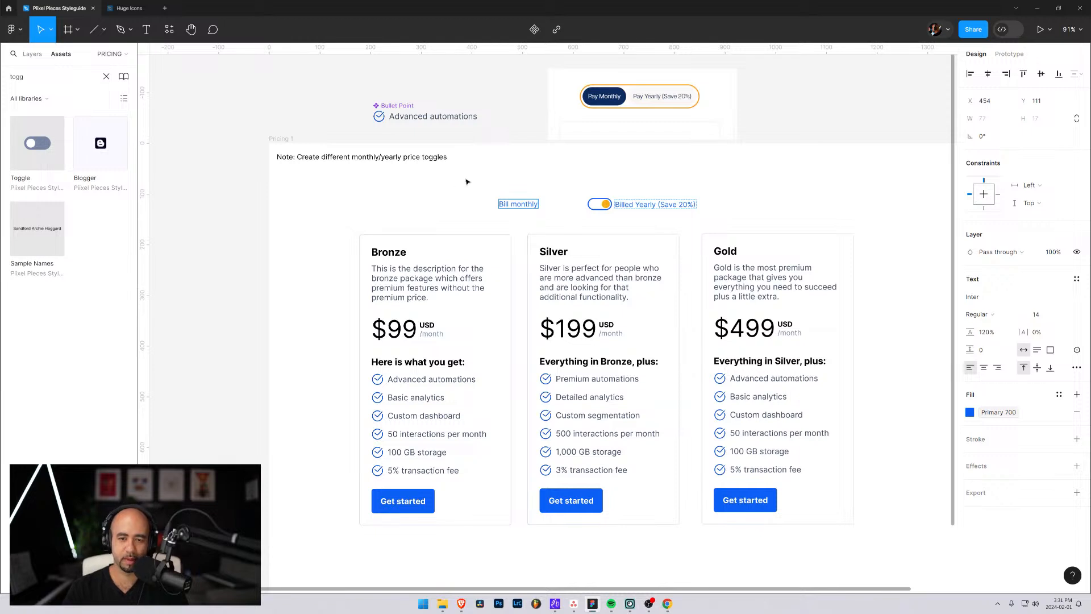
key("Escape")
left_click_drag(517, 208, 560, 206)
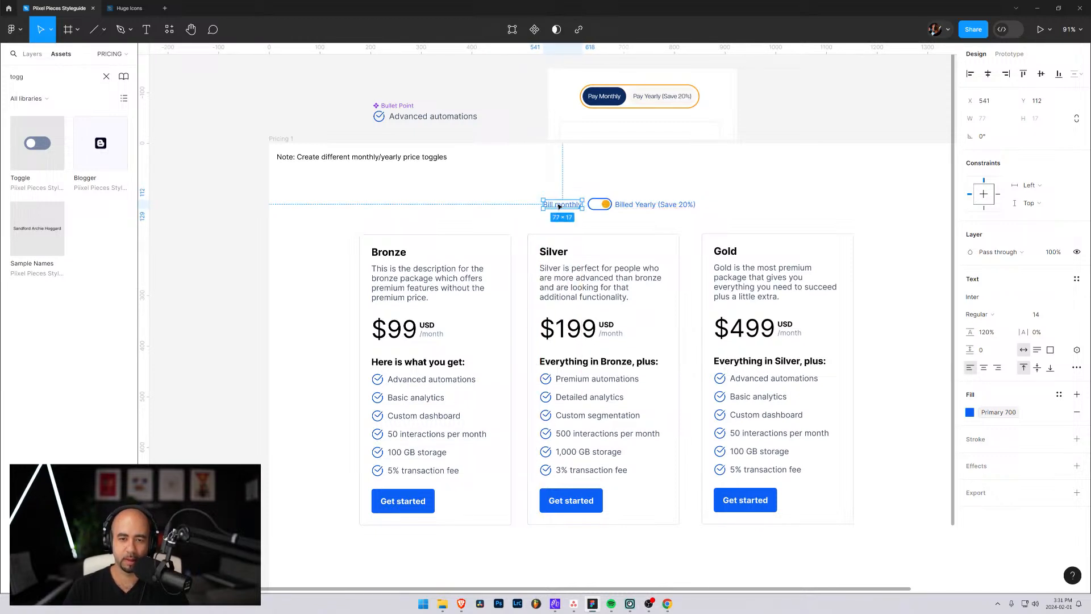
Give the "Bill monthly" label the Neutral 700 fill
left_click(971, 412)
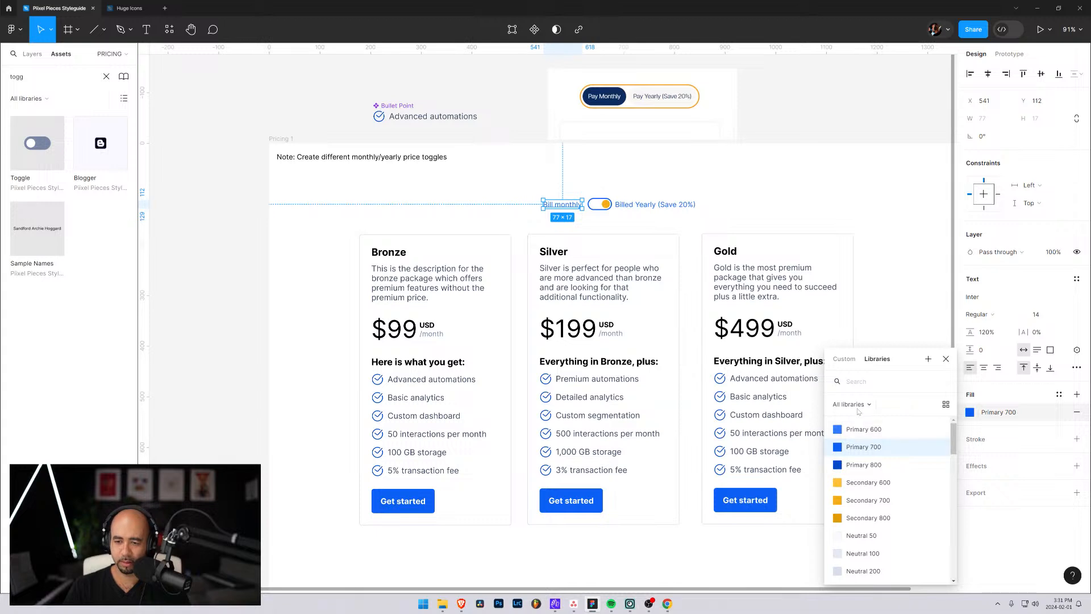
type("70")
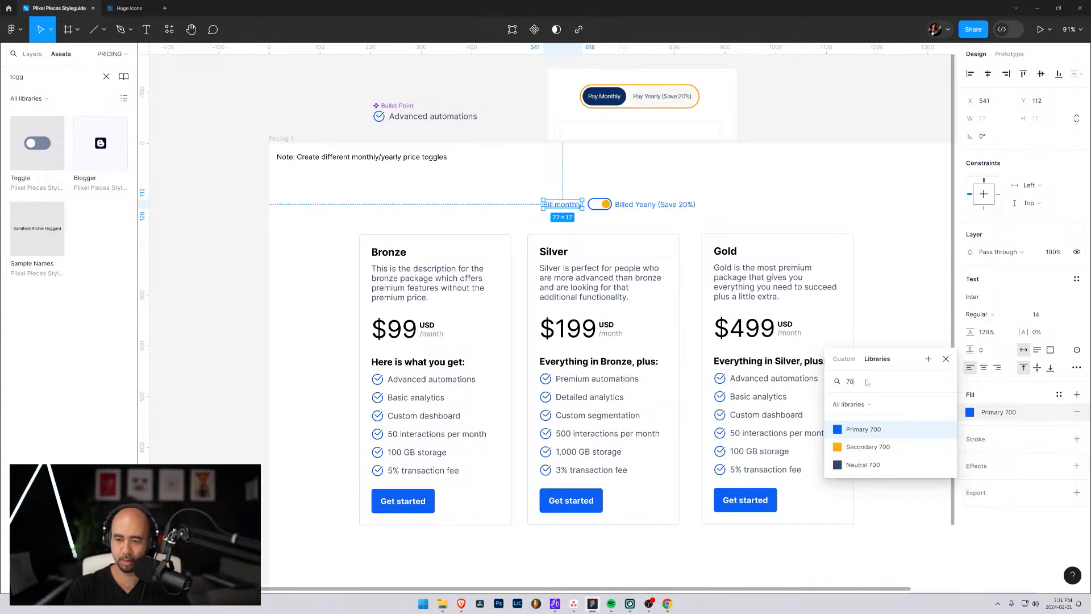
left_click(863, 465)
left_click(520, 172)
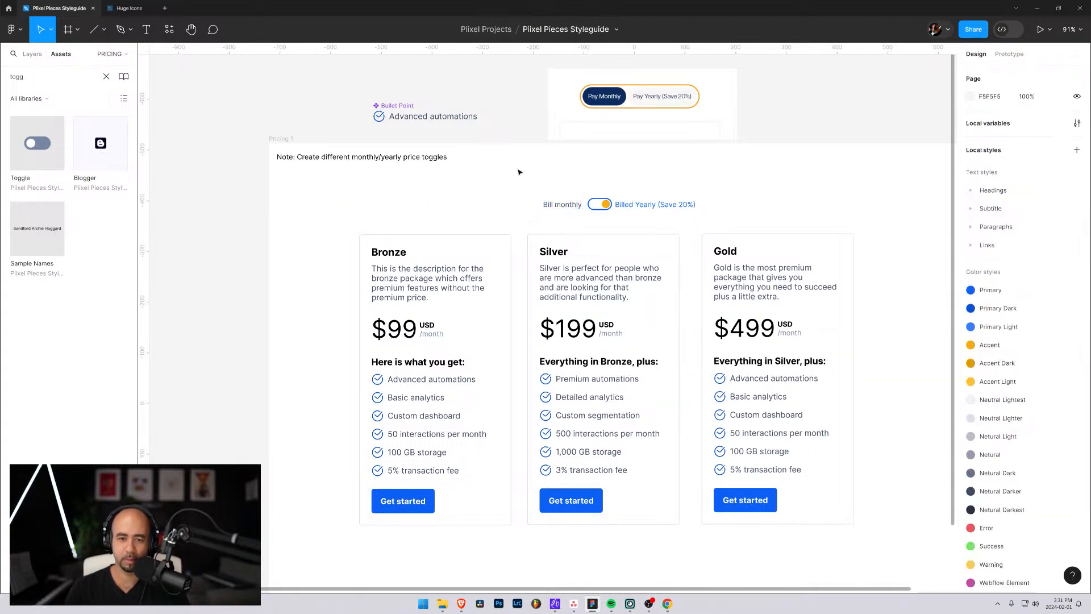
Combine the "Bill monthly" label, the toggle and the "Billed Yearly (Save 20%)" label into an auto layout frame named "Price Toggle"
left_click_drag(529, 180, 715, 225)
left_click(45, 53)
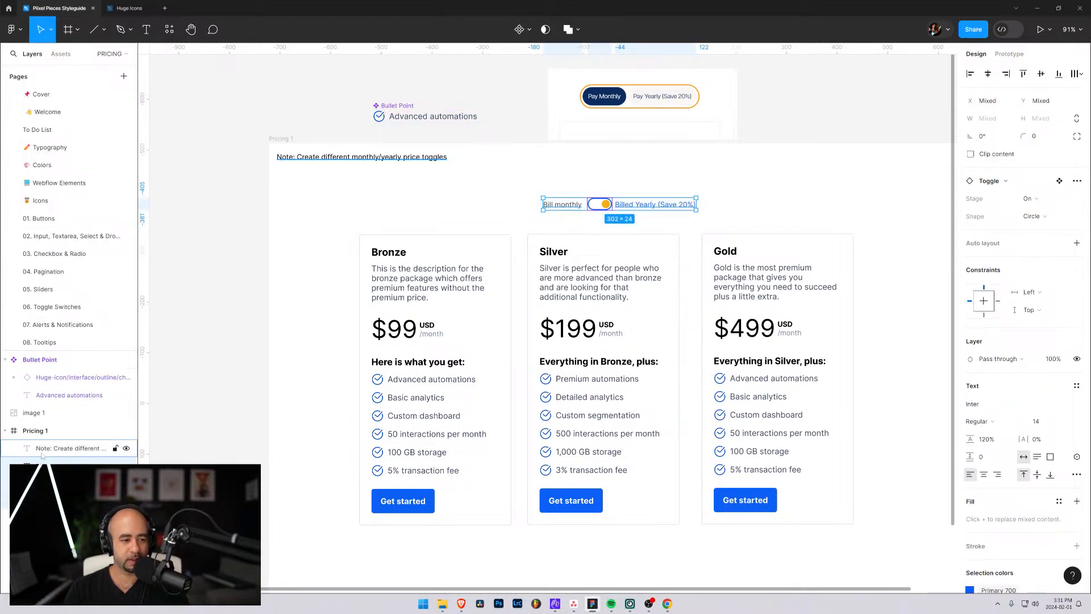
left_click(562, 205)
left_click(68, 483)
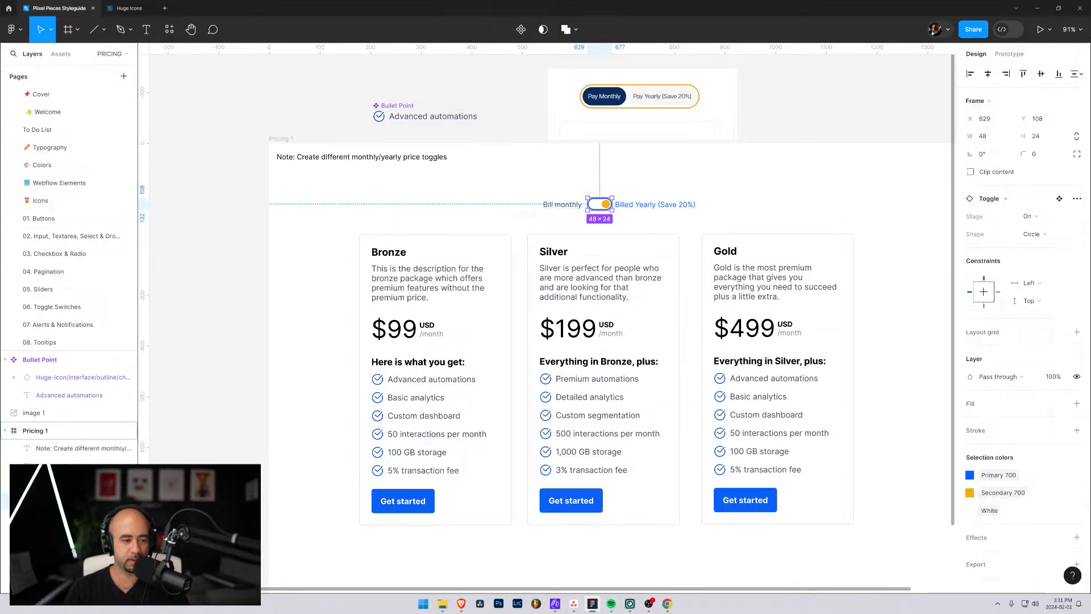
left_click(69, 500)
left_click(68, 466, "shift")
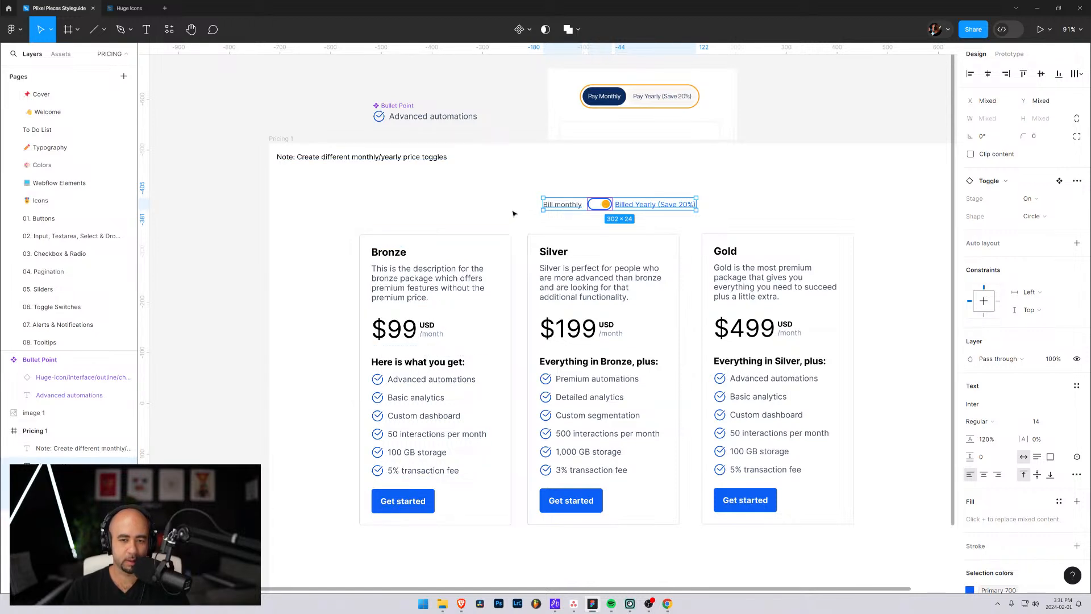
key("shift+a")
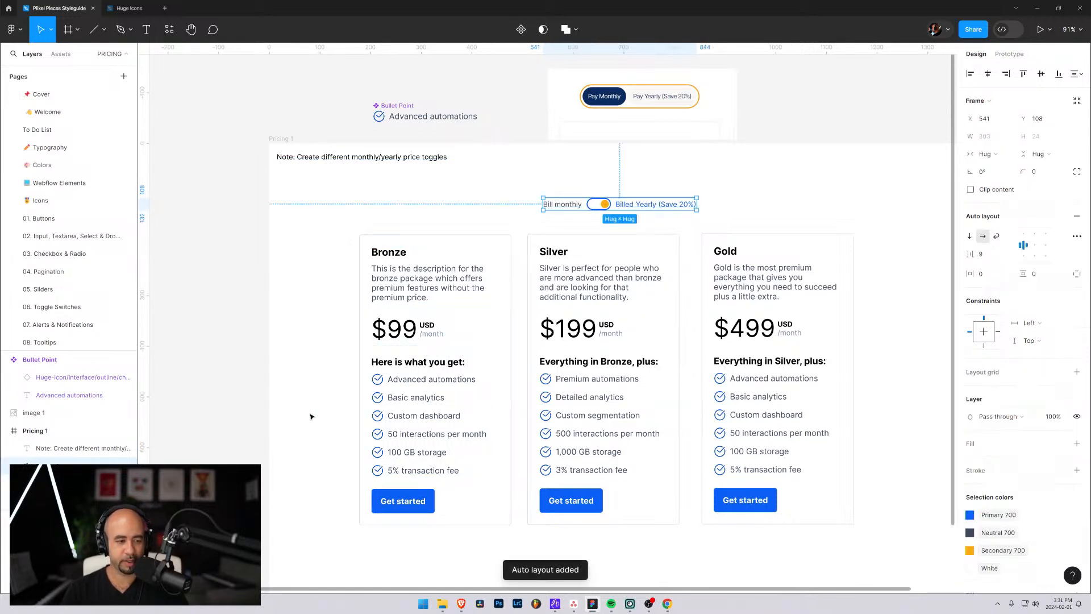
type("T")
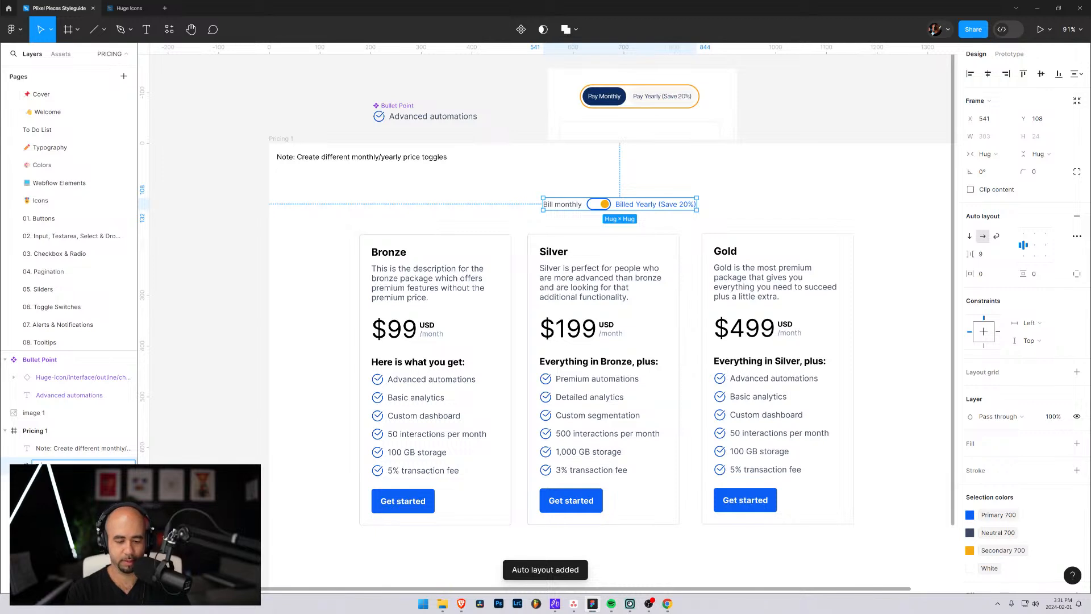
key("Return")
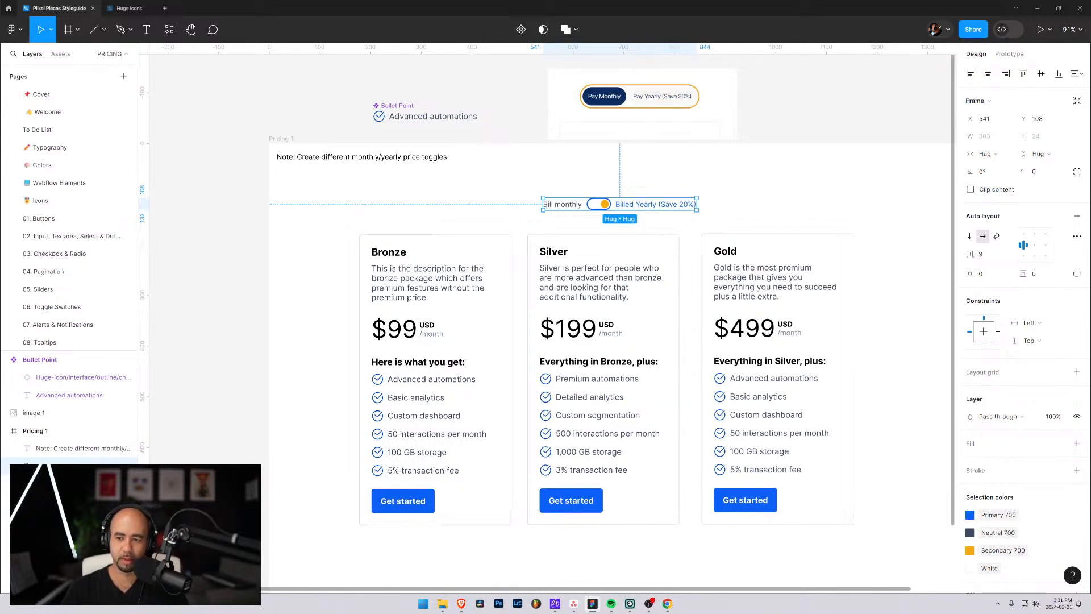
Set the Price Toggle's item spacing to 8 and move the frame up above the Silver card
left_click(989, 255)
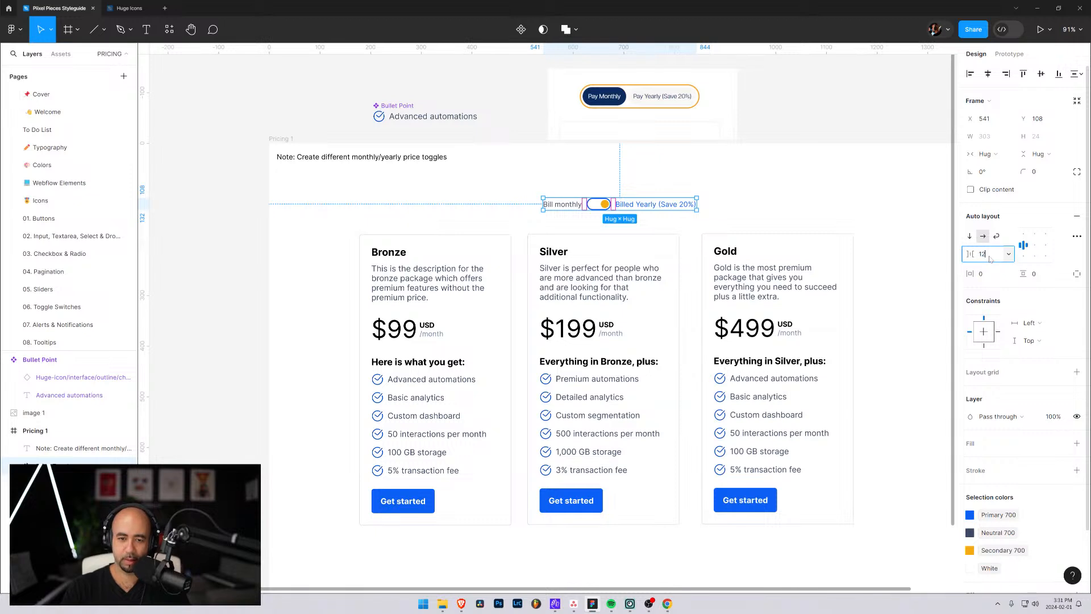
key("Return")
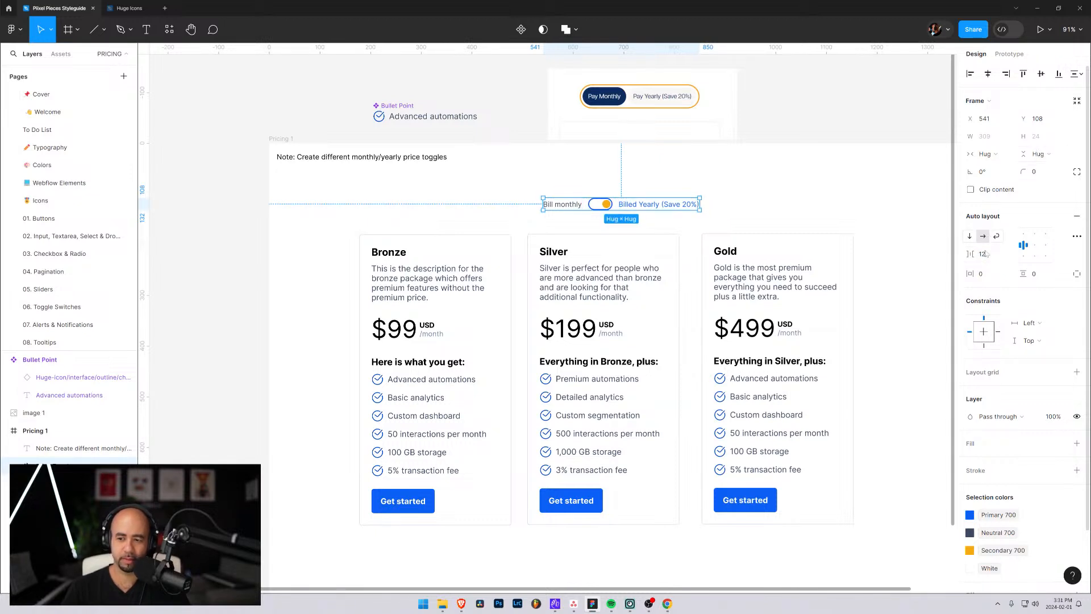
left_click(983, 254)
type("8")
key("Return")
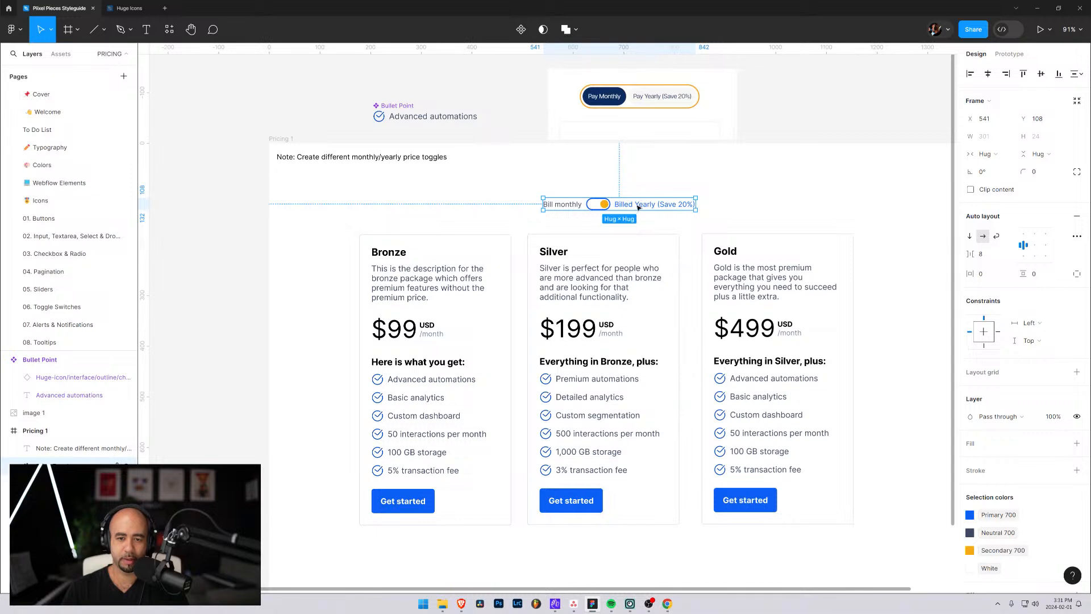
left_click_drag(609, 206, 584, 196)
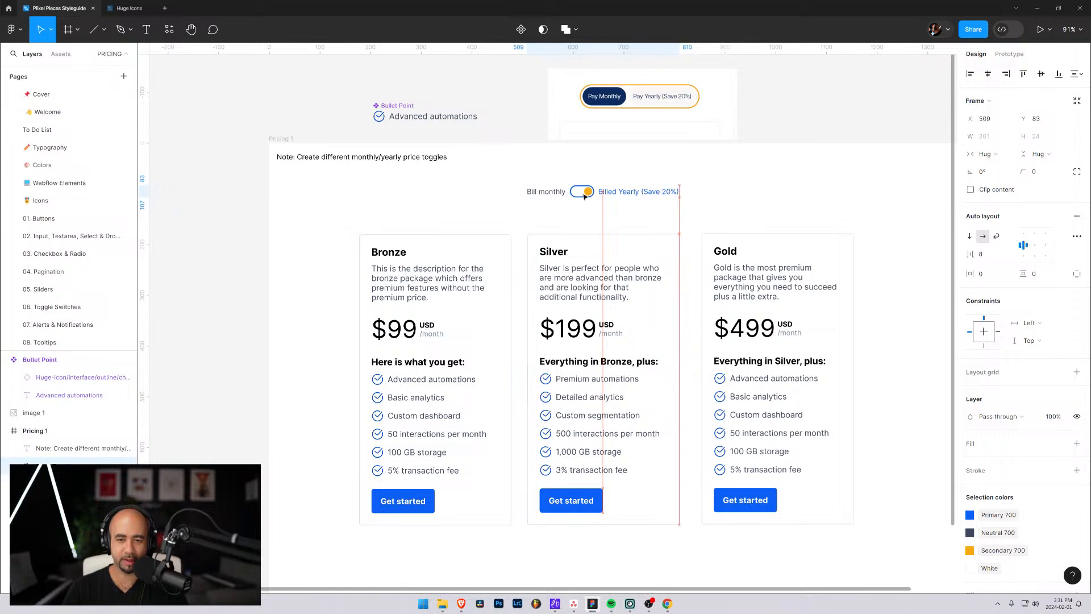
left_click(813, 191)
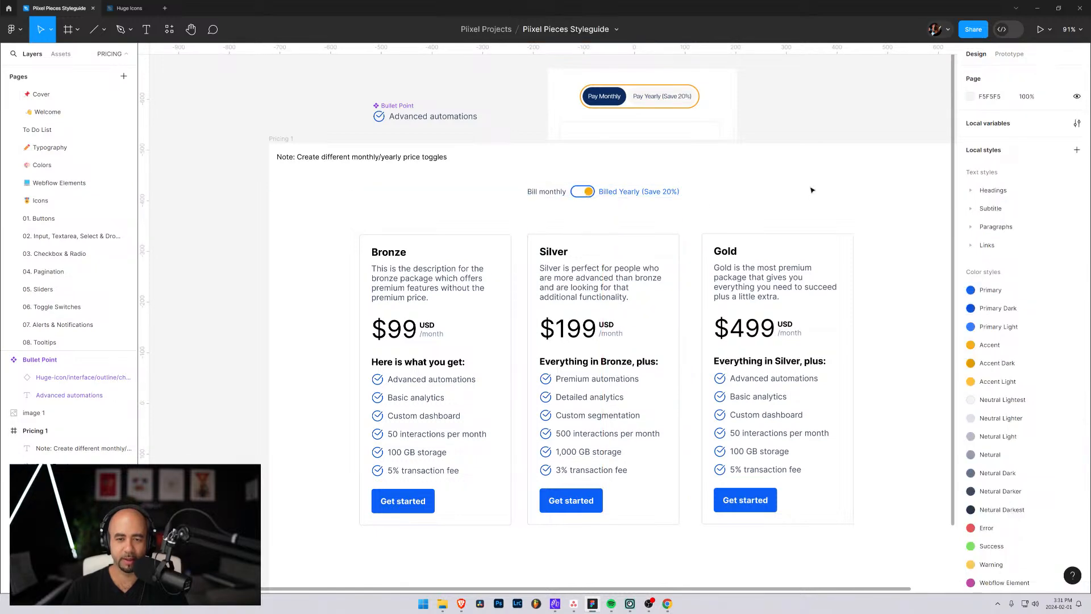
Delete the reference image of the "Pay Monthly / Pay Yearly" switch above the Pricing 1 frame
left_click(661, 113)
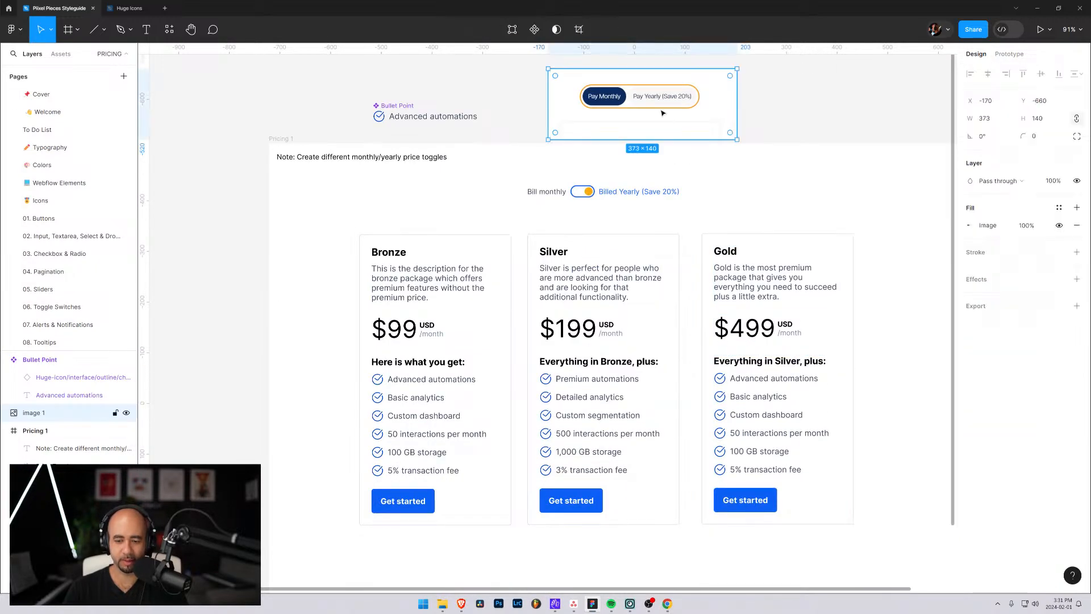
key("Delete")
scroll(629, 143, "up", 3)
scroll(626, 139, "down", 3)
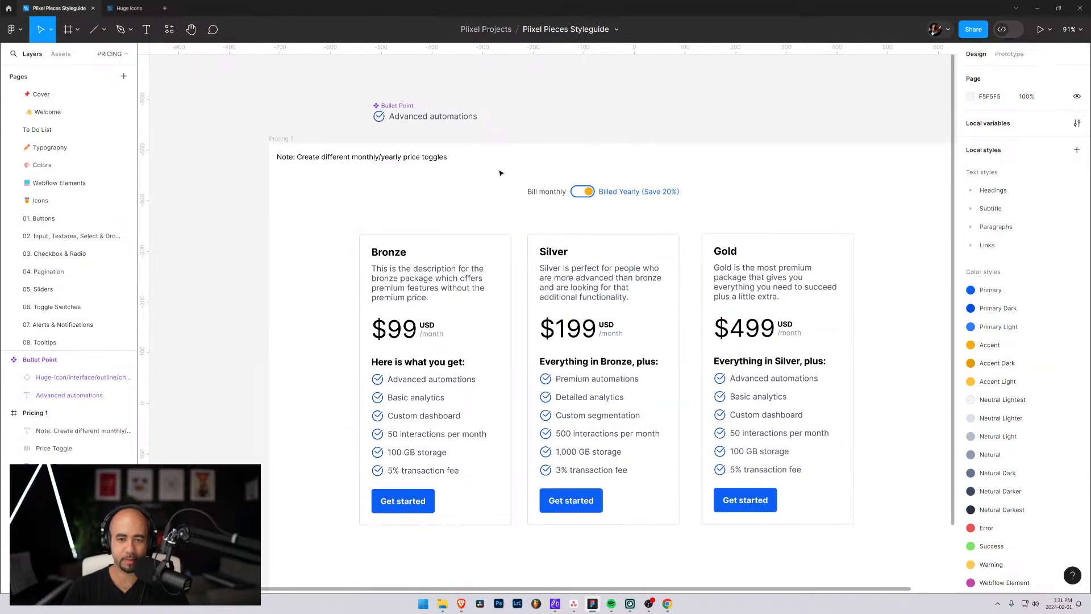
Move the Price Toggle left above the Bronze card and place a duplicate of it above the gap between the Silver and Gold cards
left_click(606, 192)
key("shift+Left")
key("shift+Left")
key("shift+Left")
key("shift+Left")
key("shift+Left")
key("shift+Left")
key("shift+Left")
key("shift+Left")
key("shift+Left")
key("shift+Left")
key("shift+Left")
key("shift+Left")
key("shift+Left")
key("shift+Left")
key("shift+Left")
key("shift+Left")
key("shift+Left")
key("shift+Left")
key("shift+Left")
key("shift+Left")
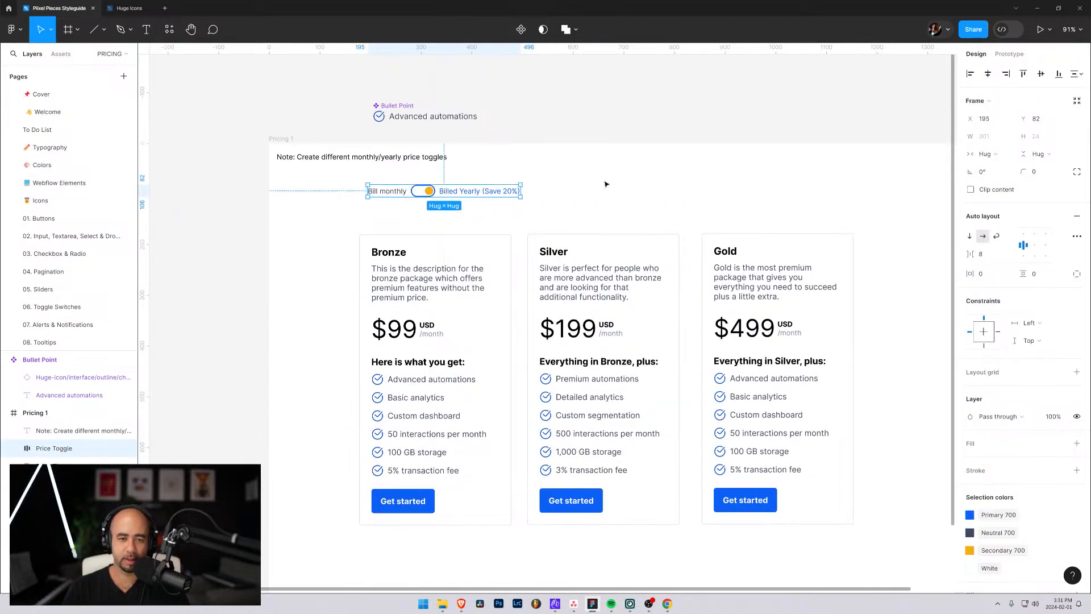
left_click_drag(461, 191, 659, 195, "alt")
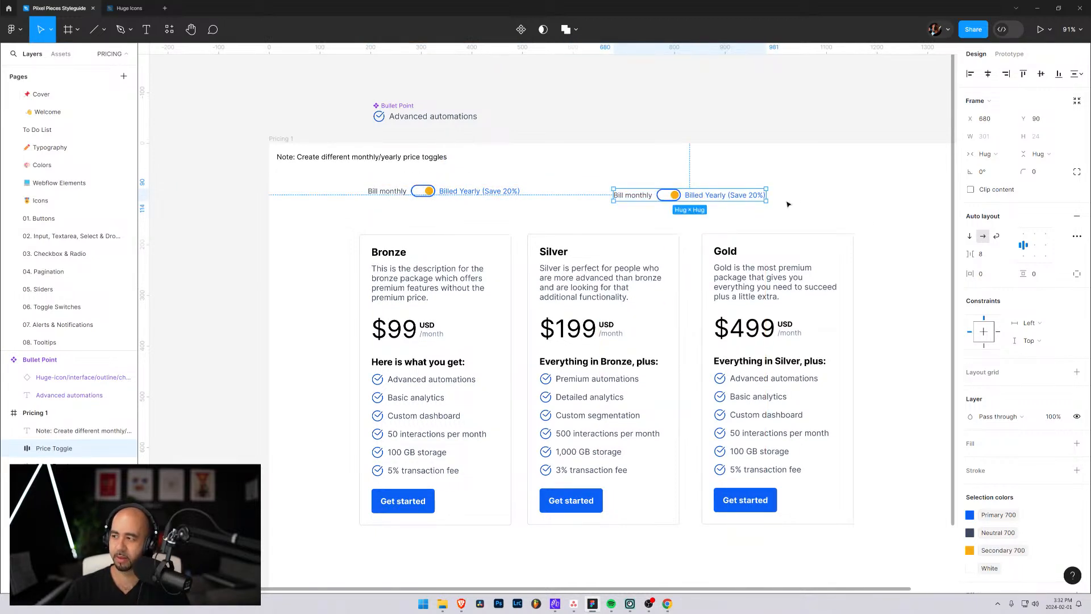
mouse_move(697, 195)
left_mouse_down()
mouse_move(697, 160)
mouse_move(695, 180)
left_mouse_up()
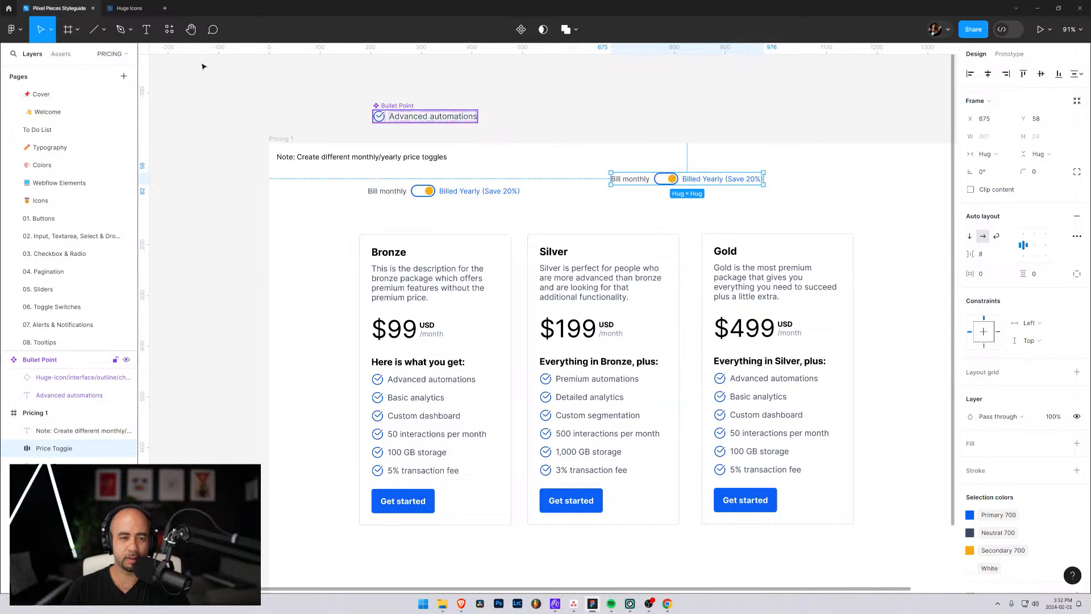
Find the Radio component in the assets, insert an instance and place it just below the duplicated Price Toggle
left_click(64, 55)
type("rad")
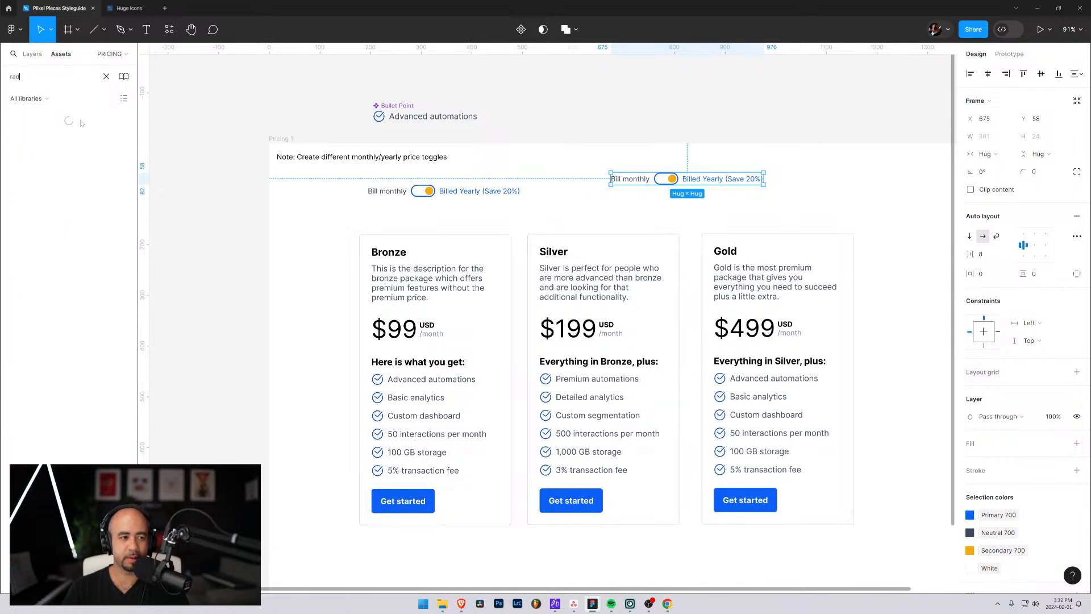
left_click(51, 132)
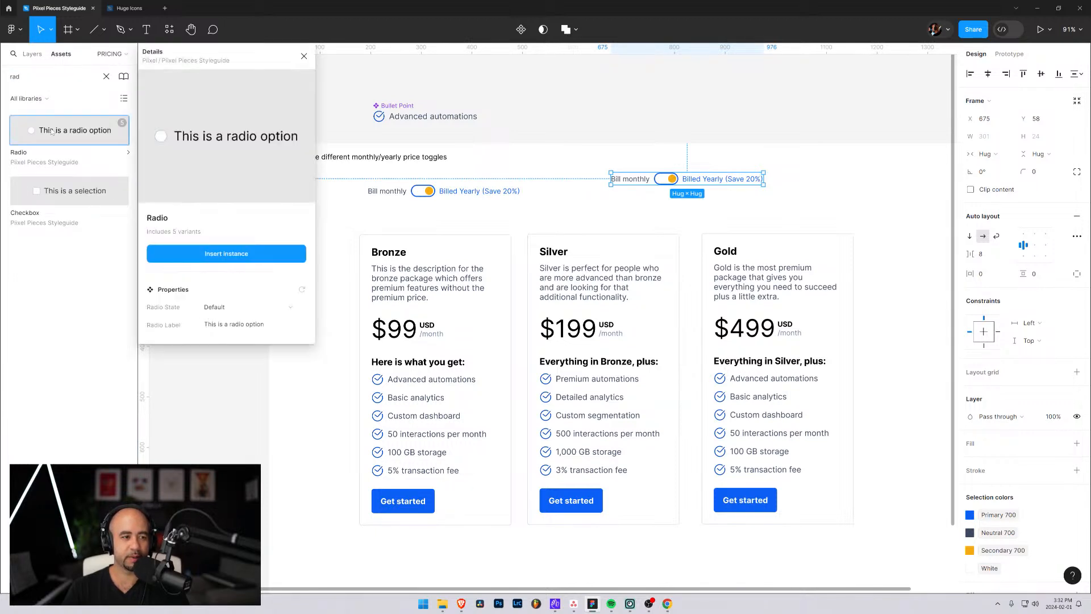
left_click(227, 251)
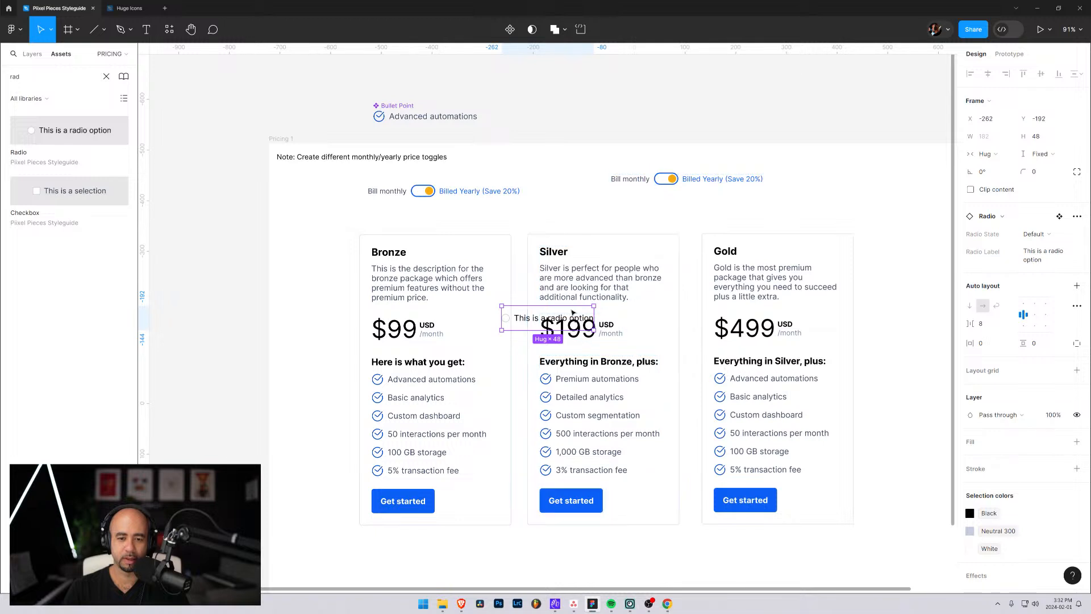
left_click_drag(556, 315, 776, 201)
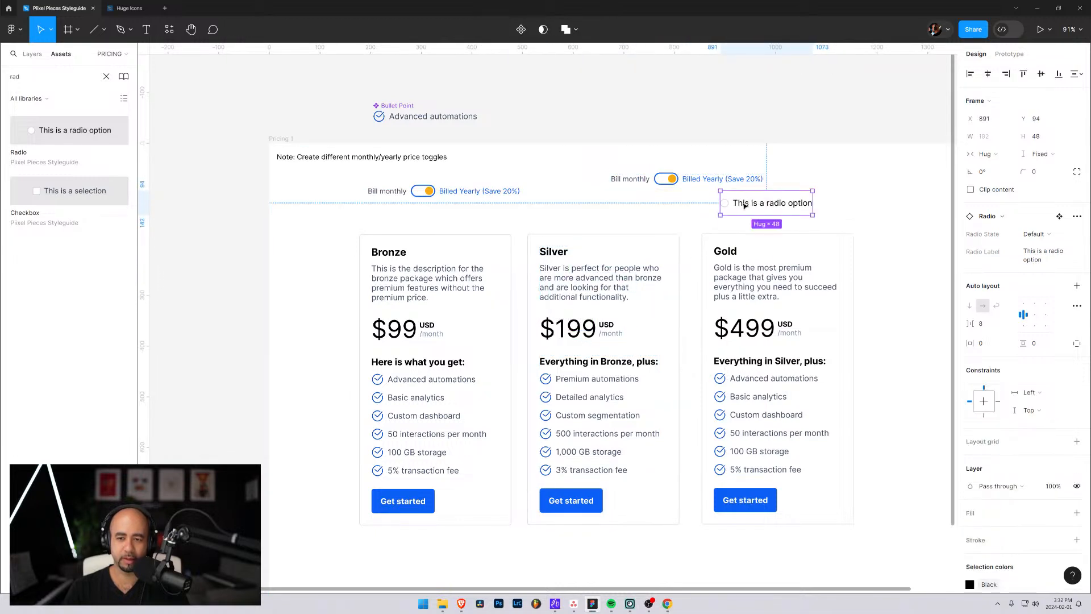
Change the radio option's label to "Bill monthly"
double_click(740, 206)
double_click(740, 206)
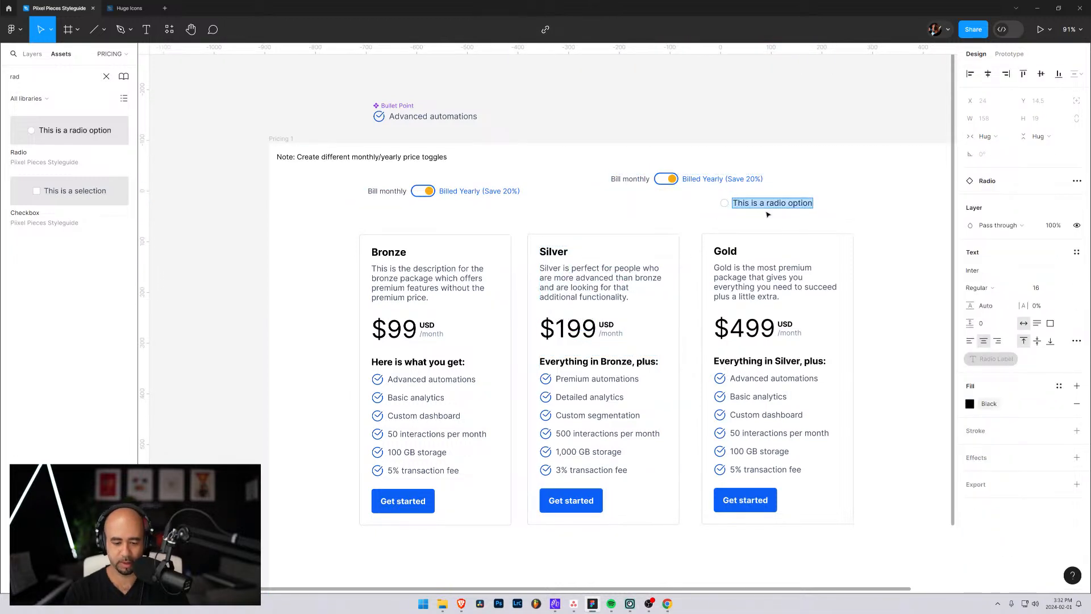
type("Bil")
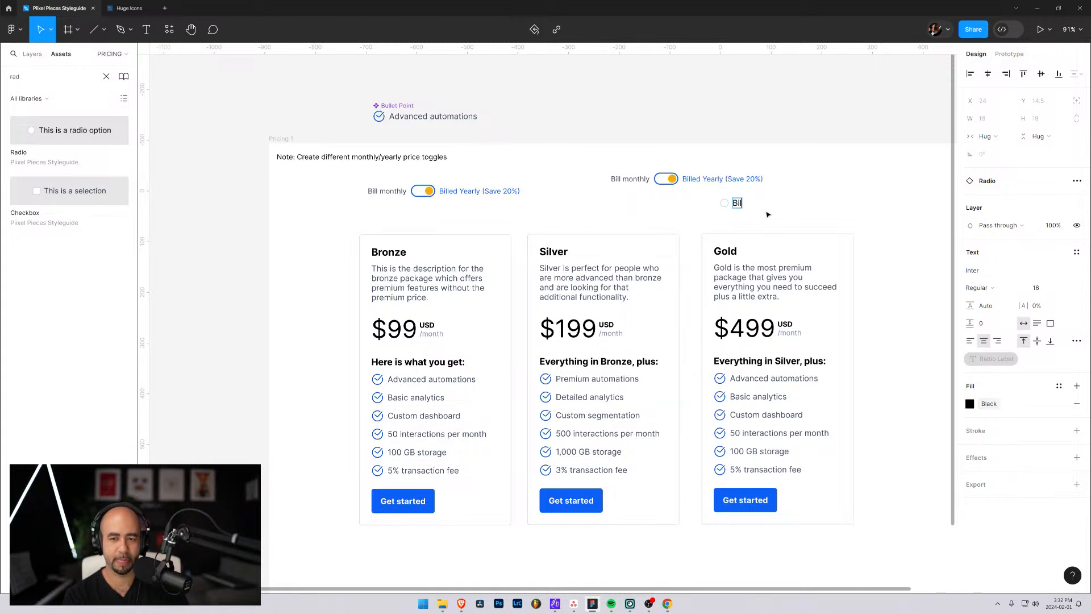
type("l Monthly")
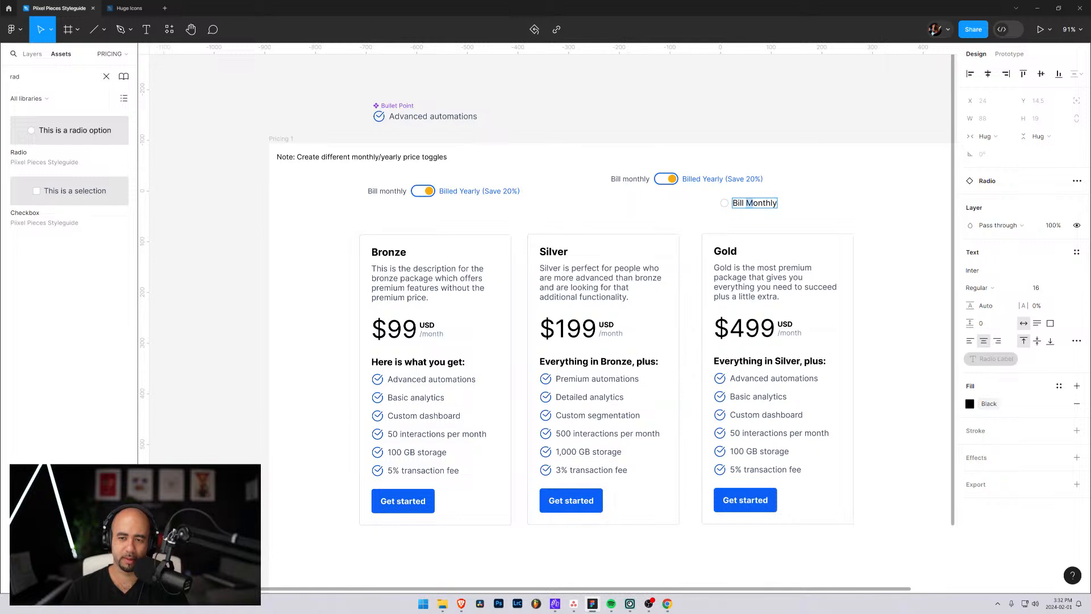
type("m")
key("Escape")
Duplicate the "Bill monthly" radio option side by side and change the right copy's label to "Bill yearly"
mouse_move(750, 204)
left_mouse_down()
mouse_move(664, 207)
mouse_move(759, 210)
mouse_move(743, 211)
left_mouse_up()
double_click(743, 210)
key("l")
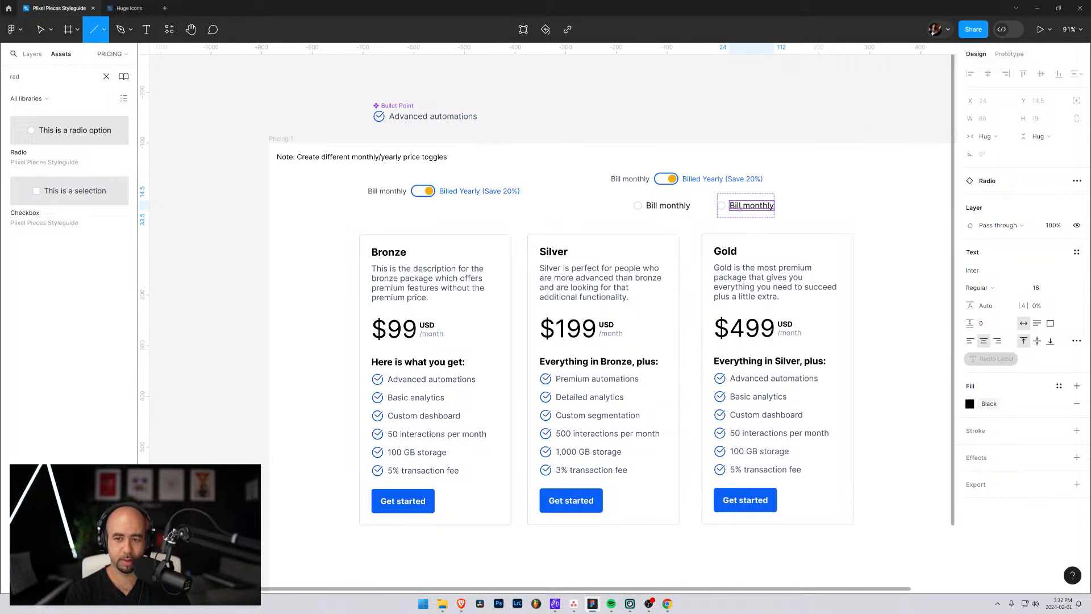
key("t")
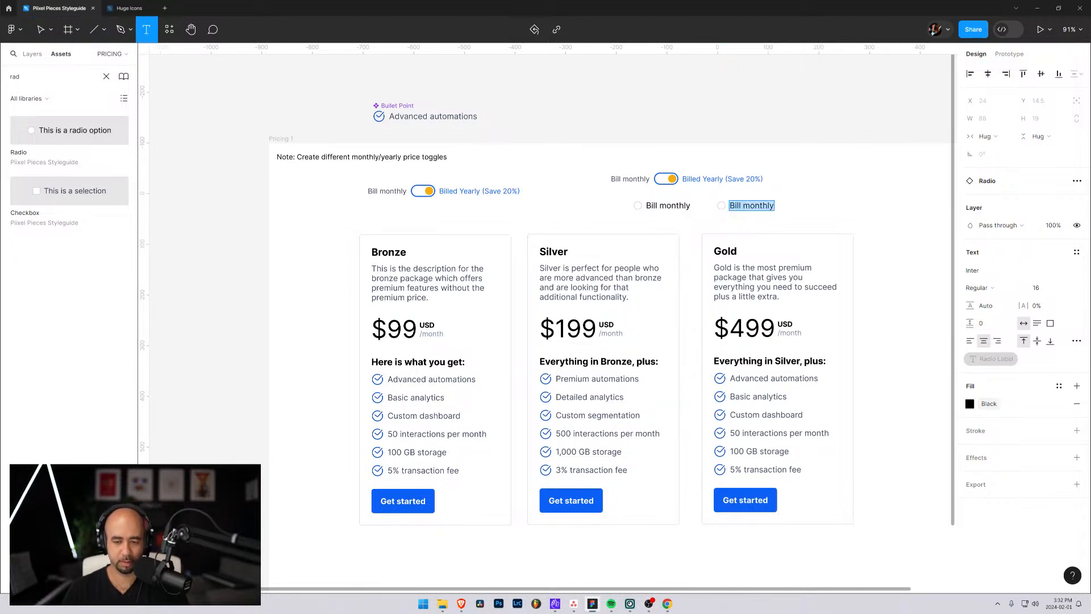
left_click(740, 206)
key("shift+End")
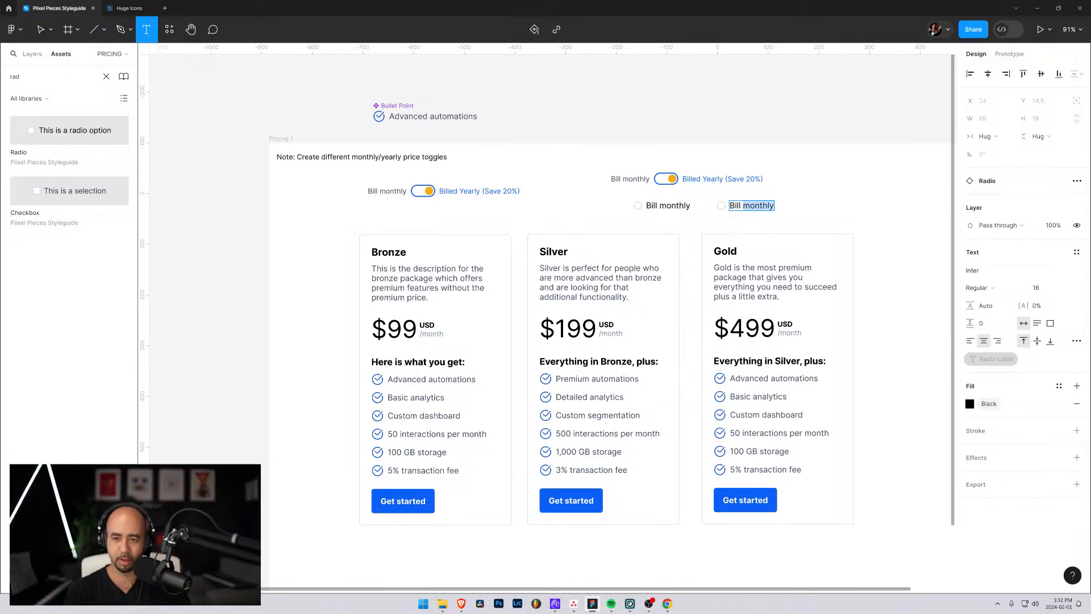
type("yearly")
key("Escape")
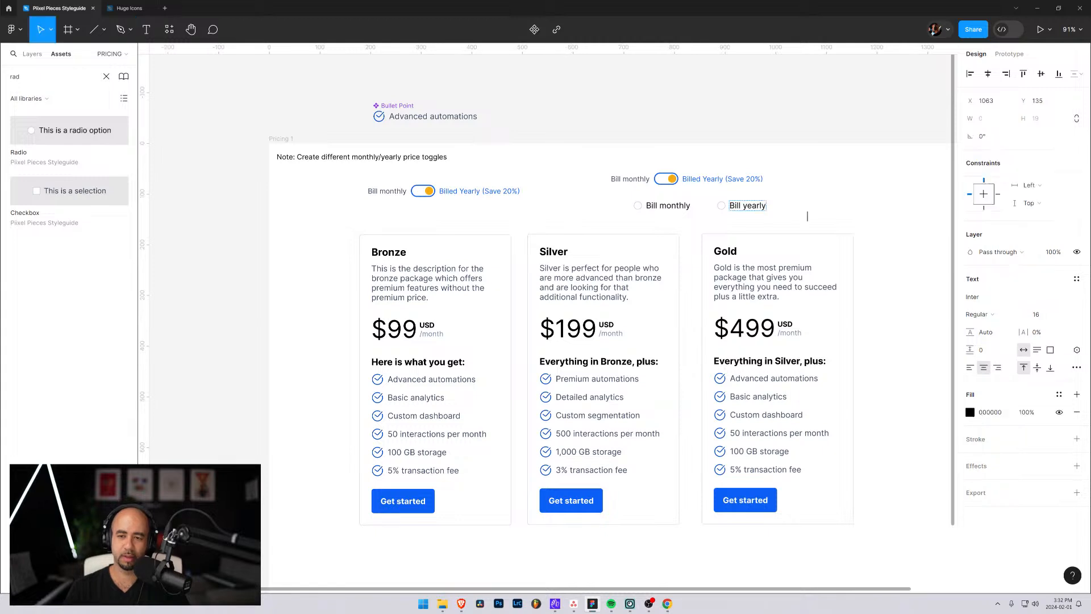
key("Escape")
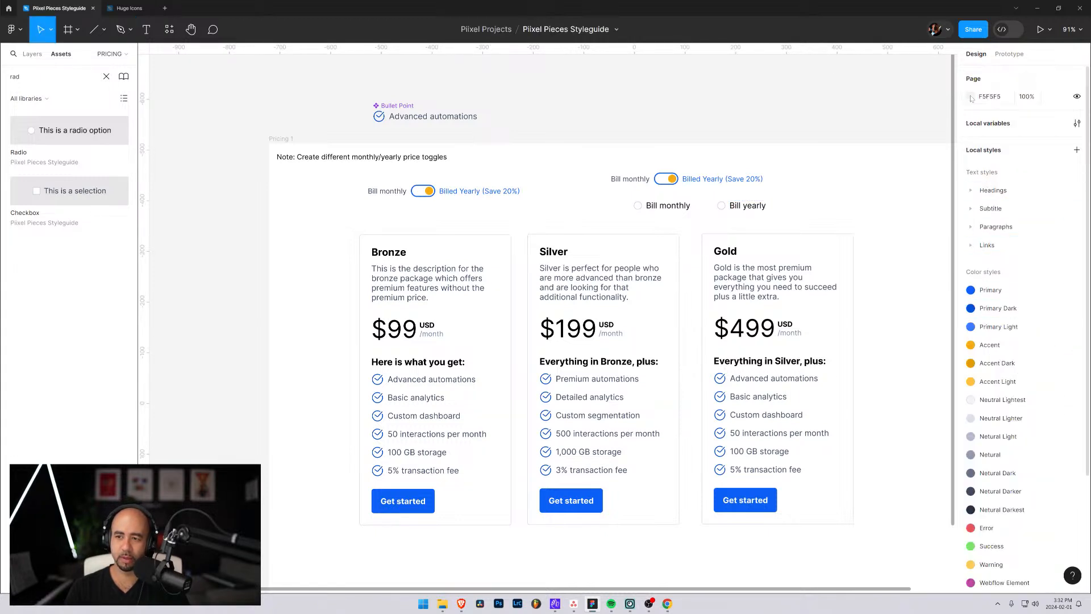
Set the "Bill yearly" radio option's Radio State to Selected
left_click(24, 54)
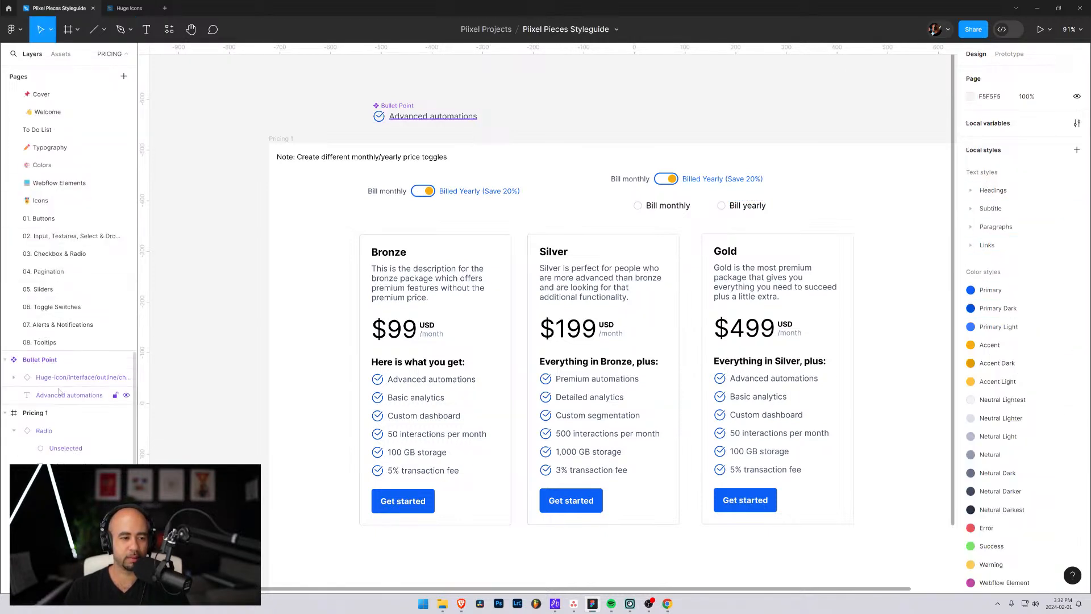
left_click(756, 216)
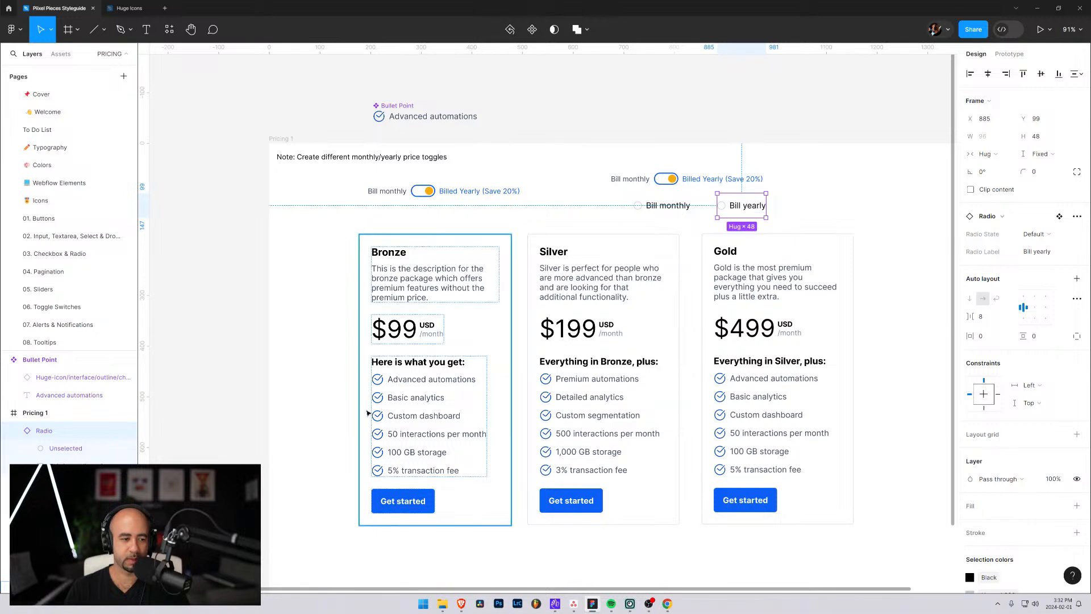
left_click(1050, 235)
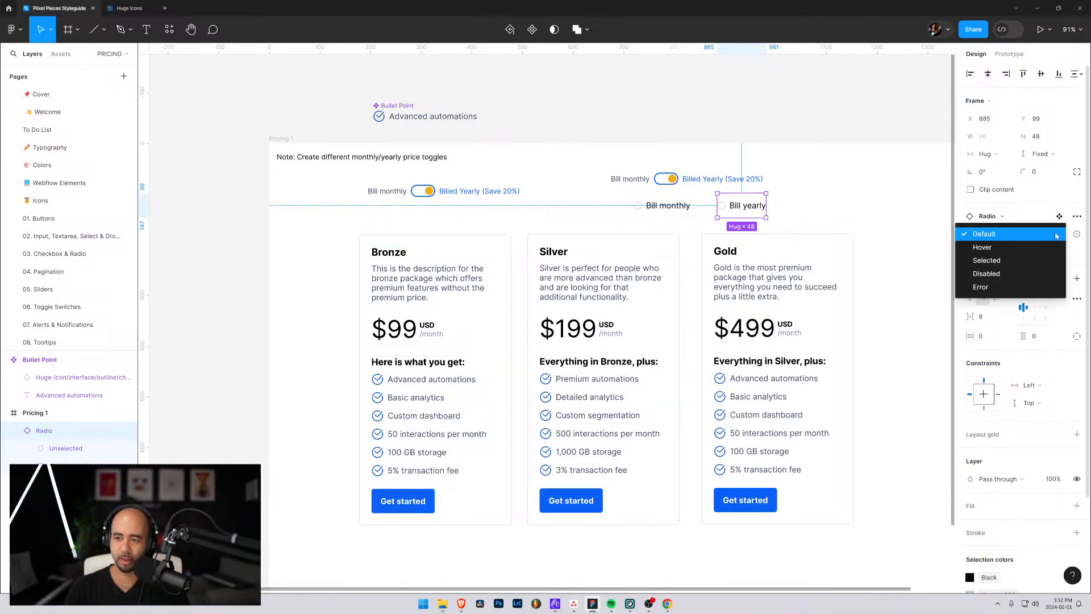
left_click(999, 260)
left_click(878, 204)
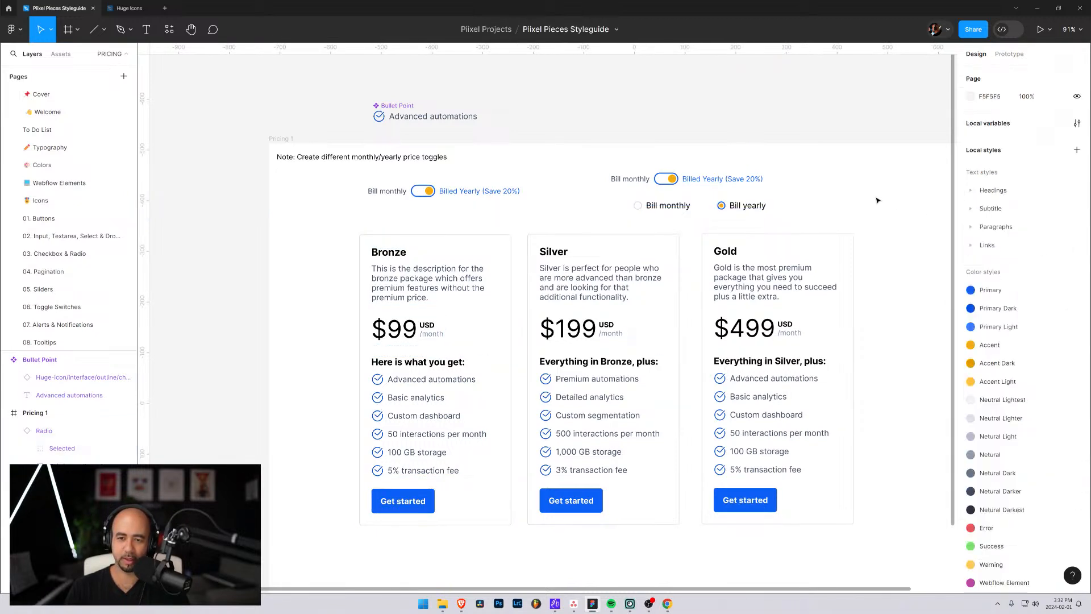
double_click(759, 208)
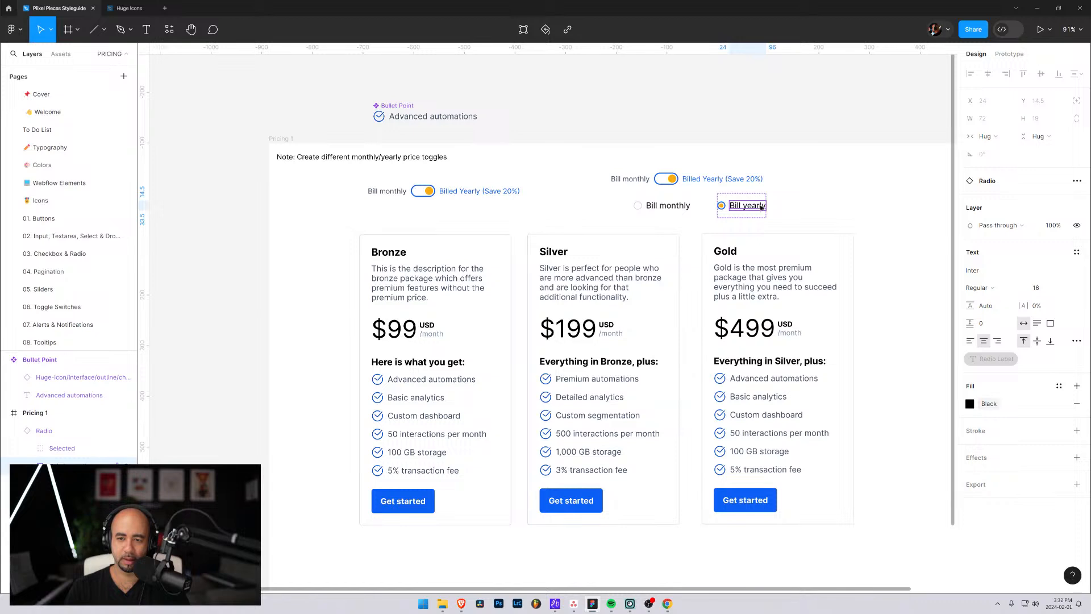
key("Return")
left_click(803, 215)
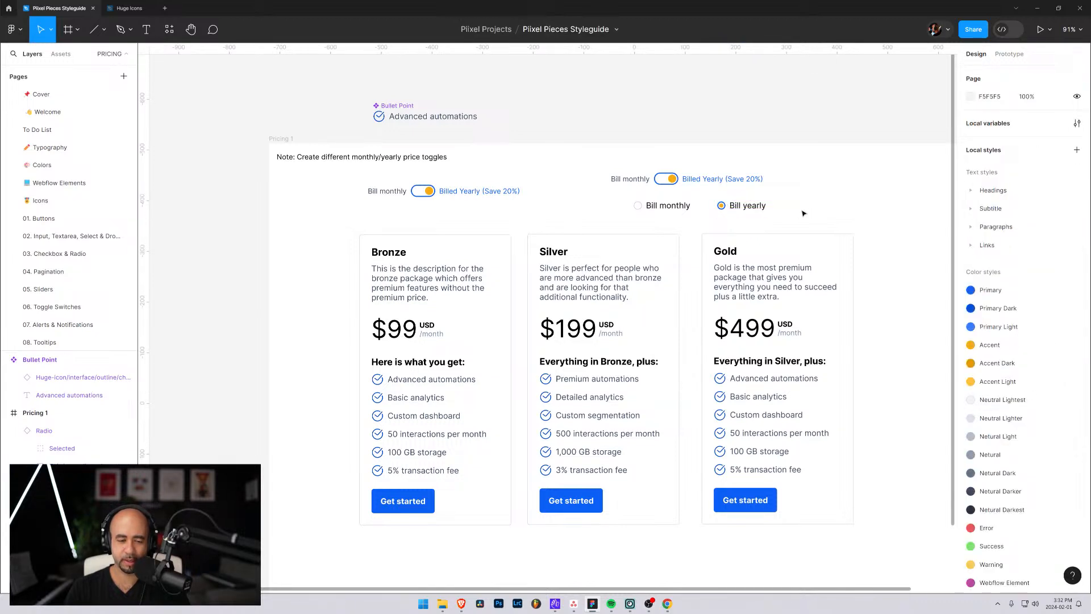
Find the Tag component in the assets, insert an instance and place it right beside the "Bill yearly" radio option
left_click(60, 54)
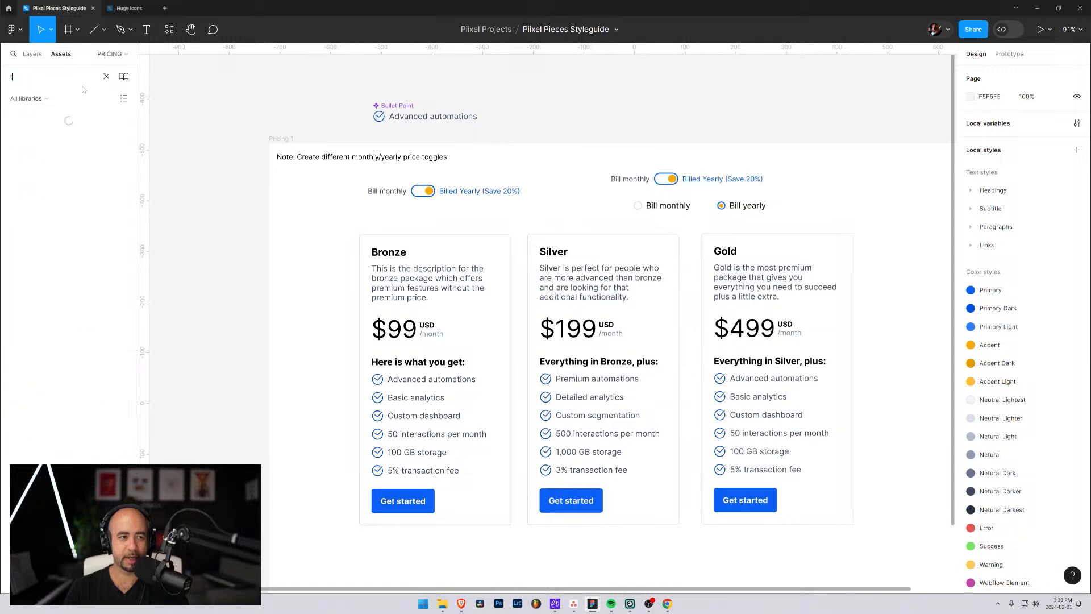
type("tag")
left_click(37, 143)
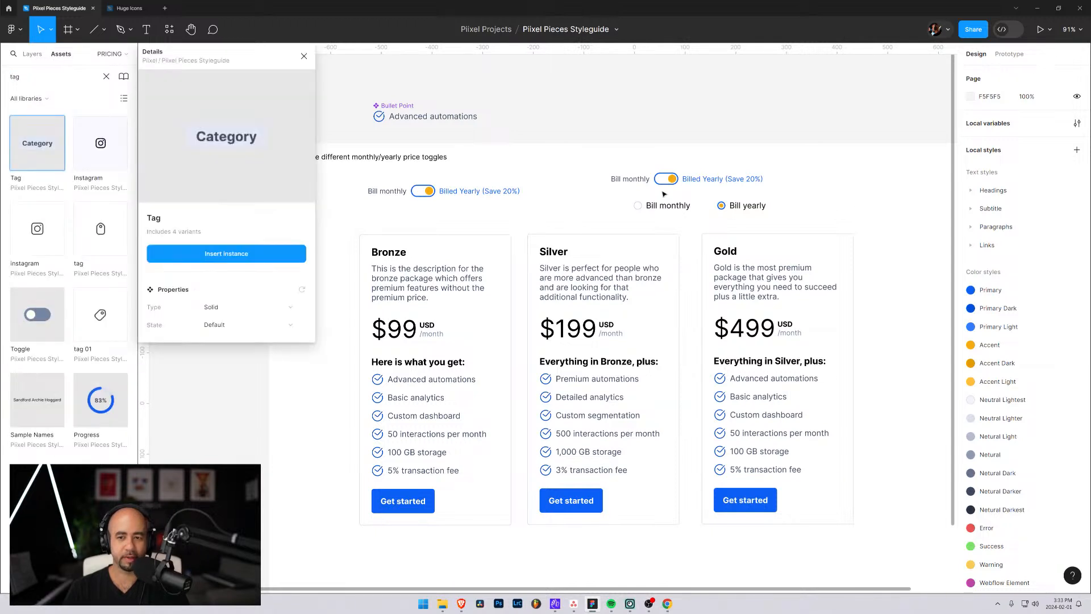
left_click(222, 253)
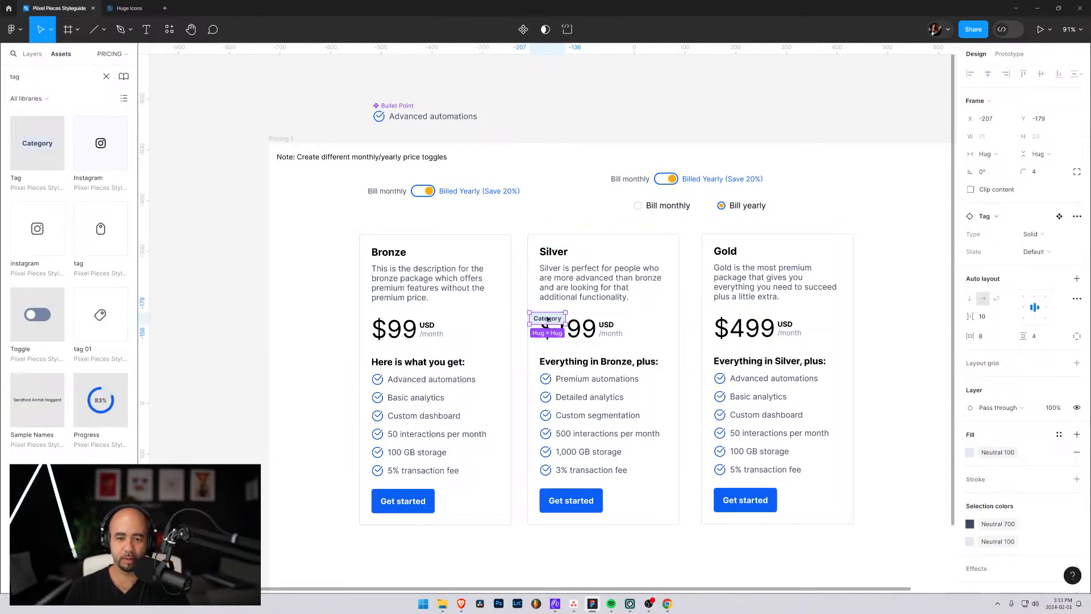
left_click_drag(543, 319, 785, 207)
Change the tag's text to "Save 20%"
double_click(785, 207)
double_click(785, 207)
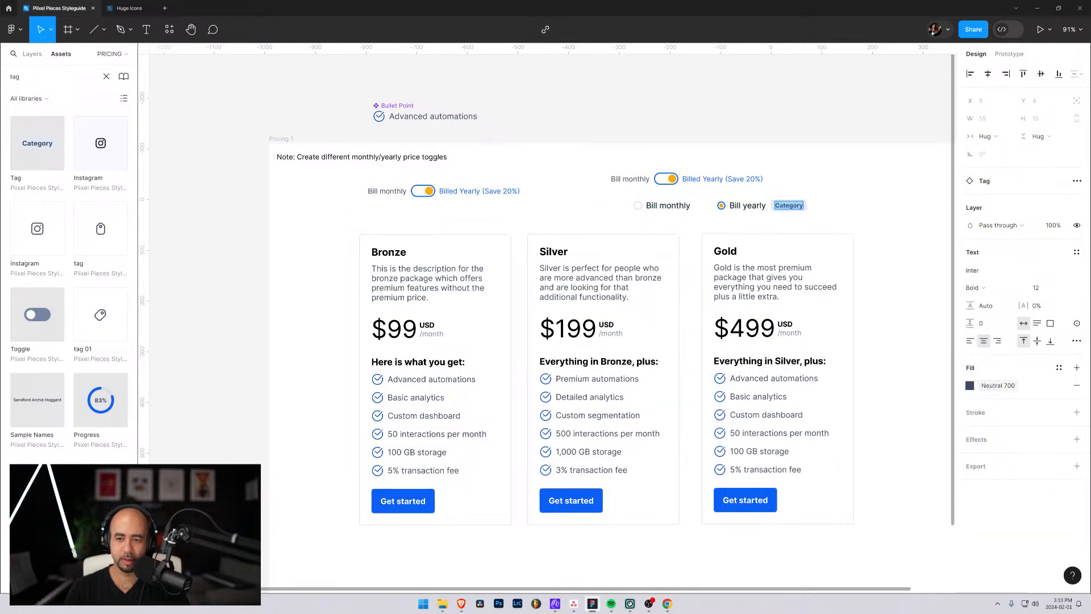
type("SA")
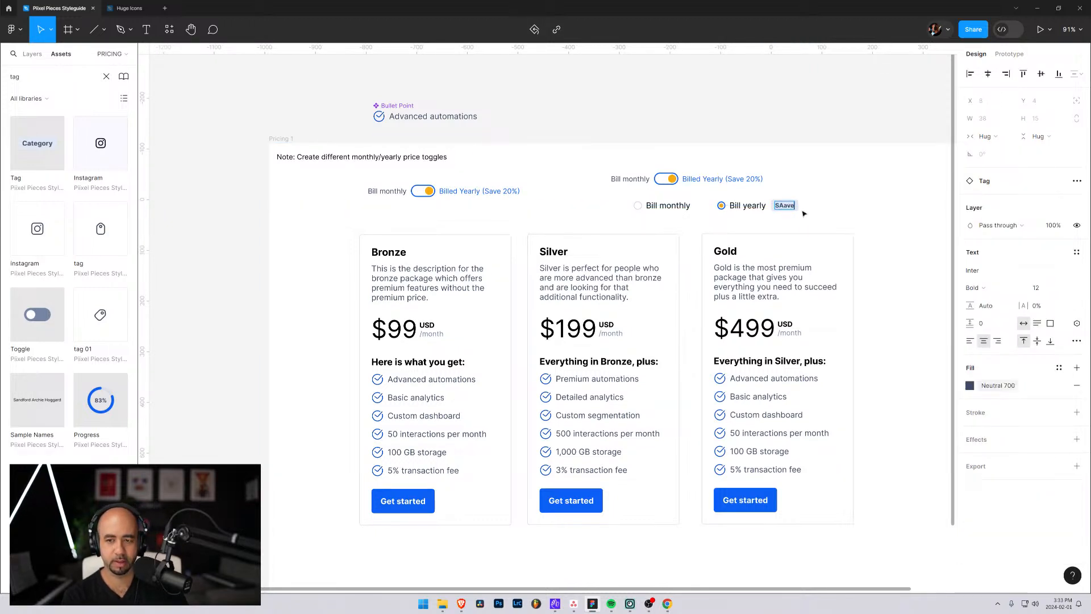
type("ve")
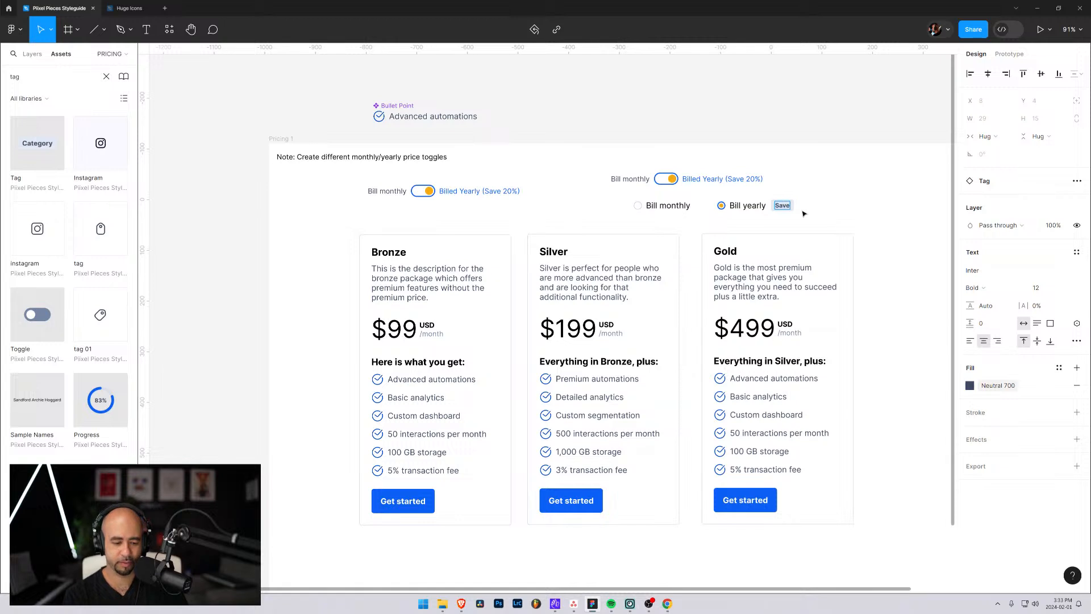
type(" 20%!")
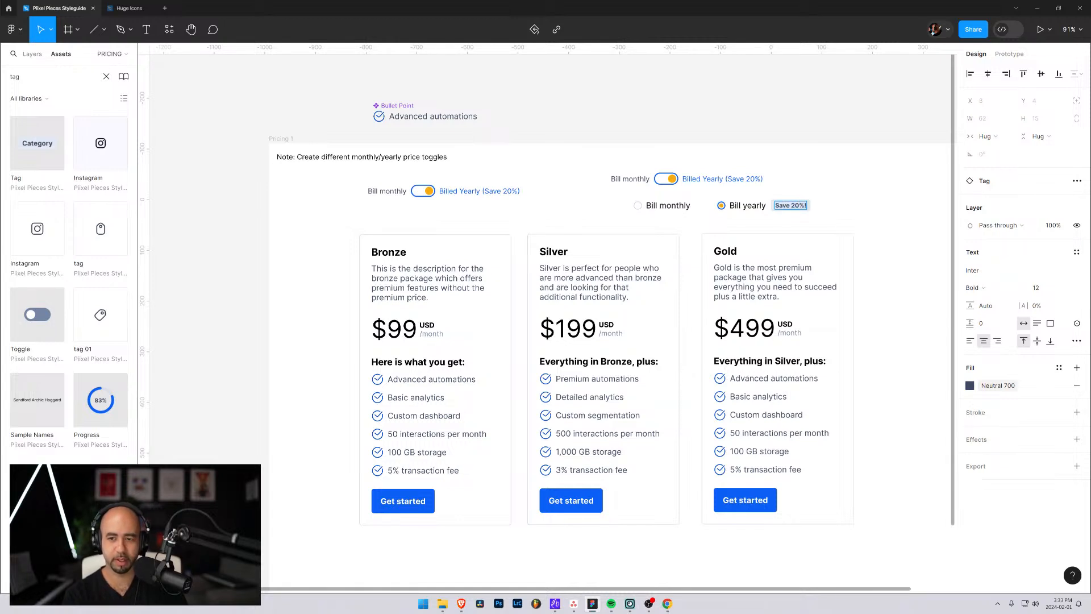
key("Escape")
left_click(797, 205)
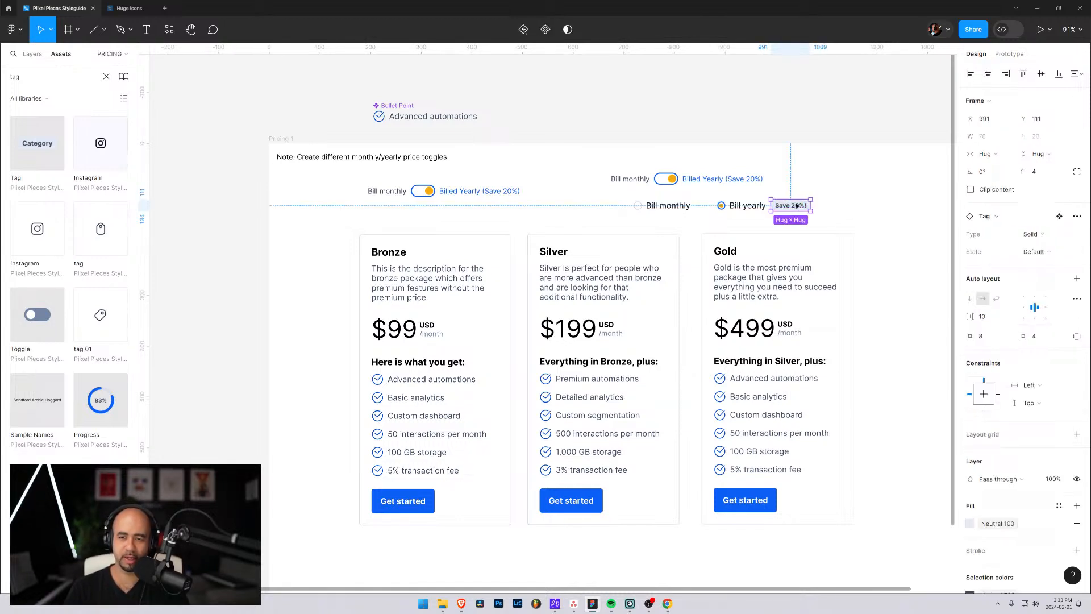
double_click(796, 206)
key("Return")
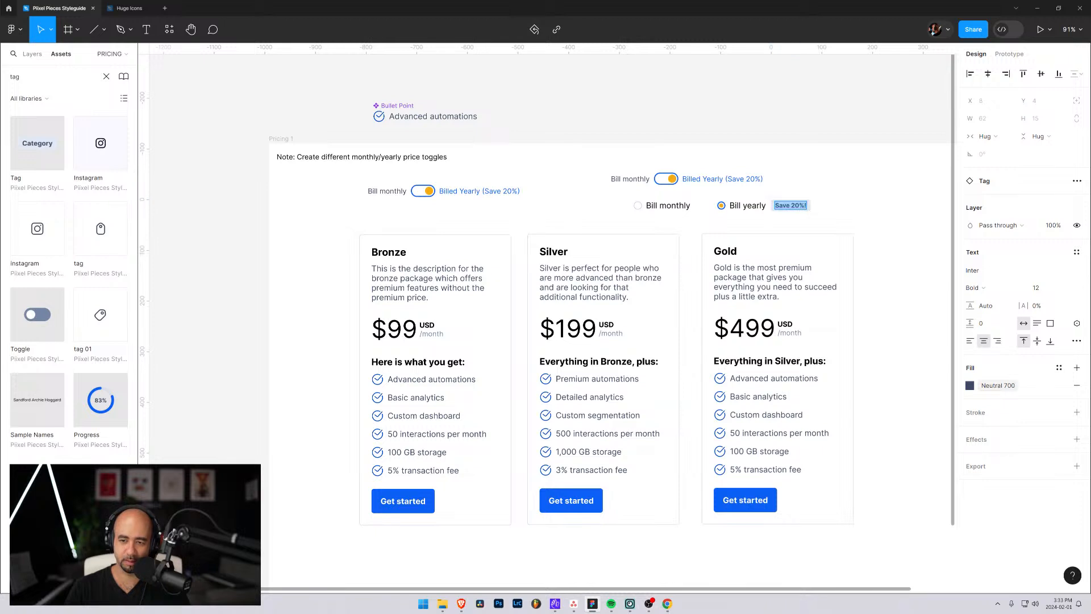
key("Right")
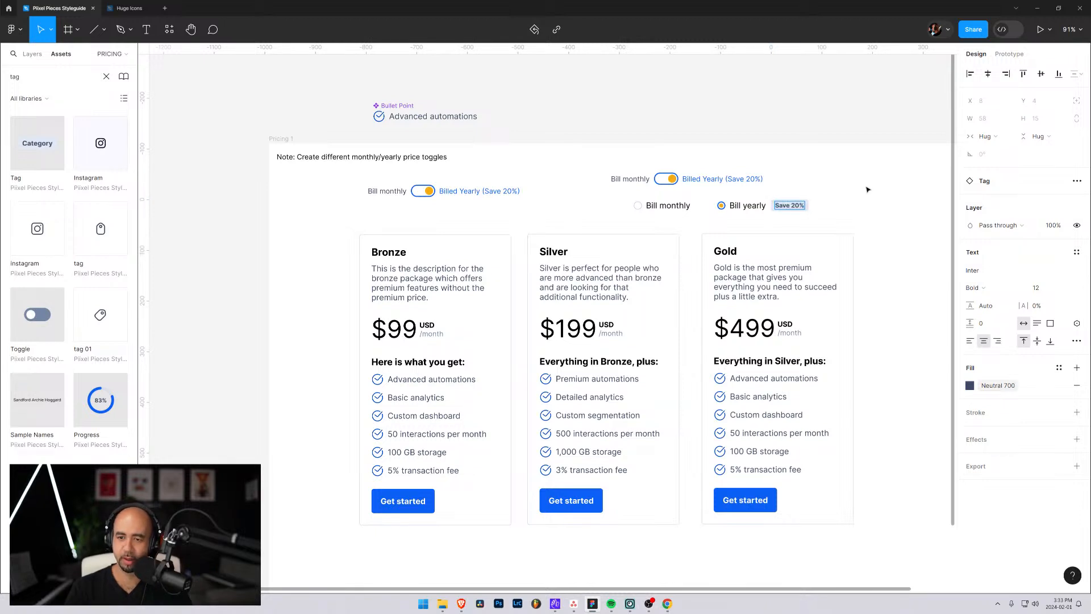
key("Escape")
key("Escape")
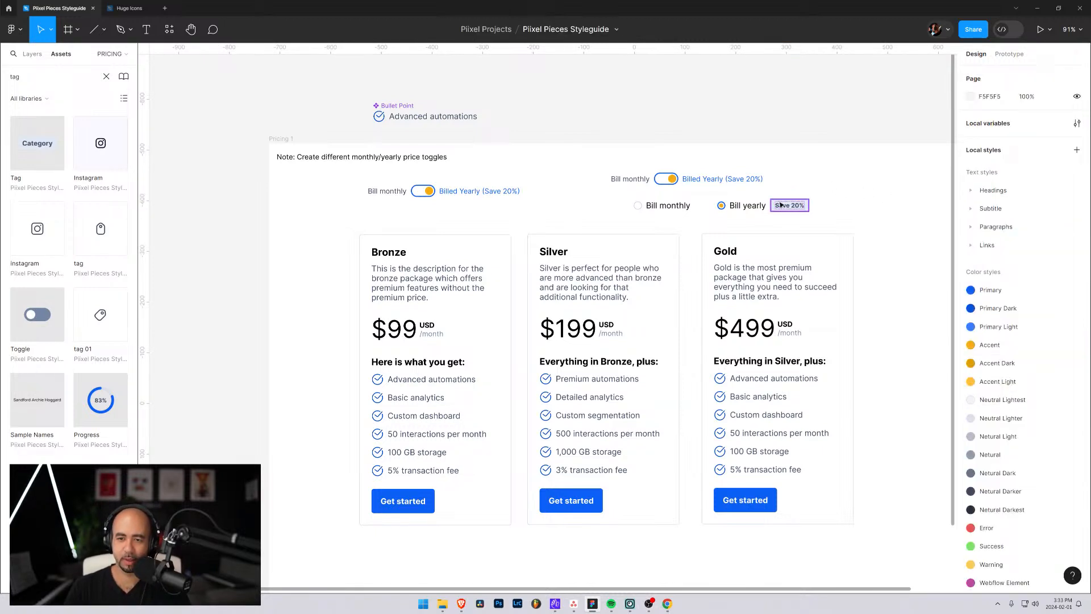
Try the Hover state on the "Save 20%" tag and return its State to Default
left_click(1053, 234)
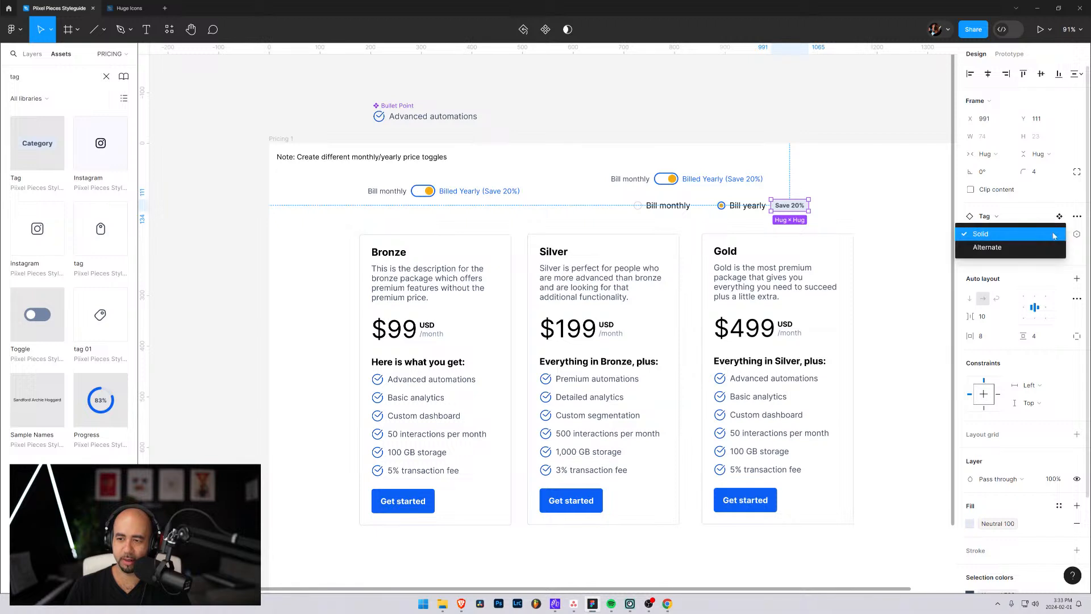
left_click(1053, 234)
left_click(1052, 252)
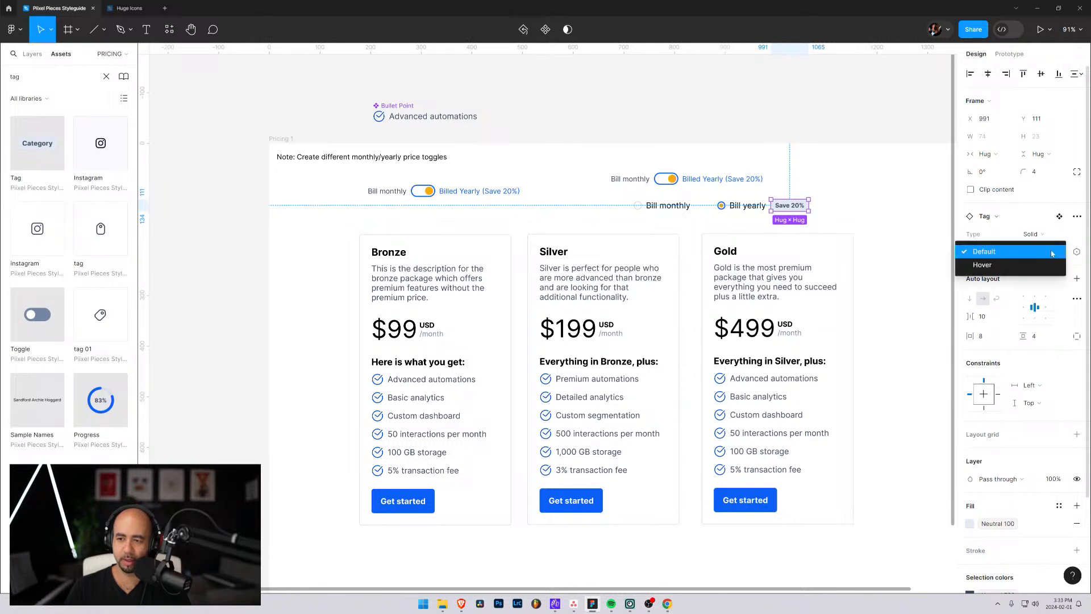
left_click(1037, 266)
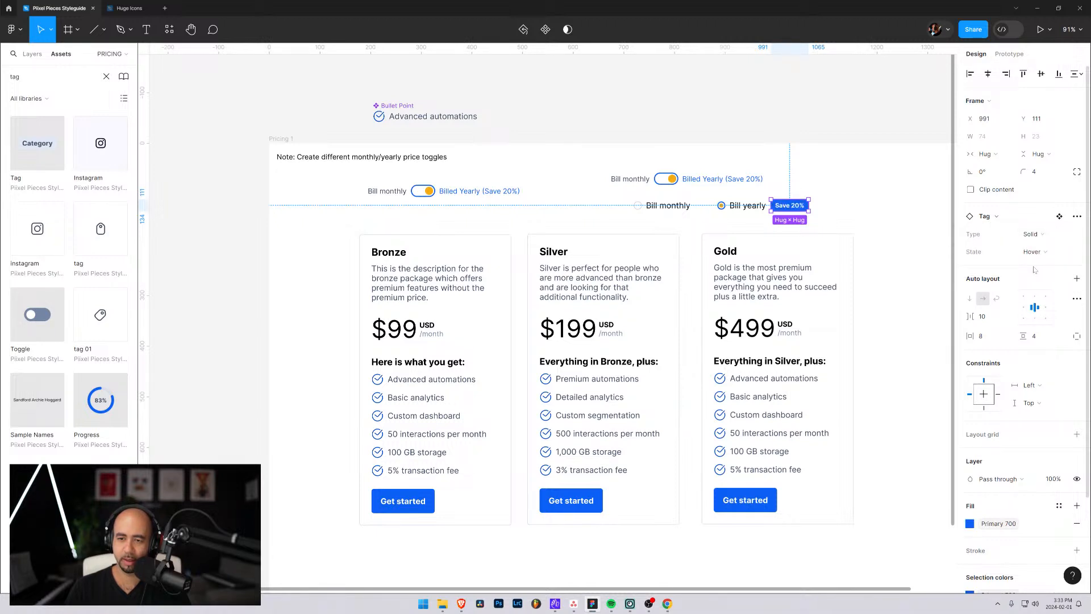
left_click(1033, 252)
left_click(1017, 238)
left_click(791, 223)
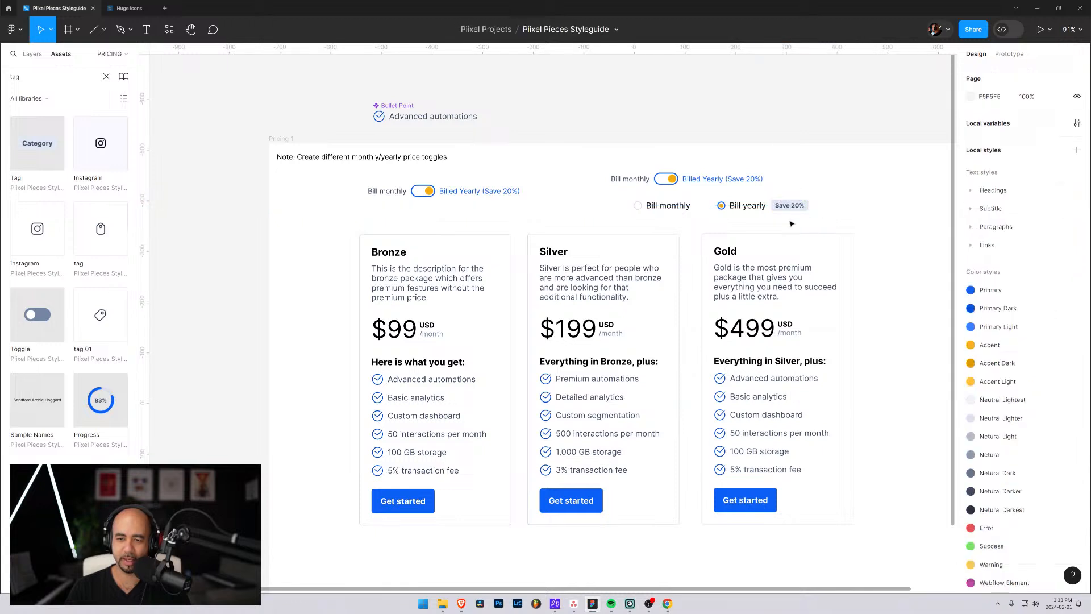
Try the Secondary 700 fill on the text layer inside the "Save 20%" tag and undo it
left_click(789, 206)
left_click(33, 54)
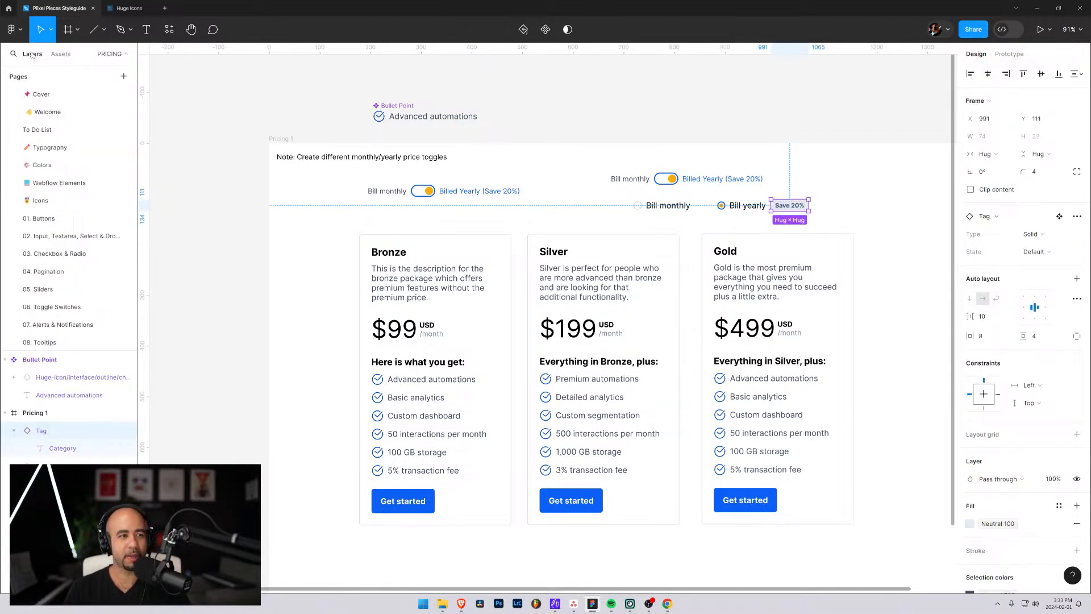
left_click(51, 448)
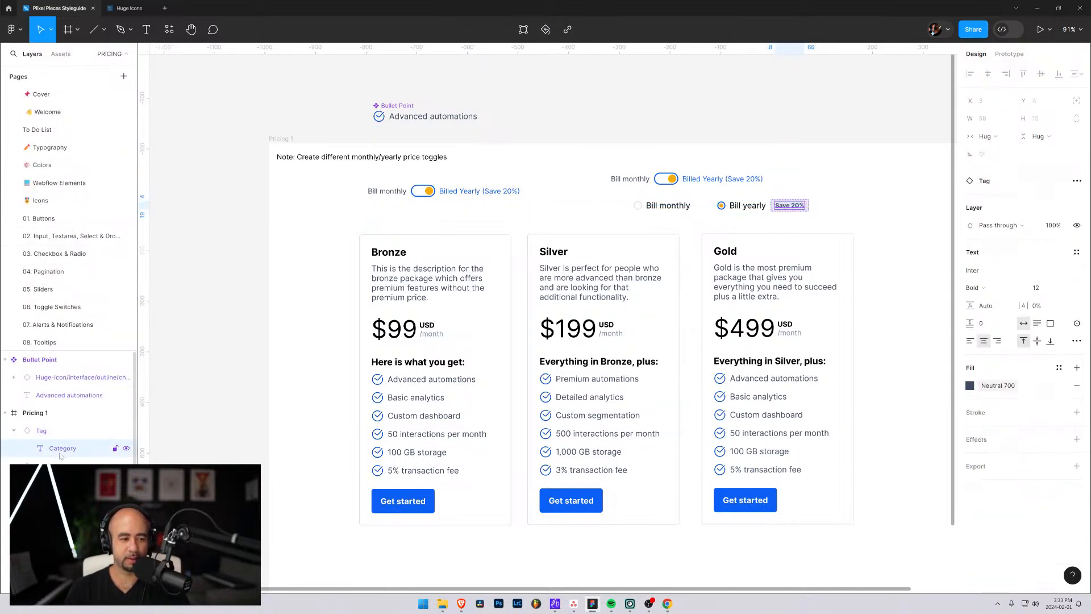
left_click(971, 386)
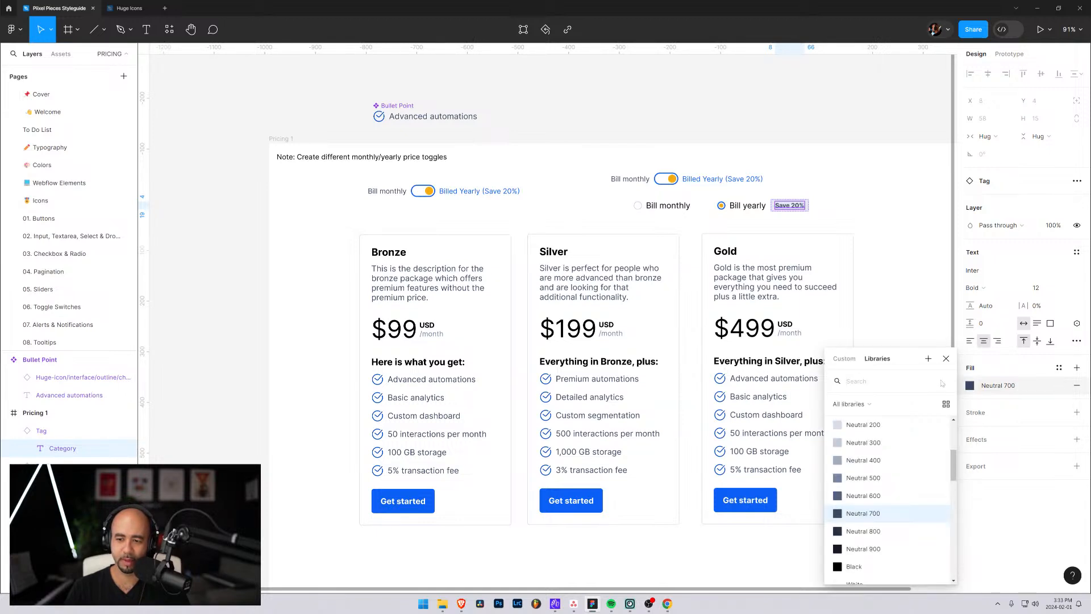
scroll(878, 484, "up", 3)
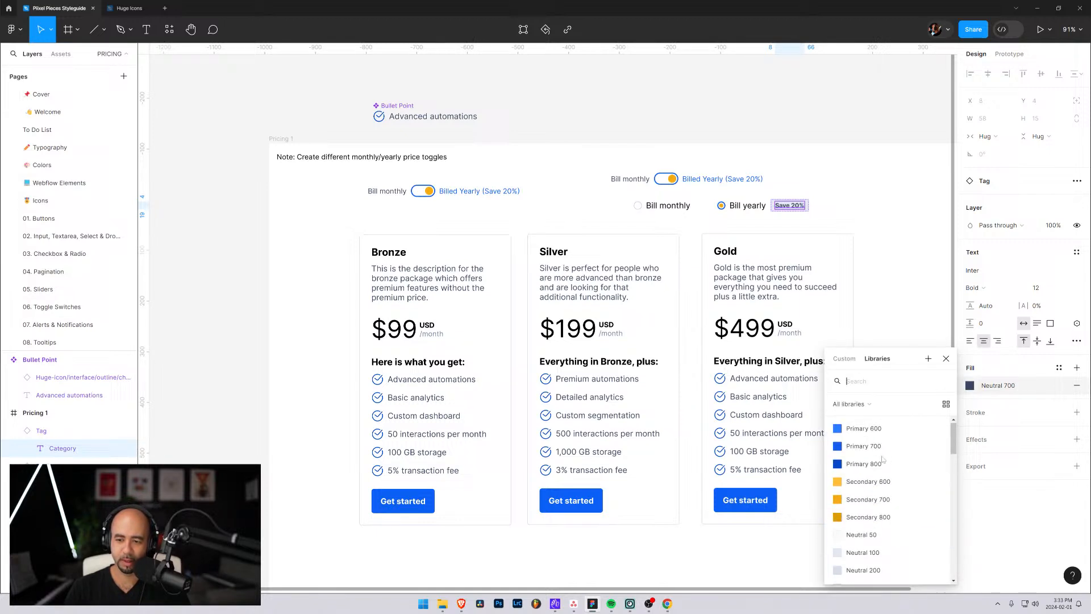
left_click(873, 504)
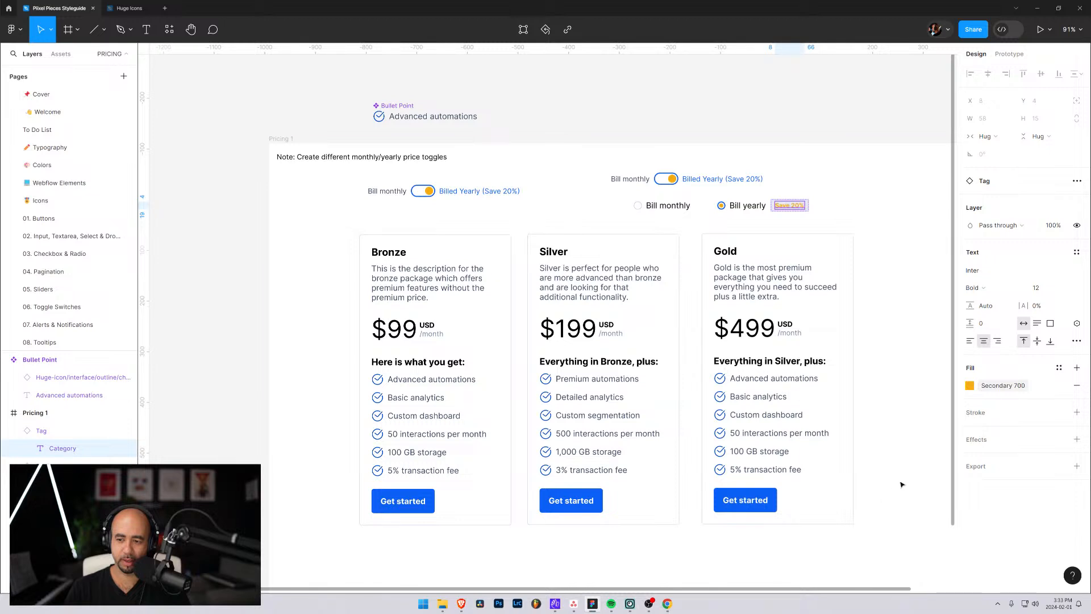
key("ctrl+z")
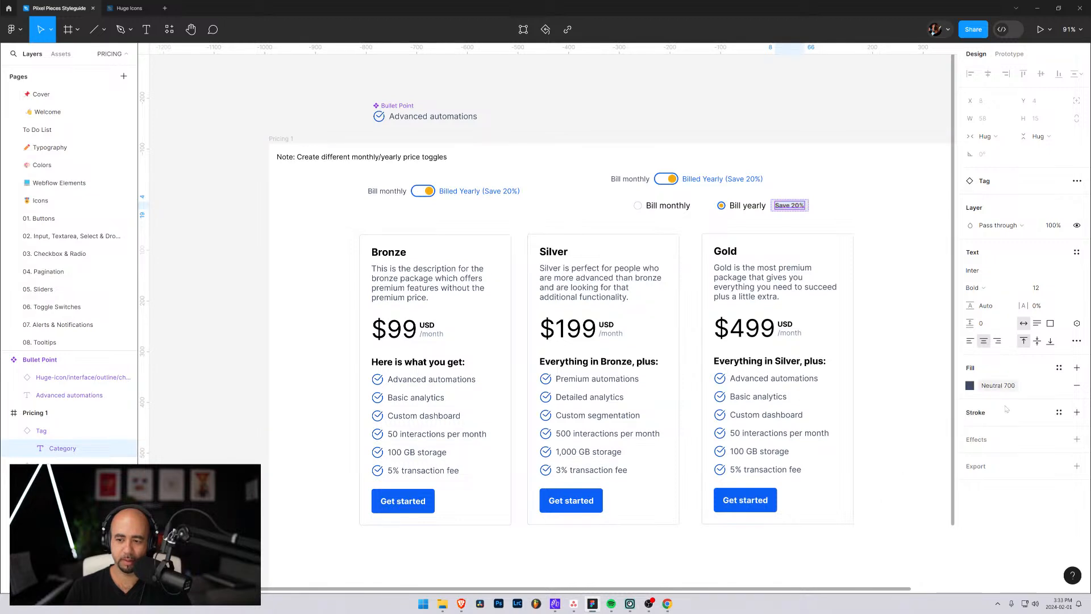
Set the "Save 20%" tag's background fill to Secondary 700 and its text color to Black
left_click(105, 431)
scroll(1037, 479, "down", 3)
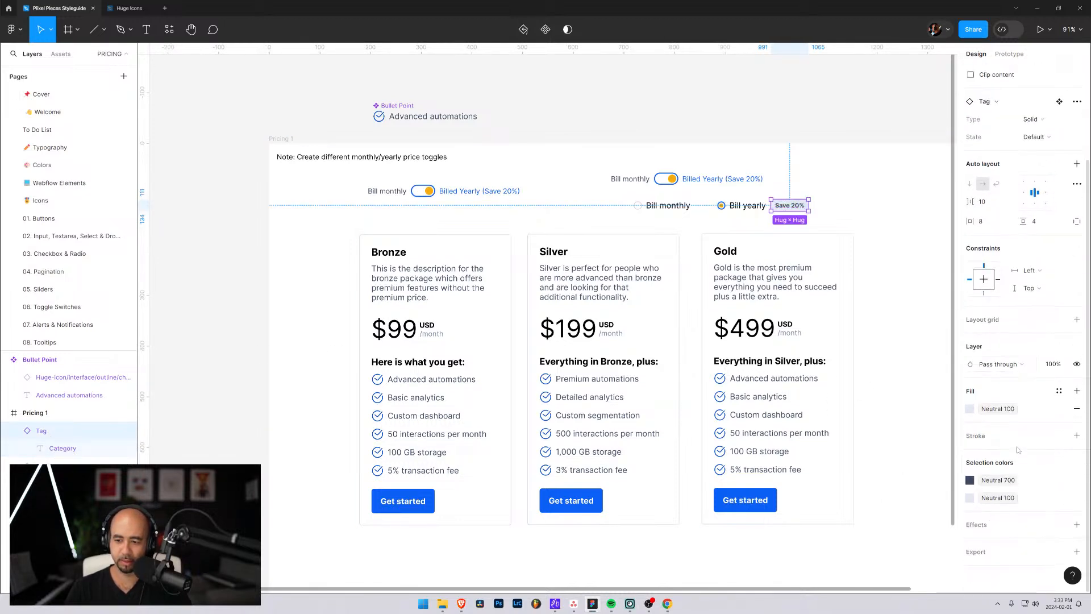
left_click(979, 411)
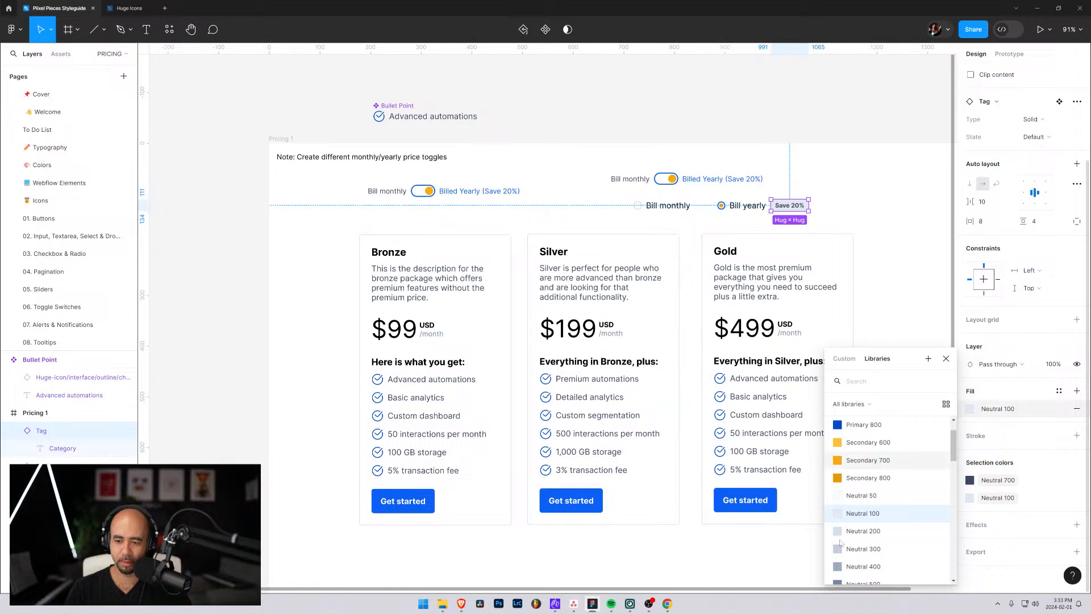
left_click(876, 459)
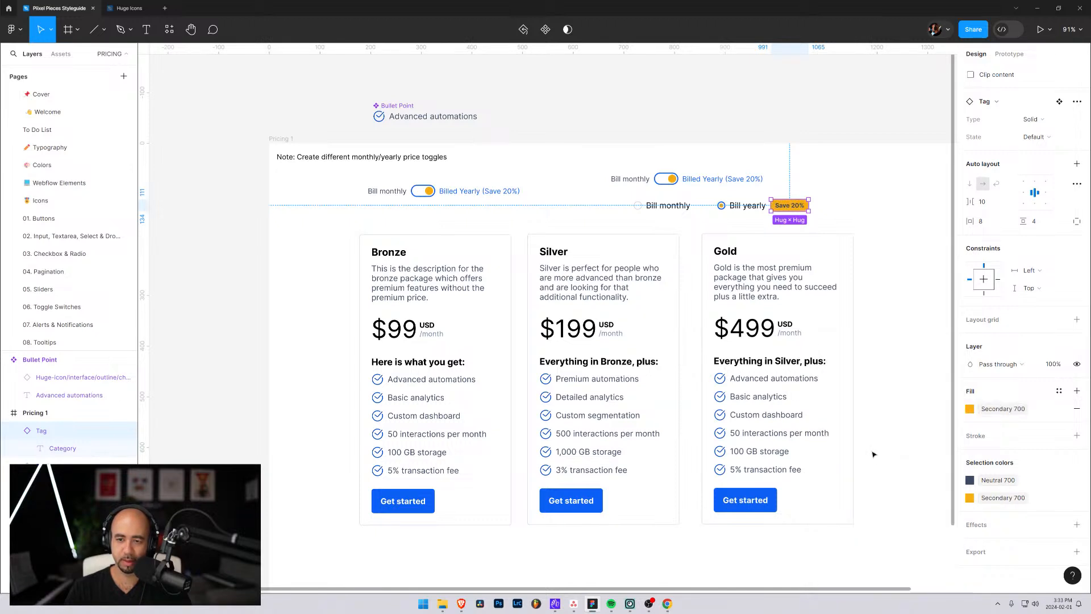
left_click(970, 480)
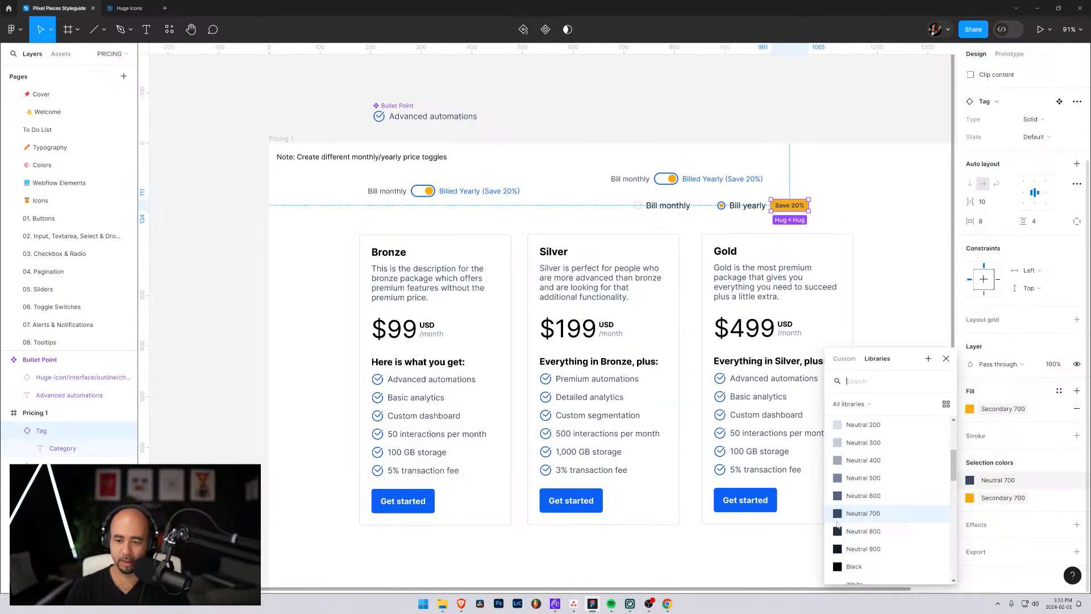
left_click(857, 567)
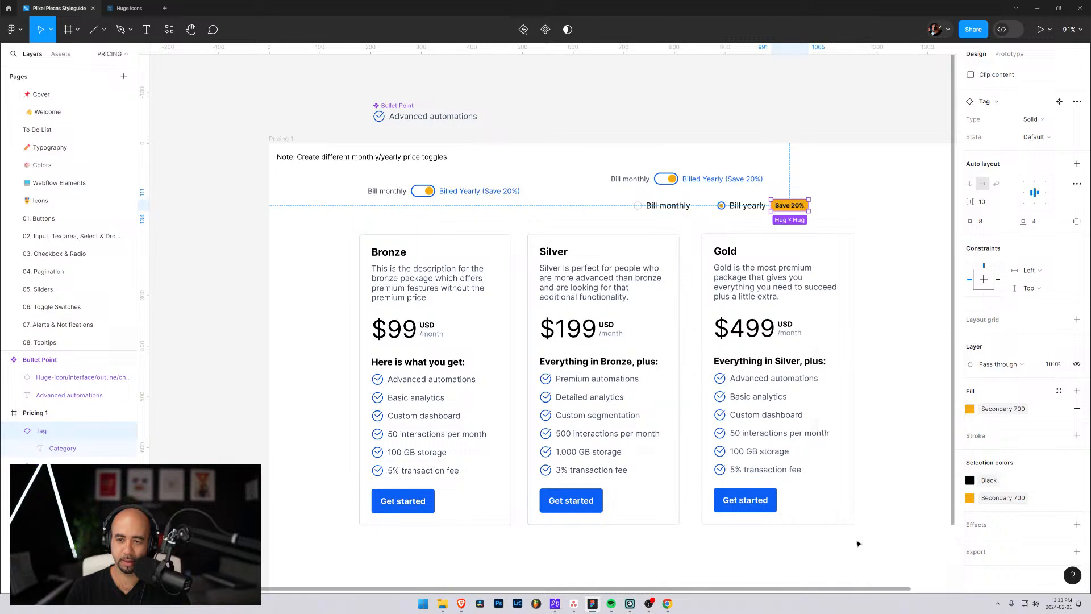
left_click(841, 398)
left_click(885, 234)
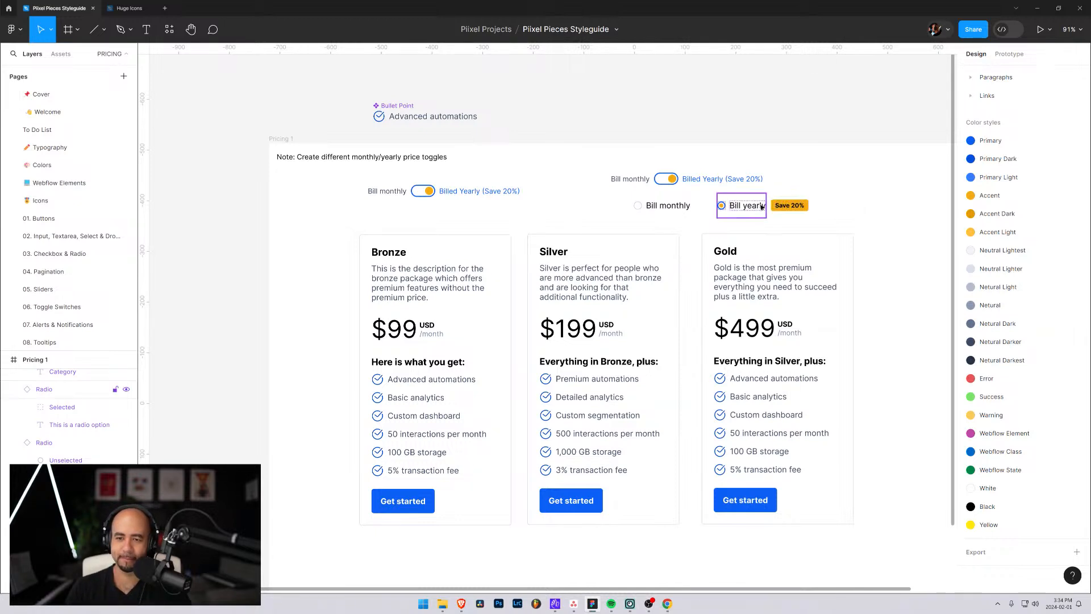
left_click(781, 205)
left_click(758, 209, "shift")
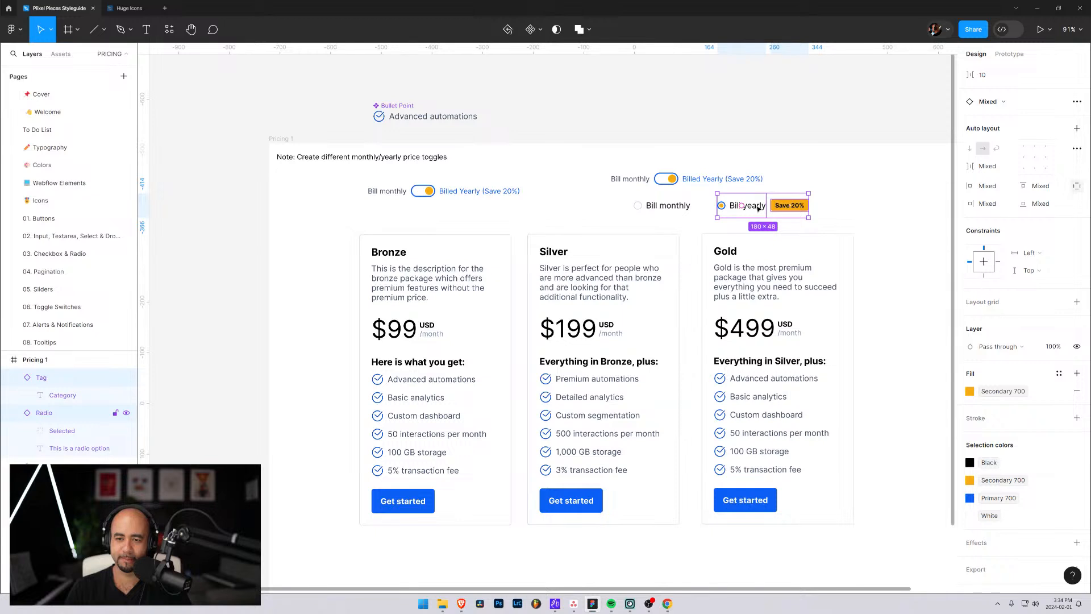
left_click(885, 197)
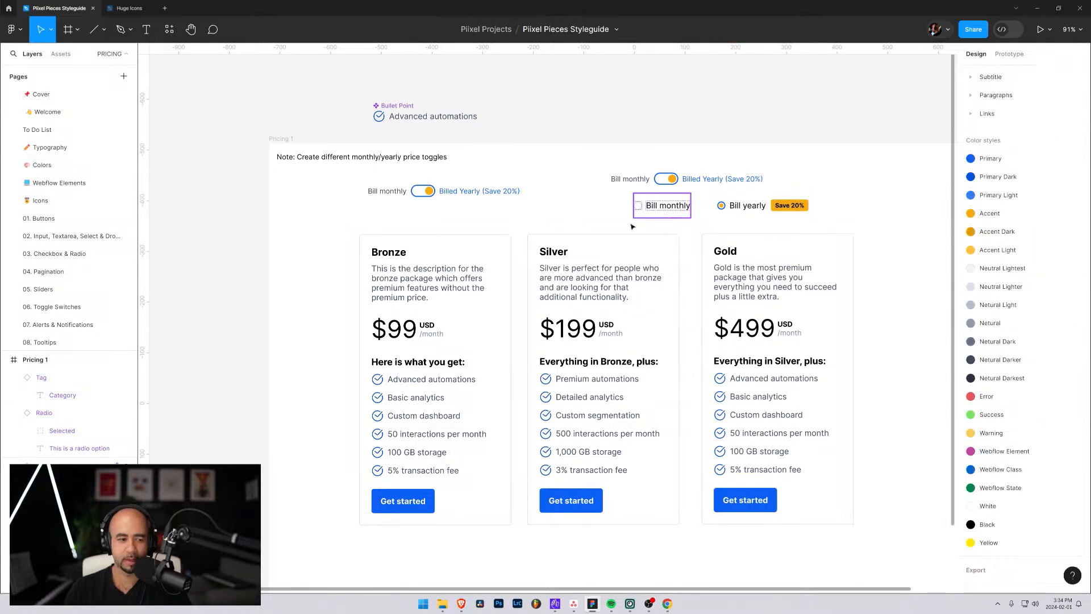
Collapse the Radio and Tag layers and move the Tag layer below the two Radio layers
left_click(14, 413)
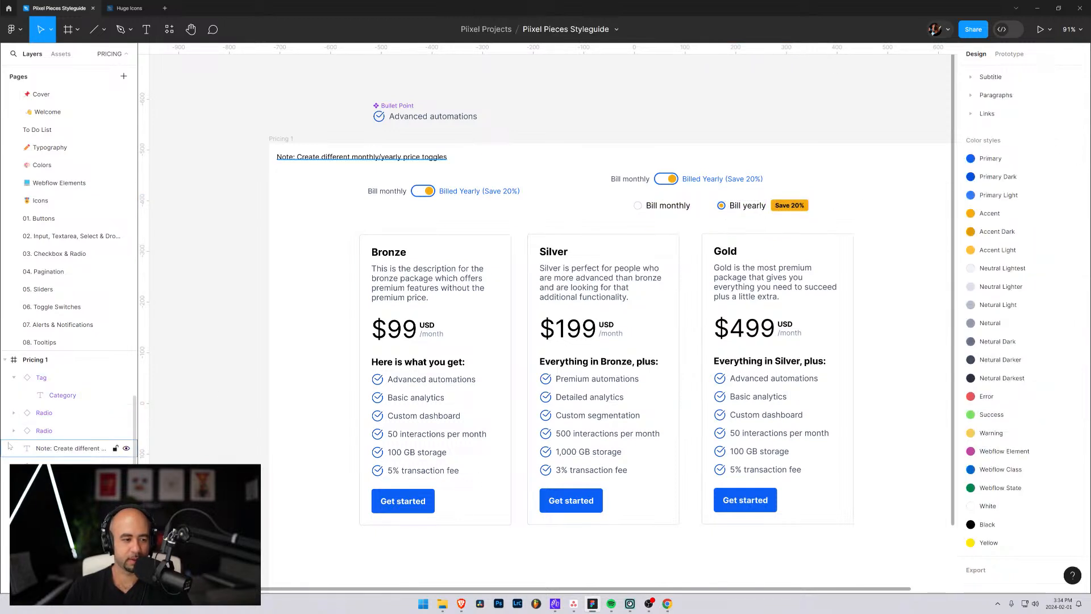
left_click(14, 378)
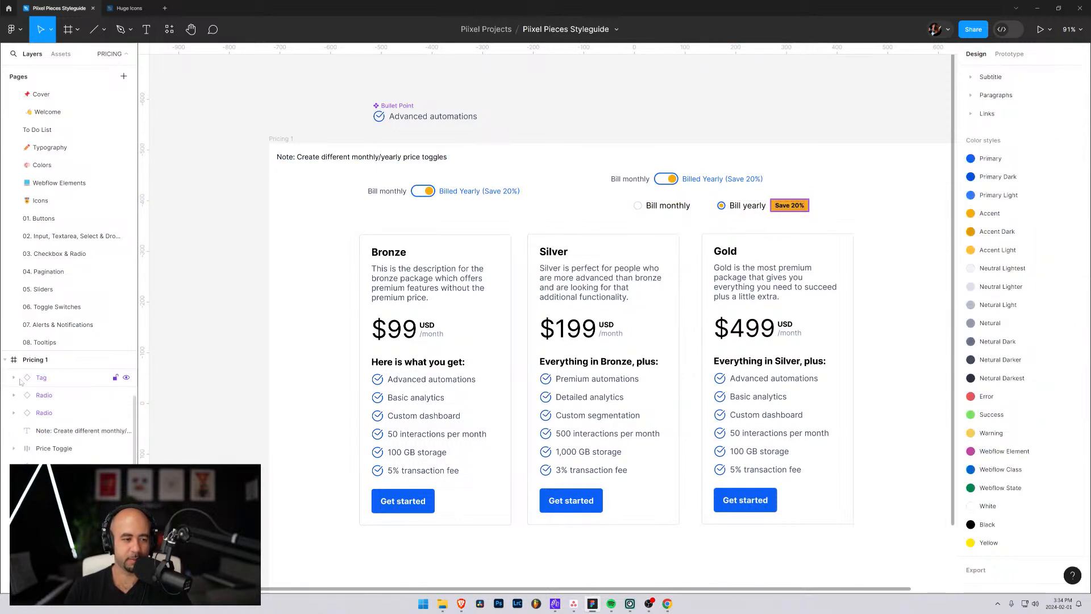
left_click(45, 413)
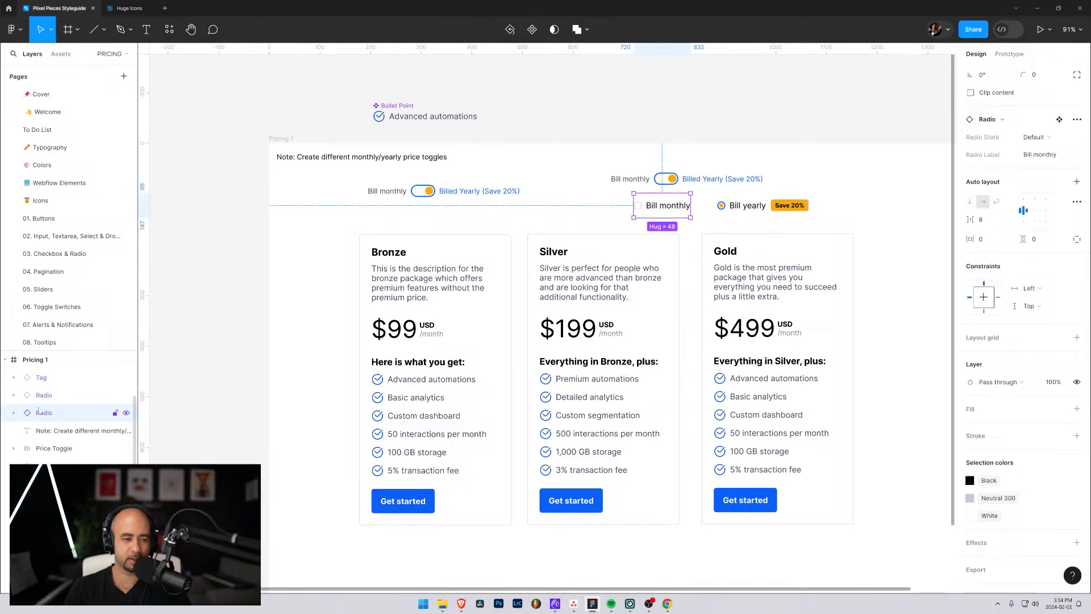
left_click_drag(41, 378, 39, 407)
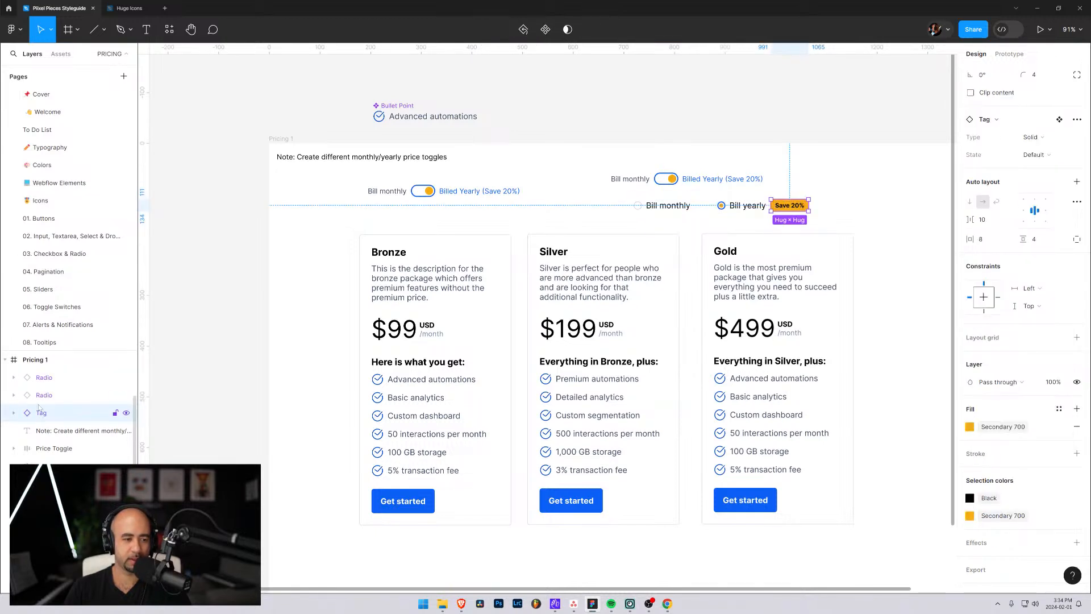
Wrap the two Radio layers and the Tag in an auto layout frame named "Price Toggle 2"
left_click(44, 378, "shift")
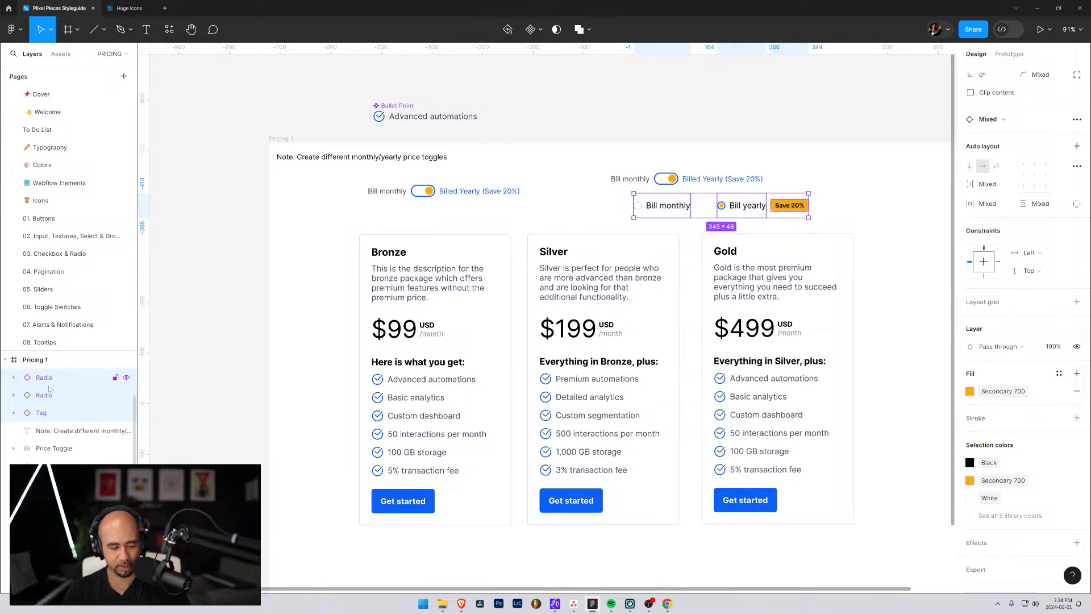
key("shift+a")
double_click(48, 379)
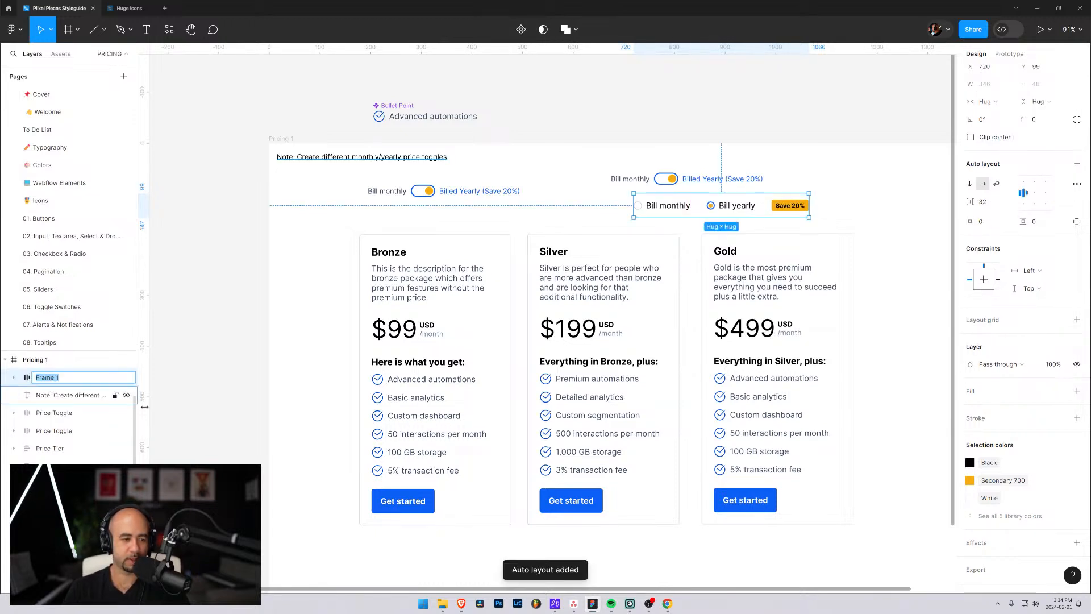
type("Pric")
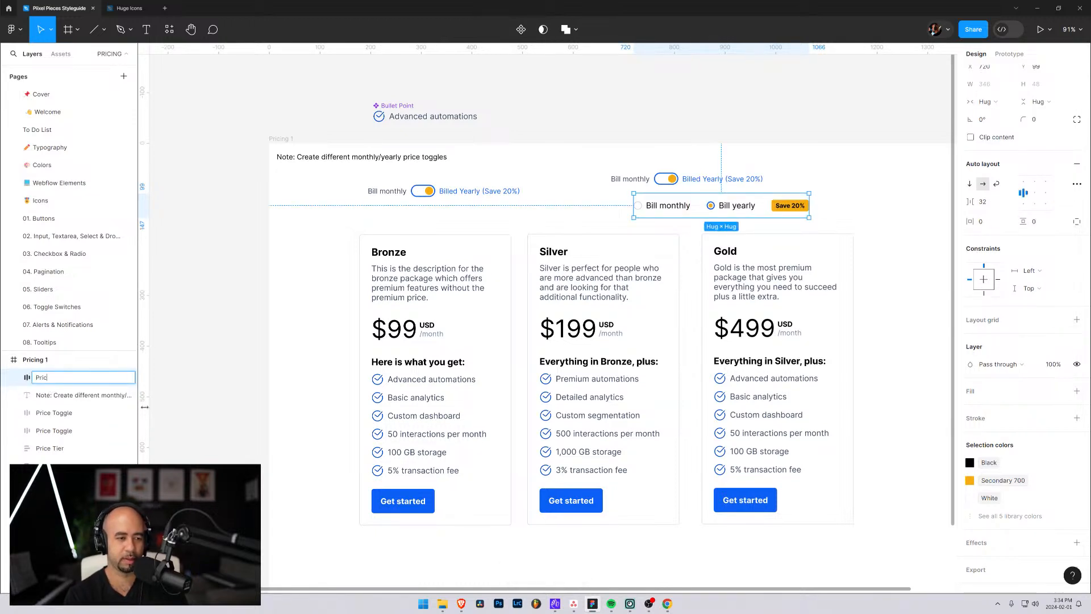
type("e Toggle 2")
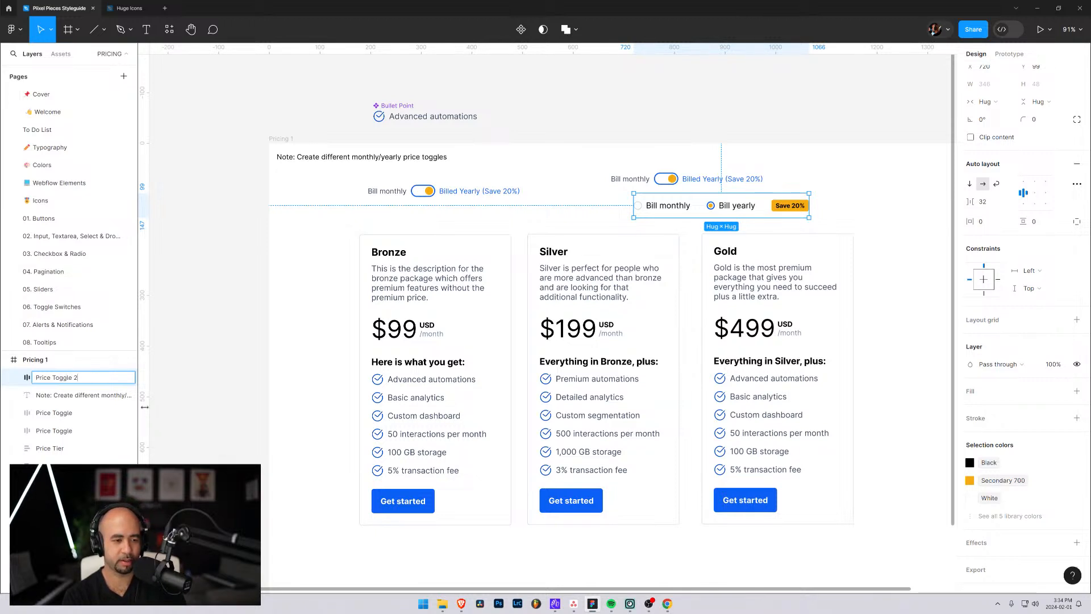
key("Return")
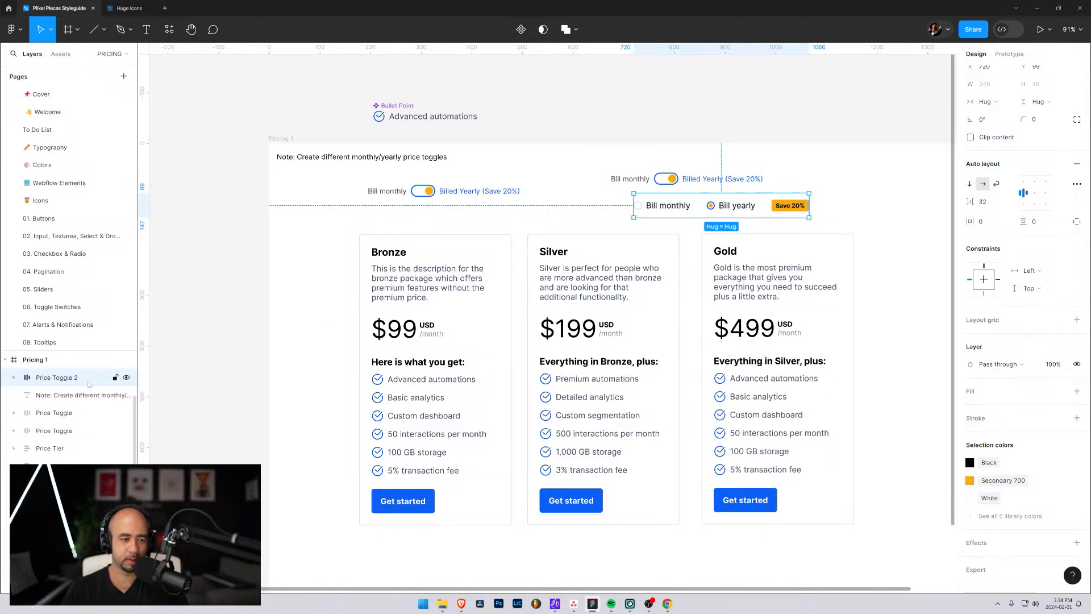
Group the "Bill yearly" radio and the "Save 20%" tag in a nested auto layout frame named "Yearly"
left_click(15, 378)
left_click(57, 413)
left_click(54, 431, "shift")
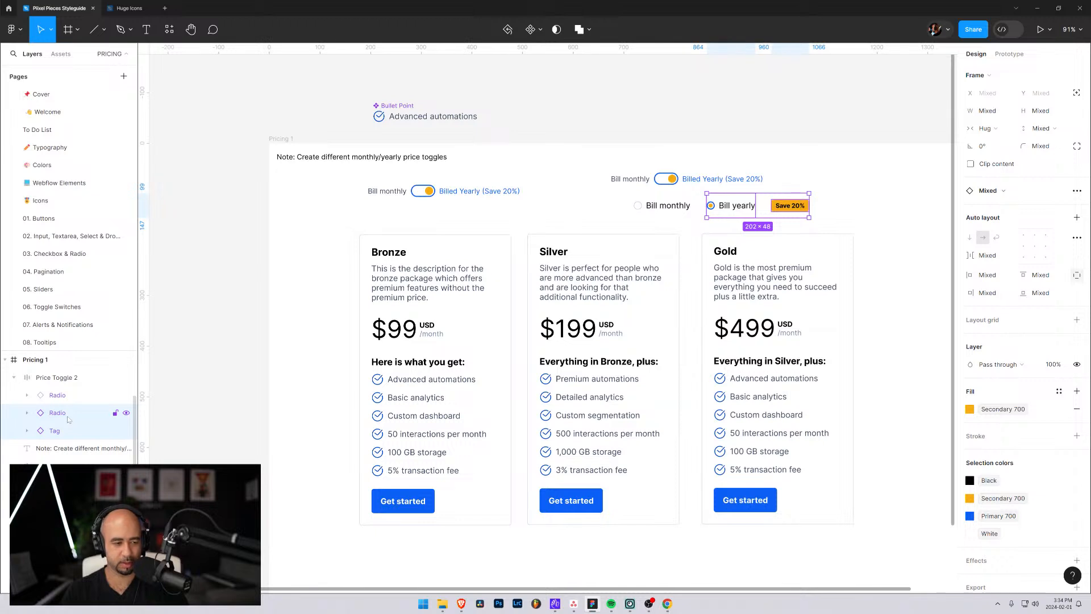
key("shift+a")
double_click(59, 415)
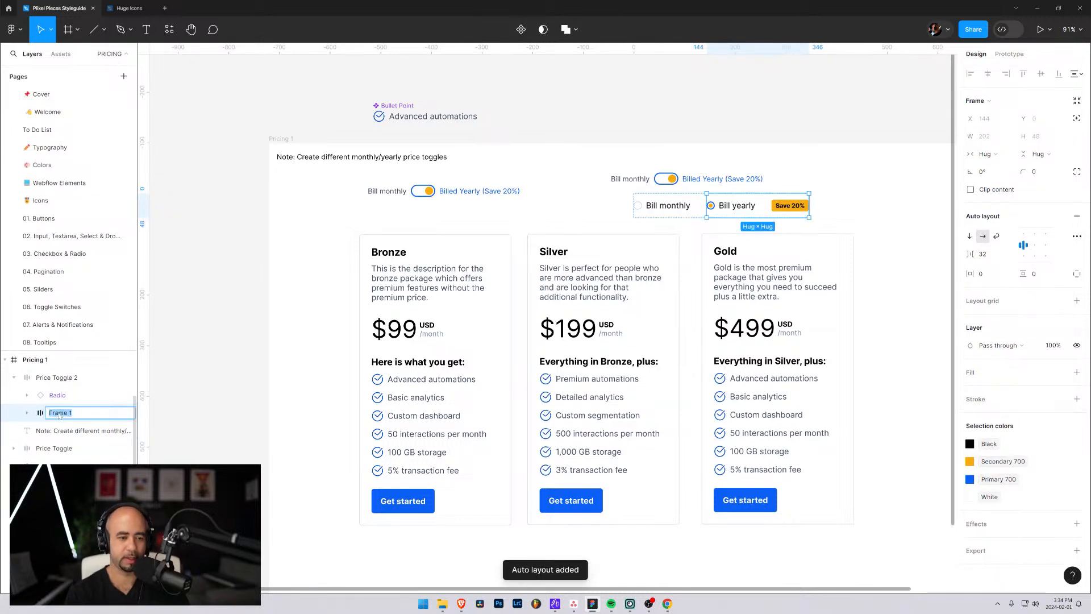
type("Yearly")
key("Return")
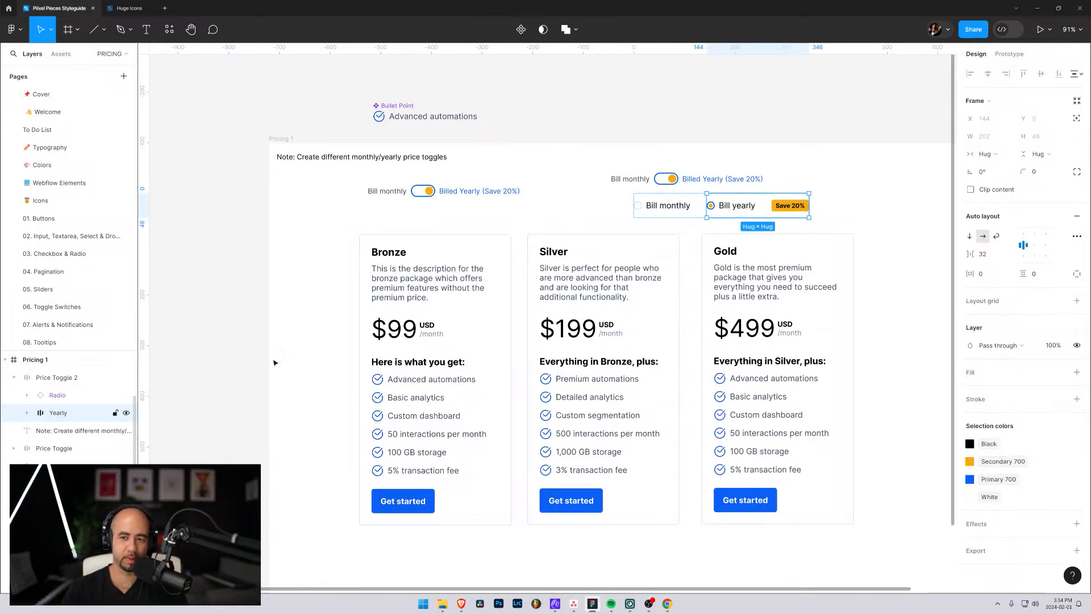
Set the auto layout gap to 8 in the Yearly frame and to 24 in Price Toggle 2
left_click(985, 256)
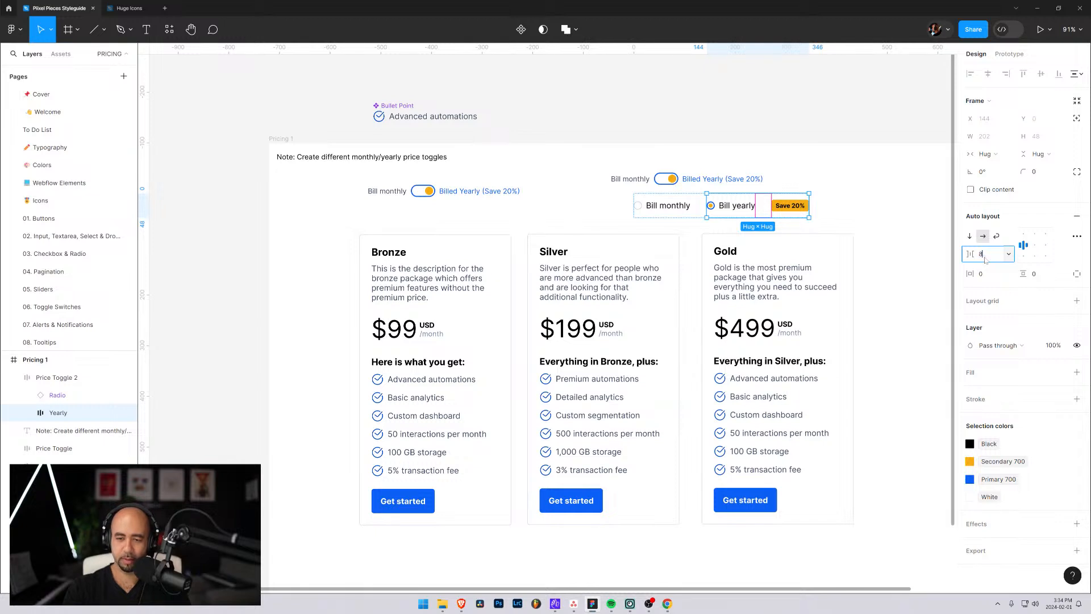
key("Return")
key("Escape")
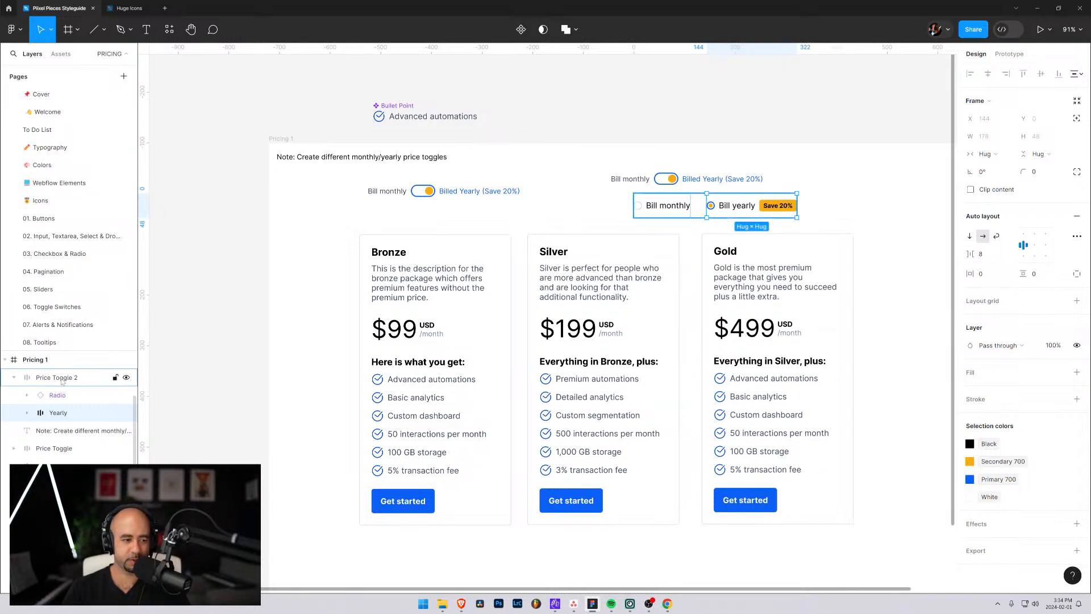
left_click(988, 255)
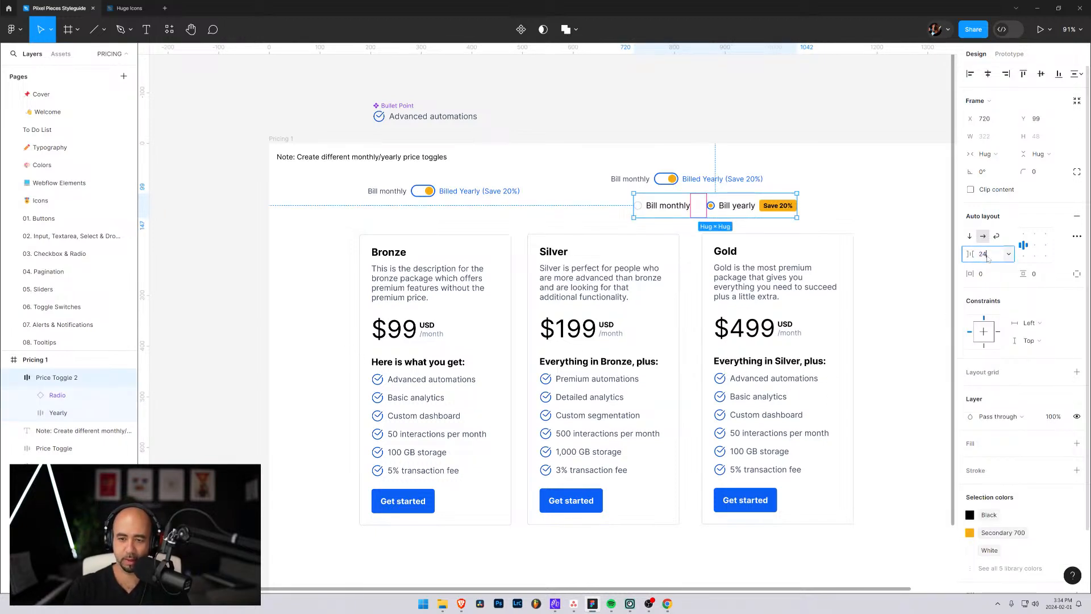
key("Return")
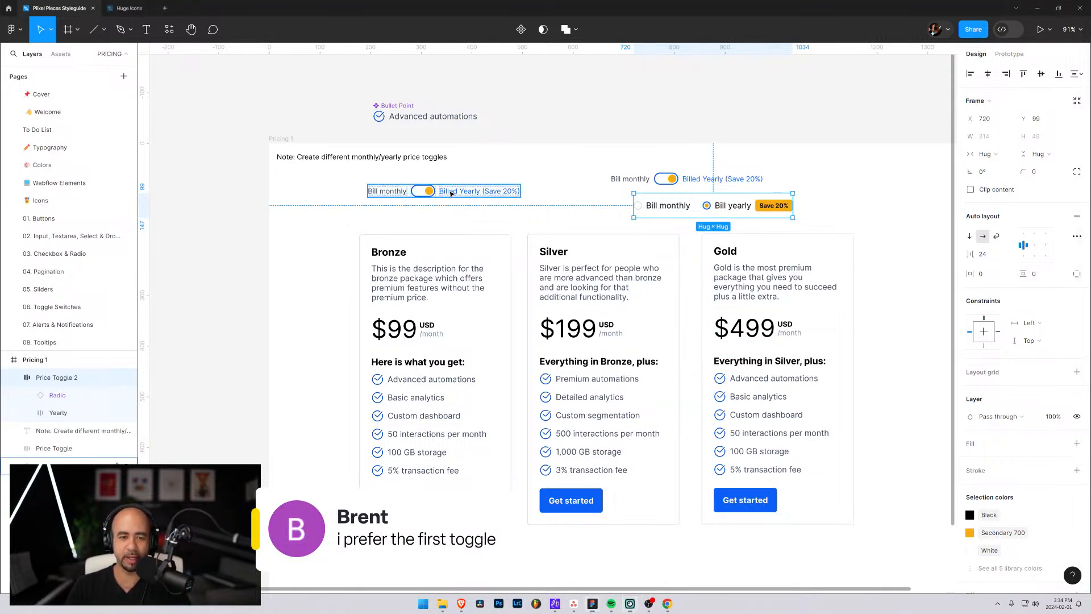
Move the Bronze card's toggle down and the radio selector beyond the Gold card's edge, and delete the duplicate toggle between them
mouse_move(452, 191)
left_mouse_down()
mouse_move(591, 205)
mouse_move(452, 204)
left_mouse_up()
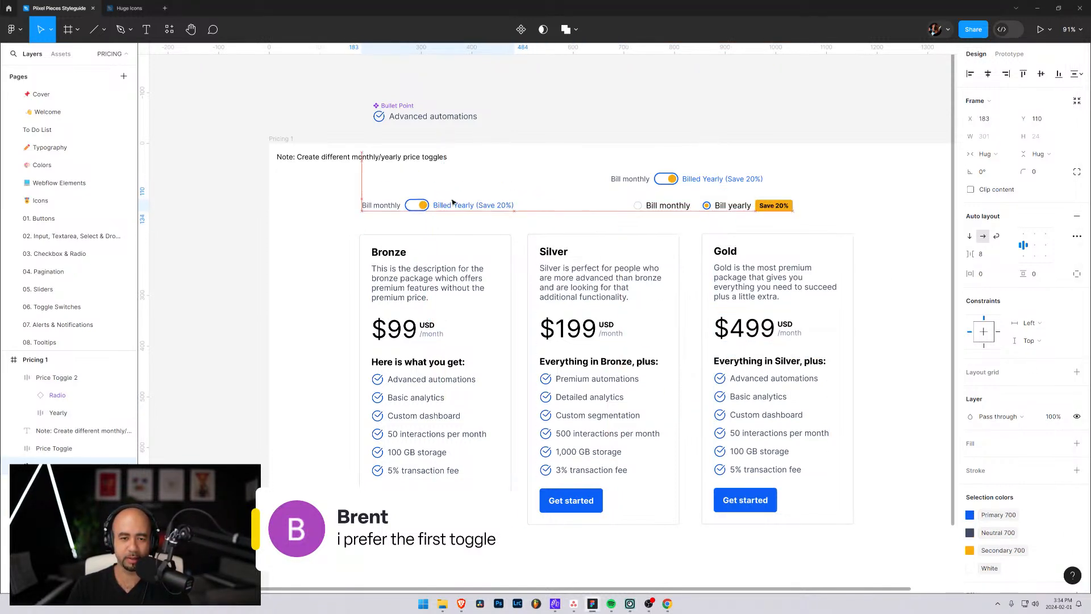
left_click_drag(707, 205, 833, 207)
left_click(676, 180)
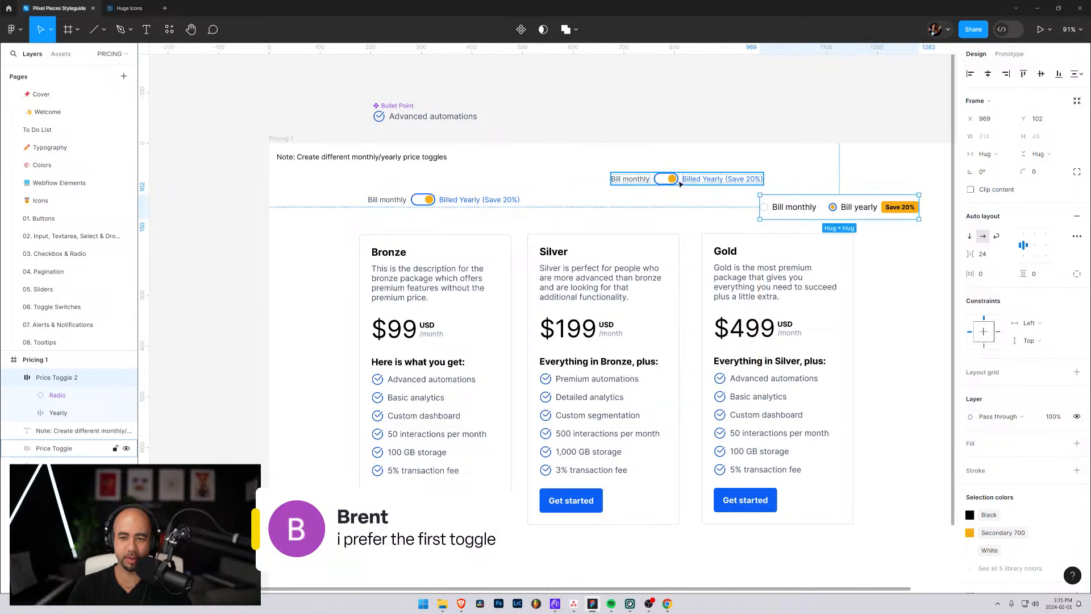
key("Delete")
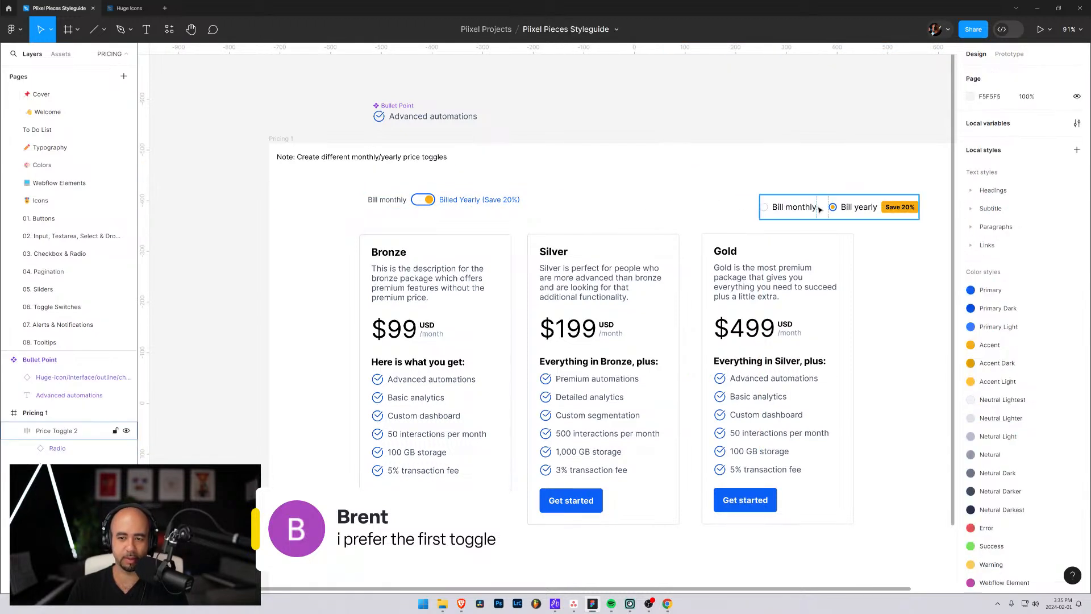
Place the toggle above the Bronze card at about X 178, Y 80 and the radio selector near the Gold card at about X 769, Y 80
left_click_drag(819, 209, 747, 191)
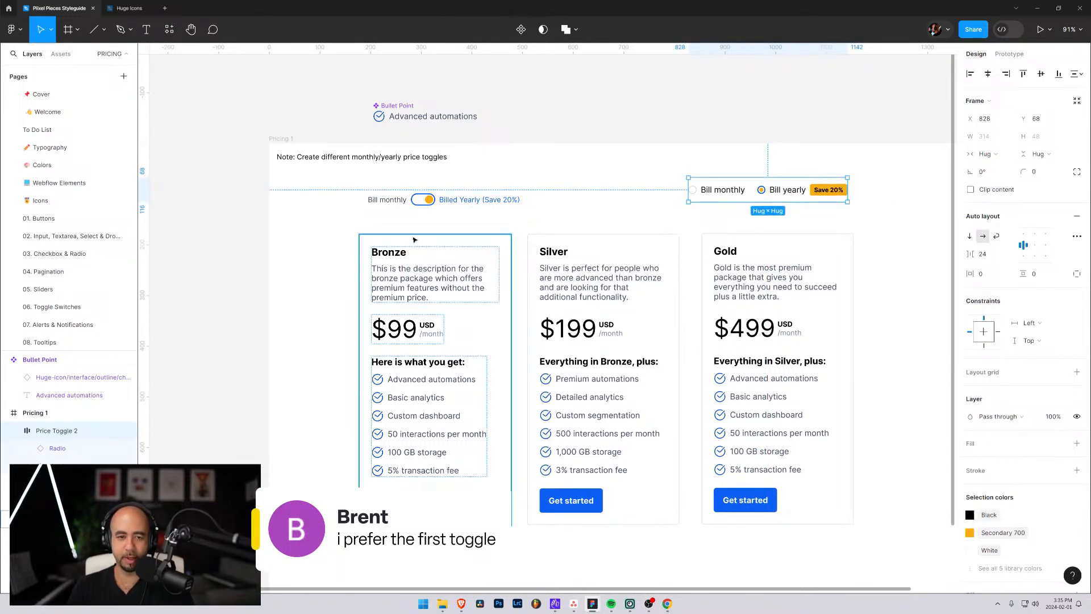
left_click(465, 202)
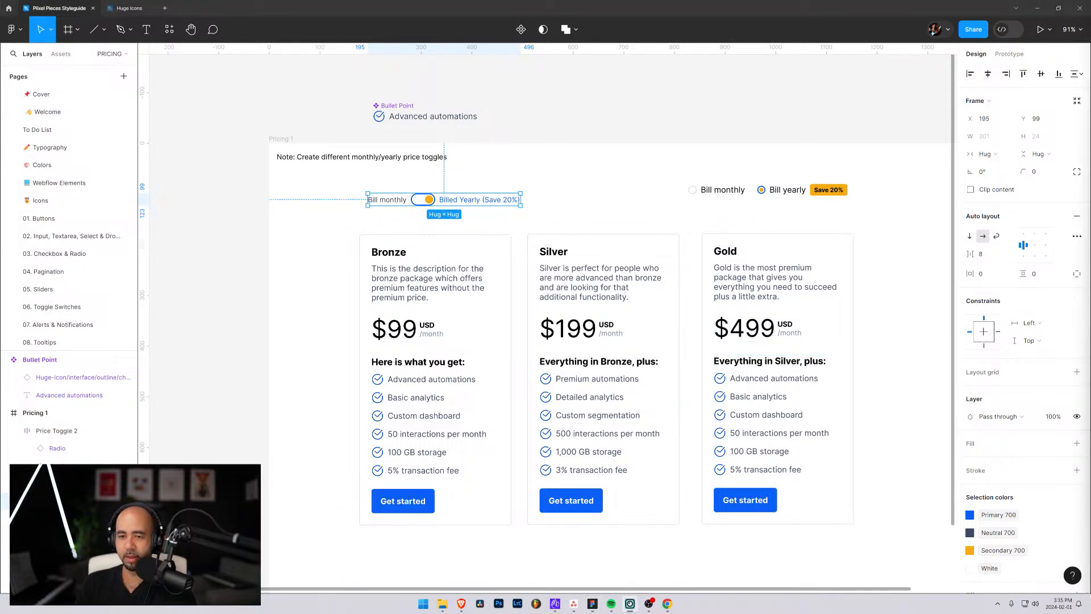
left_click(560, 198)
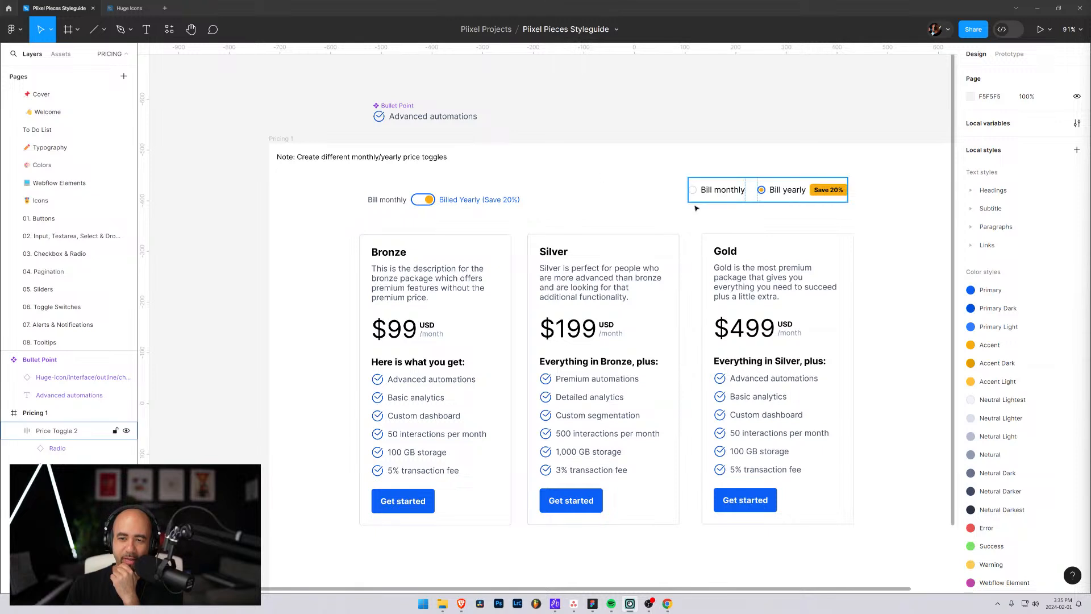
mouse_move(749, 193)
left_mouse_down()
mouse_move(707, 209)
mouse_move(737, 203)
left_mouse_up()
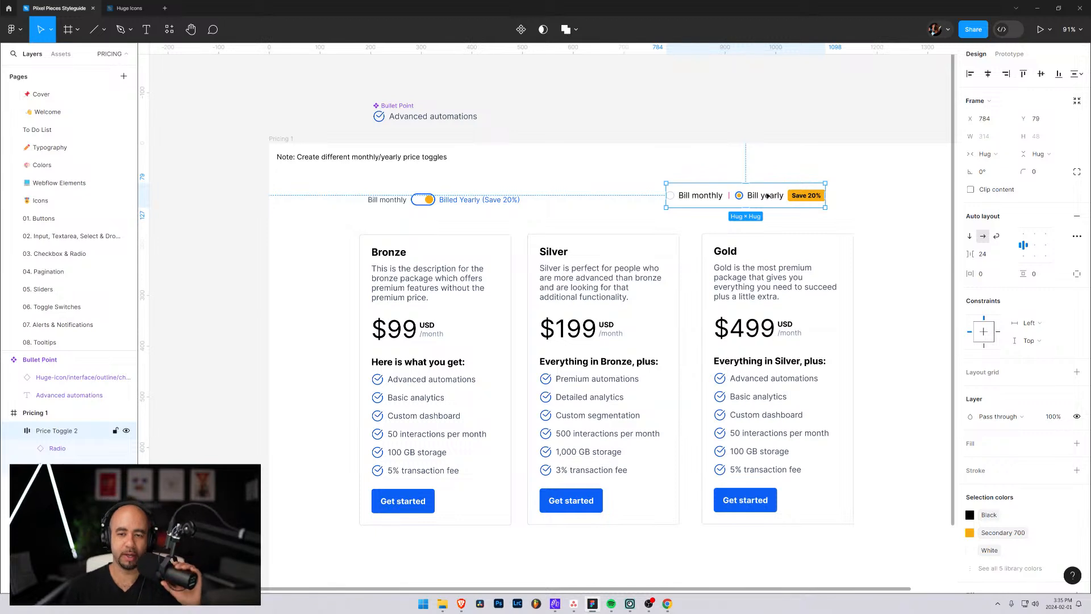
left_click_drag(737, 203, 614, 226)
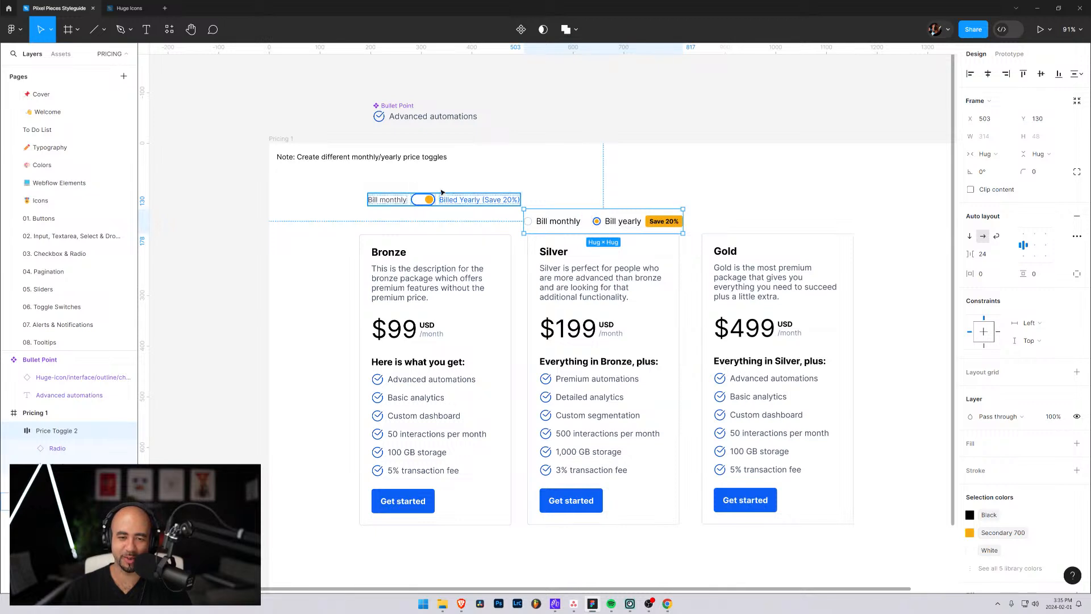
mouse_move(428, 202)
left_mouse_down()
mouse_move(554, 182)
mouse_move(598, 188)
mouse_move(431, 195)
left_mouse_up()
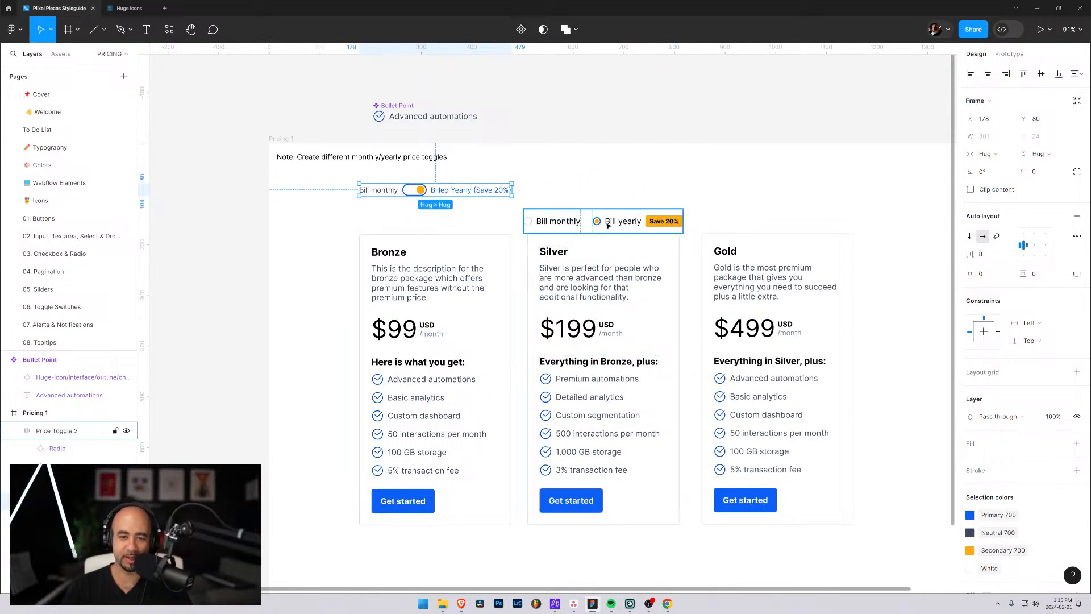
left_click_drag(609, 227, 752, 195)
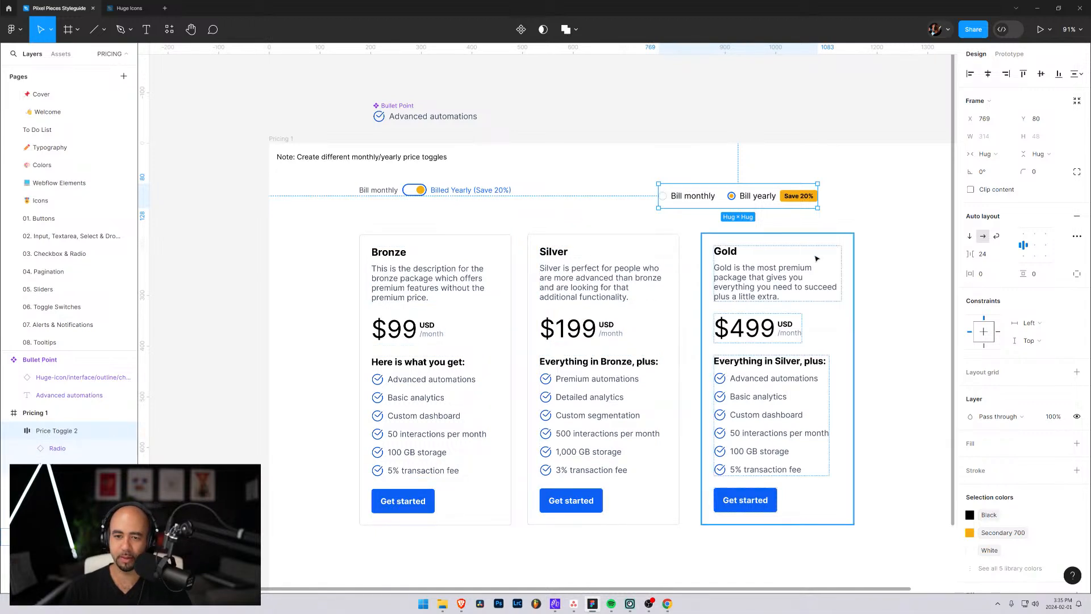
Try a gap of 12 in Price Toggle 2 and set it back to 24
left_click(991, 258)
type("12")
key("Return")
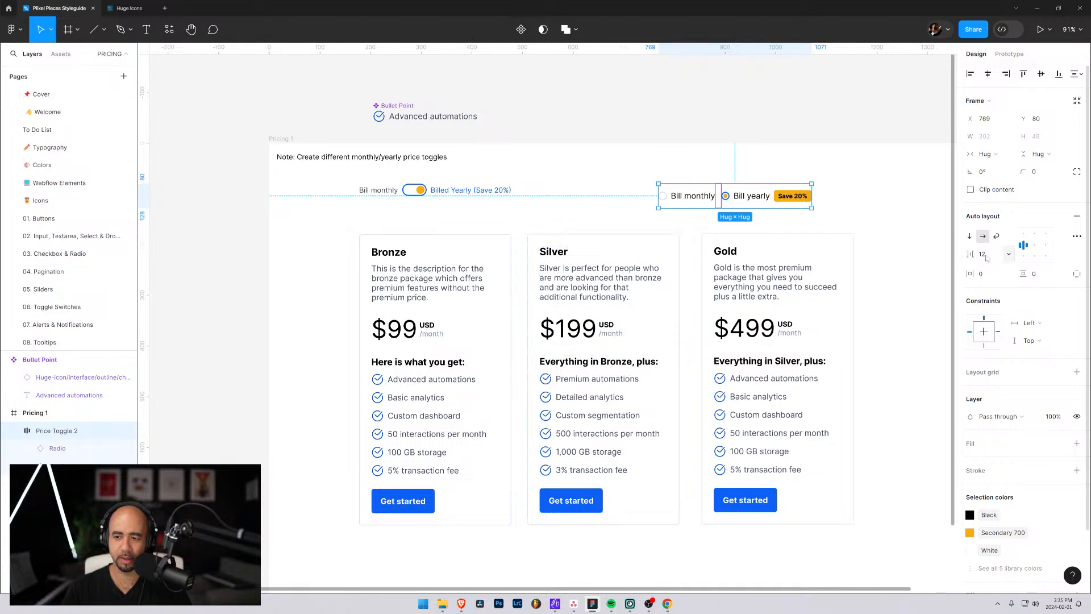
left_click(987, 258)
type("24")
key("Return")
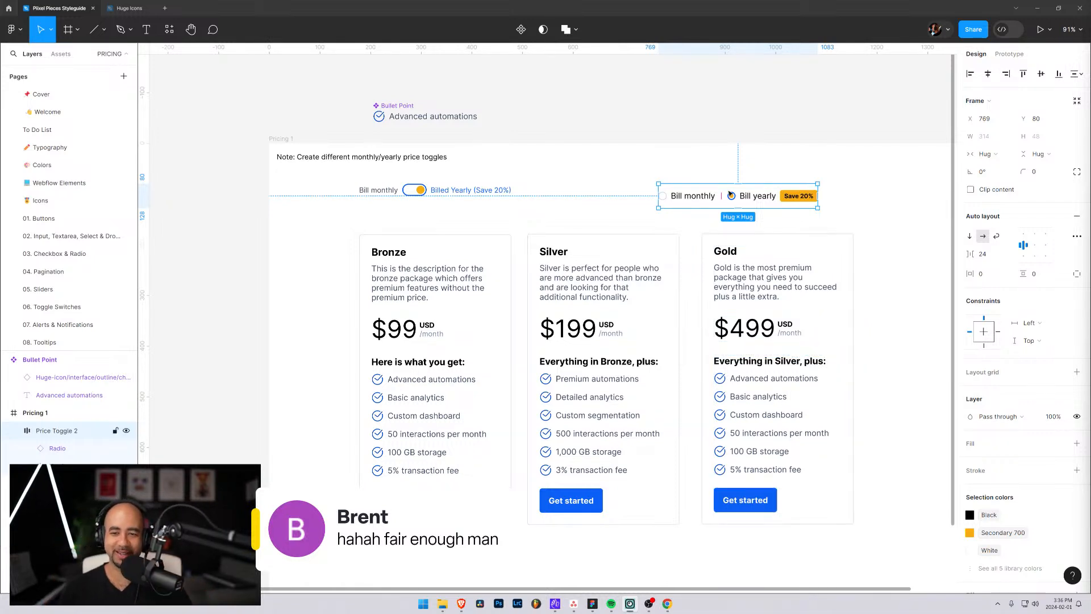
Move Price Toggle 2 out of the Pricing 1 frame onto the empty canvas above it
left_click_drag(730, 195, 802, 181)
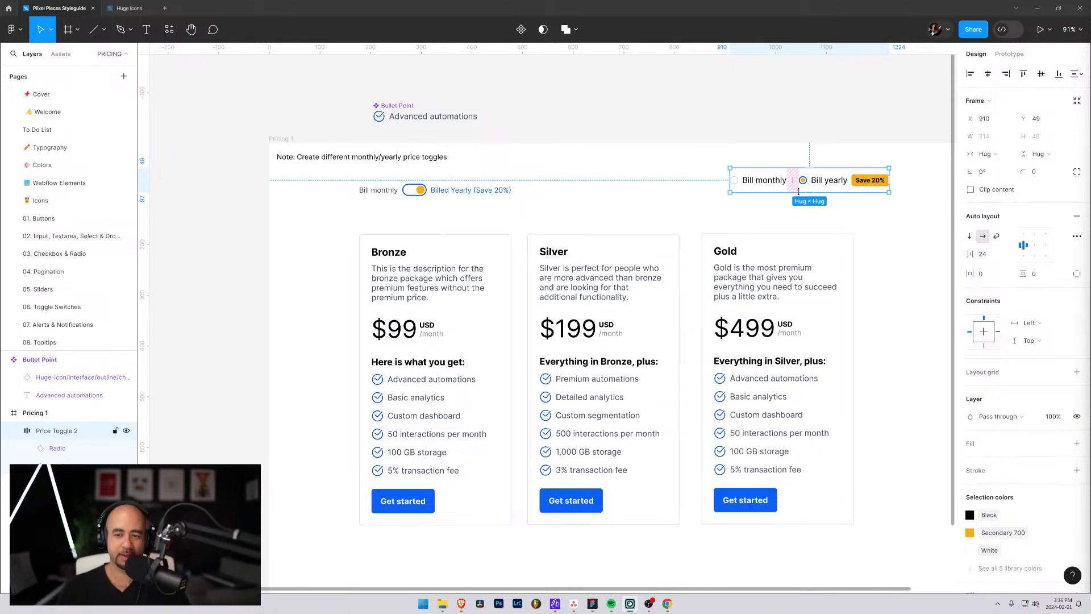
left_click_drag(825, 177, 746, 89)
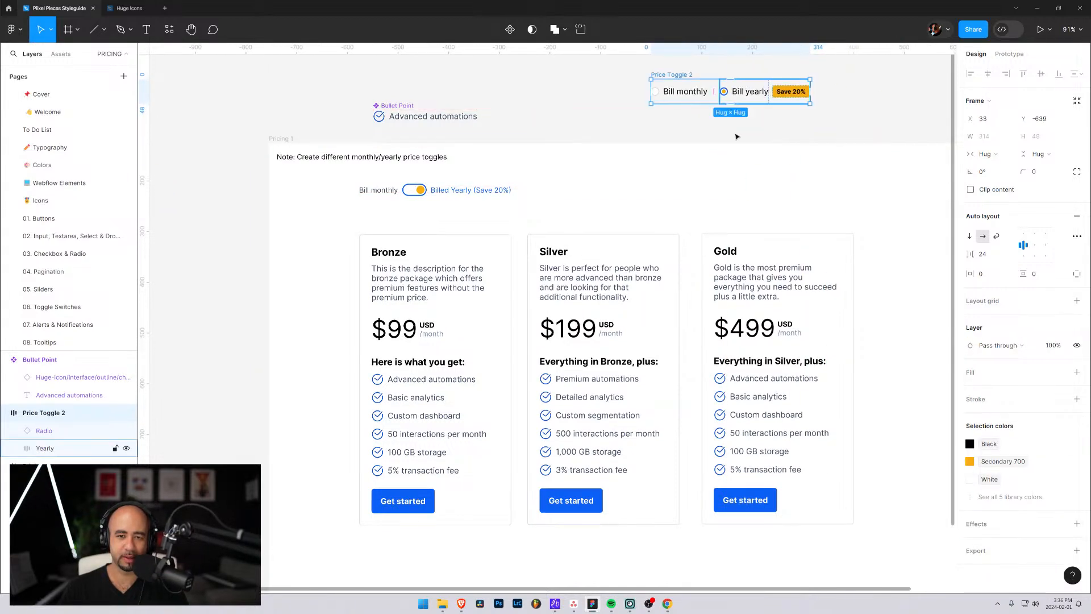
left_click(641, 185)
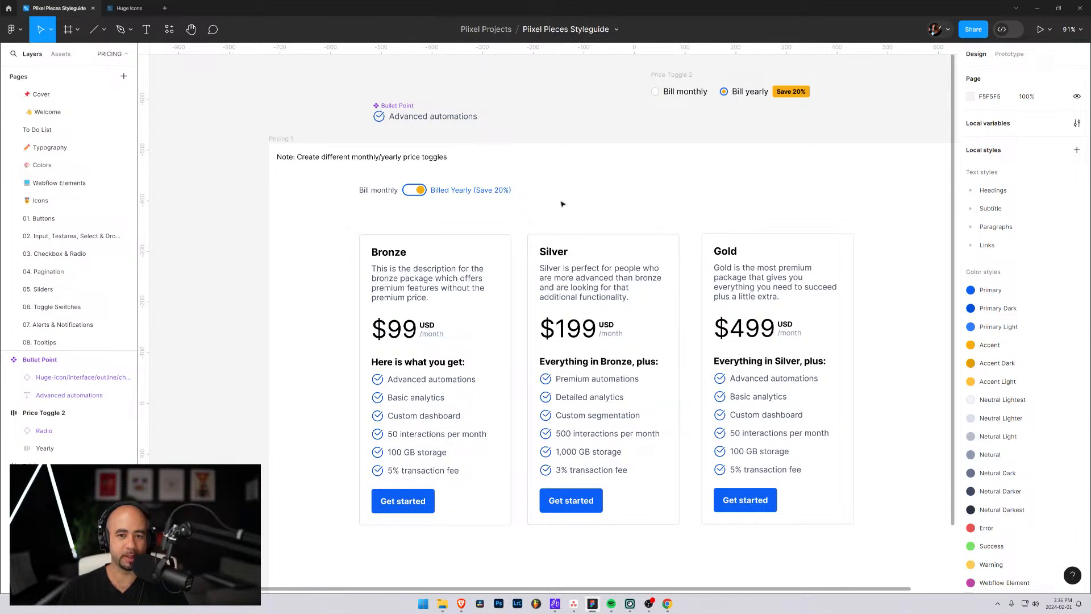
left_click(104, 30)
left_click(125, 58)
left_click_drag(612, 173, 813, 212)
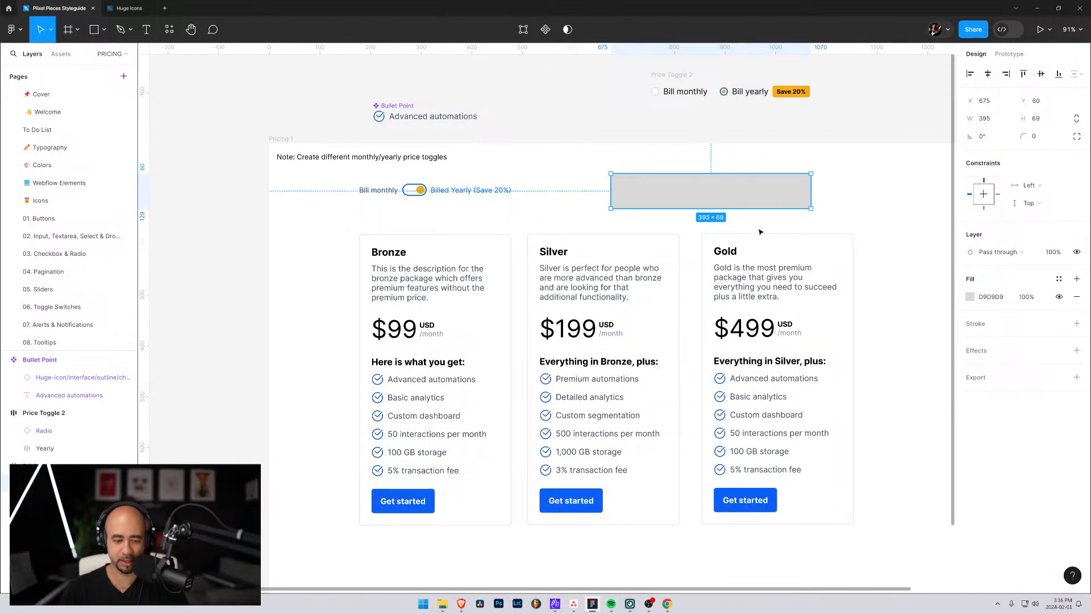
key("Delete")
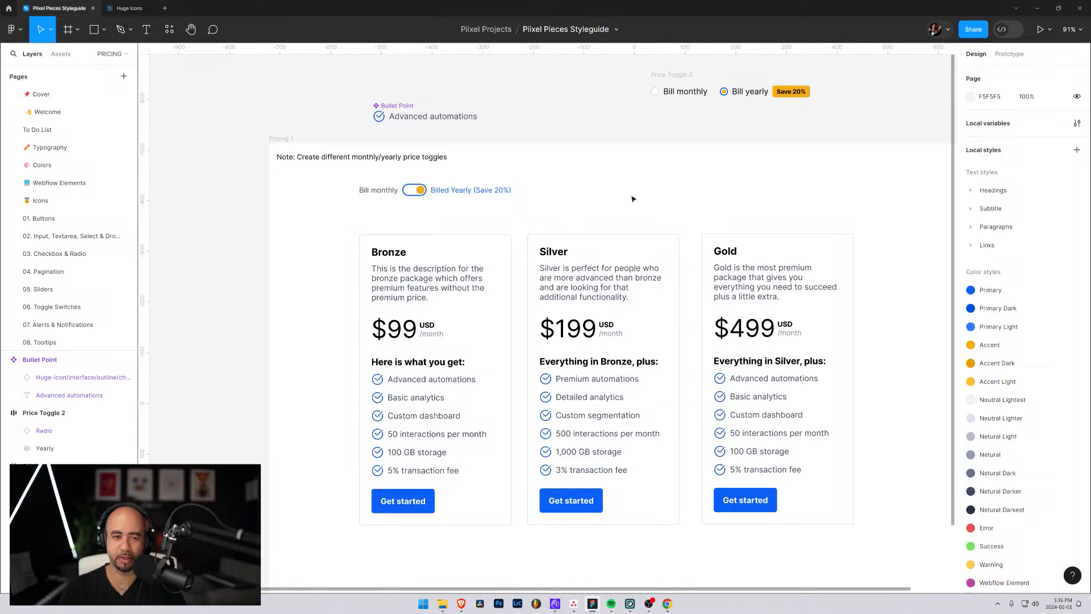
Add a "Bill monthly" text layer above the Silver card, vertically aligned with the existing toggle at about X 691, Y 84
key("t")
left_click(632, 199)
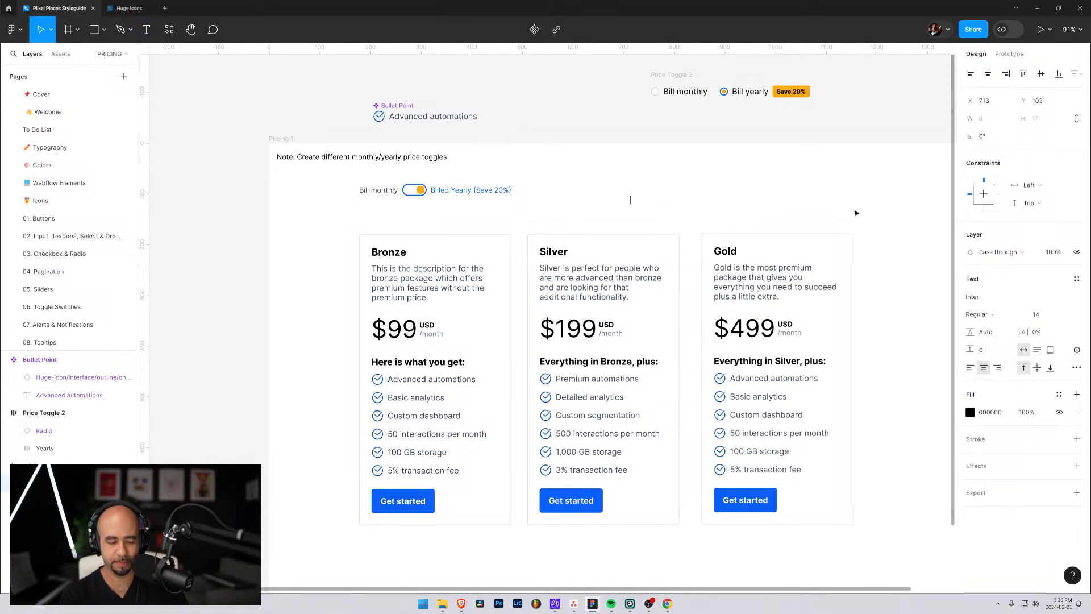
type("Bill monthly")
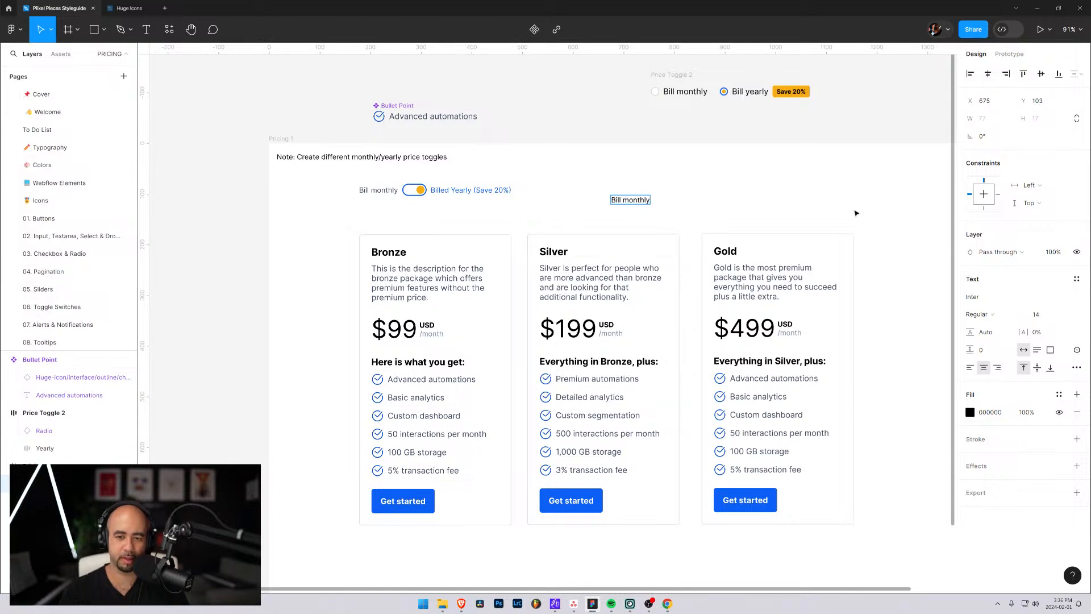
key("Escape")
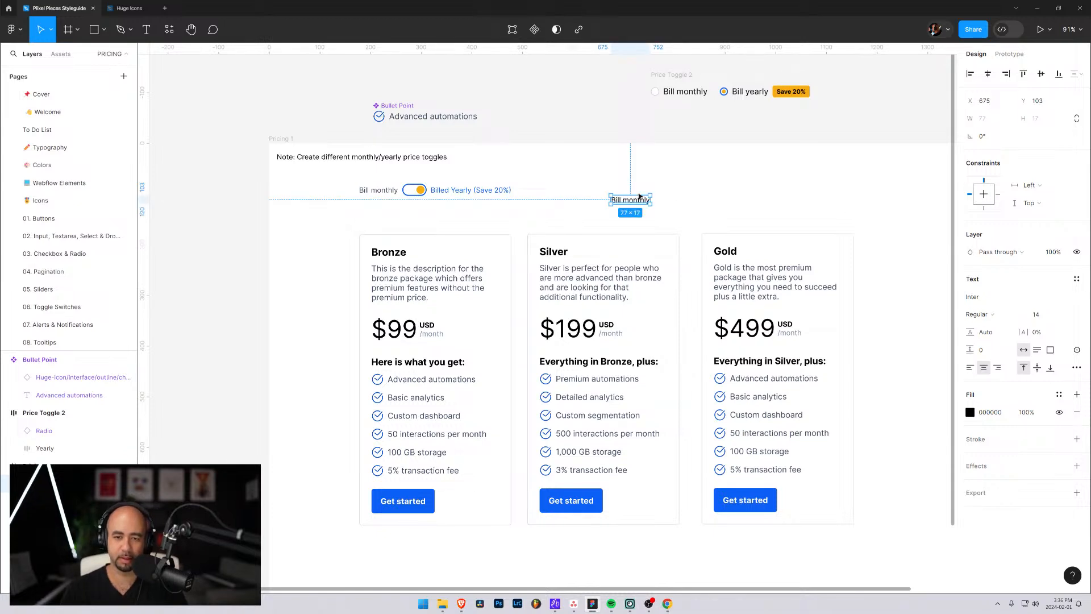
left_click_drag(640, 196, 647, 187)
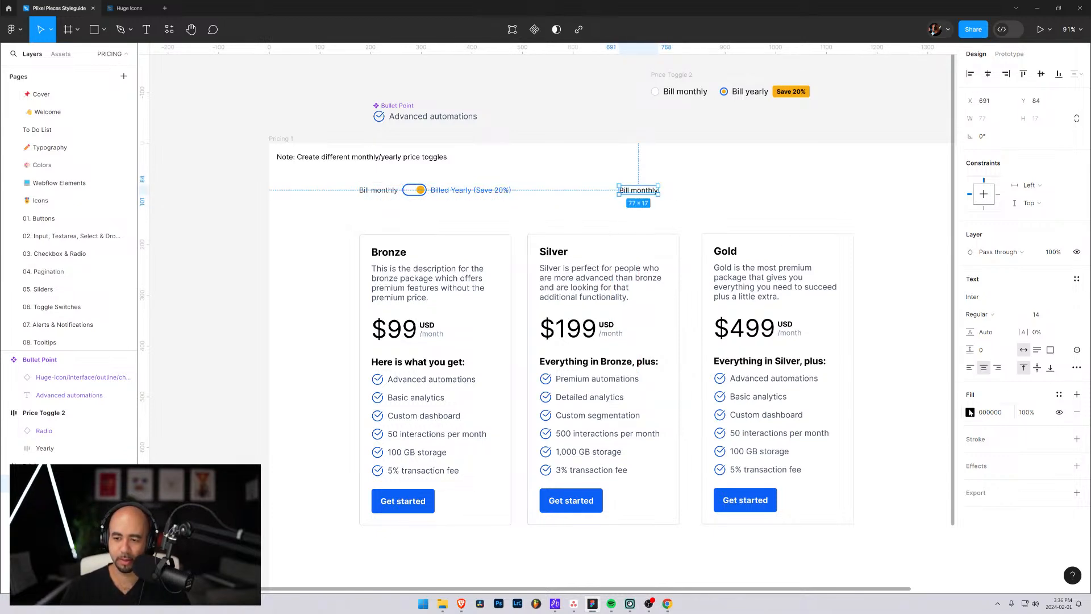
Apply the library color Black to the "Bill monthly" text above the Silver card and move it up to Y 76
left_click(971, 412)
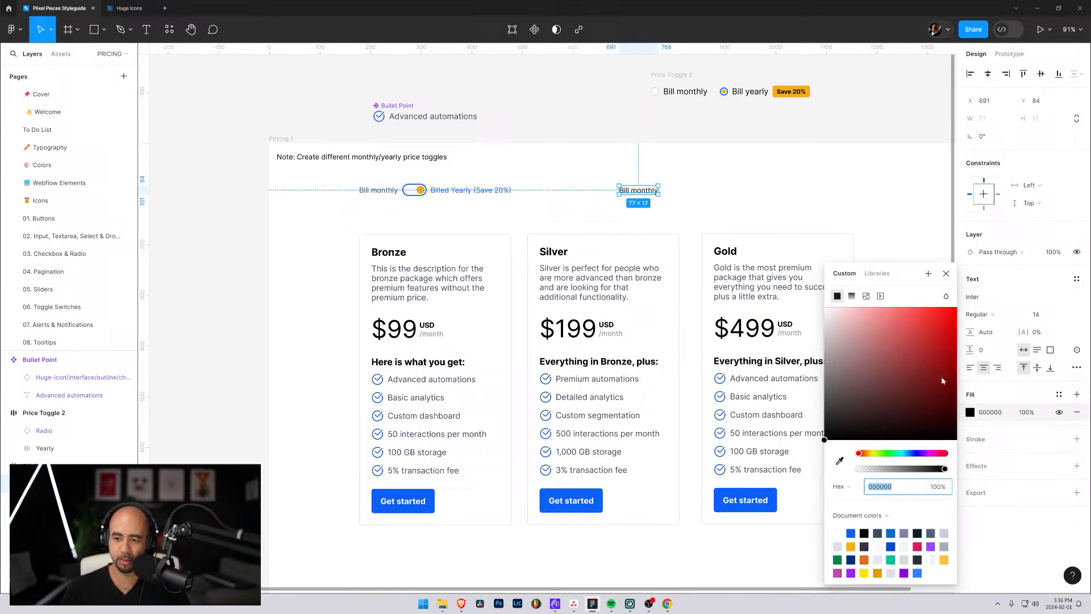
left_click(877, 274)
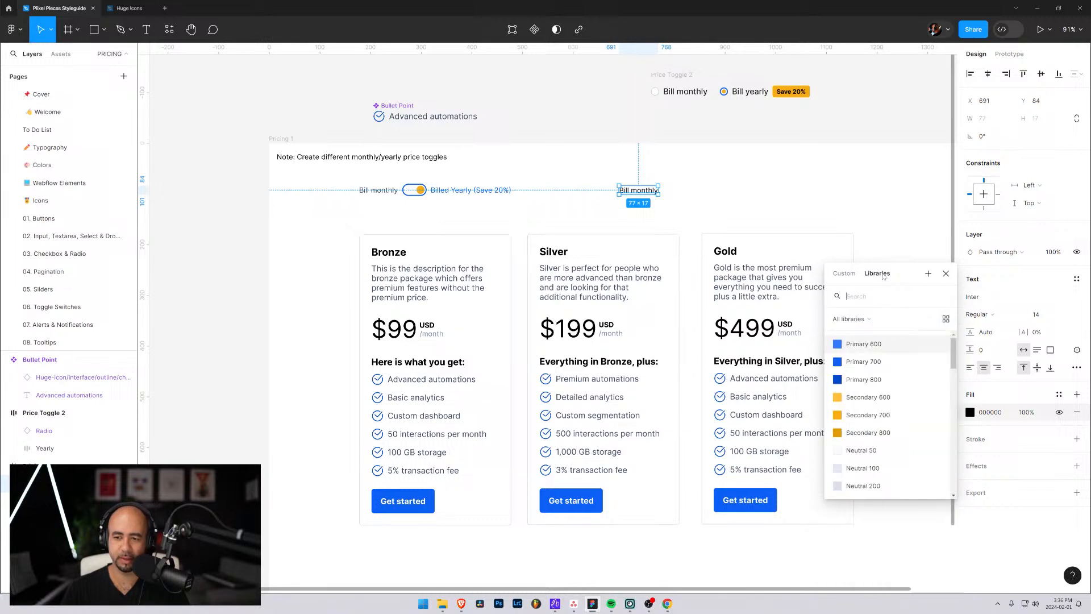
scroll(881, 432, "down", 5)
left_click(874, 420)
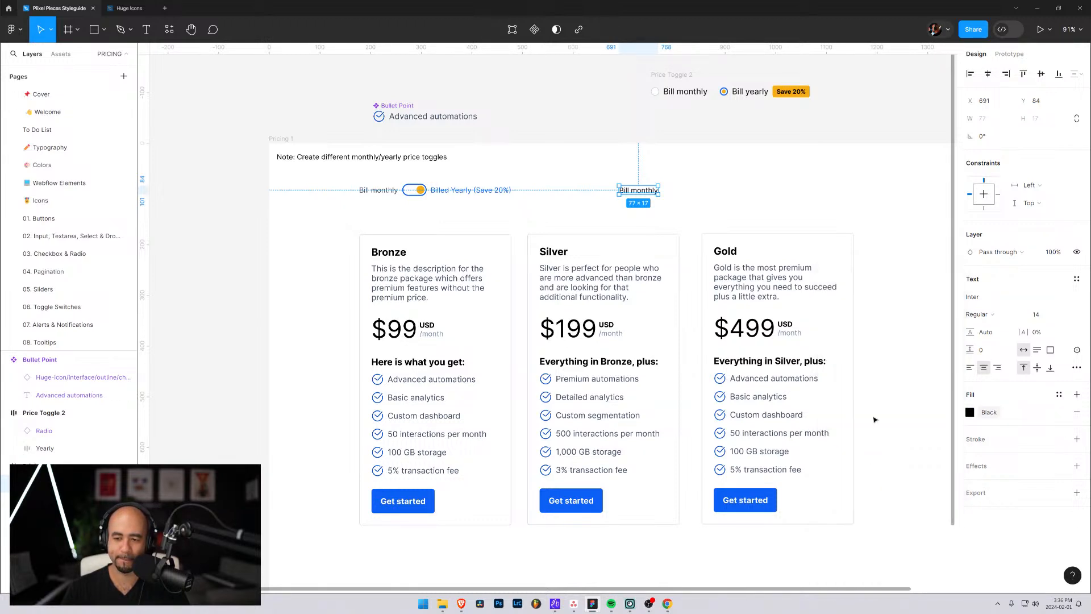
left_click_drag(654, 193, 655, 189)
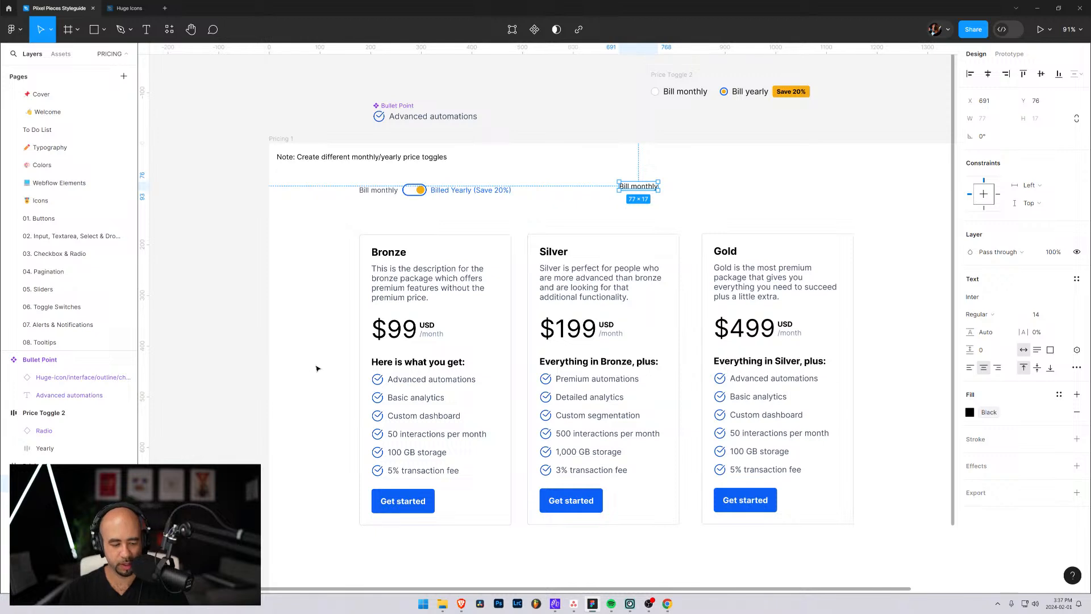
Wrap the "Bill monthly" text in an auto layout frame with horizontal and vertical padding of 12
key("shift+a")
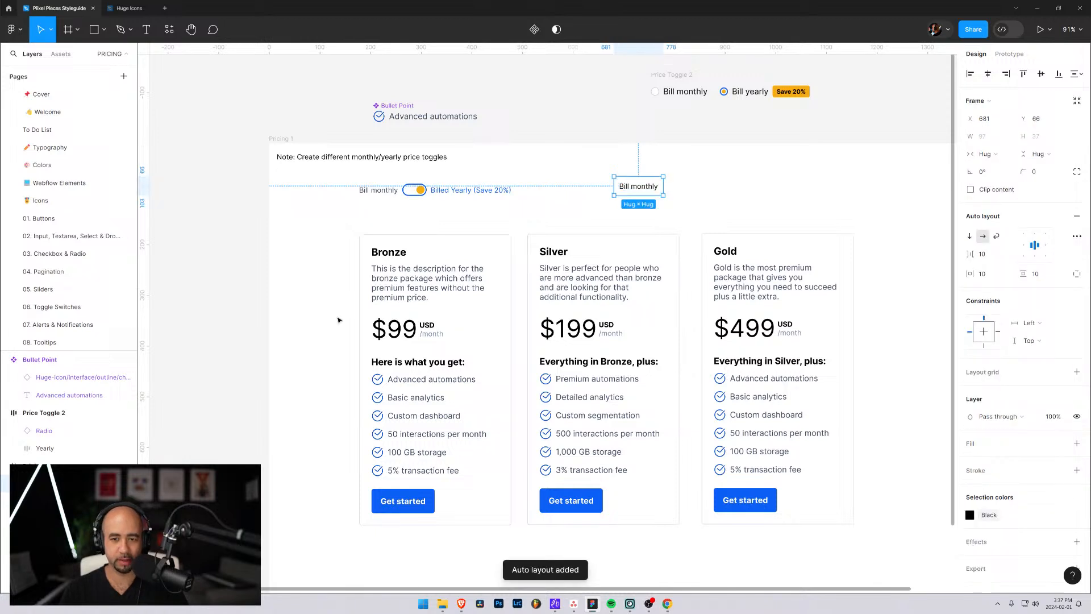
left_click(986, 279)
type("12")
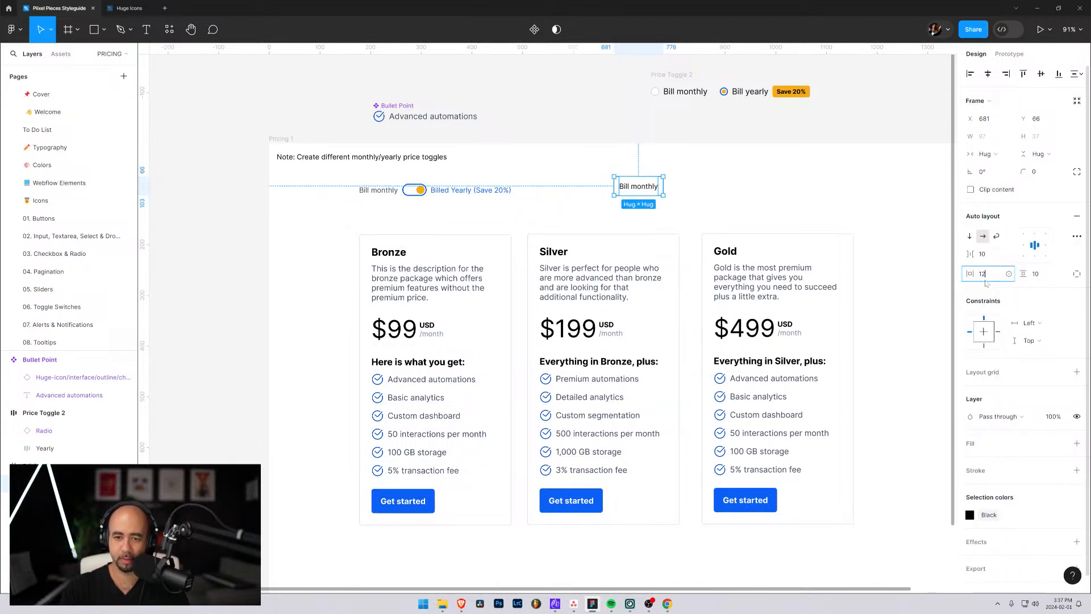
key("Tab")
type("12")
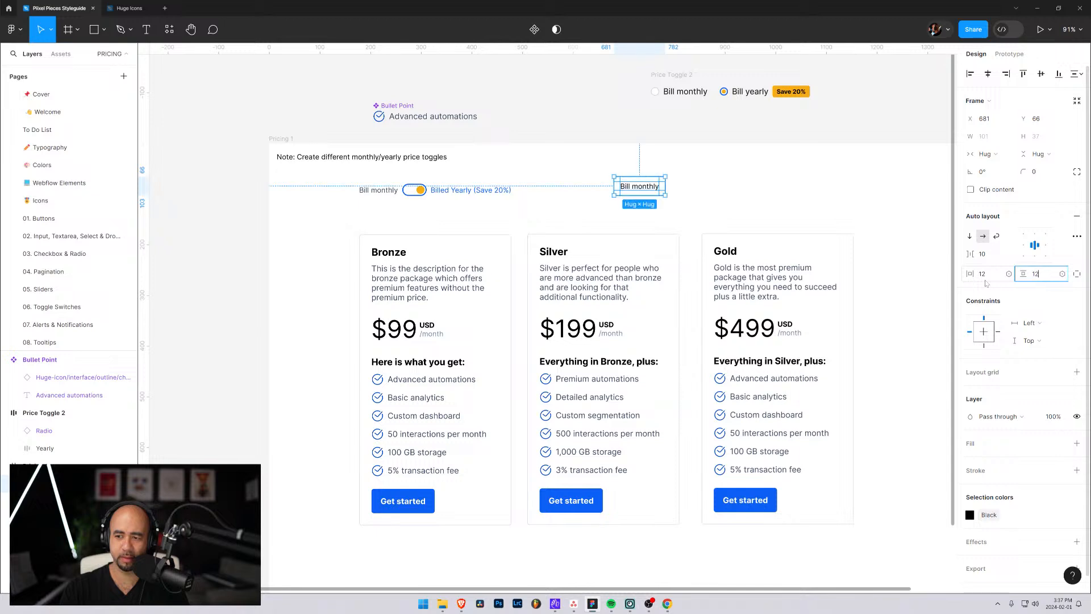
key("Tab")
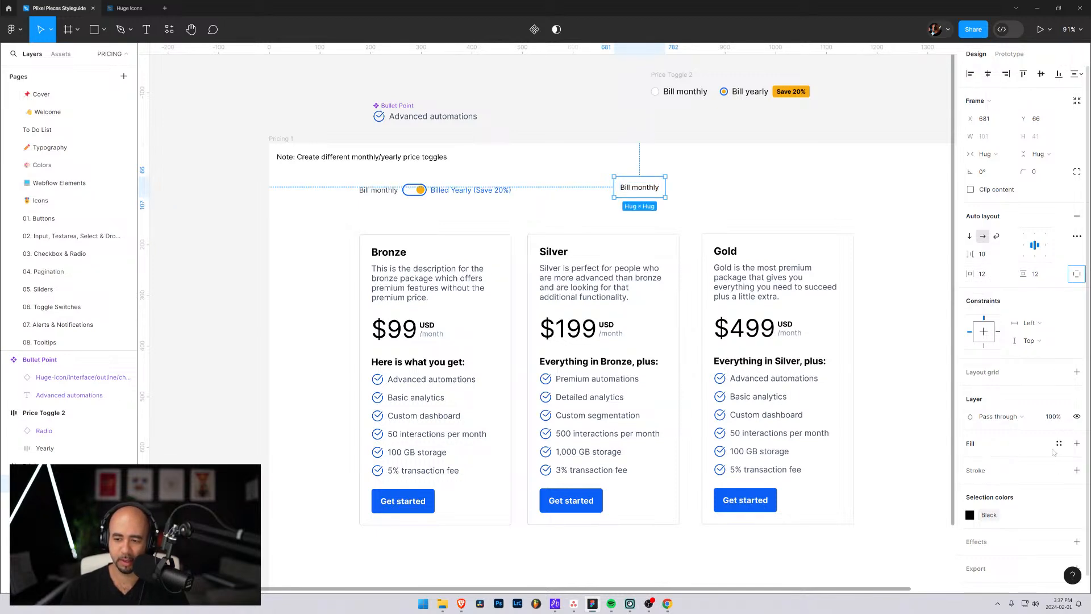
Add a fill to the "Bill monthly" frame using the library color Neutral 50
left_click(1076, 444)
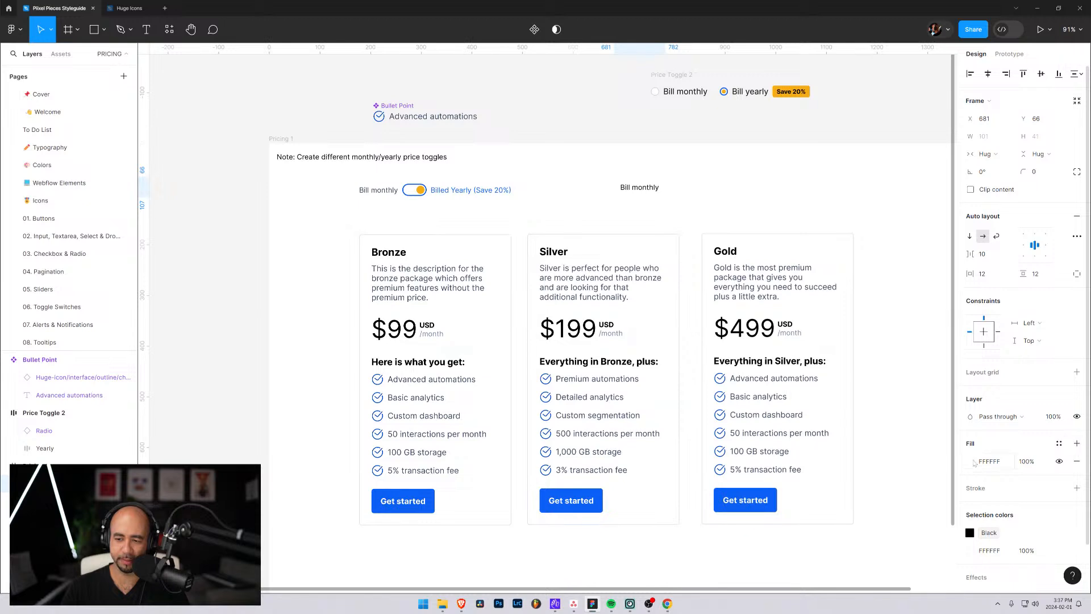
left_click(970, 461)
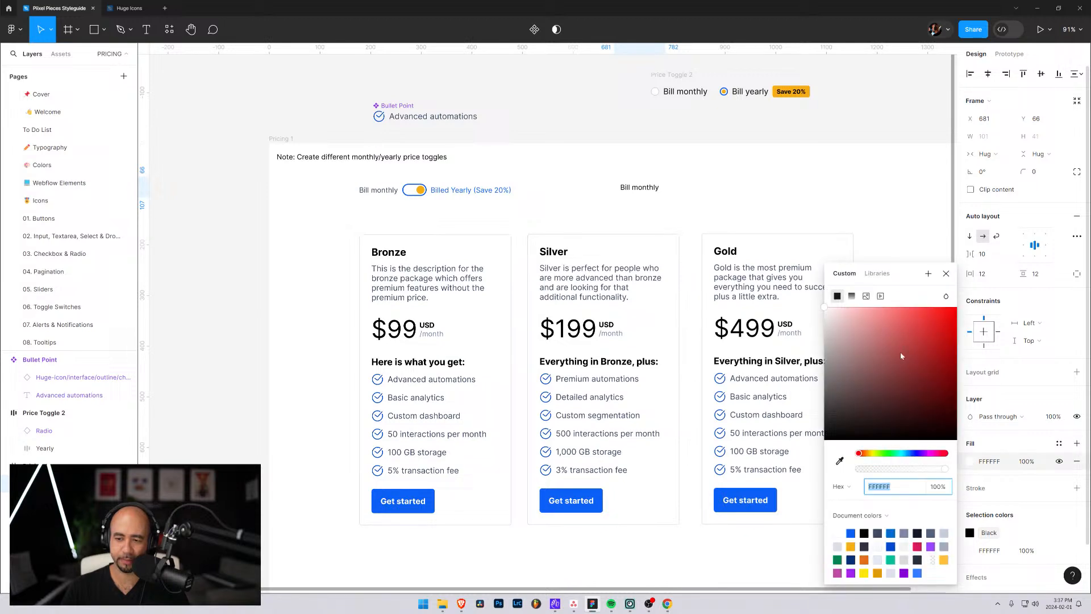
left_click(877, 273)
left_click(867, 450)
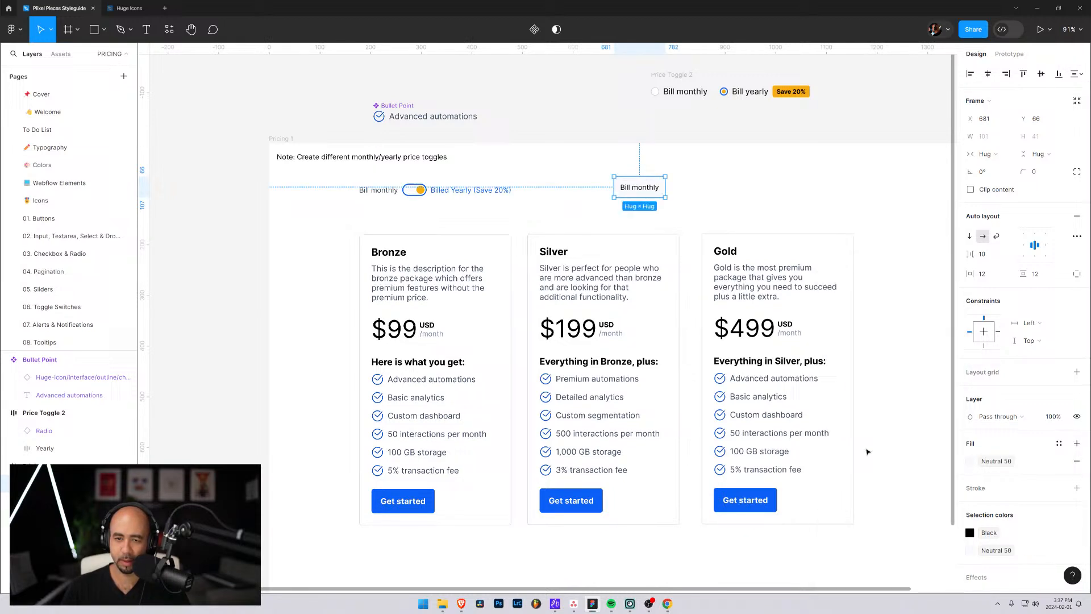
left_click(815, 205)
left_click(640, 187)
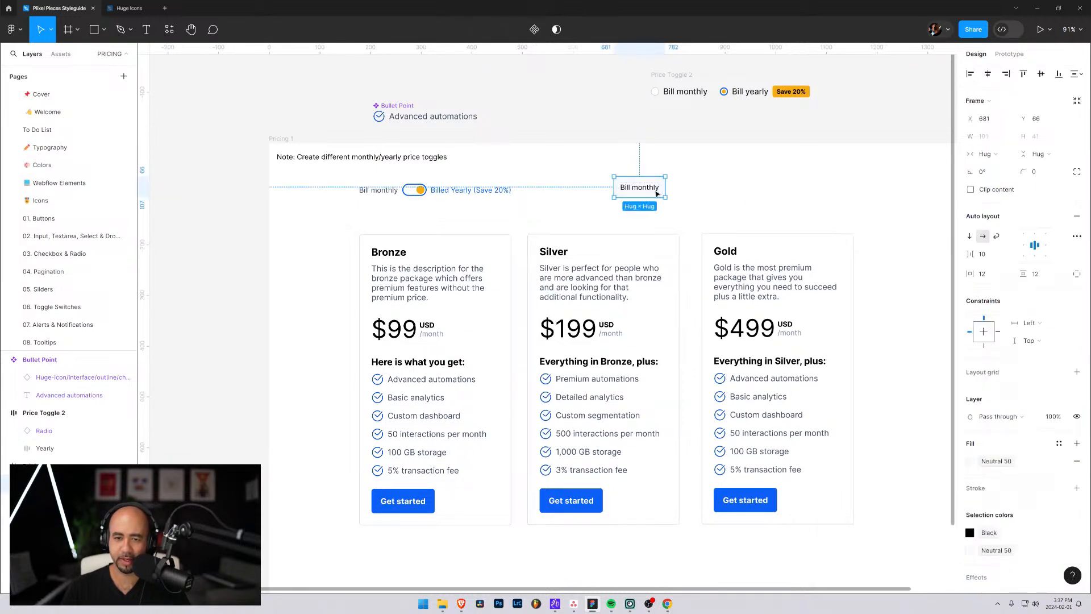
Set the corner radius of the "Bill monthly" frame to 40
left_click(1035, 175)
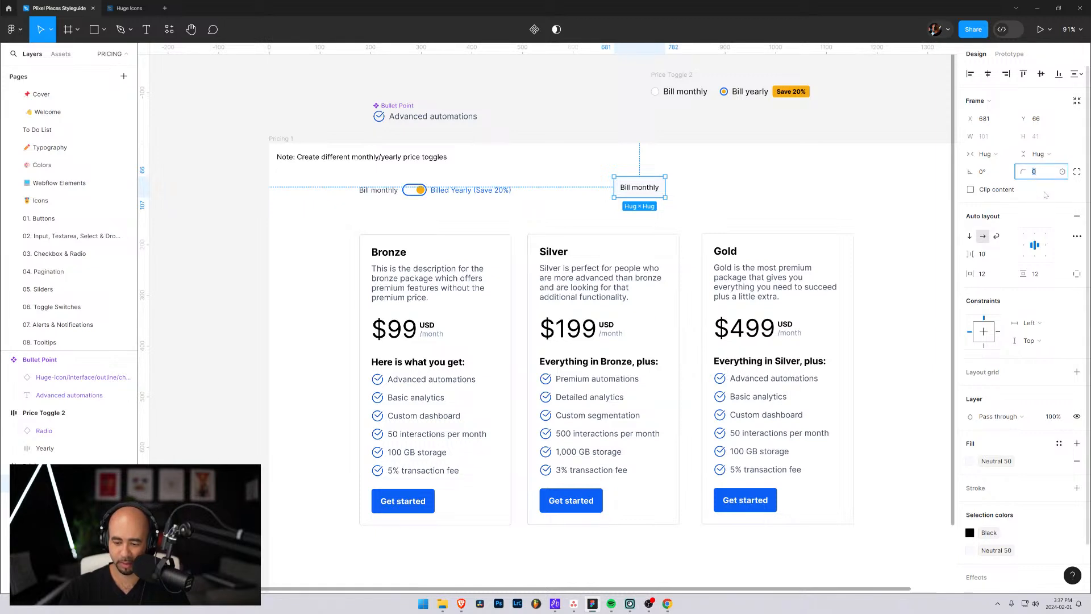
type("40")
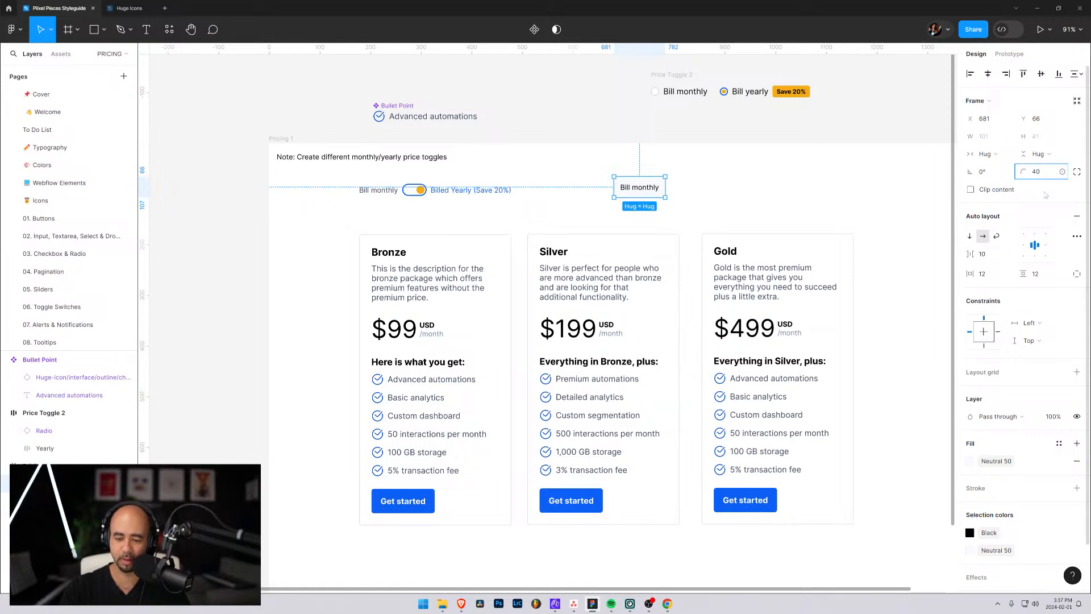
key("Return")
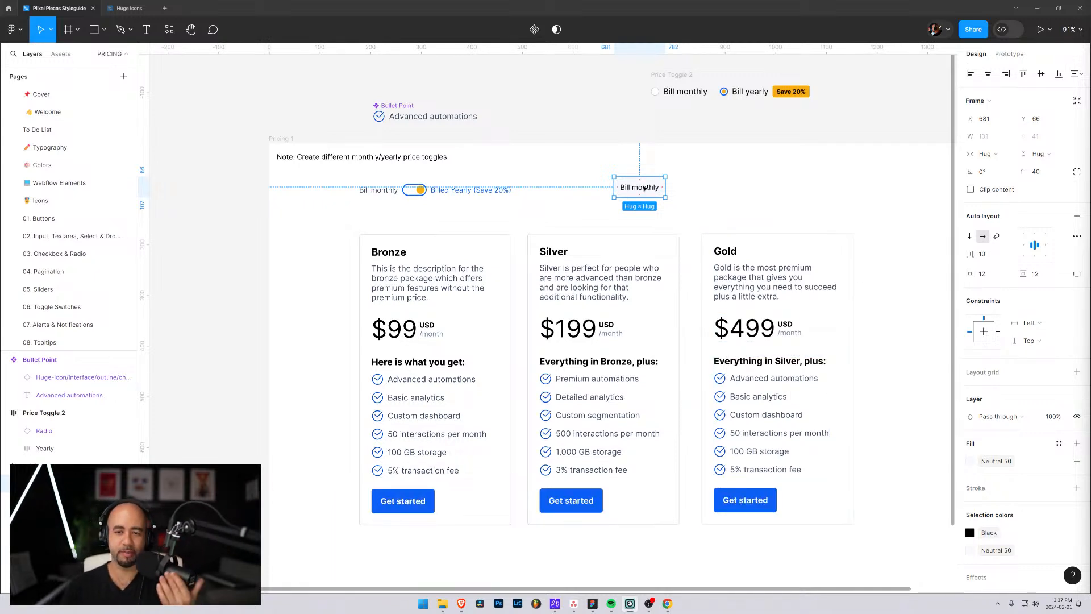
Change the "Bill monthly" pill's fill to Neutral 100 and place it at about X 753, Y 56
left_click_drag(649, 185, 691, 178)
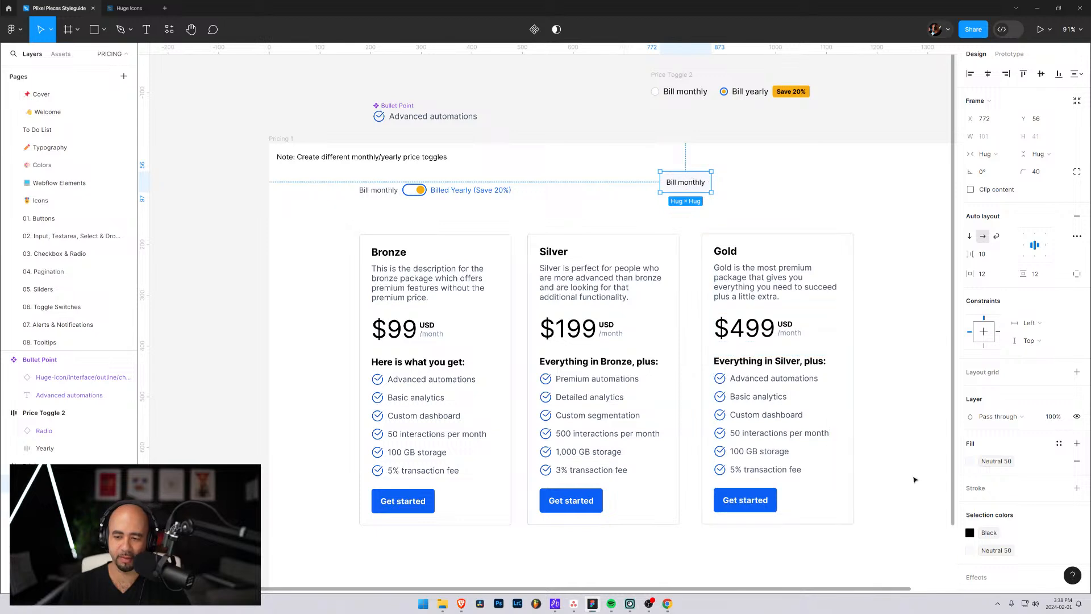
scroll(994, 463, "down", 1)
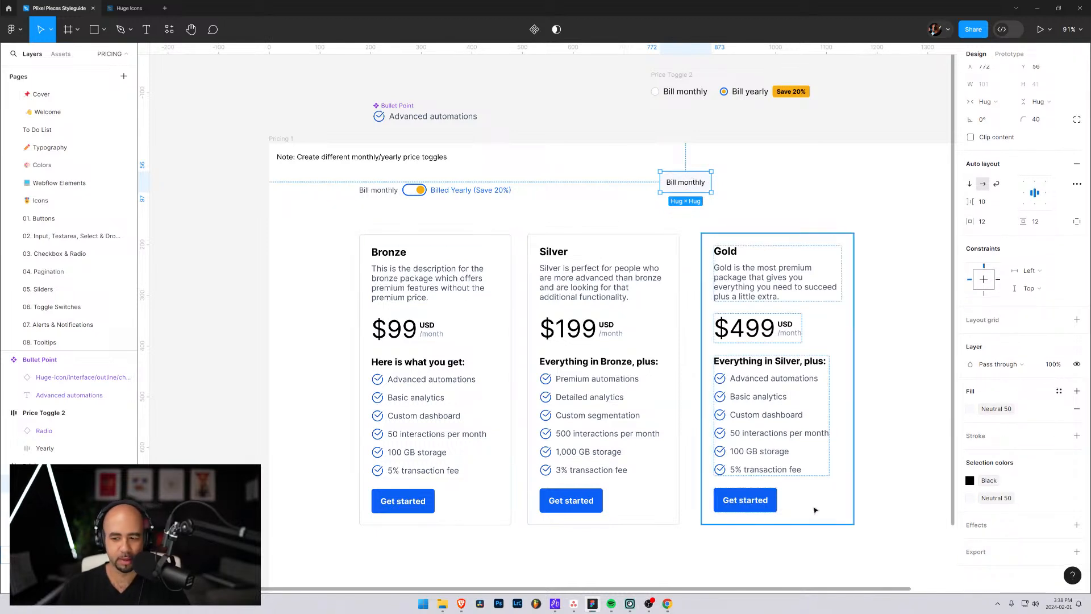
left_click(970, 499)
left_click(868, 535)
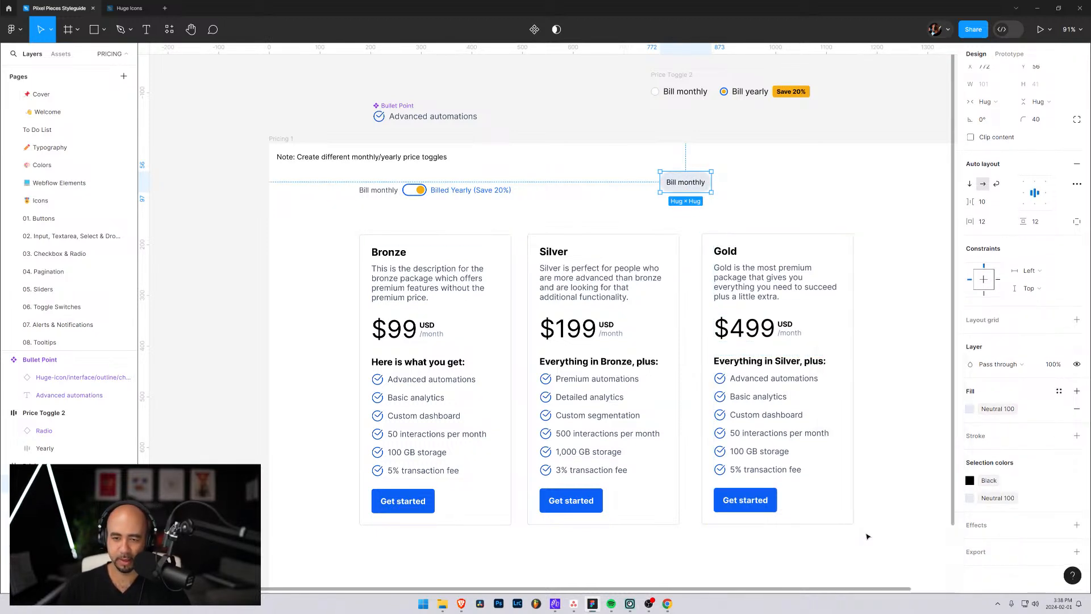
left_click_drag(686, 180, 677, 180)
Set the horizontal padding of the "Bill monthly" pill to 16
left_click(1037, 223)
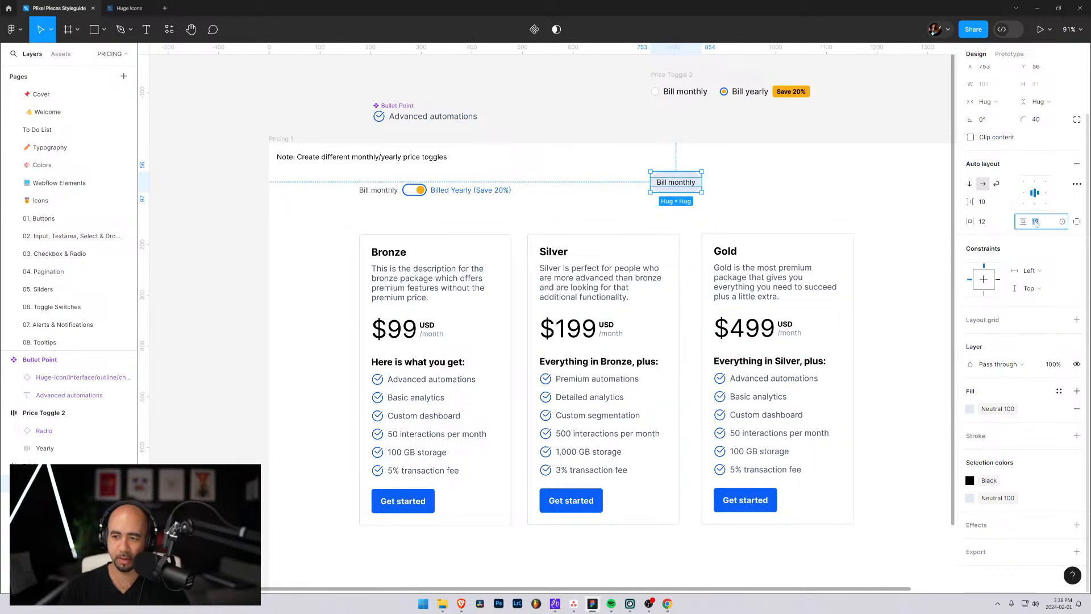
left_click(984, 222)
type("16")
key("Return")
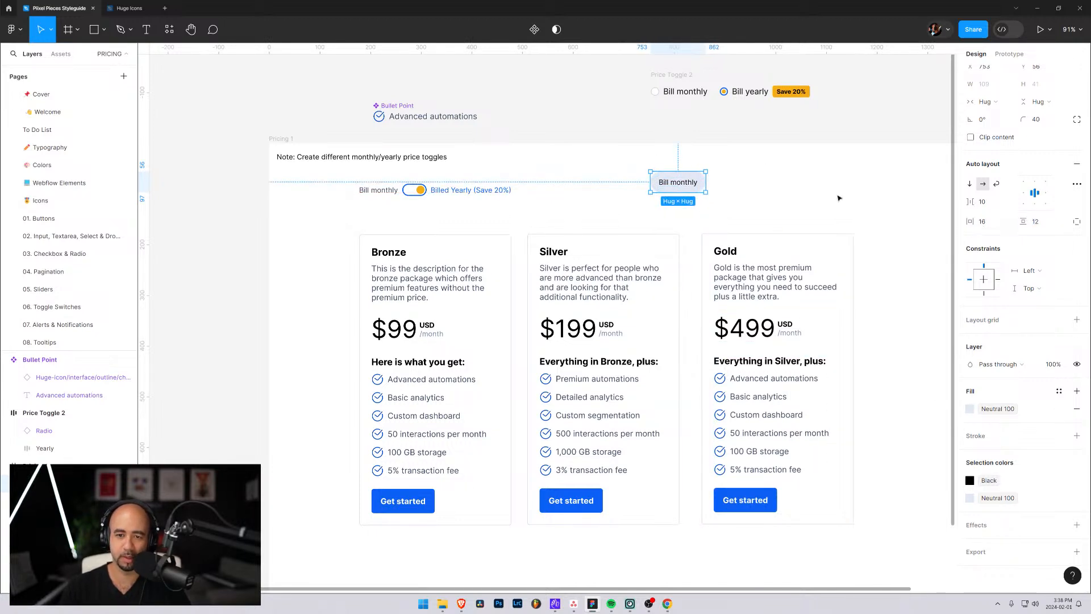
left_click(587, 157)
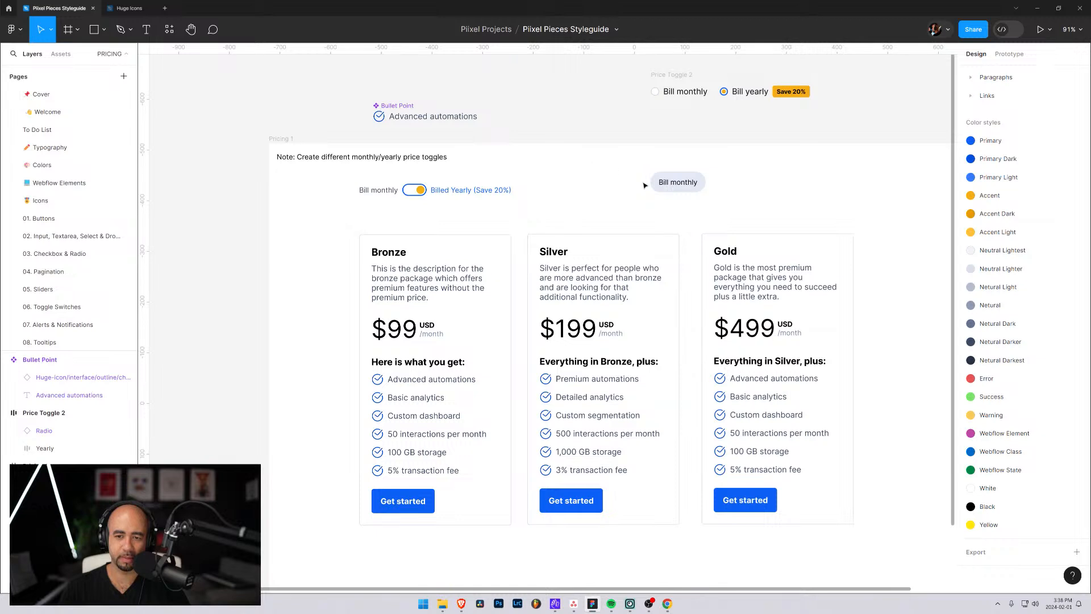
left_click(659, 180)
scroll(1007, 226, "up", 2)
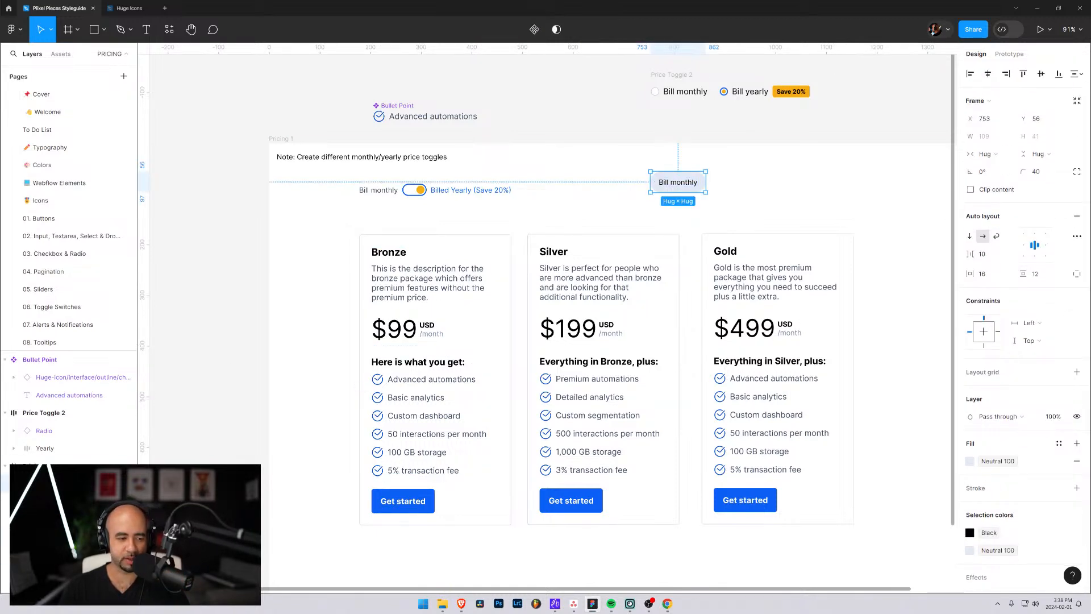
left_click(394, 159)
left_click(678, 182)
key("Return")
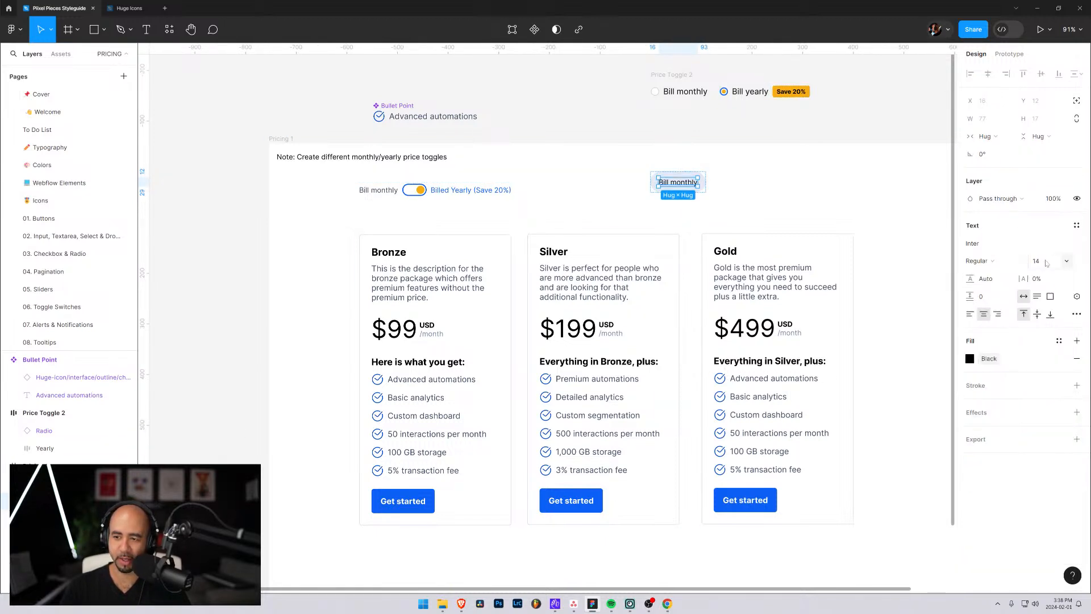
Duplicate the "Bill monthly" pill beside it at about X 850, Y 56, and change the copy's text to "Bill yearly (save 20%)"
left_click(649, 182)
left_click_drag(655, 181, 790, 188)
double_click(754, 186)
double_click(754, 186)
type("yearly")
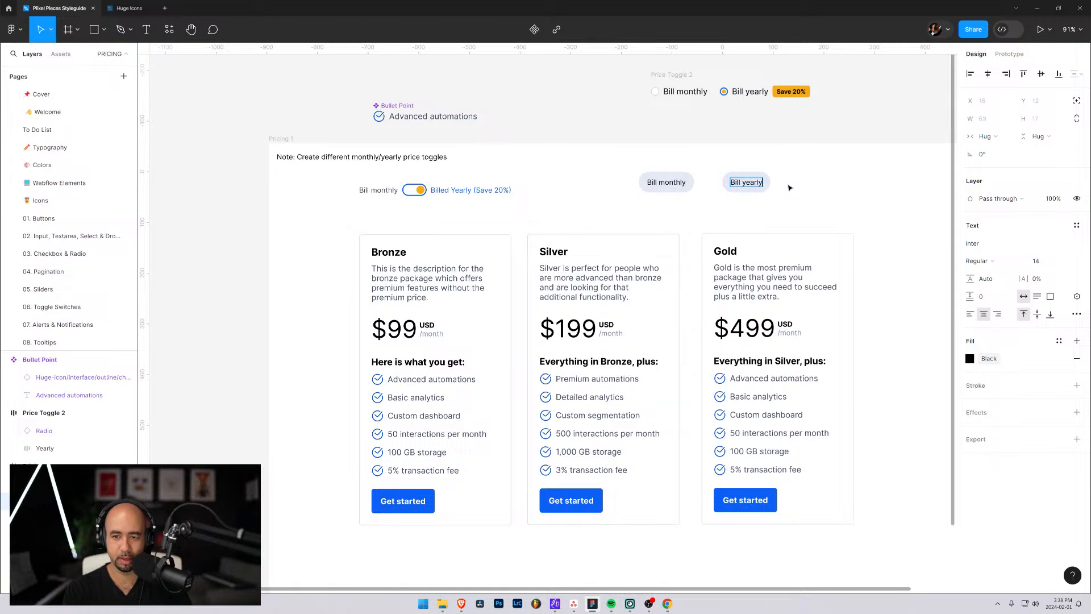
type(" (save 20%)")
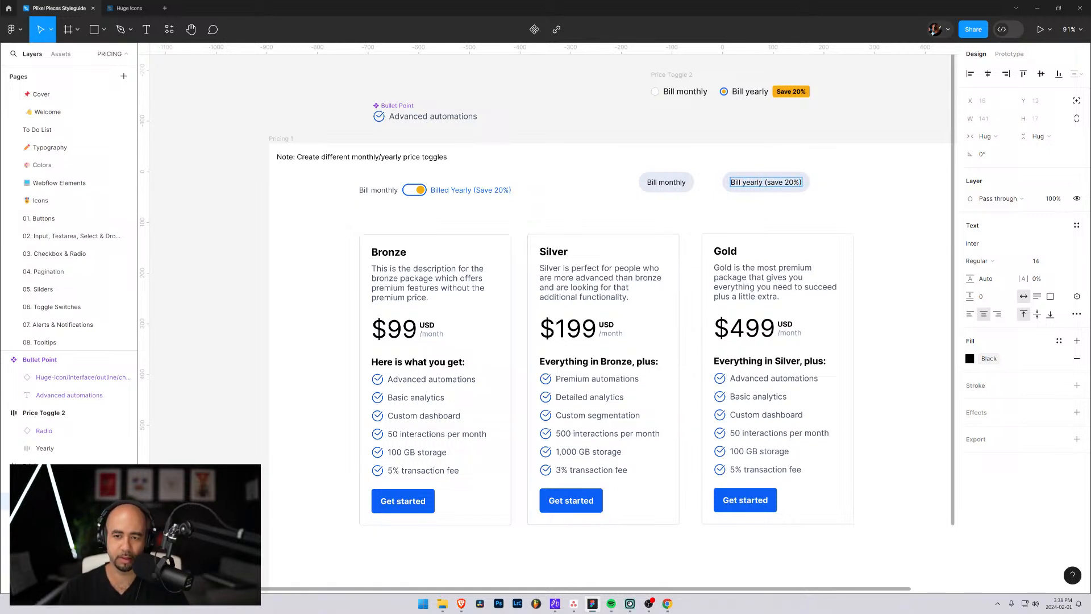
key("Escape")
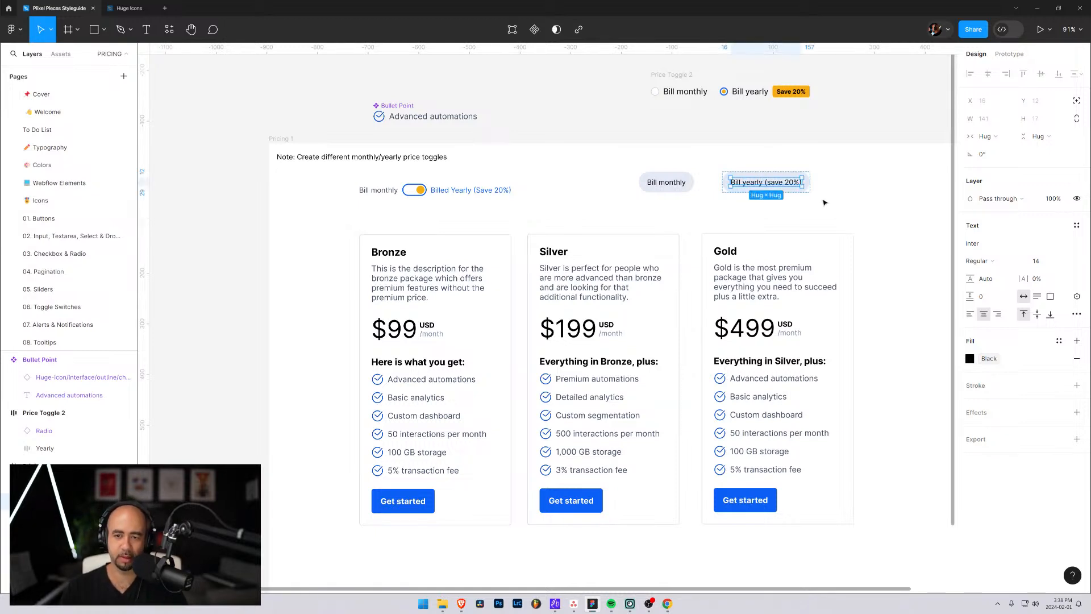
key("Escape")
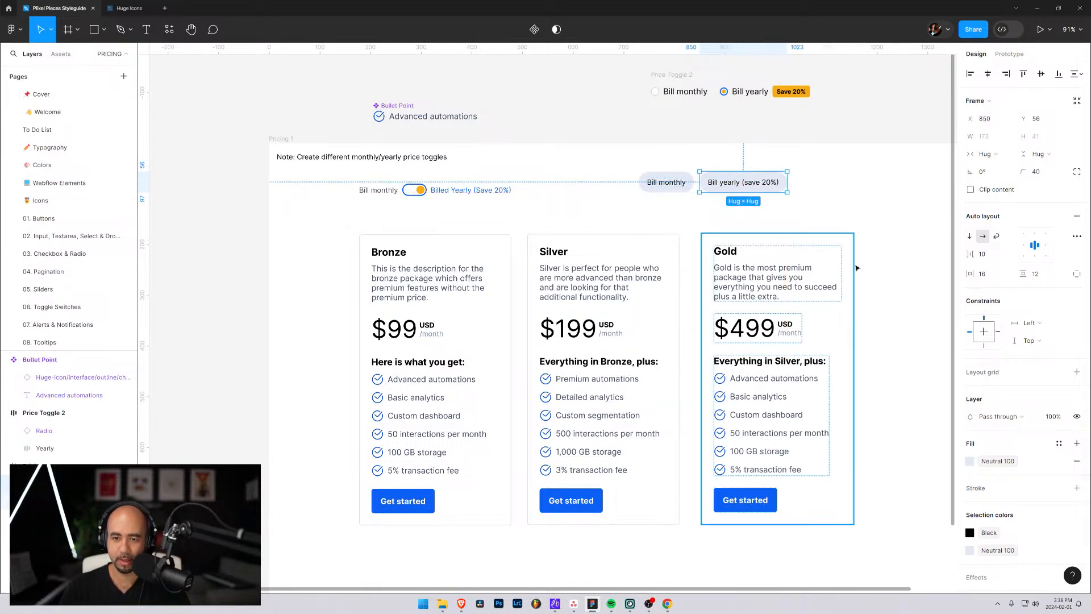
Recolor the "Bill yearly (save 20%)" pill with a Primary 700 fill and White text from the library
left_click(971, 551)
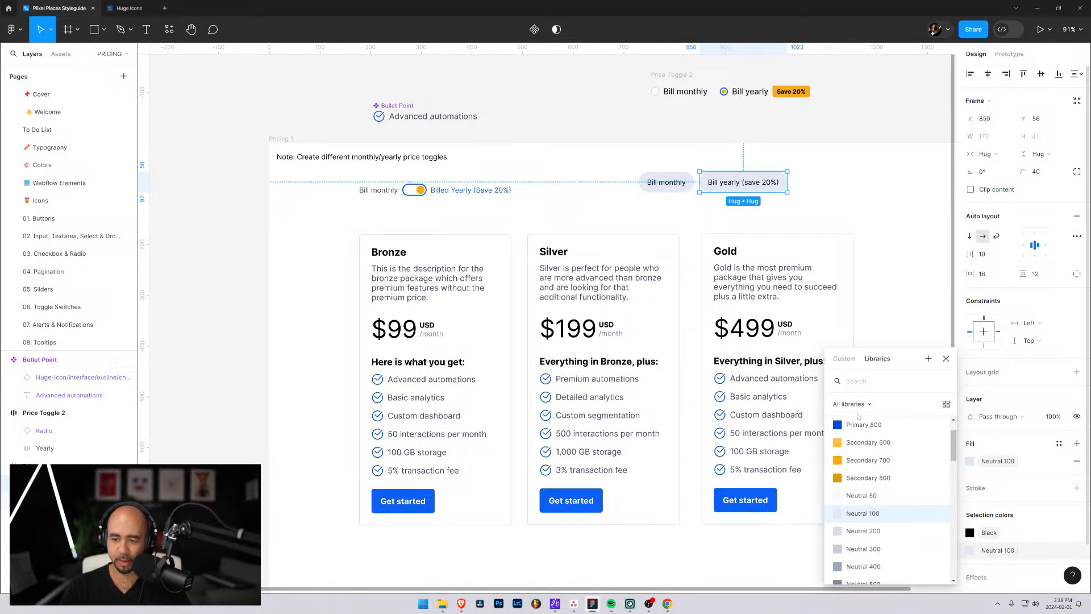
scroll(867, 448, "up", 2)
left_click(867, 447)
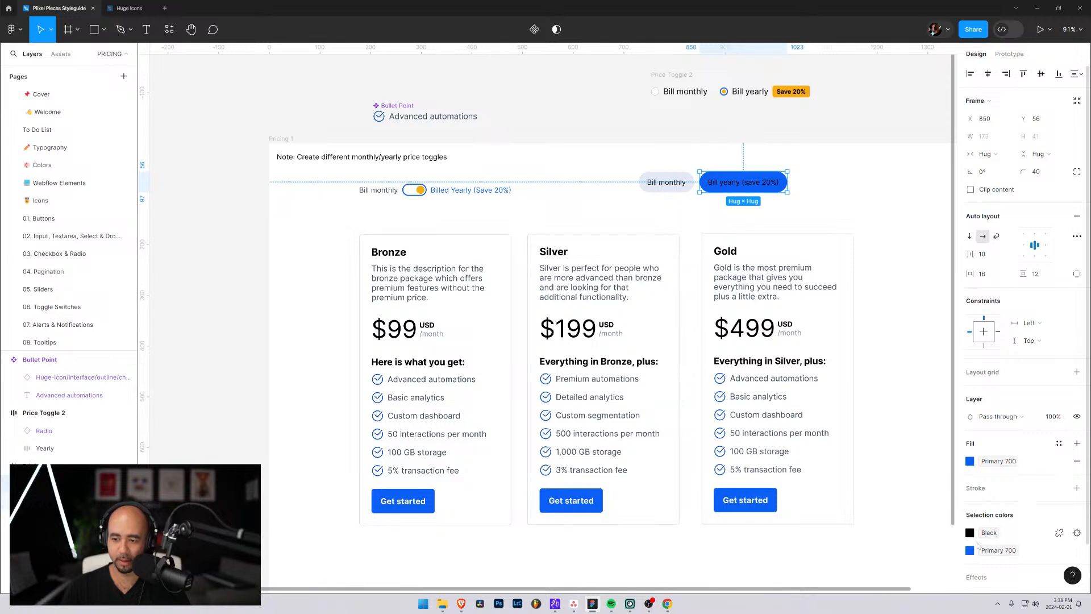
left_click(970, 533)
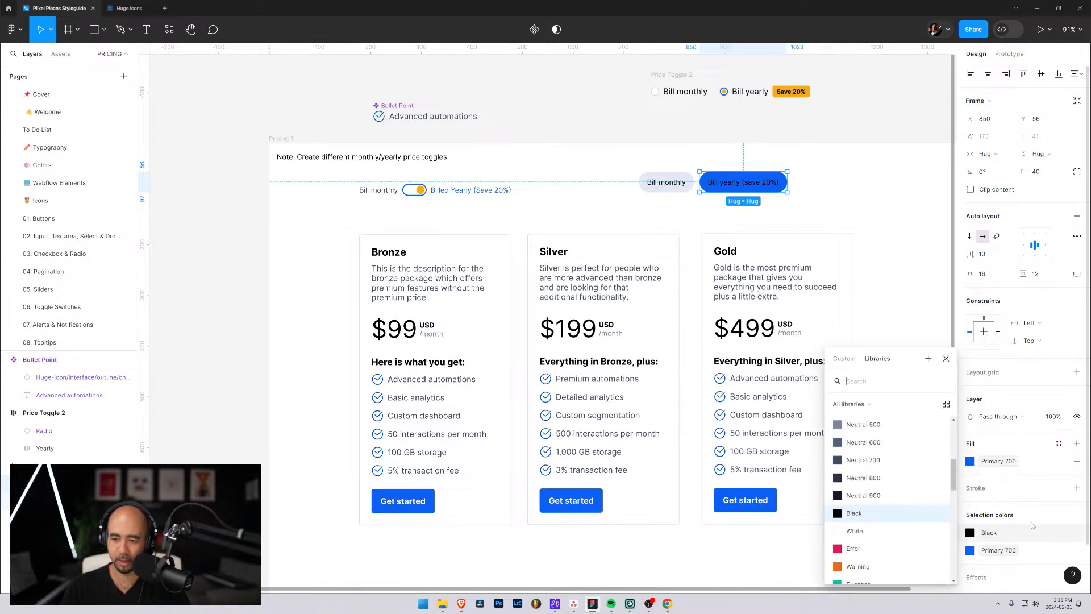
scroll(869, 440, "up", 3)
scroll(868, 440, "up", 2)
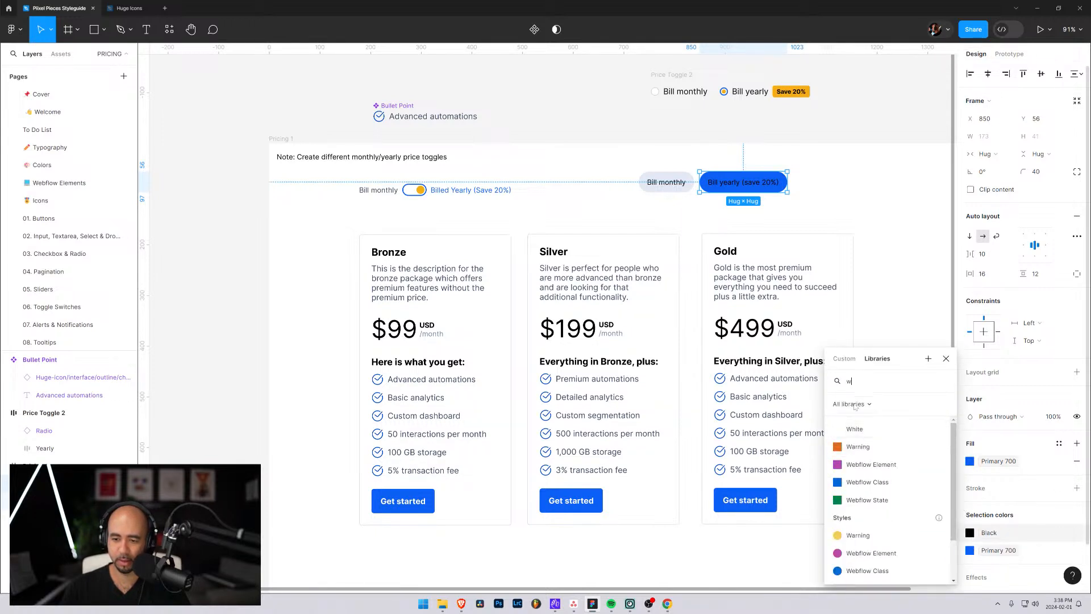
left_click(861, 429)
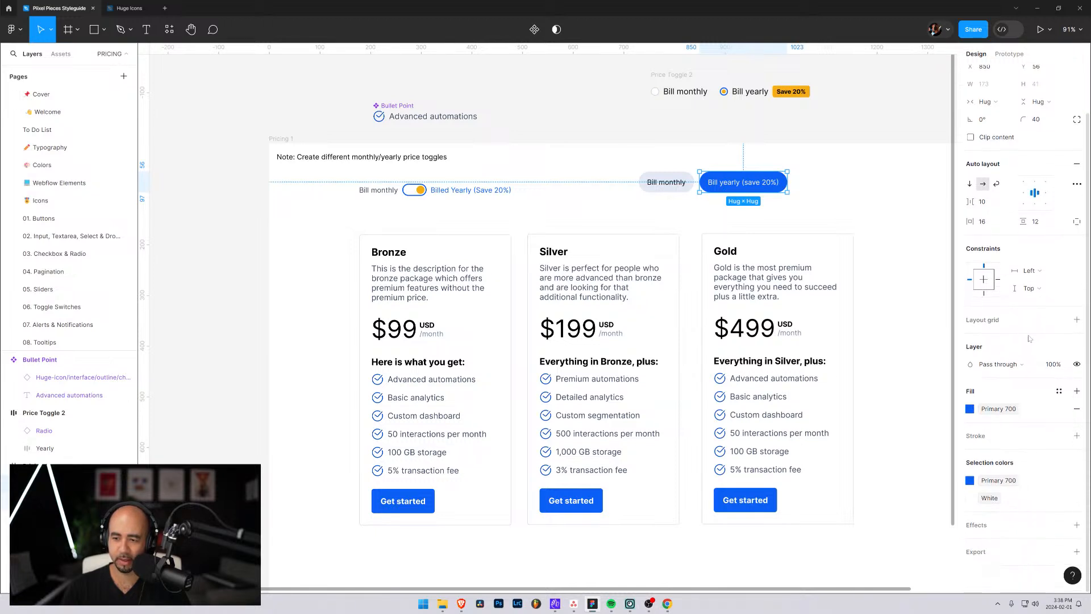
scroll(1014, 407, "down", 2)
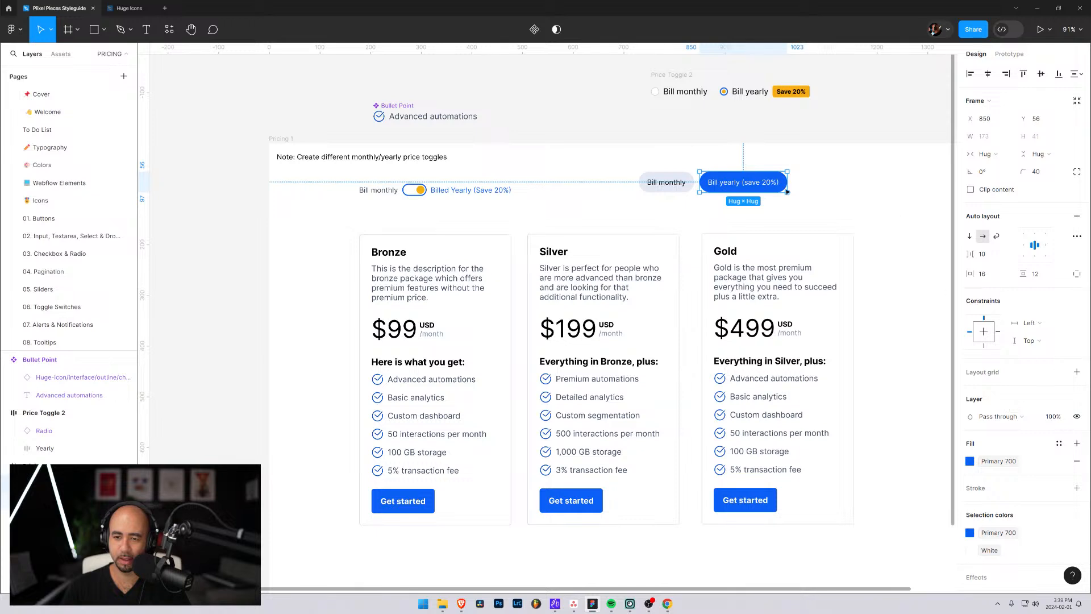
Set the font weight of the "Bill yearly (save 20%)" pill's text to Bold
double_click(763, 184)
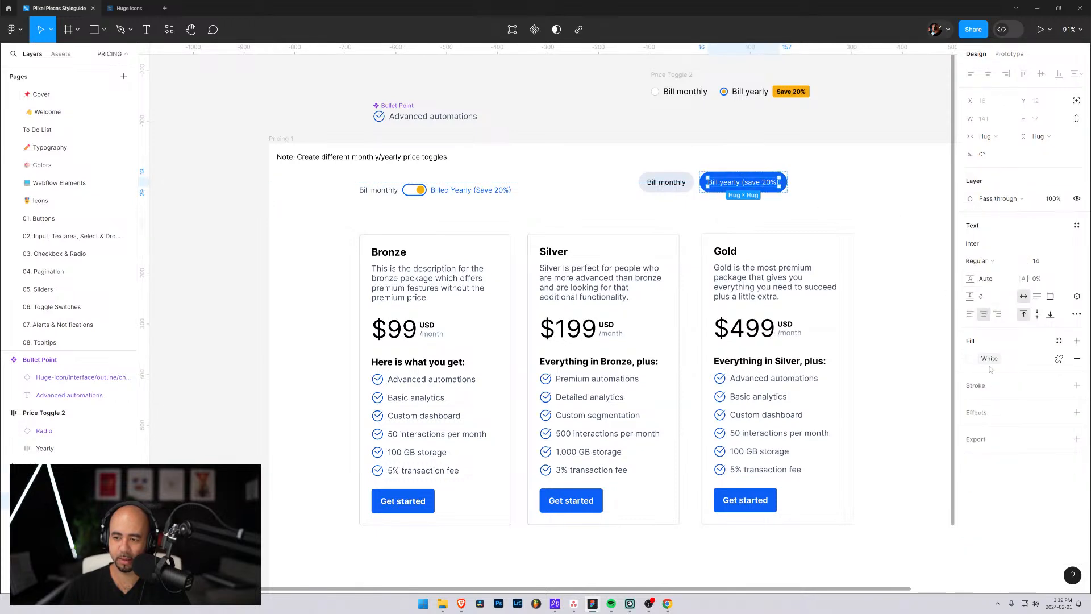
left_click(1018, 271)
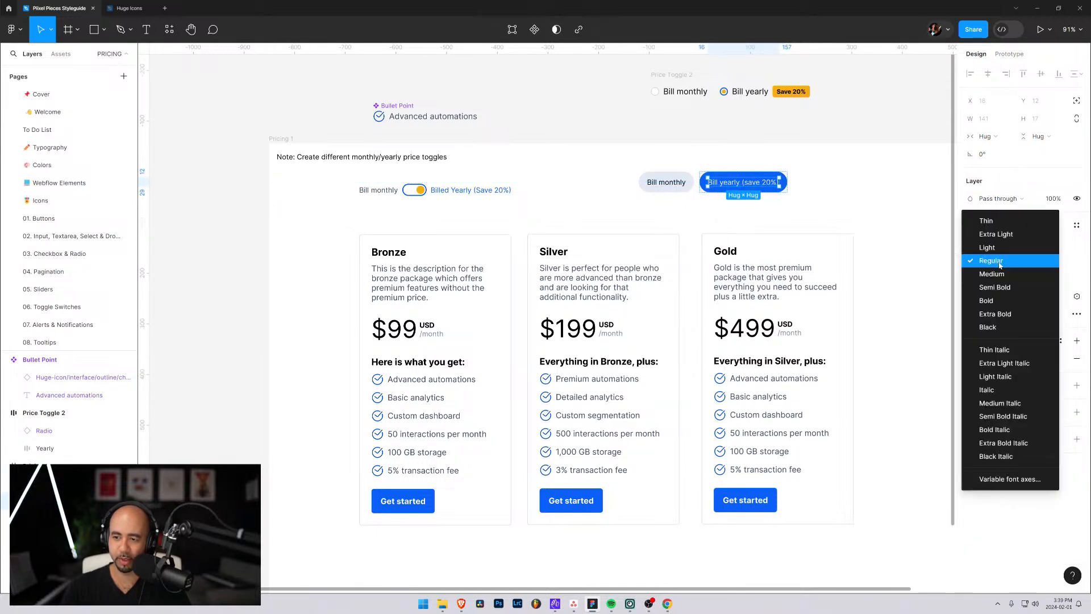
left_click(992, 298)
left_click(885, 195)
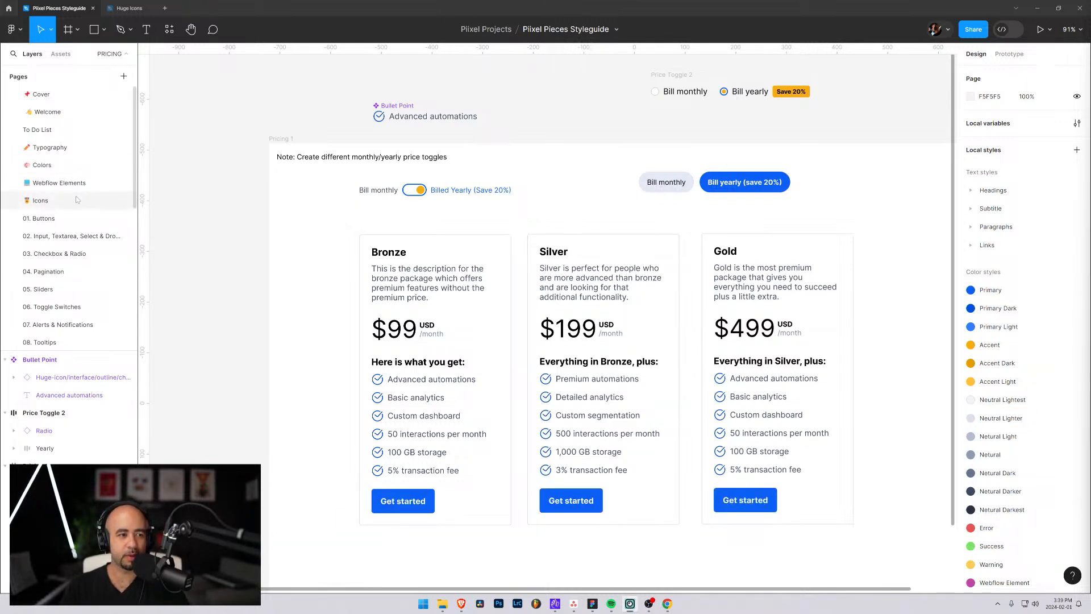
Review the styleguide's component pages for inputs, checkboxes and radios, and the accordion
left_click(46, 237)
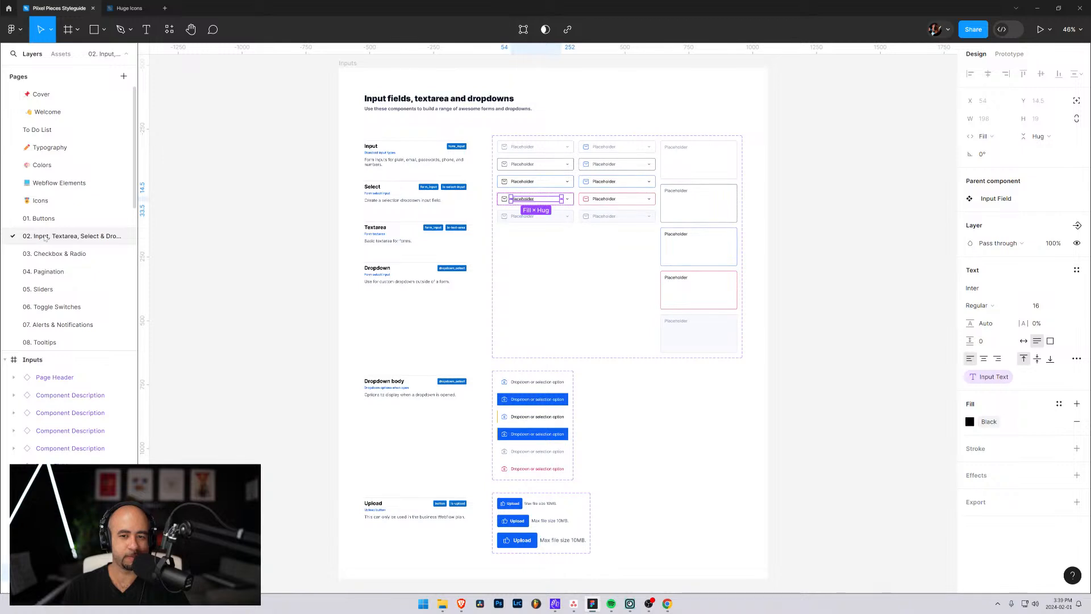
left_click(54, 254)
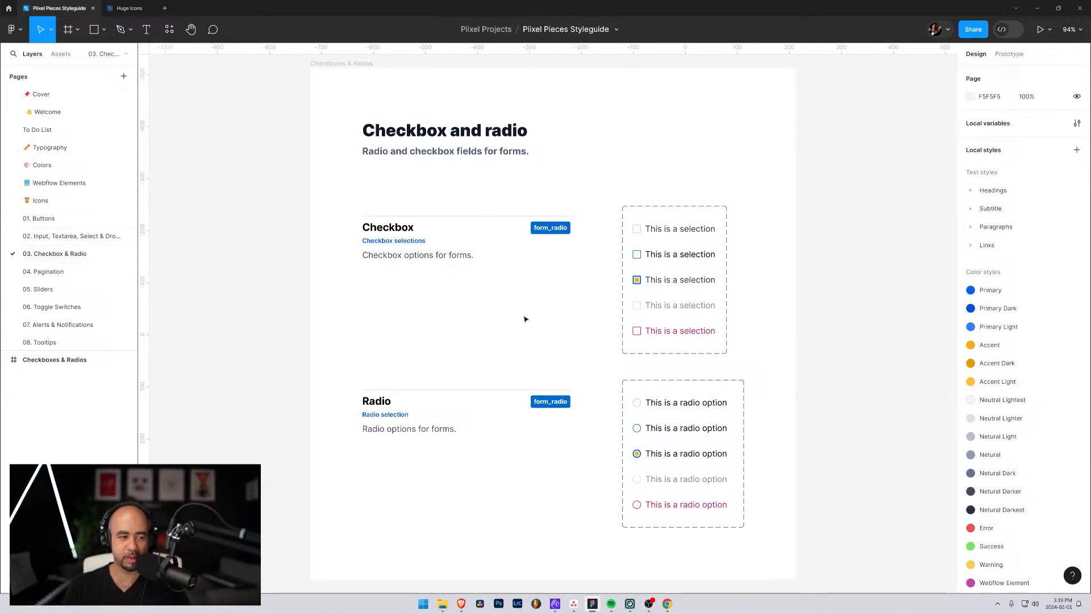
scroll(670, 369, "down", 3)
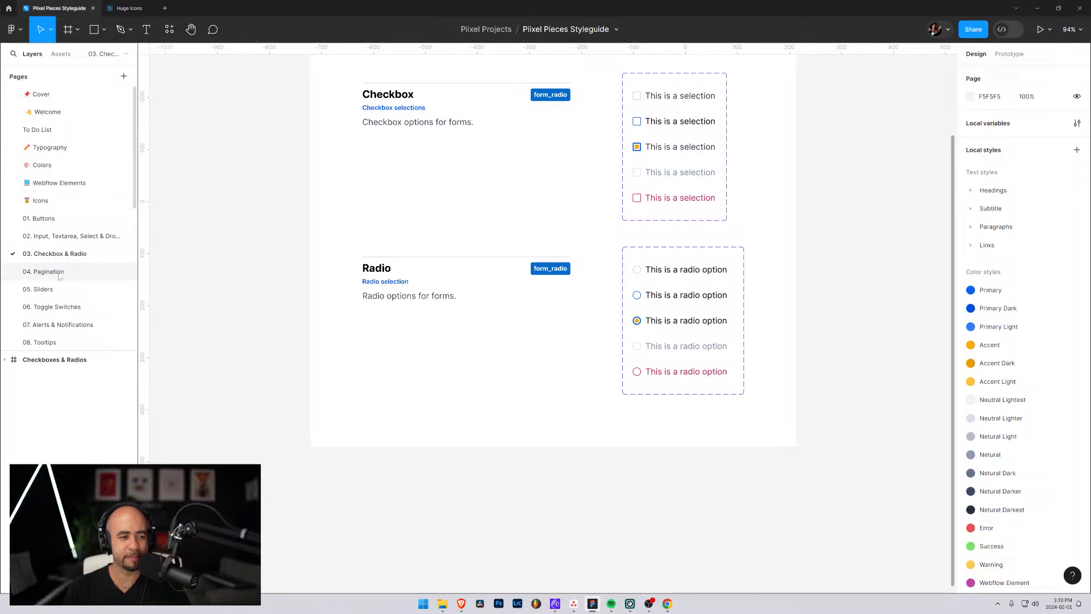
scroll(61, 276, "down", 3)
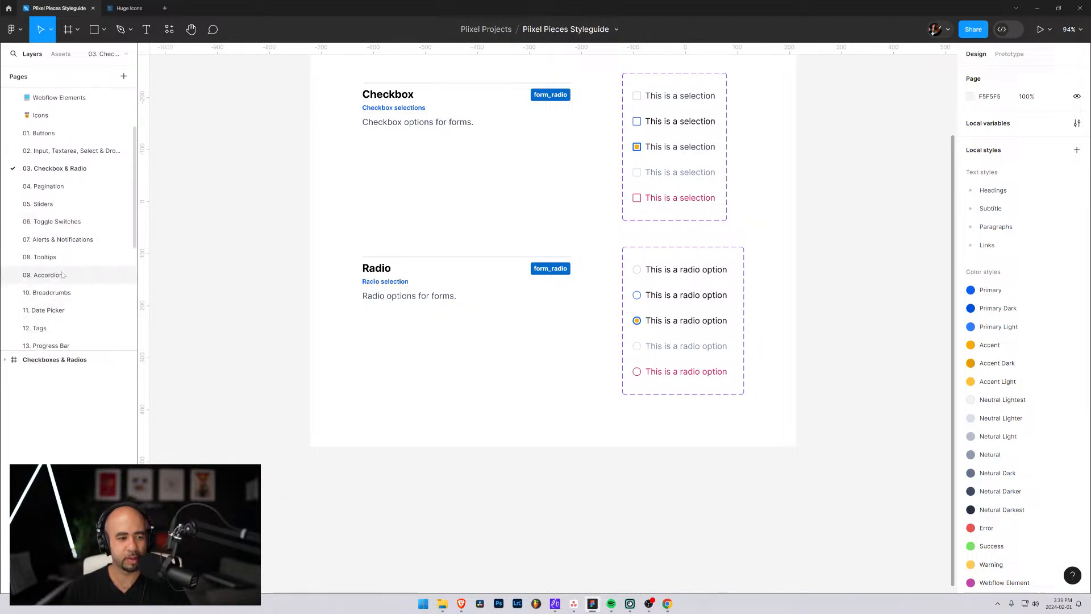
left_click(56, 276)
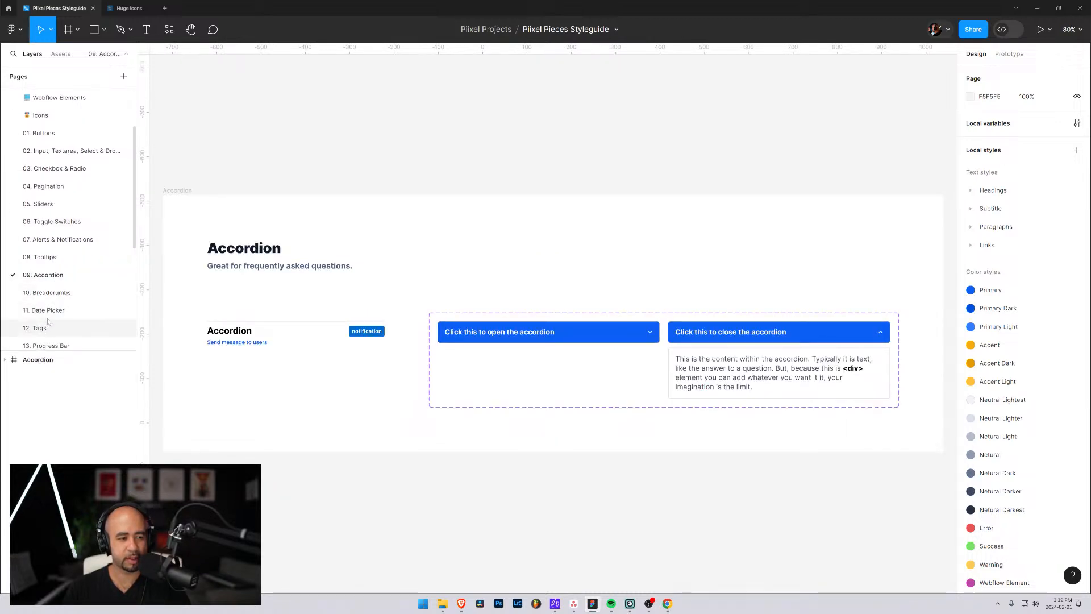
scroll(48, 323, "down", 3)
scroll(51, 277, "up", 6)
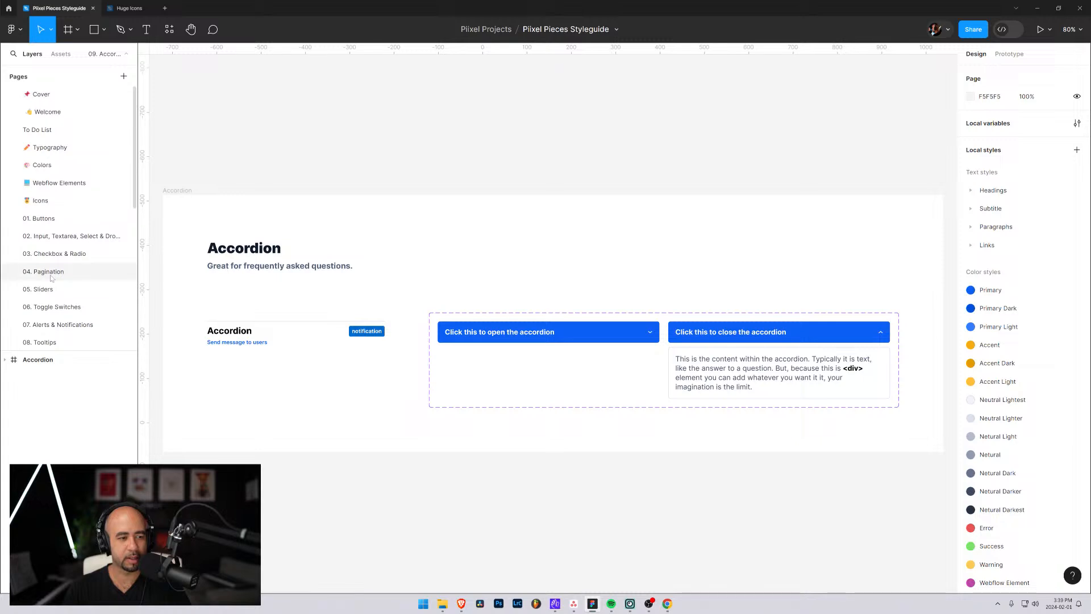
Examine the Toggle component set on the Toggle Switches page, including its circle-shaped hover variant, and collapse its layers
scroll(54, 270, "down", 3)
left_click(54, 222)
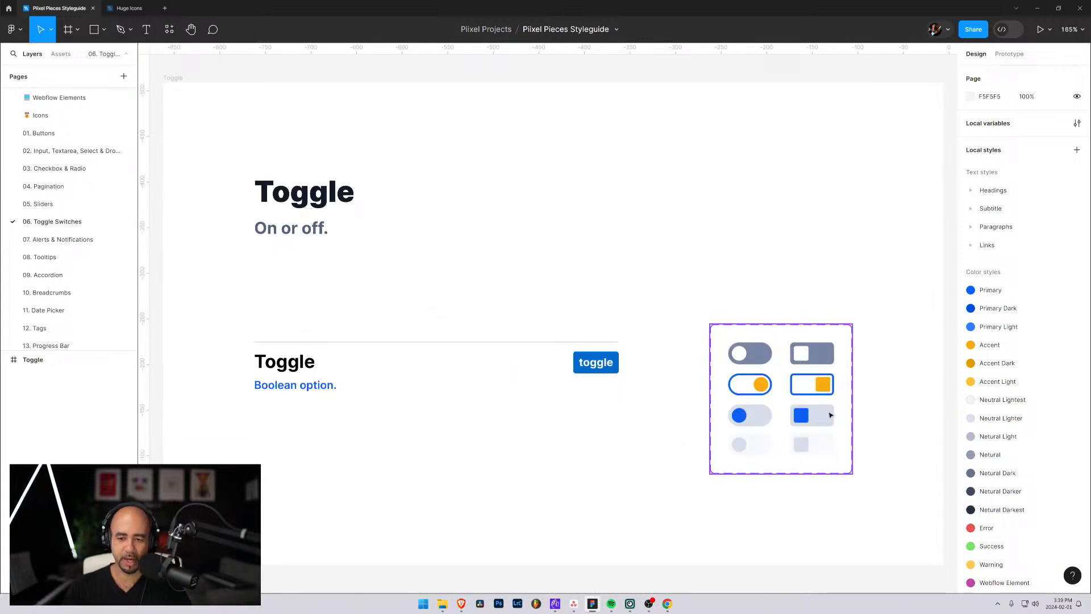
left_click(749, 359)
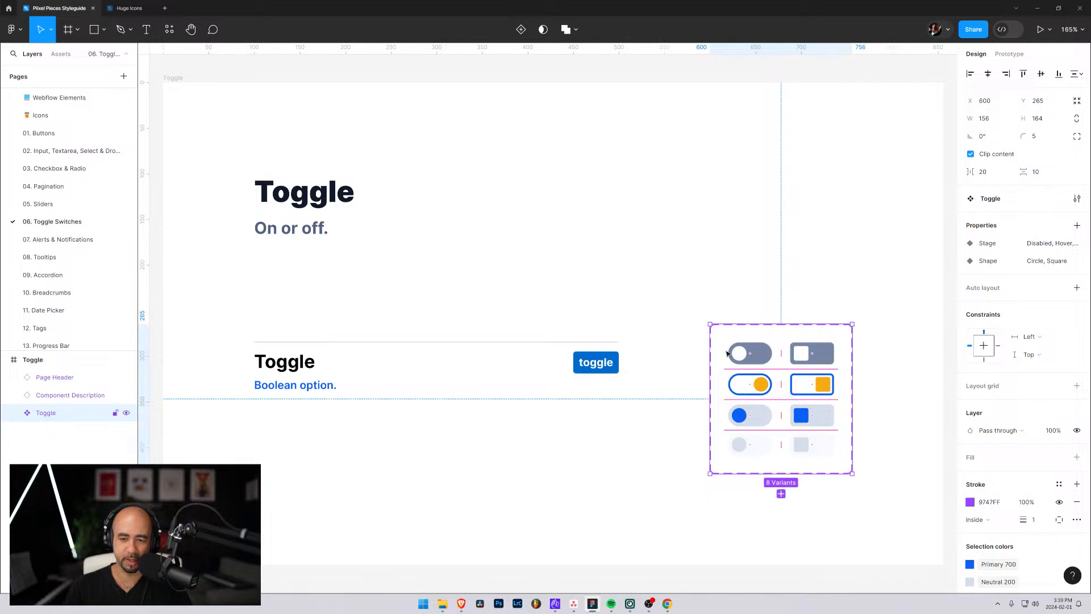
left_click(742, 420)
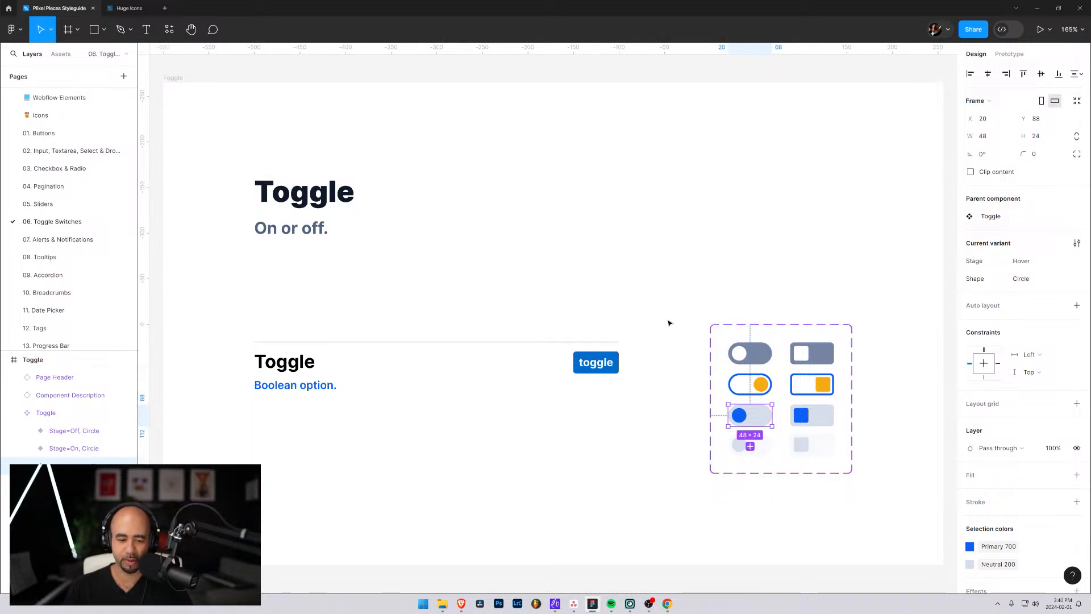
key("alt")
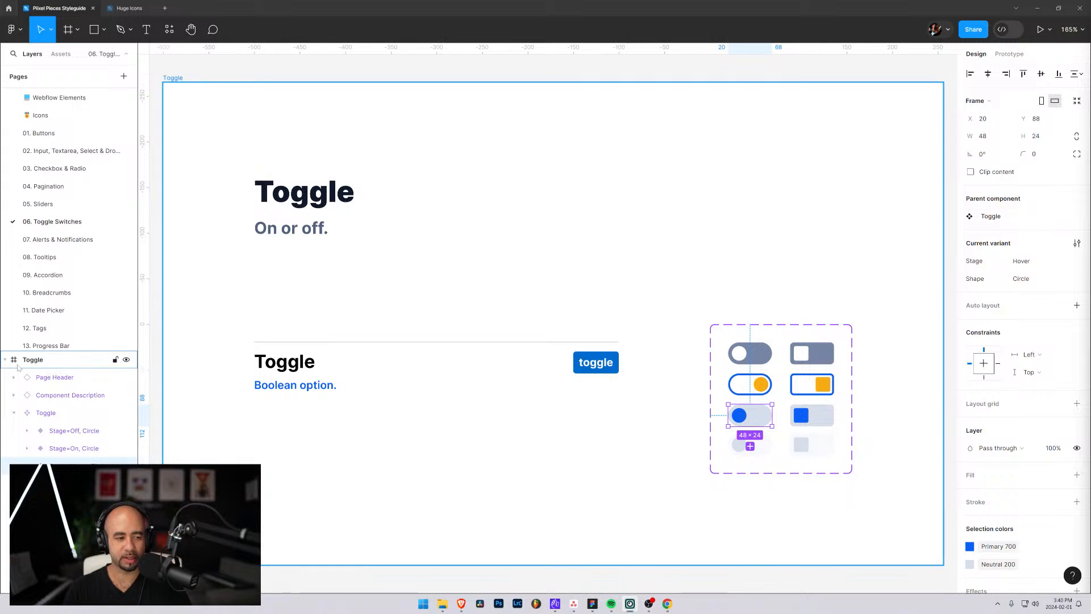
left_click(14, 413)
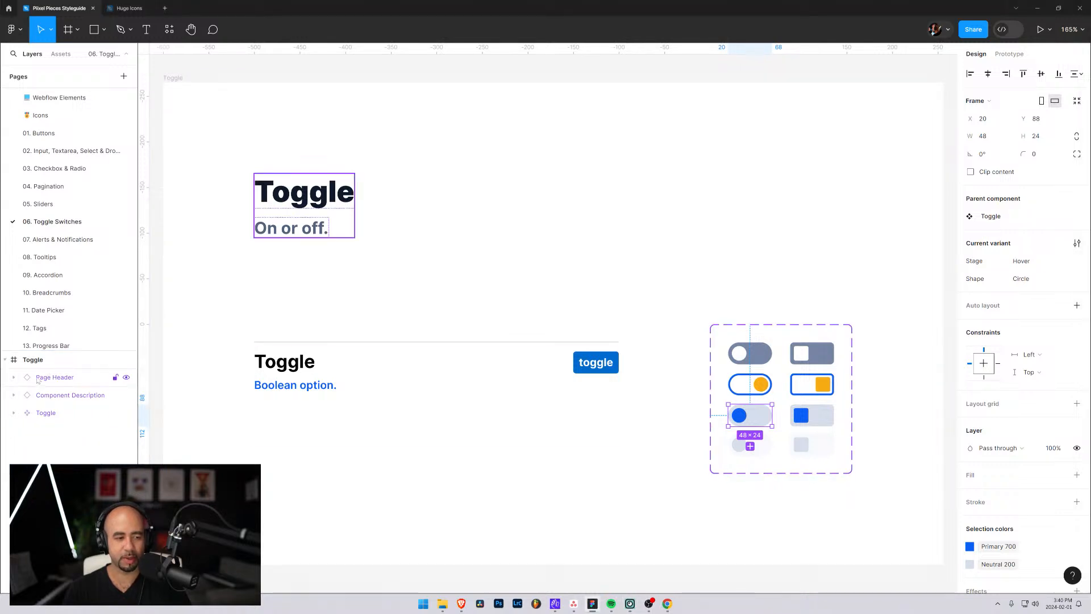
Check the TESTIMONIALS page and return to the PRICING page
scroll(51, 307, "down", 4)
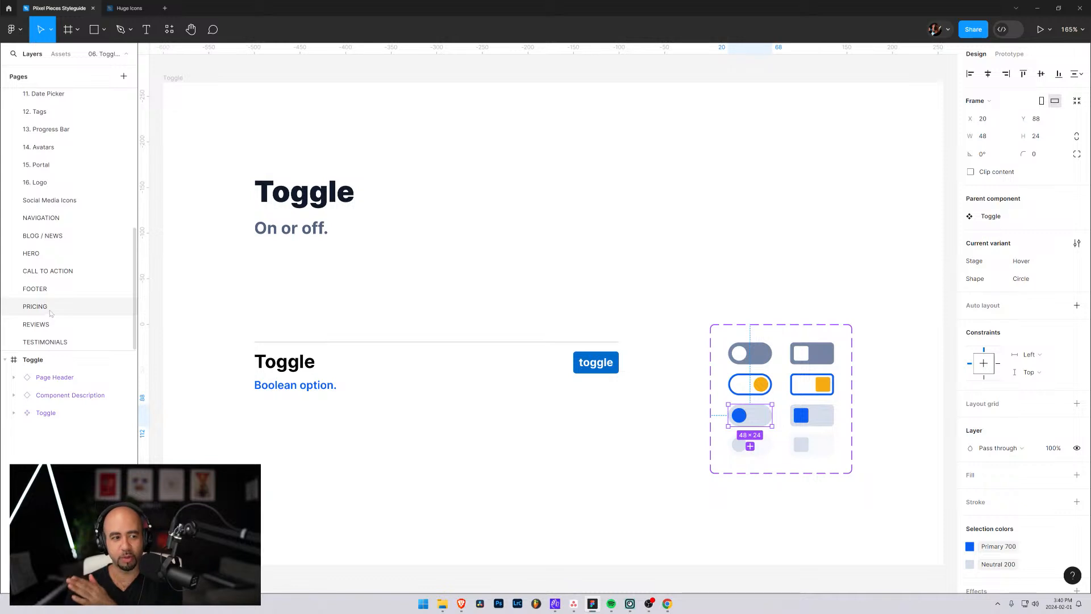
left_click(47, 341)
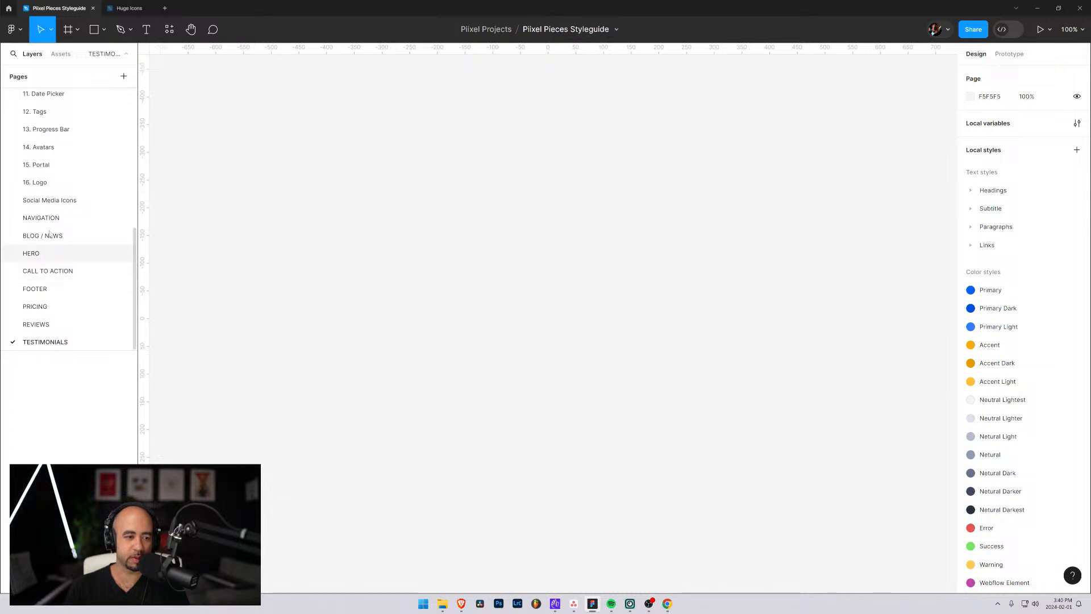
left_click(35, 306)
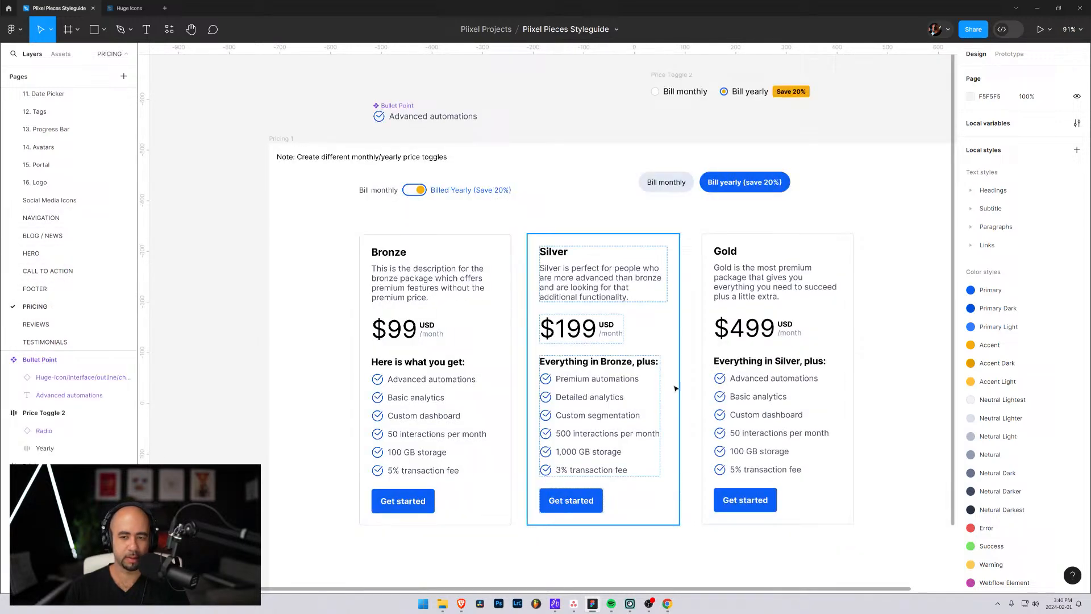
Change the fill of the "Bill yearly (save 20%)" pill to the library colour Secondary 700
left_click(722, 172)
left_click(999, 461)
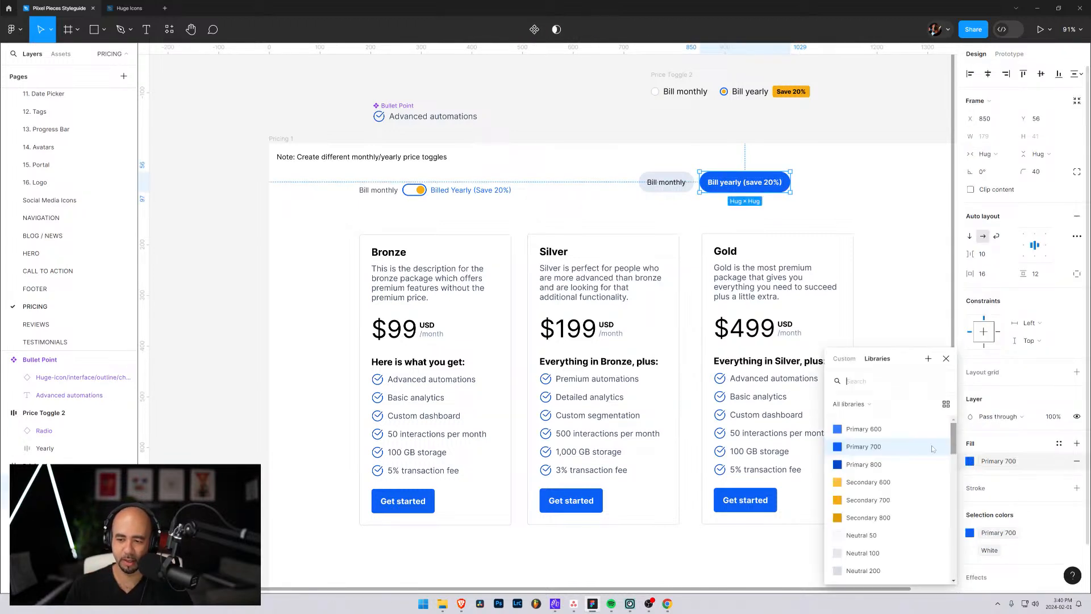
left_click(868, 500)
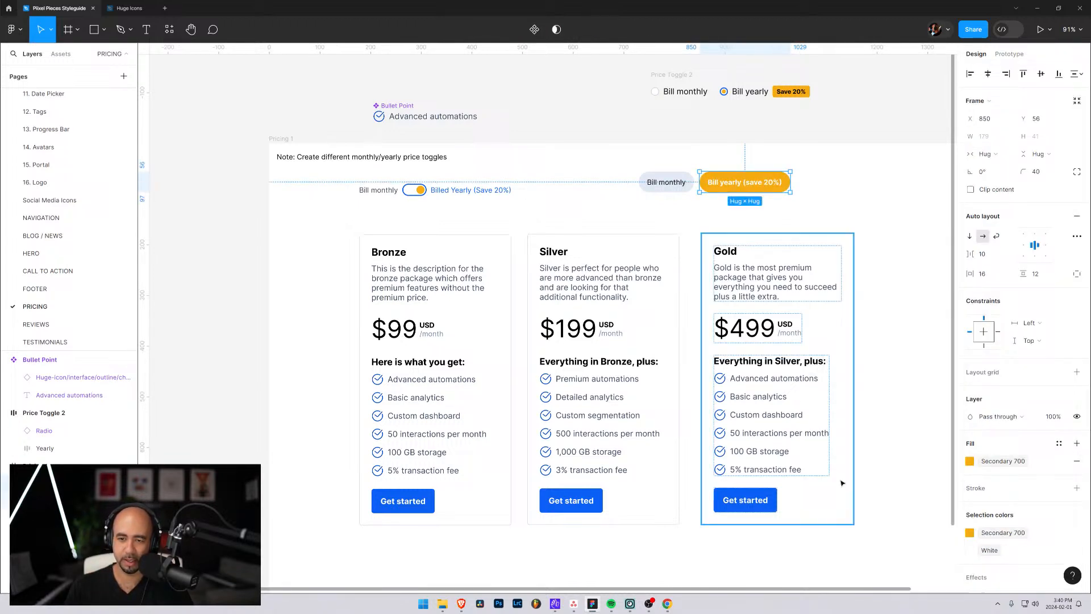
Change the text colour of the "Bill yearly (save 20%)" pill from White to the library colour Black
left_click(971, 534)
left_click(970, 550)
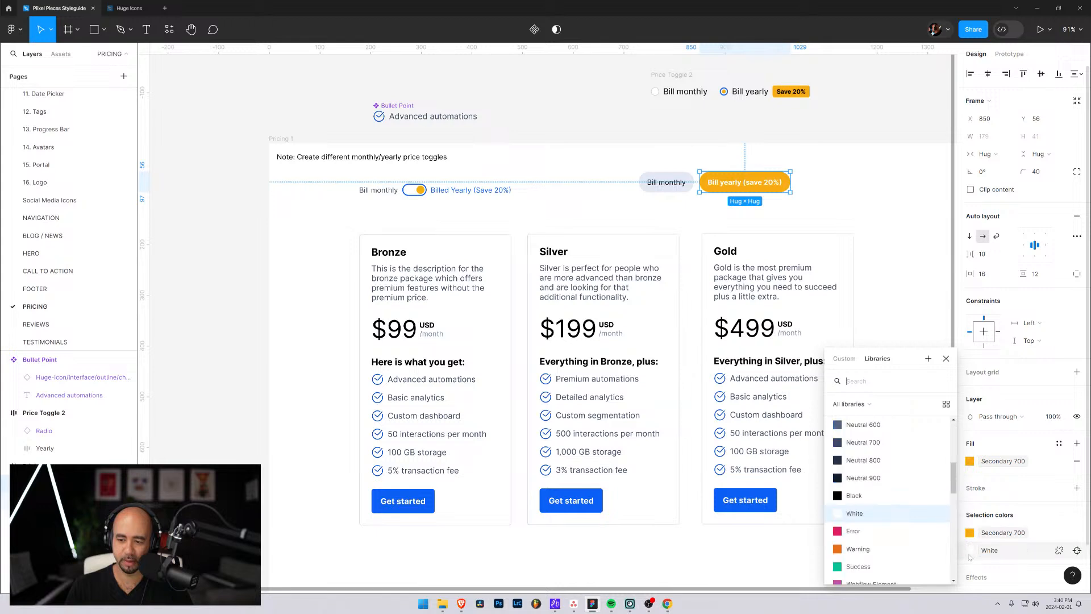
left_click(969, 551)
left_click(969, 551)
left_click(859, 499)
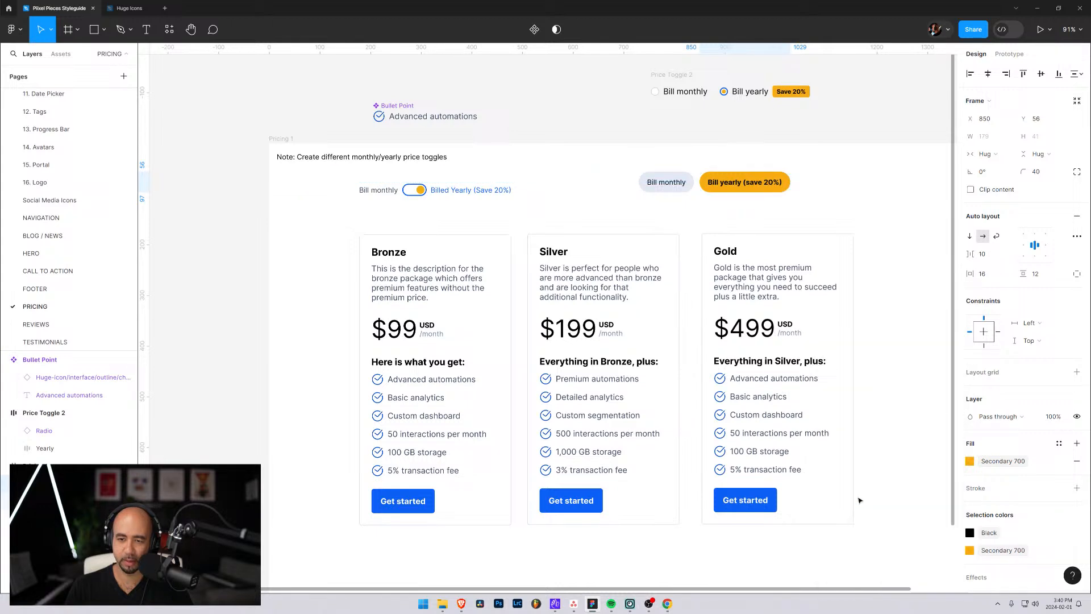
Nudge the "Bill monthly" pill closer to the "Bill yearly" pill, to X 733
left_click(880, 208)
left_click(678, 179)
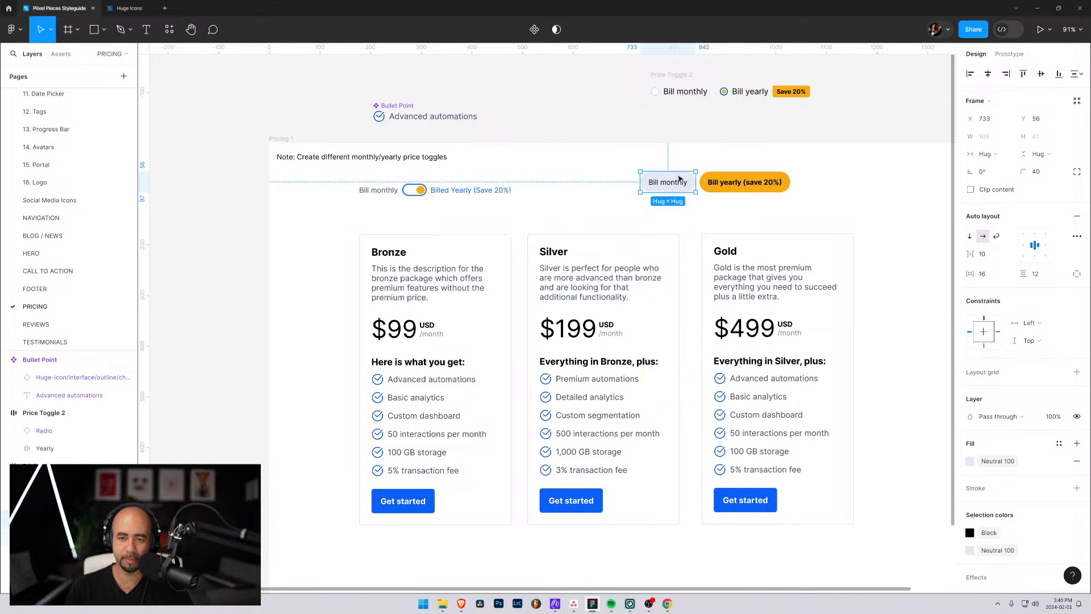
left_click(627, 166)
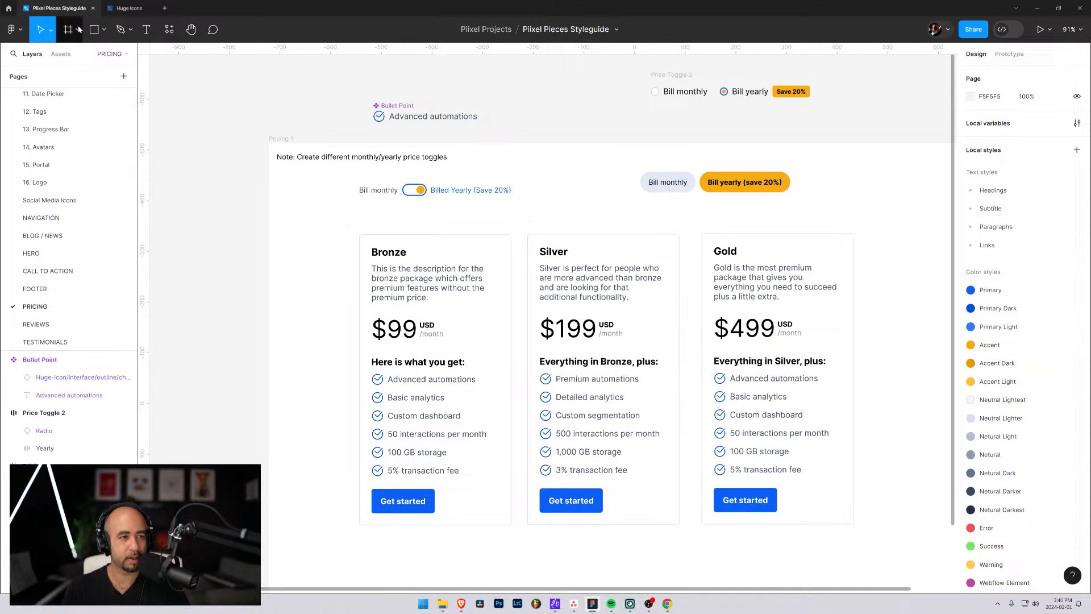
Draw a rectangle about 364 by 56 px covering the two billing pills above the Gold card
left_click(104, 30)
left_click(91, 57)
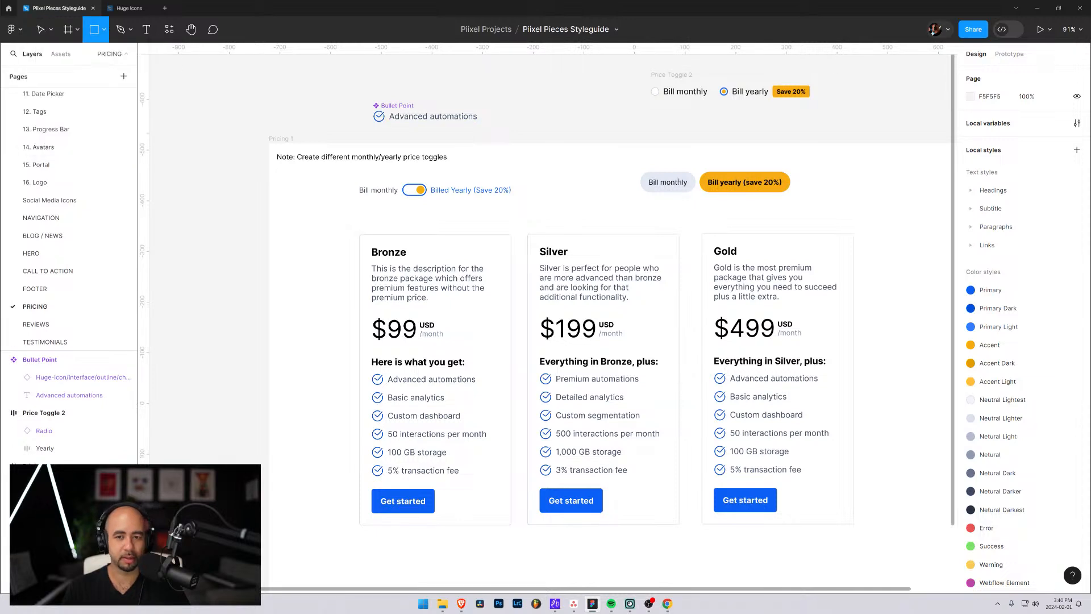
left_click_drag(633, 168, 820, 199)
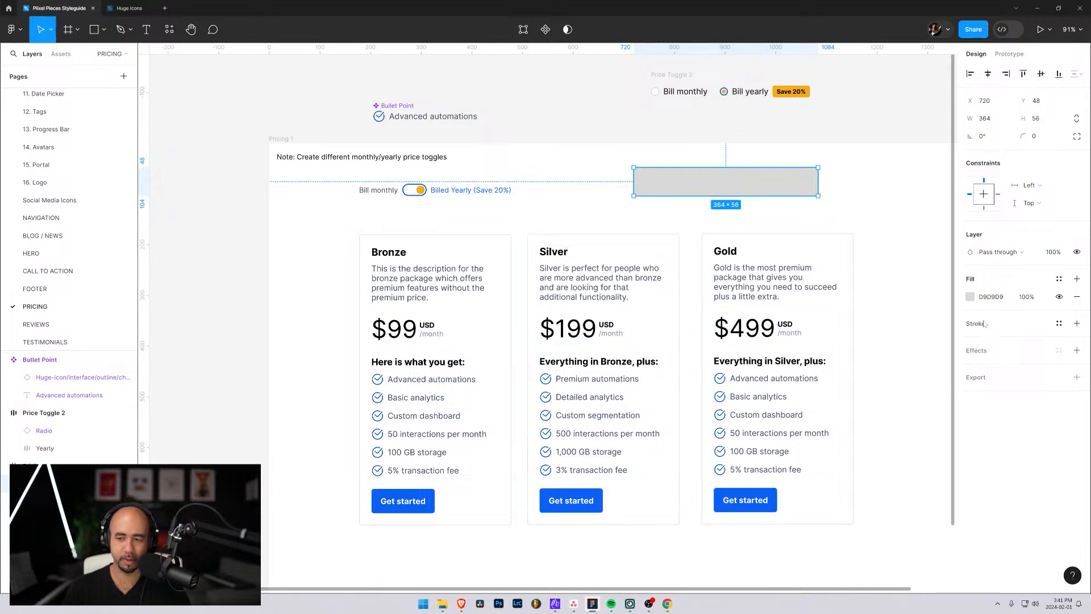
Fill the new rectangle with the library colour White
left_click(971, 297)
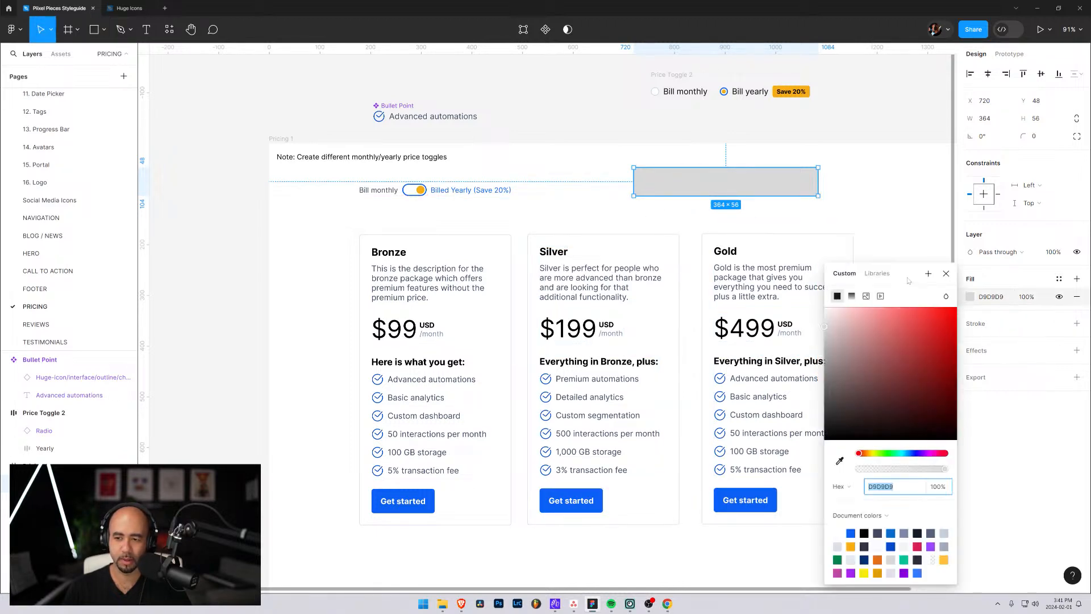
left_click(971, 297)
left_click(971, 297)
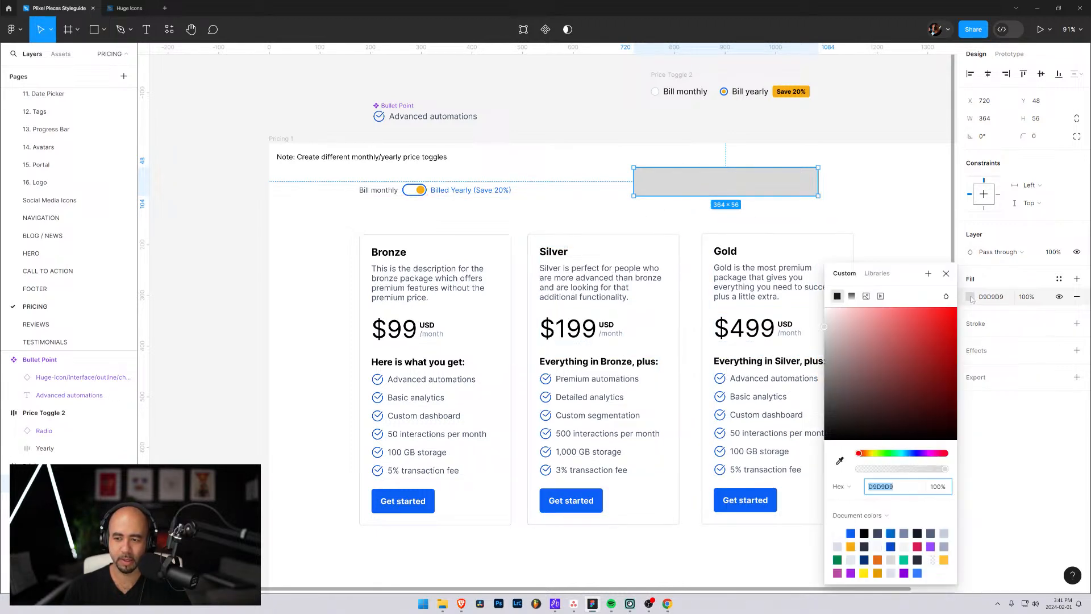
left_click(877, 274)
type("w")
left_click(855, 344)
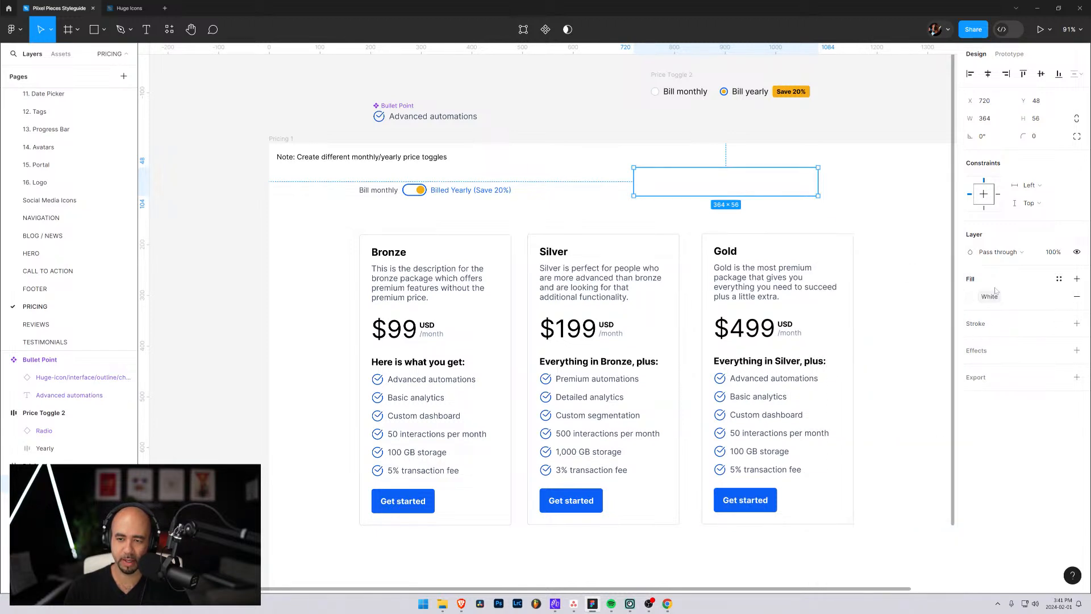
Add an inside stroke 2 px thick to the rectangle in the library colour Primary 700
left_click(1077, 324)
left_click(1040, 360)
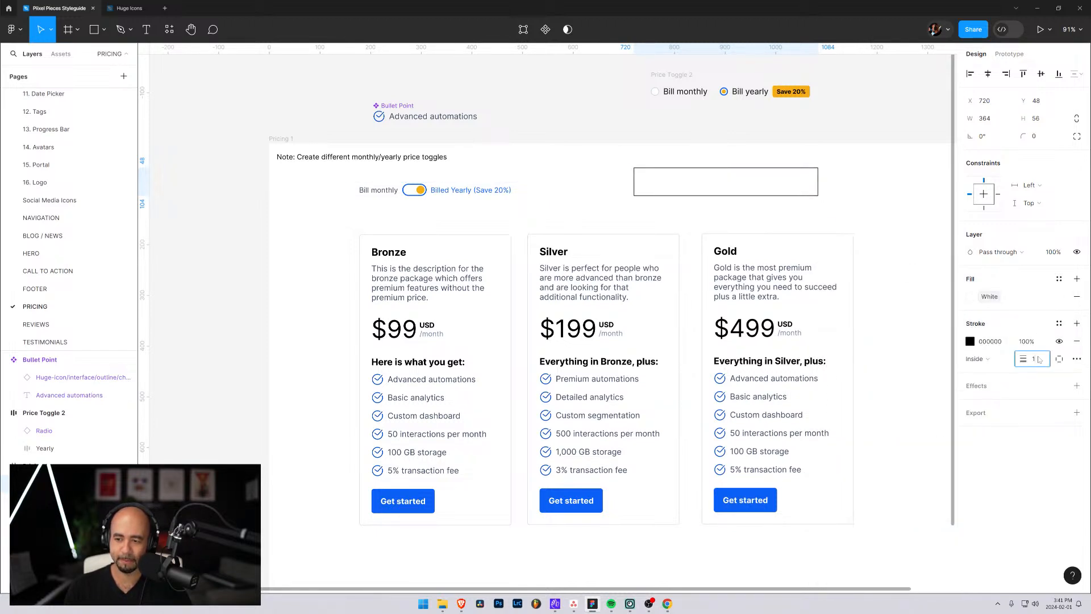
type("2")
key("Return")
left_click(970, 341)
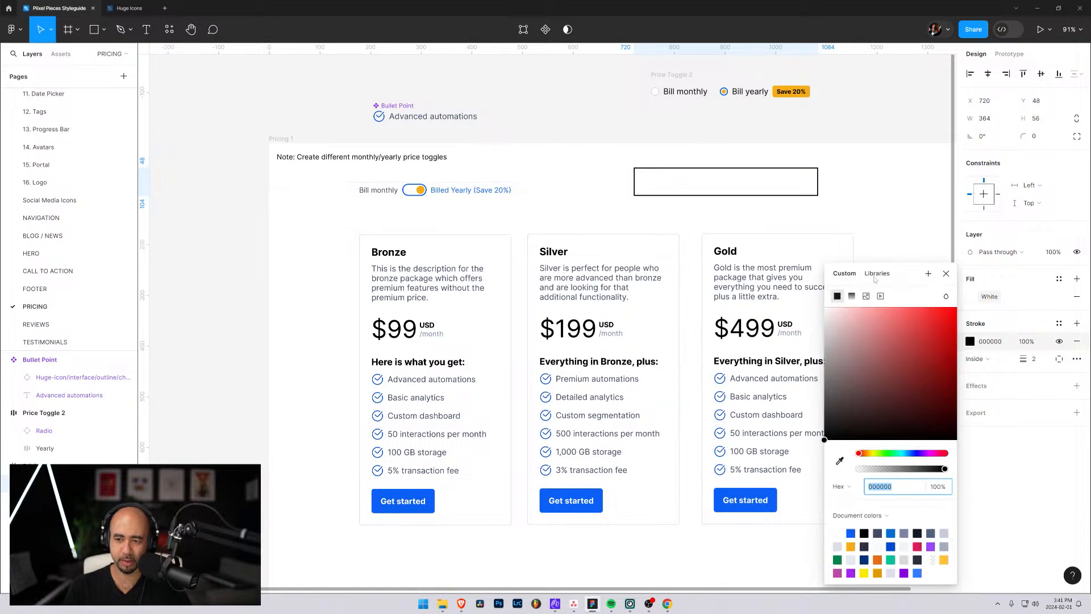
left_click(877, 273)
left_click(867, 362)
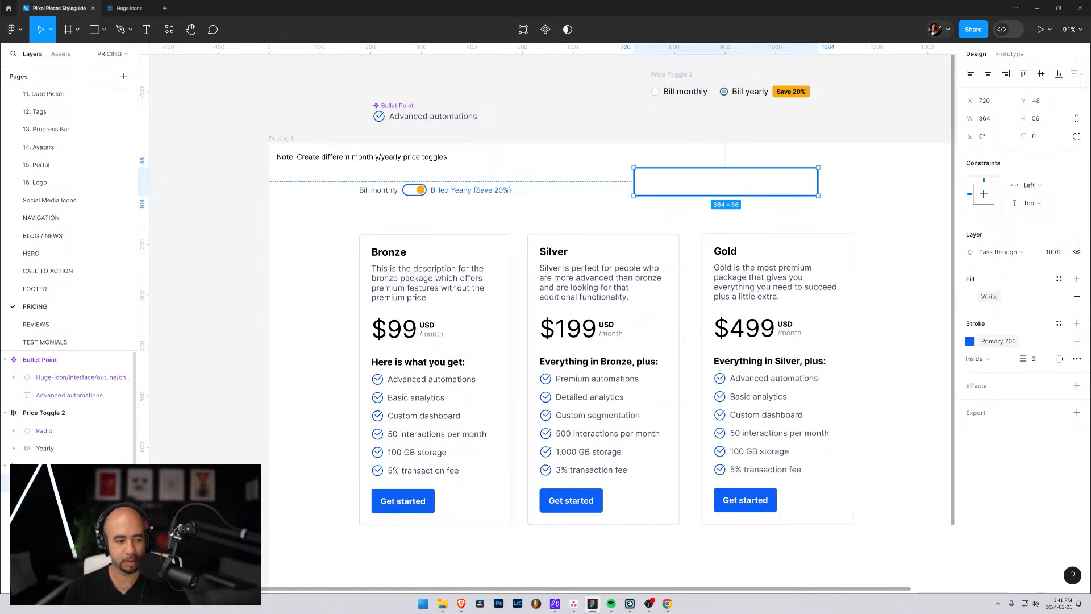
Reorder the rectangle below Frame 2 and Frame 1 so it sits behind both billing pills
scroll(15, 442, "down", 2)
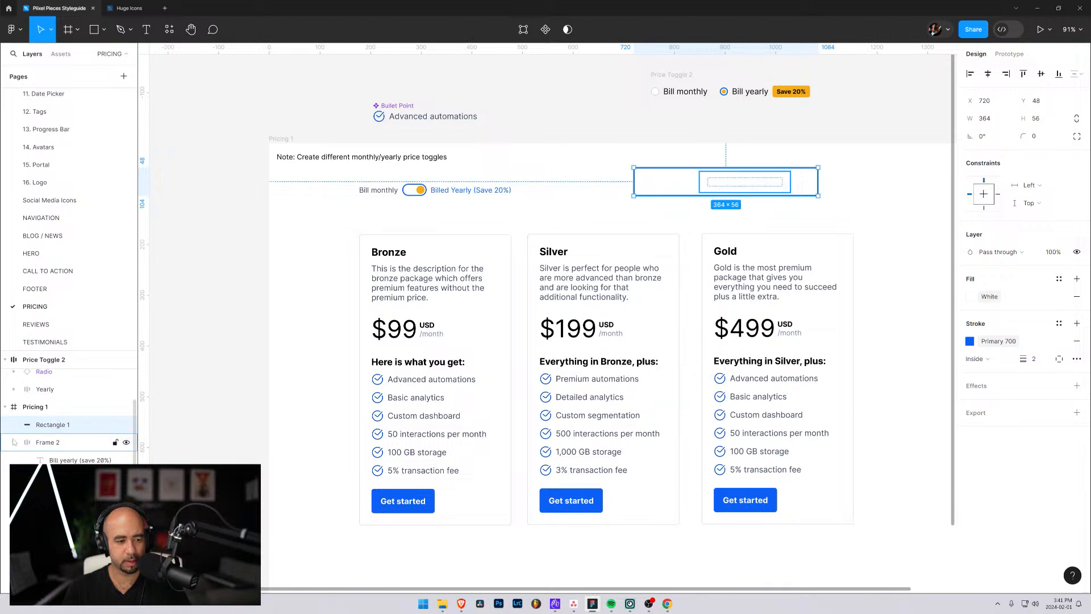
left_click(14, 442)
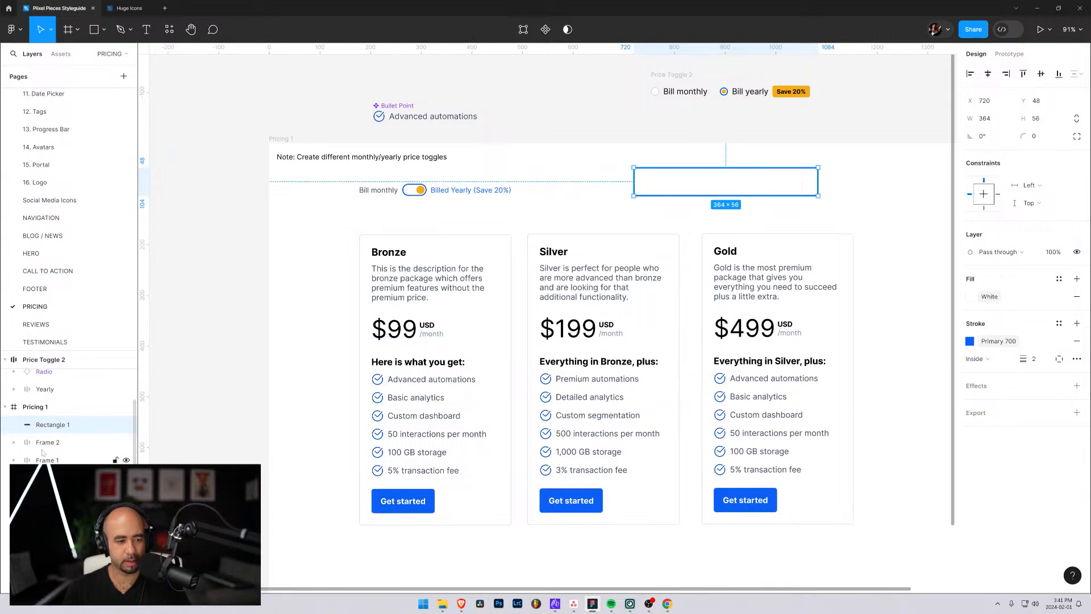
left_click_drag(56, 447, 59, 462)
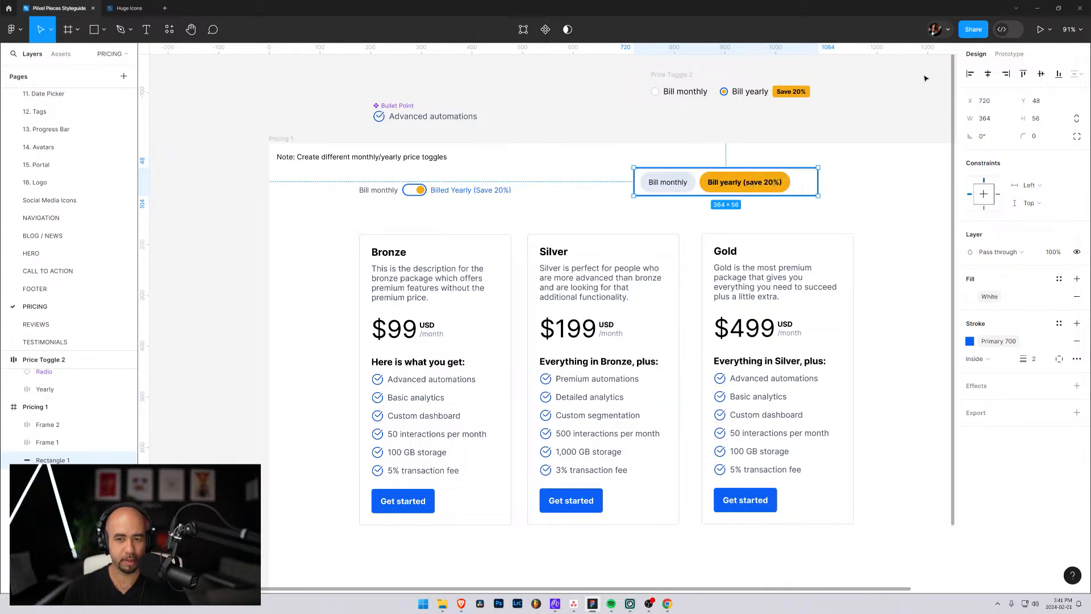
left_click(865, 187)
Set the rectangle's corner radius to 28
left_click(816, 190)
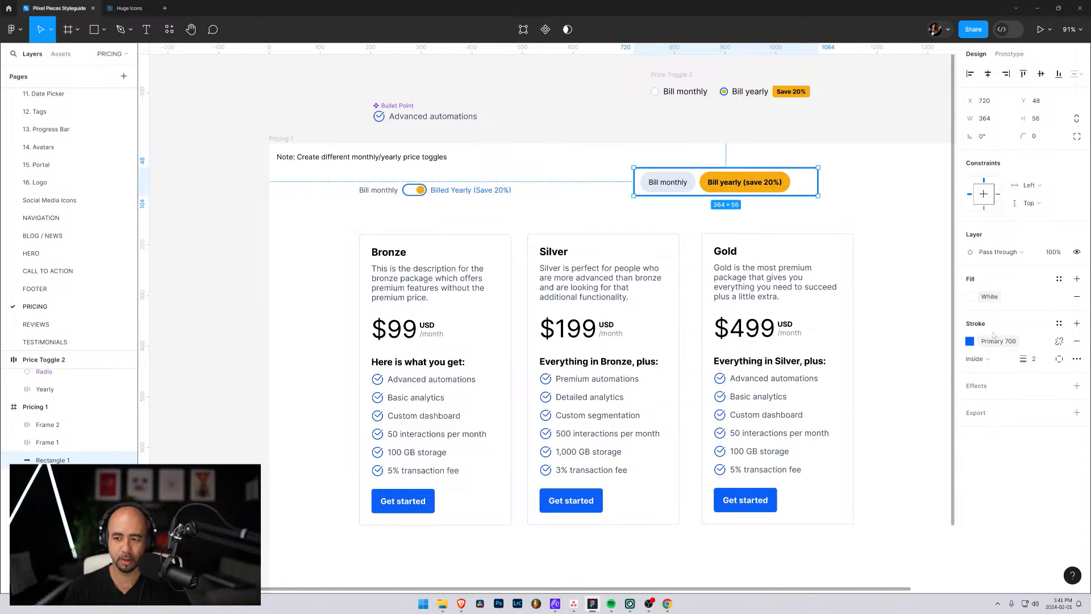
left_click(1044, 121)
left_click(1043, 136)
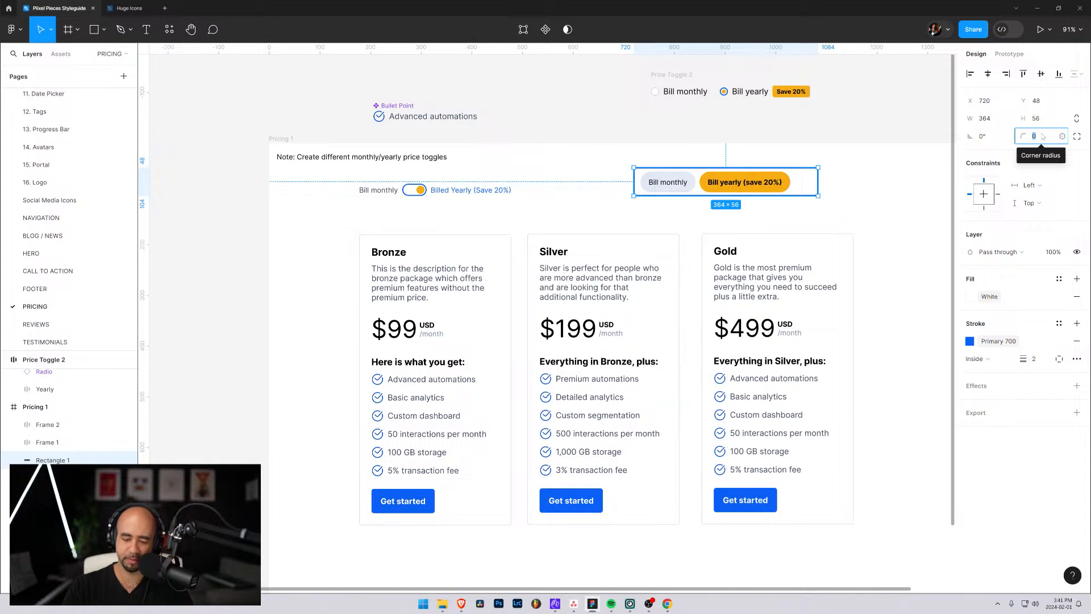
type("28")
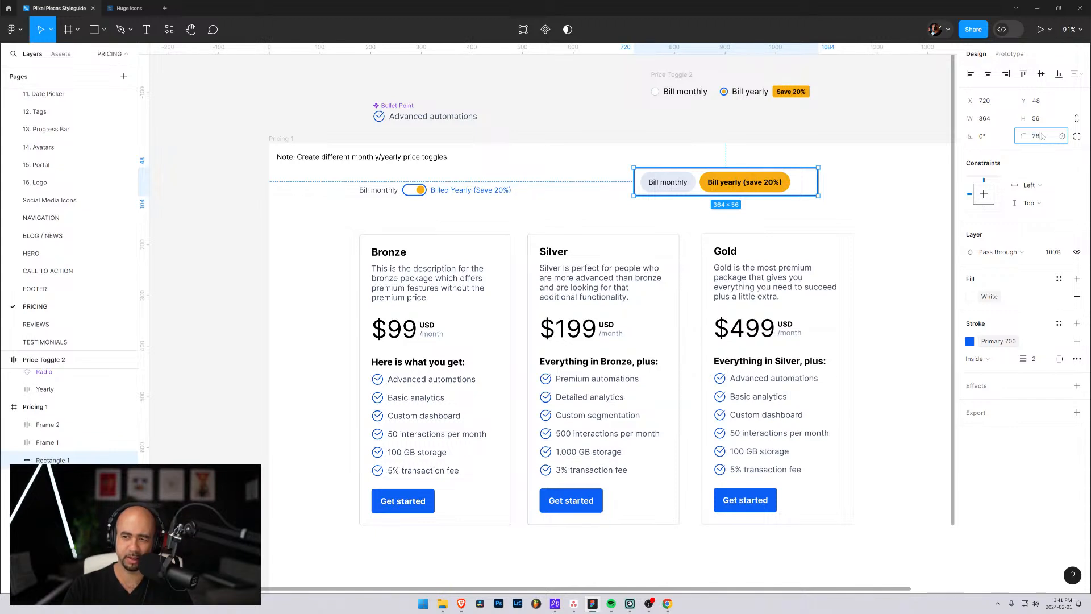
key("Return")
left_click(602, 211)
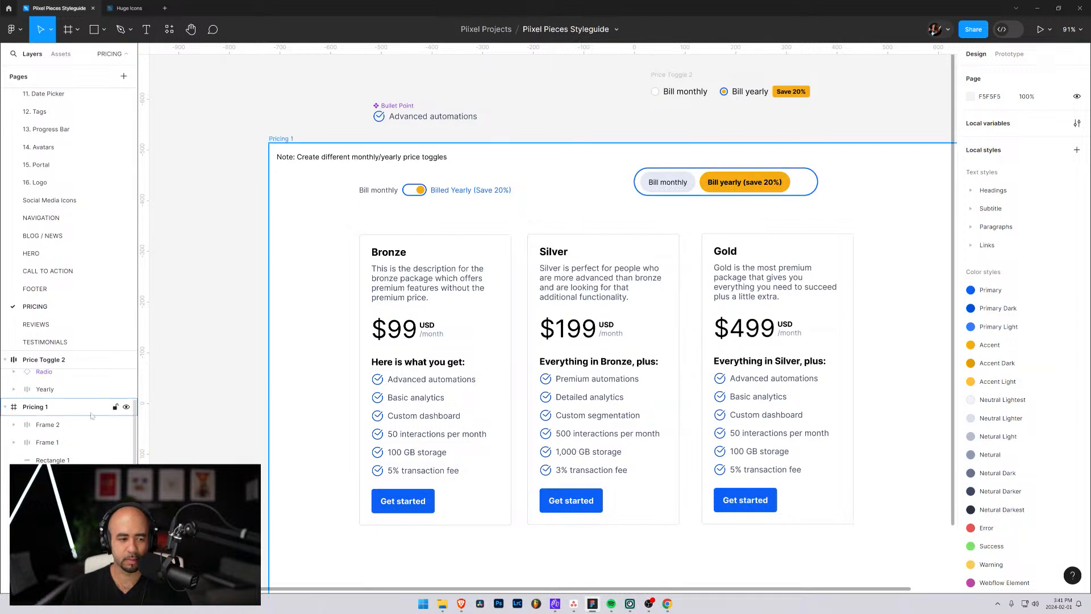
Wrap the "Bill monthly" and "Bill yearly" pill frames together in an auto layout frame
left_click(80, 460)
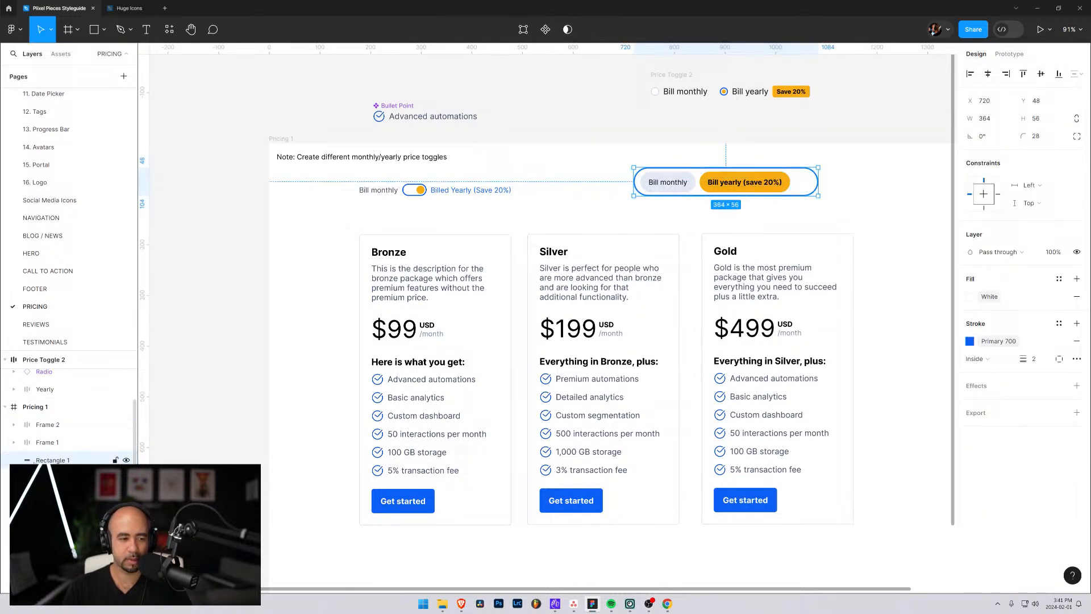
left_click(47, 442)
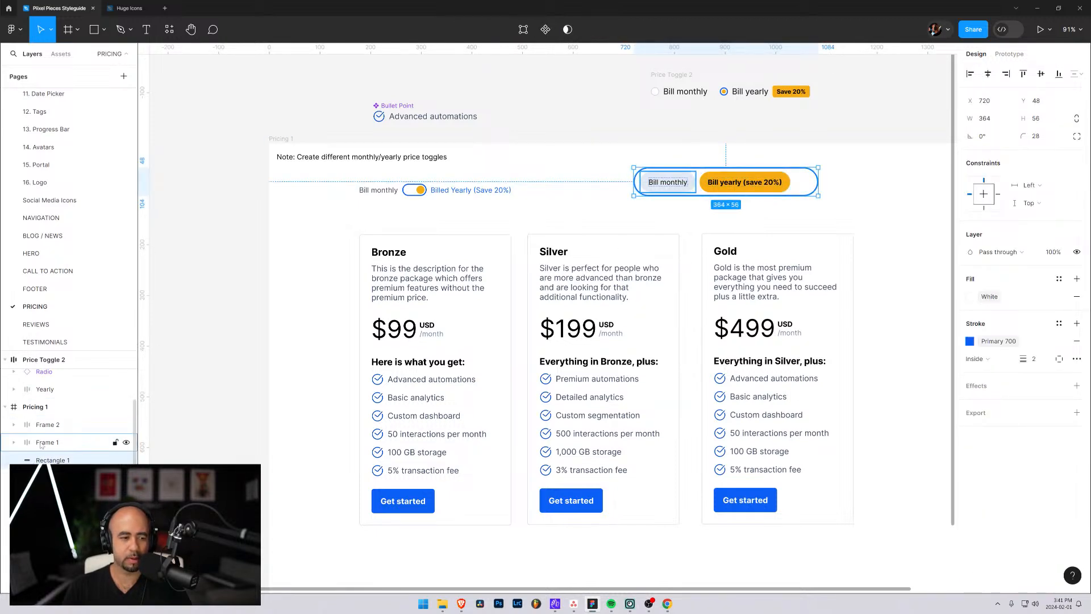
left_click(48, 424, "shift")
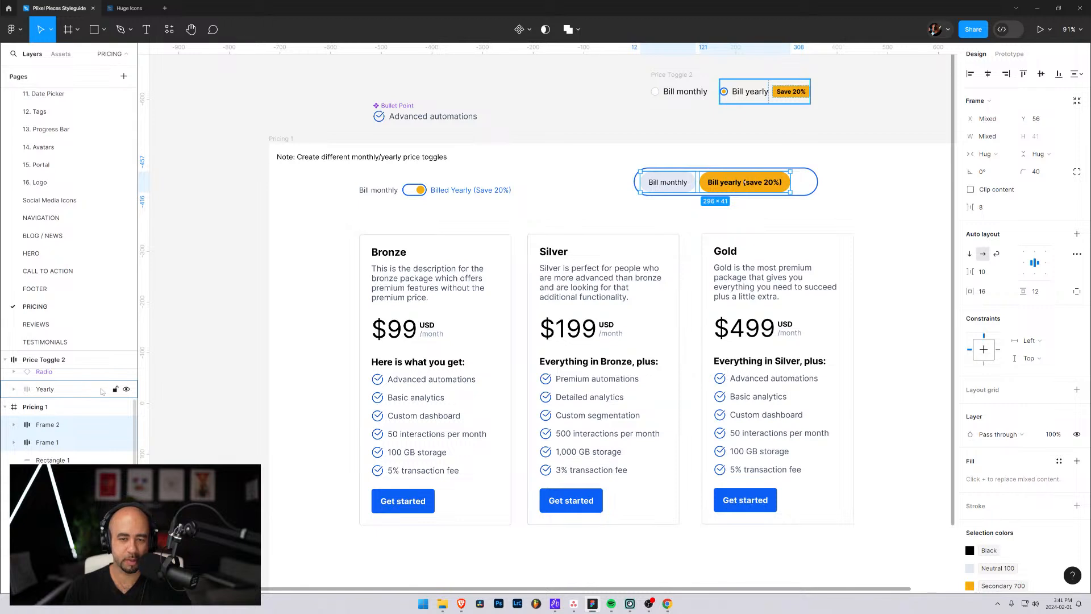
key("shift+a")
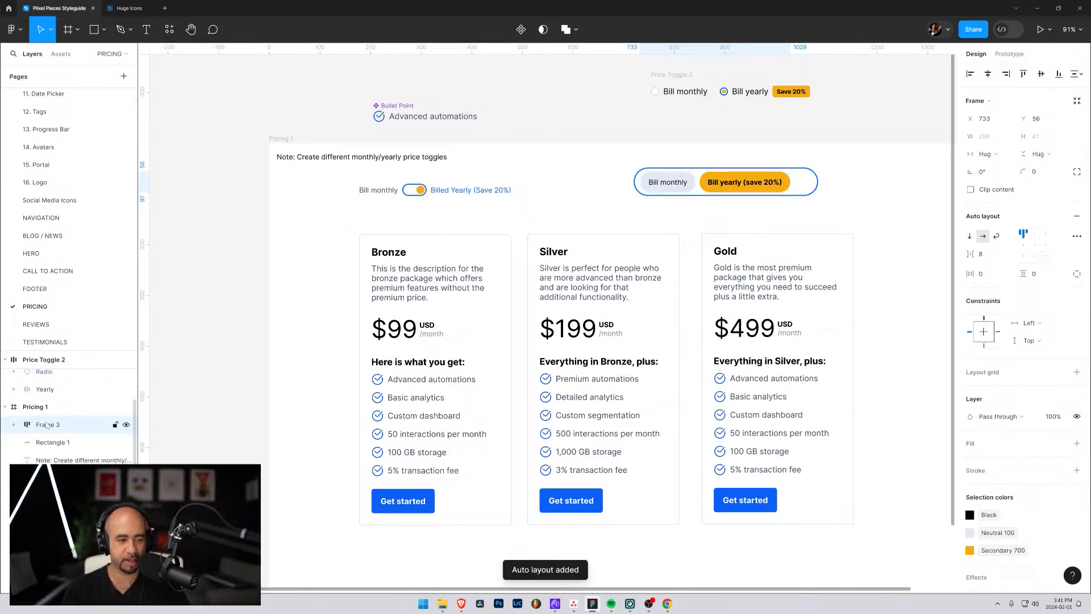
Rename the new auto layout frame as "Price Pill"
double_click(46, 427)
type("P")
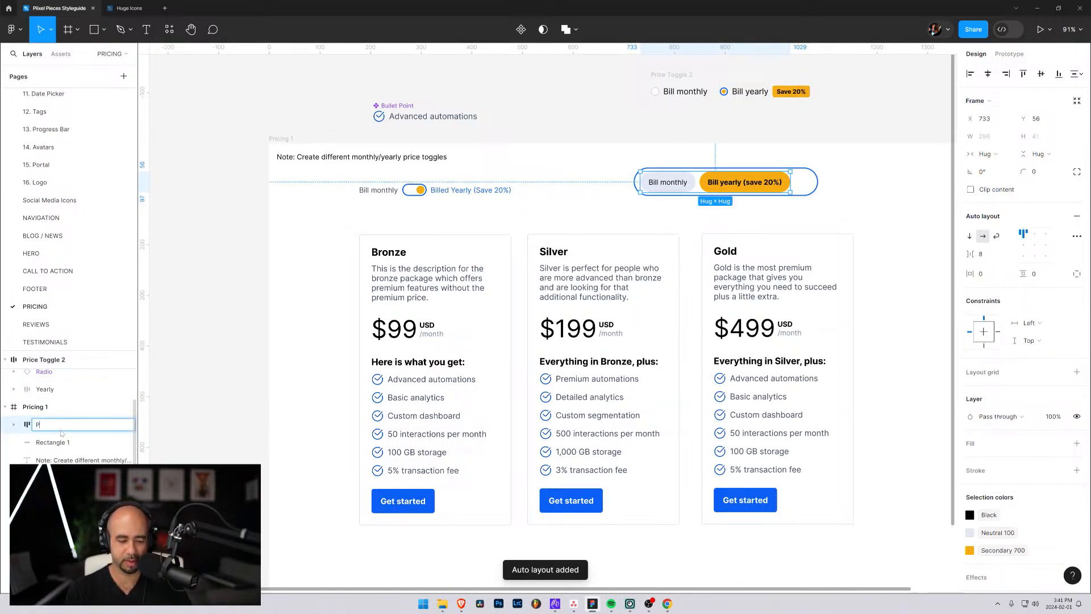
type("rice Pill")
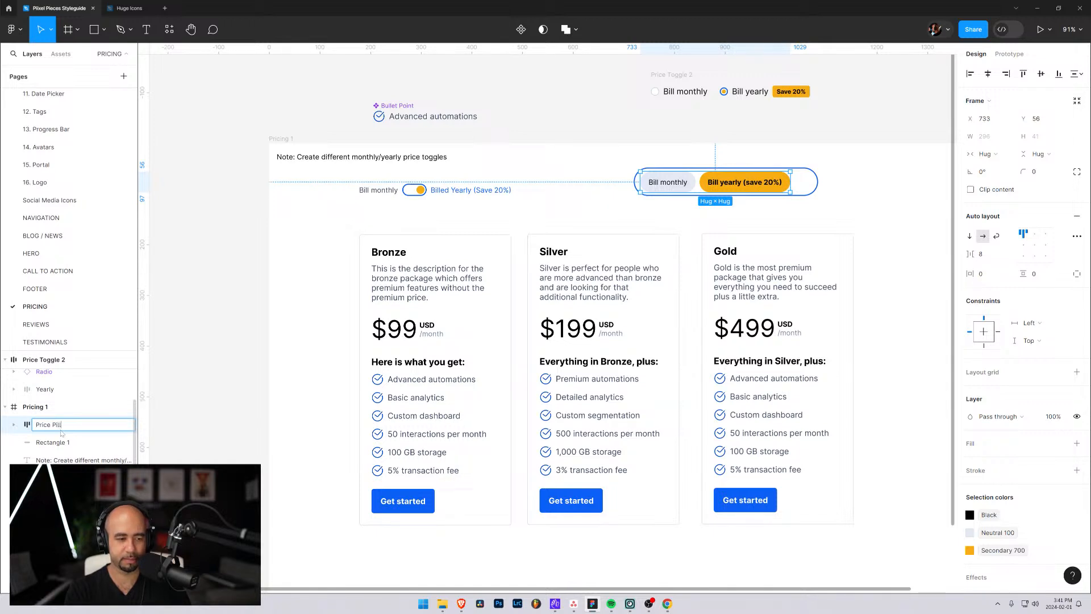
key("Return")
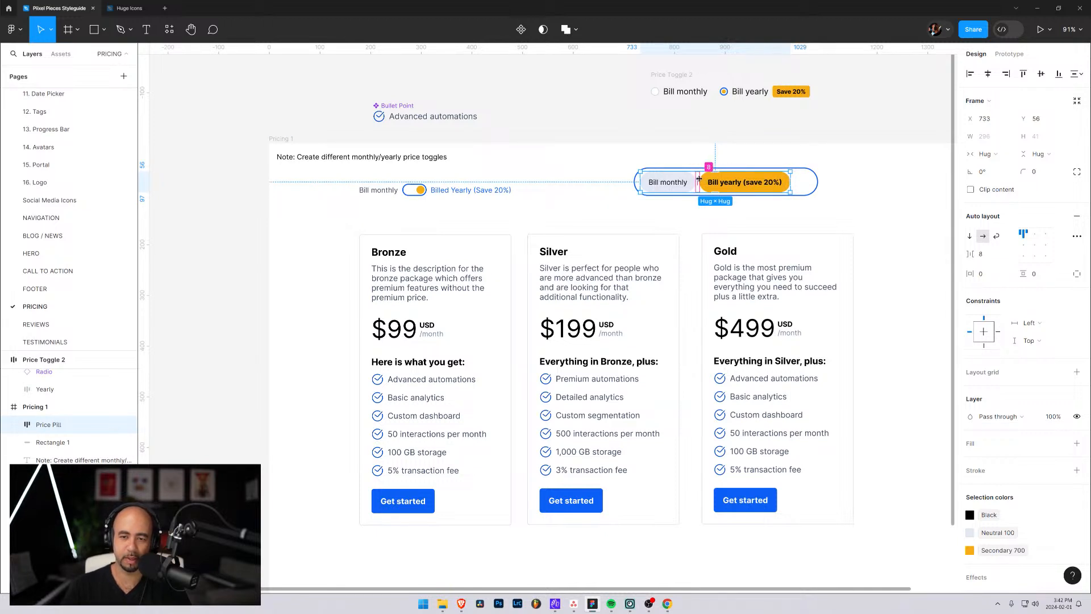
Undo the accidental padding change on the Price Pill frame and delete the outlined rectangle behind it
left_click_drag(706, 176, 810, 217)
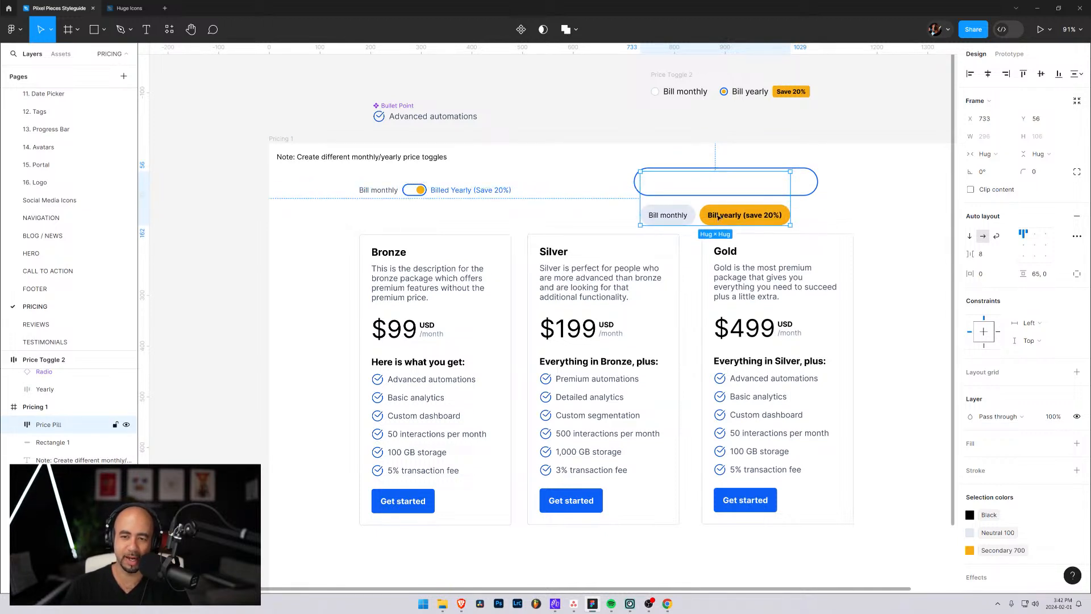
key("ctrl+z")
left_click(57, 442)
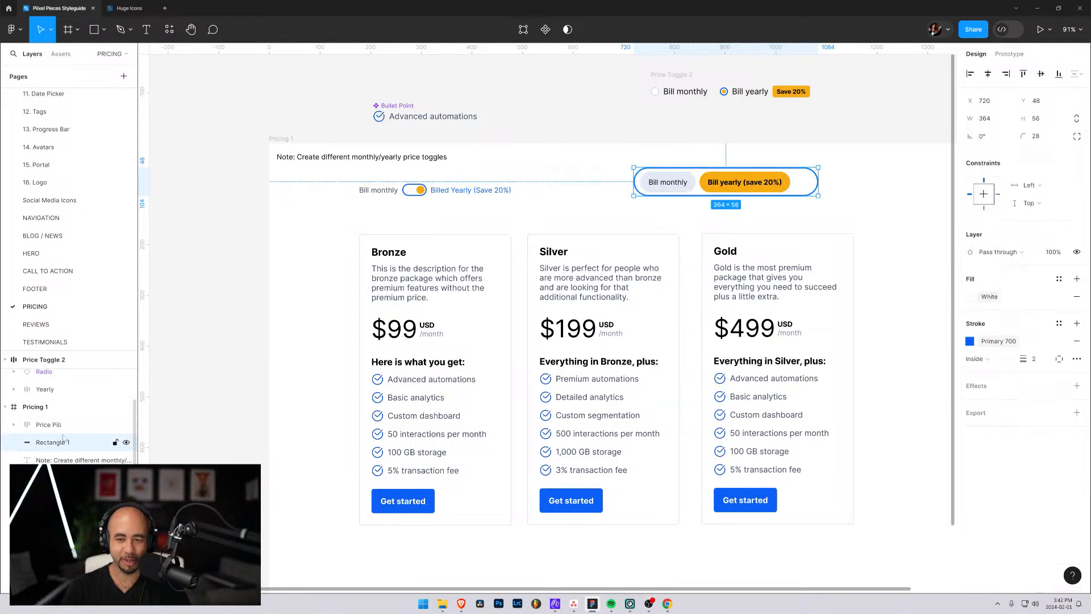
key("Delete")
Move the Price Pill frame to about X 896, Y 77, above the Gold card
left_click(45, 425)
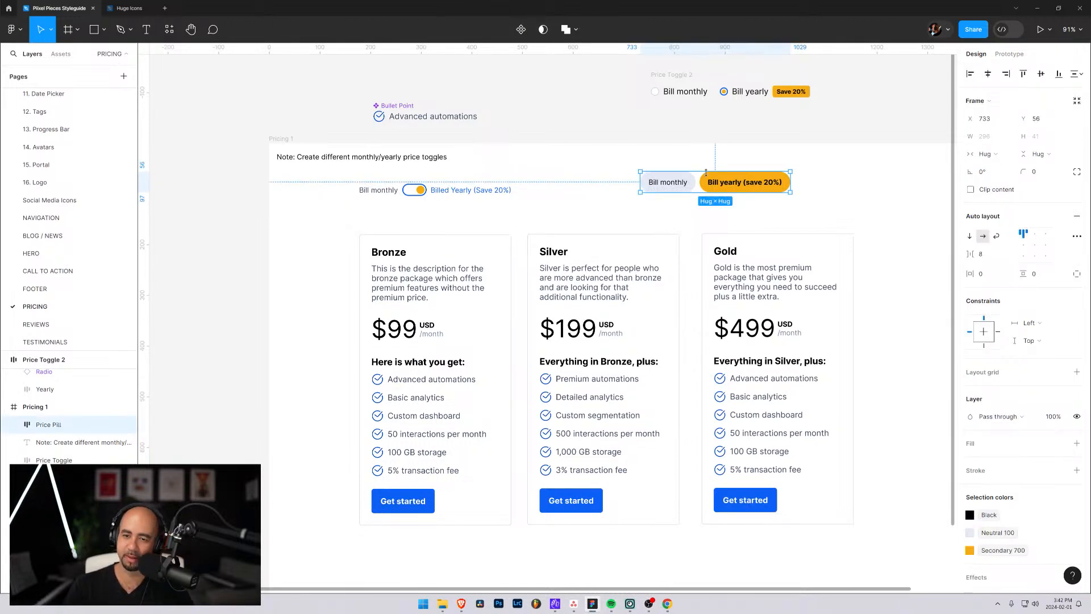
left_click_drag(706, 174, 849, 195)
key("ctrl+z")
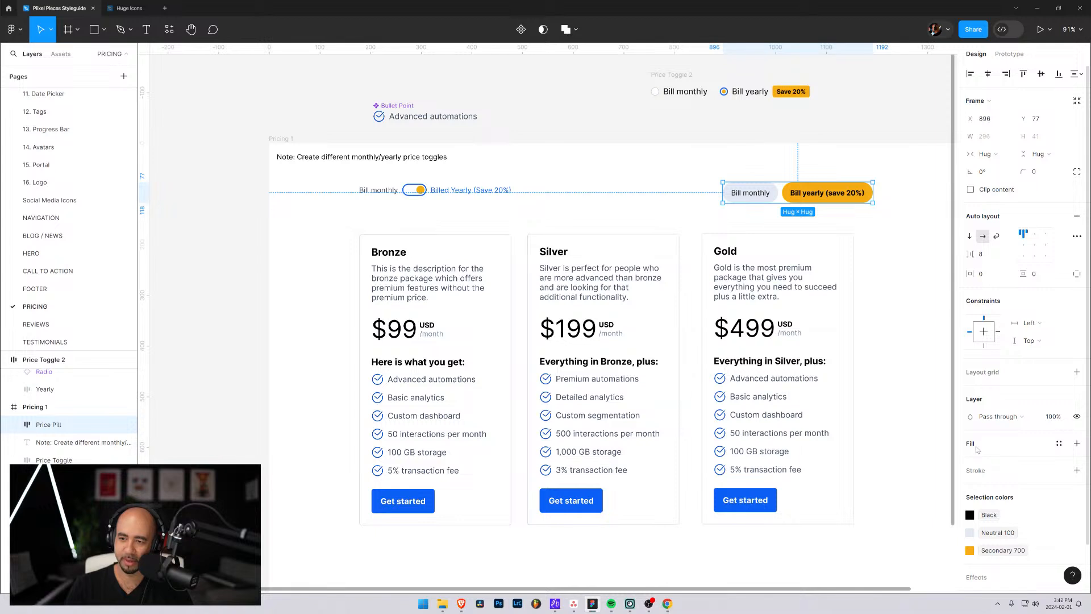
Set the Price Pill frame's horizontal and vertical padding to 2
left_click(983, 277)
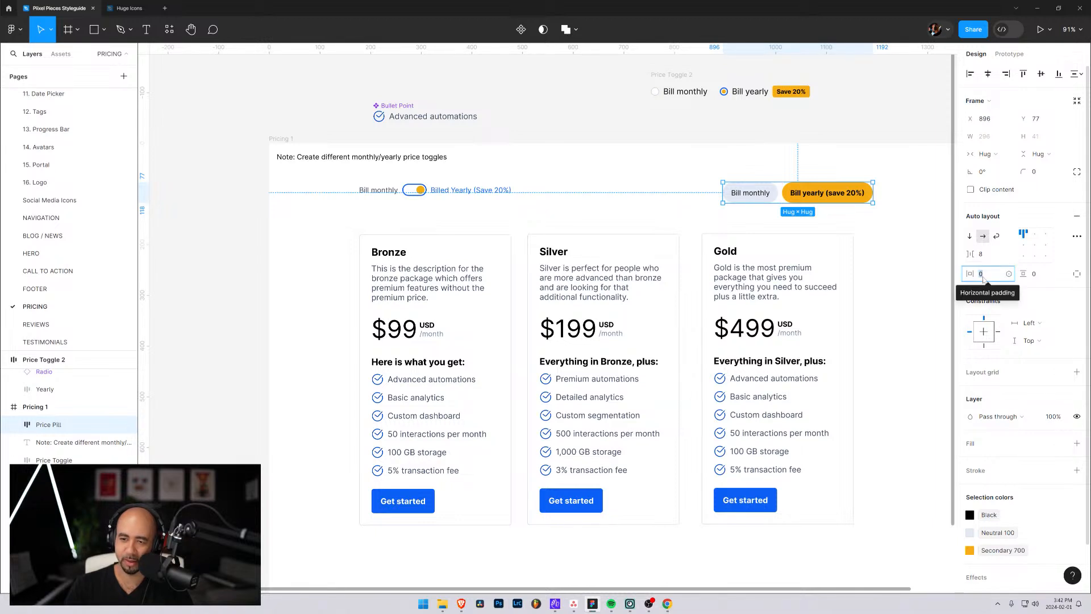
type("2")
key("Tab")
type("2")
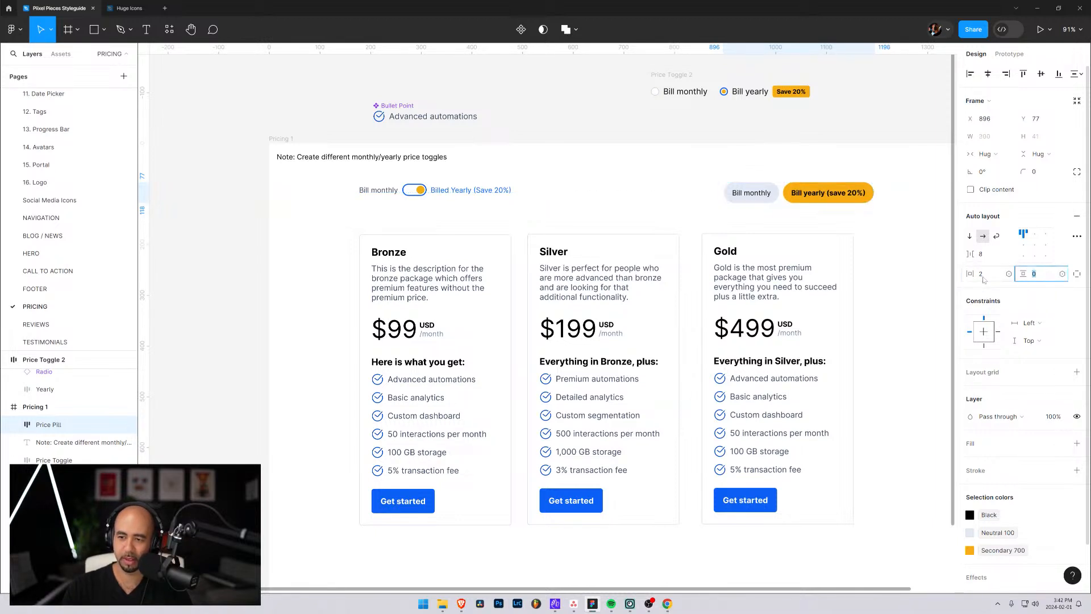
key("Tab")
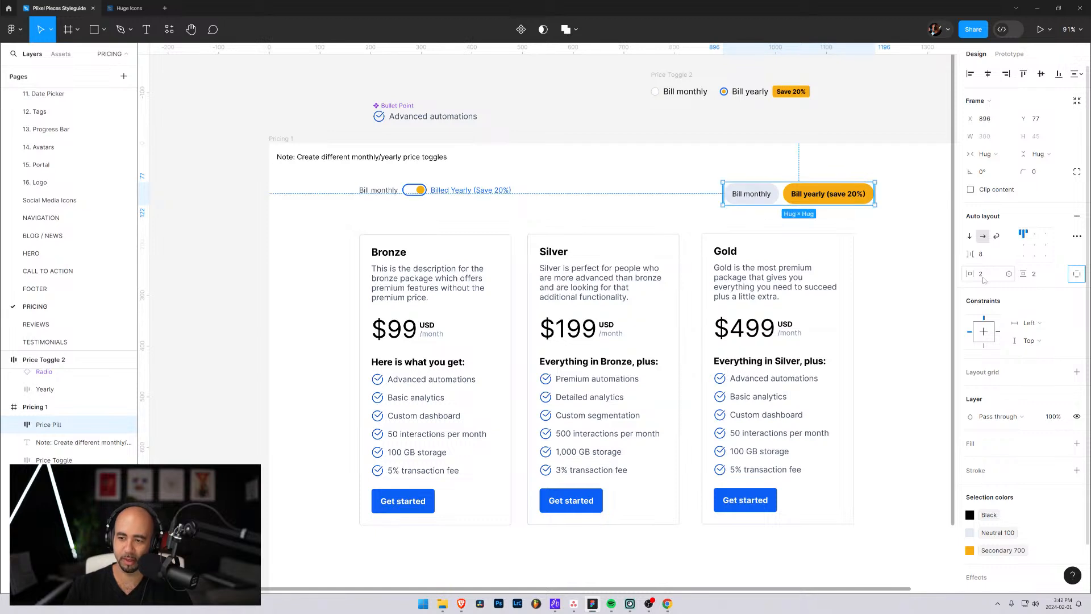
Add a stroke to the Price Pill frame using the Primary 700 library color
left_click(986, 278)
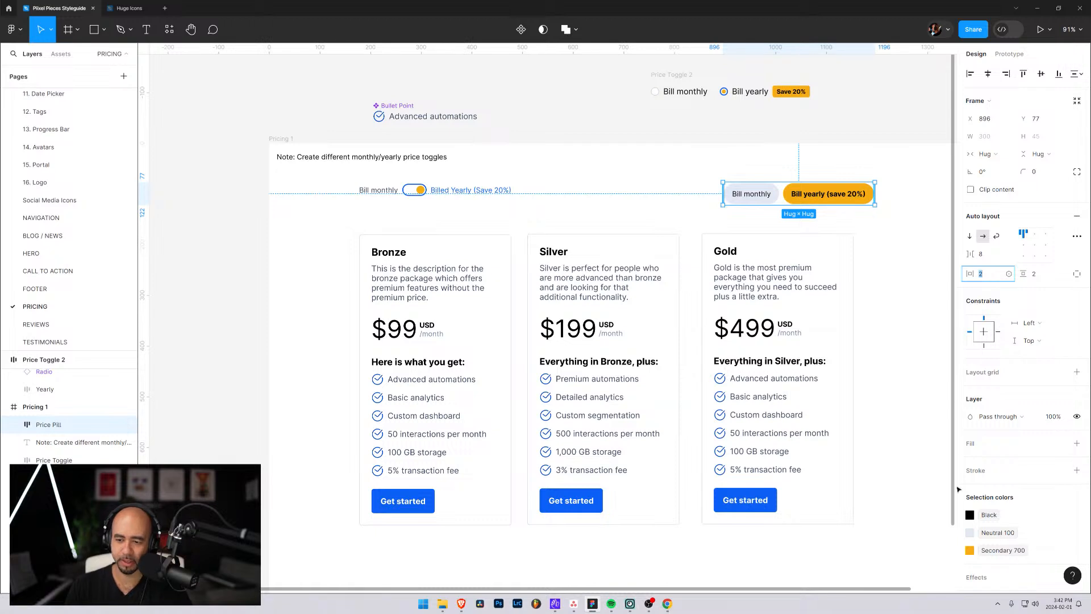
left_click(1076, 471)
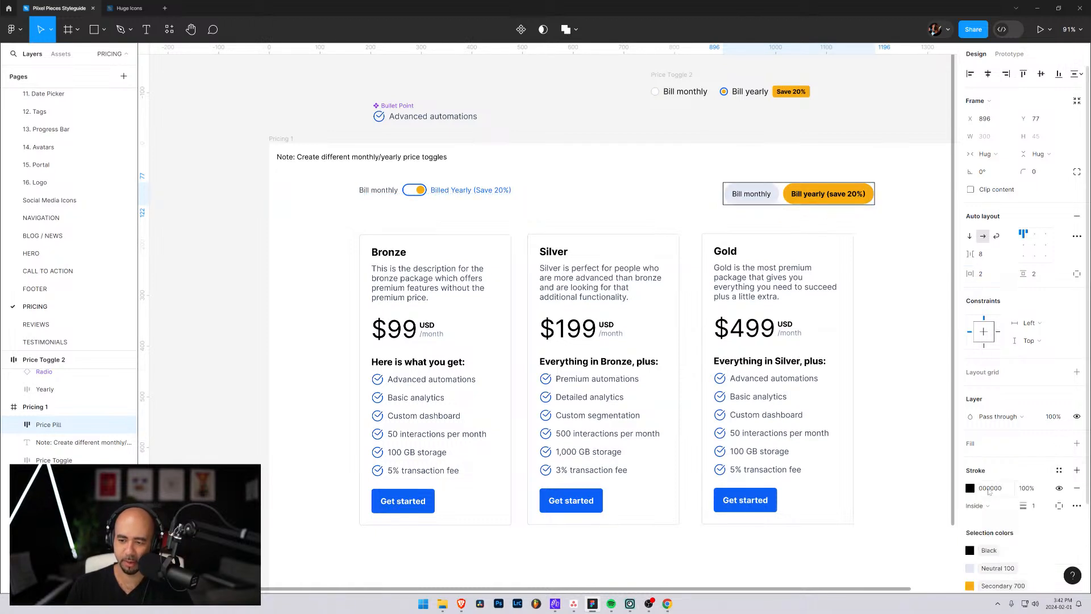
left_click(970, 489)
left_click(876, 273)
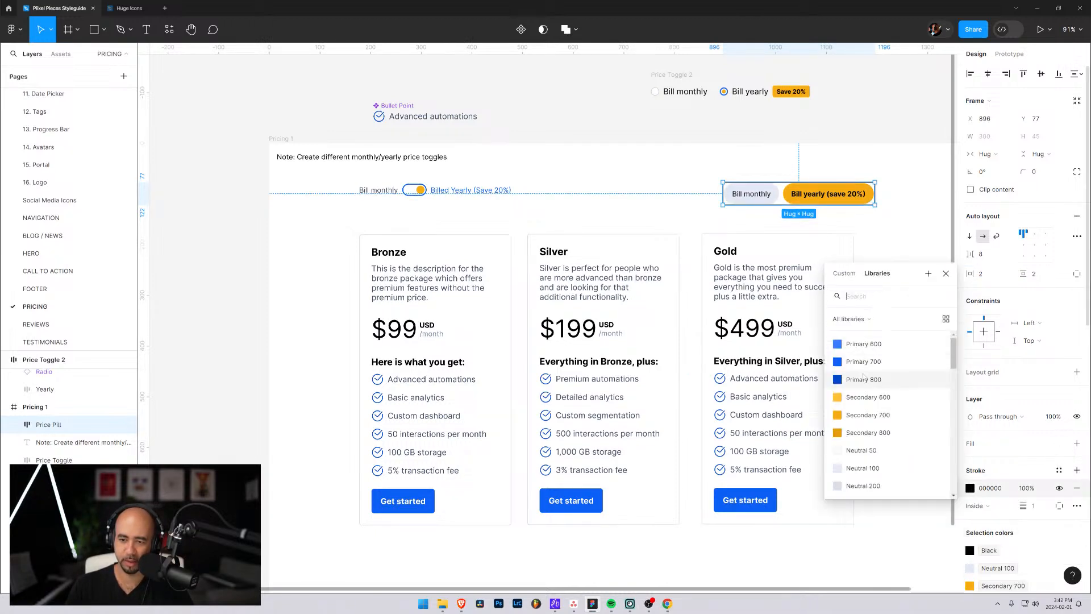
left_click(859, 366)
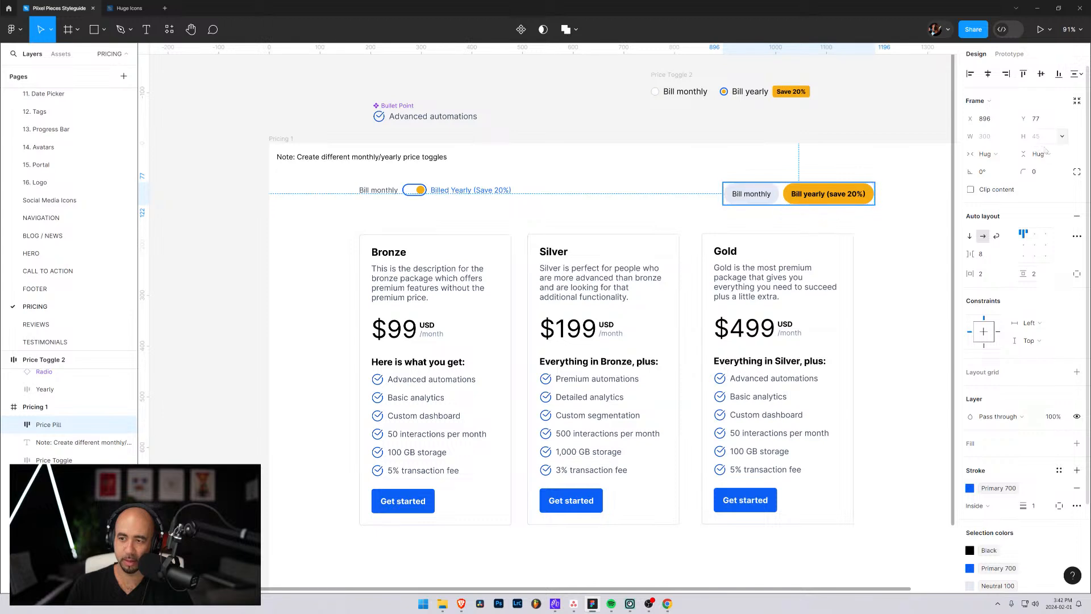
Set the Price Pill frame's corner radius to 25
left_click(1039, 177)
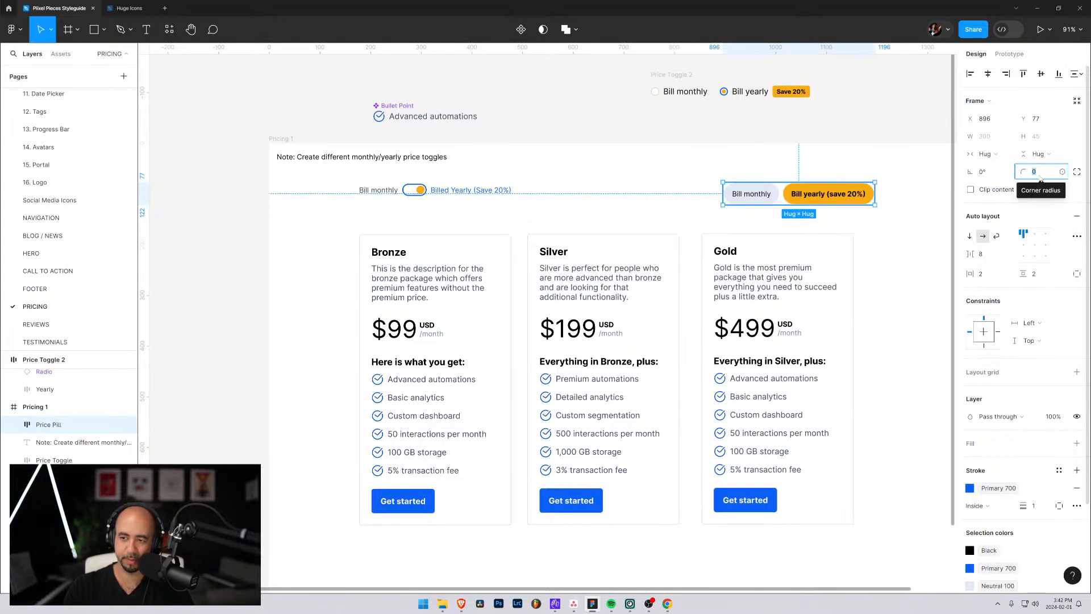
type("25")
key("Return")
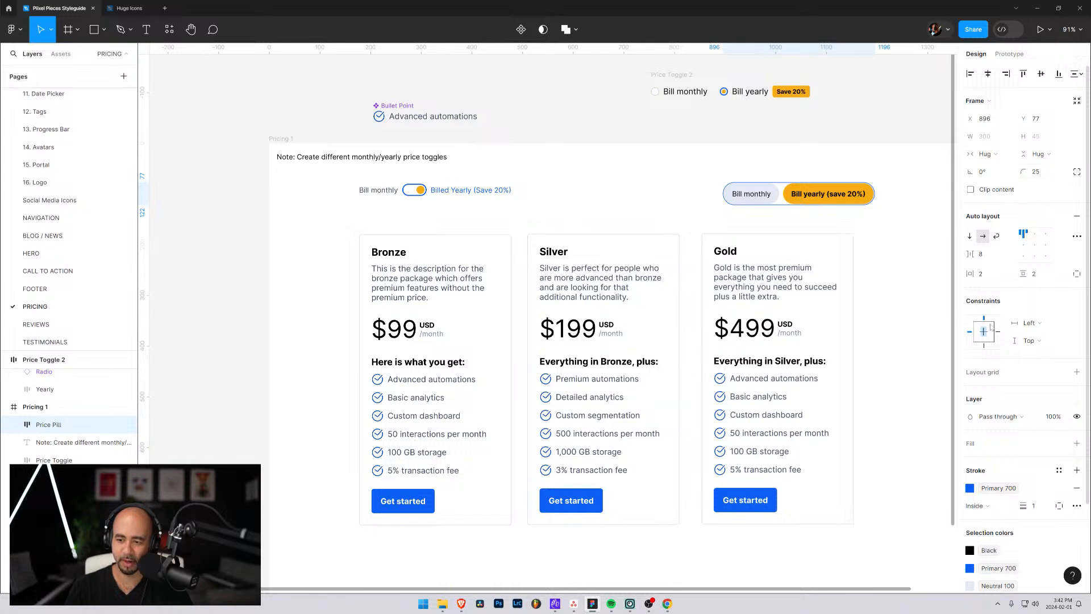
Set the Price Pill frame's stroke weight to 2 and align the stroke outside
scroll(1032, 432, "down", 2)
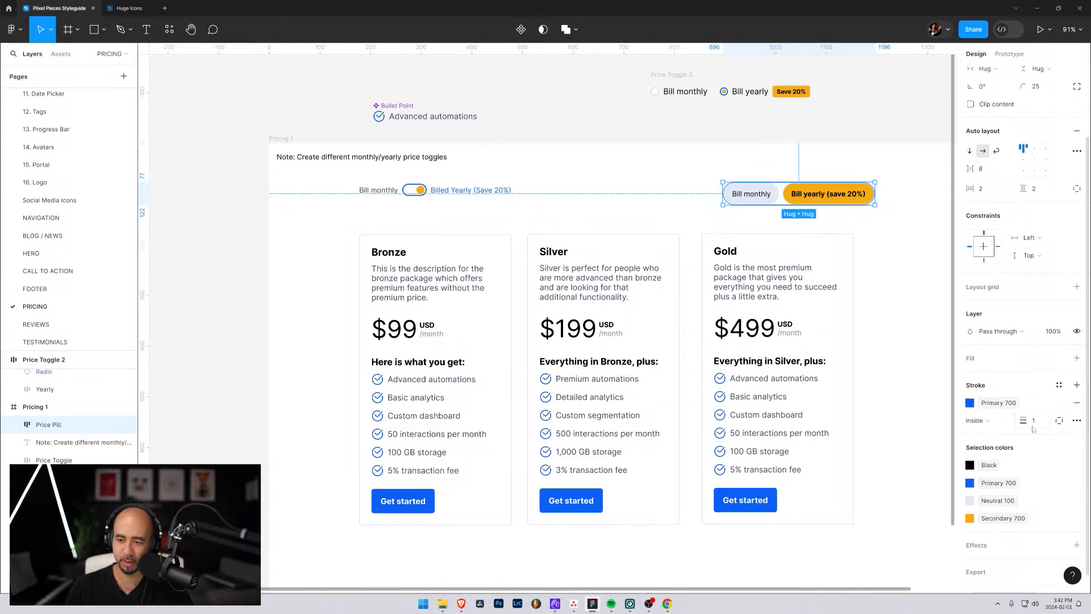
left_click(1035, 426)
key("Return")
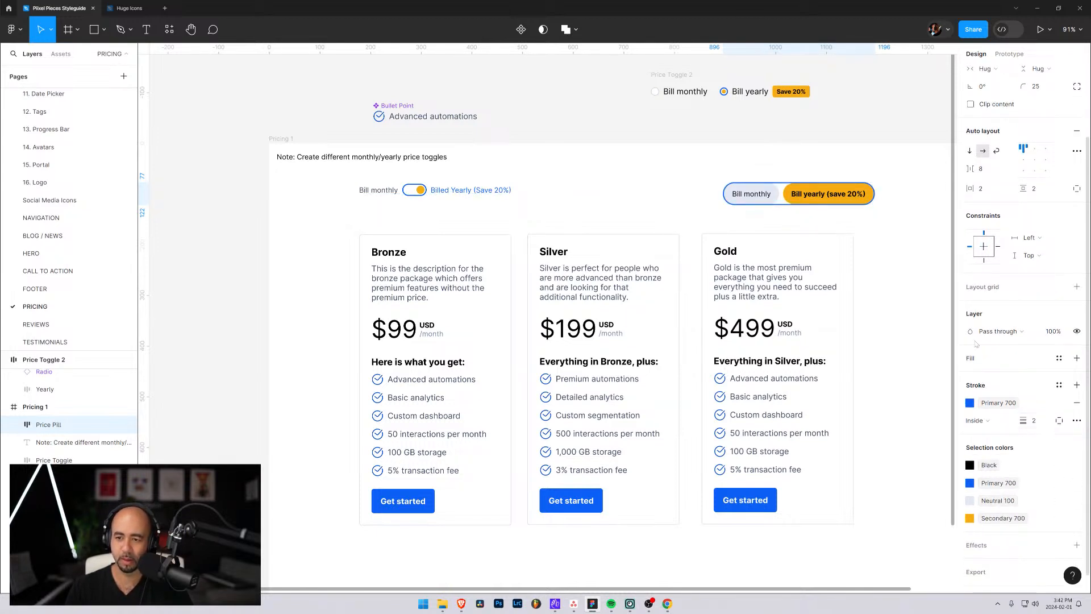
left_click(979, 420)
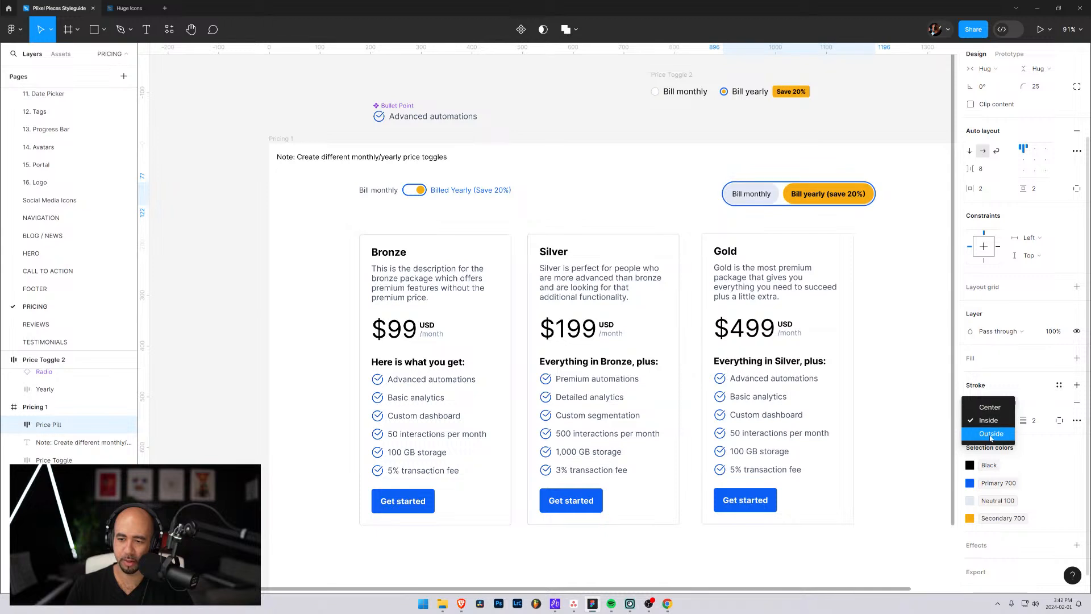
left_click(991, 436)
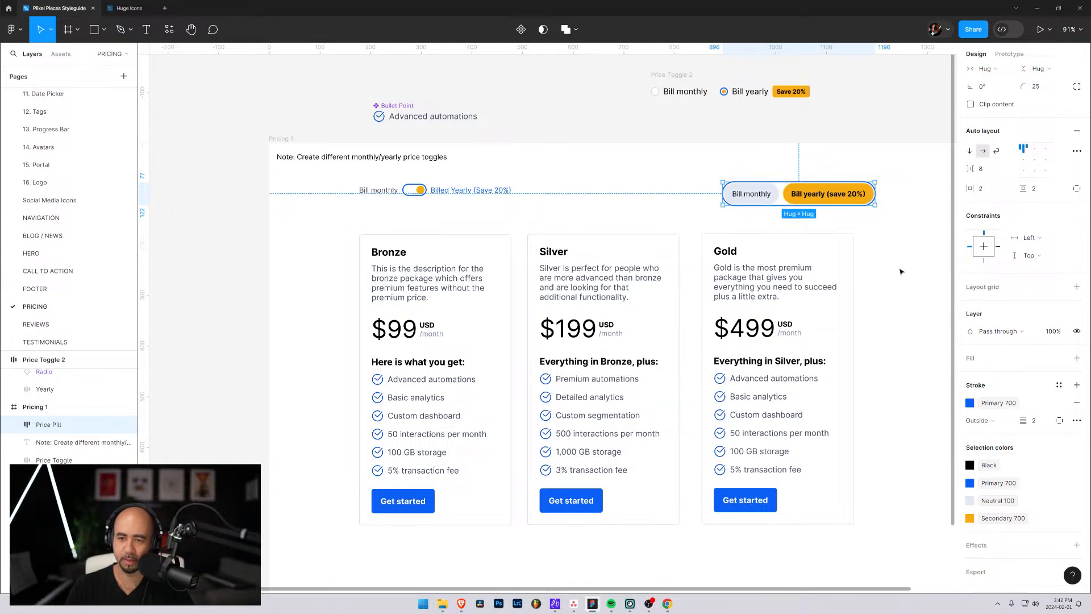
left_click(915, 216)
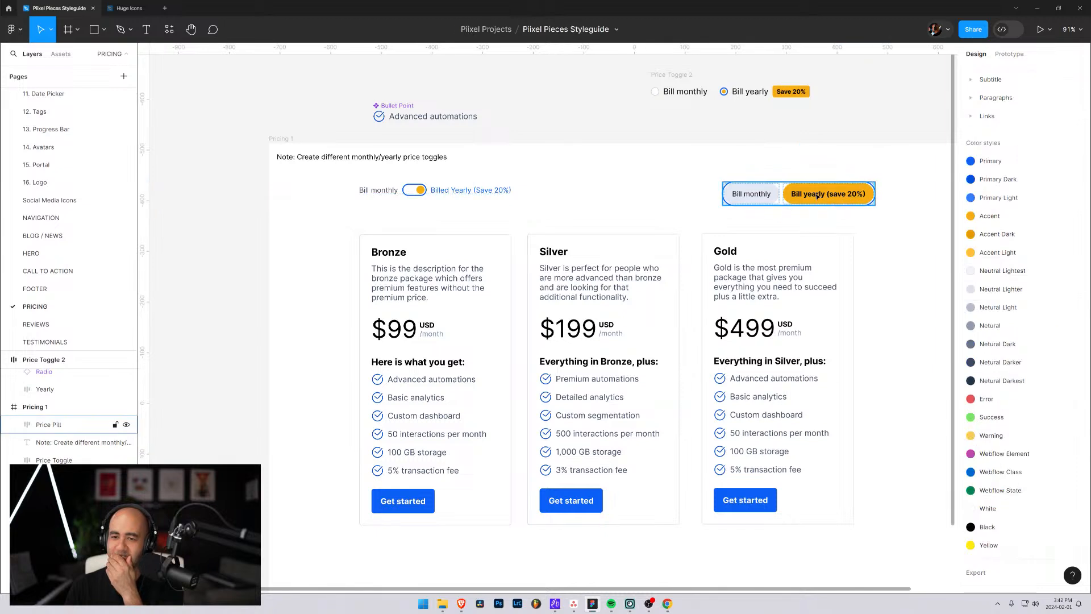
Move the Price Pill frame to about X 562, Y 75, above the Silver card
left_click_drag(814, 193, 674, 186)
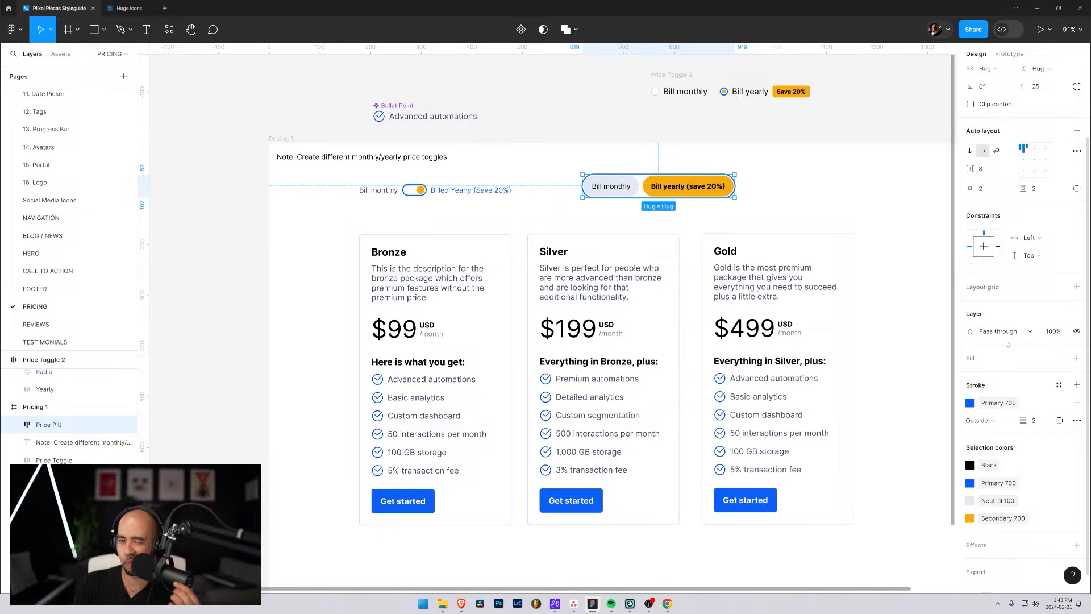
left_click(837, 206)
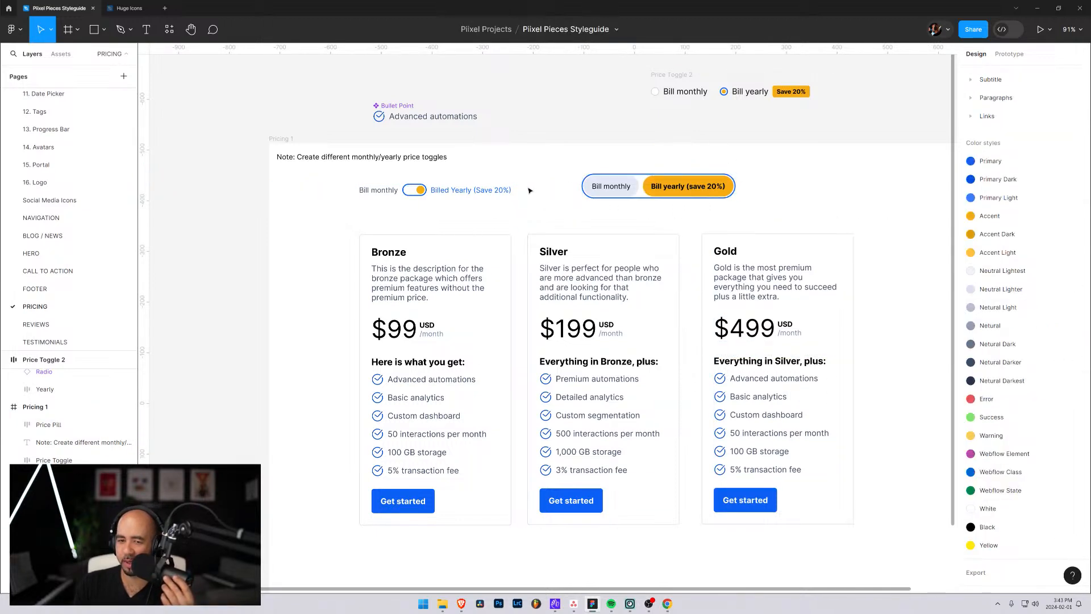
left_click_drag(709, 180, 682, 187)
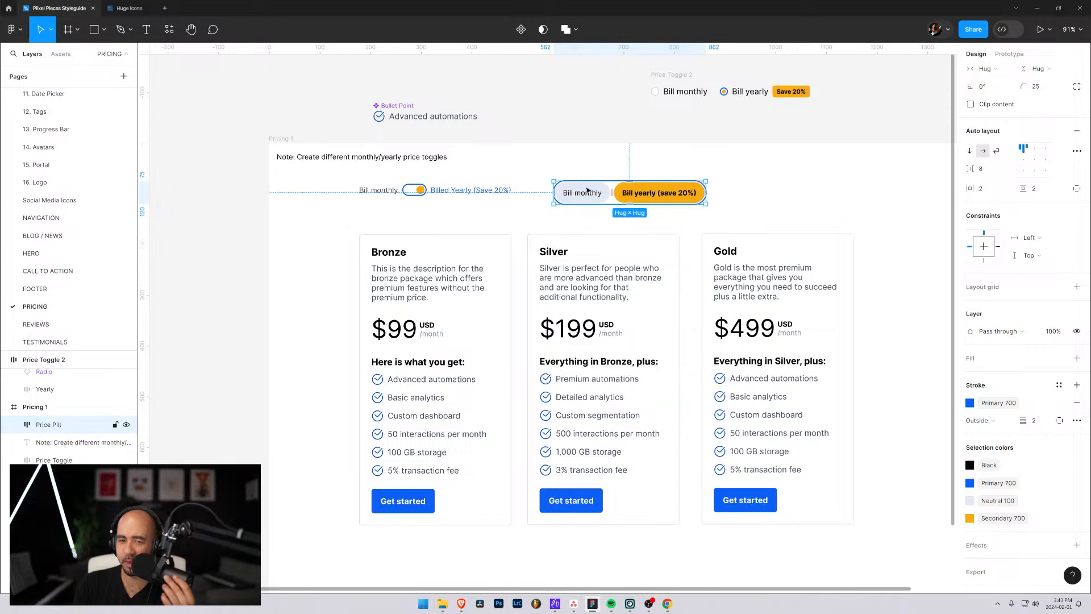
Change the fill of the Bill monthly button inside the Price Pill to the Neutral 50 library color
double_click(581, 192)
left_click(580, 185)
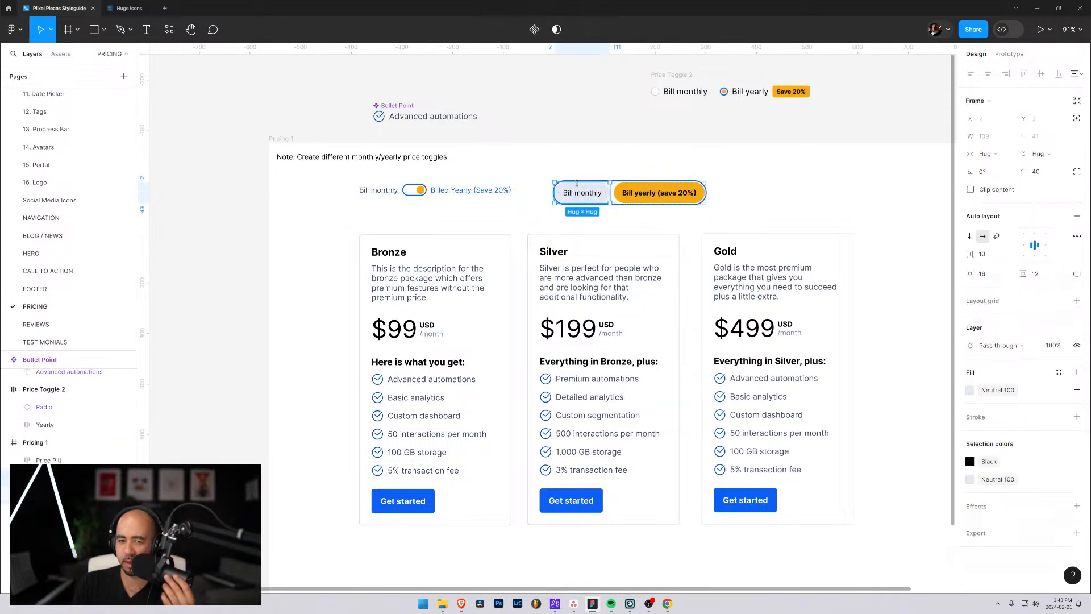
left_click(978, 482)
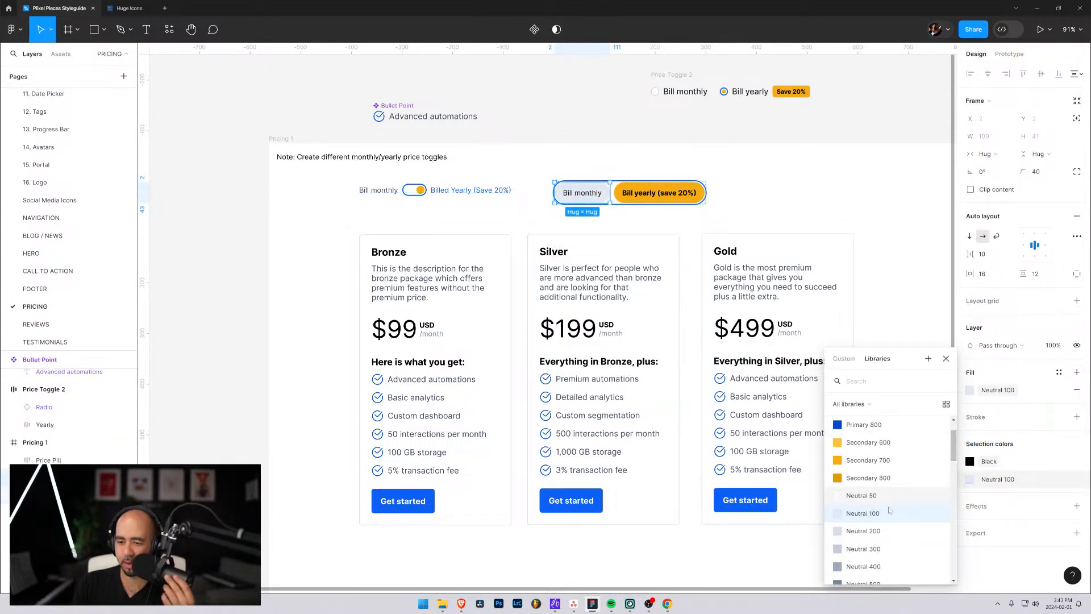
left_click(864, 496)
left_click(844, 197)
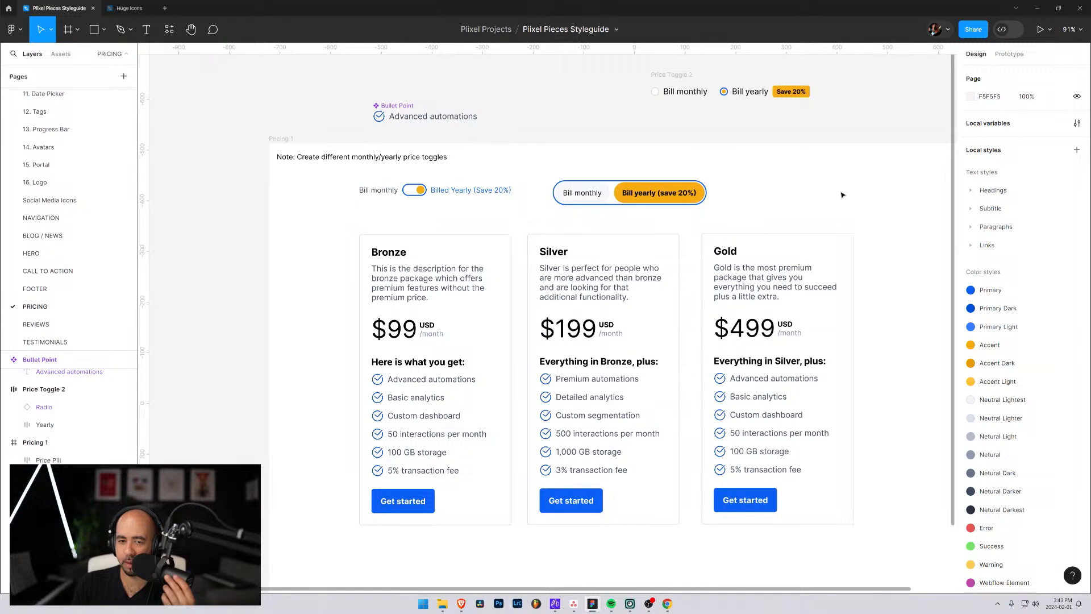
Set the spacing between the two buttons in the Price Pill frame to 2
left_click(633, 192)
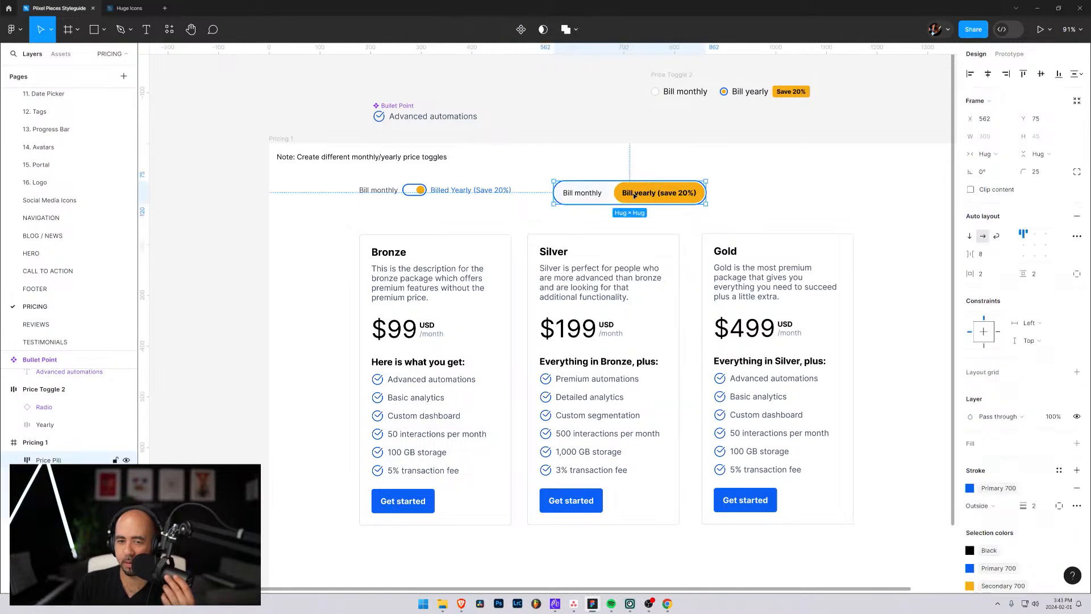
left_click(982, 254)
type("2")
key("Return")
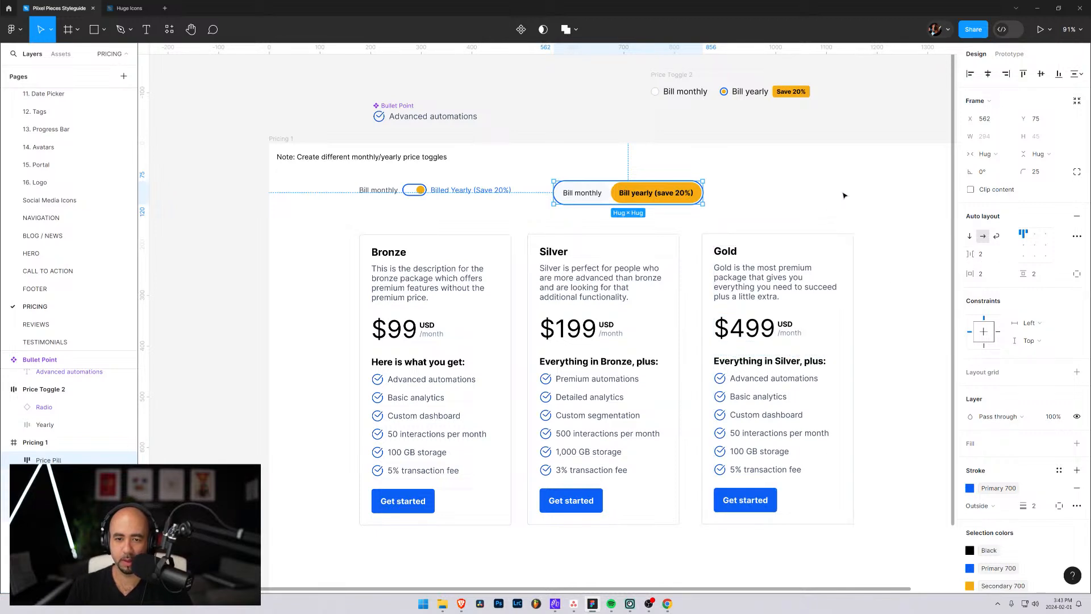
left_click(625, 186)
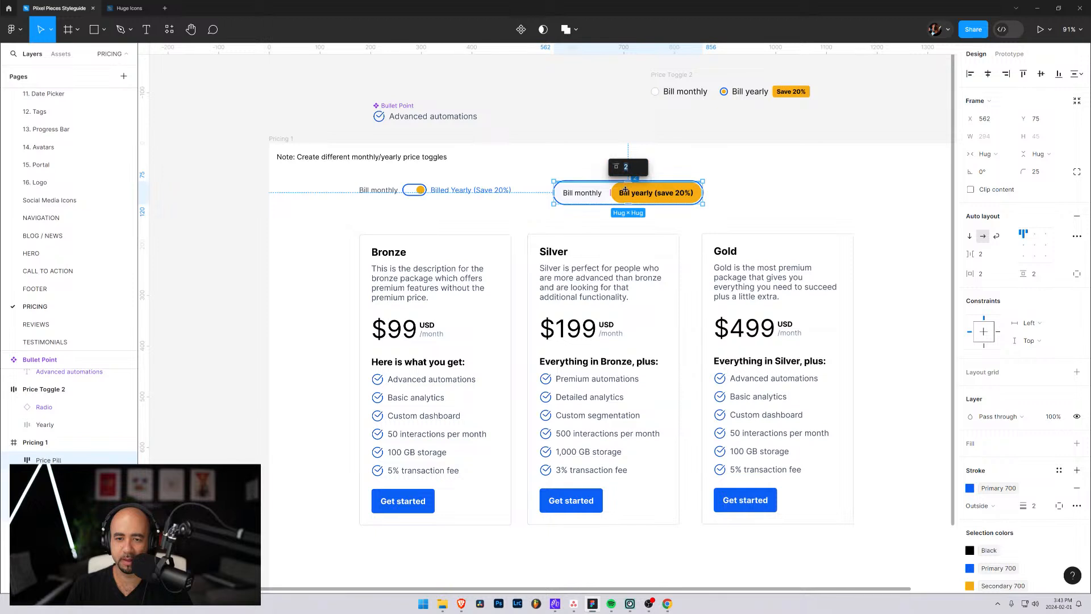
left_click(774, 211)
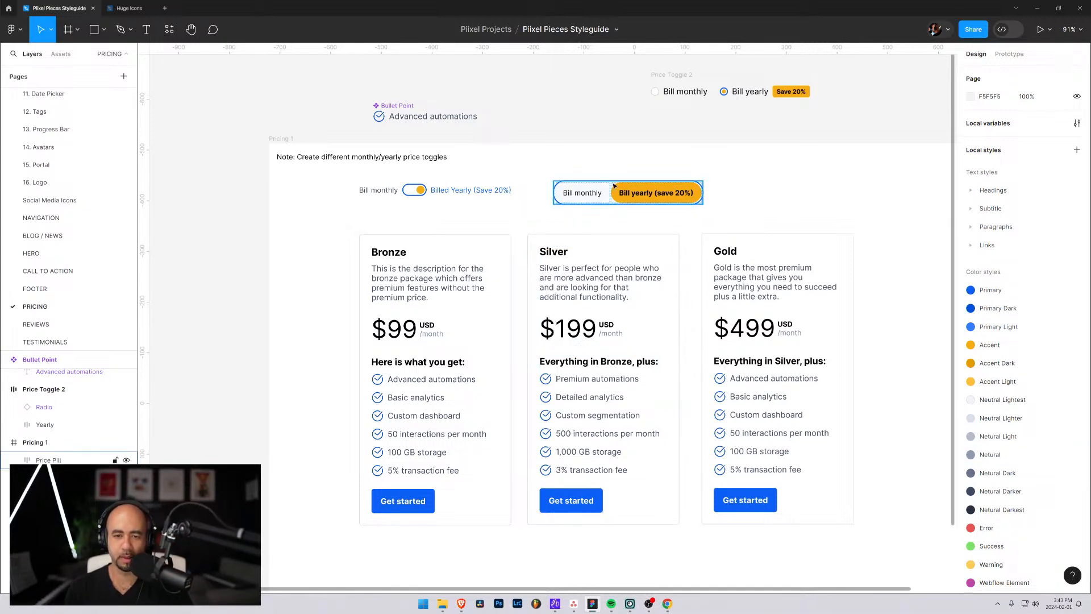
Move the Price Pill frame to about X 810, Y 78, undoing the accidental padding change made while repositioning it
left_click_drag(614, 186, 801, 164)
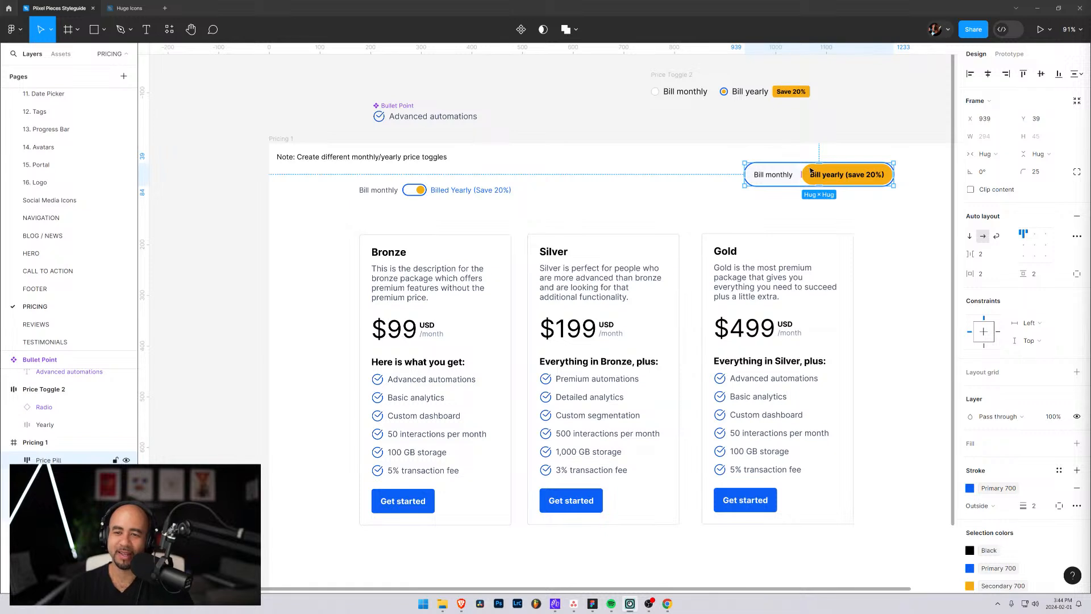
left_click_drag(813, 172, 788, 187)
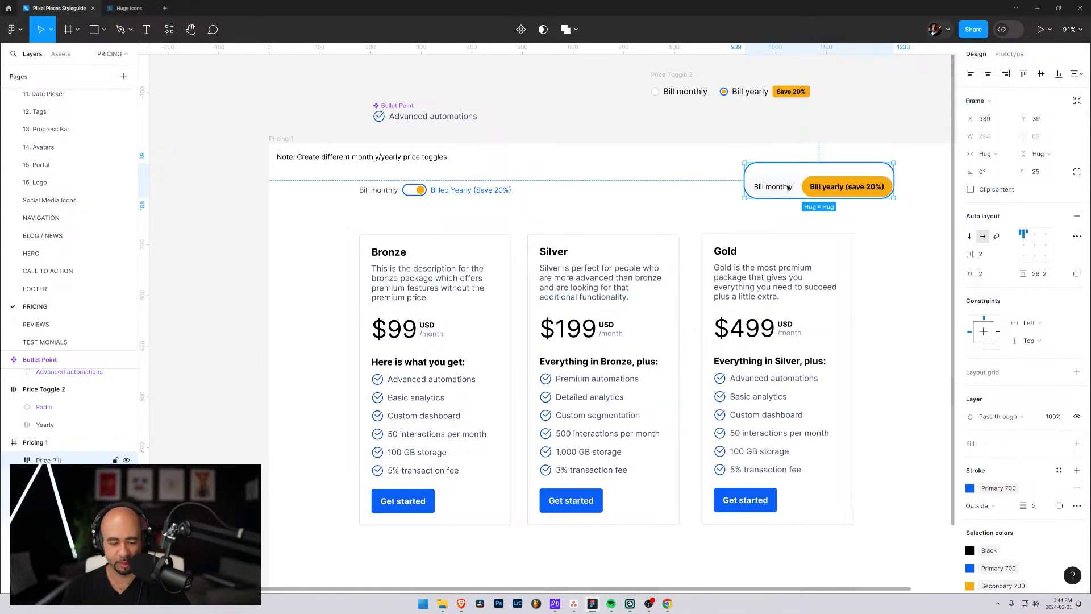
key("ctrl+z")
left_click(891, 216)
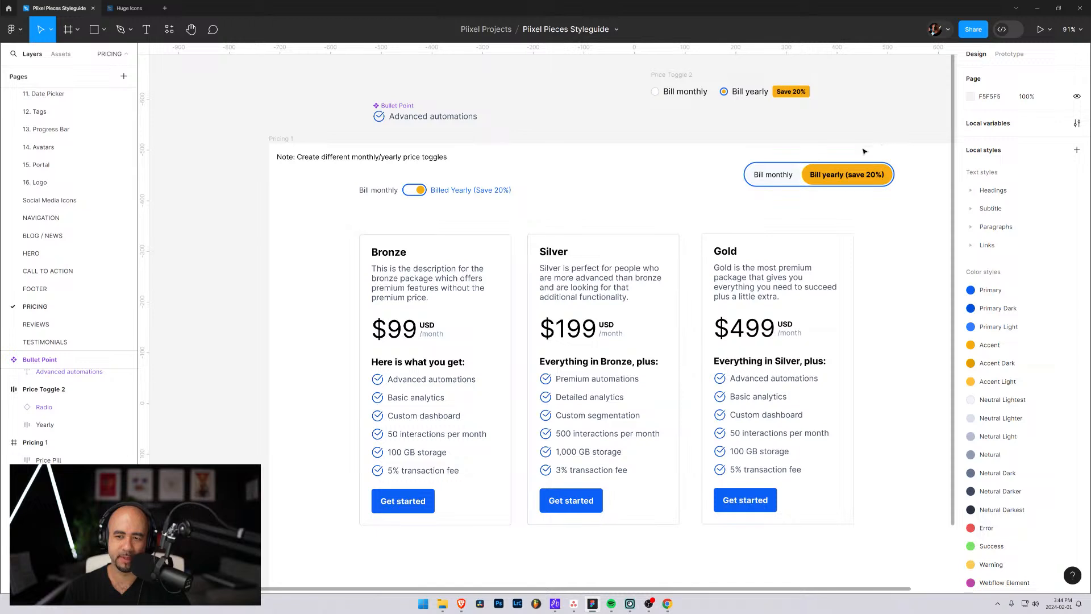
left_click_drag(828, 173, 654, 189)
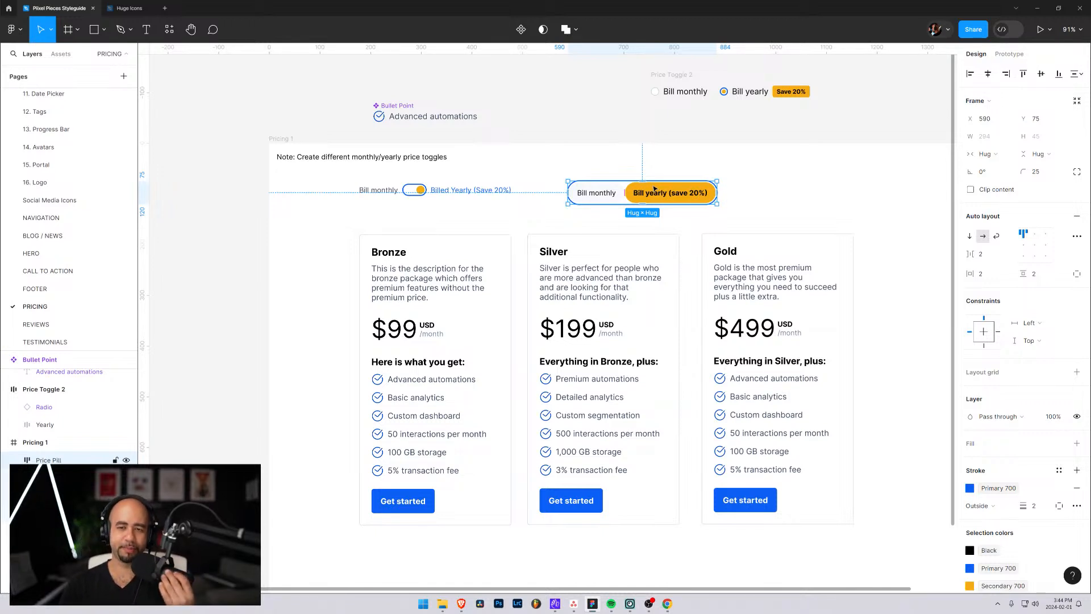
left_click_drag(656, 188, 767, 190)
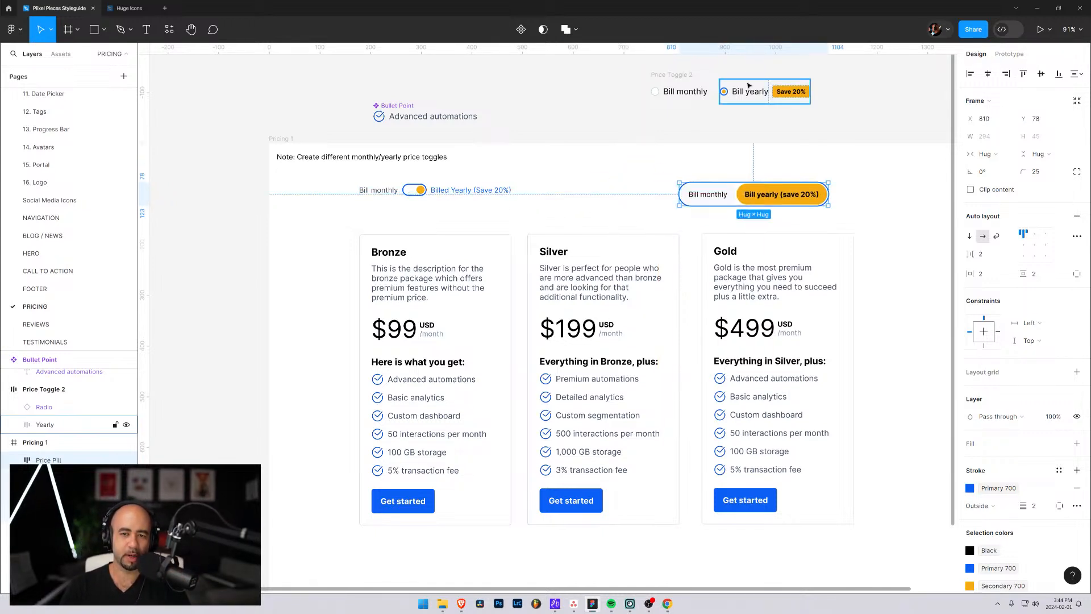
Collapse the Price Toggle 2 and Price Pill layers in the layer list
left_click(684, 92)
left_click(749, 92)
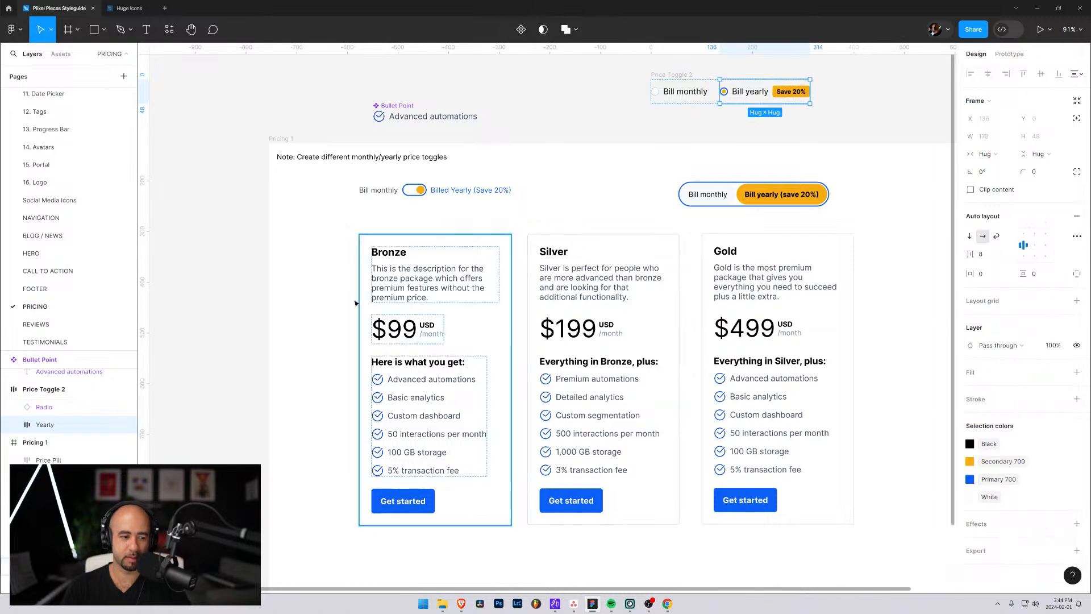
left_click(5, 390)
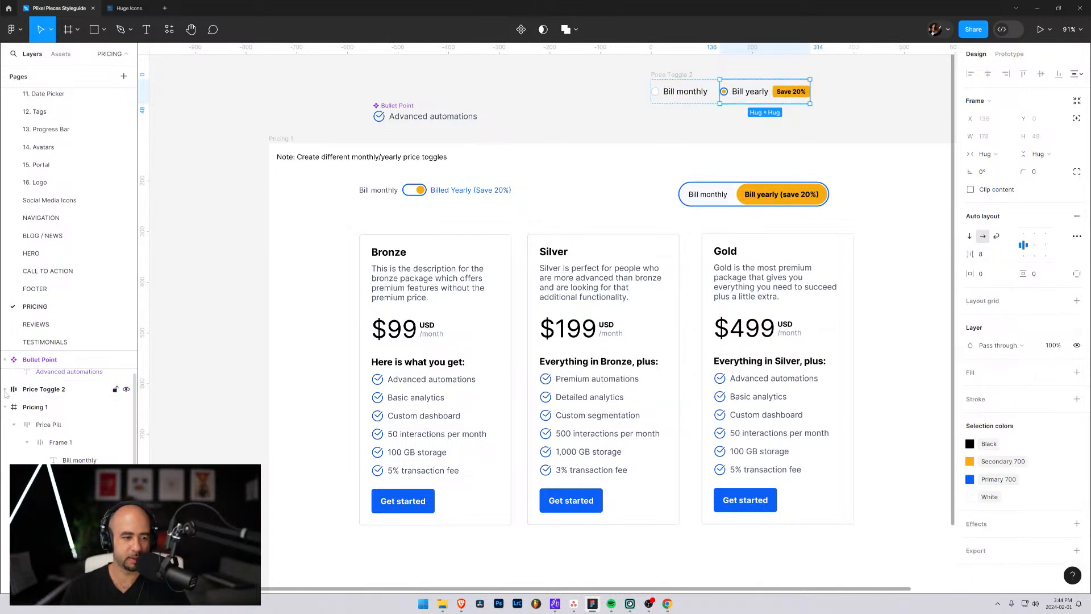
left_click(5, 407)
left_click(5, 407)
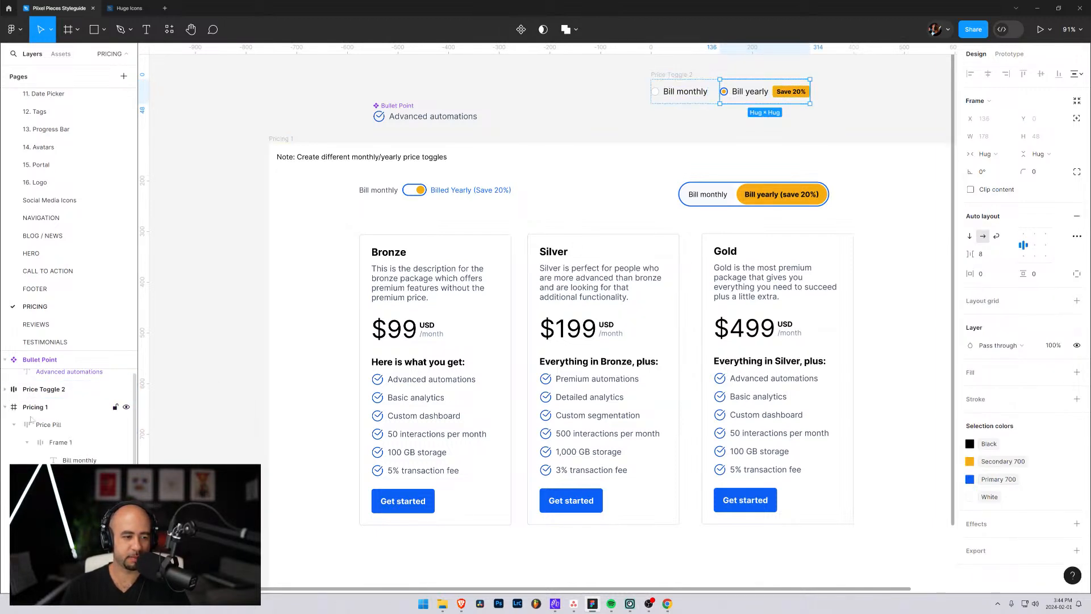
left_click(14, 425)
Reorder the note text layer above Price Pill and nest Price Toggle 2 at the top of the Pricing 1 frame
left_click(54, 460)
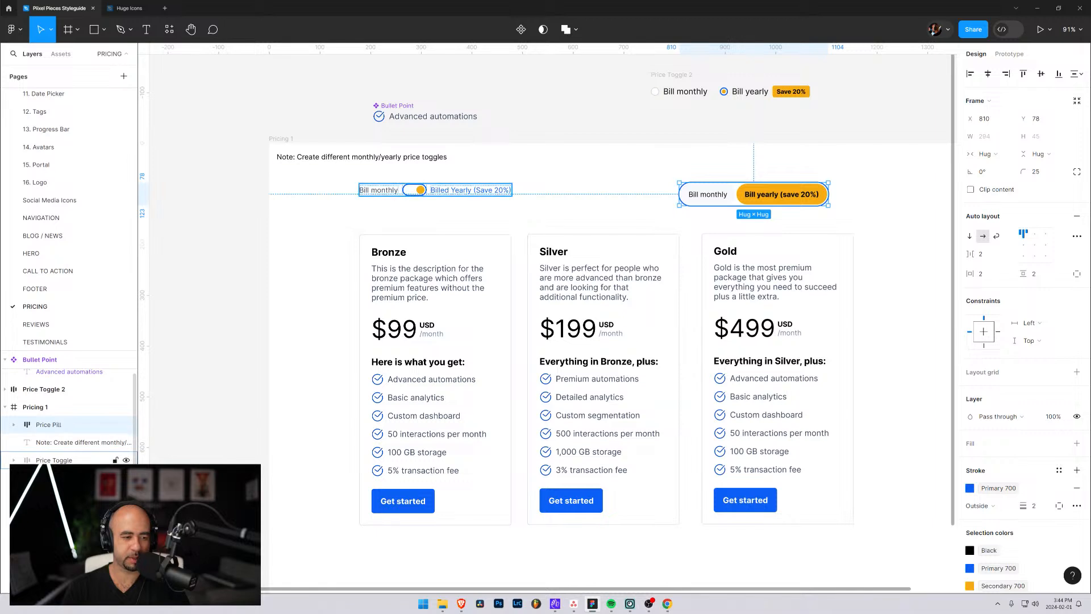
left_click(45, 444)
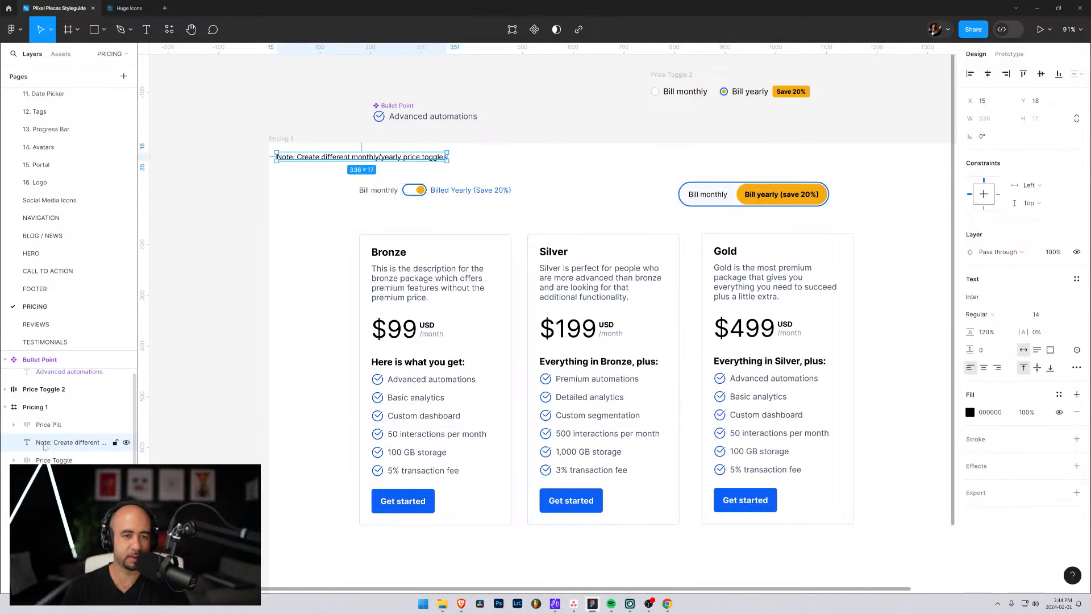
left_click_drag(45, 447, 34, 414)
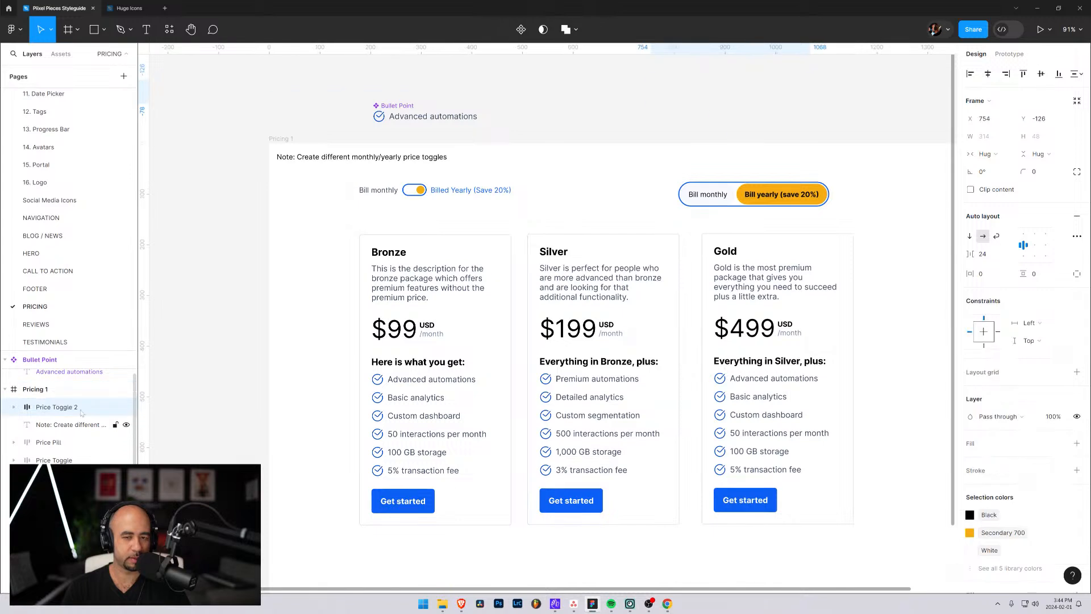
Stack Price Toggle 2 and Price Pill beneath the first toggle, and reorder the note text layer above Price Toggle 2
left_click_drag(685, 96, 481, 209)
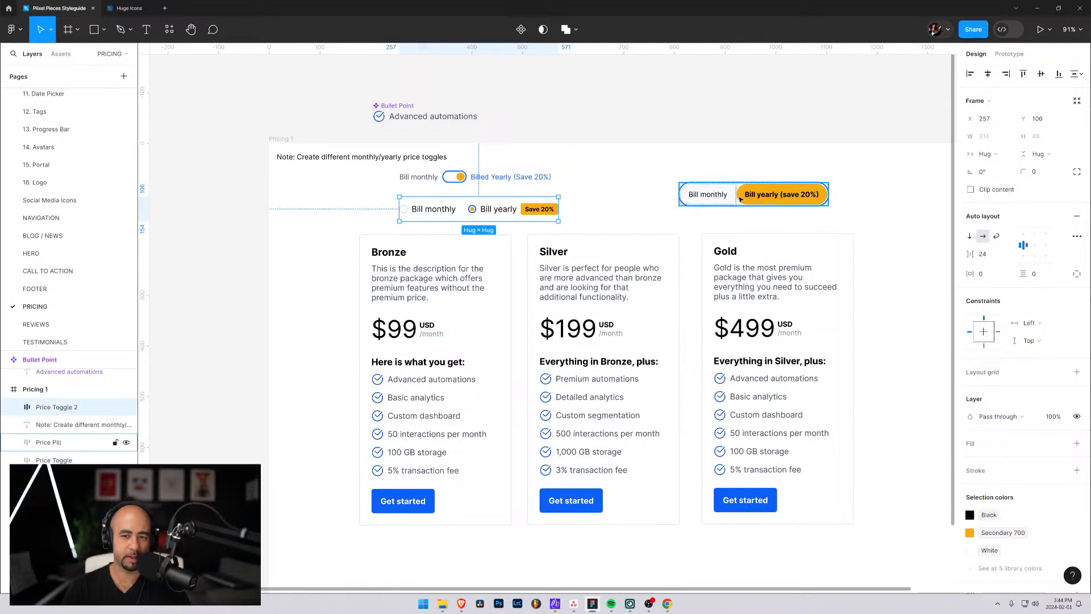
left_click_drag(734, 197, 450, 251)
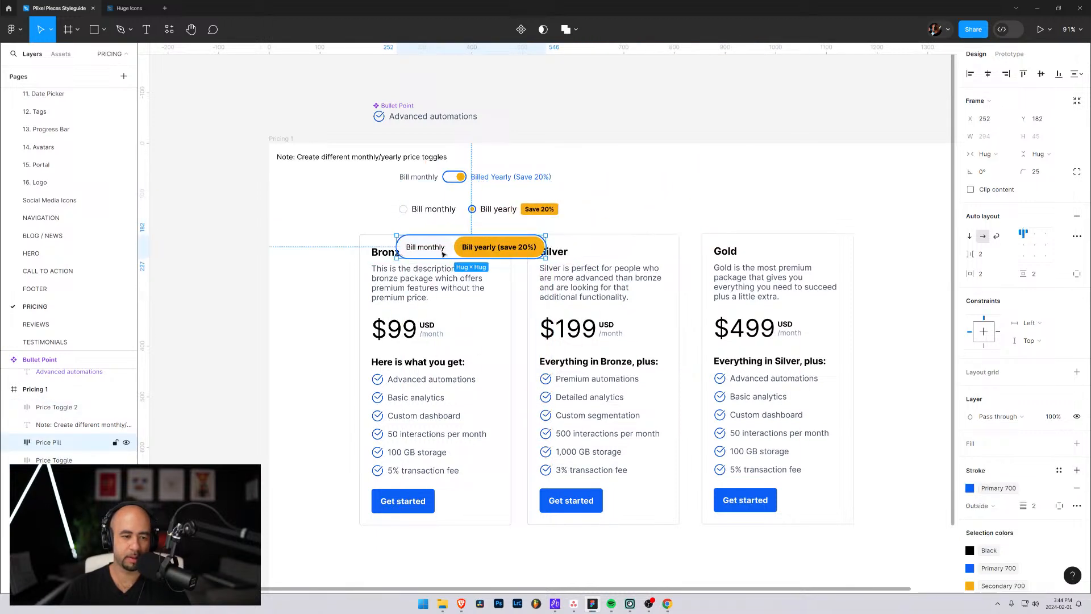
left_click(48, 426)
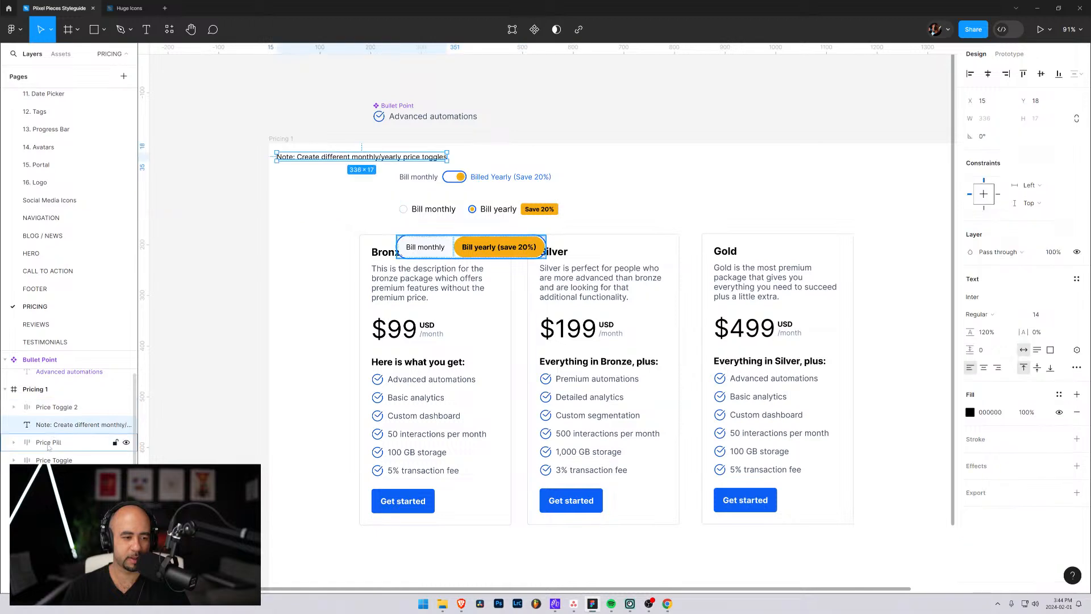
left_click_drag(45, 430, 48, 402)
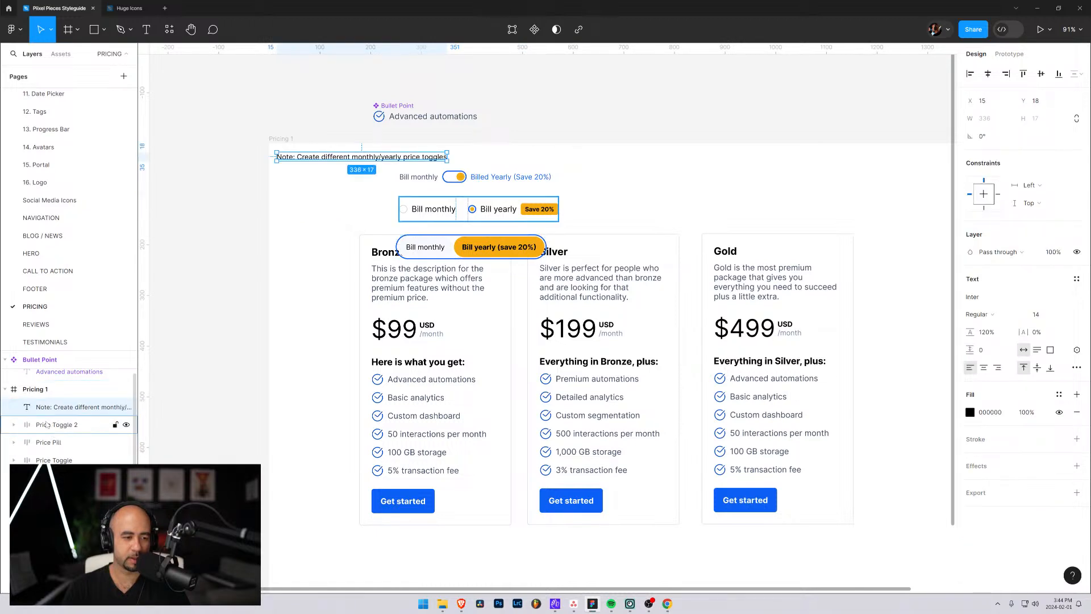
Left-align the three price toggles with distributed vertical spacing and move them together to about X 556, above the Silver card
left_click(48, 424)
left_click(48, 461, "shift")
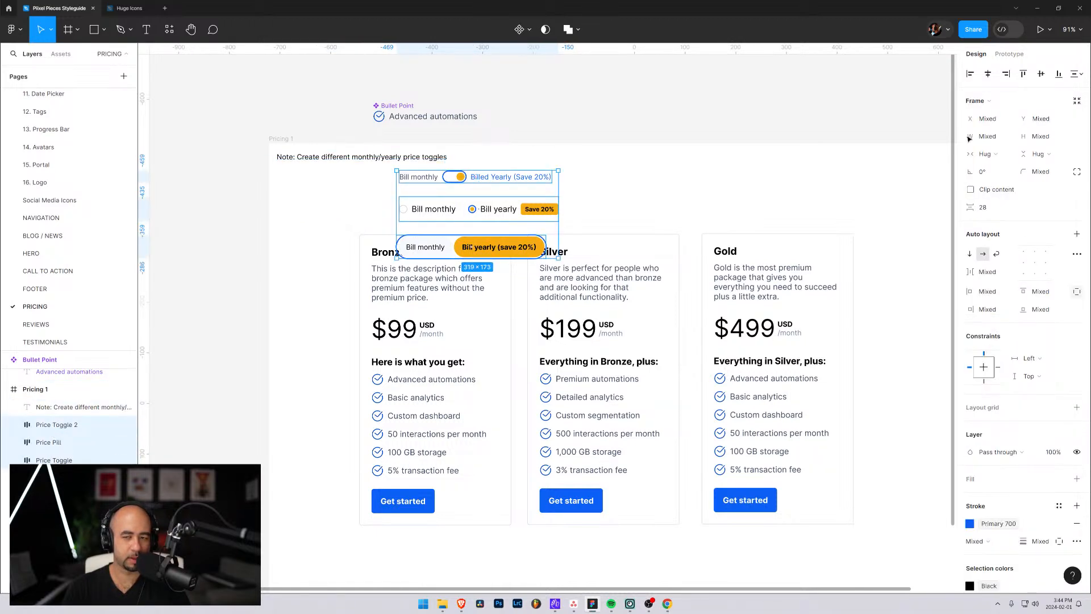
left_click(970, 74)
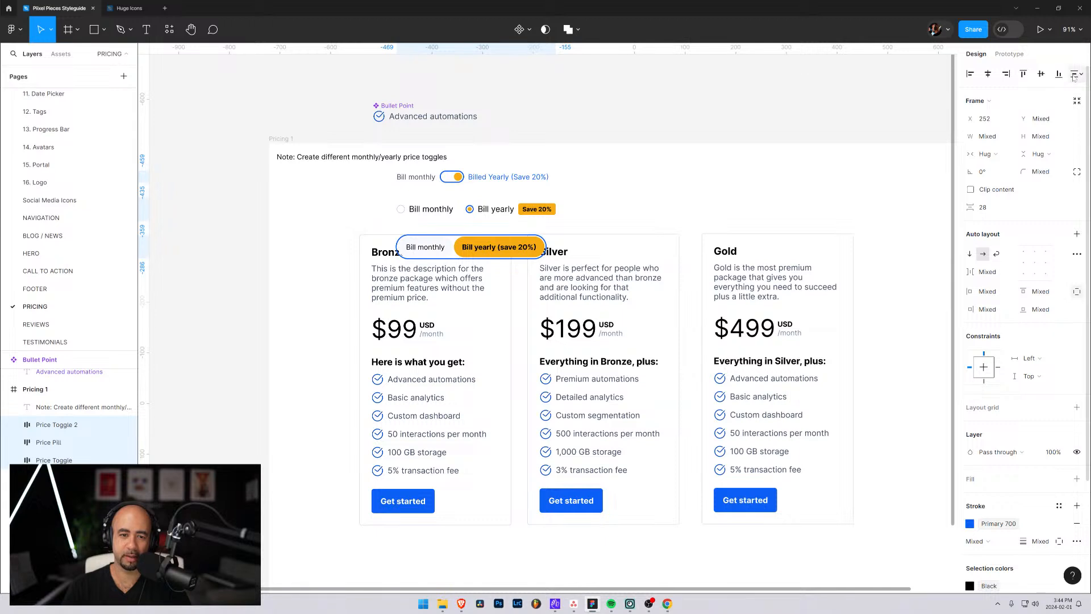
left_click(1079, 74)
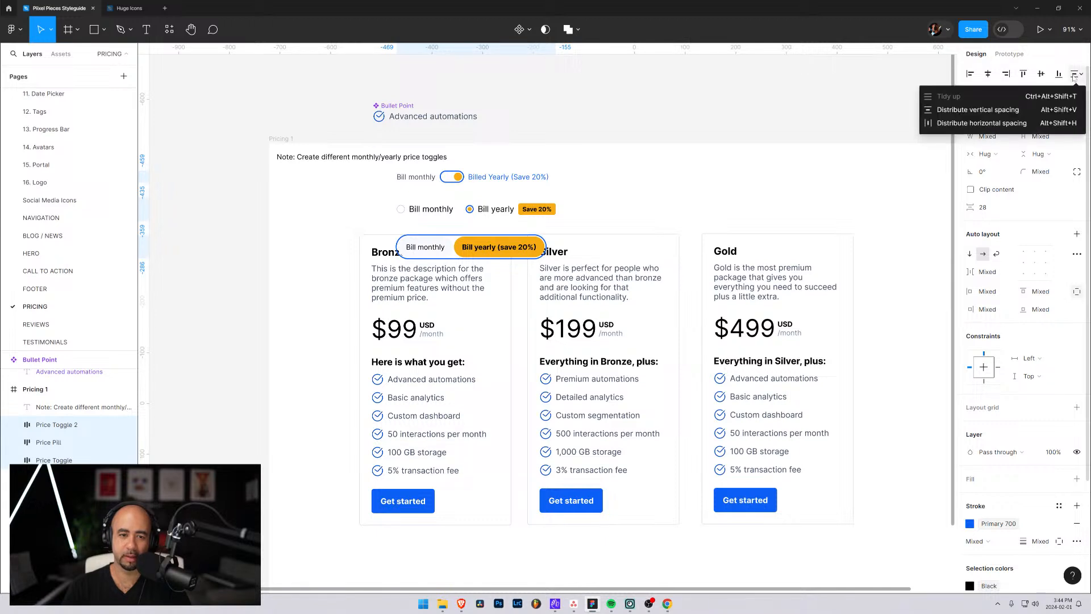
left_click(981, 110)
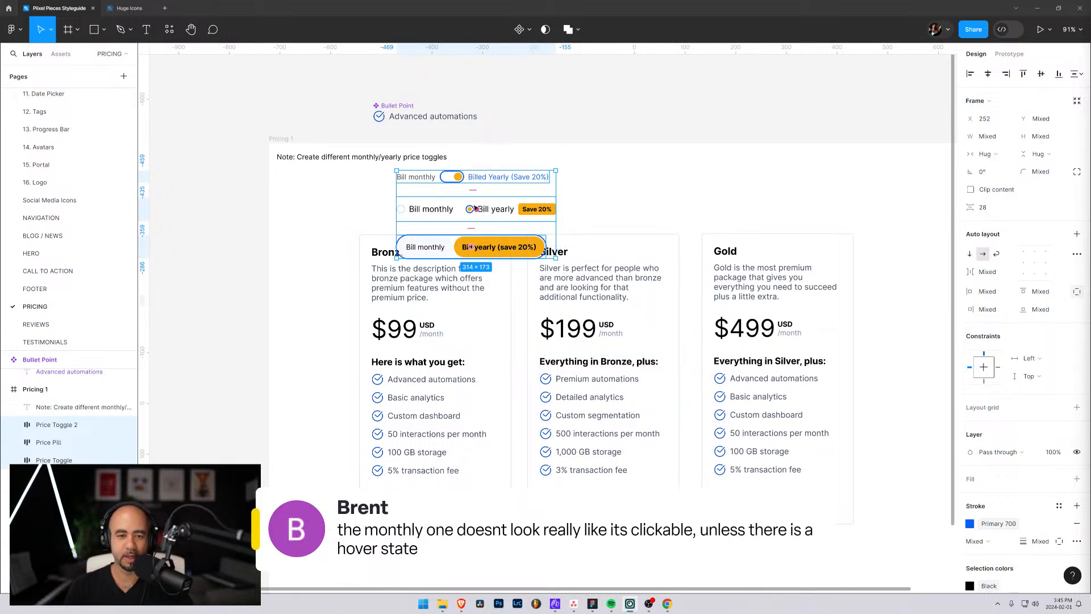
left_click_drag(475, 208, 640, 192)
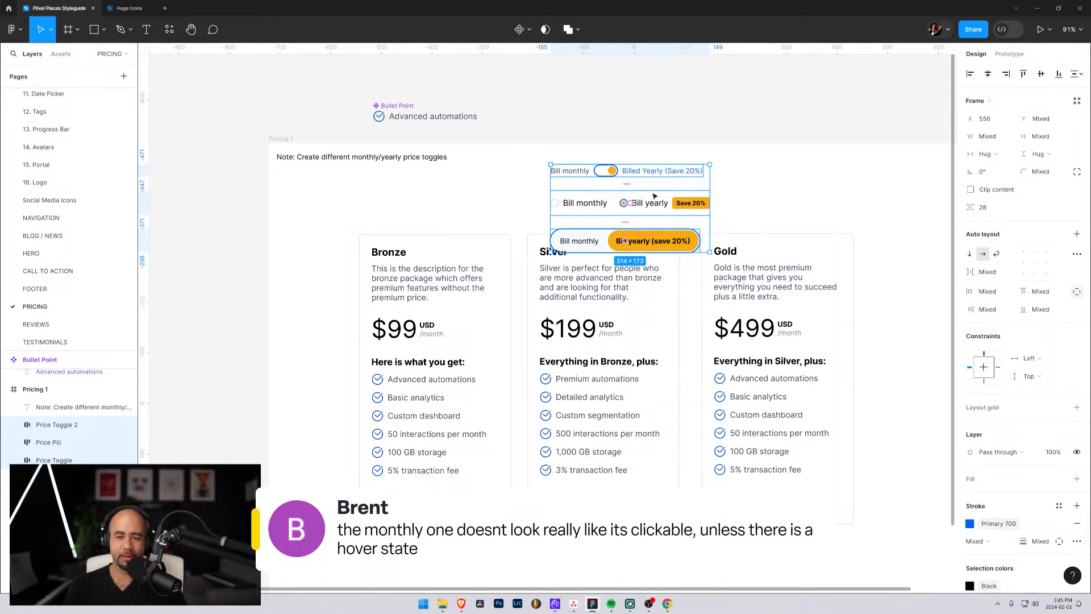
Move the Bronze, Silver and Gold cards down together by about 190 px to clear space below the toggles
left_click(440, 385)
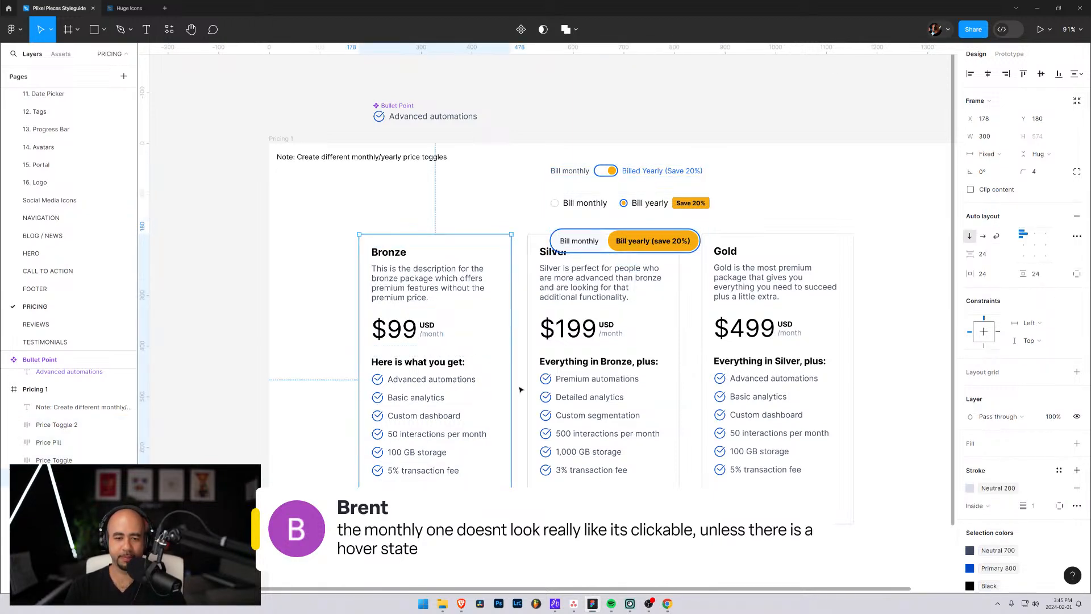
left_click(598, 370, "shift")
left_click(746, 340, "shift")
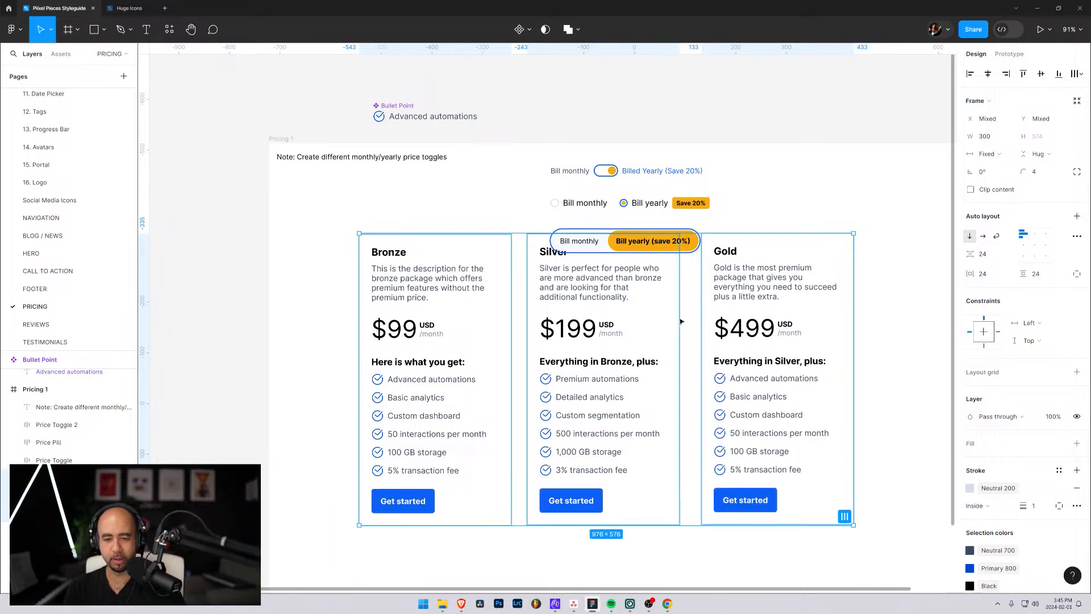
left_click_drag(557, 314, 556, 371)
scroll(556, 398, "down", 4)
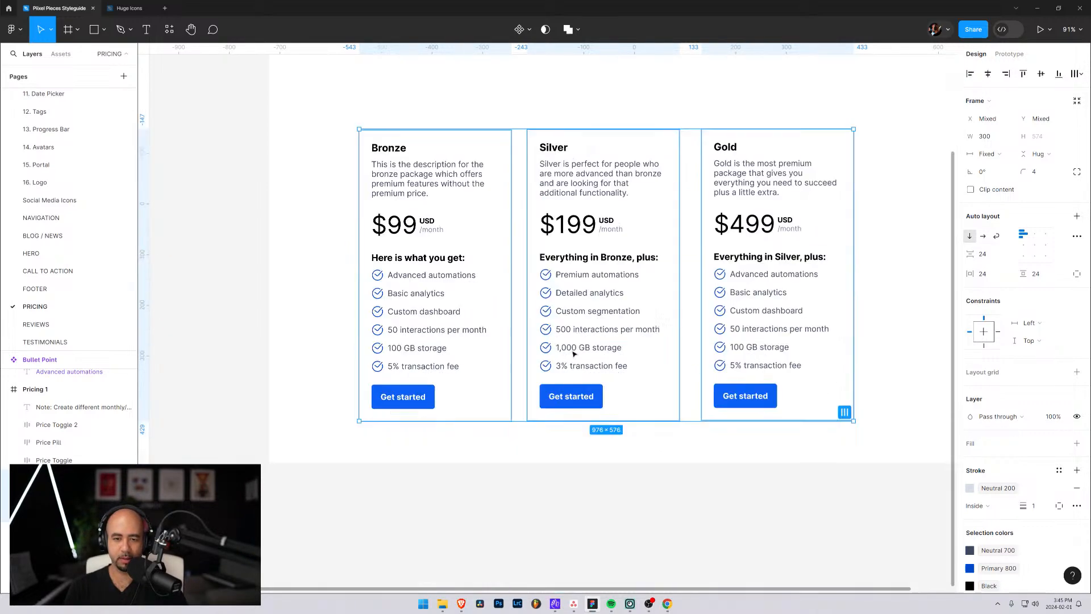
scroll(561, 353, "up", 5)
left_click(514, 242)
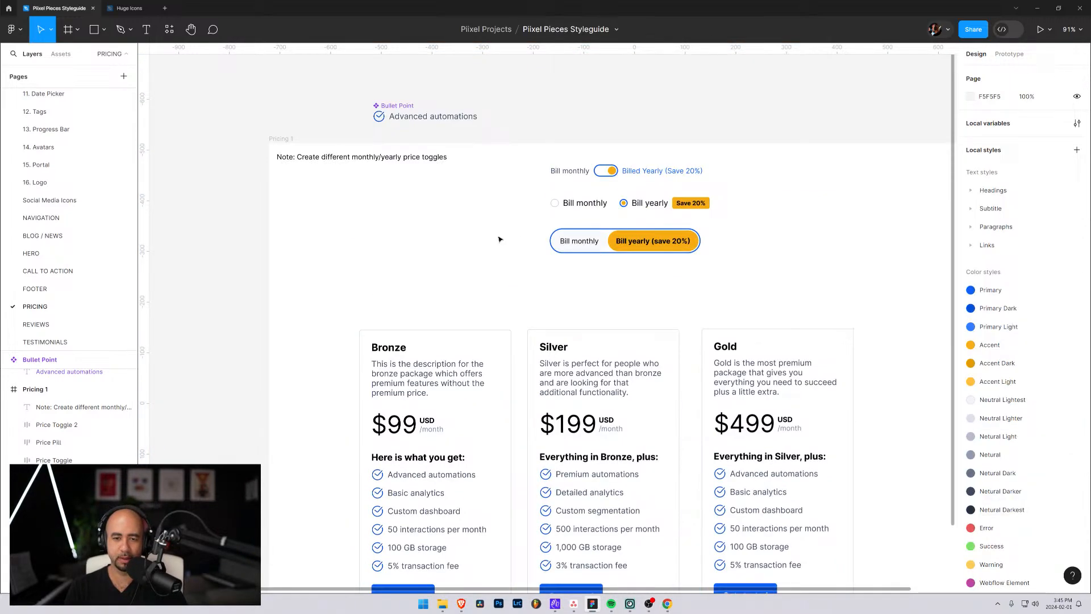
Set the fill of the Bill monthly button in Price Pill to Neutral 200
double_click(577, 241)
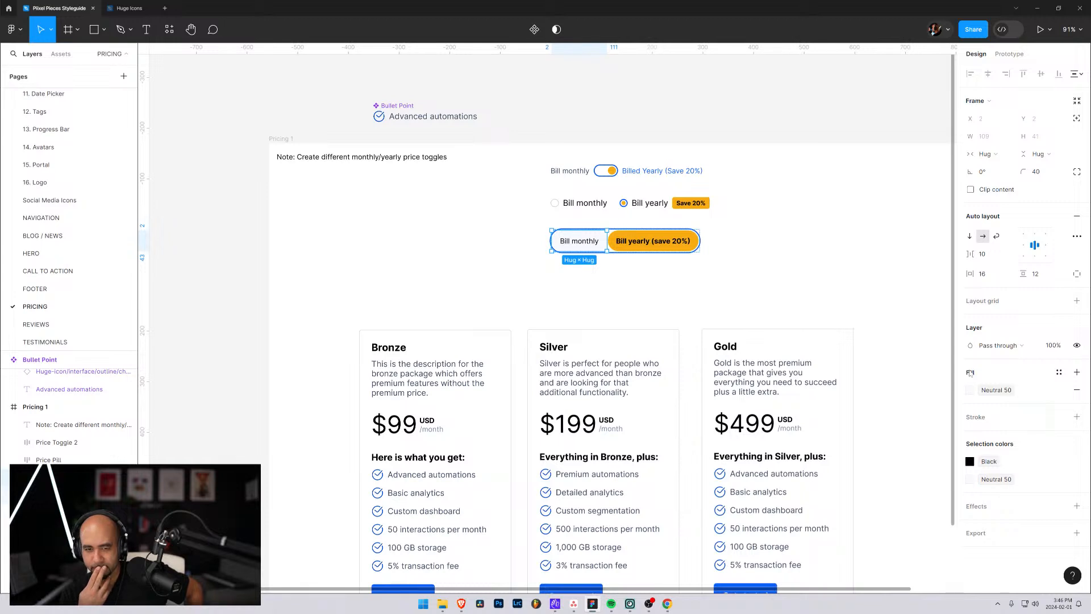
left_click(970, 479)
left_click(872, 552)
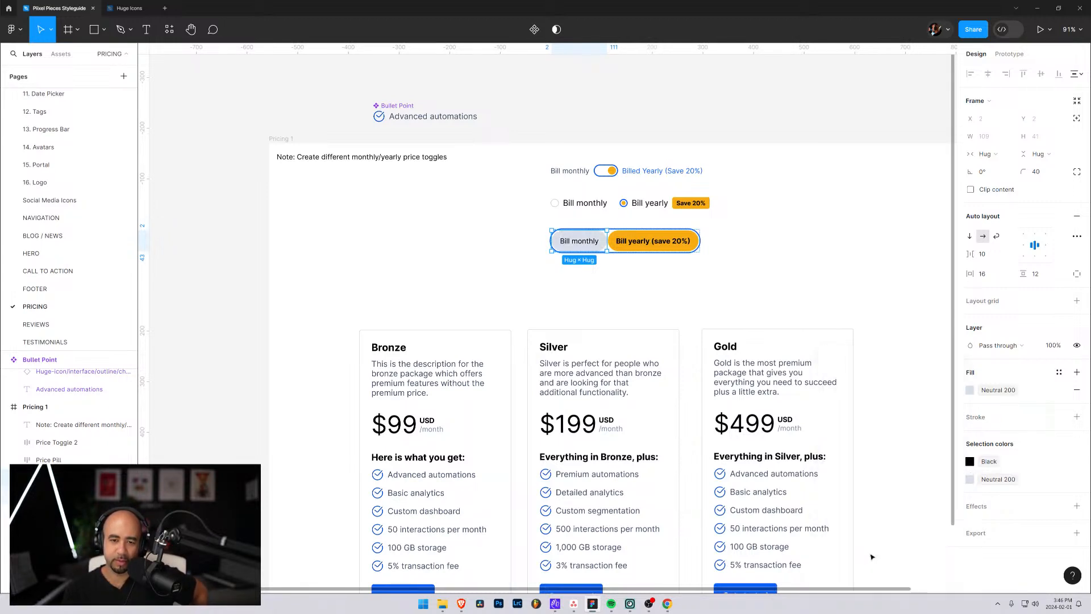
left_click(870, 312)
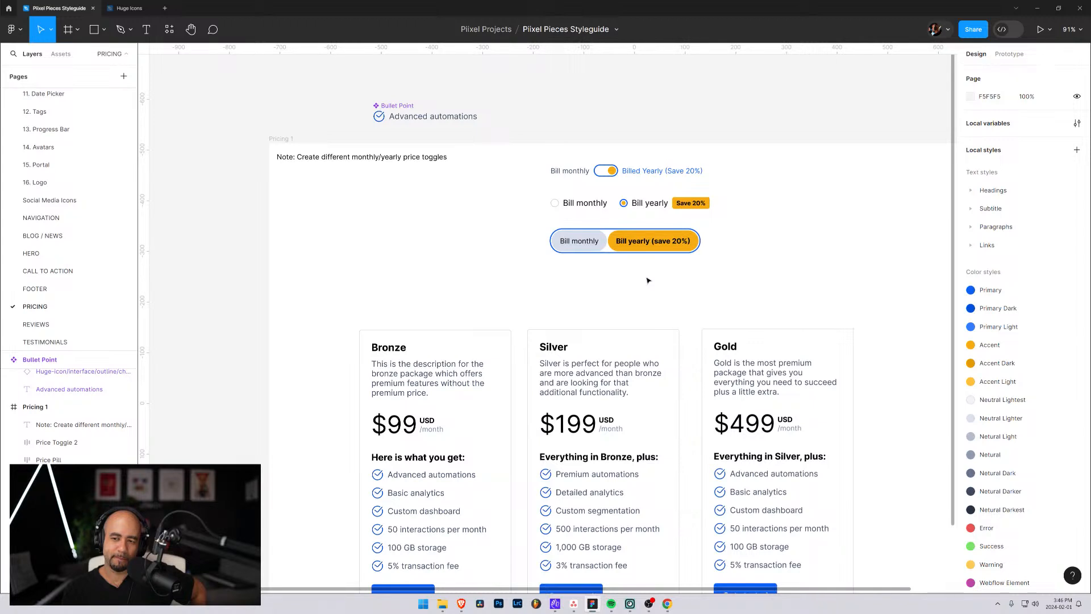
Change the fill of the Bill monthly button in Price Pill to white
scroll(987, 501, "down", 3)
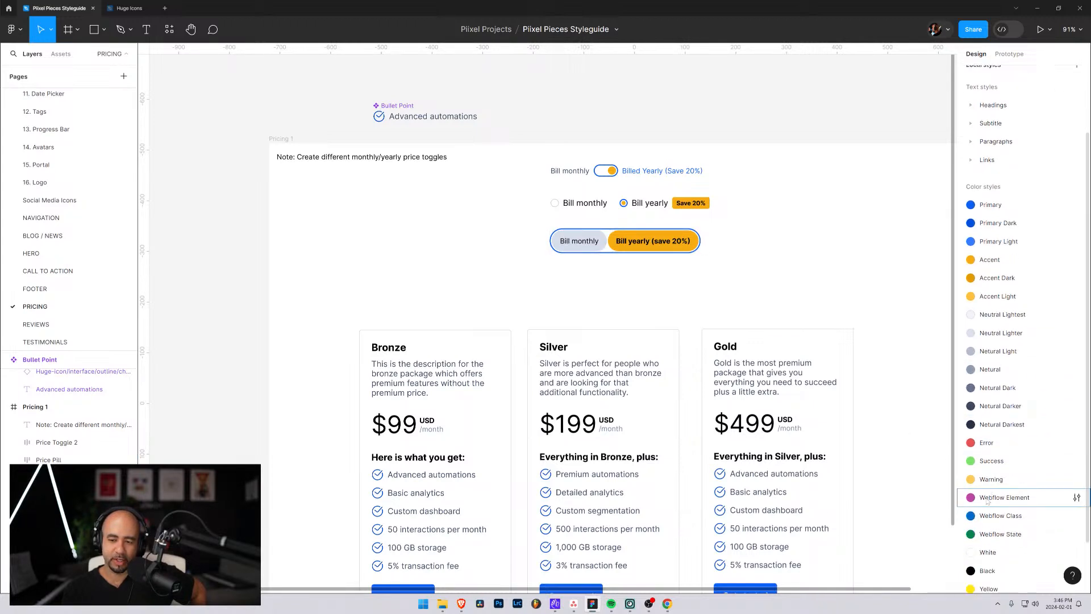
left_click(588, 239)
left_click(589, 237)
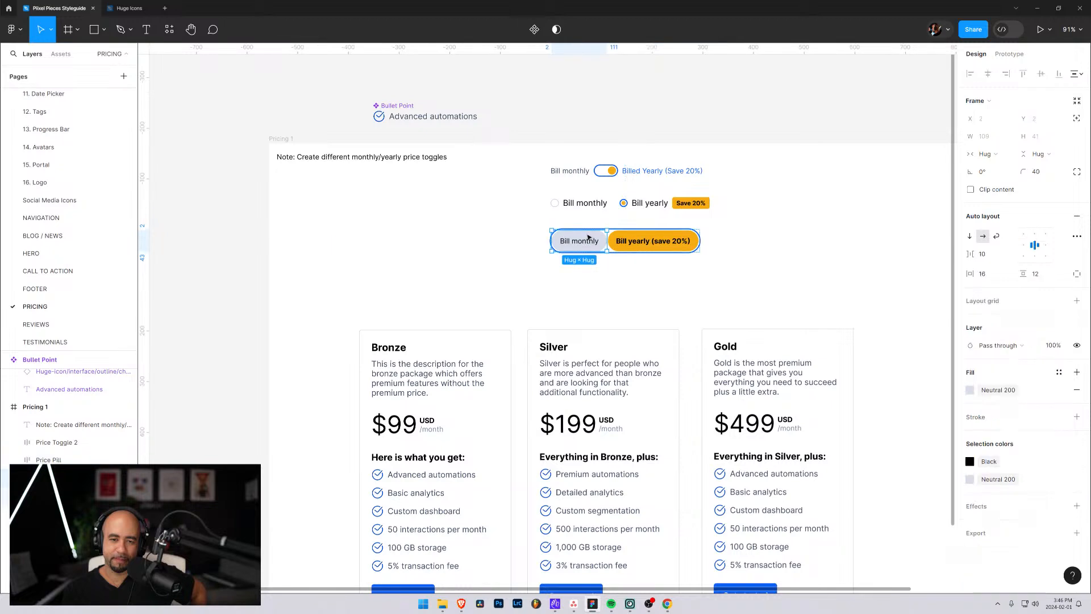
left_click(971, 391)
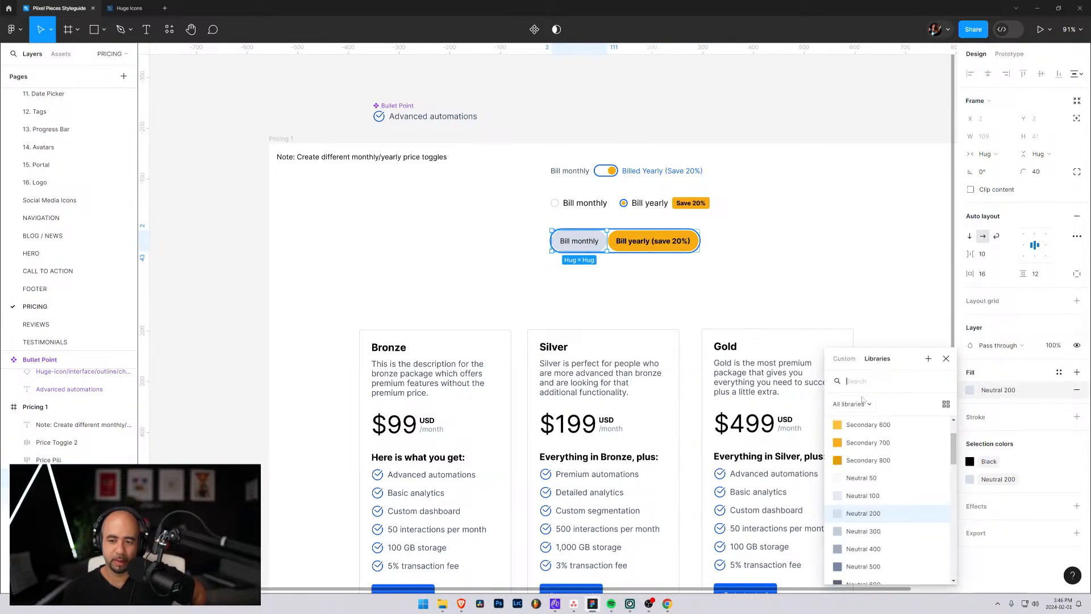
scroll(875, 455, "up", 5)
left_click(862, 433)
left_click(831, 297)
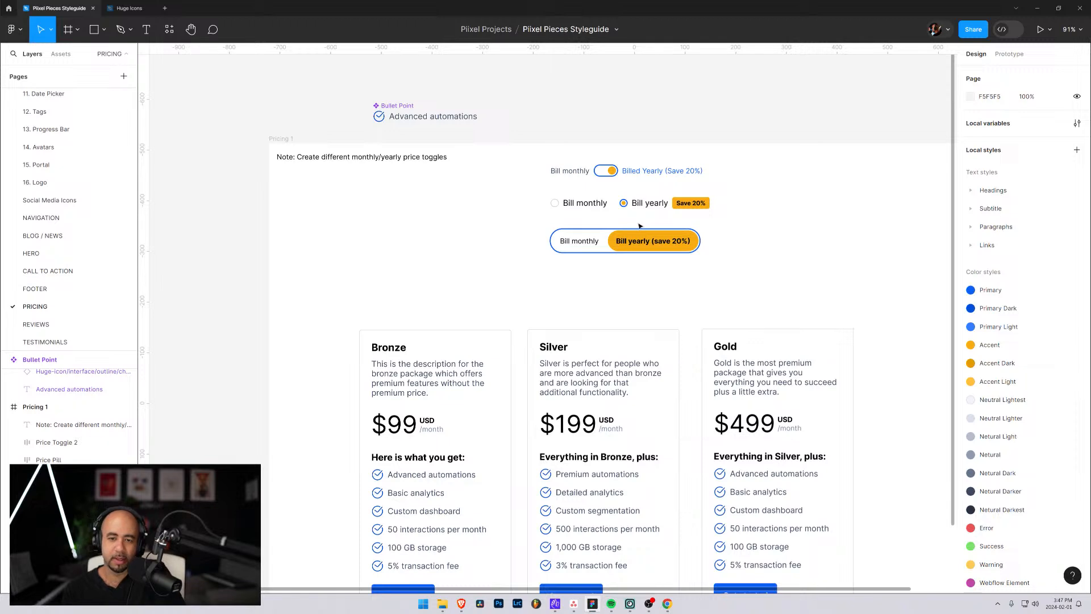
left_click(645, 241)
left_click(646, 241)
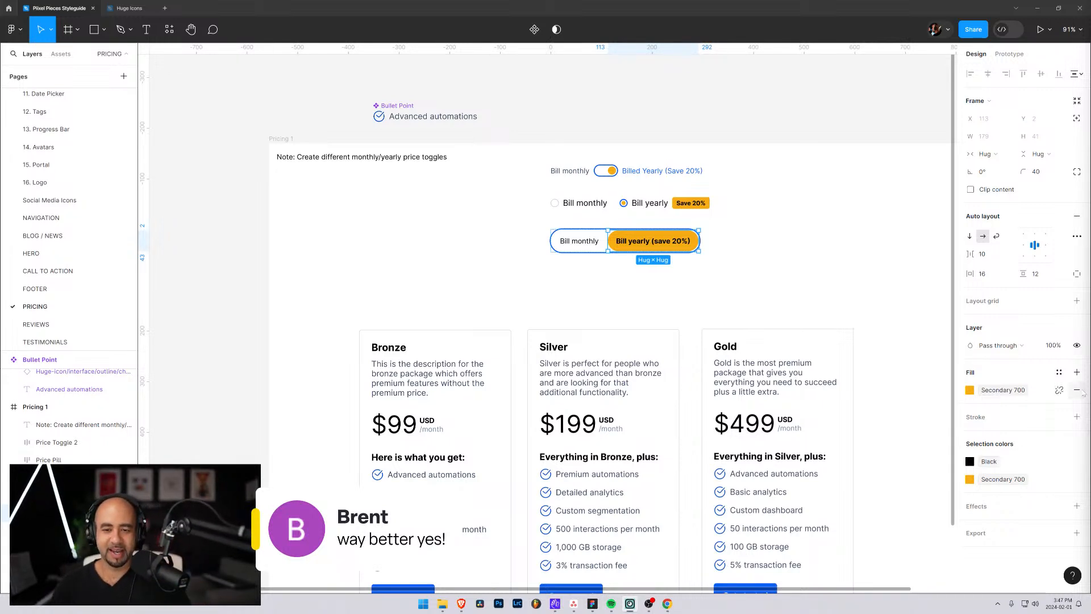
left_click(699, 266)
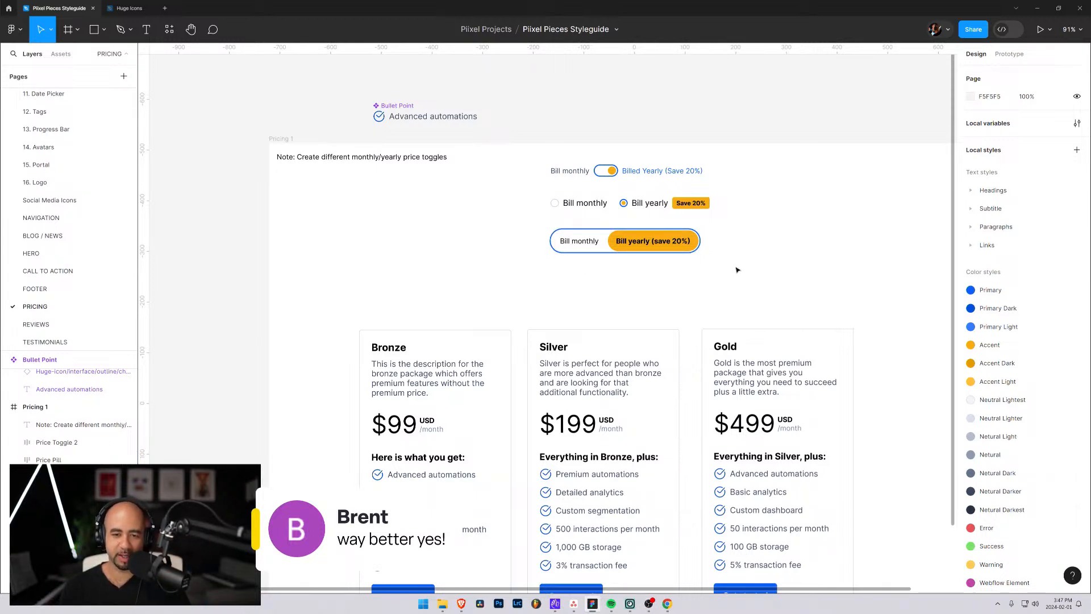
Create a component set from the three price toggles and move it above the Pricing 1 frame, to about X -220, Y -808
left_click_drag(531, 147, 775, 283)
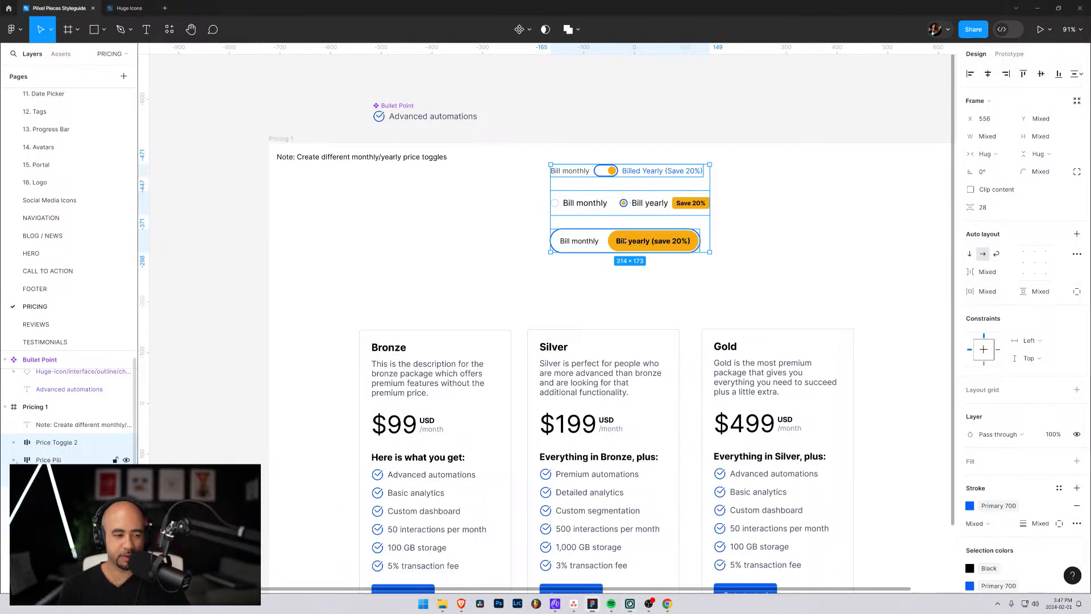
left_click(531, 33)
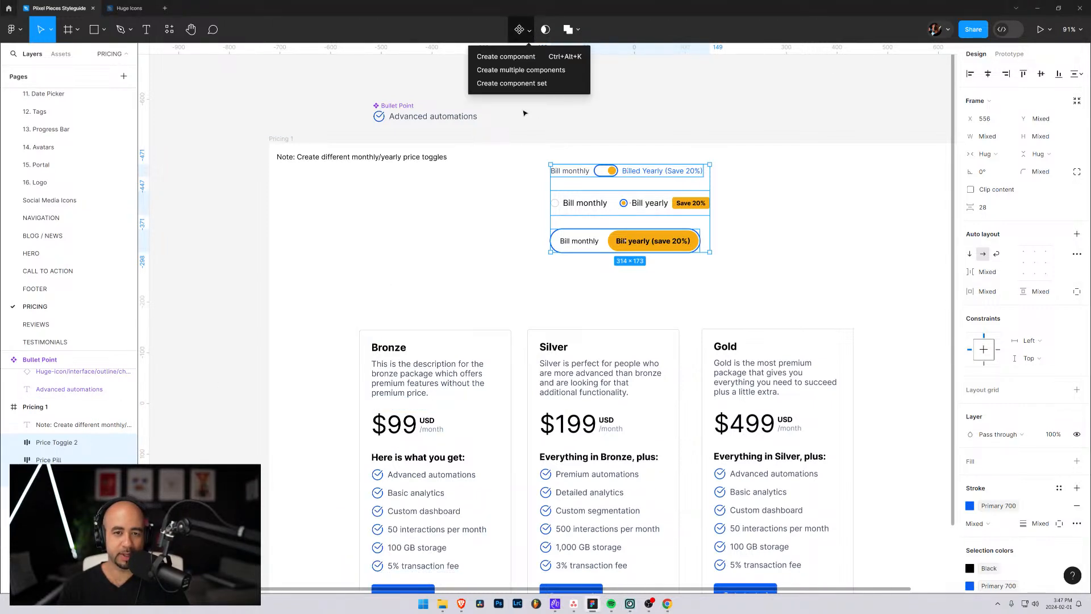
left_click(503, 84)
left_click_drag(616, 212, 621, 86)
scroll(625, 241, "up", 4)
left_click_drag(618, 247, 597, 212)
scroll(705, 353, "down", 3)
scroll(739, 345, "up", 1)
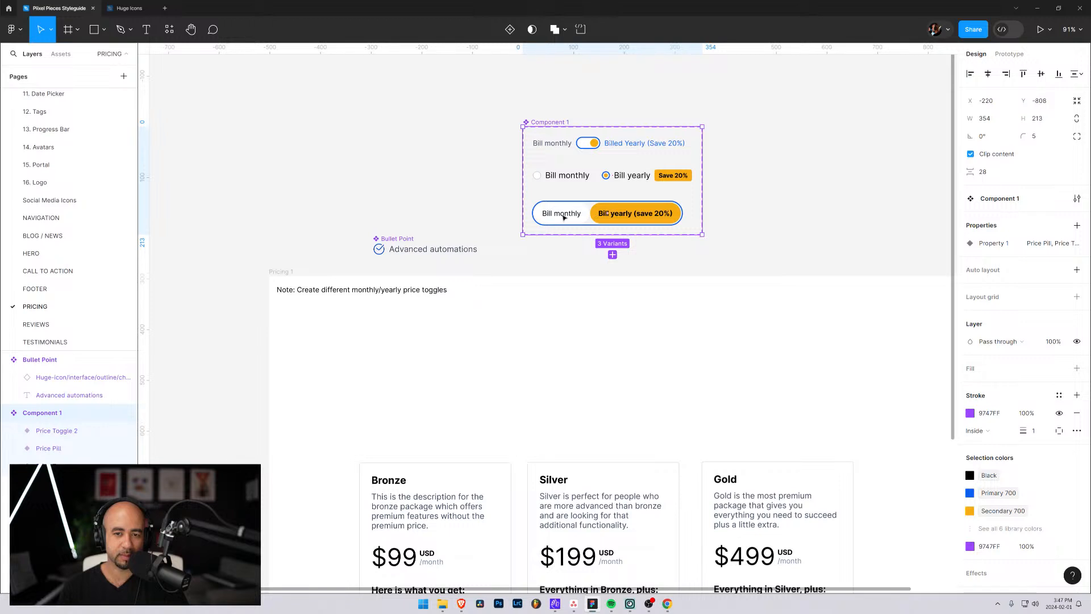
Make the Billed Yearly (Save 20%) label of the switch toggle bold
left_click(560, 144)
left_click(560, 144)
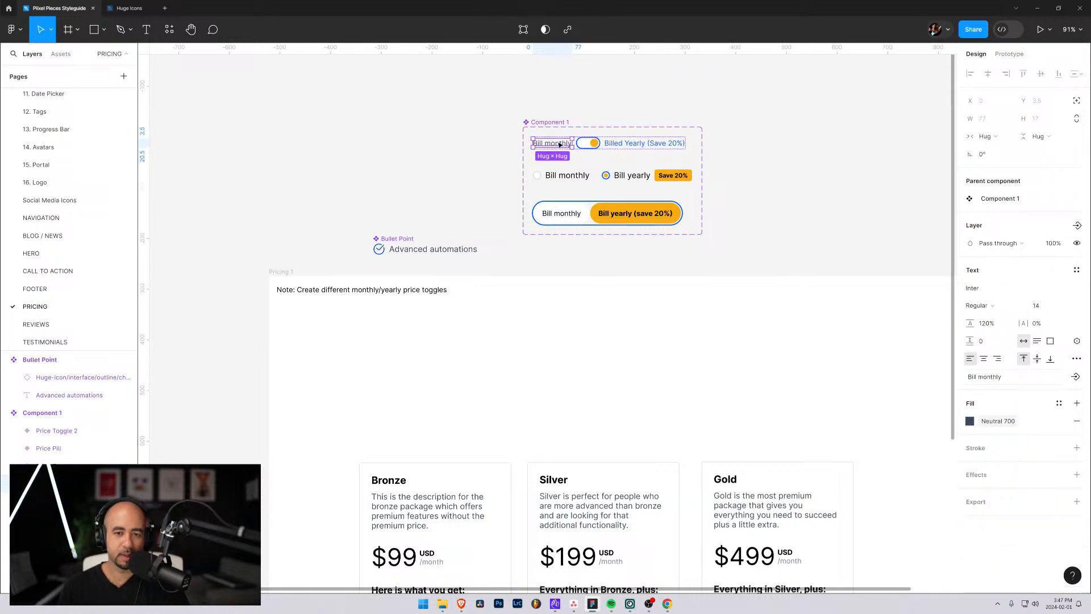
left_click(627, 146)
double_click(627, 146)
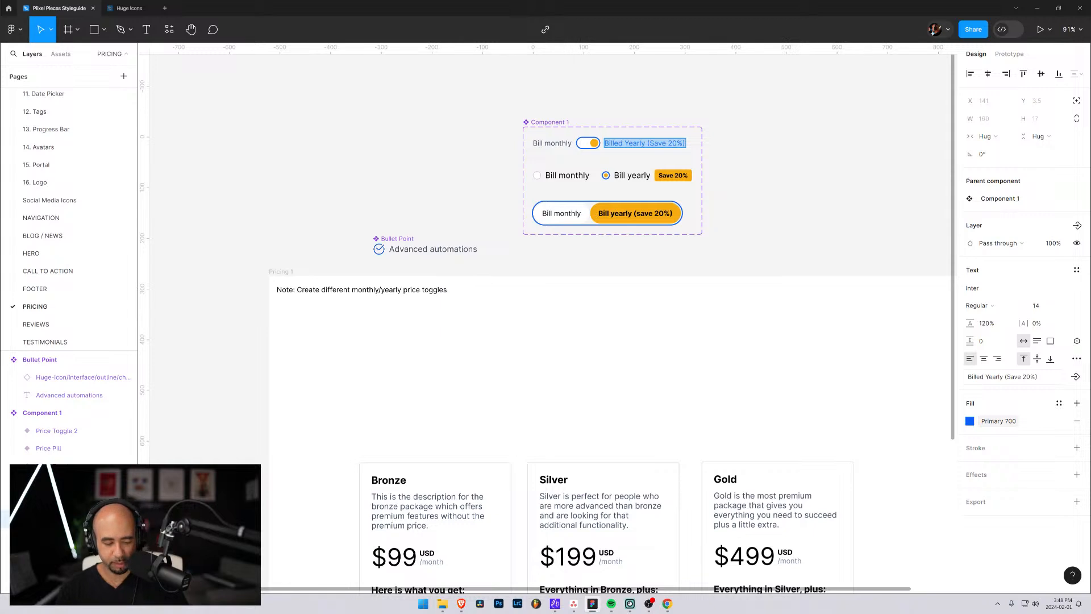
key("Escape")
key("ctrl+b")
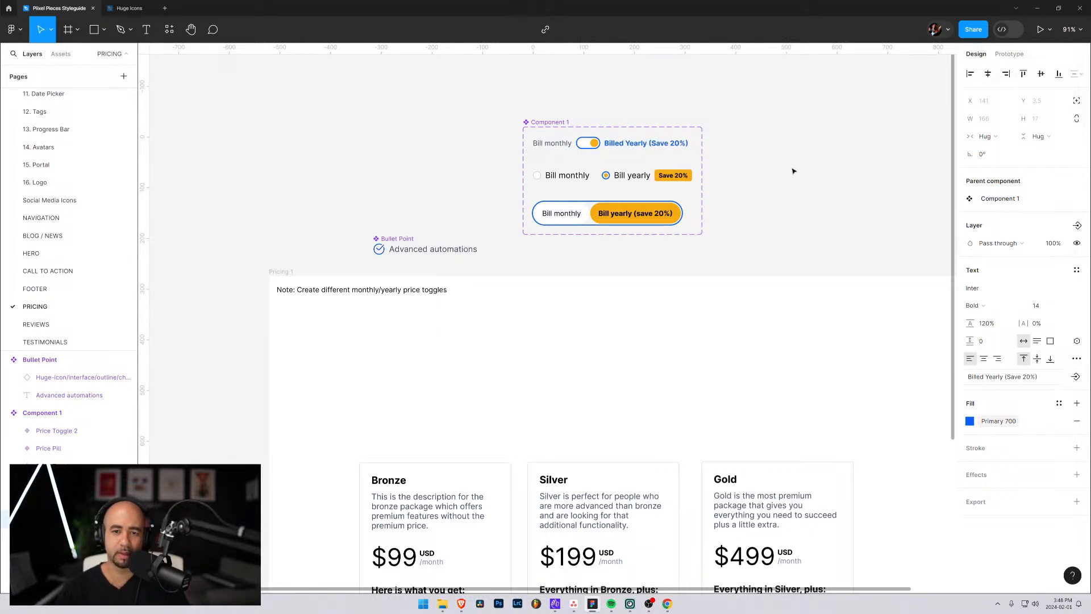
Make the Bill yearly radio label in the Price Toggle 2 variant bold
left_click(602, 174)
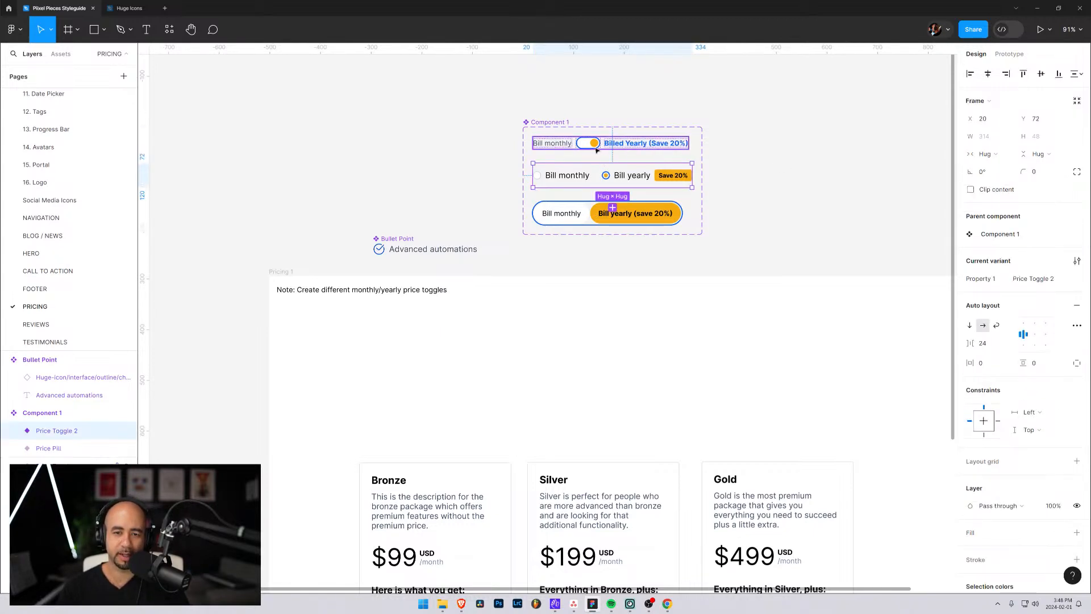
left_click(687, 157)
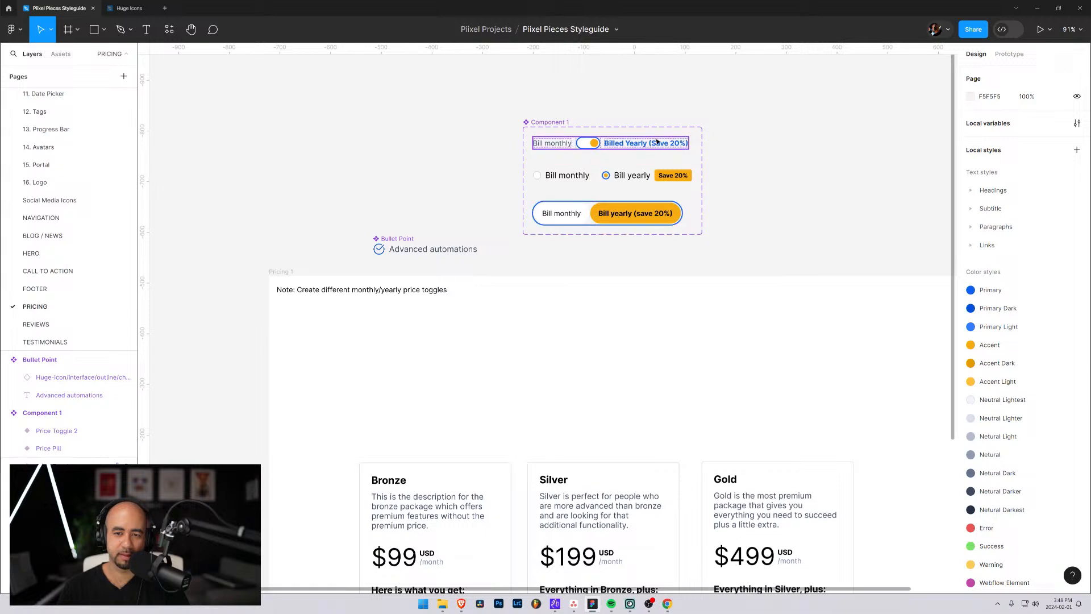
left_click(632, 179)
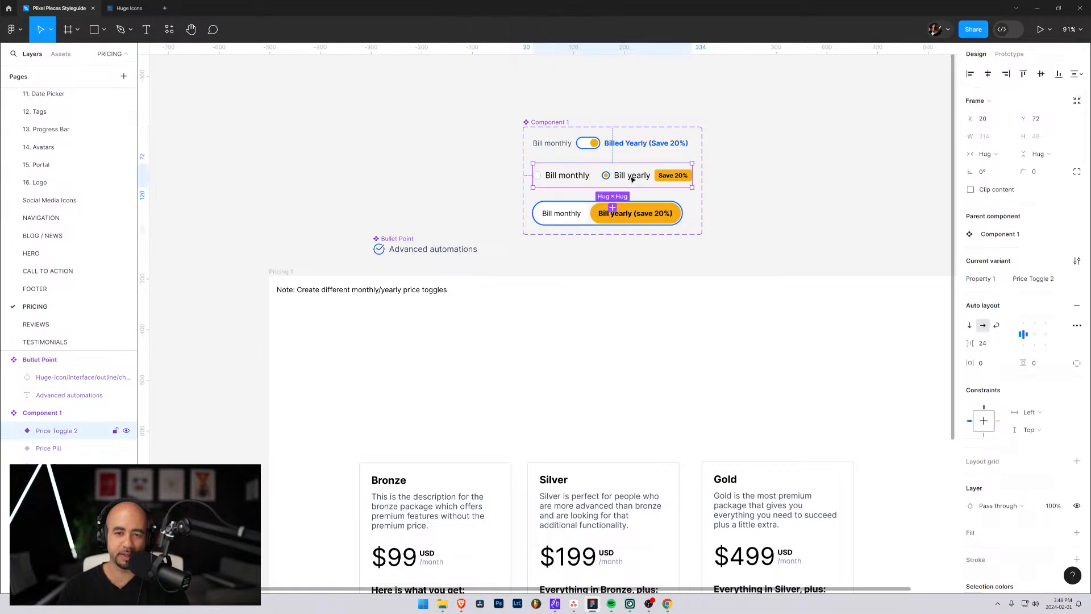
double_click(632, 178)
double_click(626, 180)
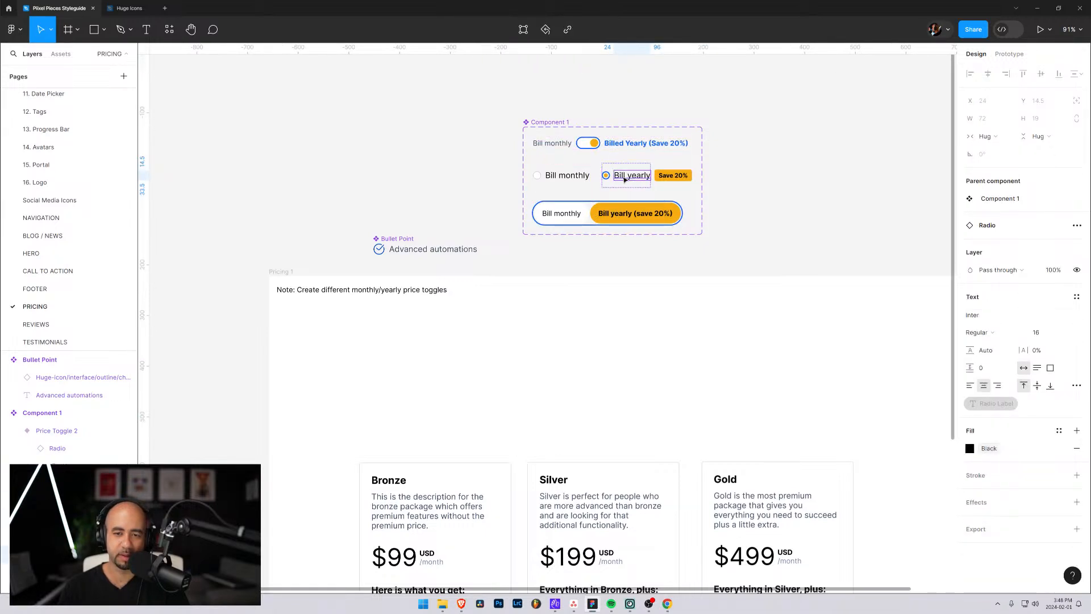
double_click(625, 179)
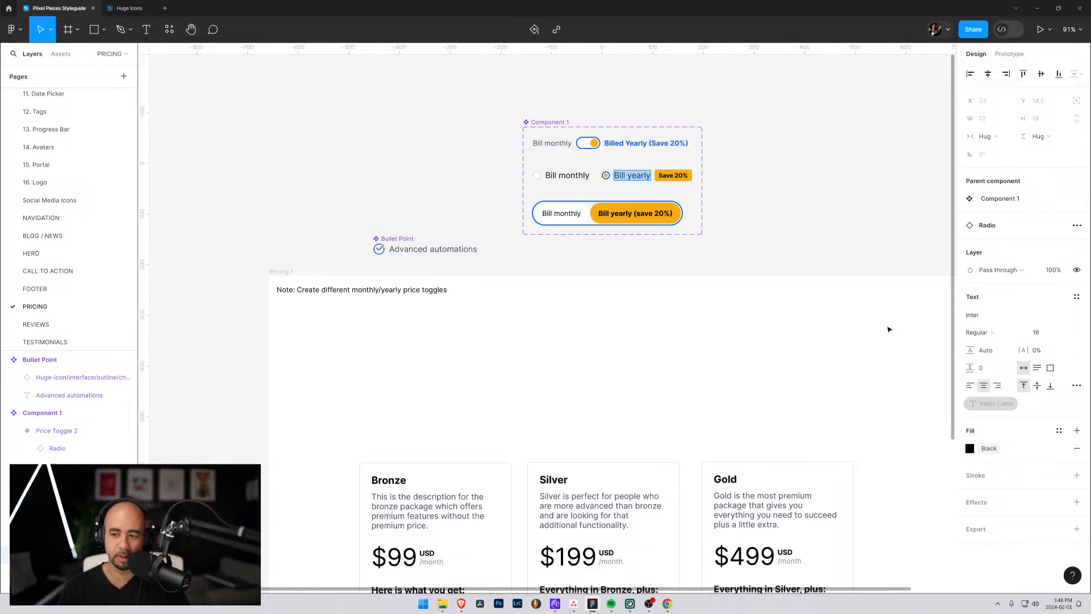
key("ctrl+b")
key("Escape")
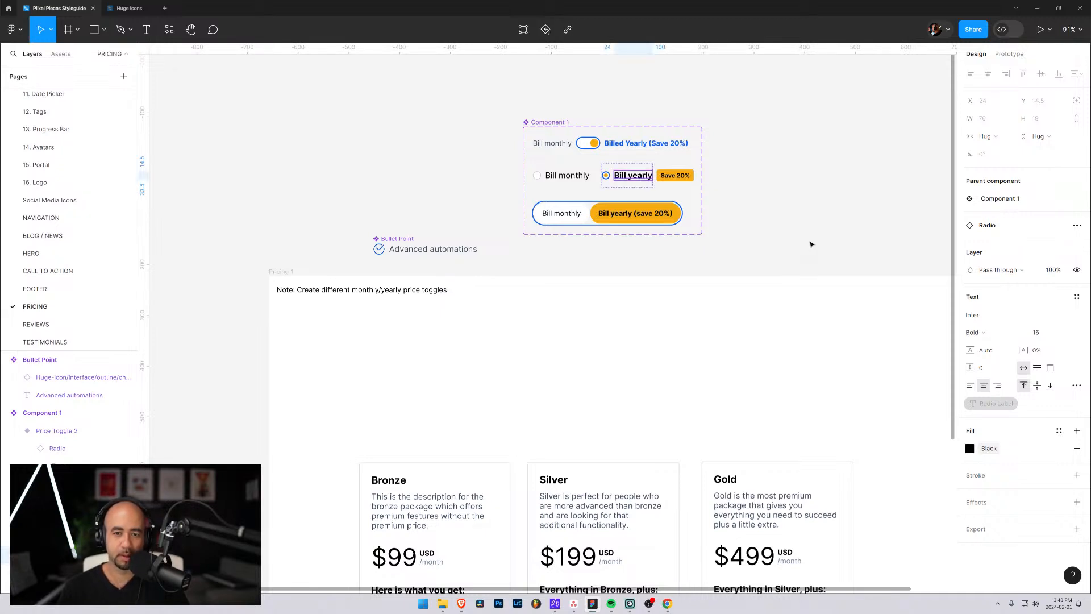
left_click(494, 198)
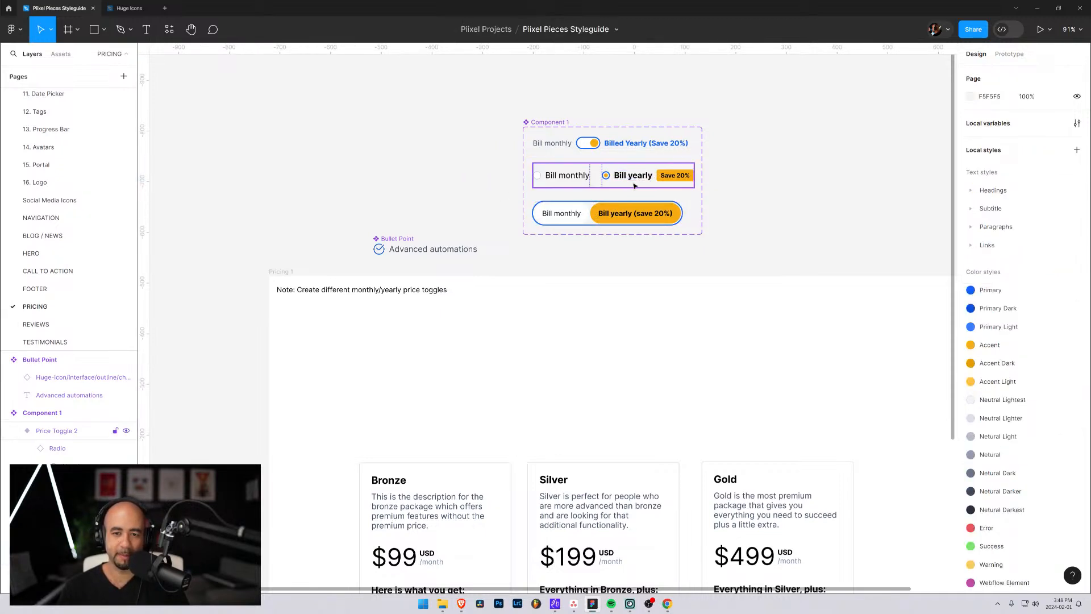
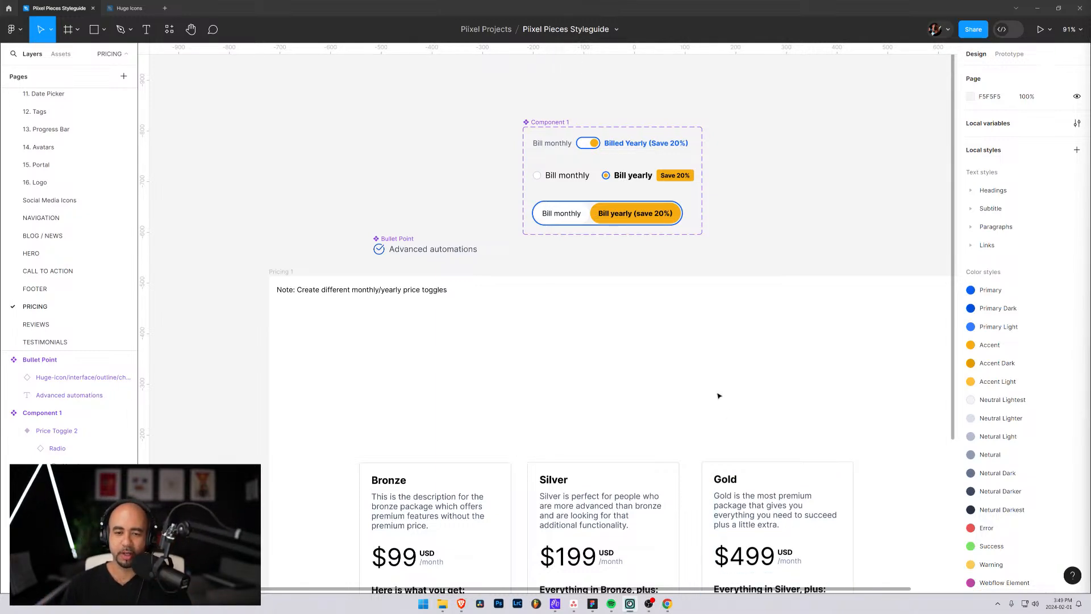
Examine the Bronze, Silver and Gold pricing cards and the empty area above them in the Pricing 1 frame
scroll(719, 393, "down", 5)
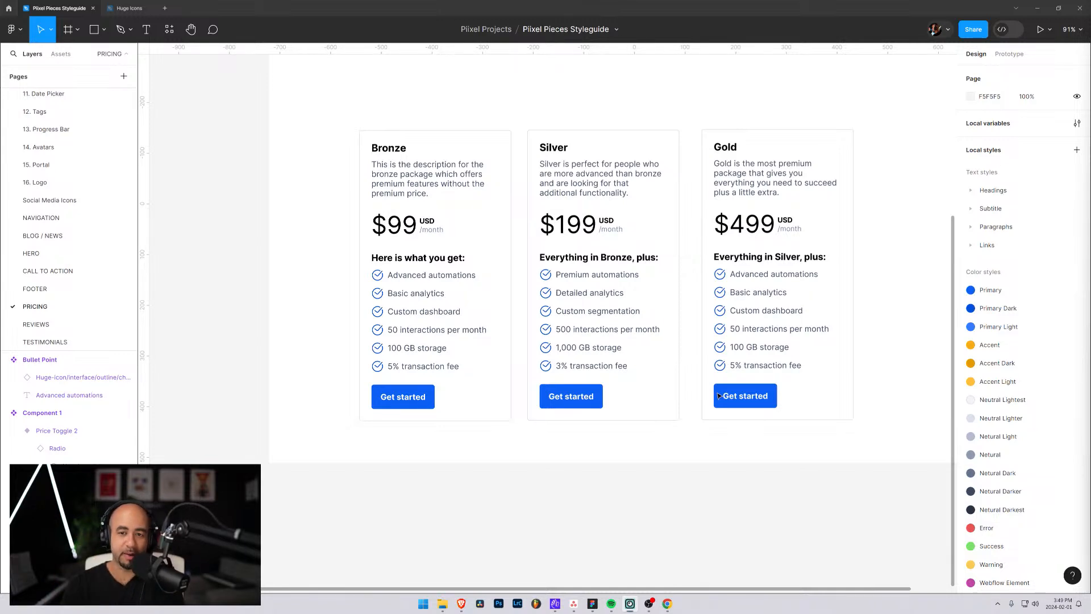
scroll(580, 352, "up", 1)
scroll(677, 340, "up", 1)
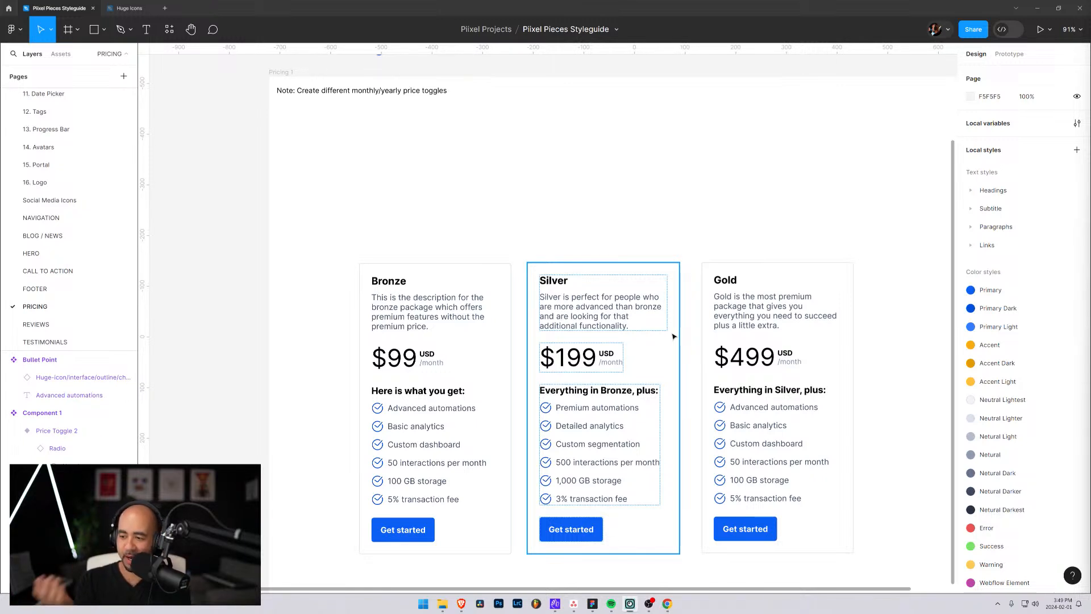
scroll(673, 336, "down", 3)
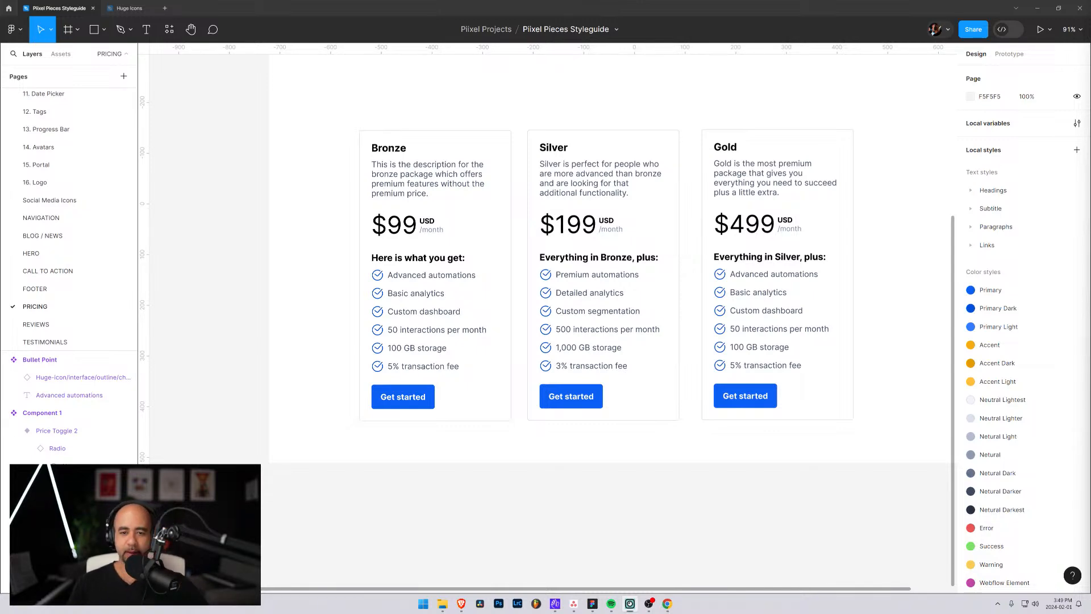
scroll(684, 197, "up", 3)
scroll(576, 260, "down", 3)
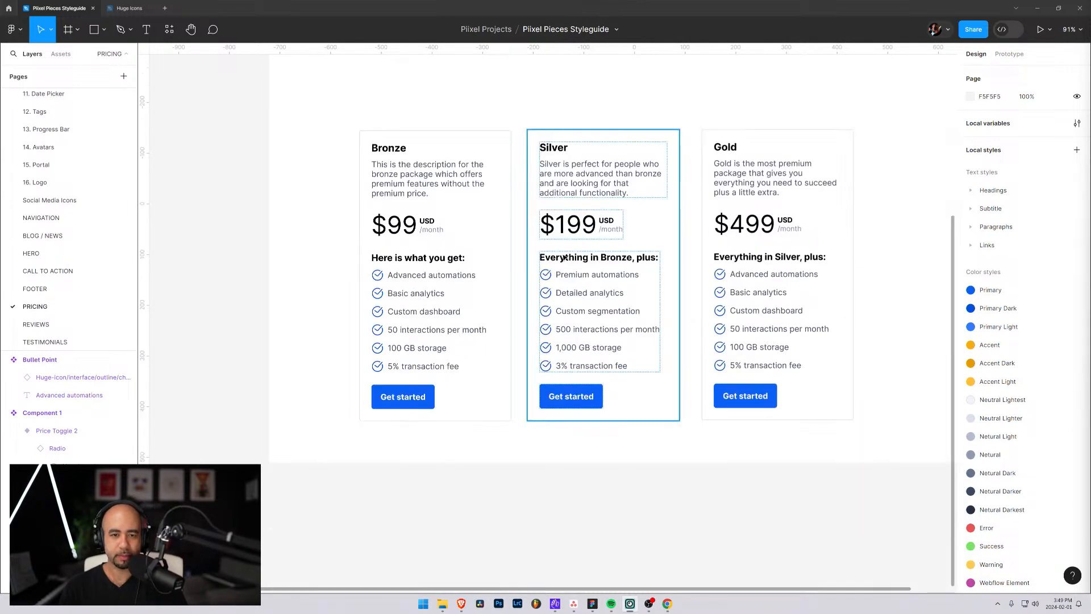
scroll(576, 264, "up", 4)
scroll(576, 270, "down", 2)
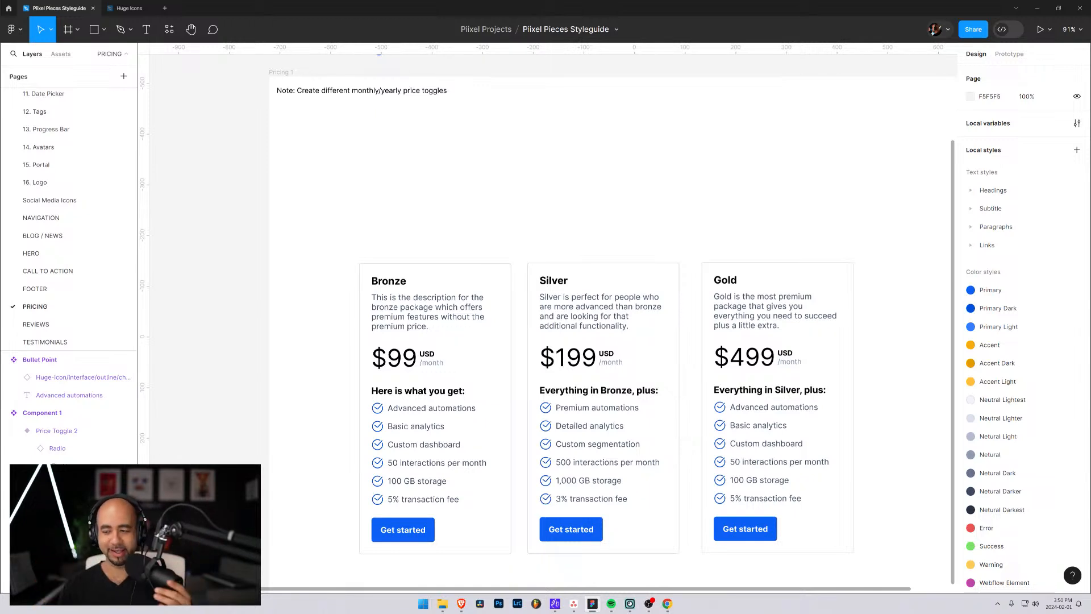
scroll(605, 205, "down", 3)
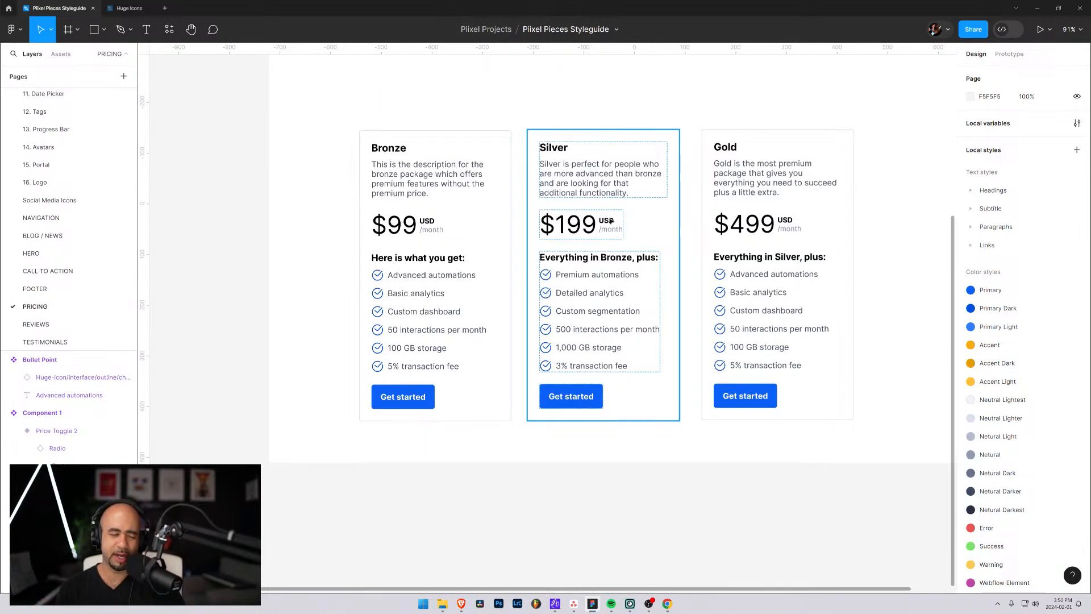
scroll(610, 221, "up", 2)
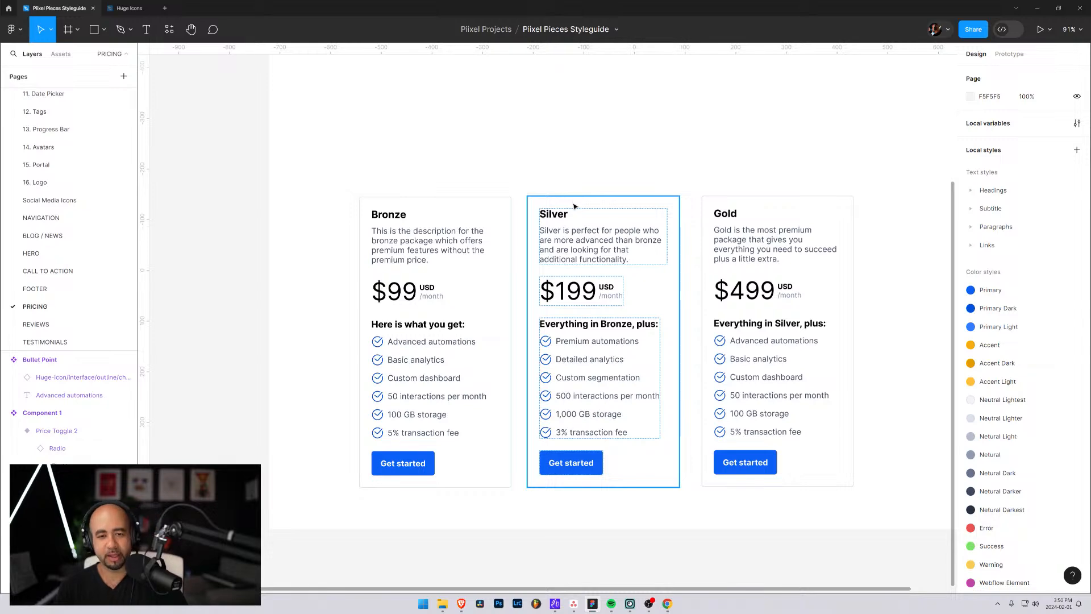
Place an instance of the switch toggle variant above the Silver card, at about X 510, Y 290 in the Pricing 1 frame
scroll(575, 206, "up", 3)
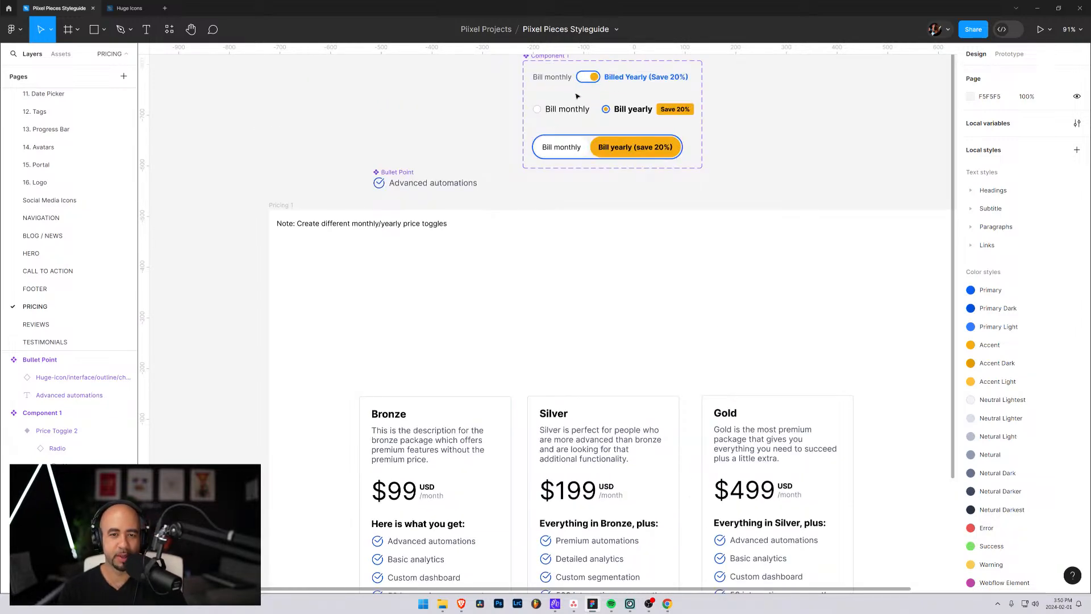
left_click_drag(569, 81, 568, 370)
scroll(507, 319, "down", 5)
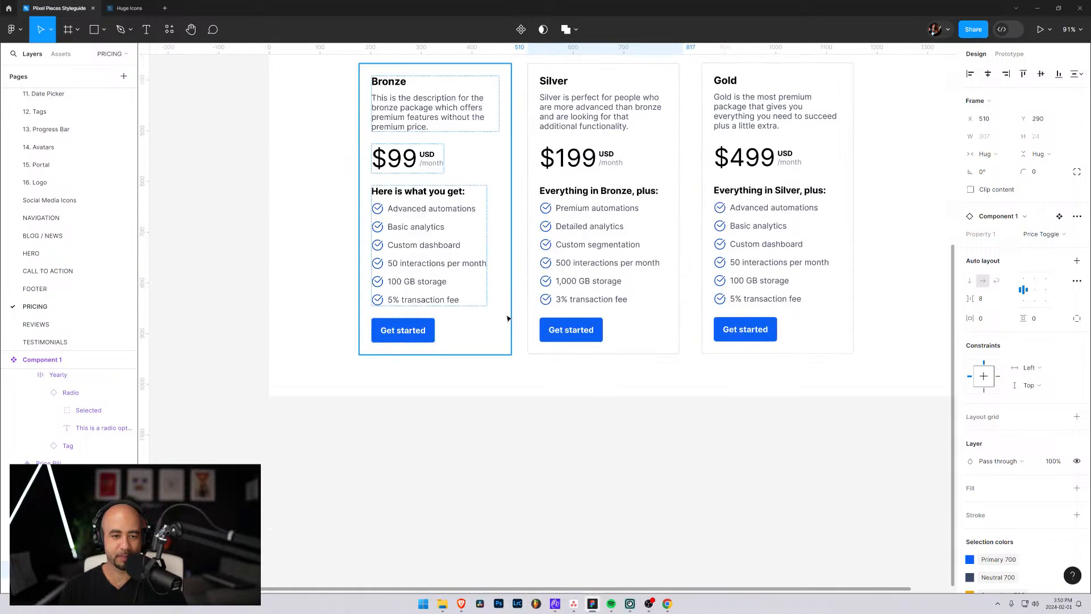
Delete the note about creating different monthly/yearly price toggles from the Pricing 1 frame
scroll(506, 319, "up", 4)
double_click(366, 161)
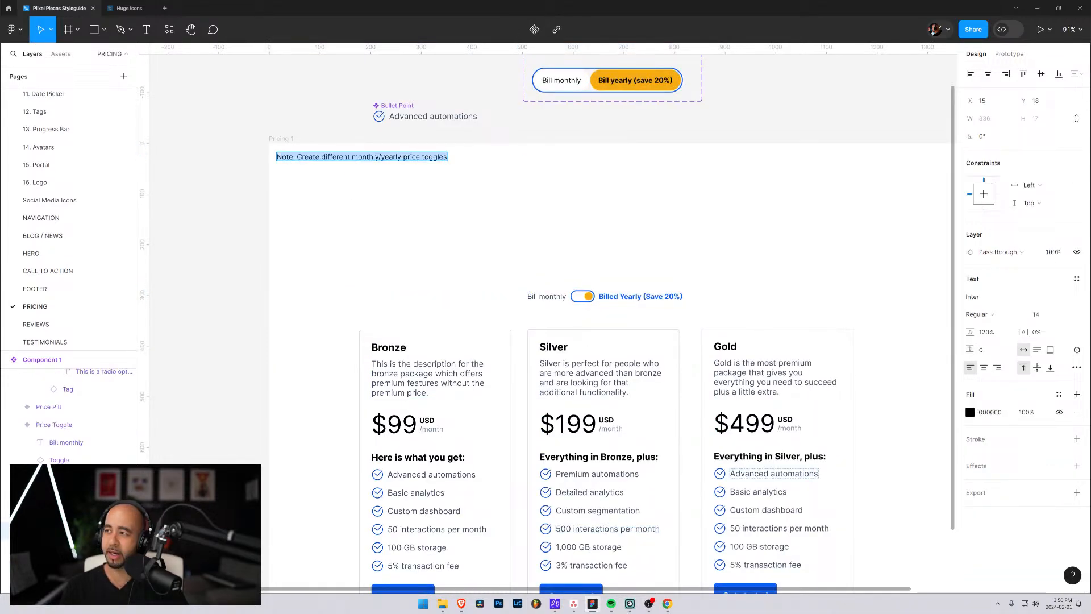
left_click(573, 605)
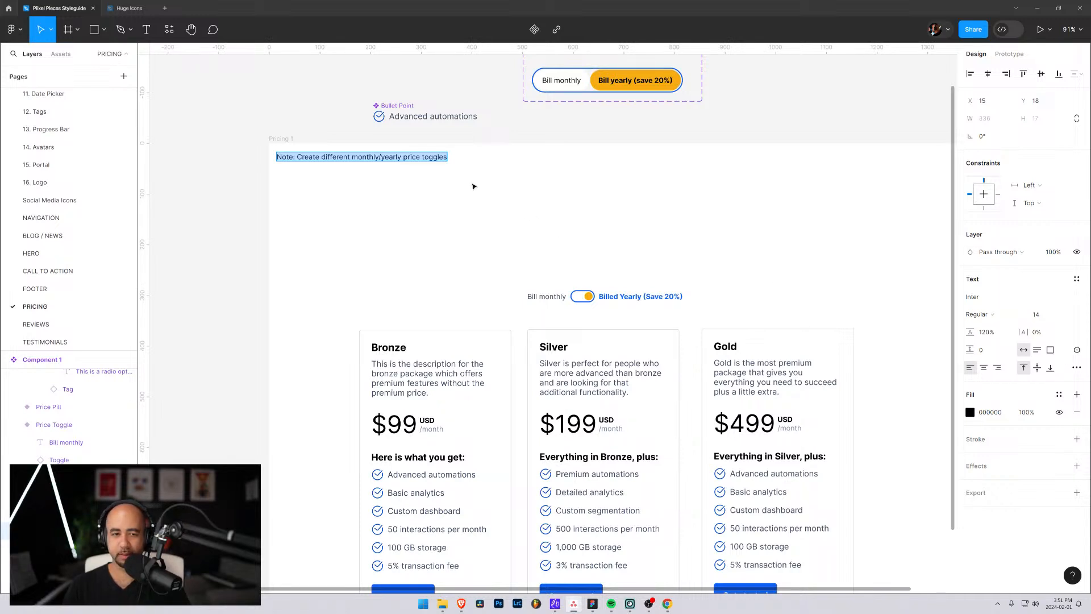
key("Escape")
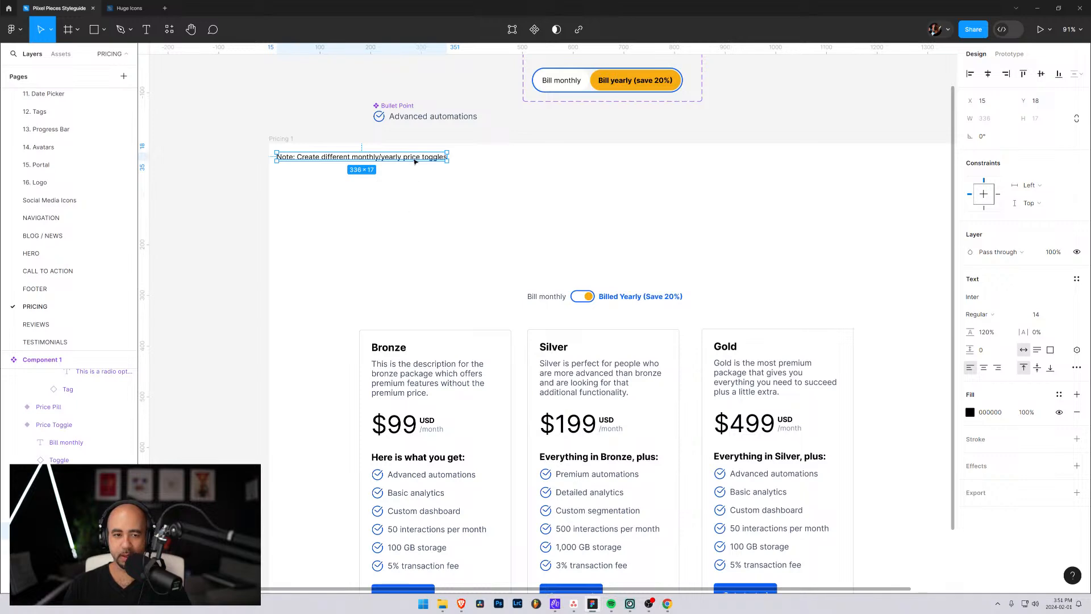
left_click(480, 169)
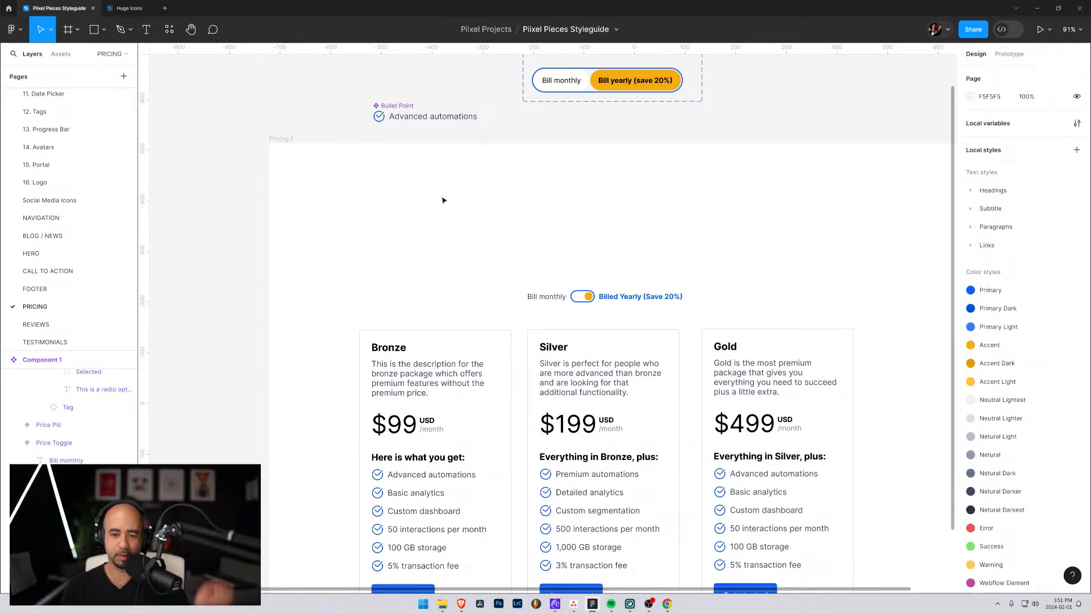
scroll(446, 216, "down", 5)
scroll(450, 226, "up", 3)
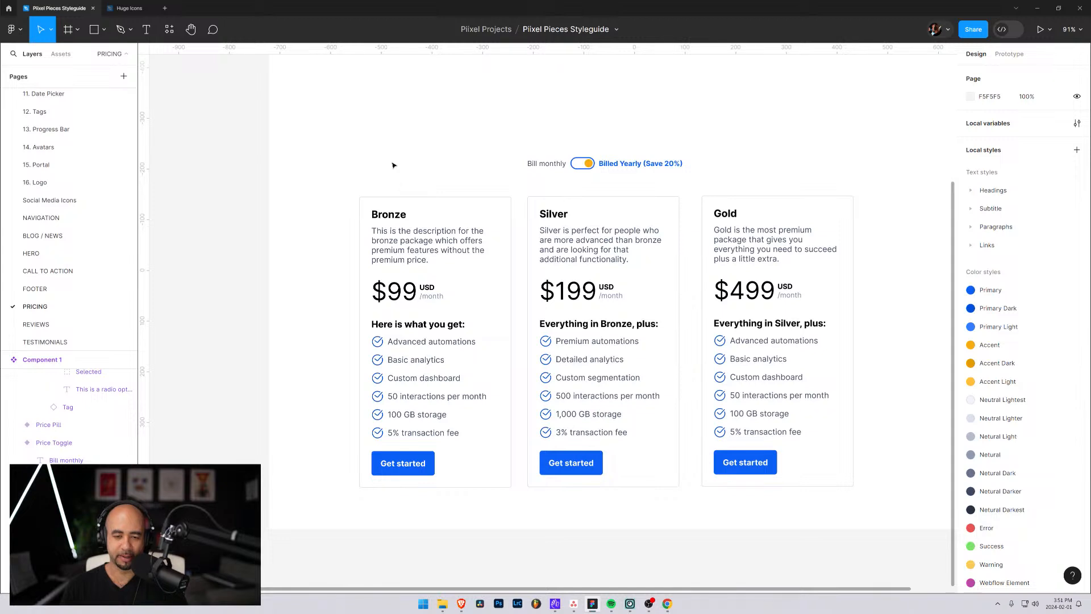
left_click_drag(392, 162, 876, 516)
left_click(905, 408)
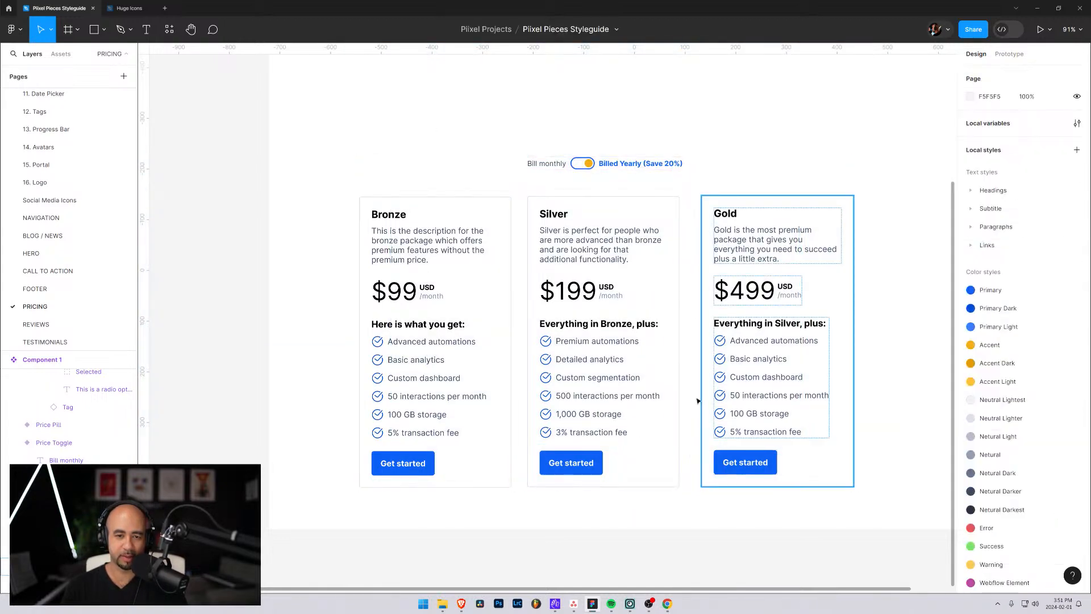
Rename the Component 1 set of price toggles as Price Switcher
left_click(5, 359)
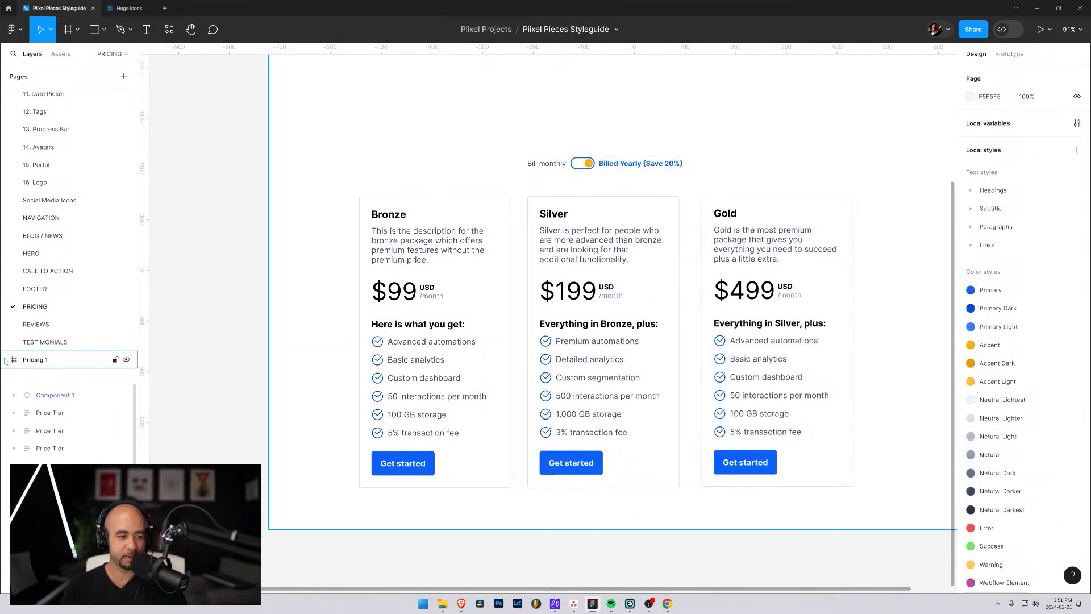
left_click(36, 361)
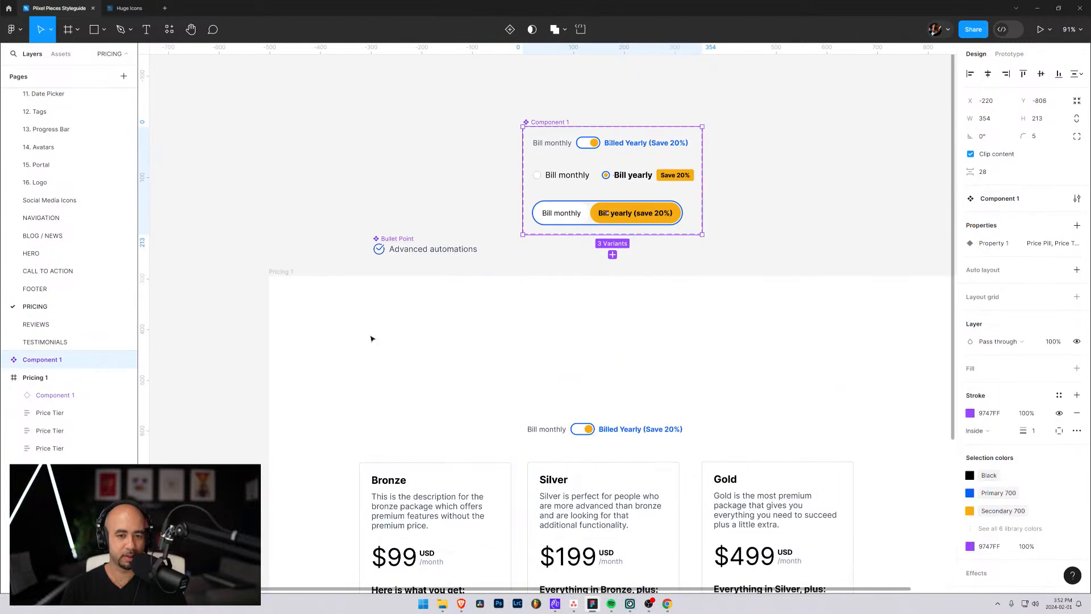
double_click(47, 364)
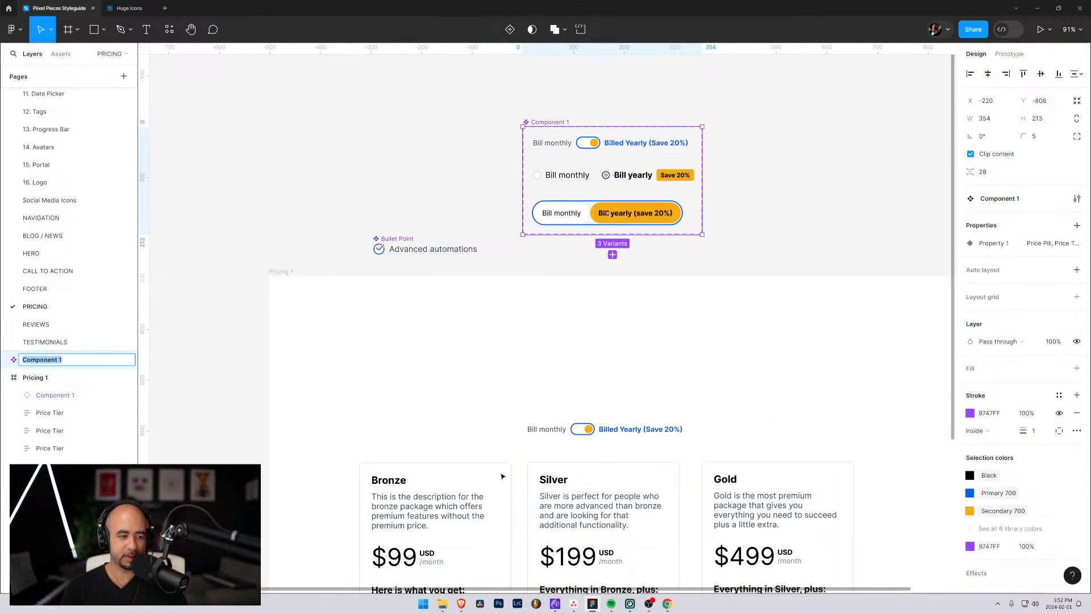
type("Price Sw")
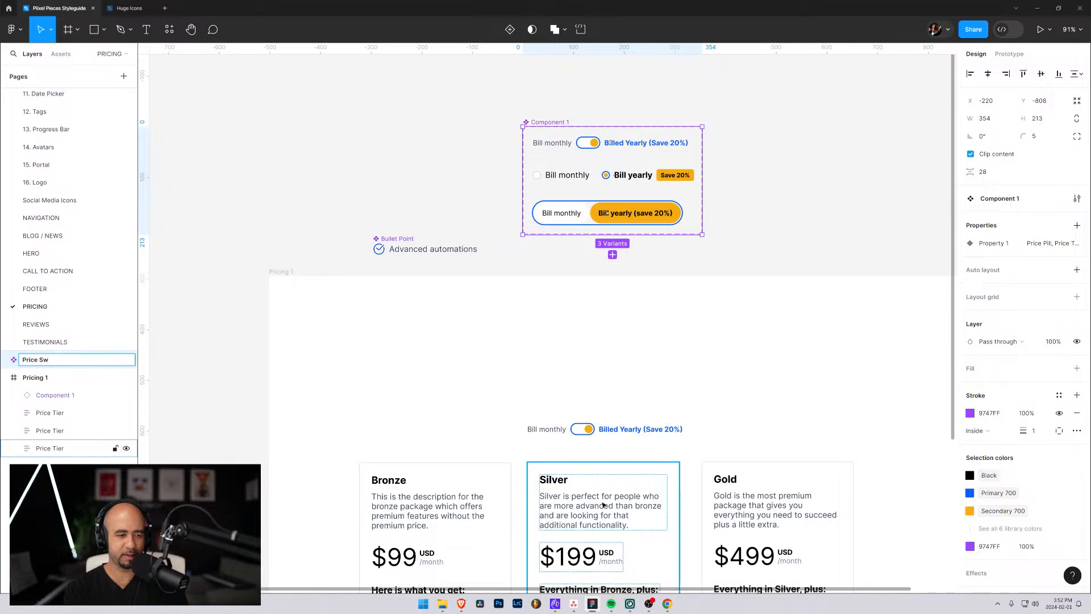
type("titcher")
key("Return")
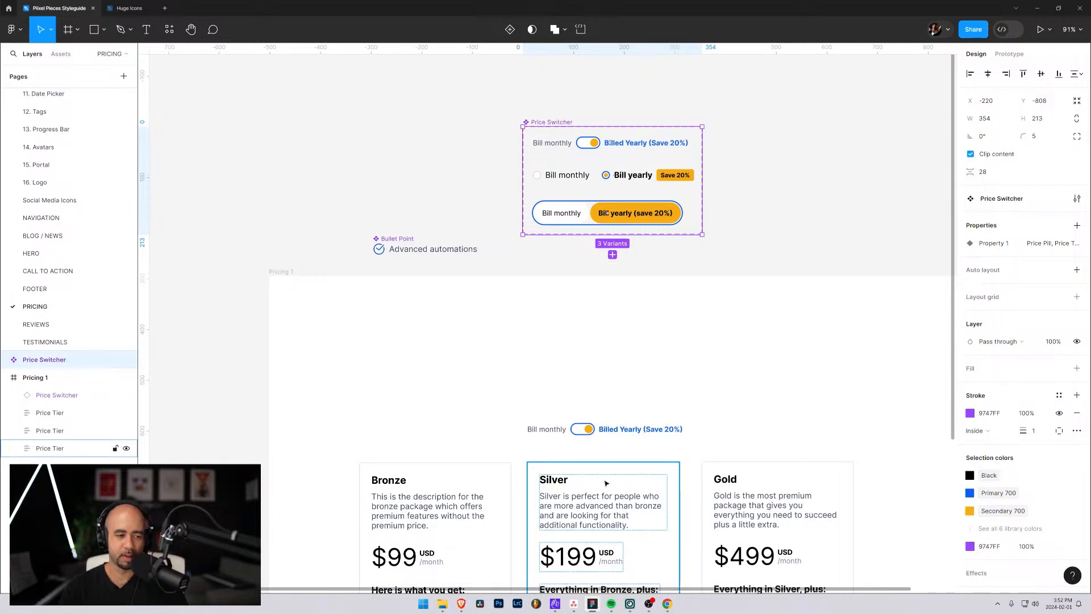
Wrap the three Price Tier cards in a horizontal auto layout frame, leaving the Price Switcher instance out
left_click(57, 402)
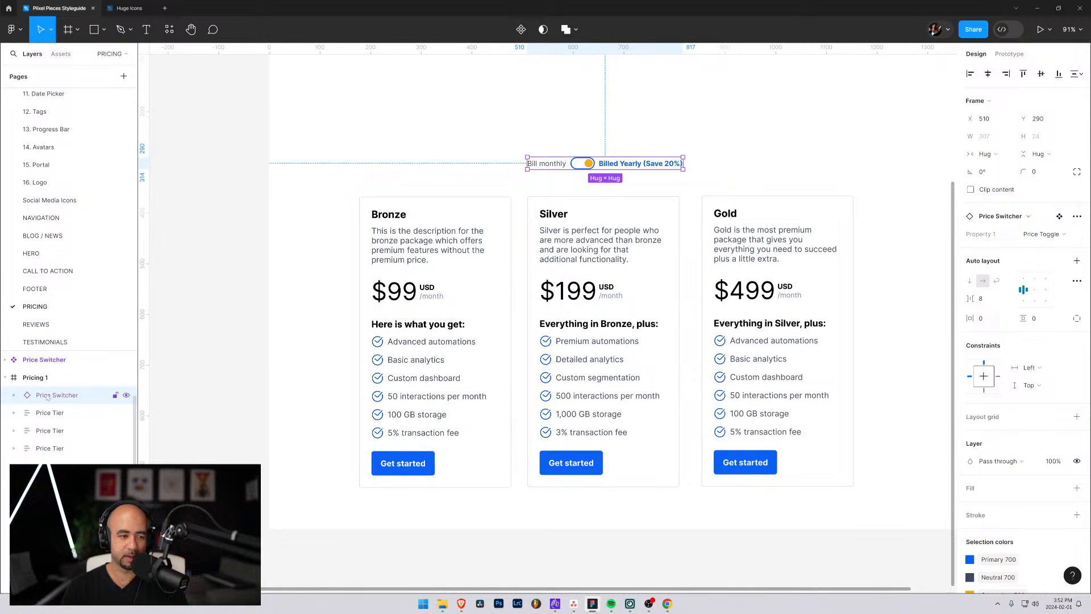
left_click(49, 413)
left_click(49, 430, "shift")
left_click(48, 447, "shift")
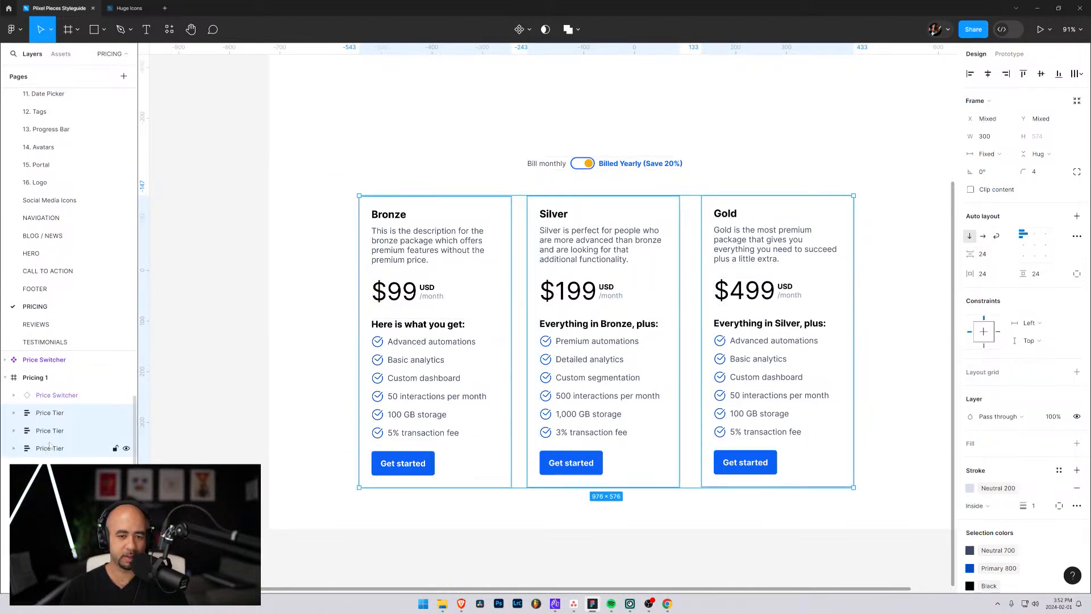
left_click(49, 400, "shift")
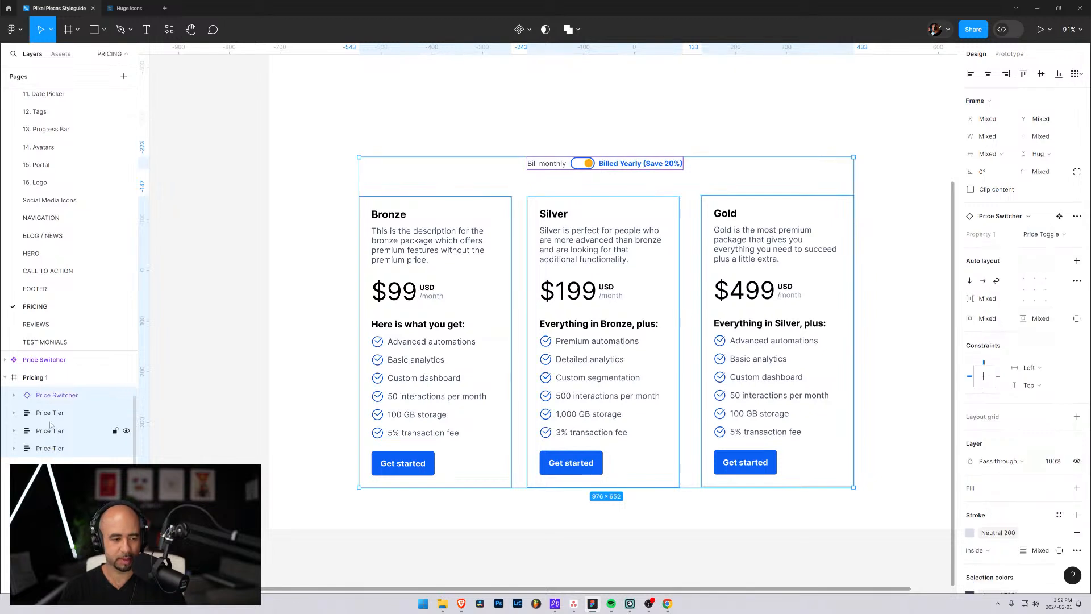
left_click(50, 412)
left_click(49, 430, "shift")
left_click(48, 448, "shift")
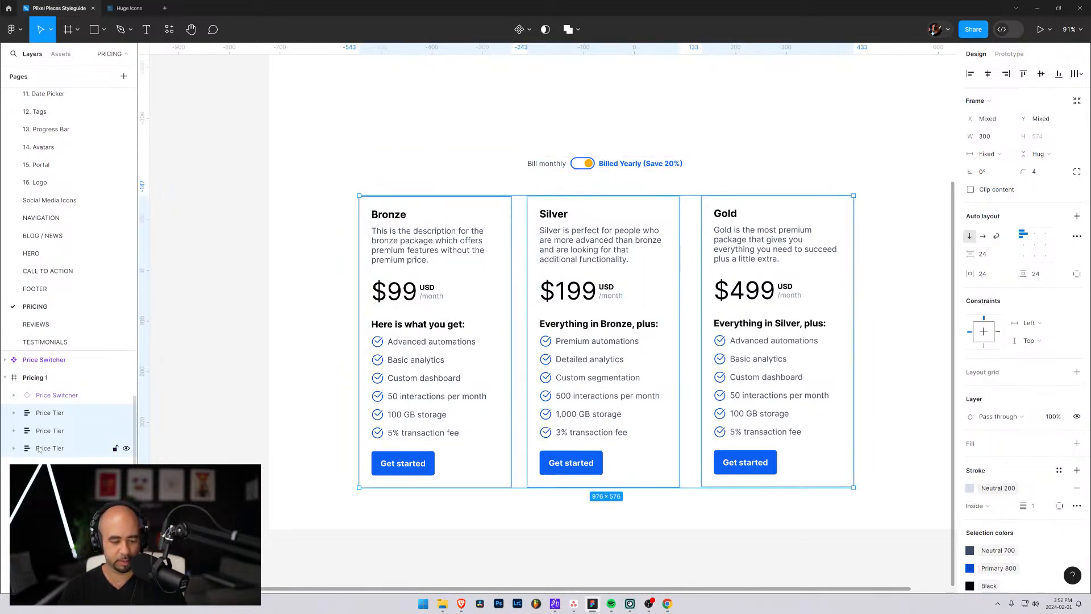
key("shift+a")
Rename the auto layout frame around the price cards as Pricing Model
double_click(45, 413)
type("P")
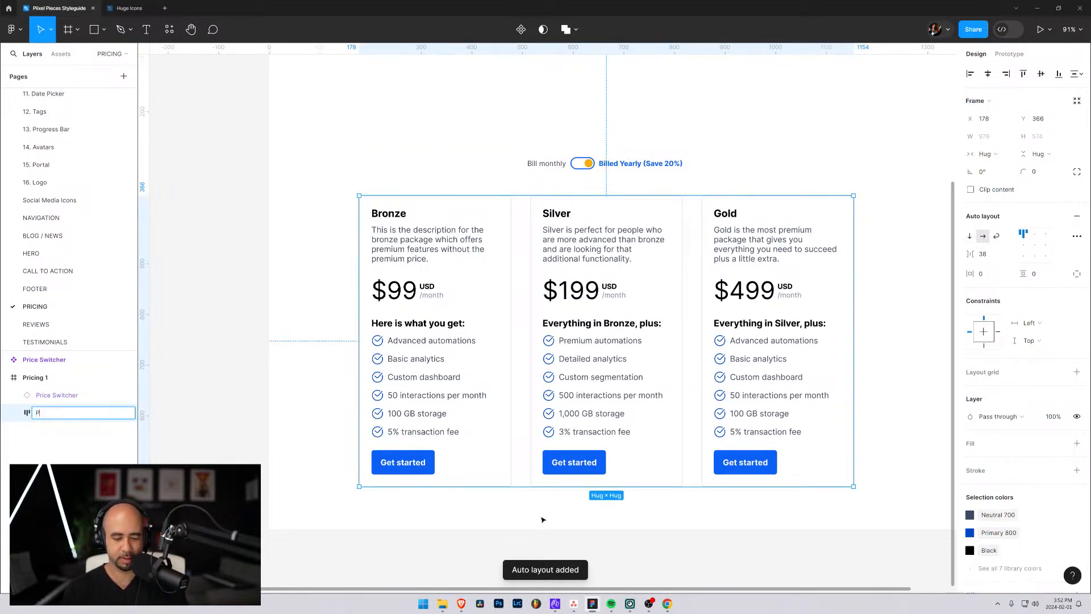
type("ricing")
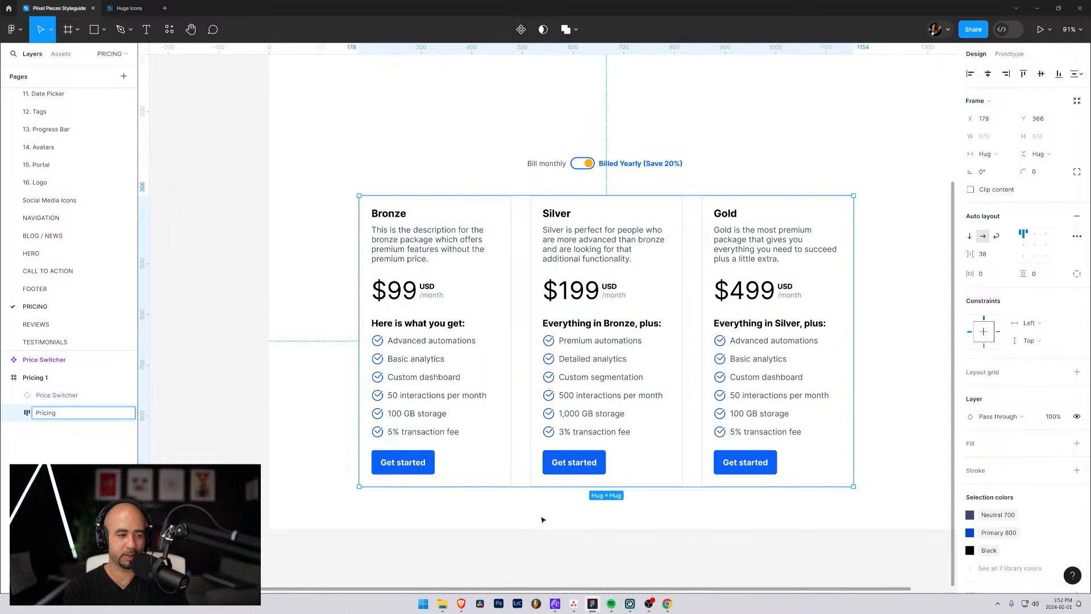
type(" Model")
key("Return")
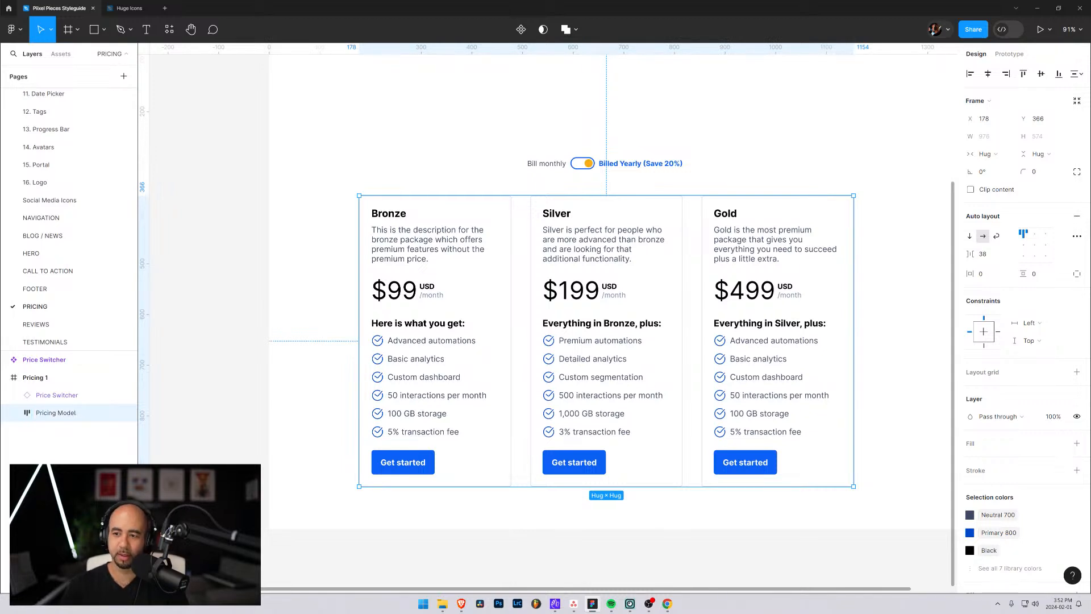
Try a spacing of 48 between the cards in the Pricing Model frame
left_click(982, 256)
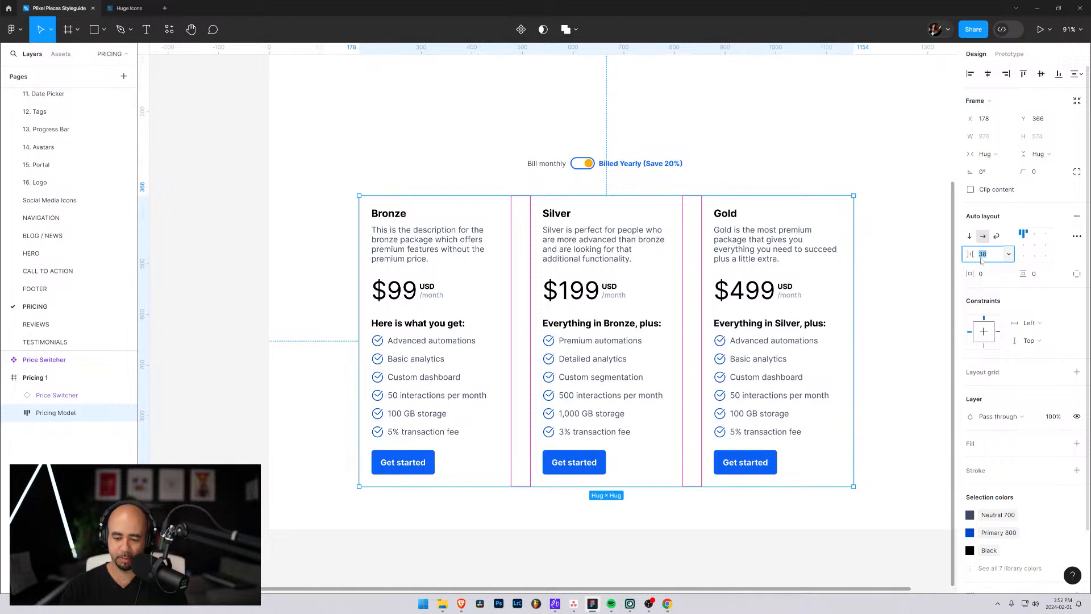
type("48")
key("Return")
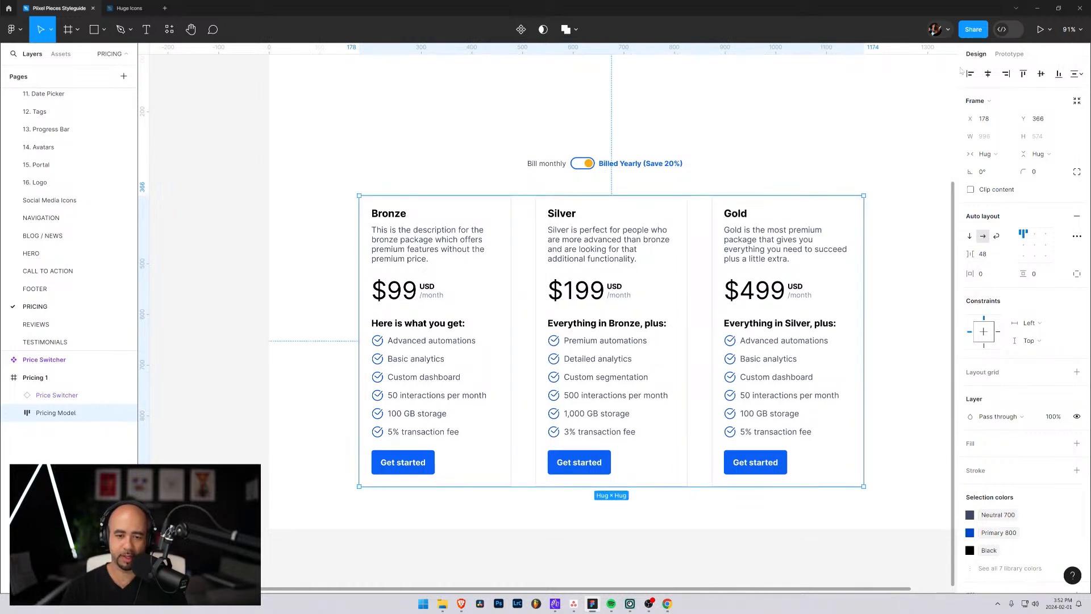
Set the spacing between the Pricing Model cards to 24 and centre the cards and the Price Switcher horizontally in Pricing 1
left_click(989, 256)
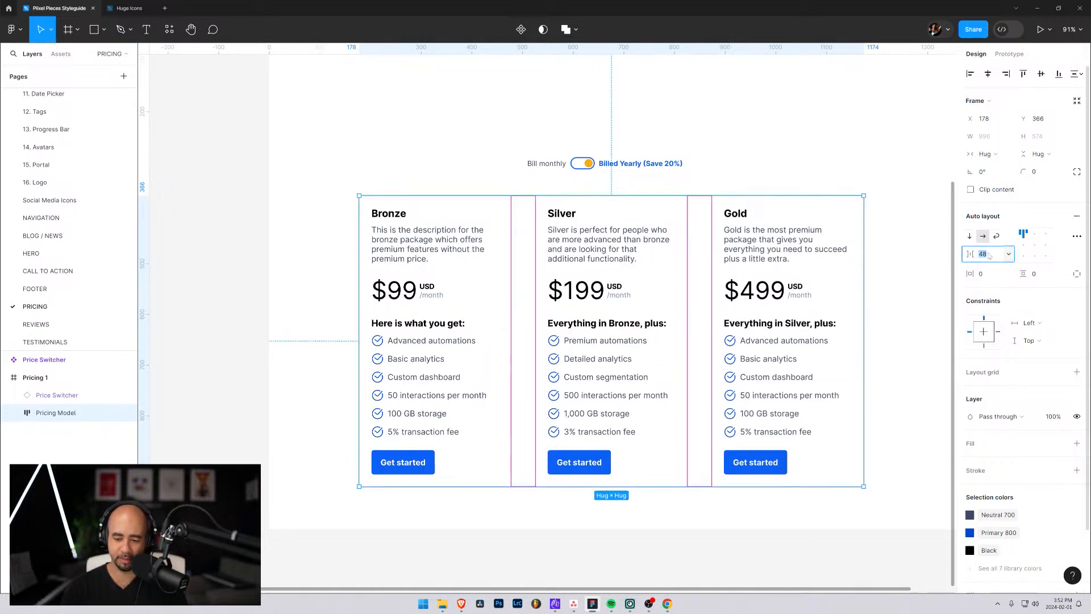
type("24")
key("Return")
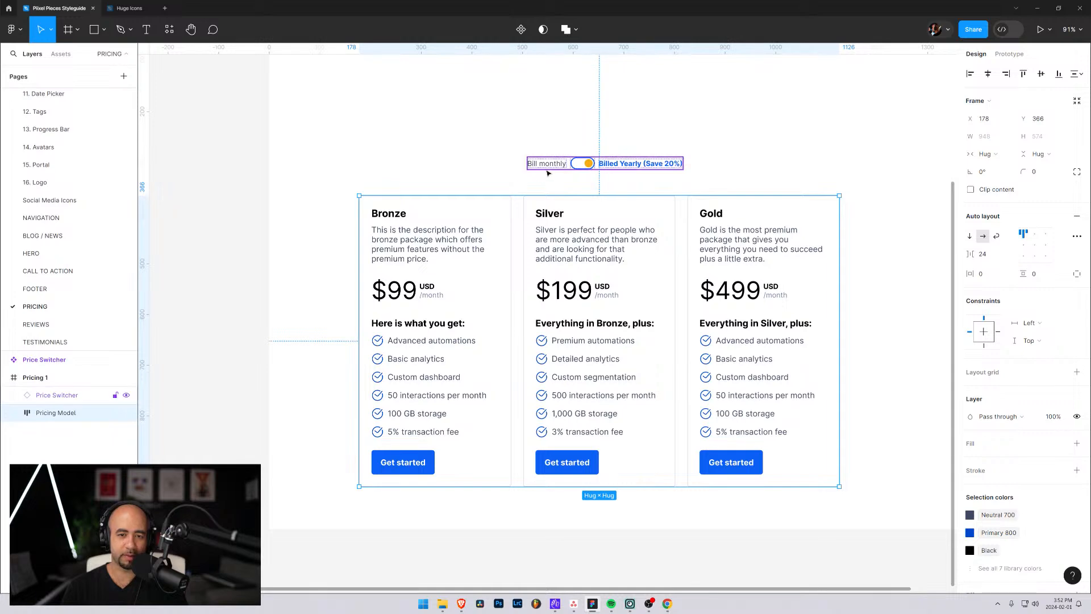
left_click(652, 164)
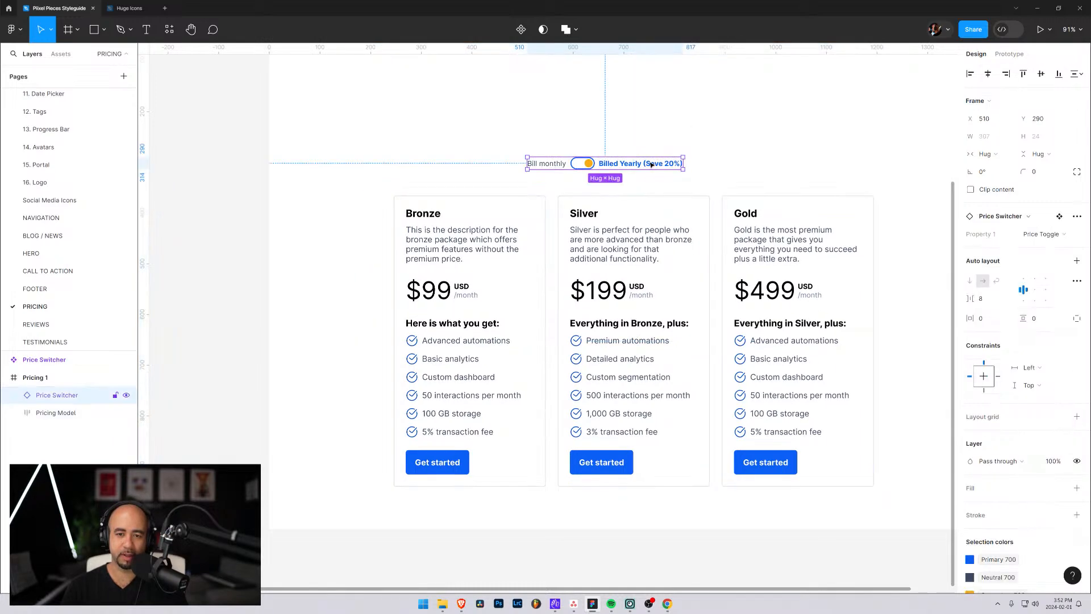
left_click(988, 74)
Group the Price Switcher instance with the Pricing Model frame
left_click_drag(845, 121, 748, 153)
left_click_drag(316, 143, 794, 408)
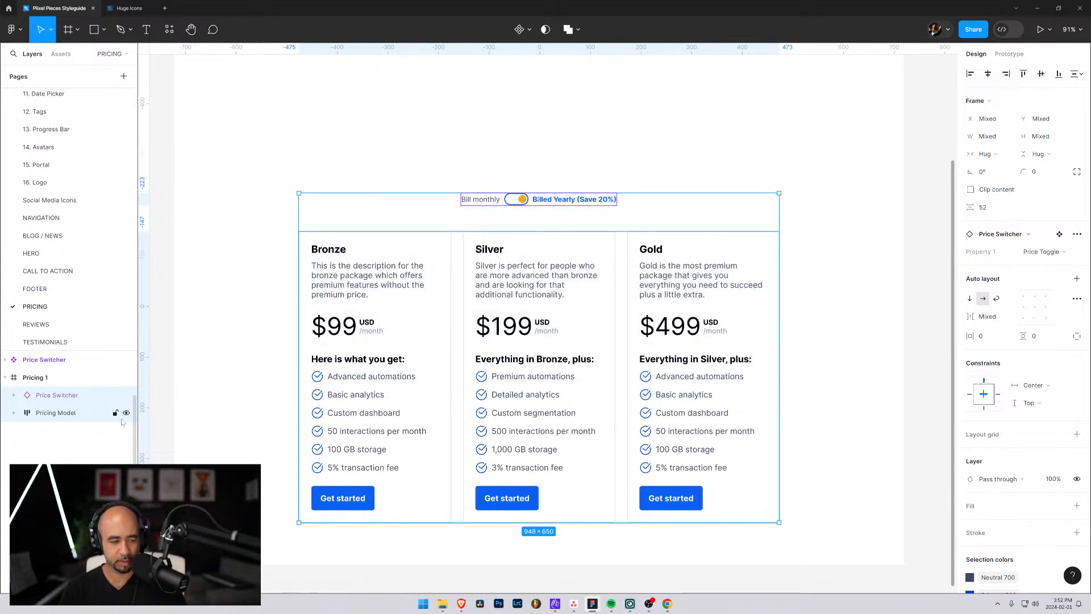
key("ctrl+g")
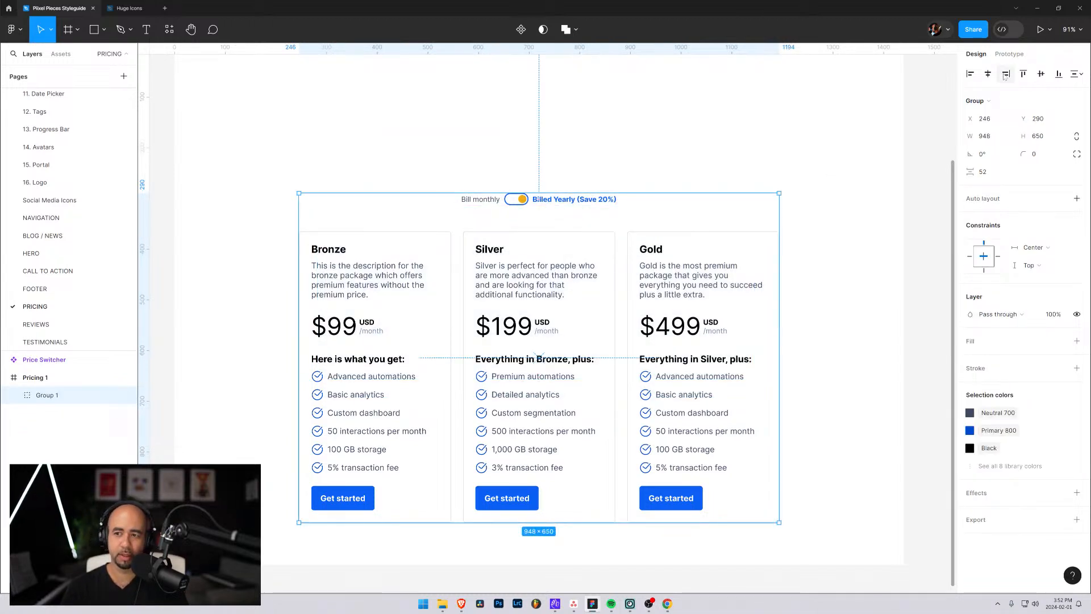
Centre the group of the Price Switcher and Pricing Model vertically within the Pricing 1 frame
left_click(1042, 74)
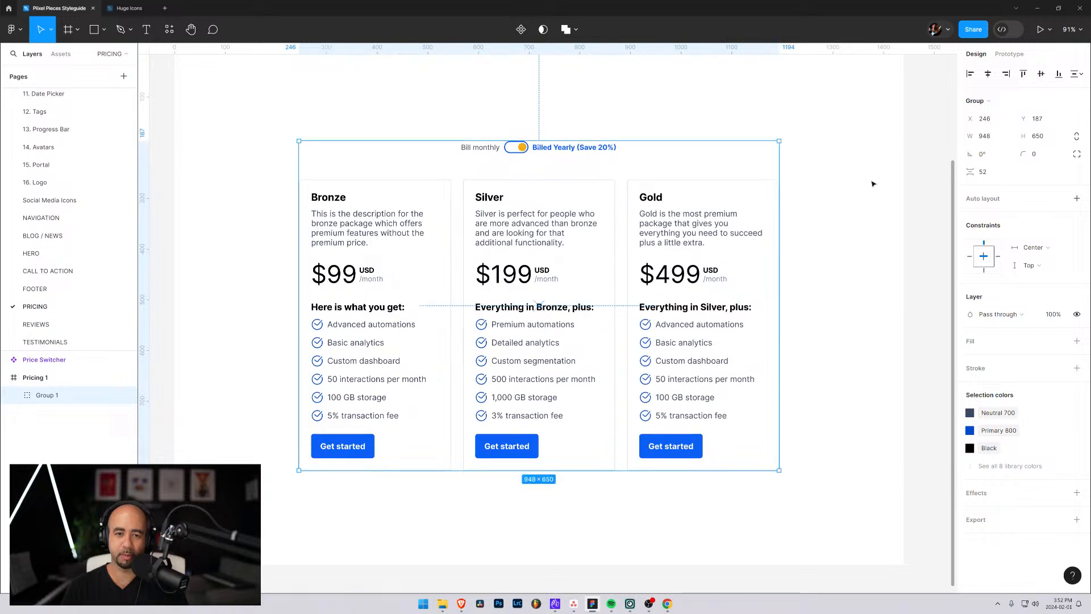
left_click(873, 184)
scroll(792, 273, "up", 2)
scroll(790, 271, "down", 1)
scroll(787, 268, "down", 2)
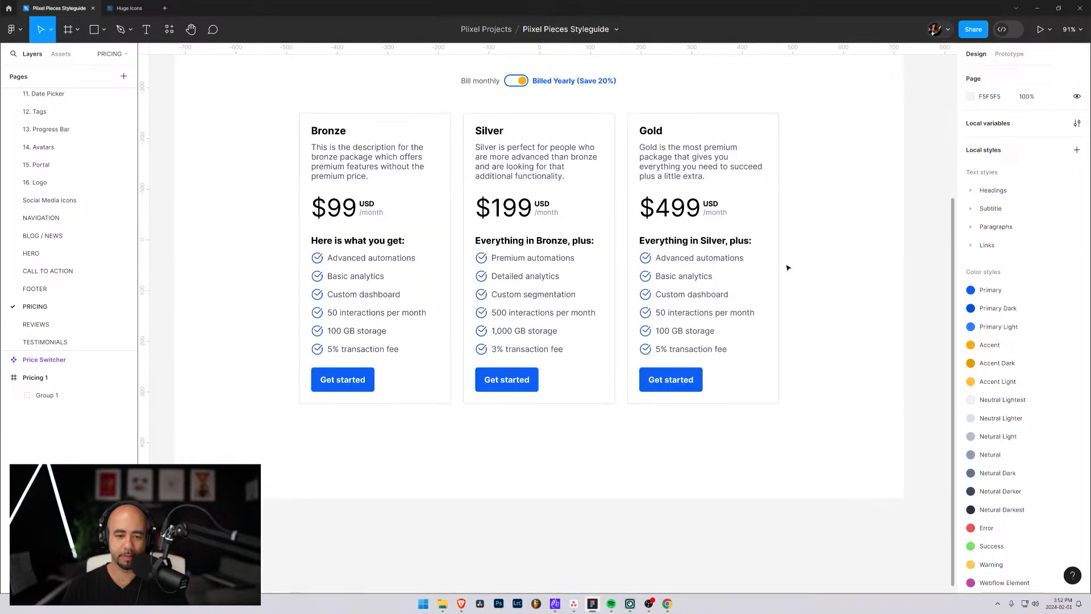
scroll(787, 267, "up", 1)
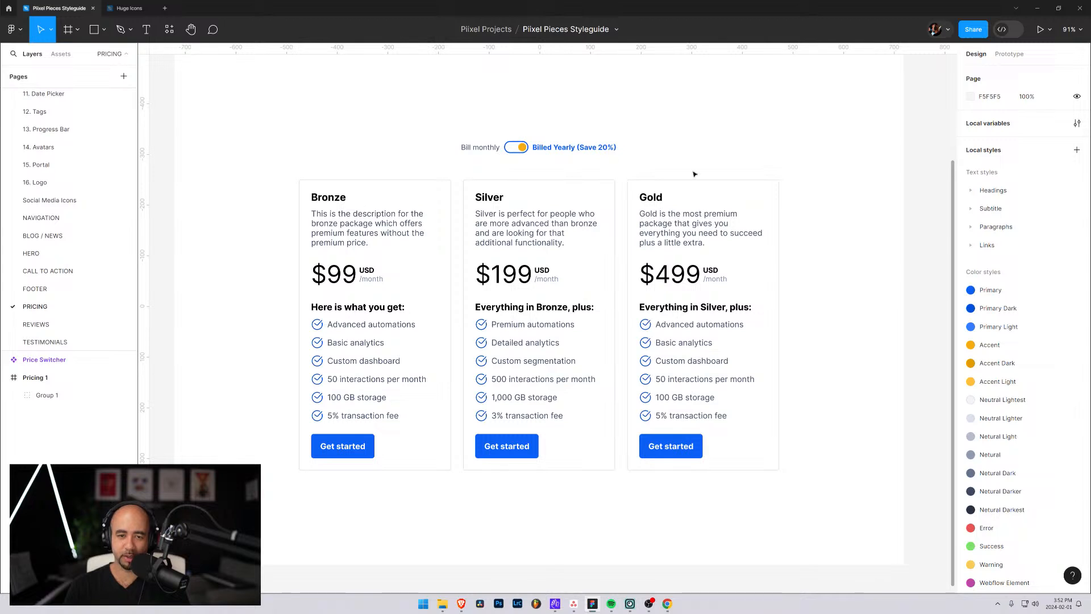
left_click(569, 151)
left_click(554, 174)
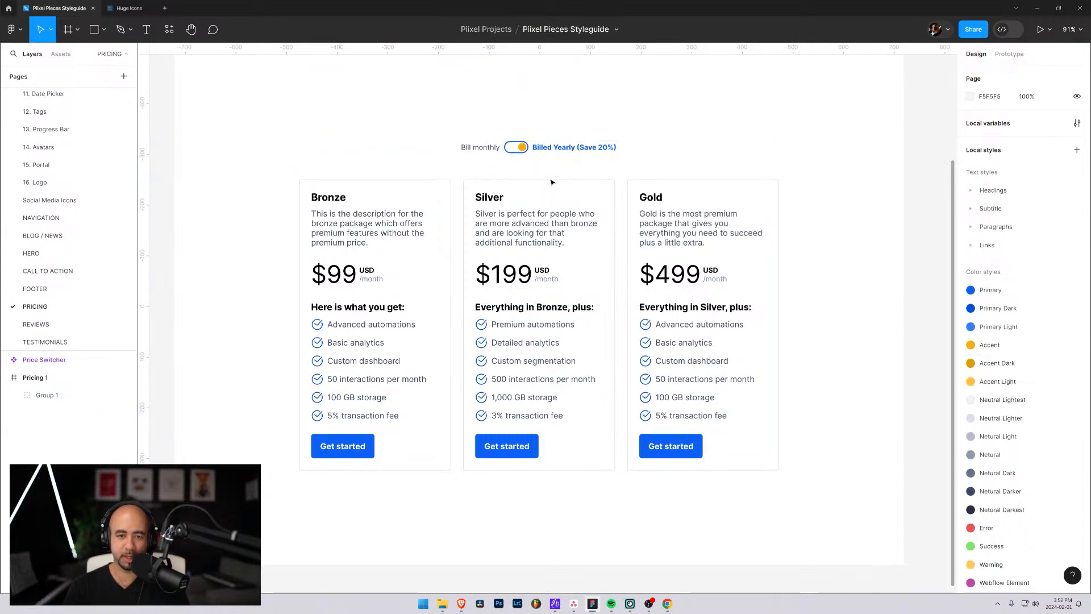
Move the Price Switcher and Pricing Model out of Group 1 and wrap both in one auto layout frame
left_click(44, 395)
left_click(14, 395)
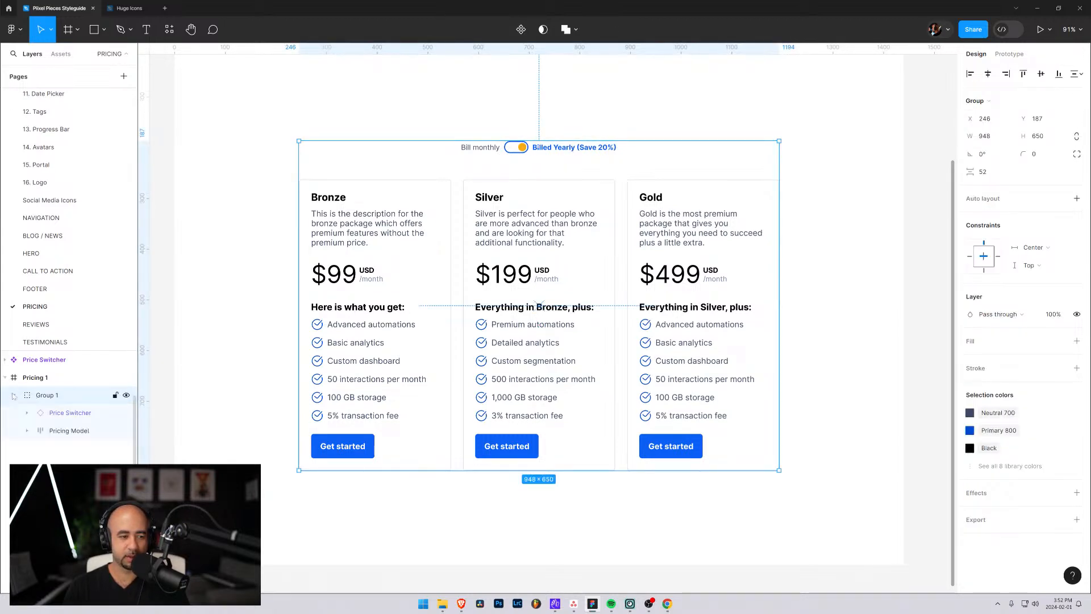
left_click_drag(55, 431, 57, 392)
left_click_drag(62, 431, 56, 402)
left_click(56, 413, "shift")
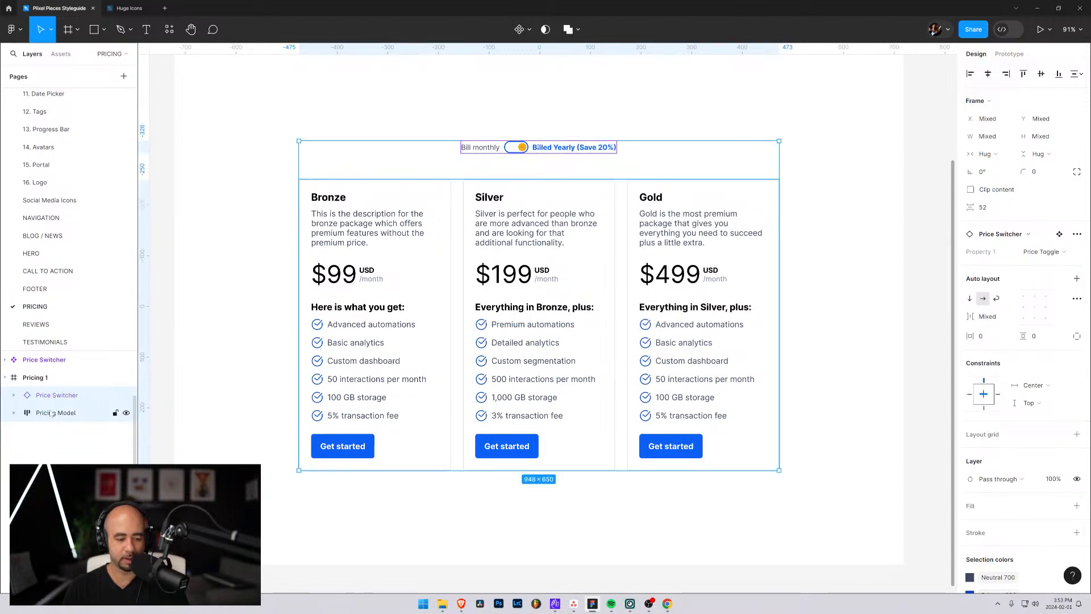
key("shift+a")
Rename the new auto layout frame as Price Container
double_click(52, 396)
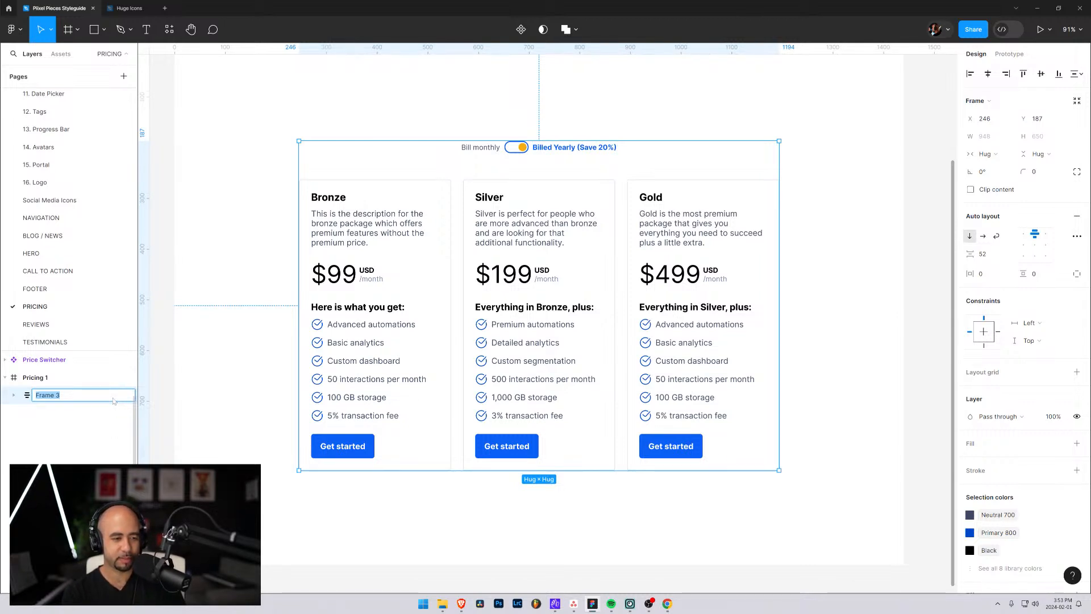
type("Price")
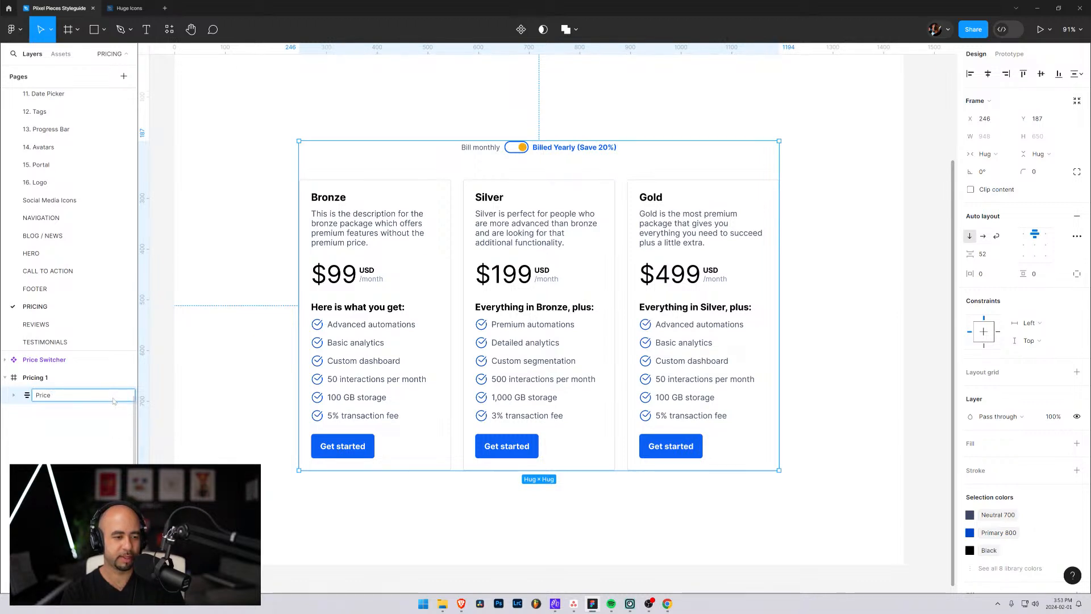
type(" Container")
key("Return")
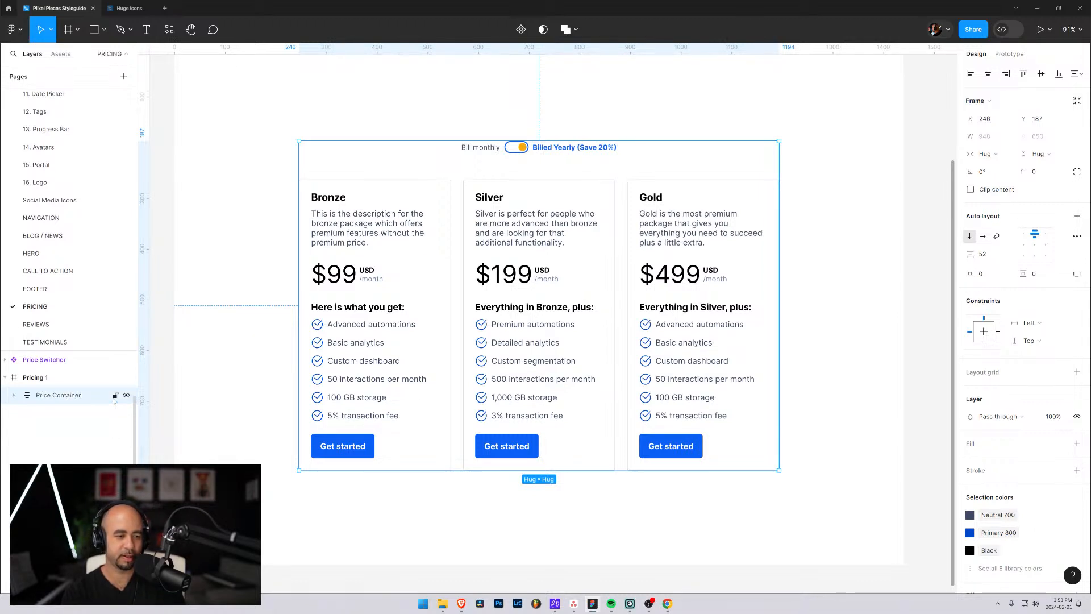
Try a vertical spacing of 48 between the items in the Price Container
left_click(984, 257)
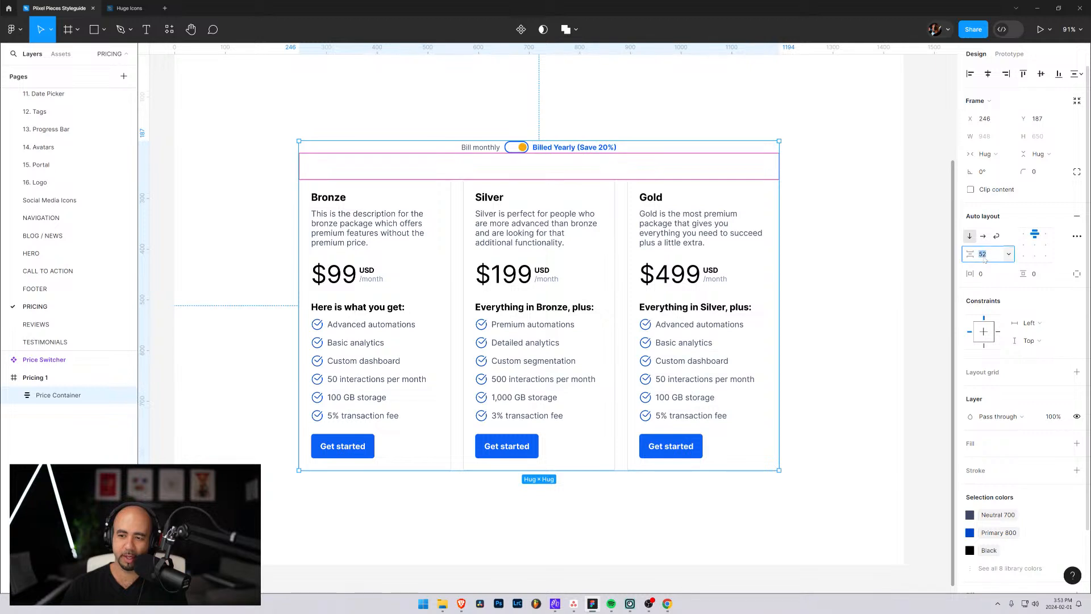
type("48")
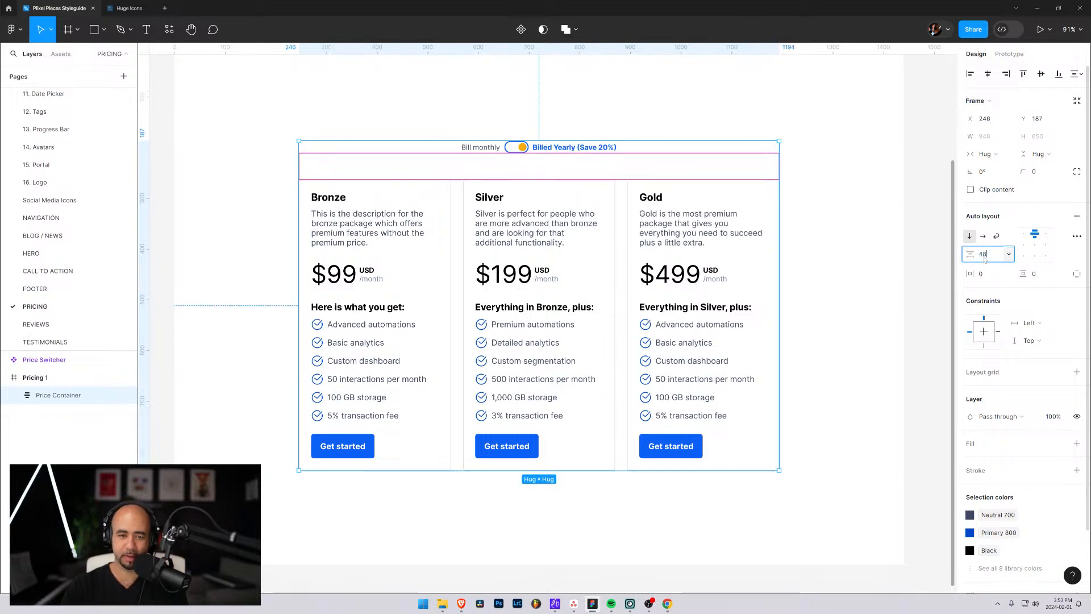
key("Return")
Set the vertical spacing between the Price Switcher and the cards in the Price Container to 24
left_click(989, 256)
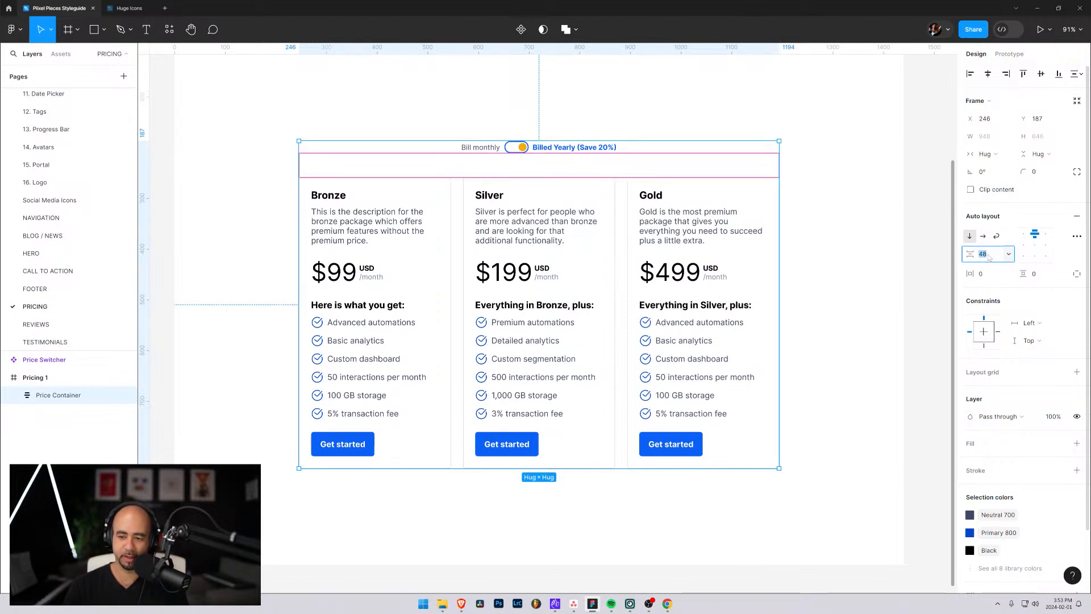
type("24")
key("Return")
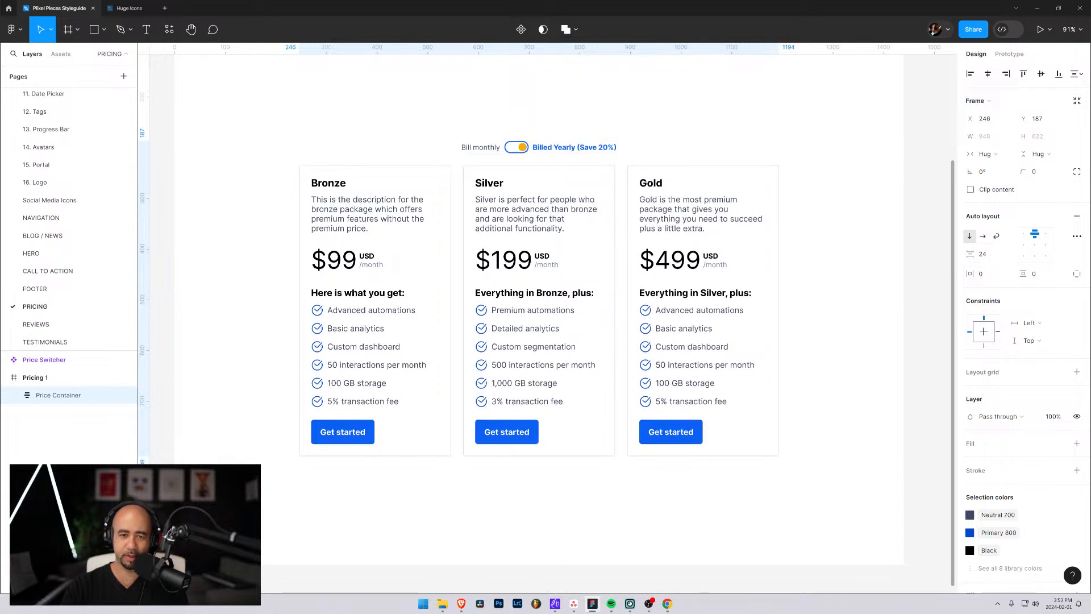
left_click(864, 140)
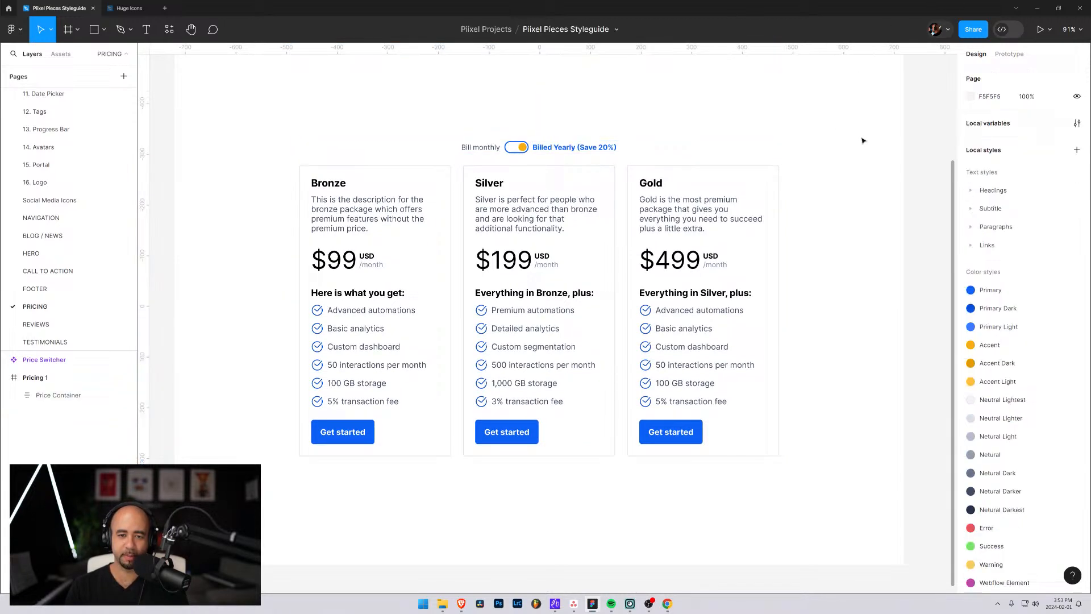
Centre the Price Container horizontally and vertically within the Pricing 1 frame
left_click(439, 150)
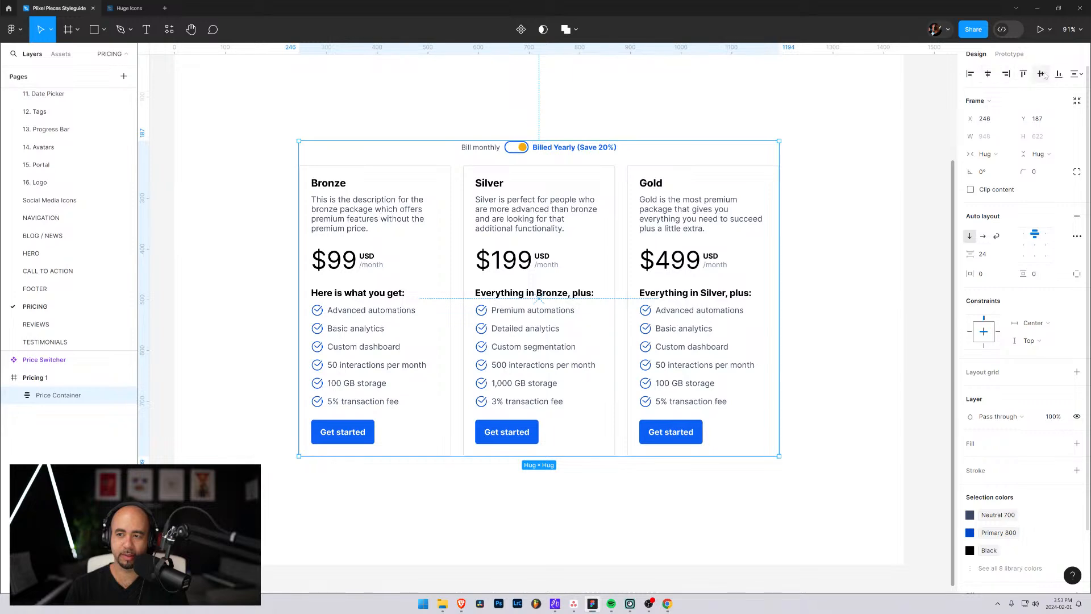
left_click(838, 204)
scroll(838, 205, "up", 3)
scroll(838, 204, "down", 3)
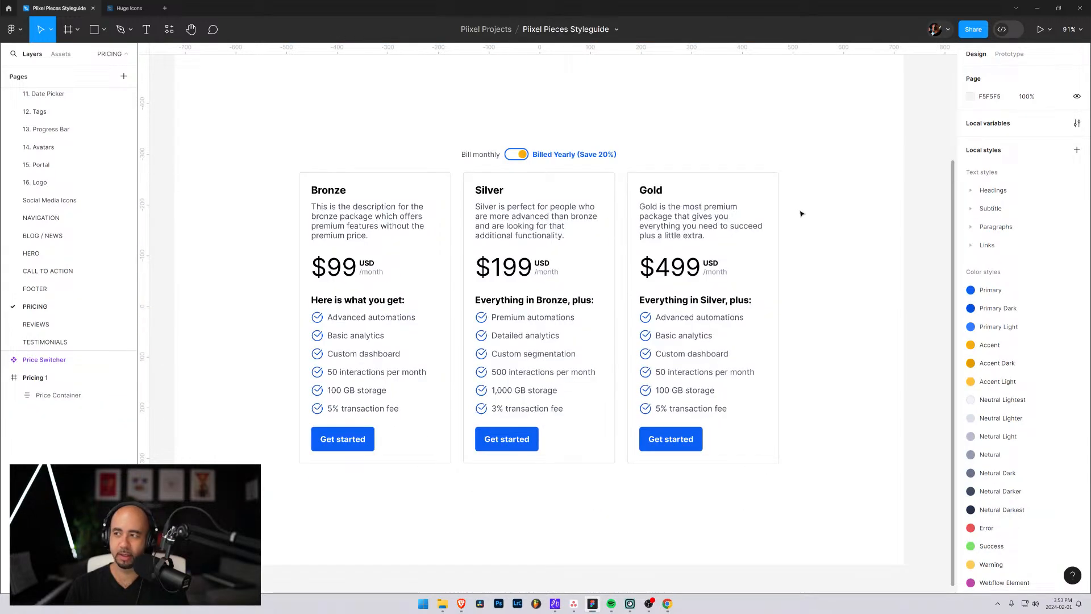
Duplicate the Pricing 1 frame and place the copy below the original in the layer order
left_click(25, 382)
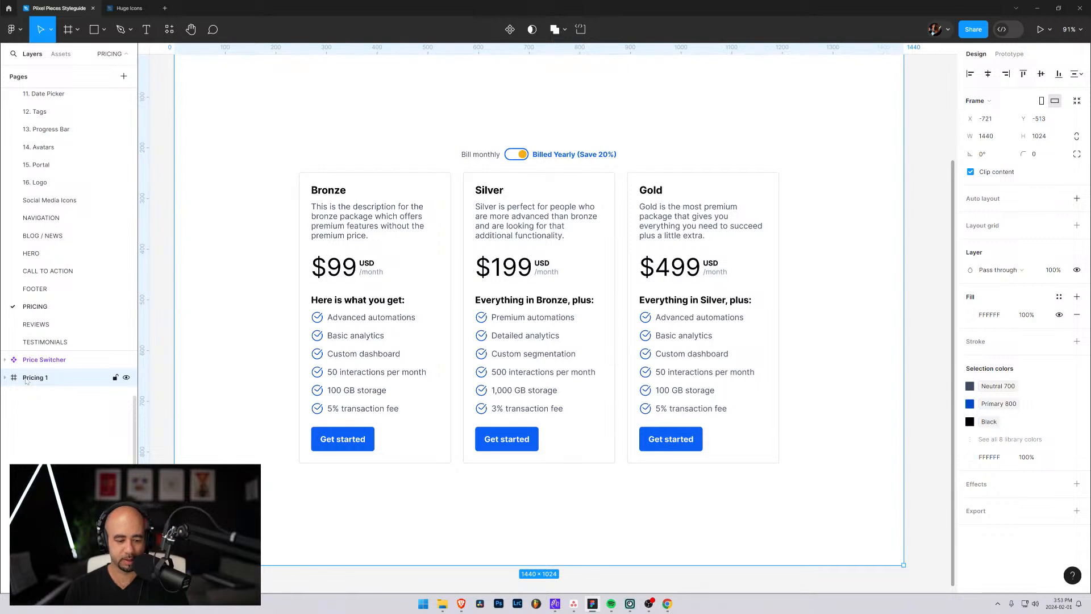
key("ctrl+d")
left_click_drag(25, 384, 38, 405)
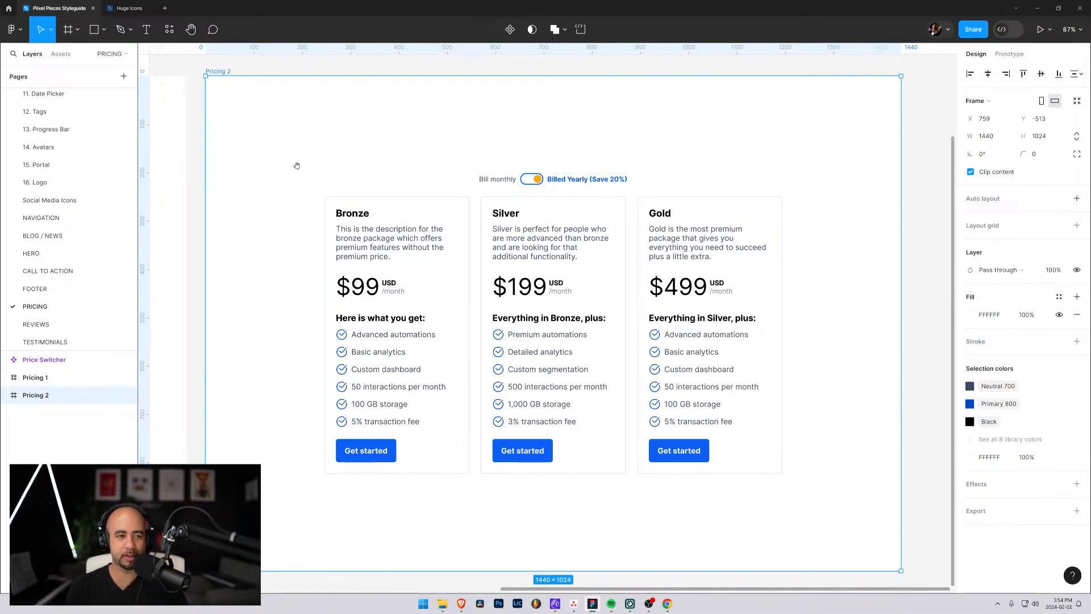
left_click_drag(296, 165, 354, 155)
left_click(385, 121)
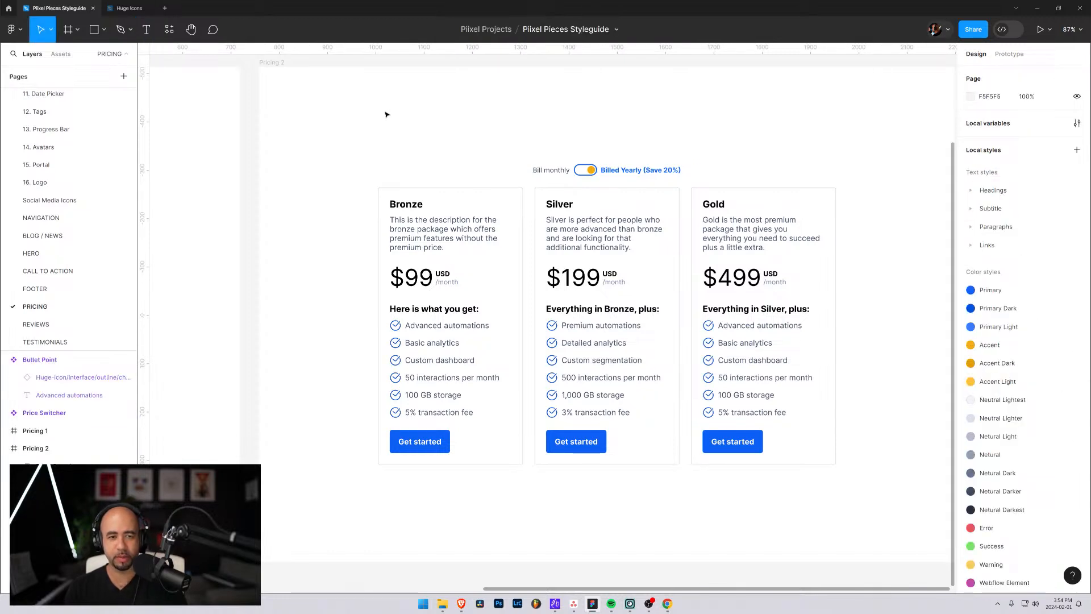
Add a bulleted text note above the Price Switcher in Pricing 2 reading "Enterprise level clients"
key("t")
left_click(367, 113)
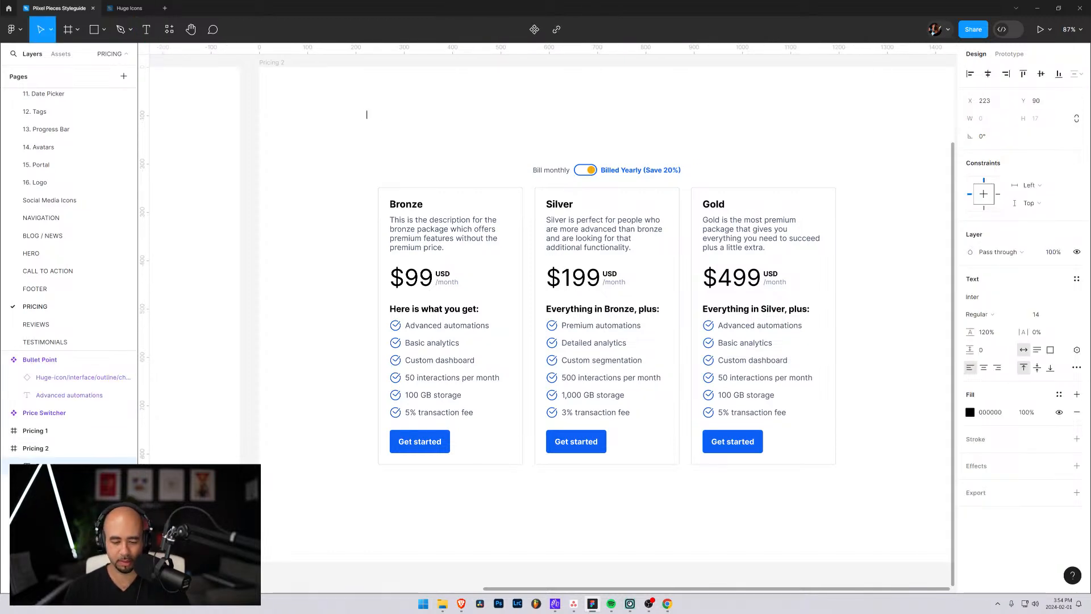
type("- ")
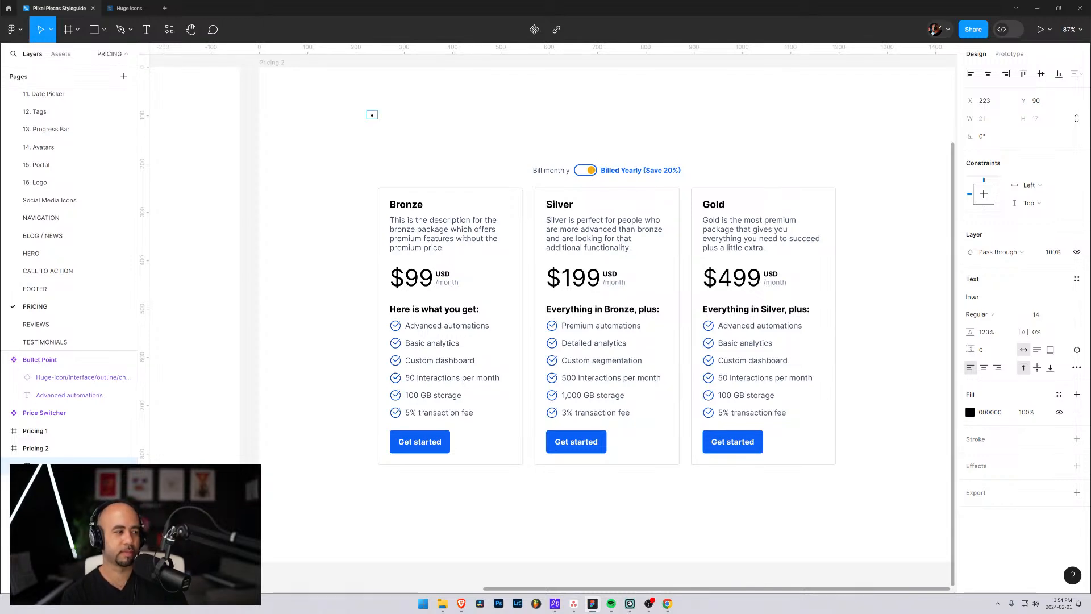
type("Enterprixse")
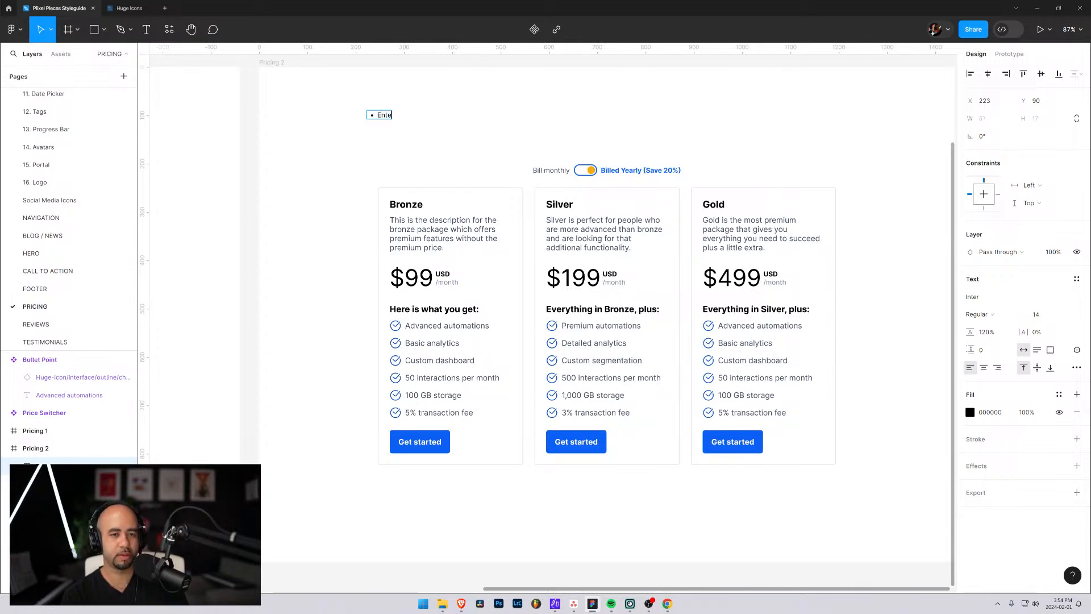
key("BackSpace")
key("BackSpace")
key("BackSpace")
type("se")
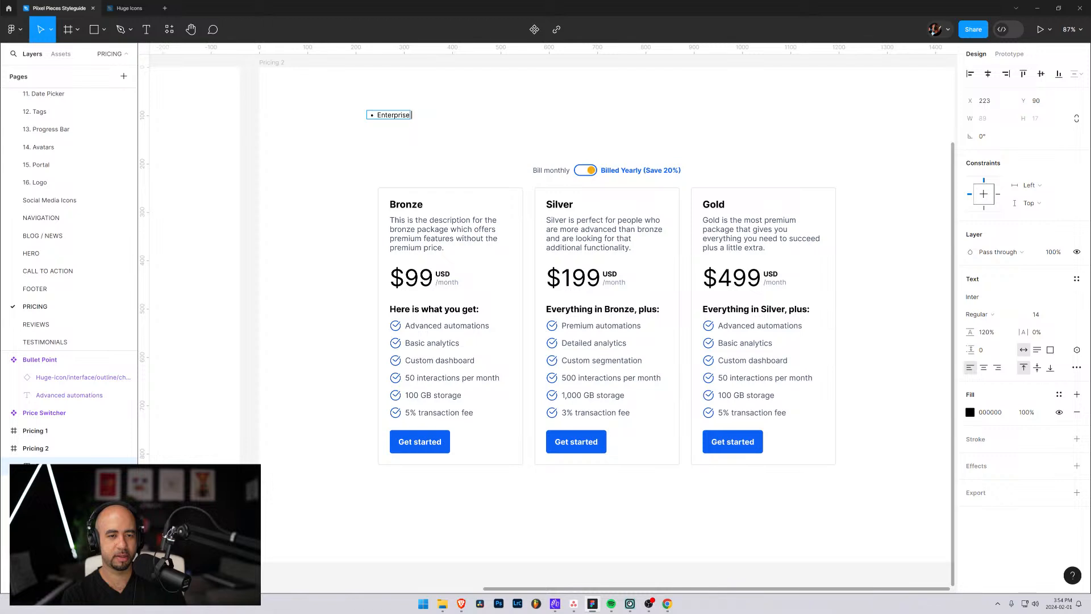
type(" level clients")
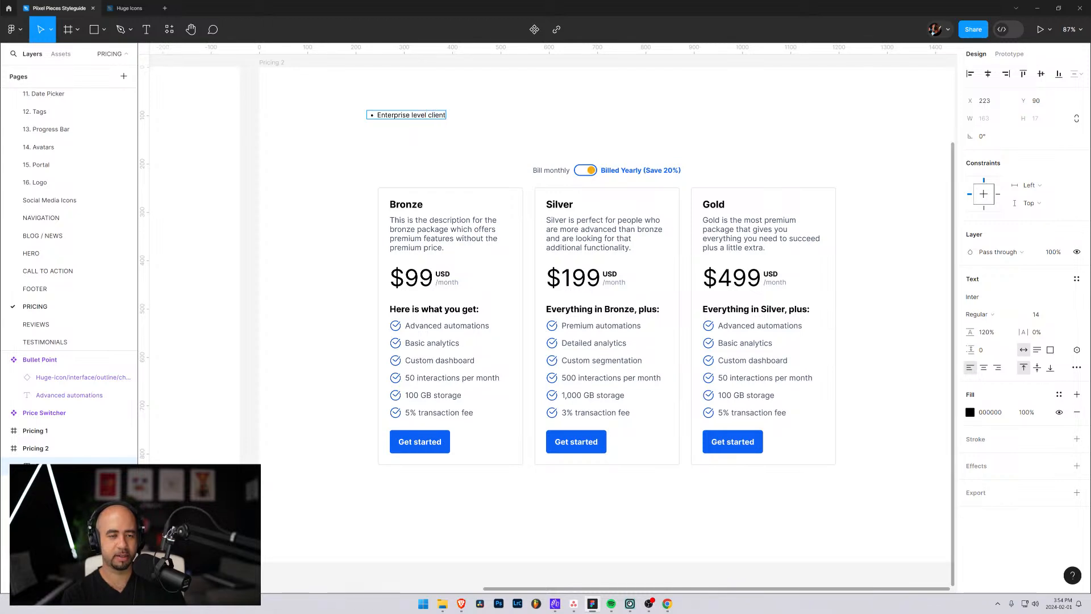
Add a second bullet to the note reading "Have a way to get in touch"
key("Return")
key("BackSpace")
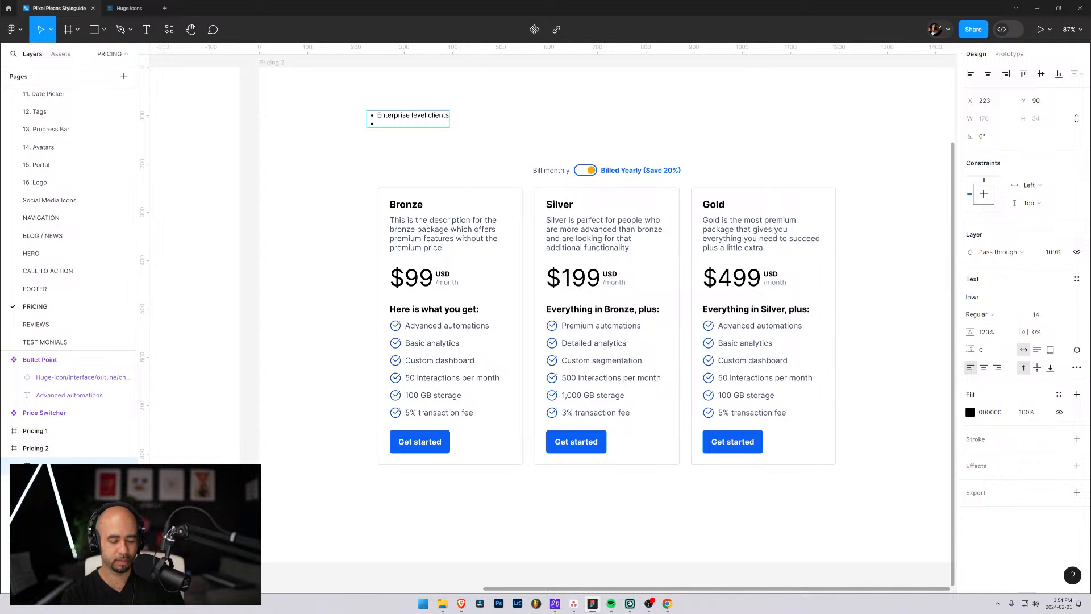
type("H")
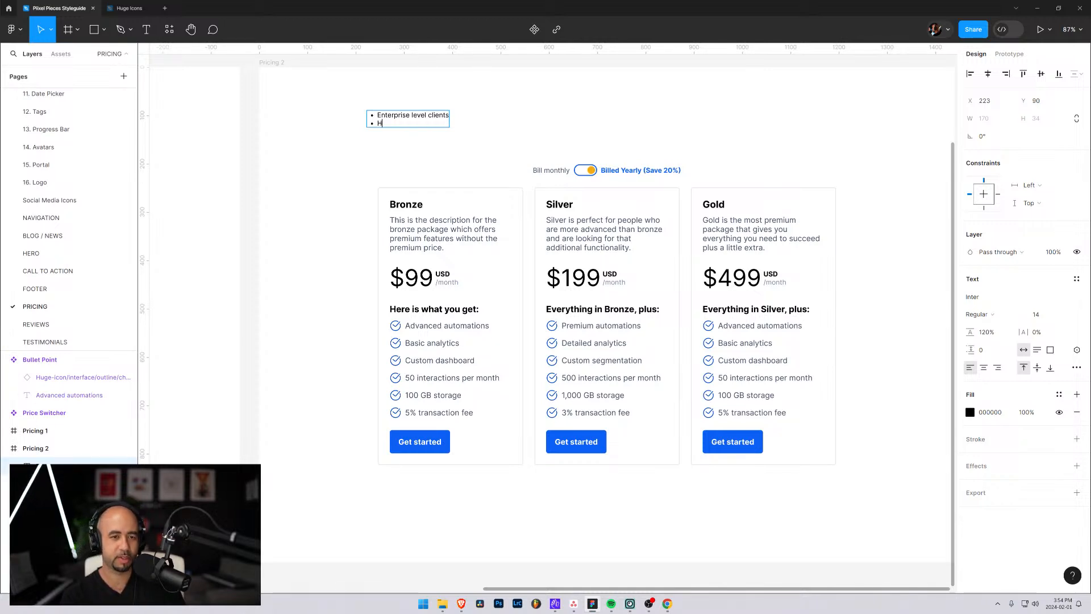
type("ave a wa")
key("BackSpace")
type("way t")
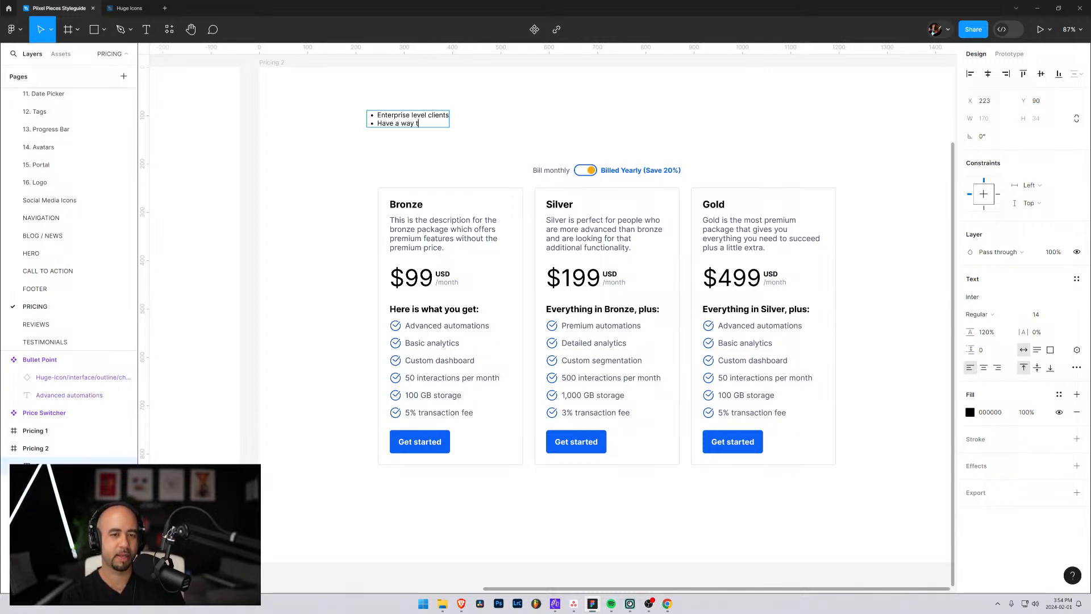
type("o get in o")
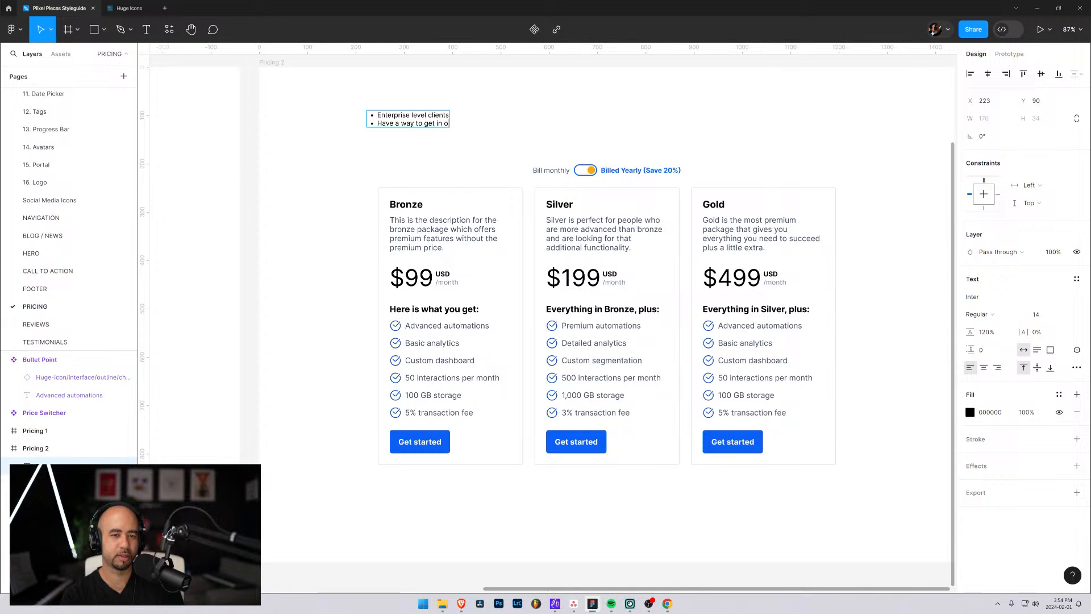
key("BackSpace")
type("touch")
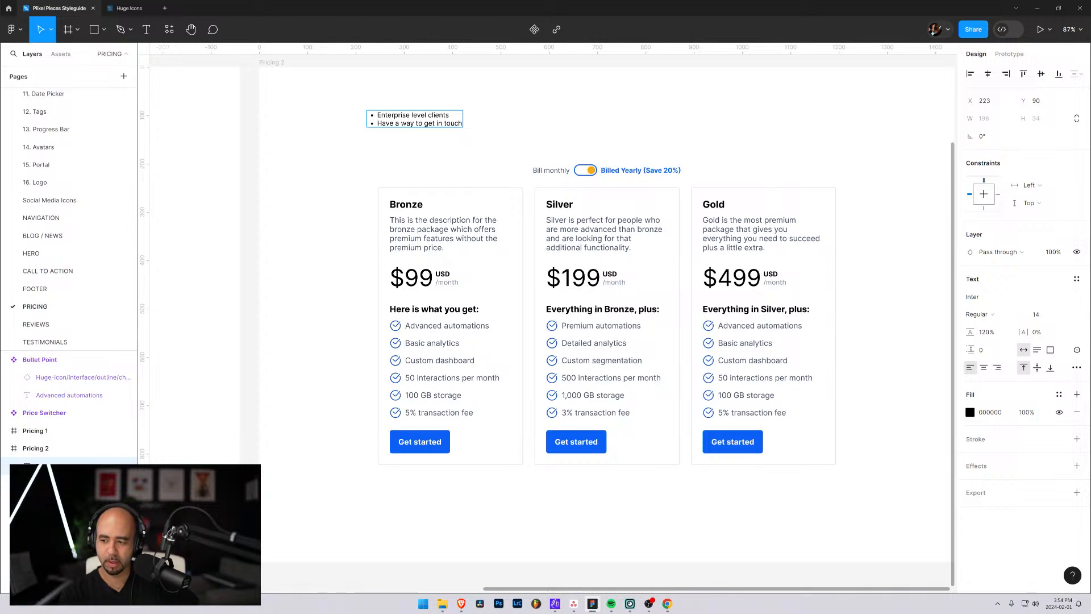
Add a third bullet to the Pricing 2 note reading "Title, description (who it's for), contact info"
key("Return")
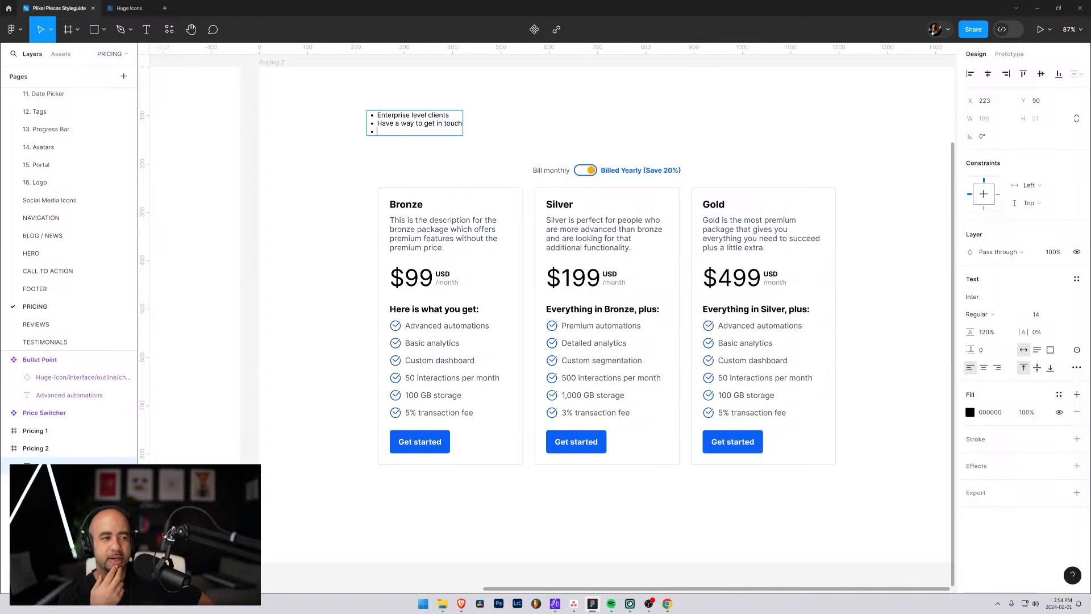
type("Title")
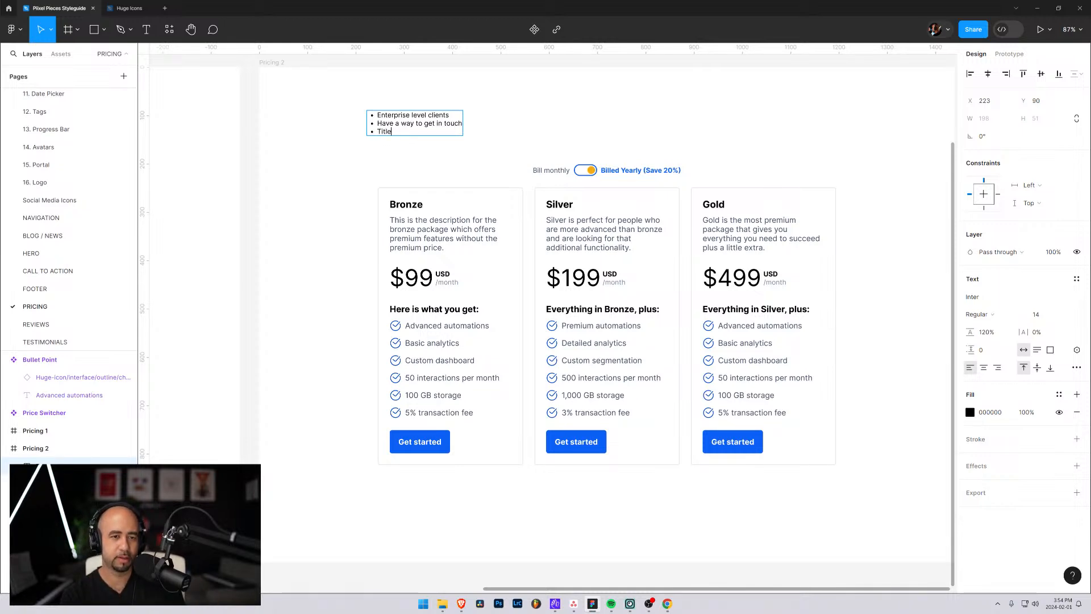
type(", description (who it's")
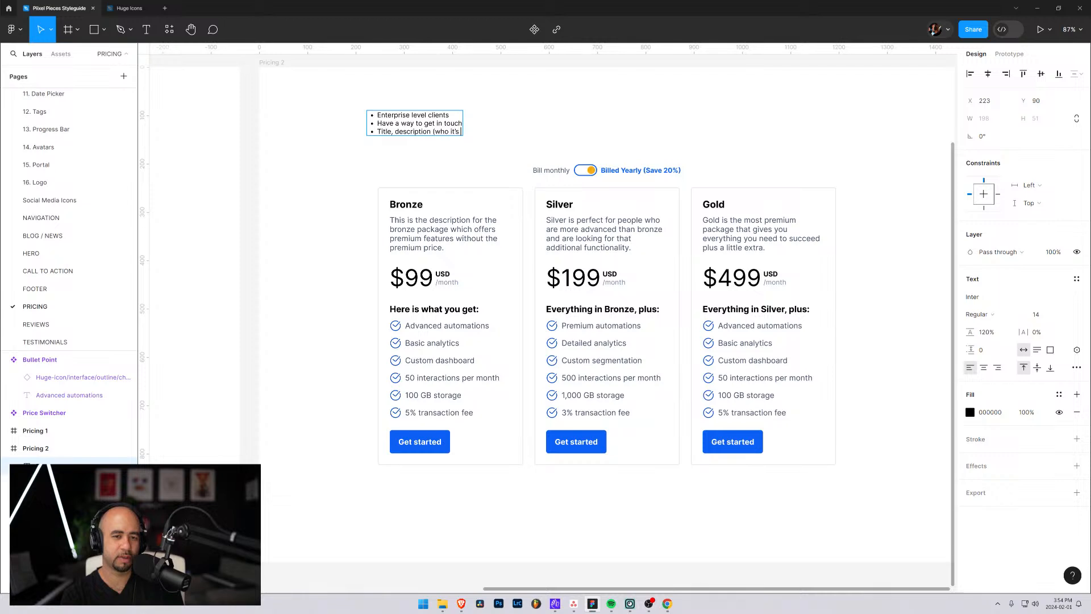
type(" for)")
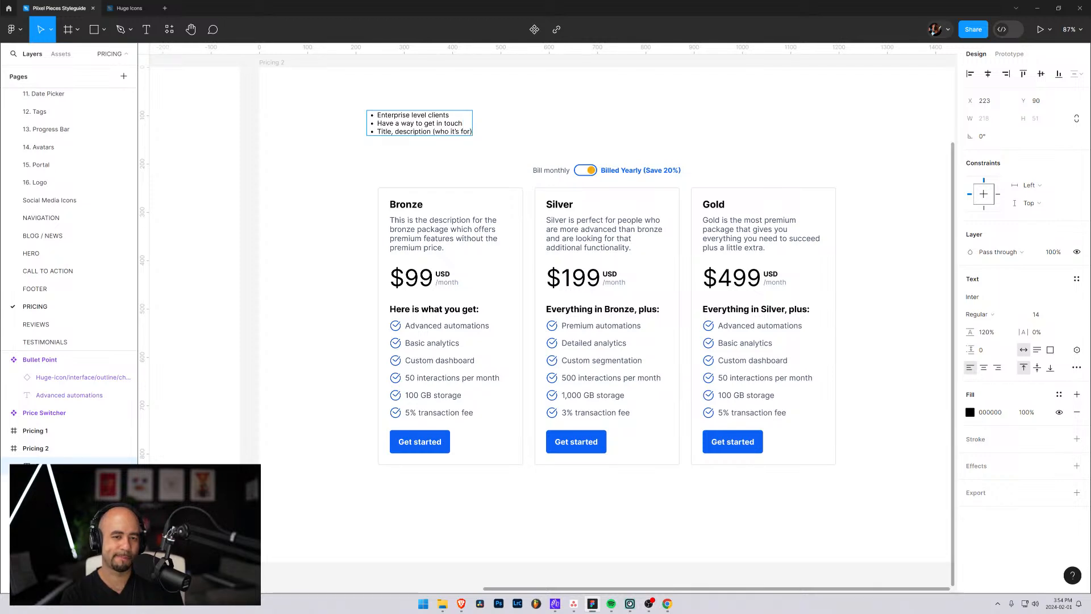
type(",")
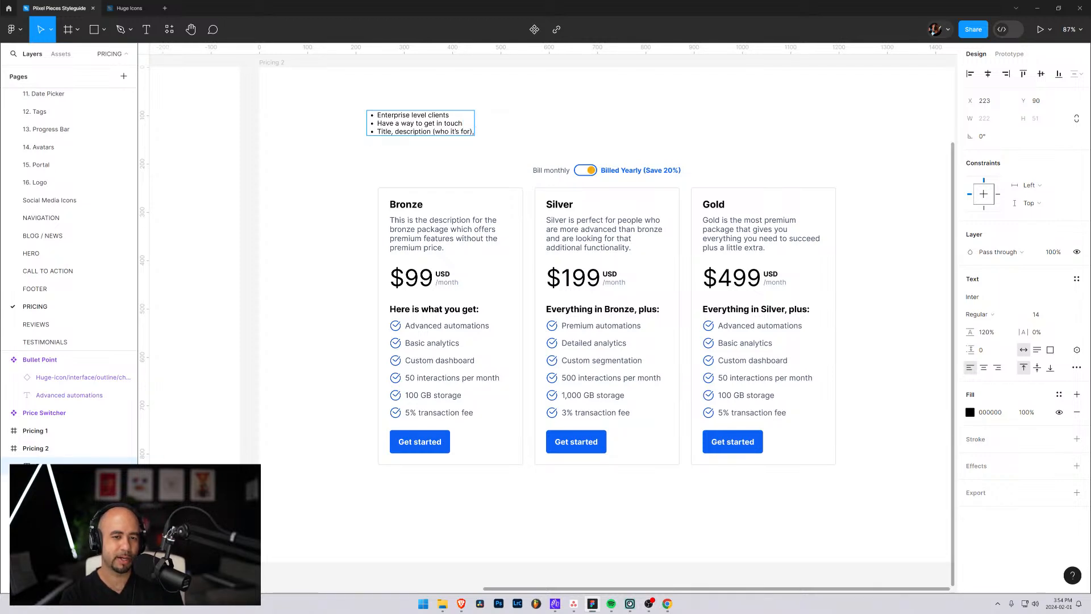
type(" contact")
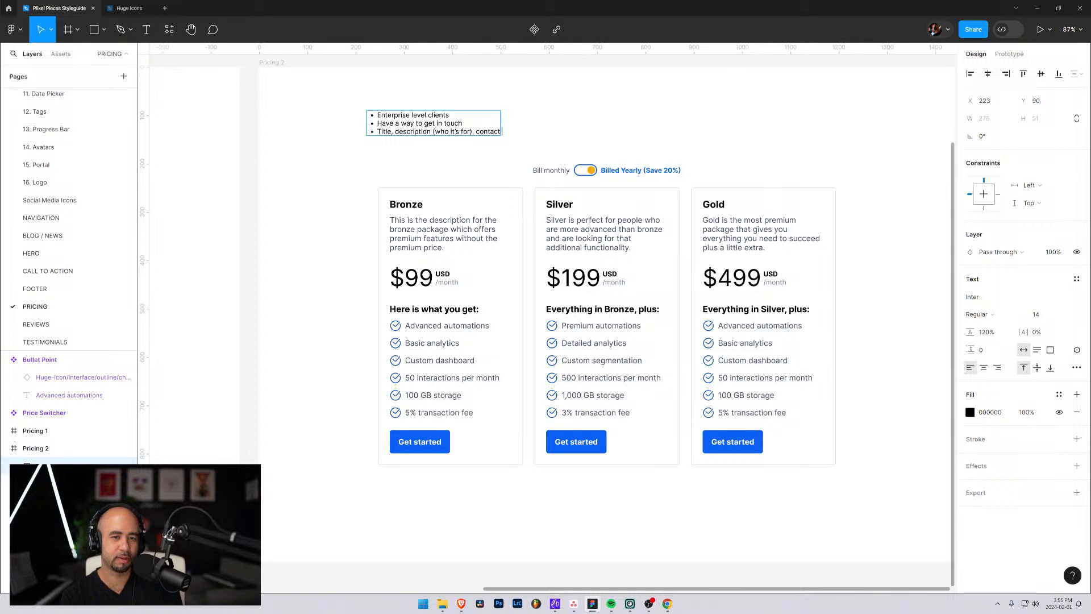
type(" info")
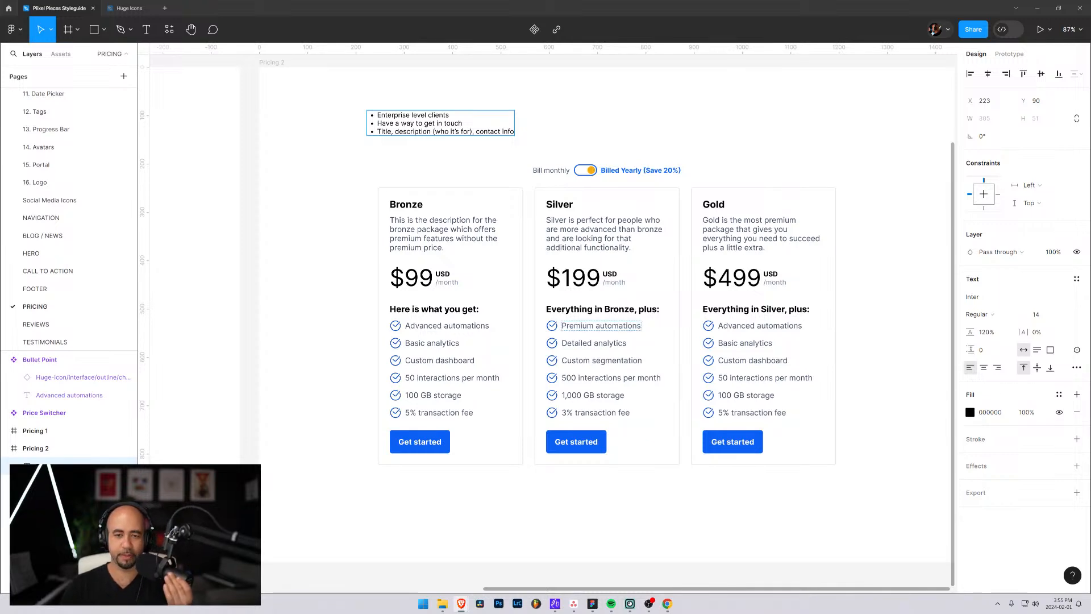
Move the bulleted note into the upper-left corner of the Pricing 2 frame and shift the Price Container up to about X 240, Y 28
left_click_drag(403, 121, 301, 83)
left_click(467, 213)
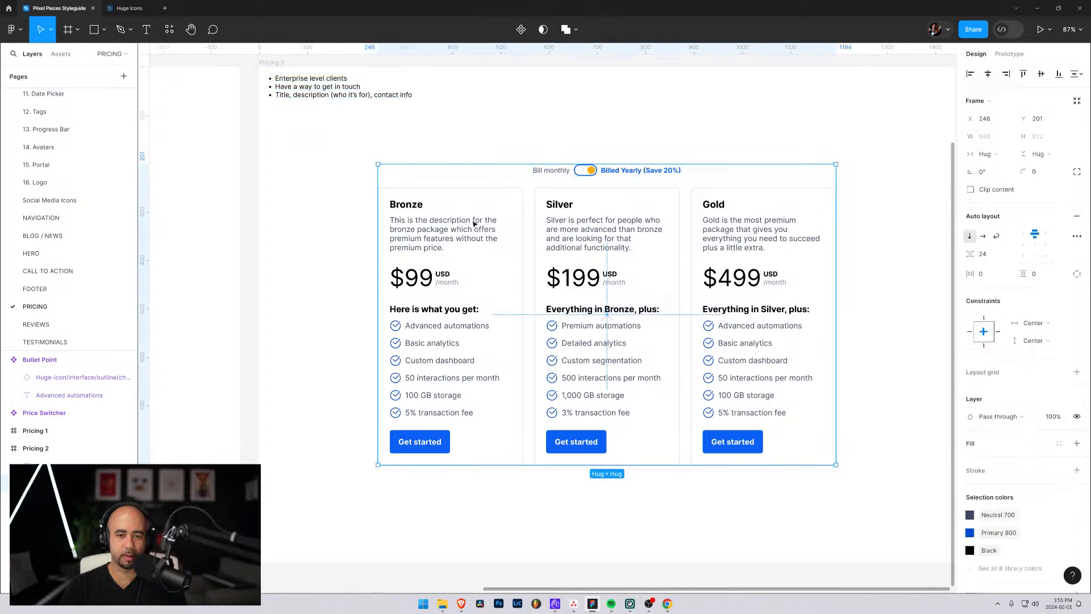
left_click_drag(475, 223, 472, 140)
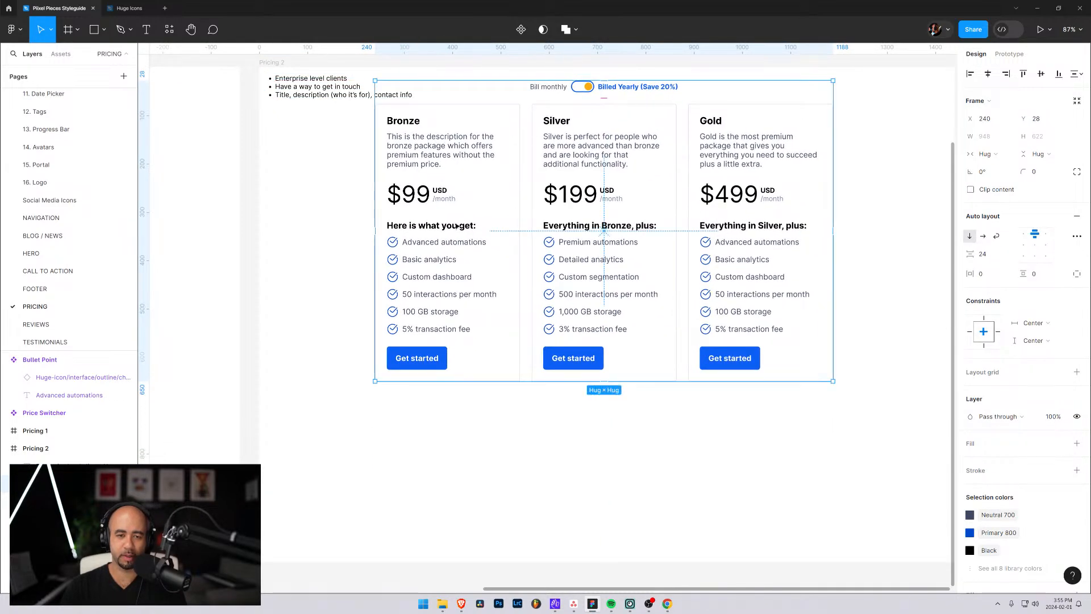
left_click(471, 454)
Draw a horizontal divider line about 972 px wide beneath the three pricing cards in Pricing 2
scroll(485, 433, "down", 5)
scroll(531, 307, "up", 2)
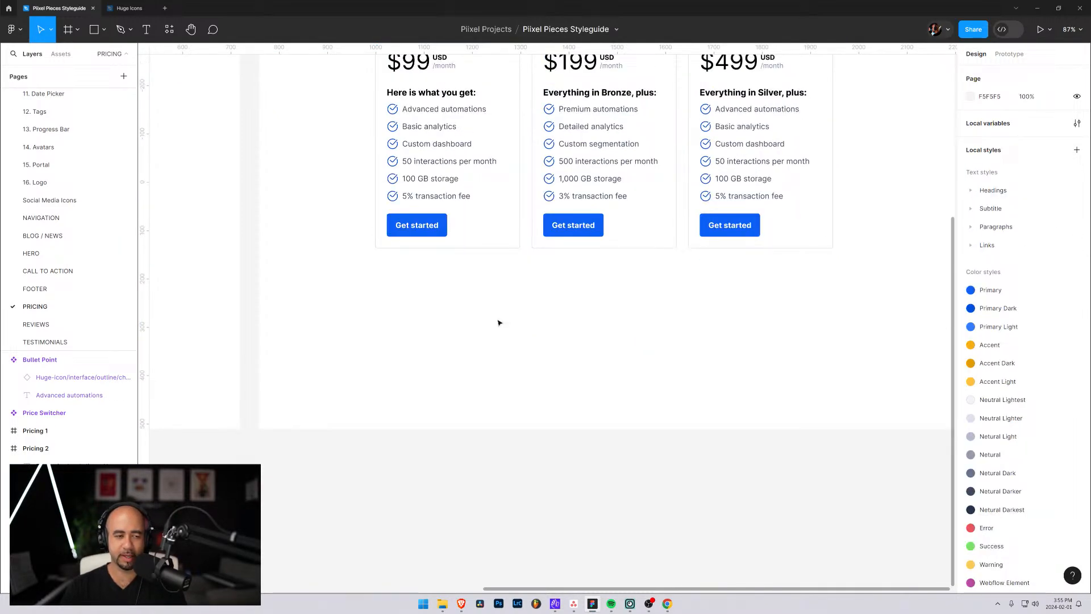
left_click(104, 29)
left_click(91, 70)
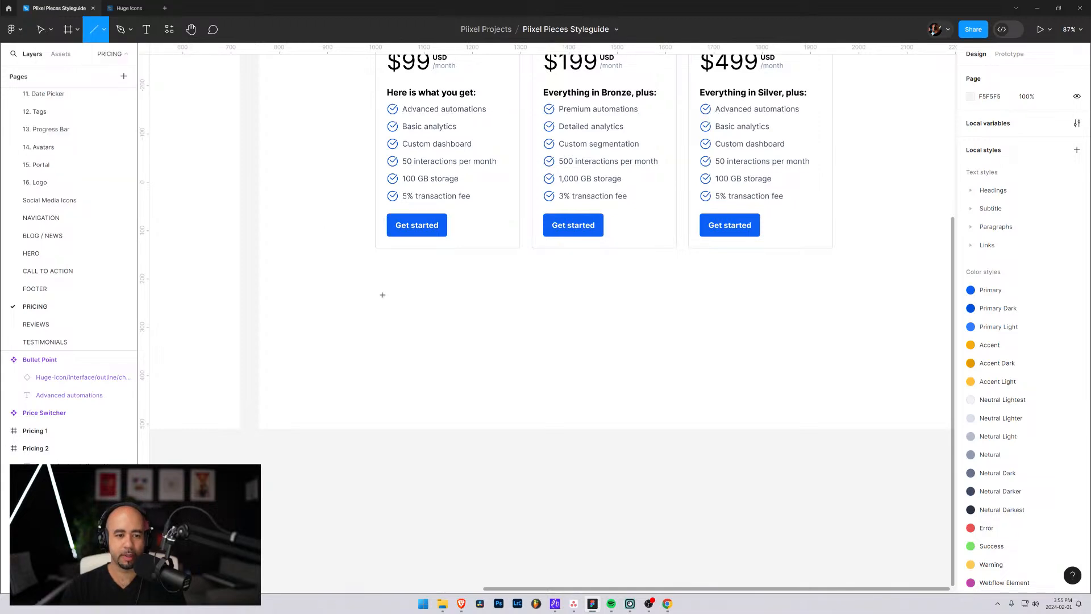
left_click_drag(383, 295, 852, 295)
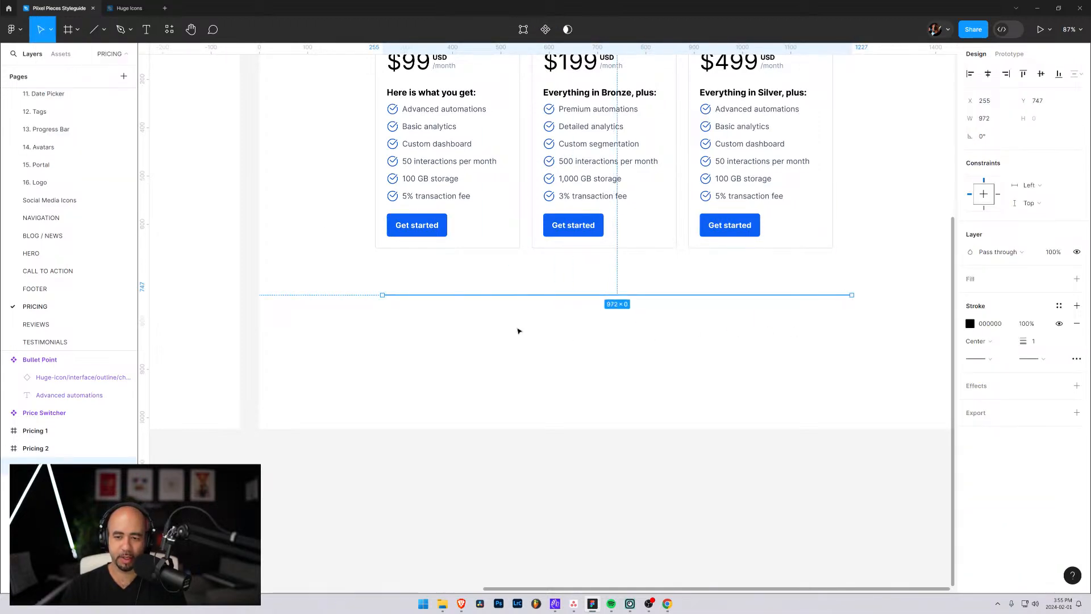
Set the divider line's stroke to the Neutral 200 library colour
left_click(970, 323)
left_click(879, 272)
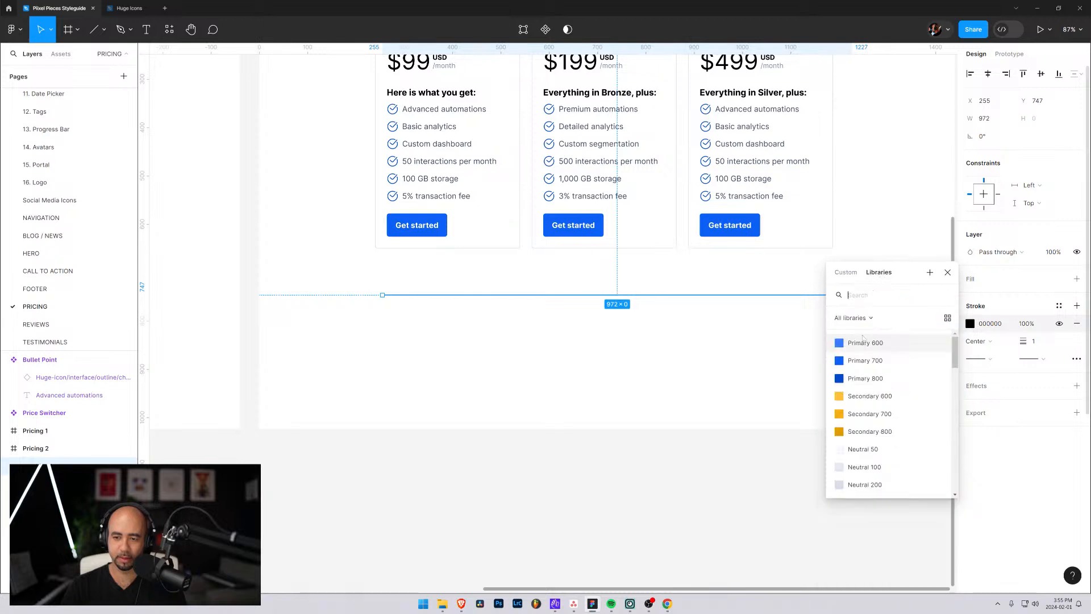
scroll(884, 355, "down", 3)
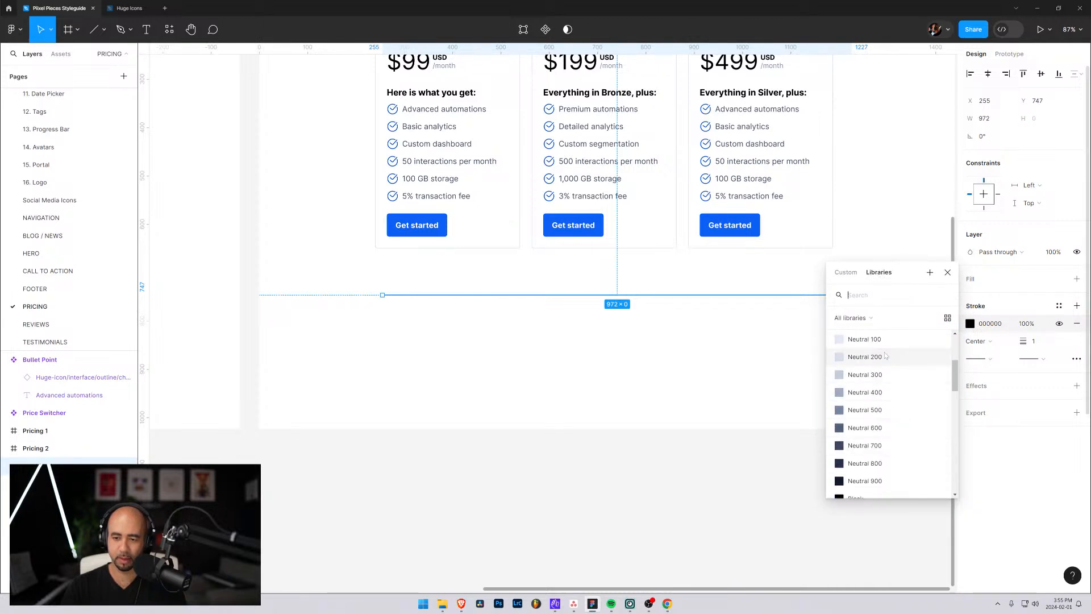
left_click(885, 356)
left_click(761, 334)
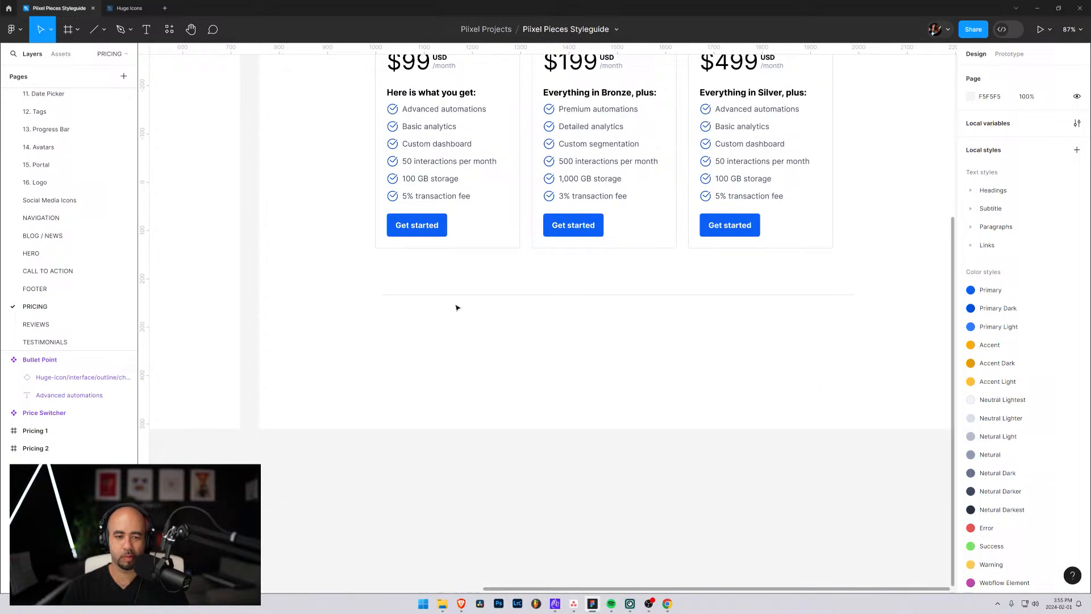
Add a text layer just under the start of the divider line in Pricing 2 reading "Need more"
key("t")
key("v")
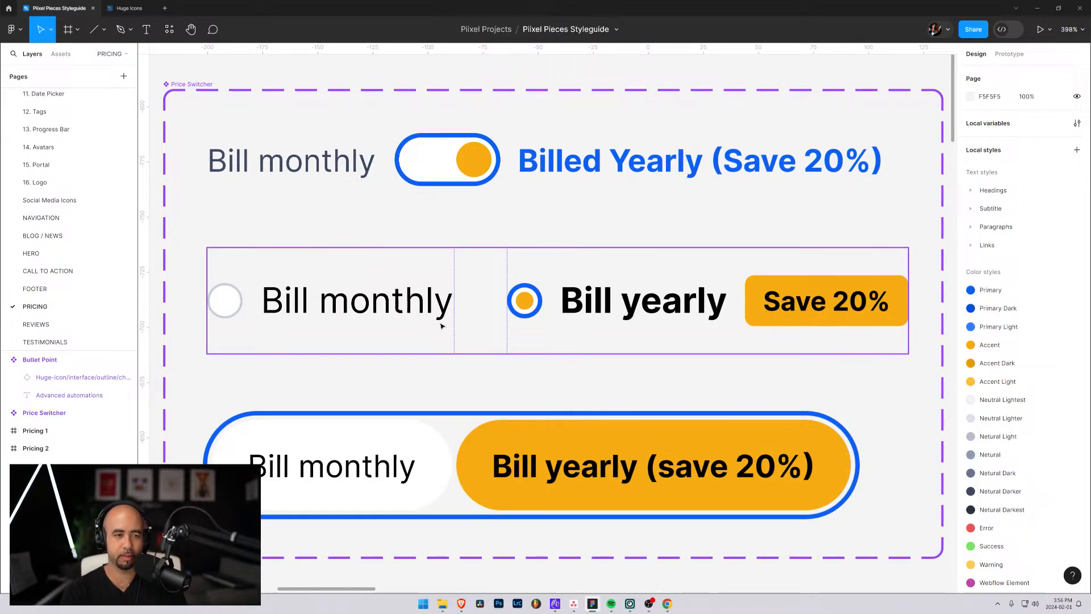
scroll(407, 310, "down", 10)
scroll(588, 292, "down", 5)
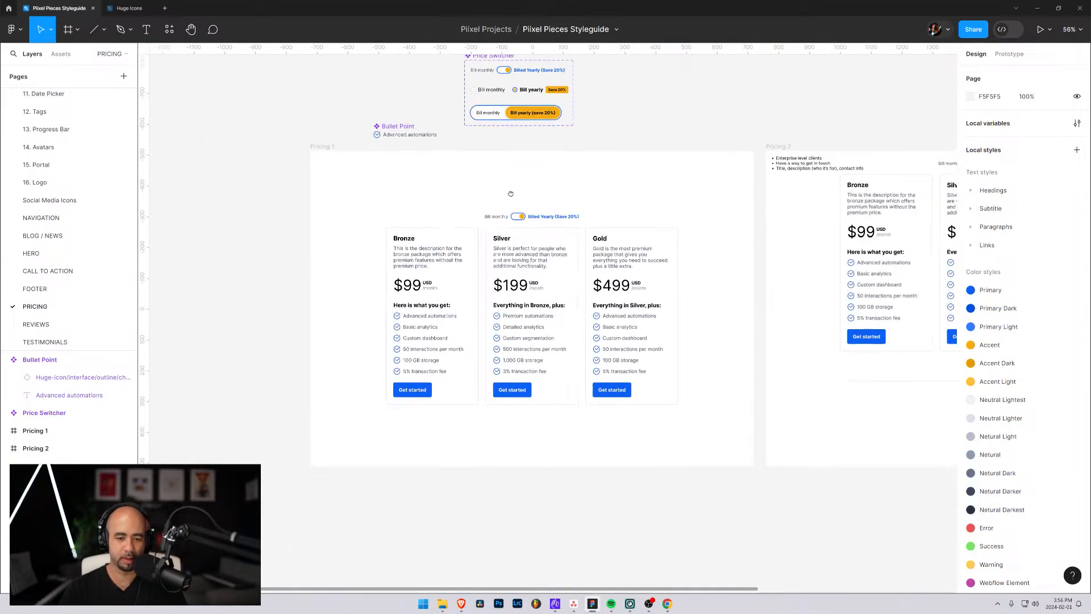
scroll(456, 392, "up", 5)
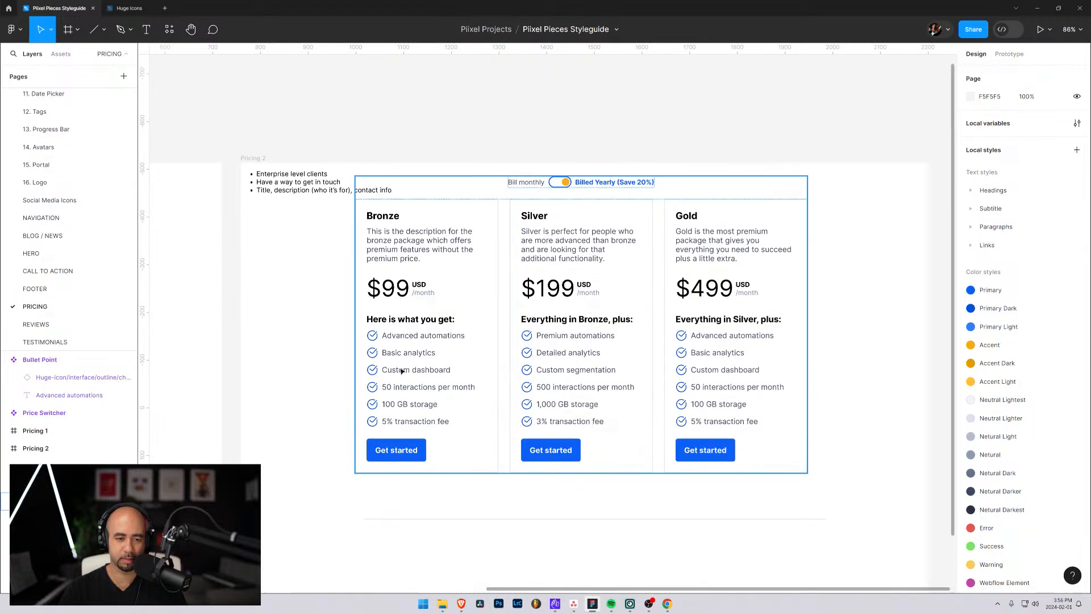
scroll(419, 370, "up", 3)
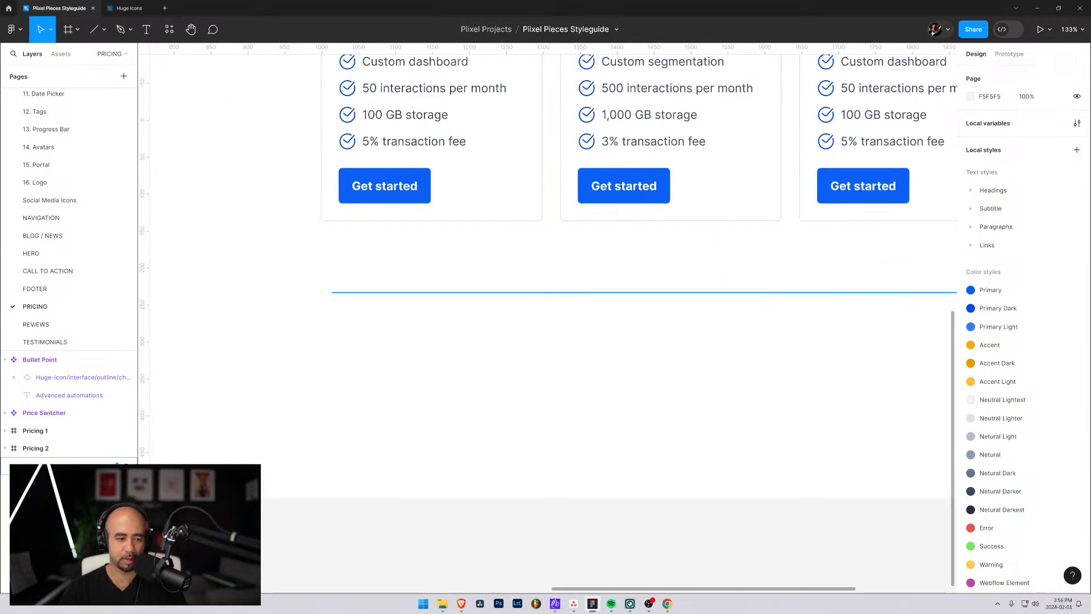
key("t")
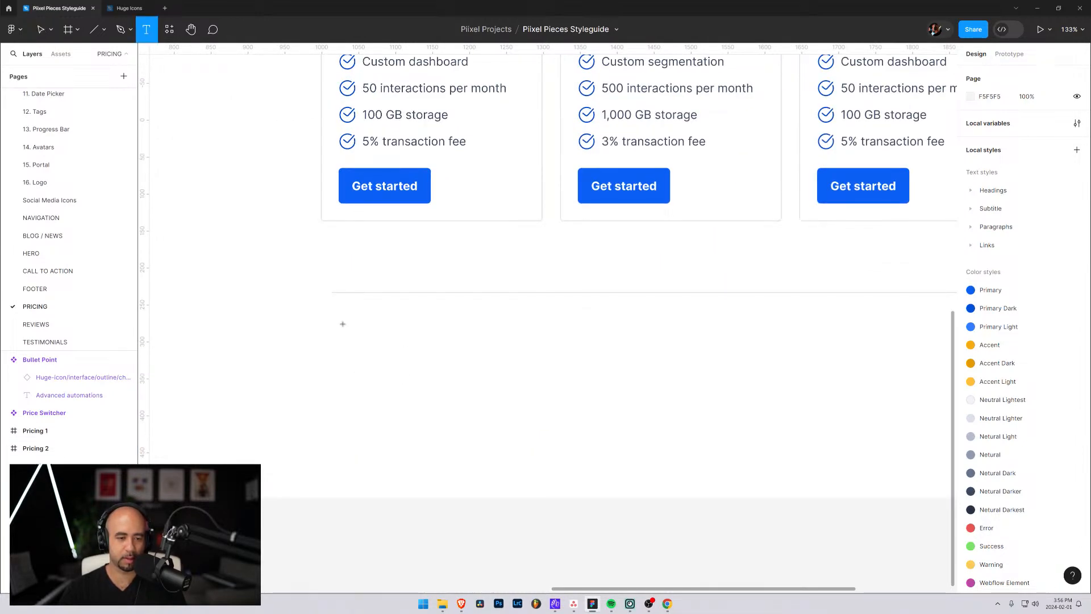
left_click(342, 324)
type("Need a")
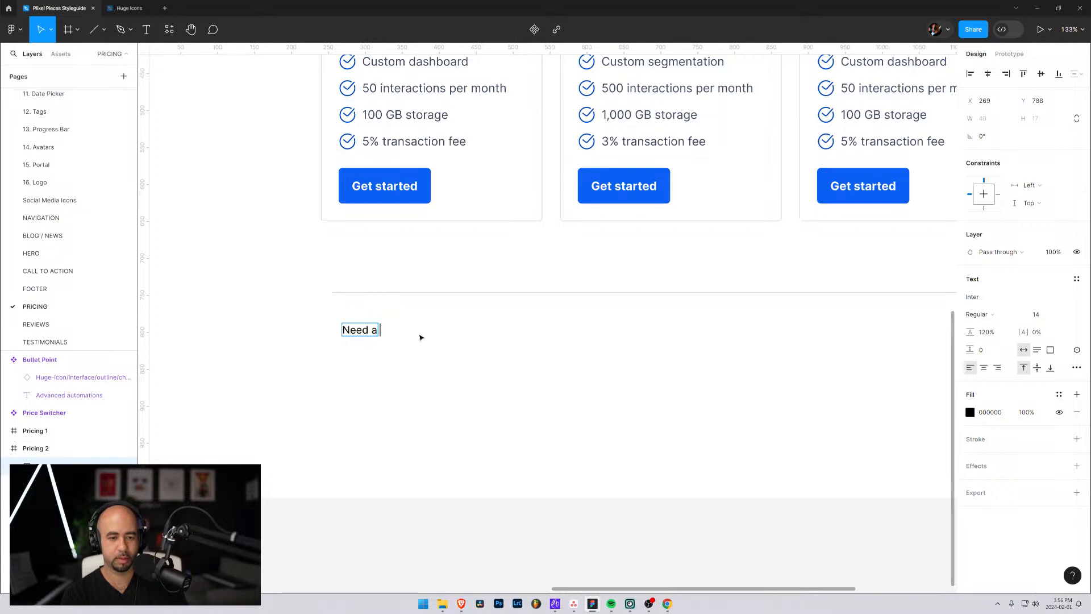
key("BackSpace")
key("BackSpace")
type("more")
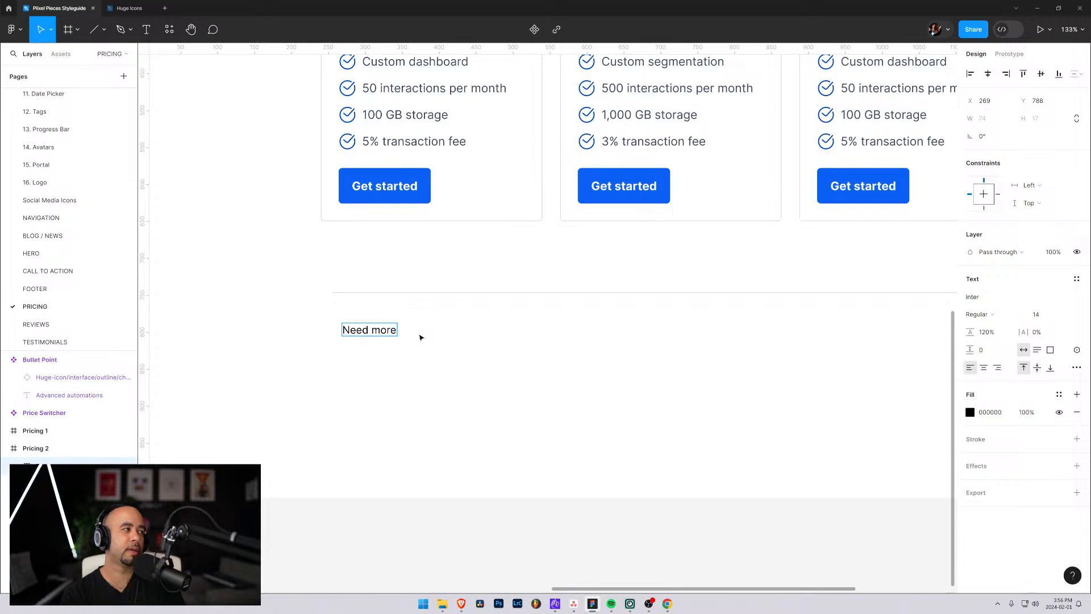
key("ctrl+shift+Left")
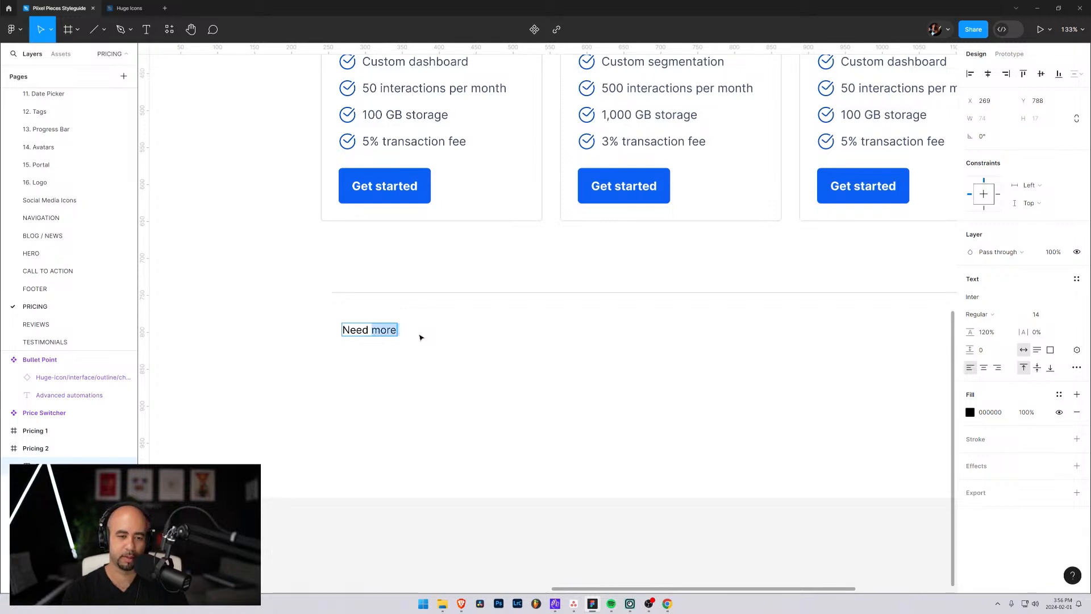
key("Right")
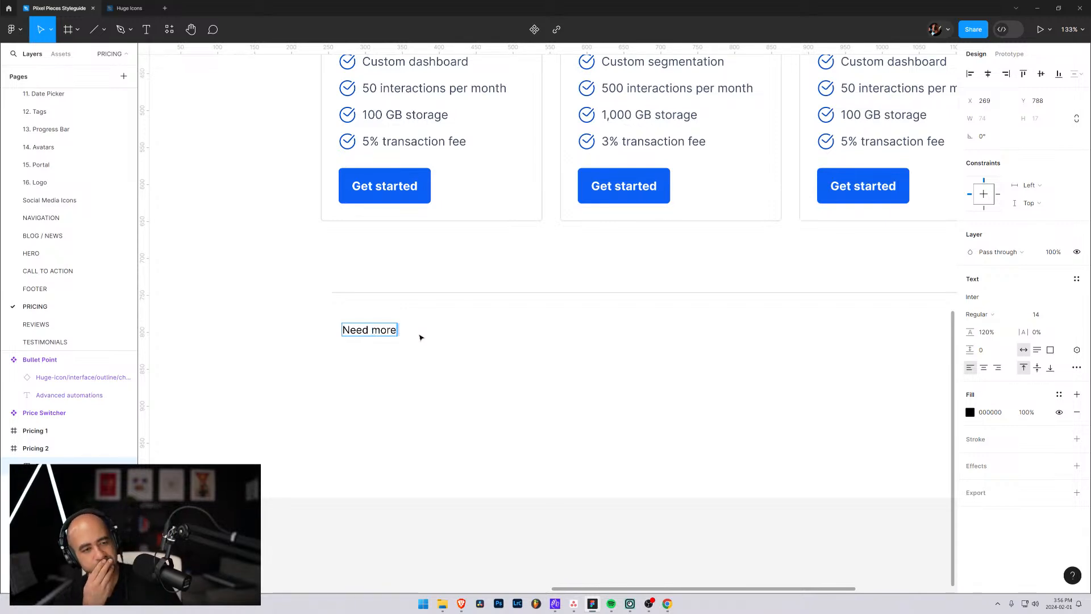
Replace the text under the divider with "Looking for an Enterprise solution?"
key("ctrl+a")
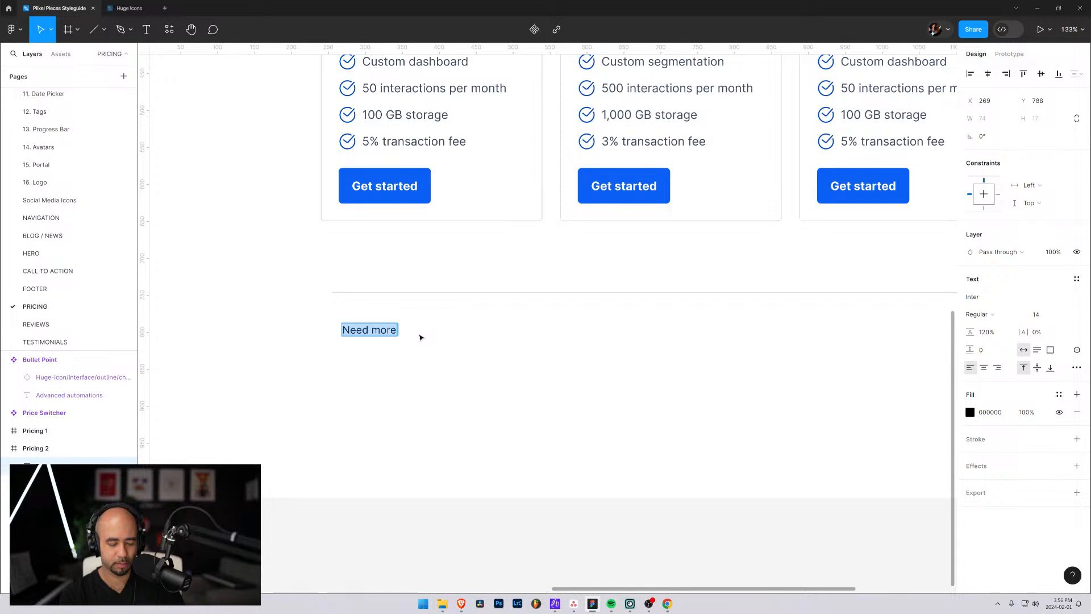
type("Lo")
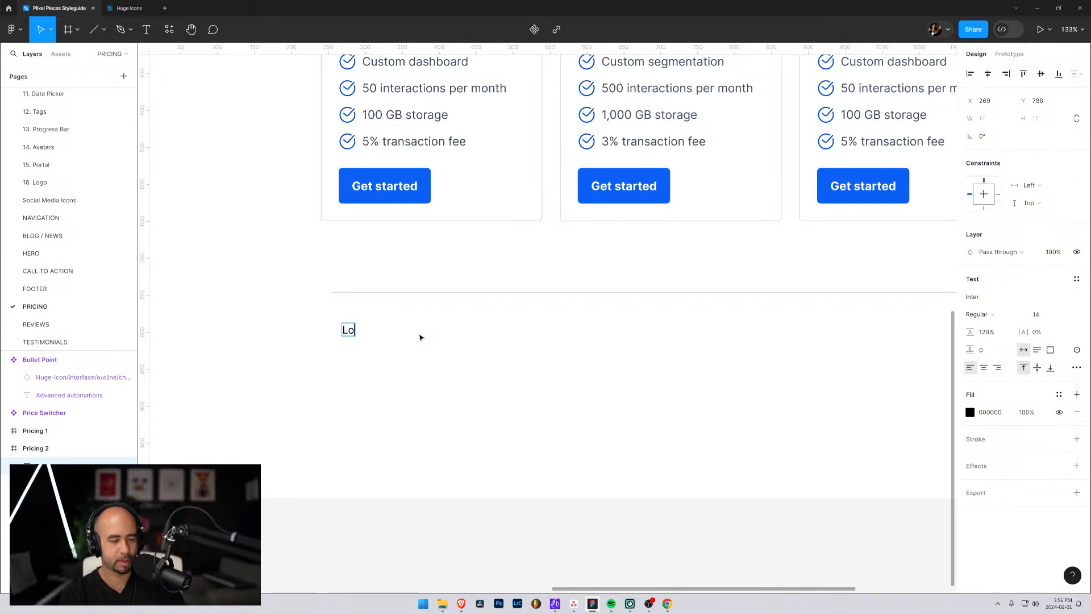
type("oking for Enterpr")
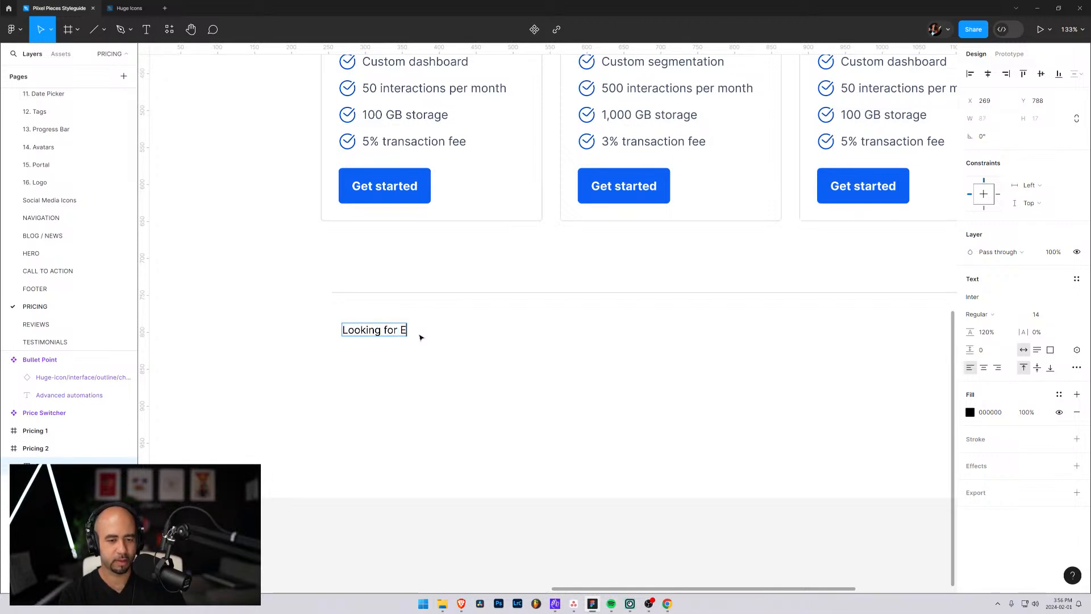
key("BackSpace")
key("BackSpace")
key("BackSpace")
key("BackSpace")
key("BackSpace")
key("BackSpace")
key("BackSpace")
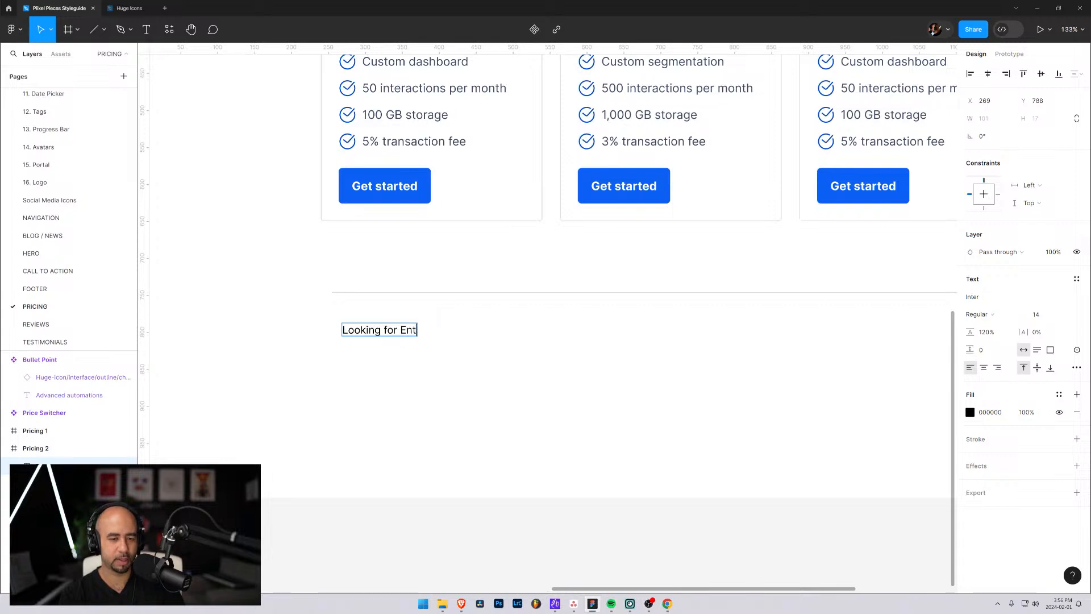
type("an Enterp")
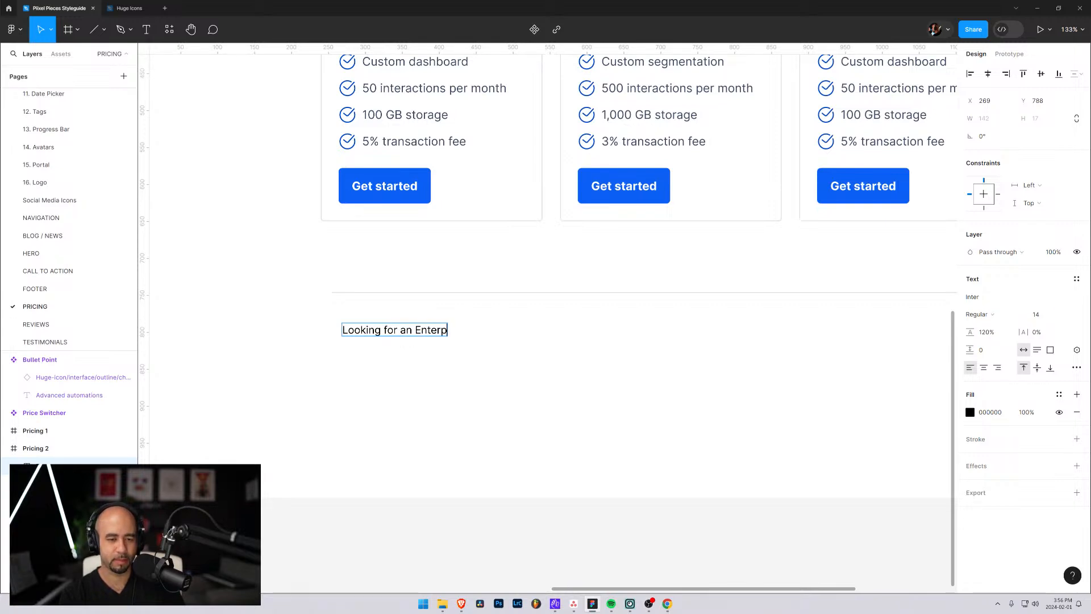
type("rise solution?")
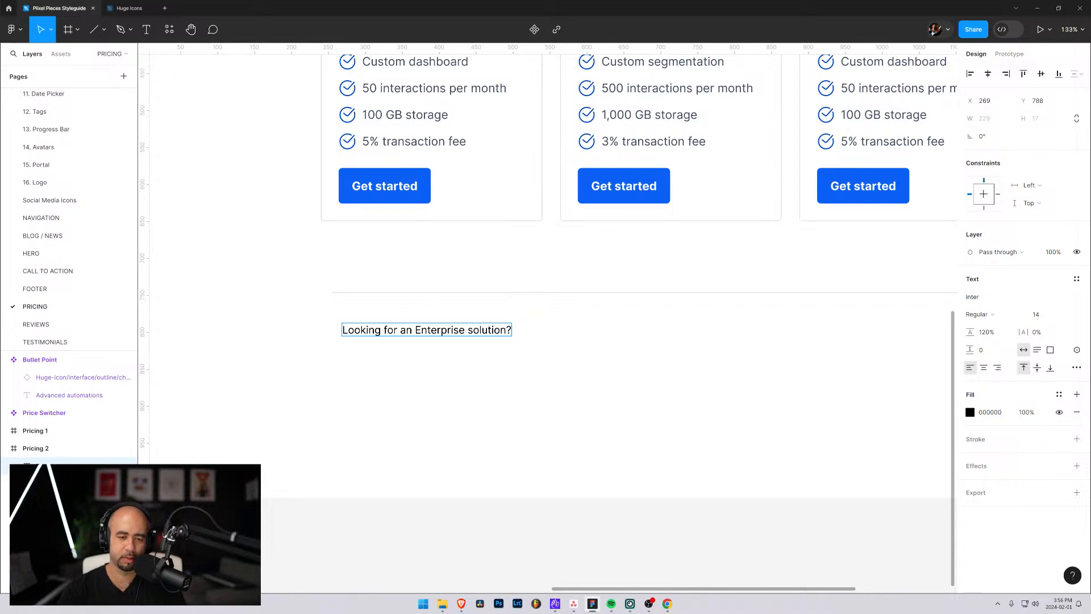
Align the Enterprise heading with the divider's start at about X 255, Y 766 and style it Bold at size 20
key("Escape")
left_click_drag(387, 329, 377, 314)
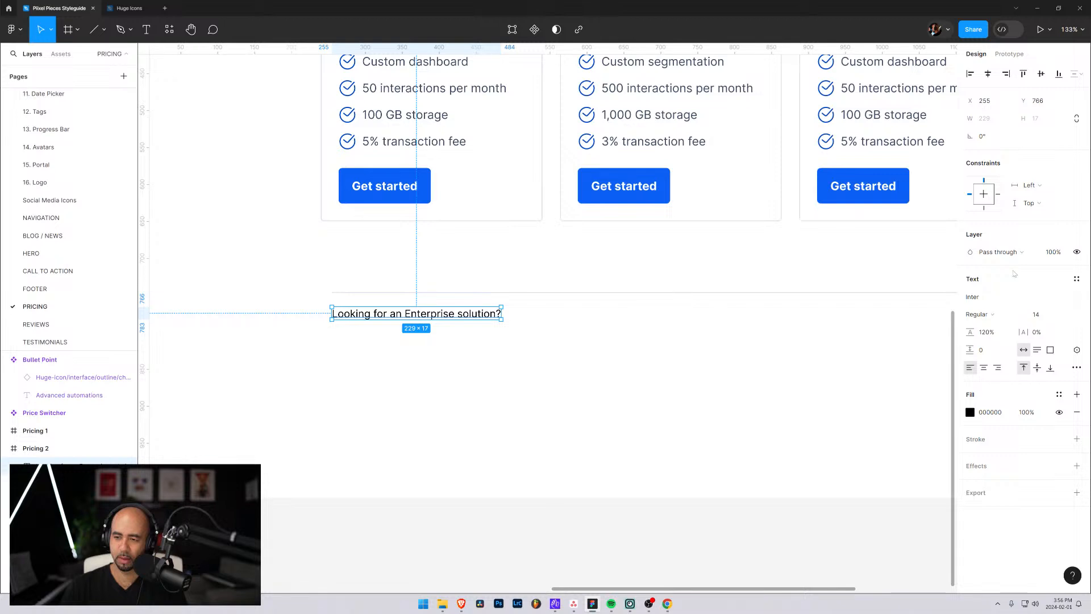
left_click(1068, 317)
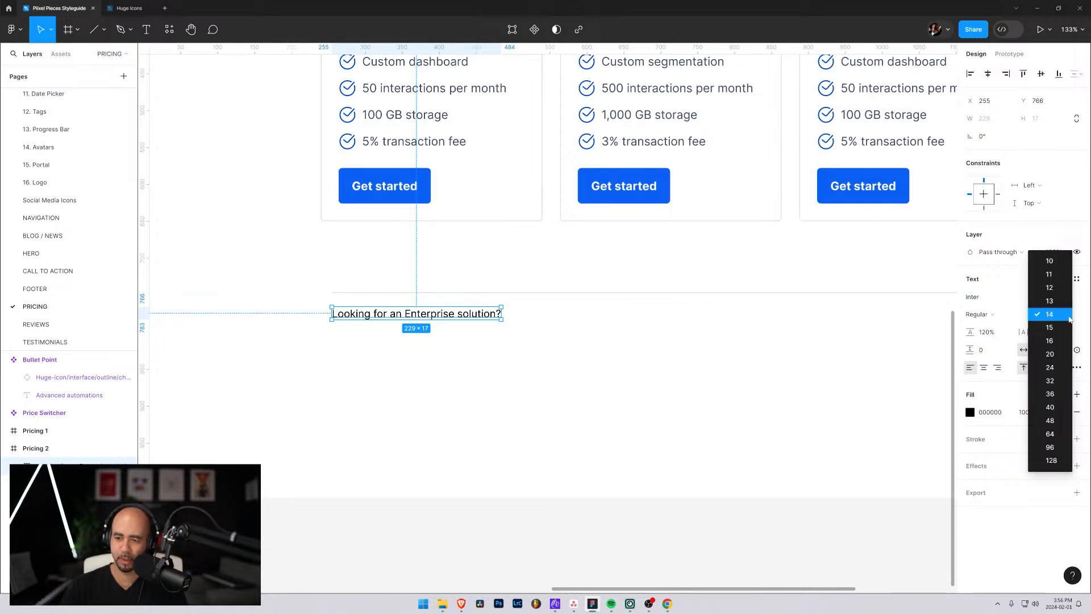
left_click(1050, 353)
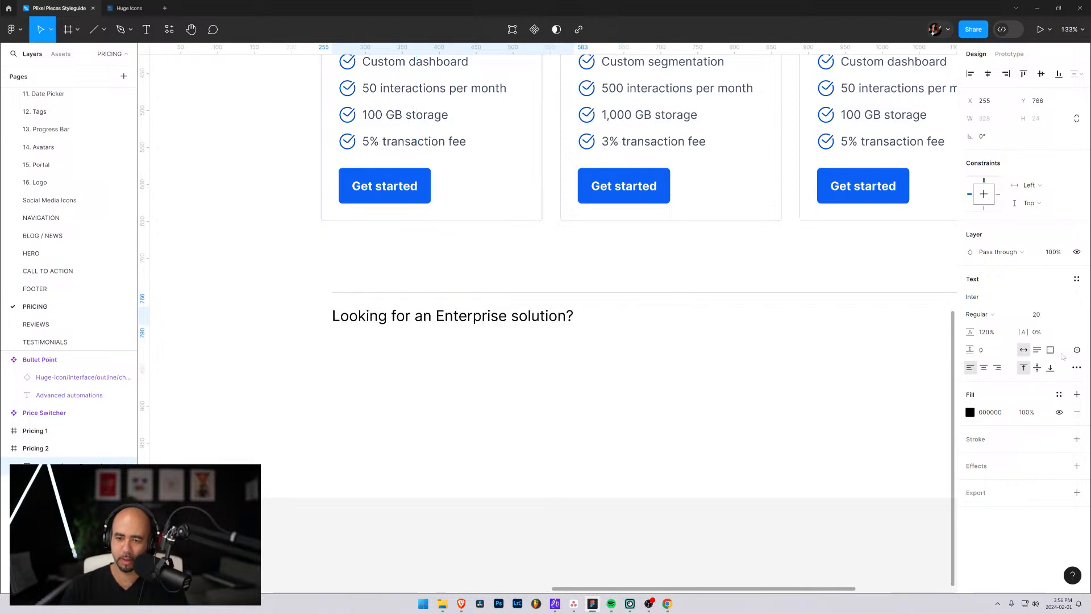
left_click(1003, 317)
left_click(1005, 354)
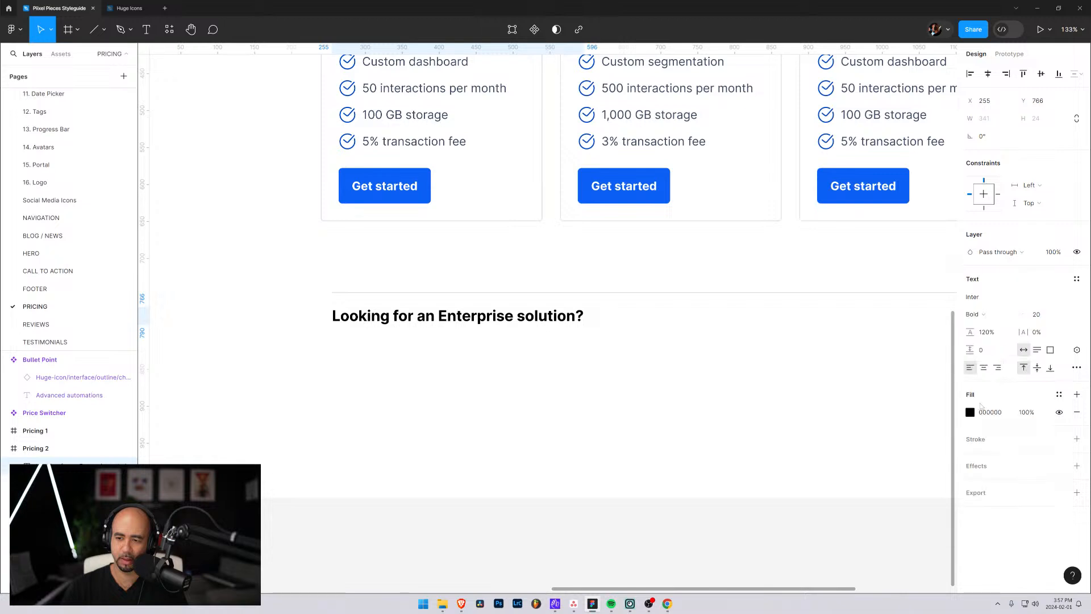
Set the Enterprise heading's fill to the Black library colour and nudge the heading slightly down
left_click(970, 413)
left_click(877, 274)
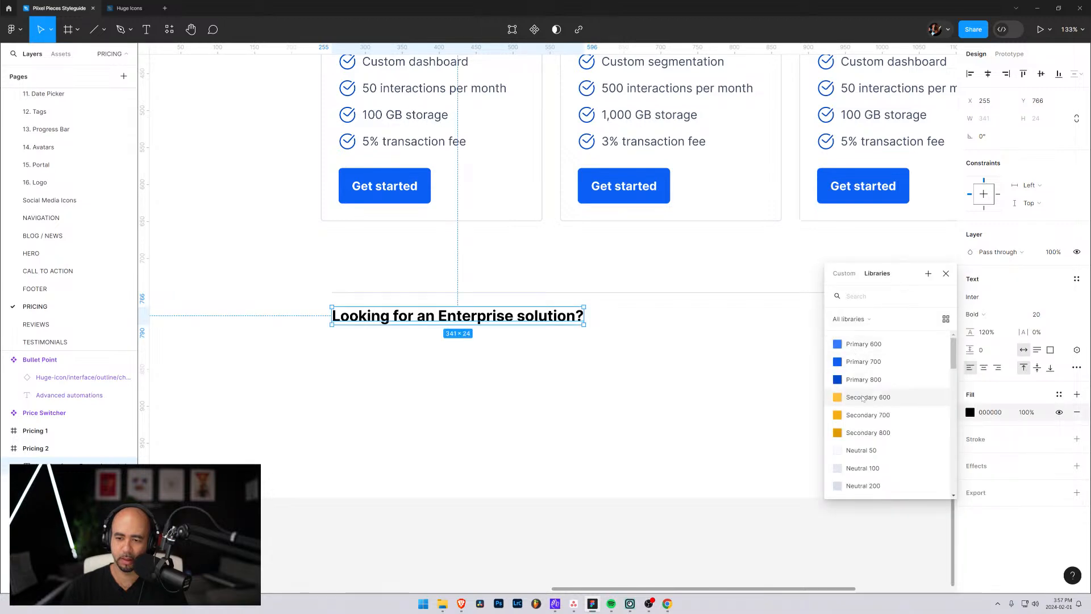
scroll(863, 399, "down", 2)
scroll(863, 399, "up", 2)
type("b")
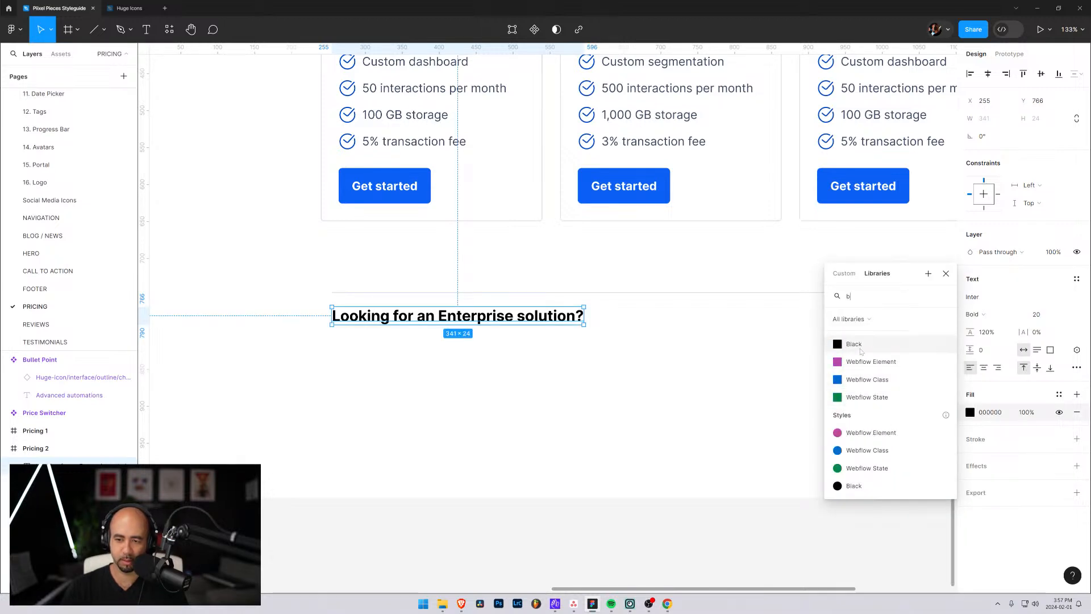
left_click(860, 349)
left_click_drag(349, 308, 349, 309)
Add a text layer below the Enterprise heading reading "We offer custom build options that are tailor for large companies with over 500 employees."
left_click(353, 370)
key("t")
left_click(341, 362)
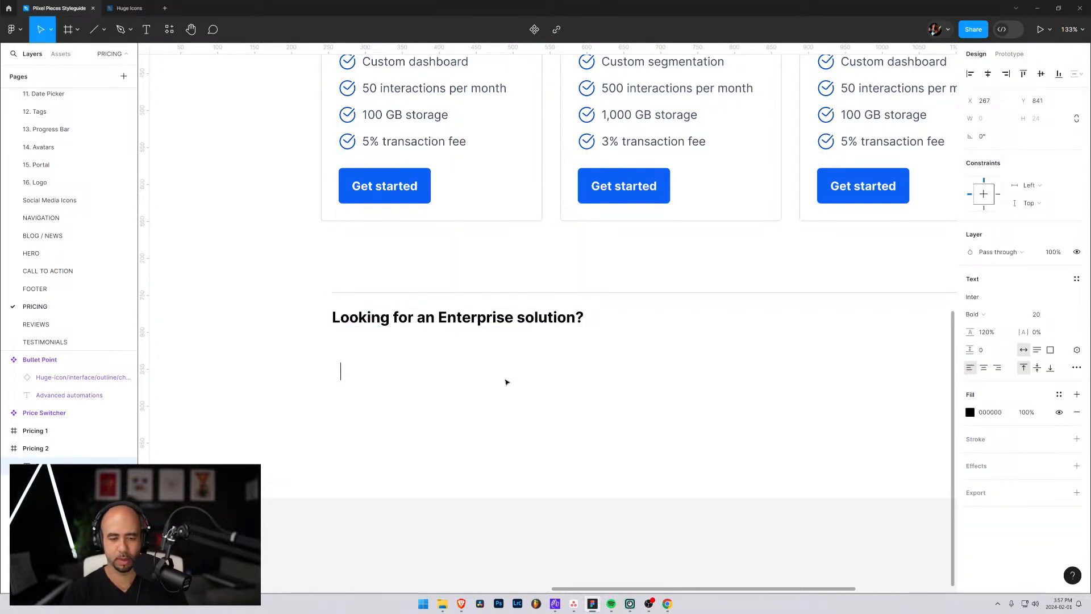
type("We offer")
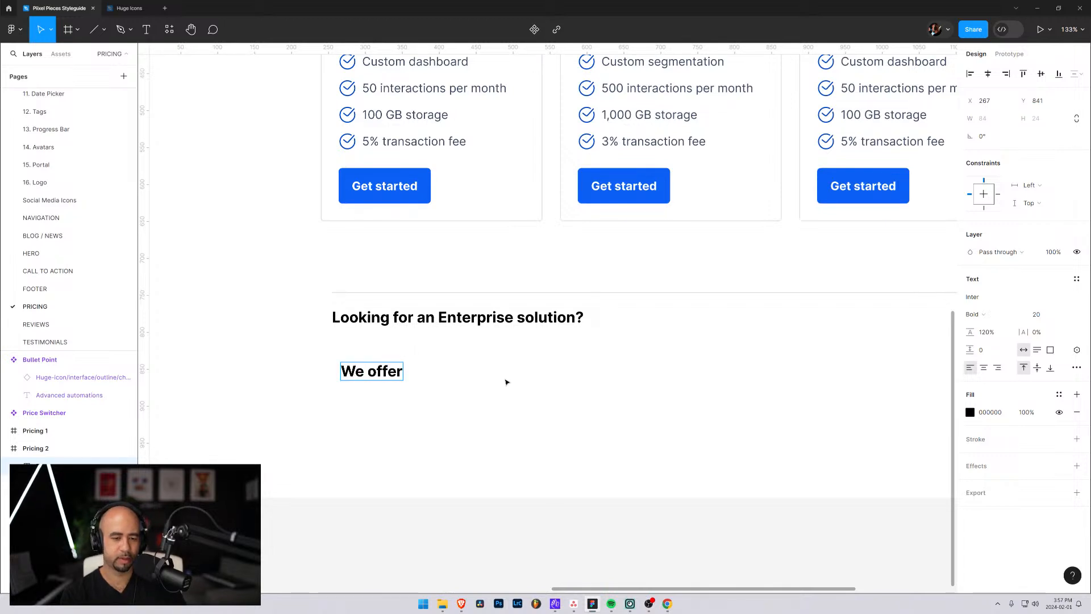
type(" custom build")
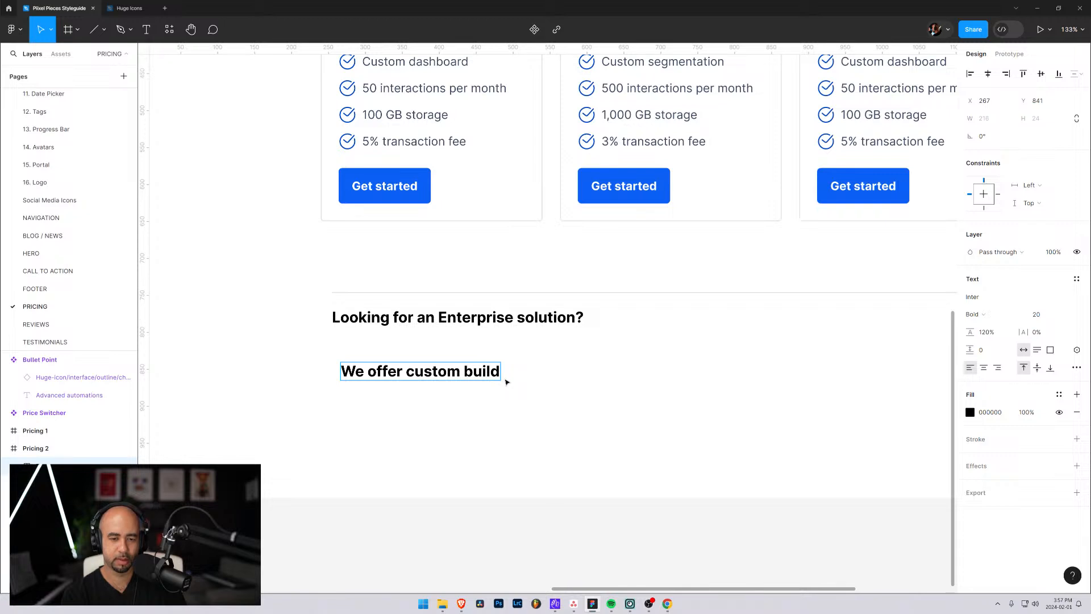
type(" options that")
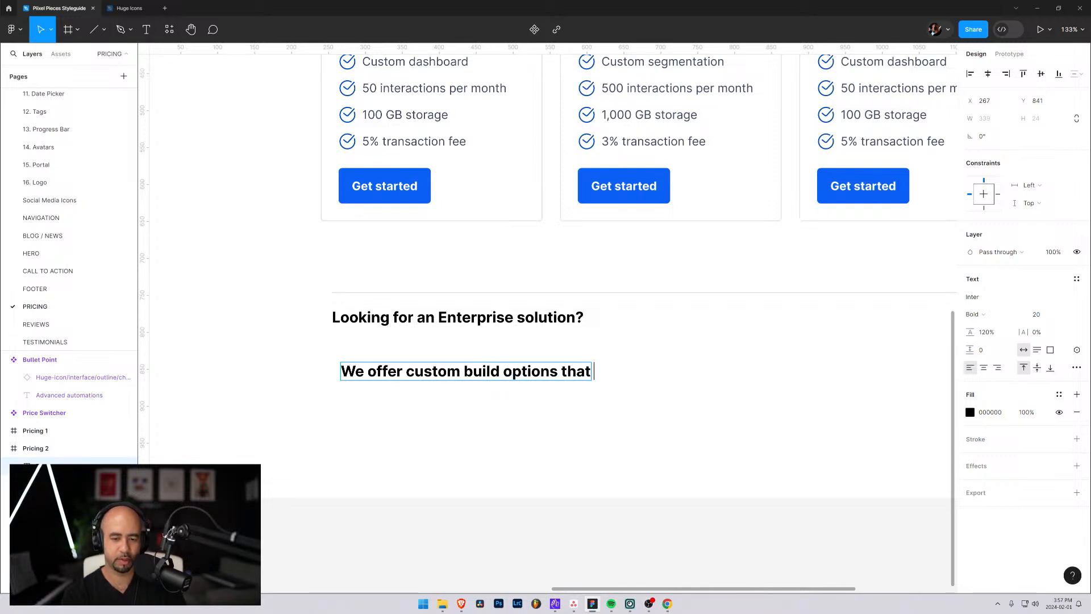
type(" are tailor")
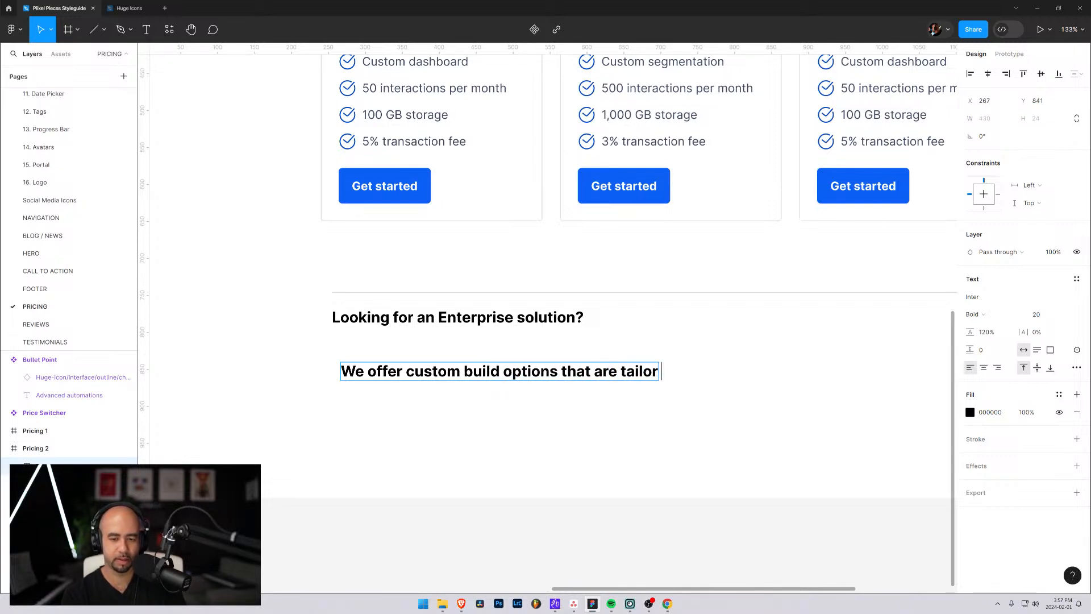
type(" for lareg")
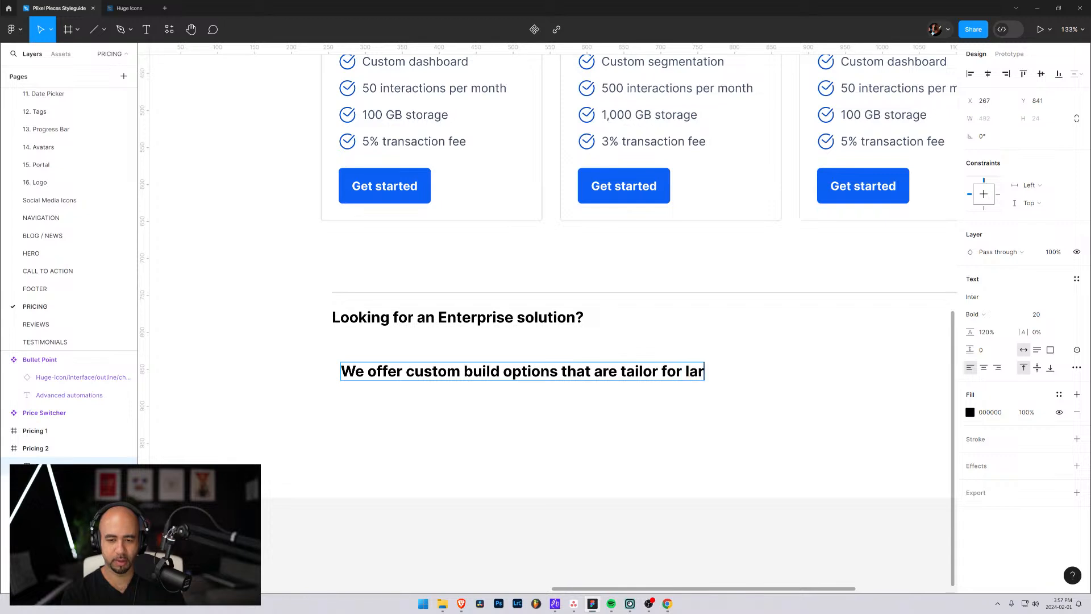
key("BackSpace")
key("BackSpace")
type("ge ")
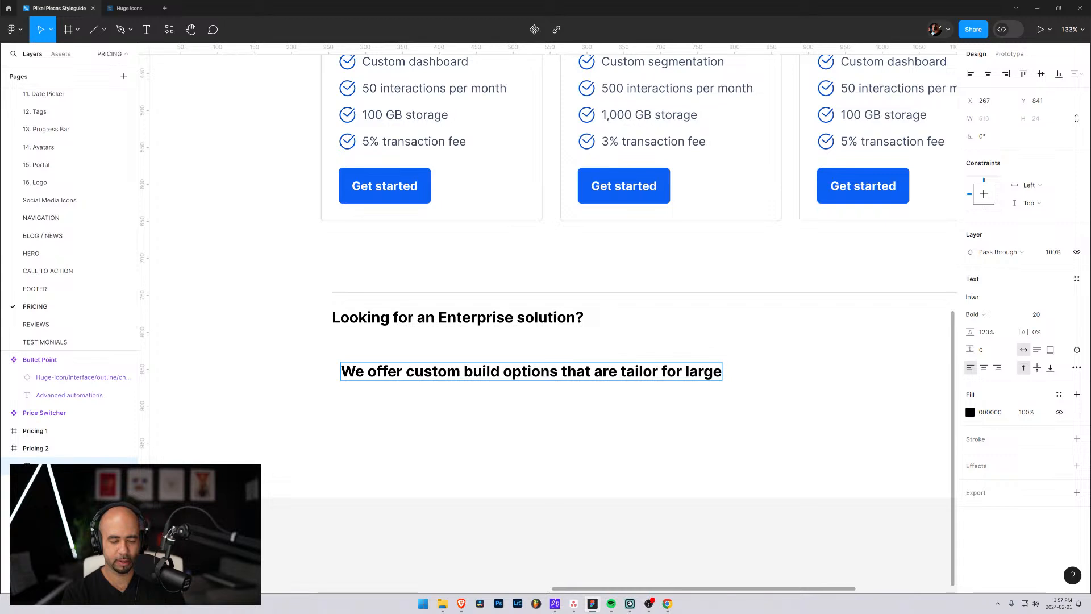
type("comp")
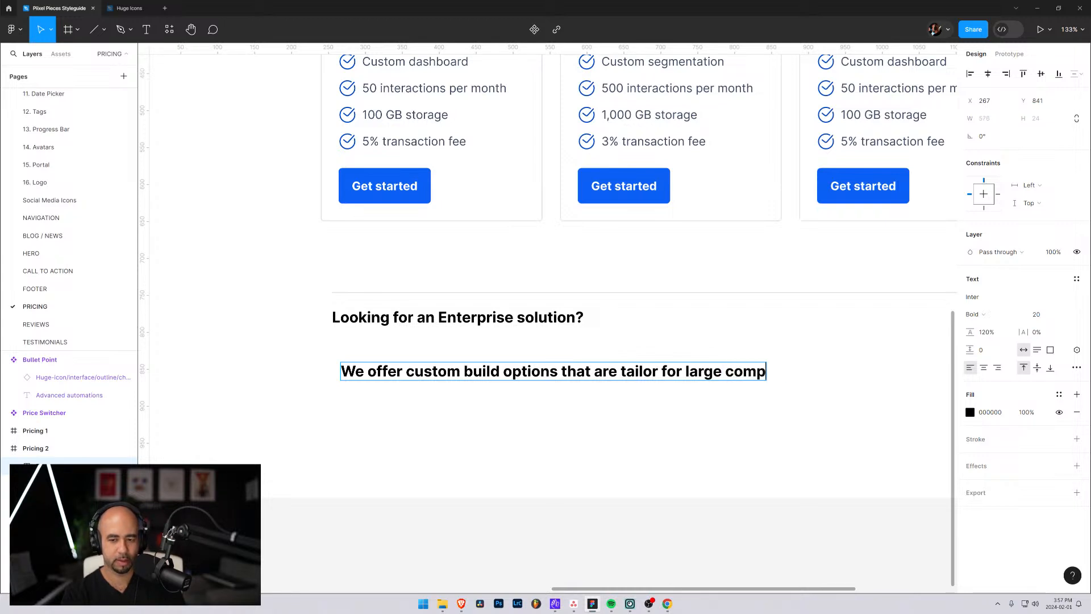
type("anies with over ")
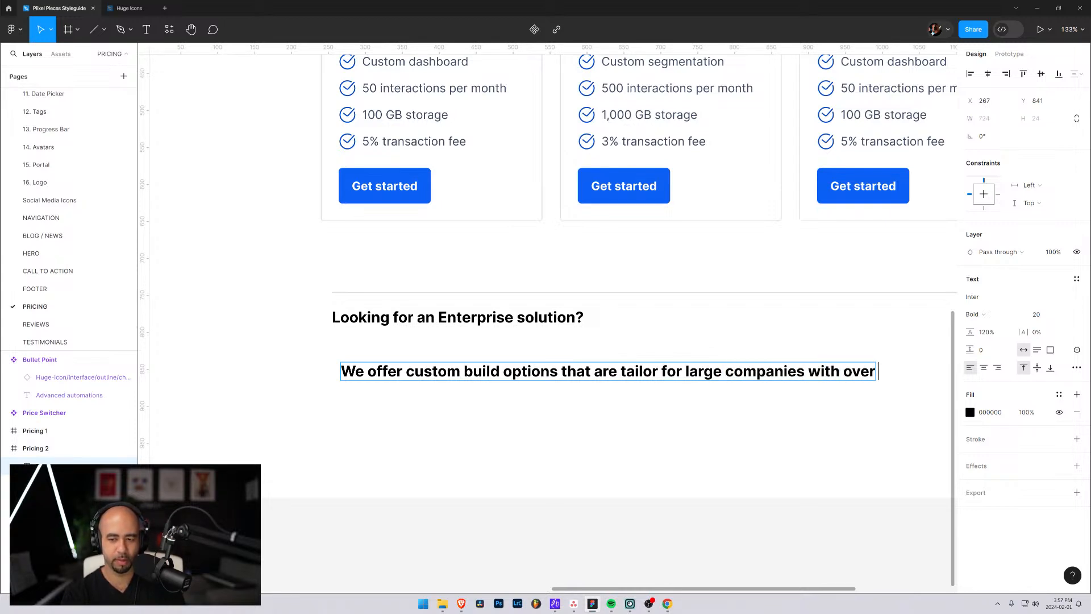
type("500 emplo")
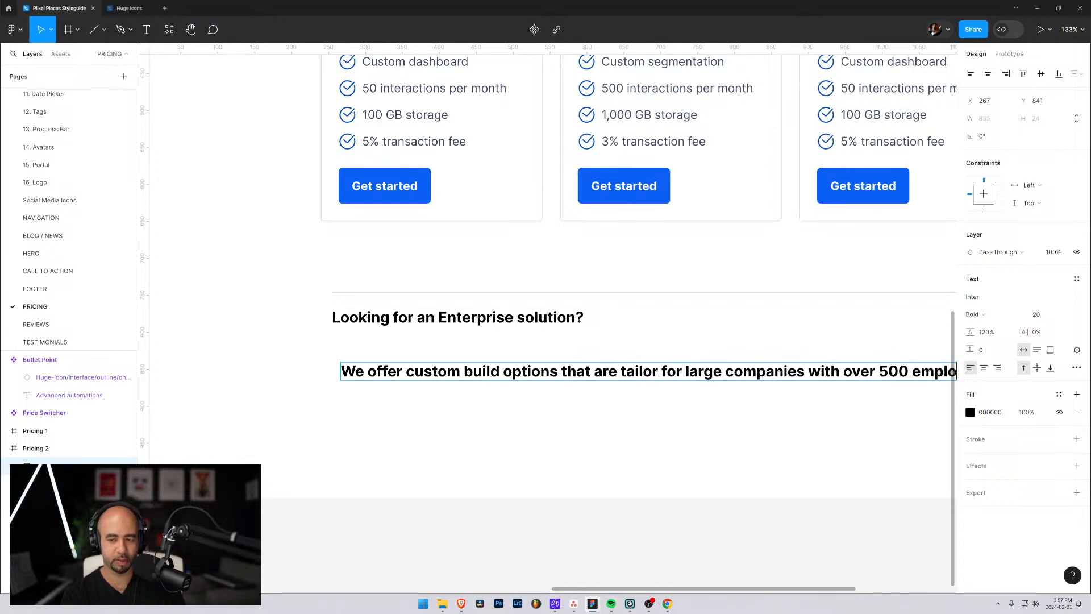
key("BackSpace")
type("o")
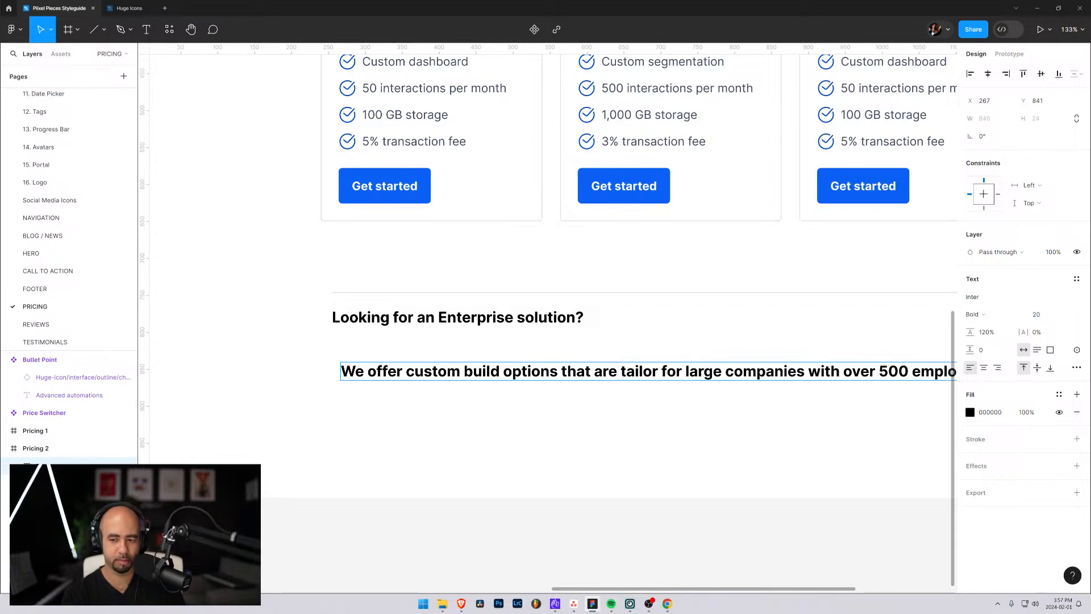
type("yees.")
key("Escape")
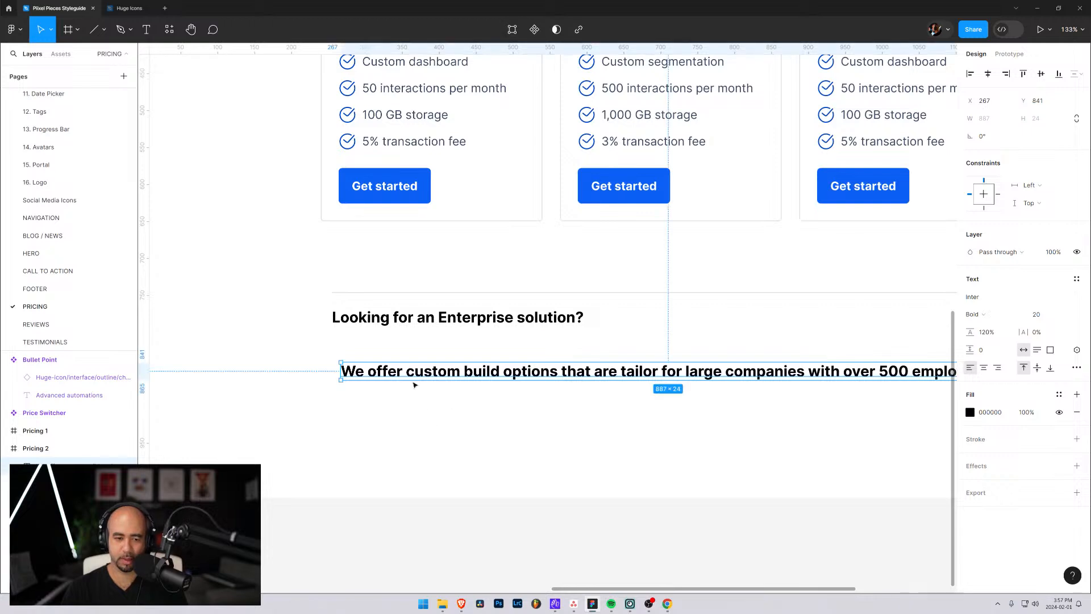
Move the description text to about X 251, Y 839 and style it Regular at size 16
left_click_drag(404, 371, 392, 369)
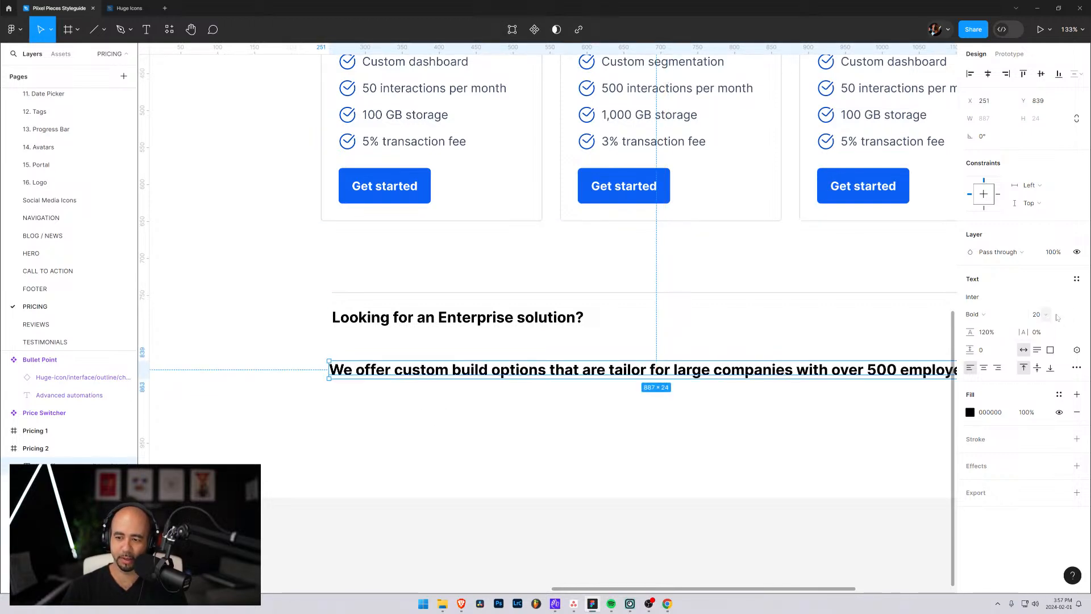
left_click(1067, 315)
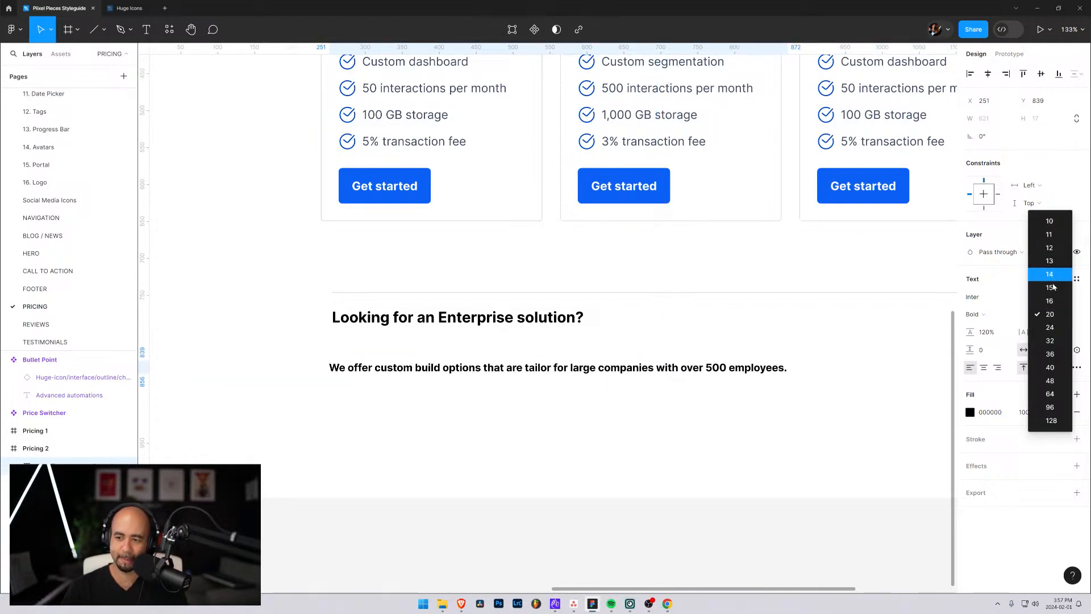
left_click(1051, 301)
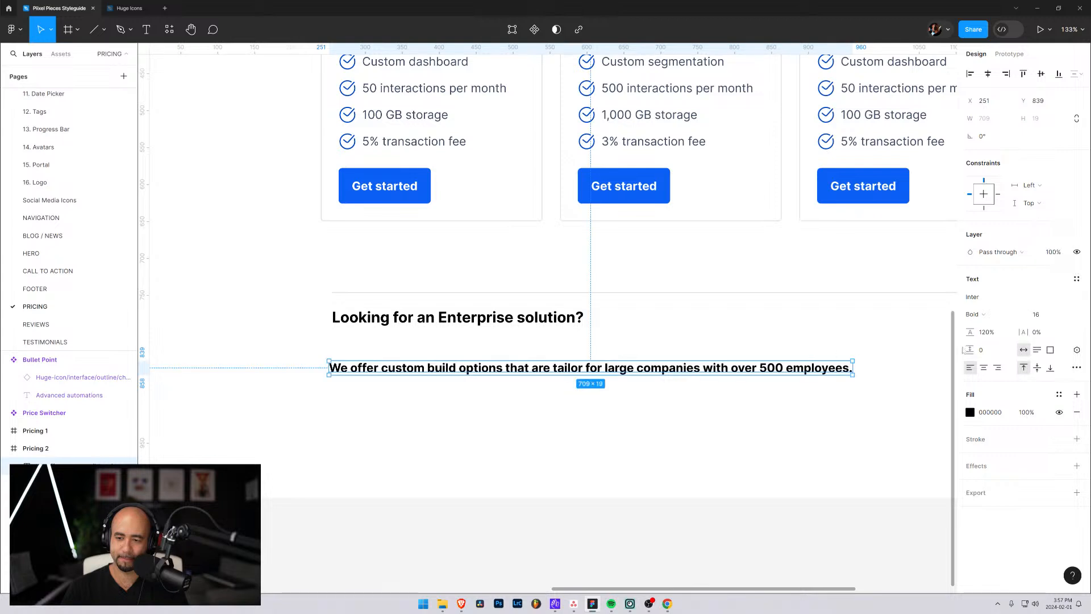
left_click(1001, 315)
left_click(999, 273)
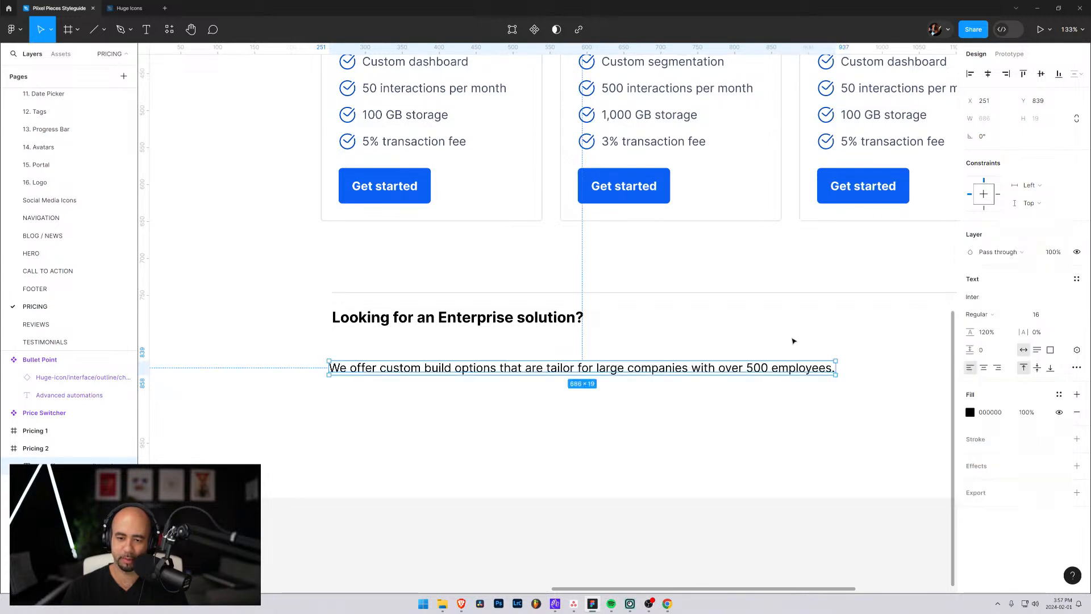
Append "Contact us to learn more." to the end of the description text
double_click(806, 369)
double_click(806, 369)
left_click(835, 368)
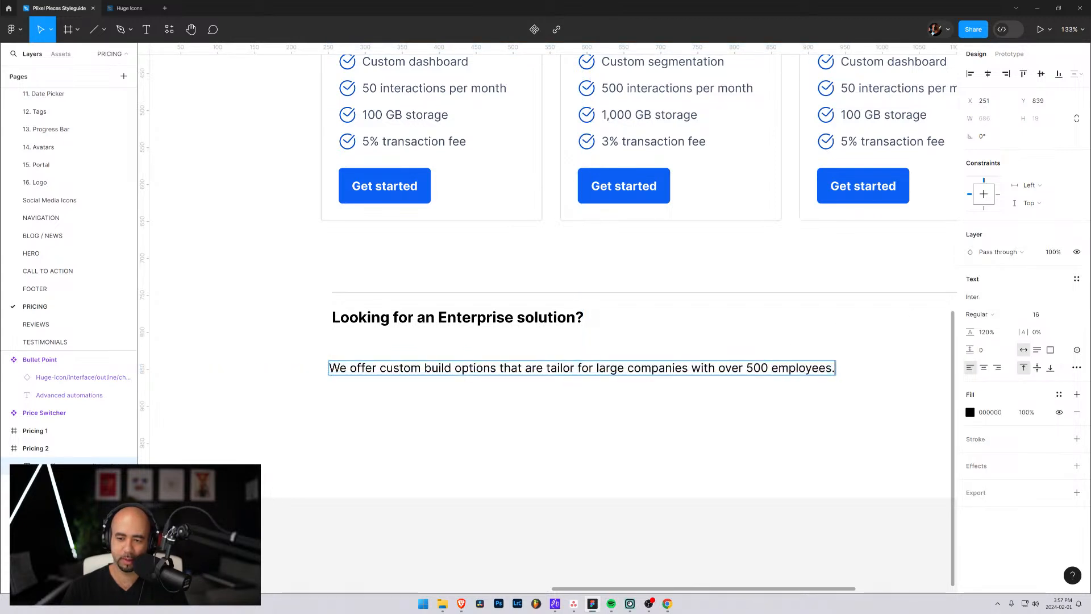
type("Contact us")
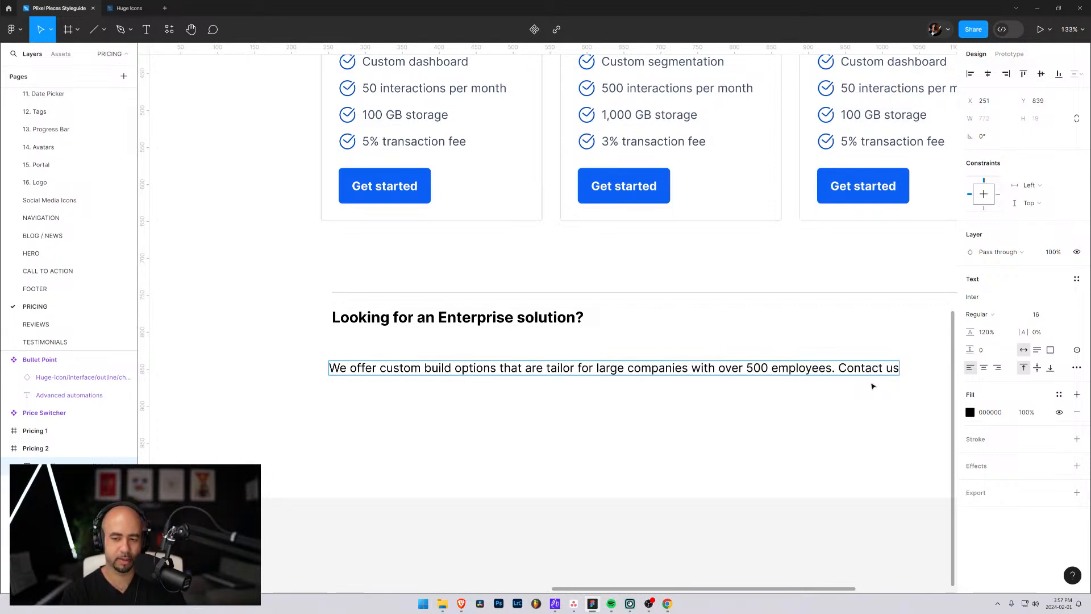
type(" to")
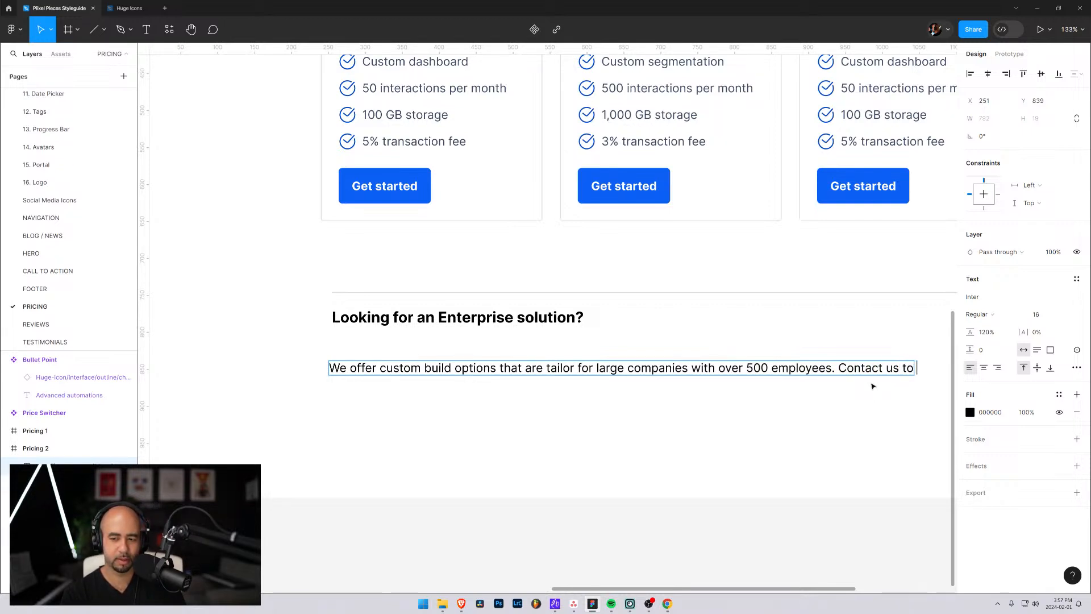
type(" learn more")
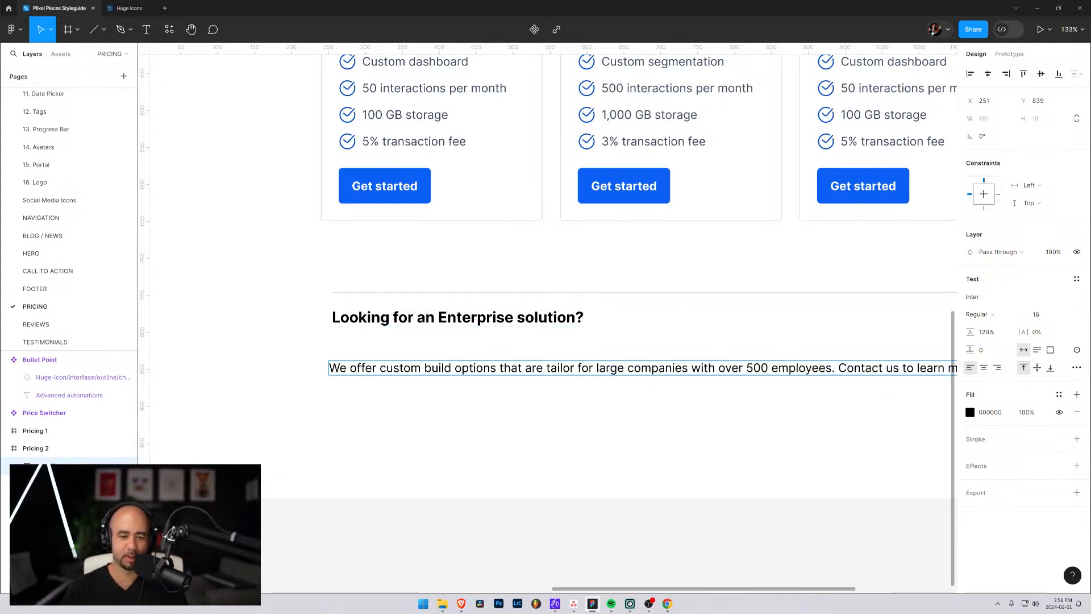
left_click(422, 368)
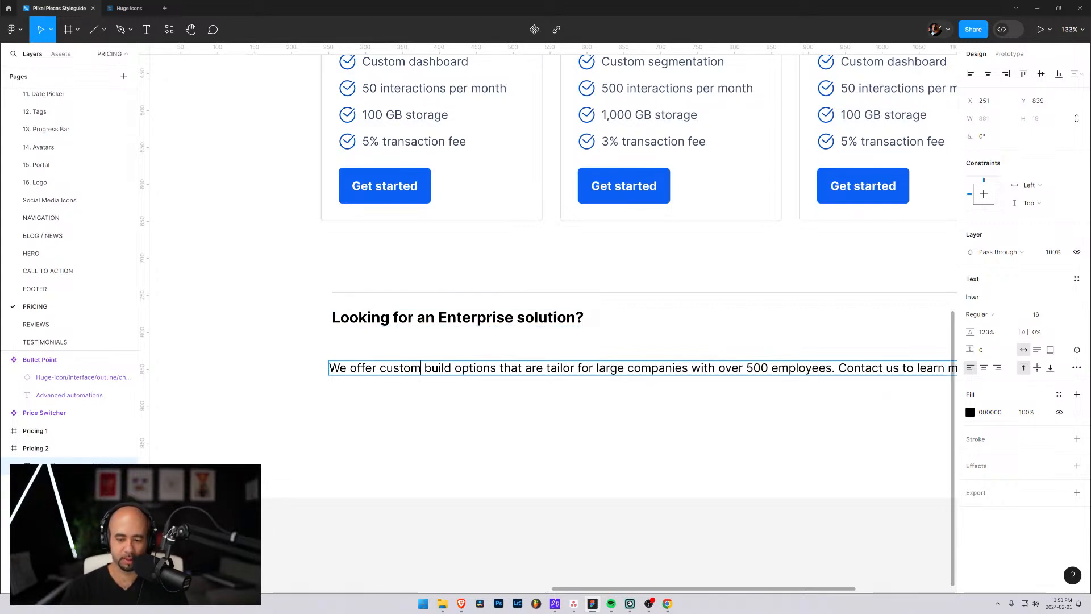
key("Escape")
Move the description text closer beneath the Enterprise heading, aligned with the heading's left edge
left_click_drag(585, 246, 476, 250)
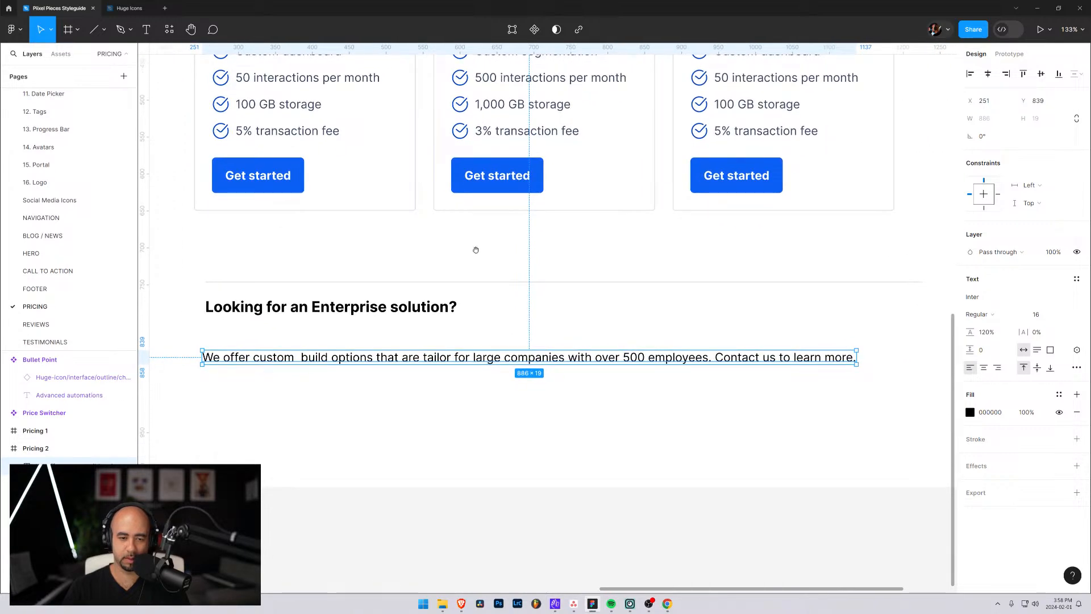
mouse_move(354, 357)
left_mouse_down()
mouse_move(356, 339)
mouse_move(358, 349)
left_mouse_up()
left_click(326, 419)
key("t")
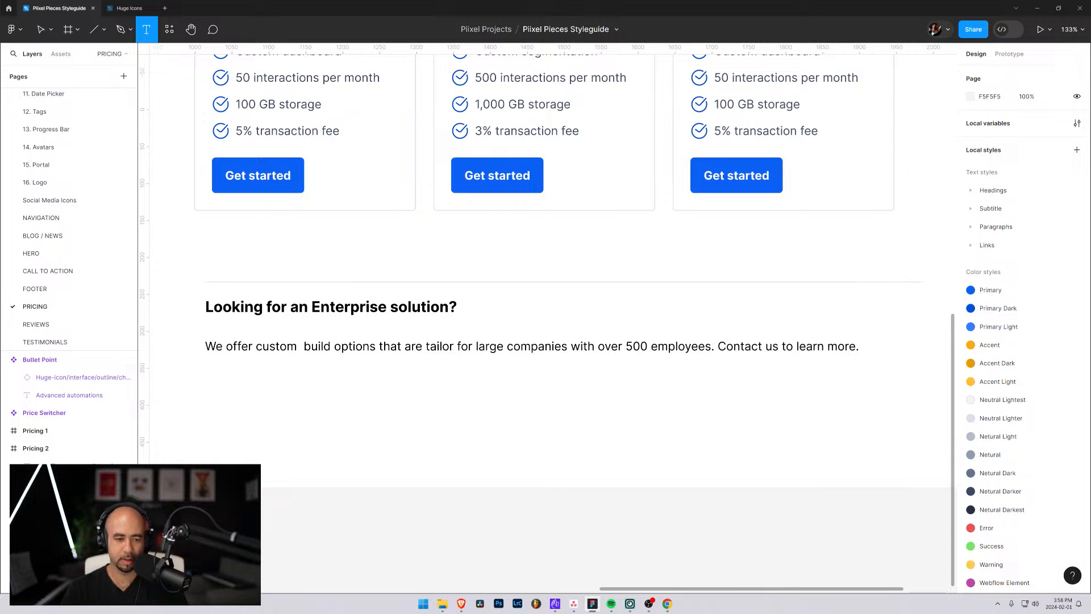
left_click(287, 410)
type("b")
key("BackSpace")
key("Escape")
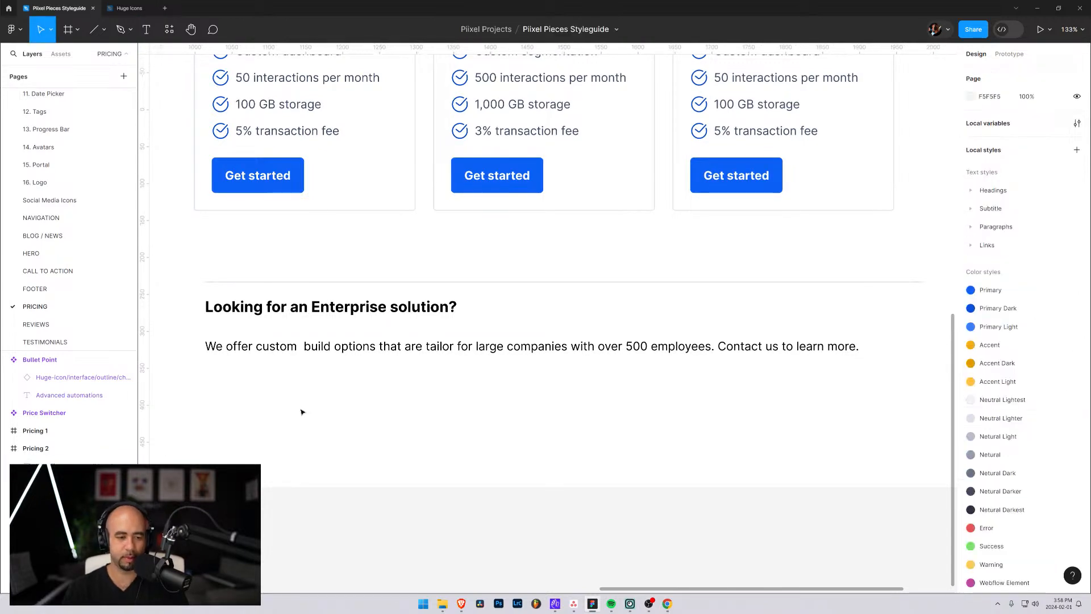
Insert the Button component from the library and place it beneath the description text, aligned with its left edge
left_click(61, 55)
type("b")
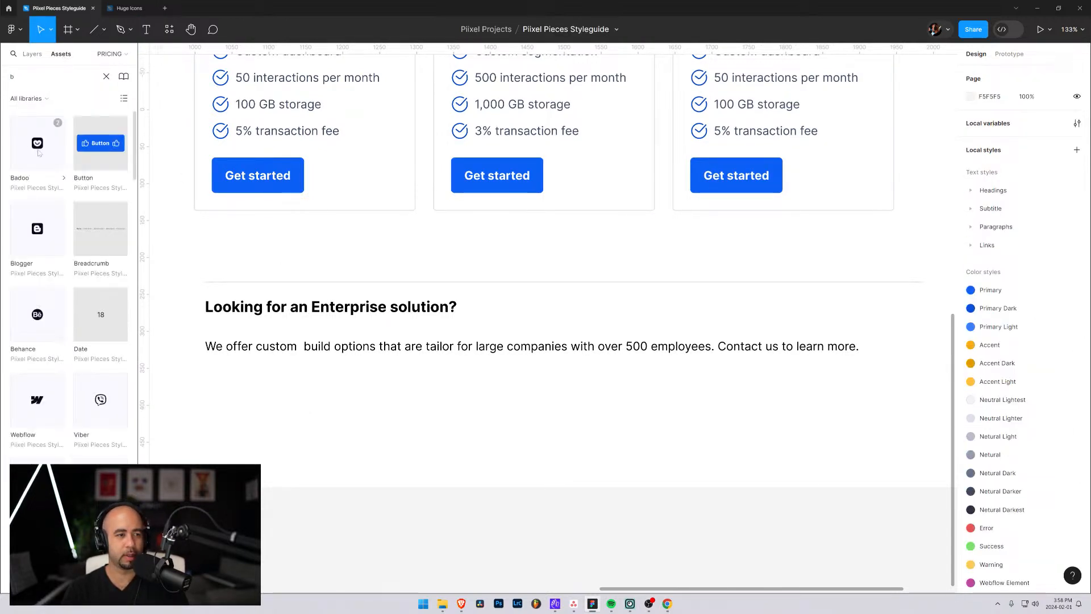
left_click(101, 143)
left_click(260, 253)
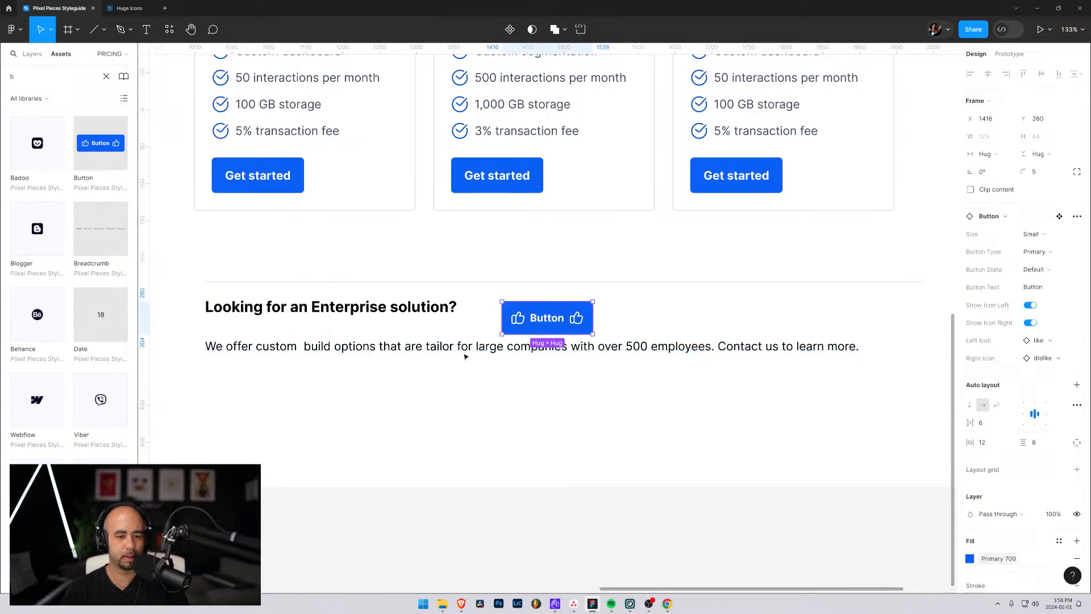
left_click_drag(540, 309, 244, 383)
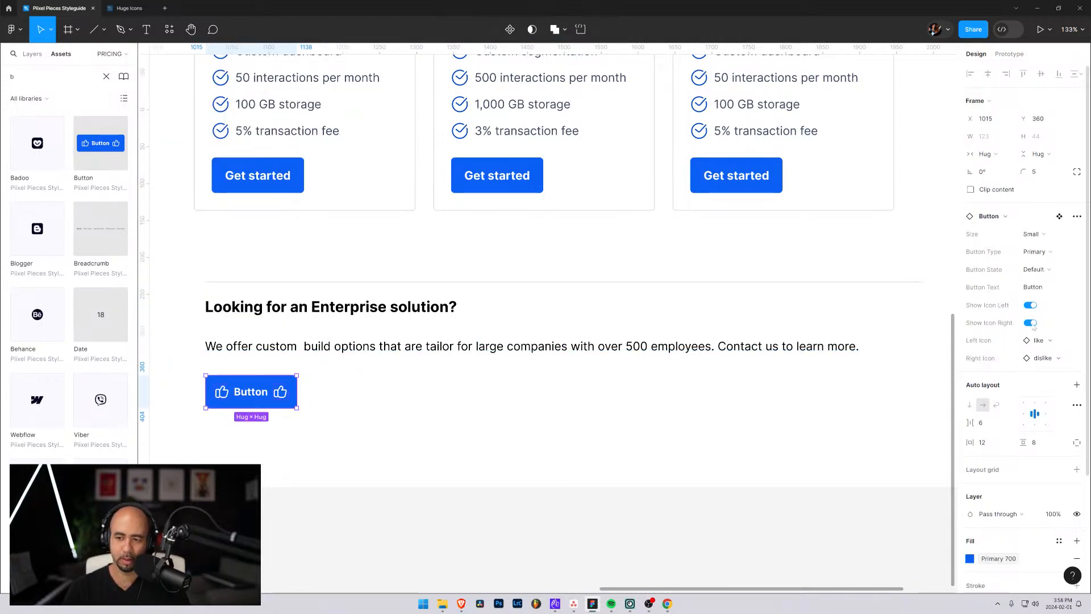
Hide the new button's left and right icons and set its size to Large
left_click(1030, 305)
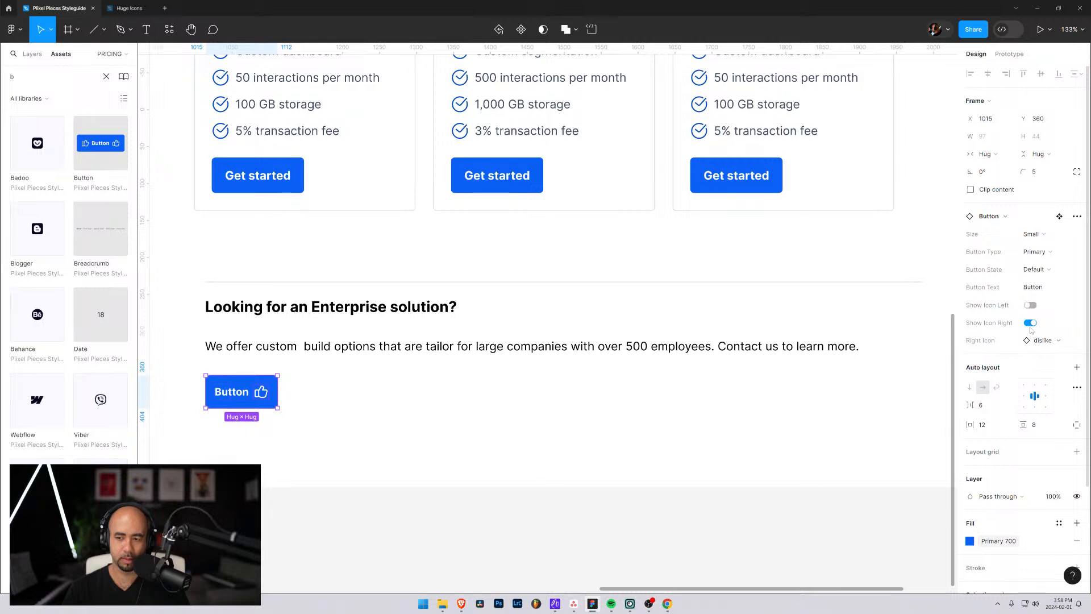
left_click(1031, 323)
left_click(1034, 233)
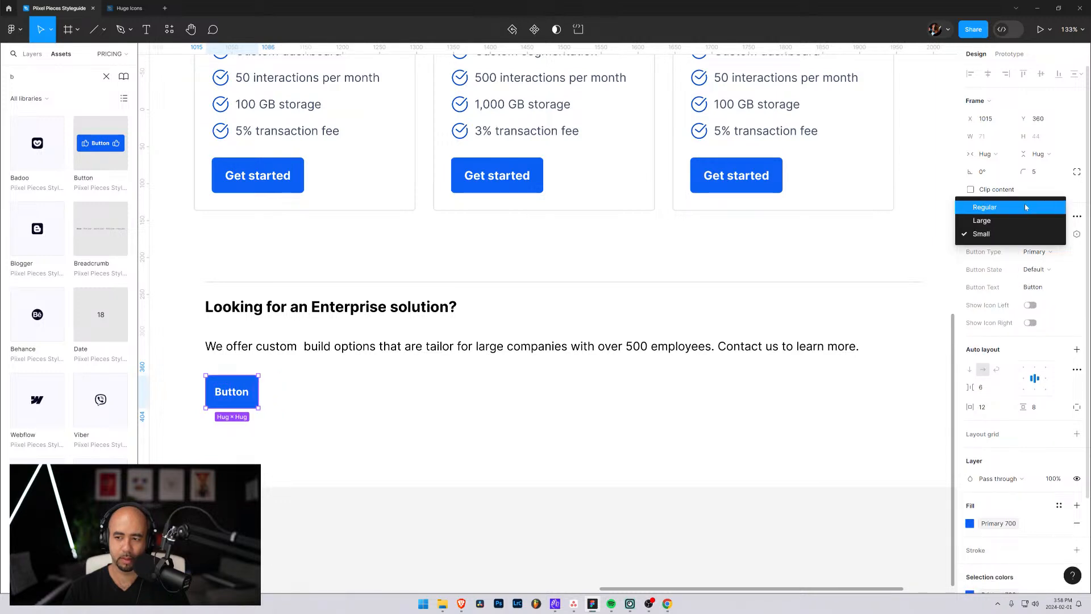
left_click(1012, 221)
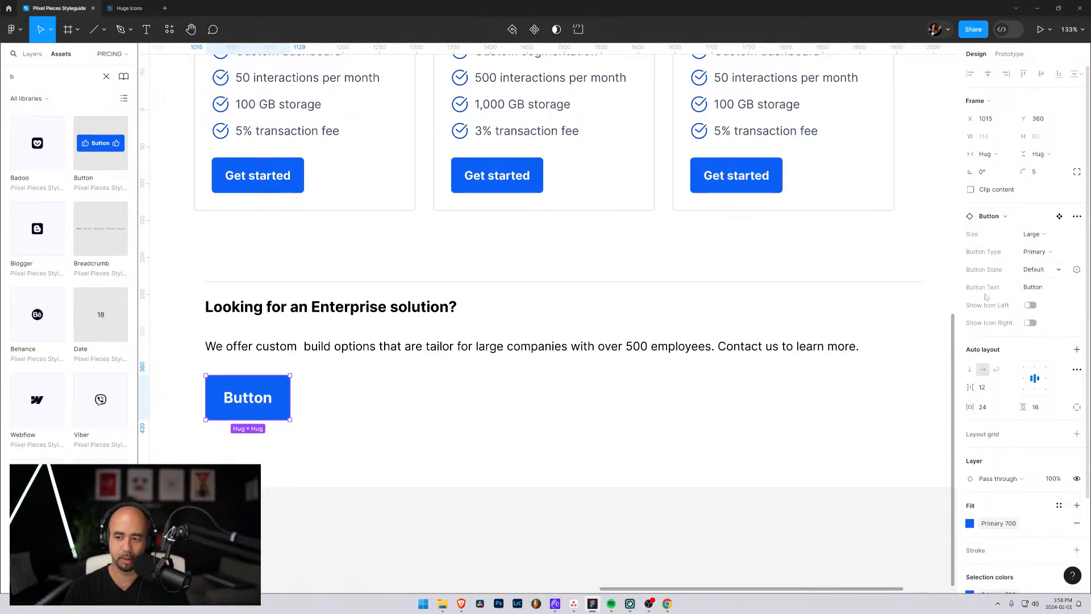
Change the label of the new button beneath the enterprise description to "Request a quote"
double_click(267, 398)
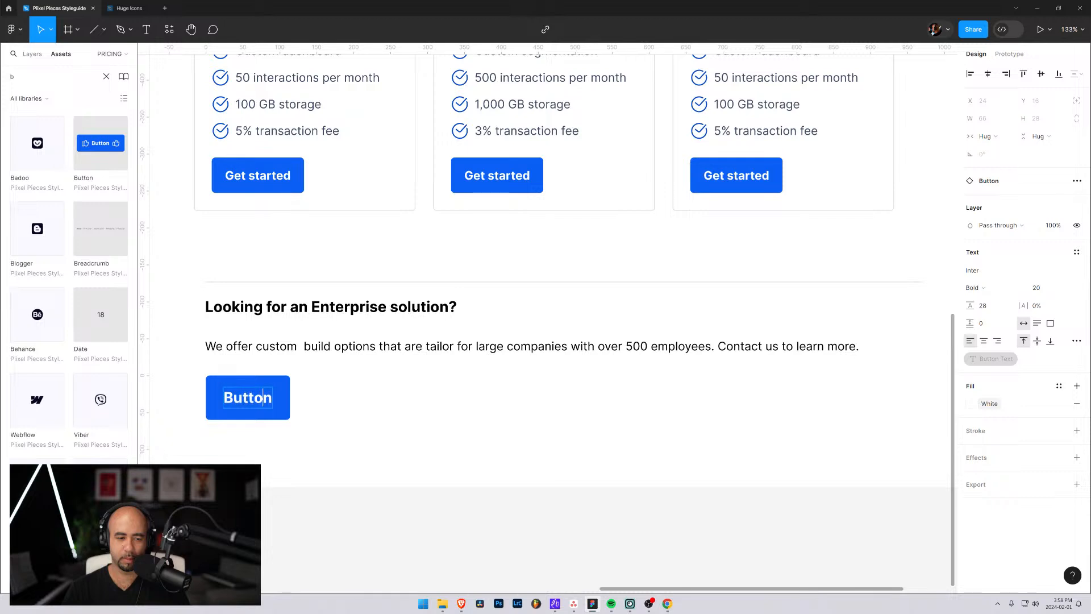
key("ctrl+a")
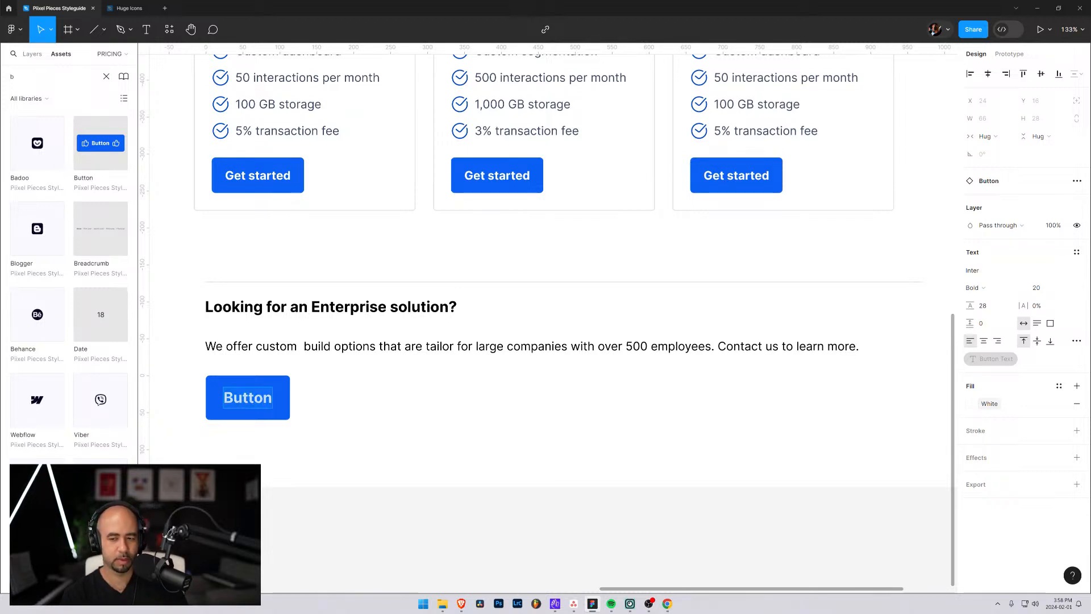
type("Contac")
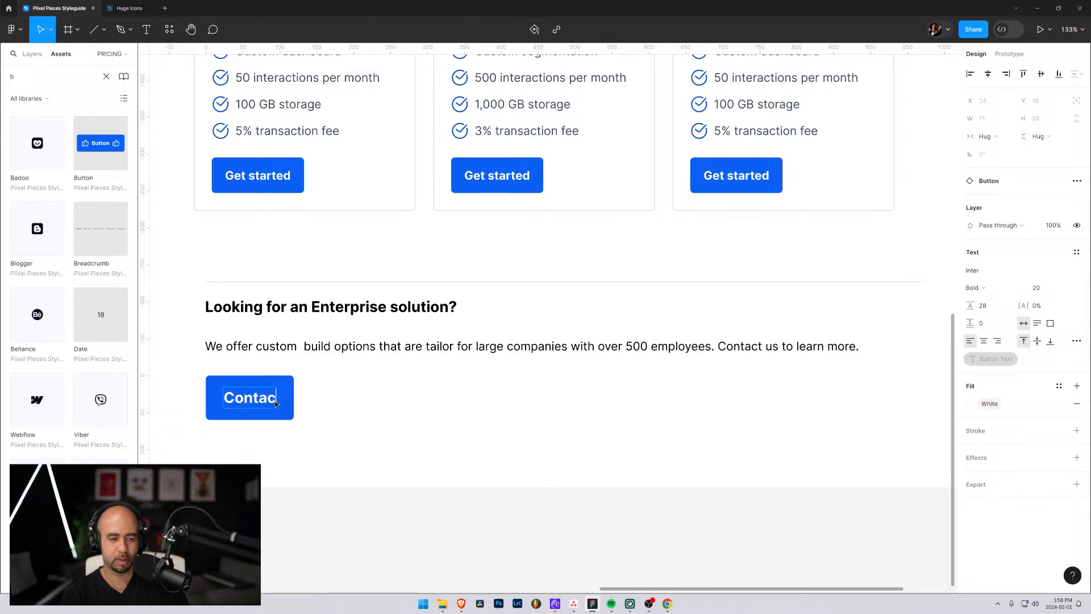
type("t")
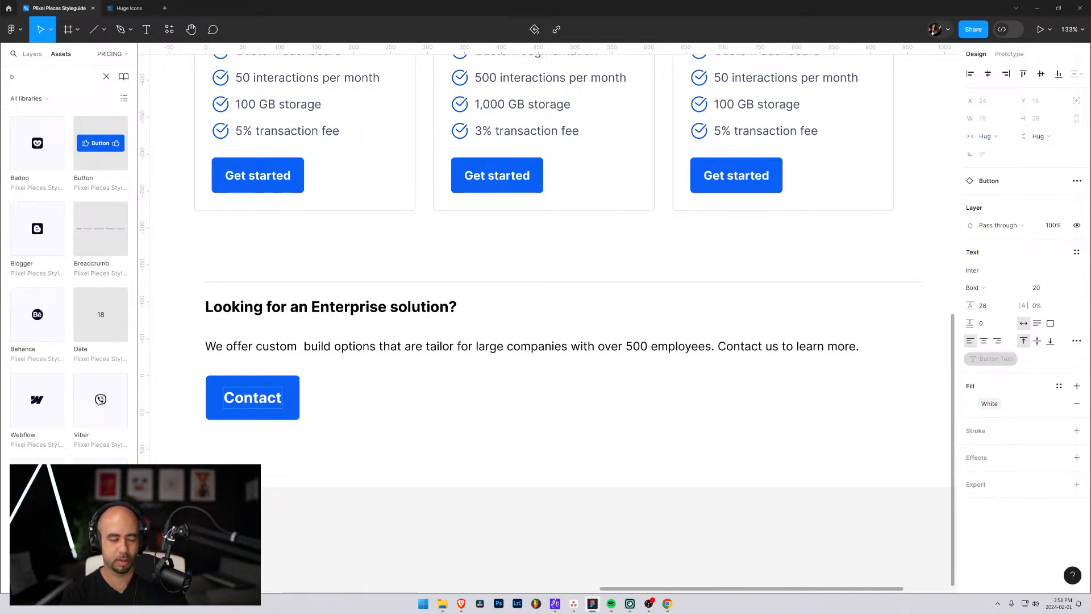
double_click(275, 404)
type("Requ")
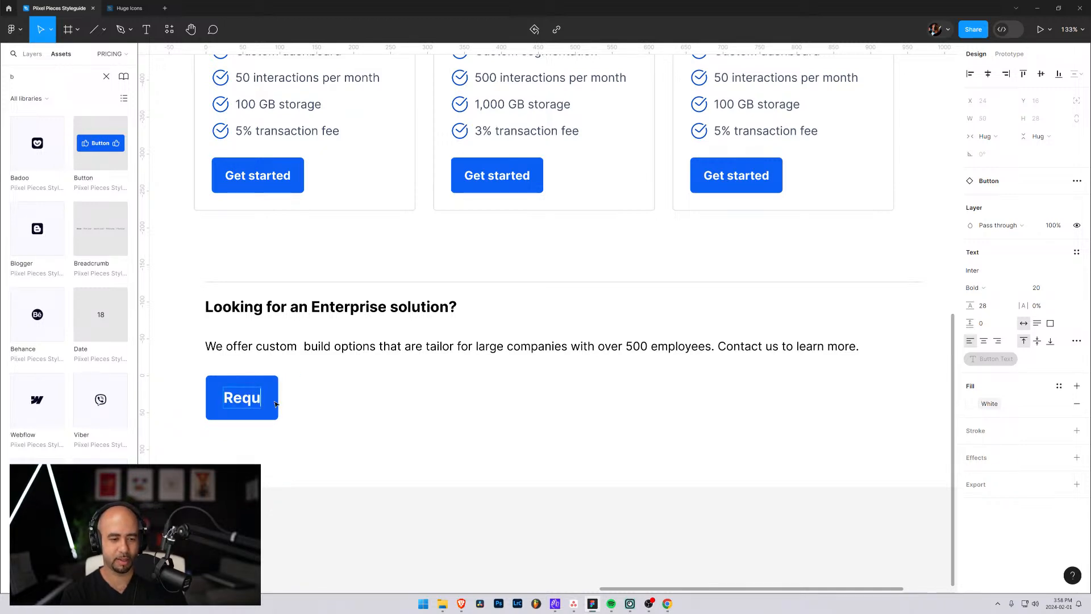
type("est a quote")
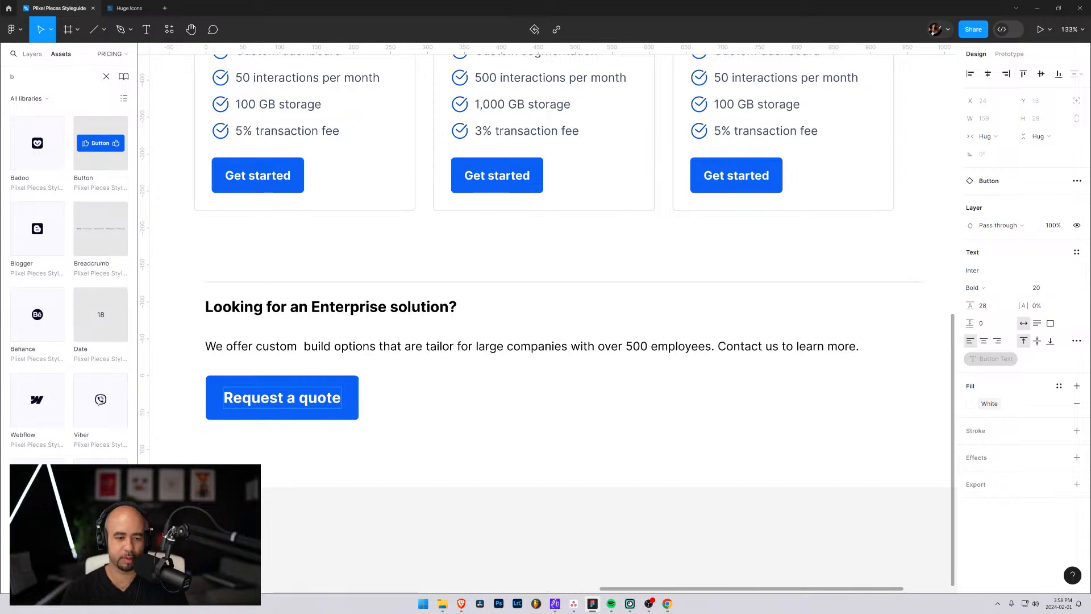
key("Escape")
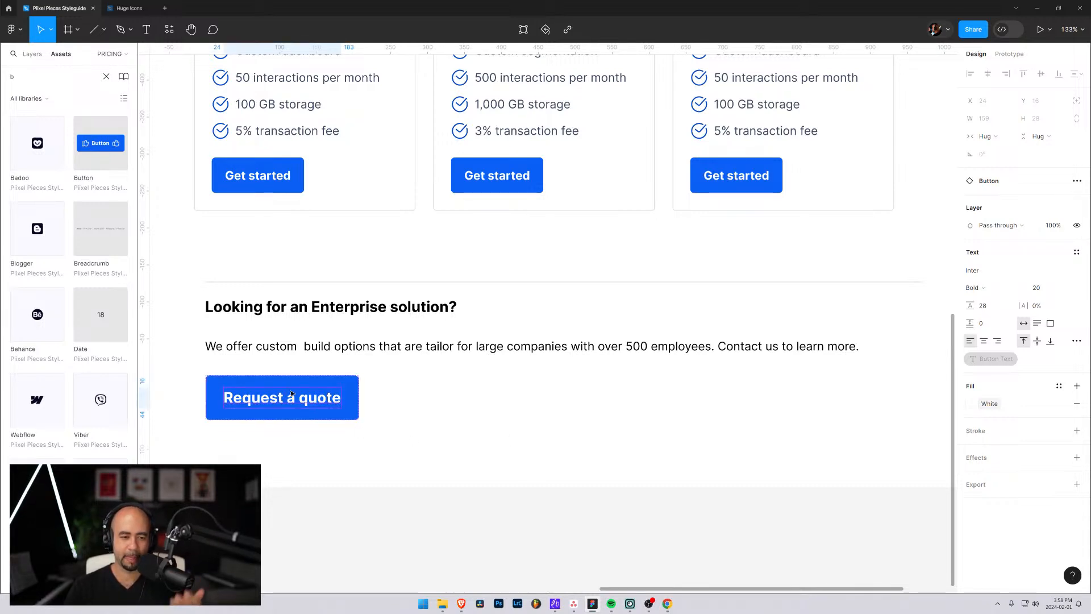
left_click(198, 361)
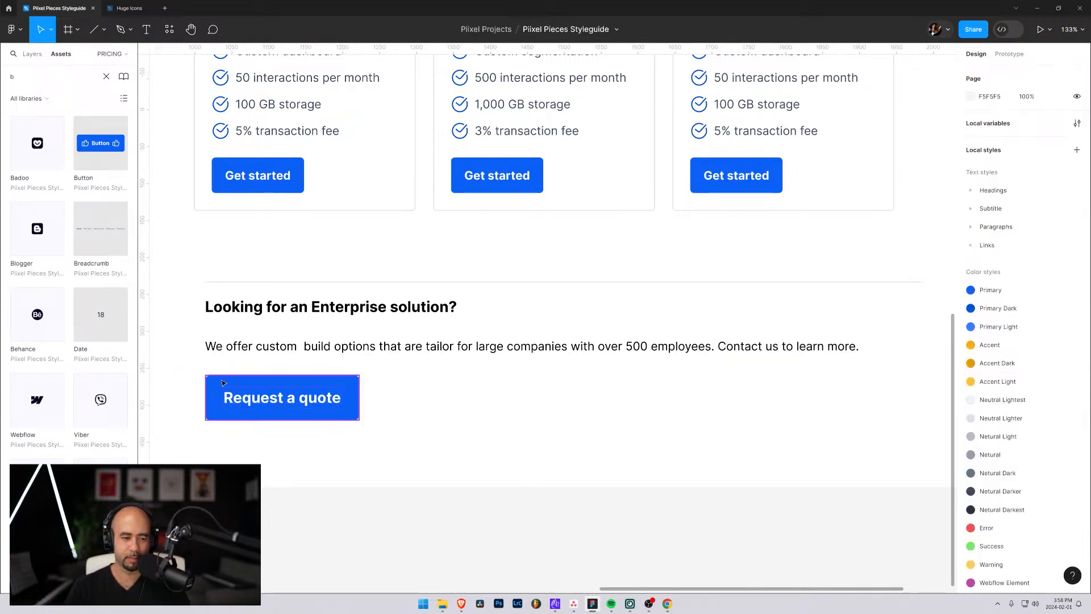
left_click(223, 383)
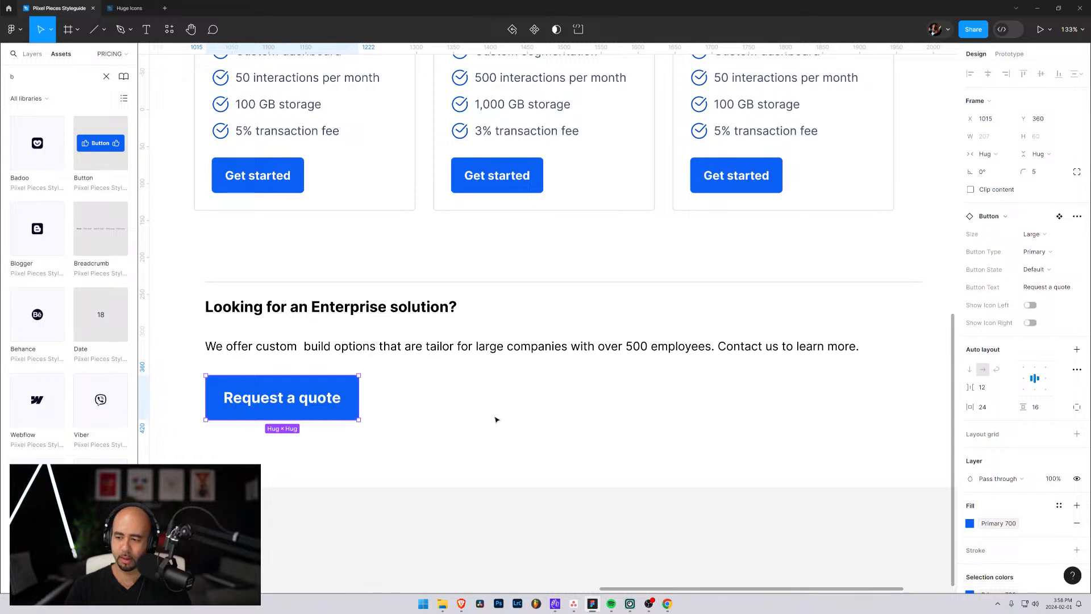
Clear the component search in the asset library so all local components are listed
left_click(427, 351)
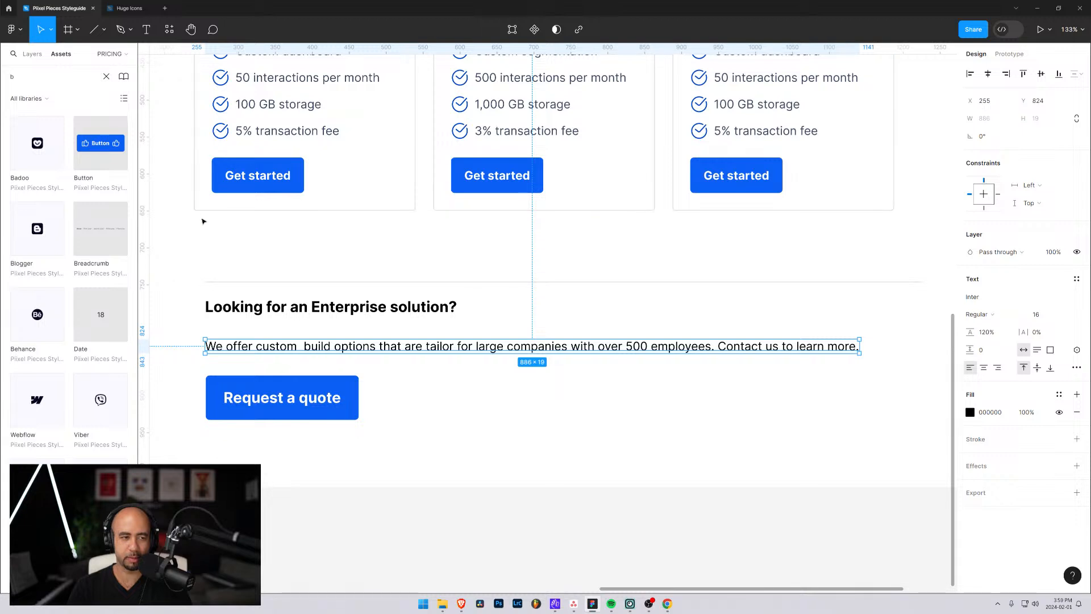
left_click(107, 76)
left_click(296, 277)
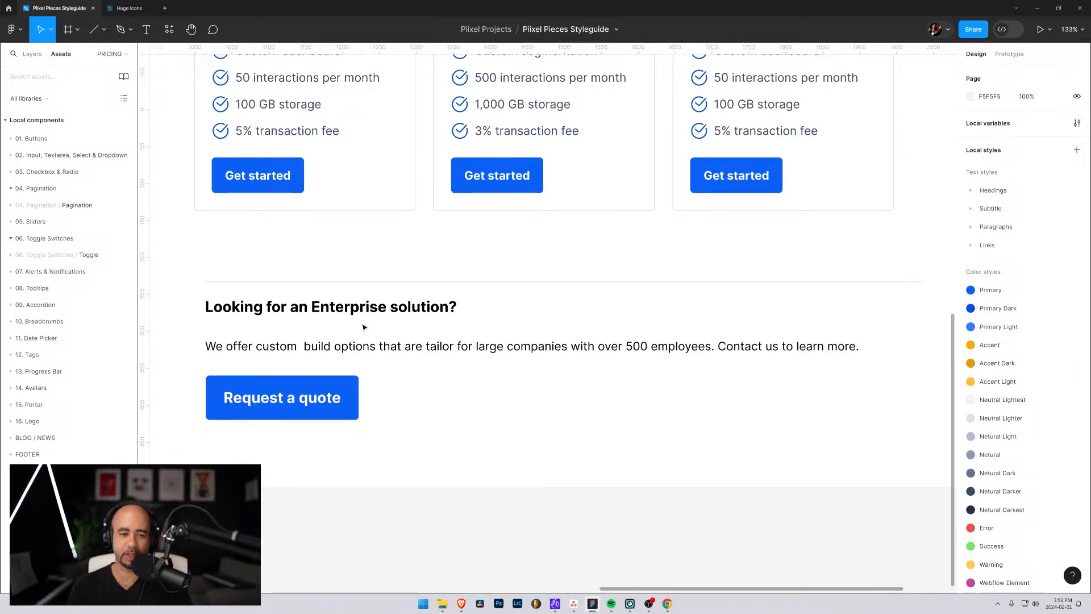
scroll(404, 327, "up", 3)
scroll(404, 328, "down", 3)
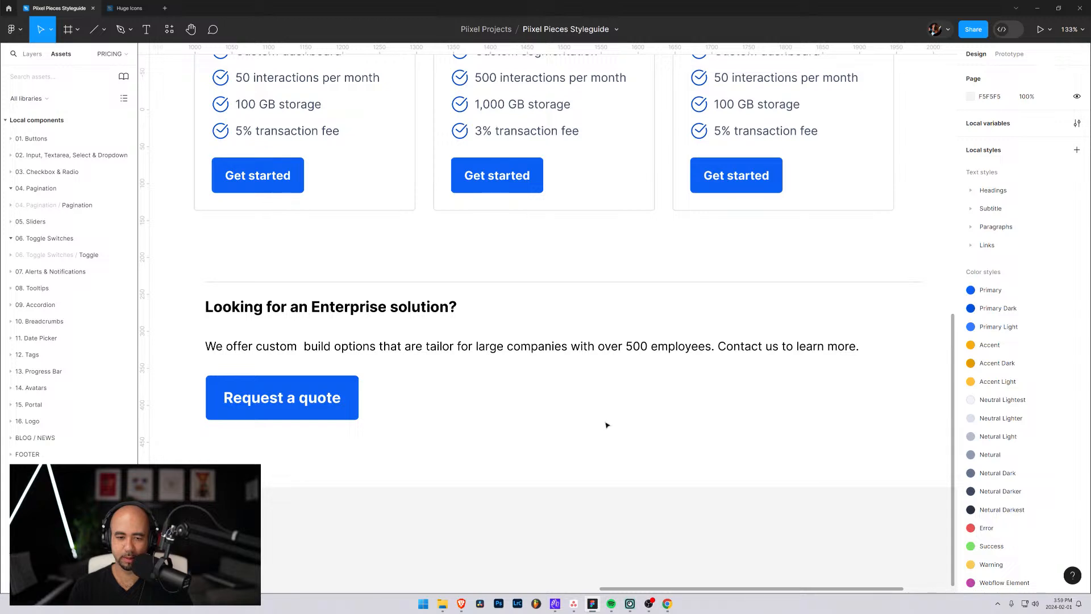
Remove the extra space after "custom" in the enterprise description and change "build" to "built"
left_click(312, 348)
key("Return")
left_click(300, 346)
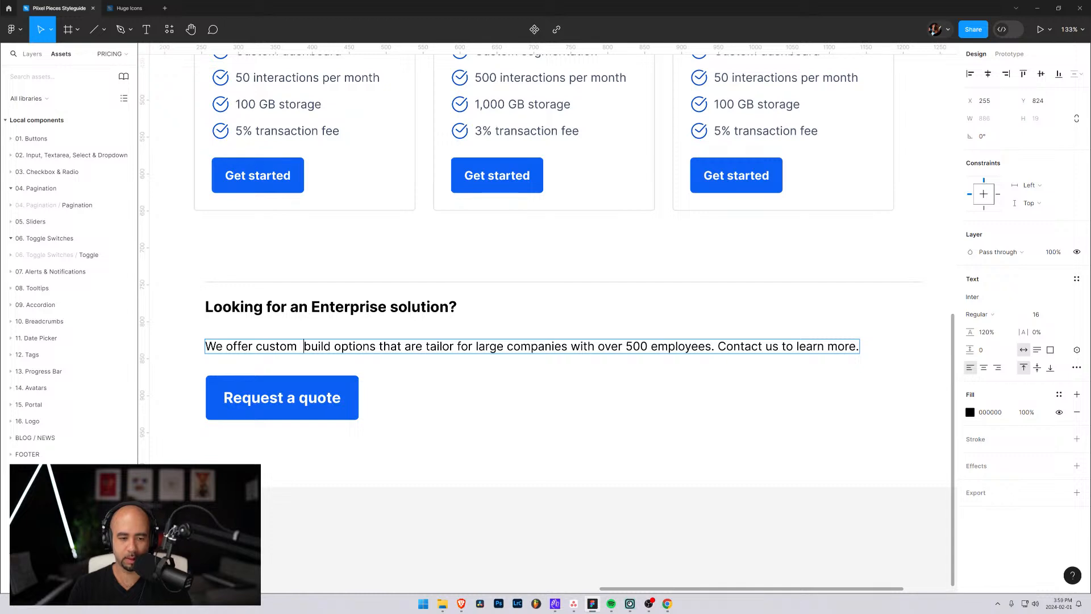
key("BackSpace")
key("Right")
key("Right")
key("Right")
key("Right")
key("Right")
key("BackSpace")
type("t")
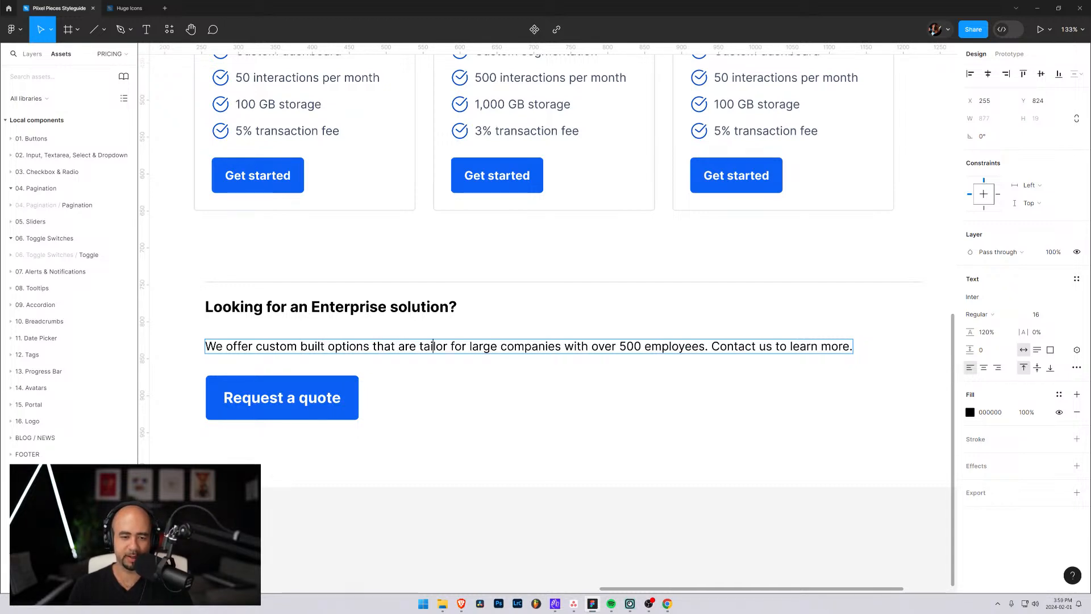
Change "tailor" to "tailored" in the enterprise description text
key("BackSpace")
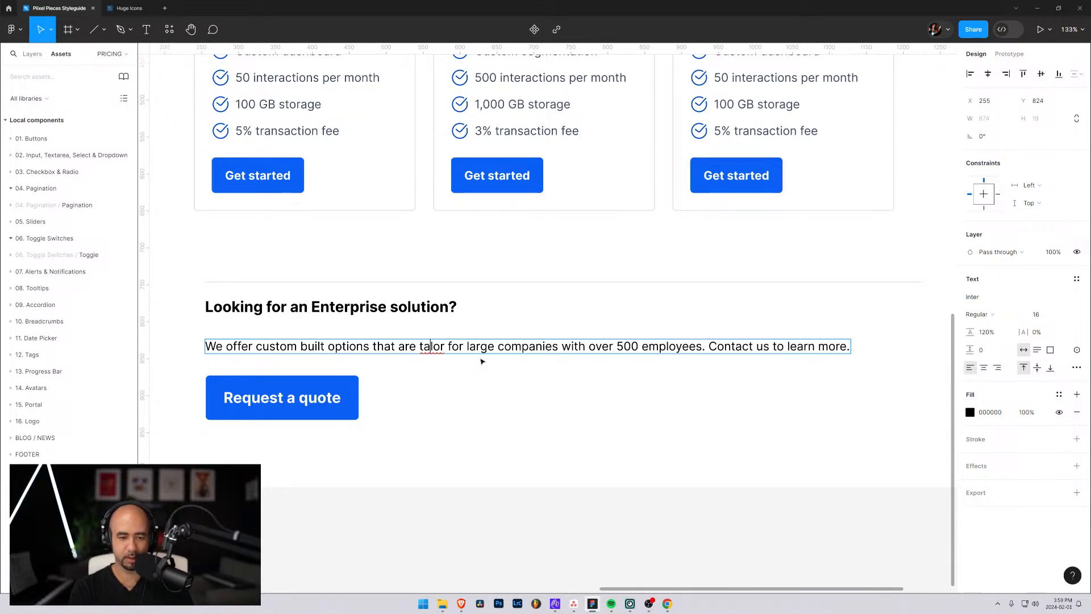
type("ilored")
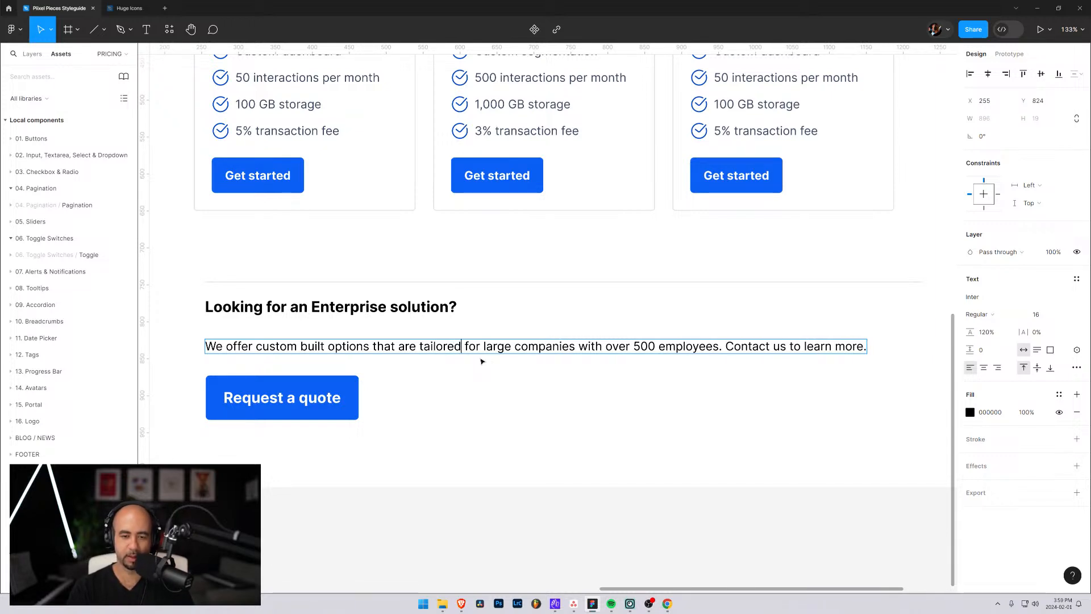
key("Escape")
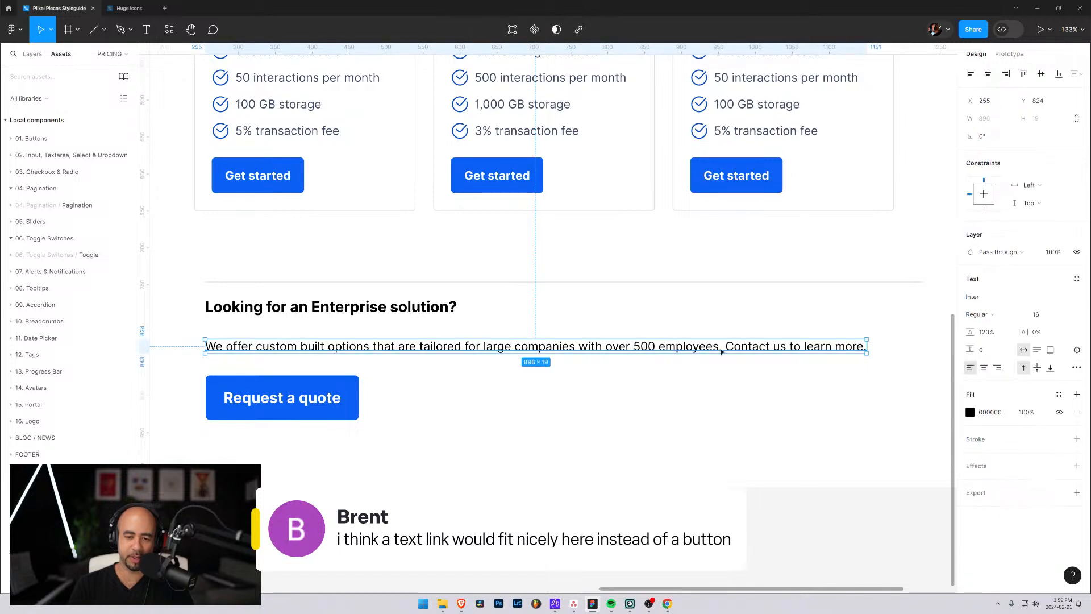
double_click(725, 348)
left_click_drag(726, 348, 864, 348)
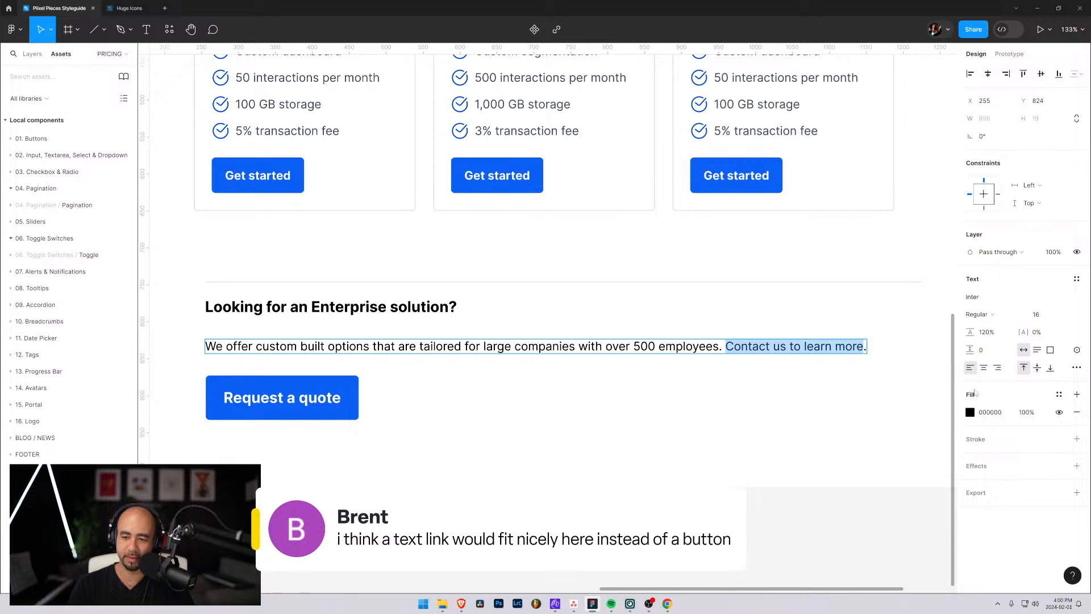
key("Escape")
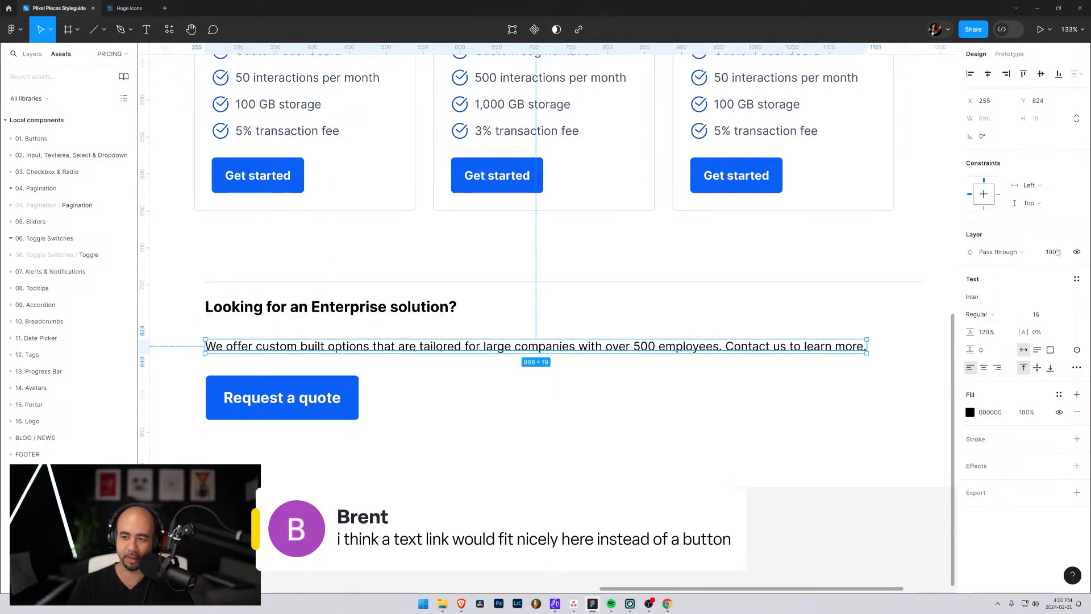
Set the enterprise description's font size to 18 and move the text slightly up, closer to the heading
left_click(1068, 317)
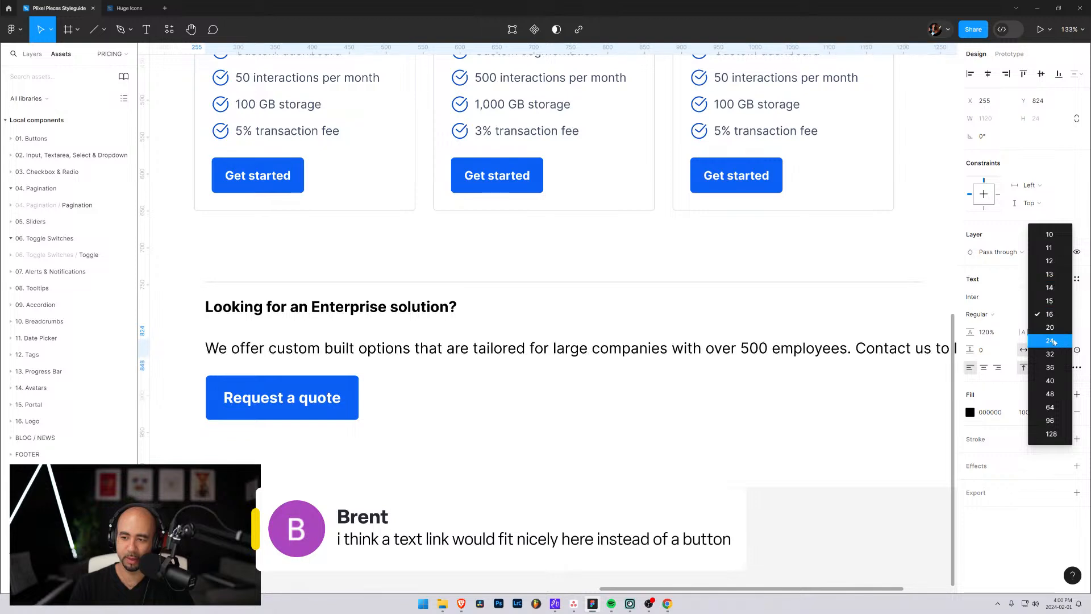
left_click(1055, 316)
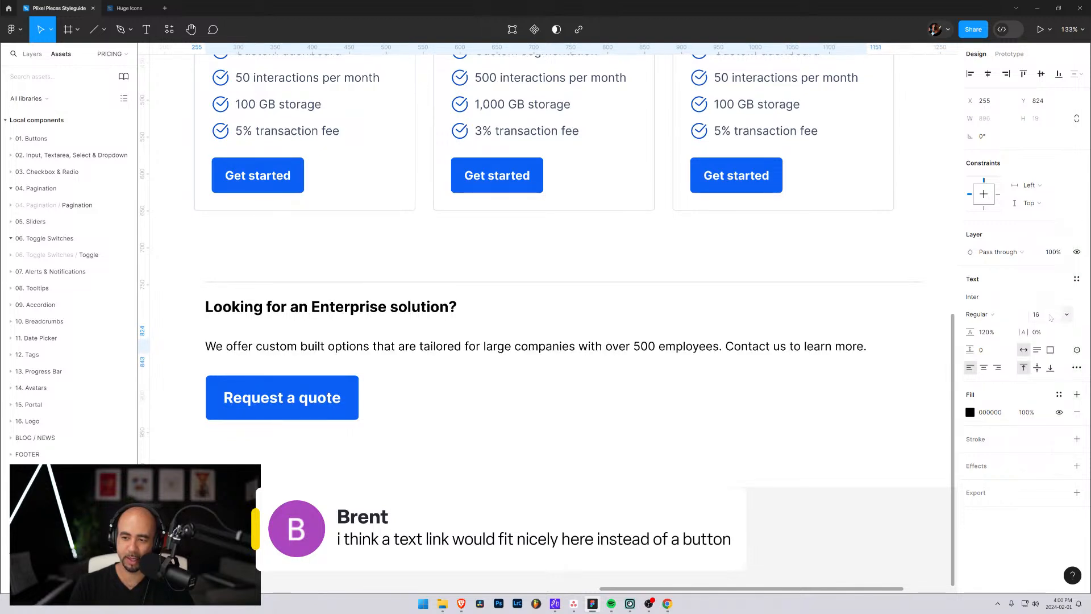
left_click(1053, 317)
key("Up")
key("Up")
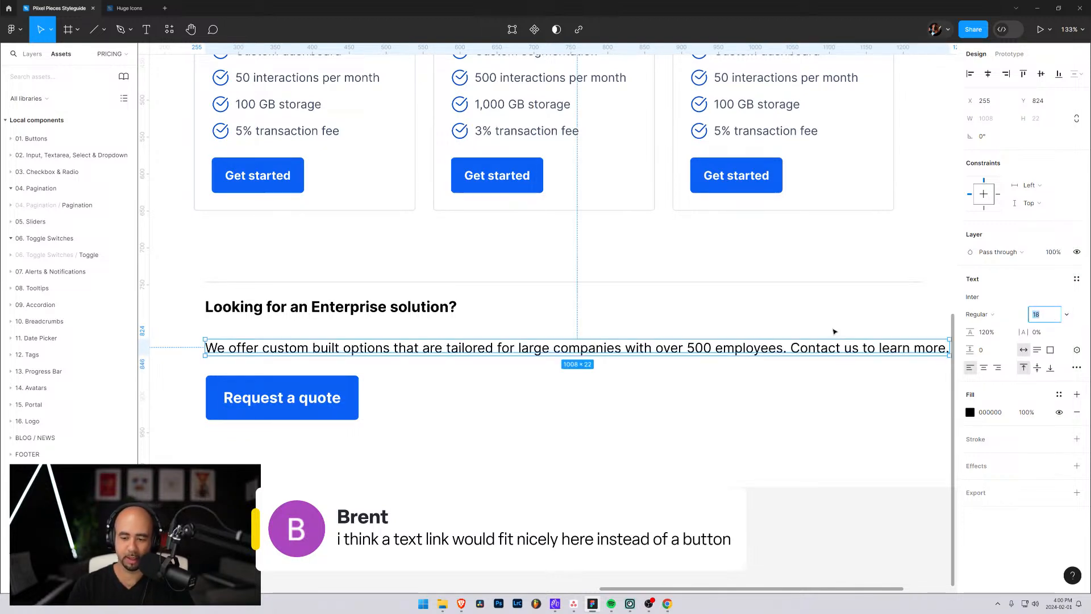
key("shift+0")
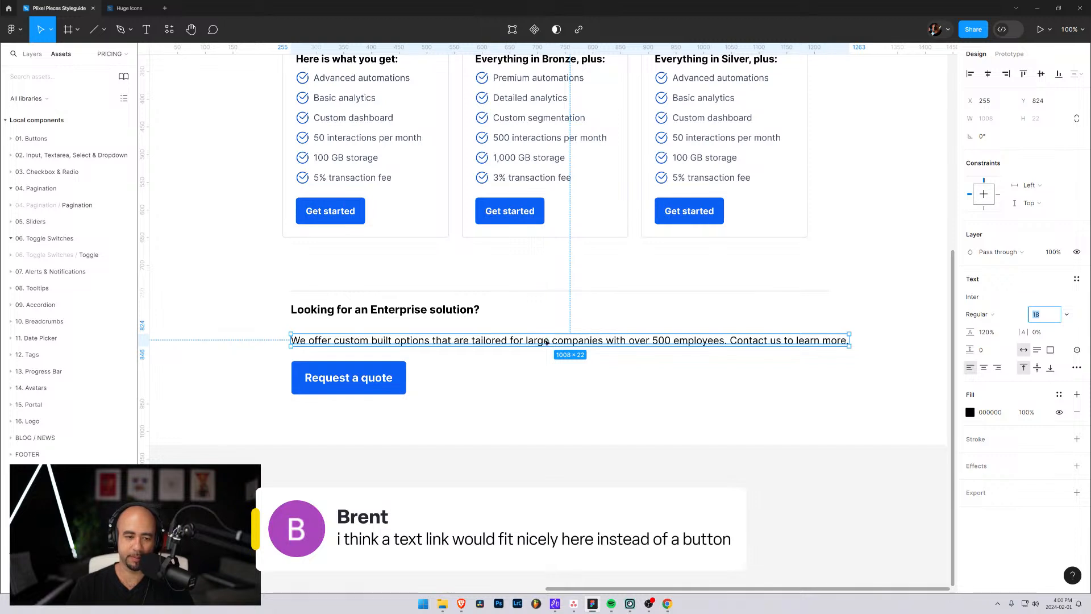
left_click_drag(344, 340, 344, 333)
Style "Contact us to learn more" in the description as a text link: Bold, underlined, with the Primary 700 fill
double_click(739, 337)
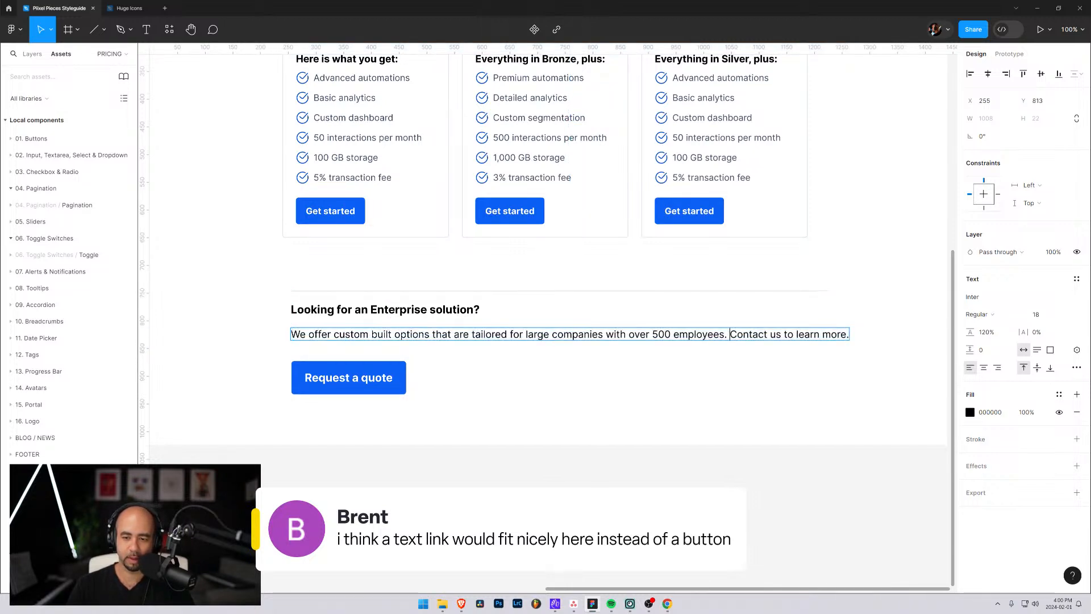
left_click_drag(730, 335, 848, 334)
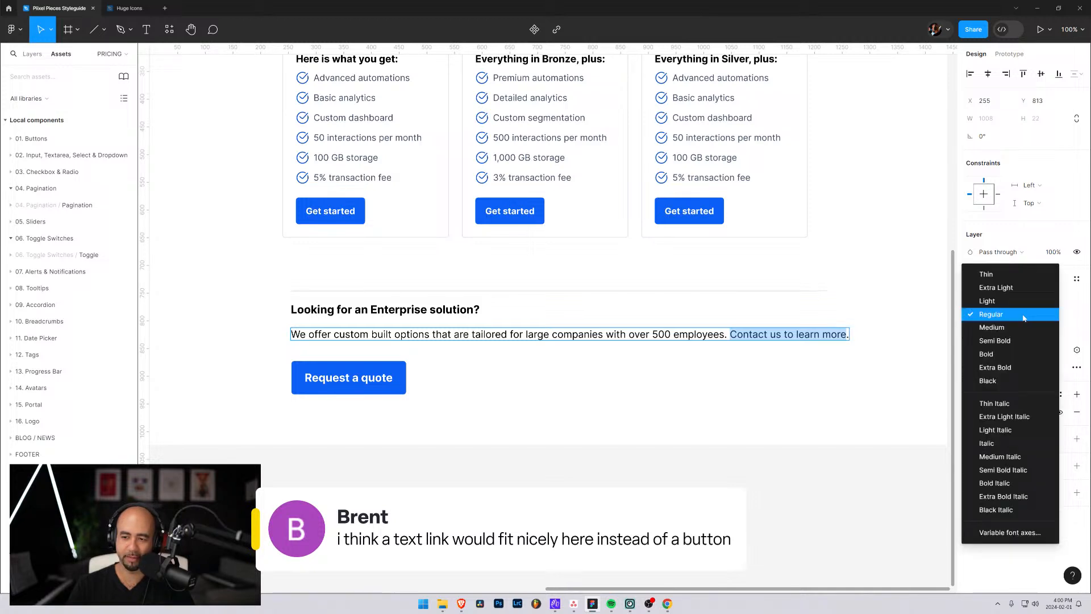
left_click(999, 353)
left_click(971, 412)
left_click(877, 273)
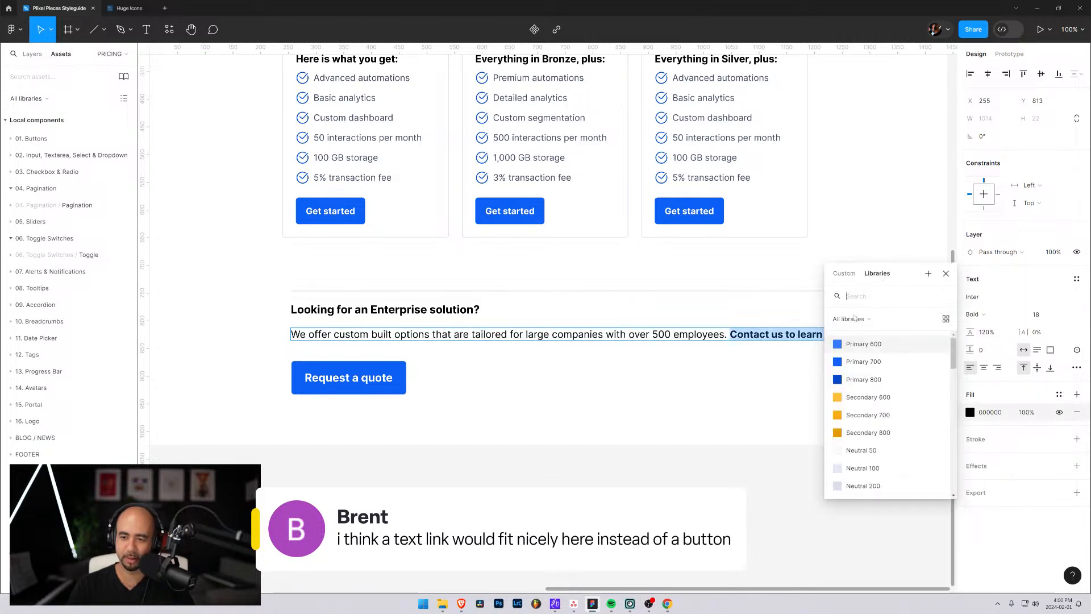
left_click(850, 368)
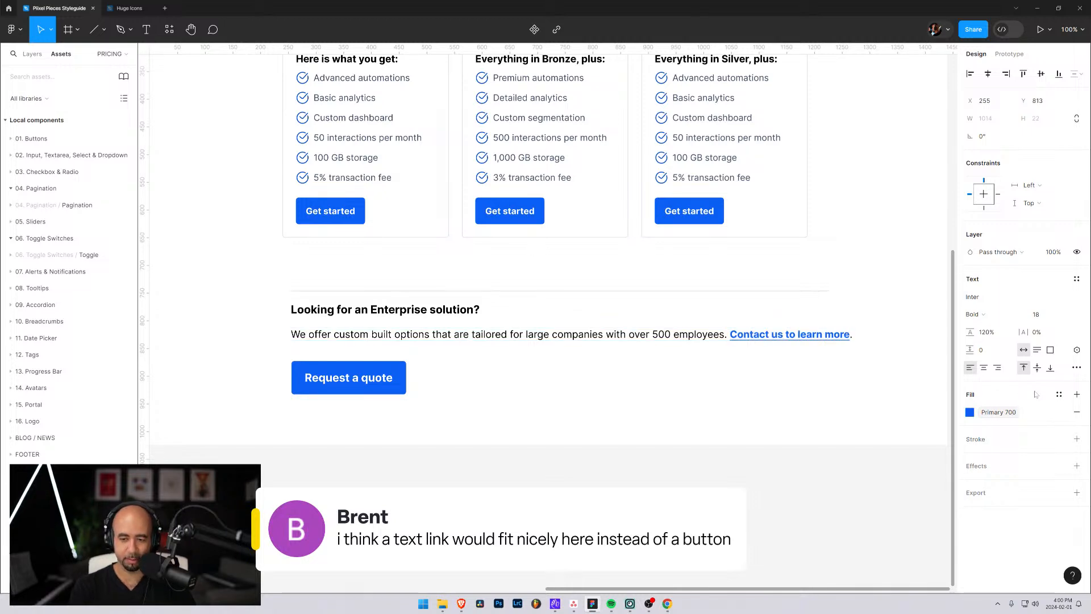
key("Escape")
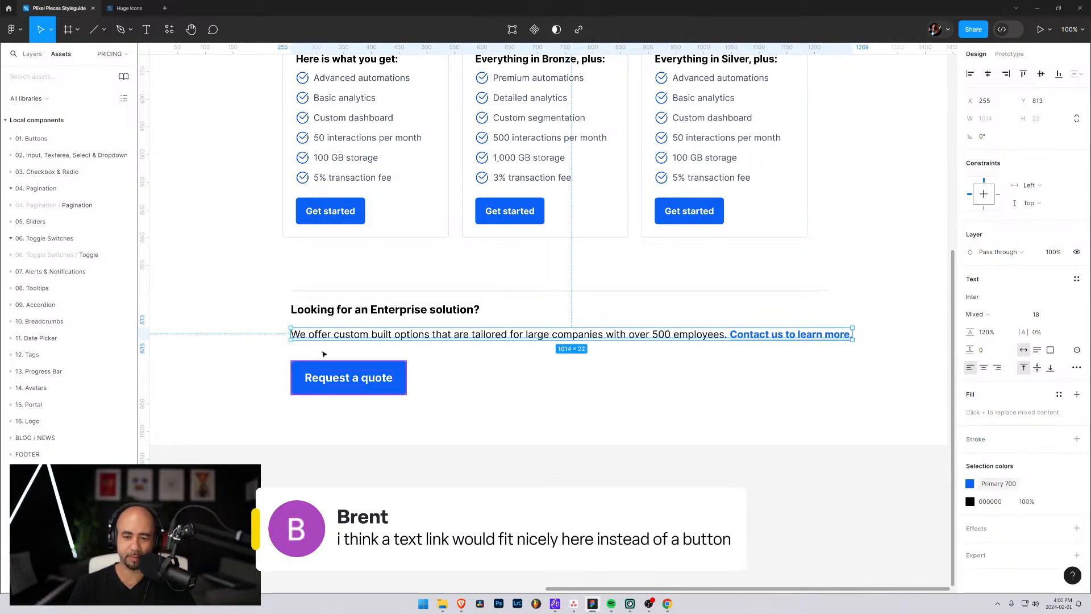
left_click(479, 359)
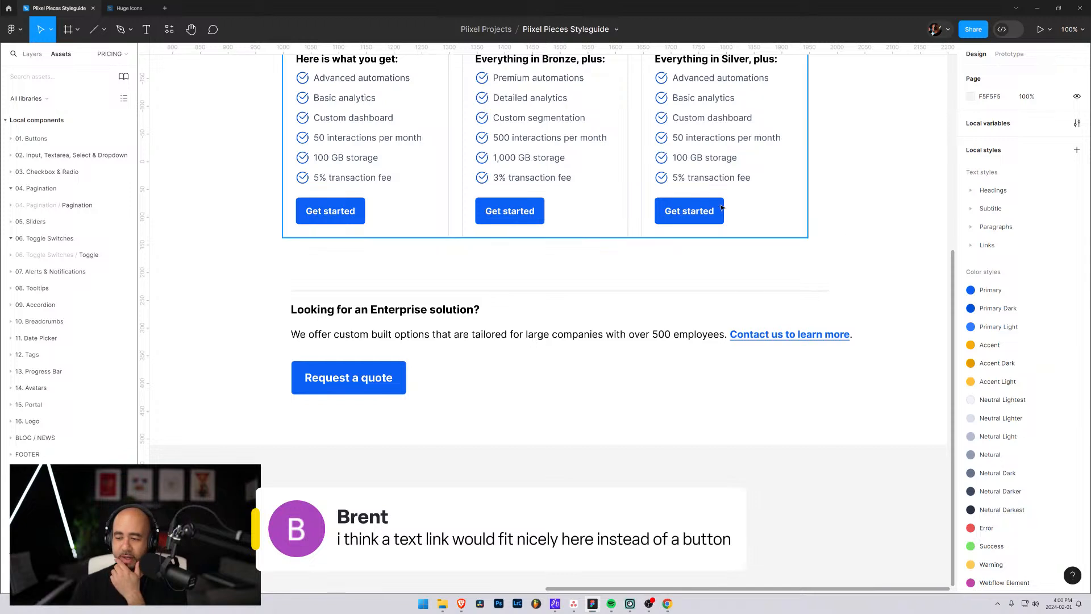
scroll(569, 196, "up", 2)
scroll(446, 188, "down", 2)
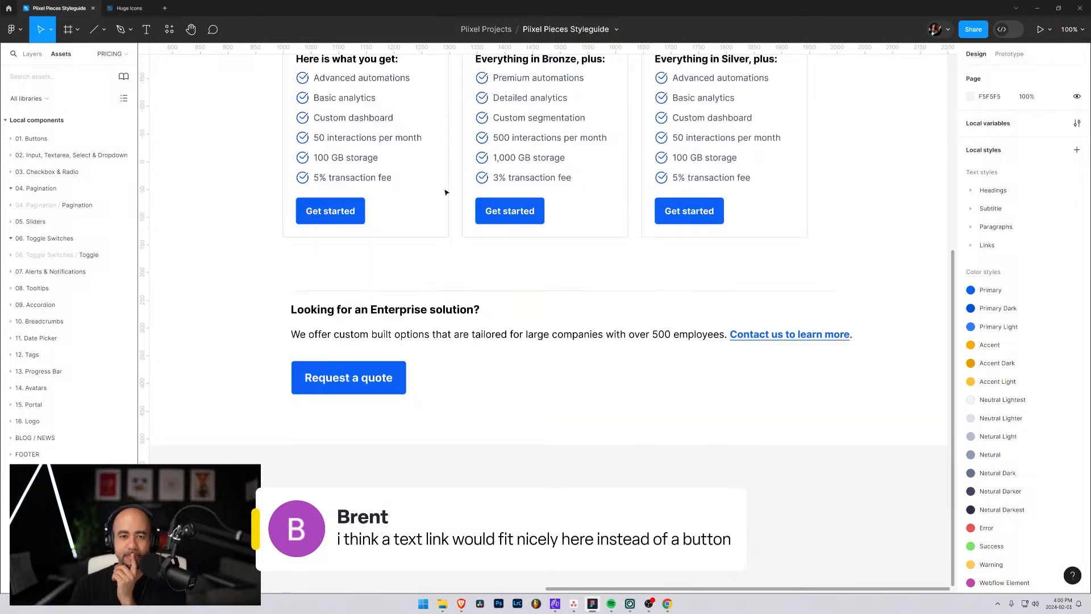
scroll(564, 245, "up", 2)
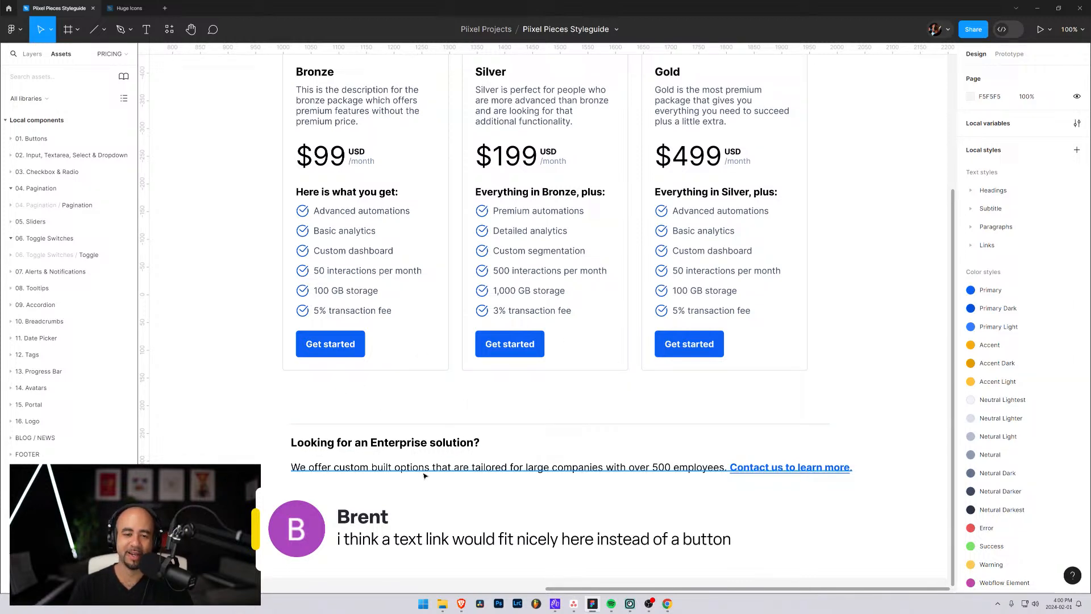
scroll(461, 474, "down", 2)
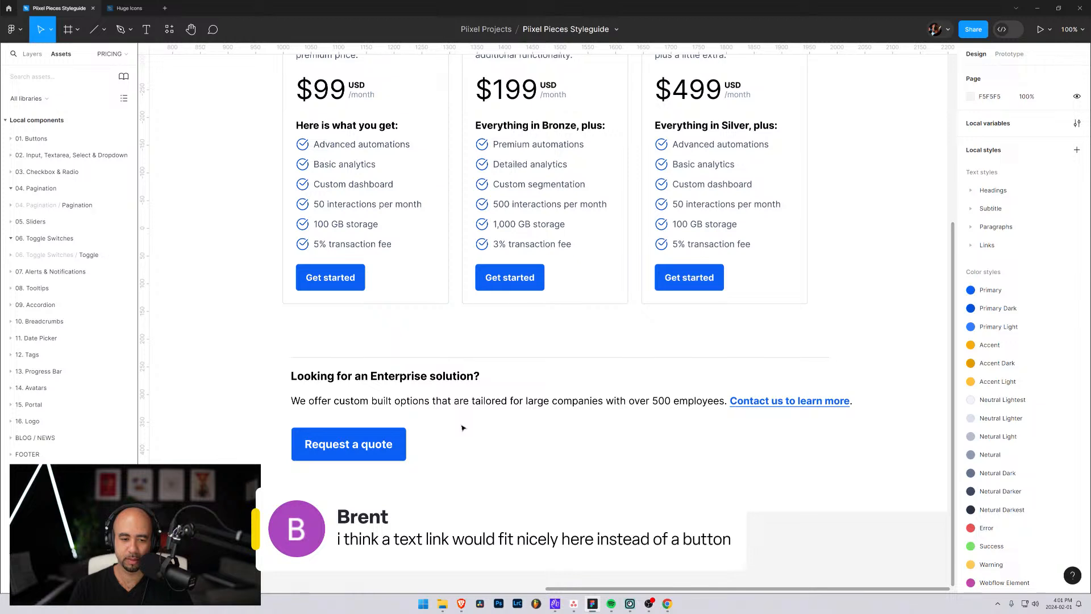
left_click(459, 403)
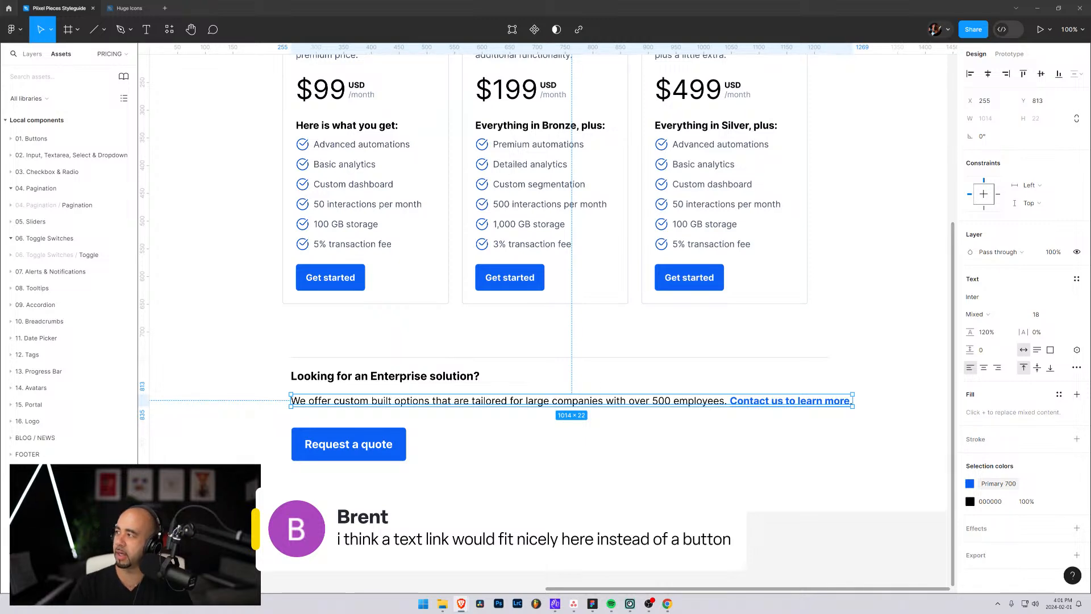
left_click(667, 604)
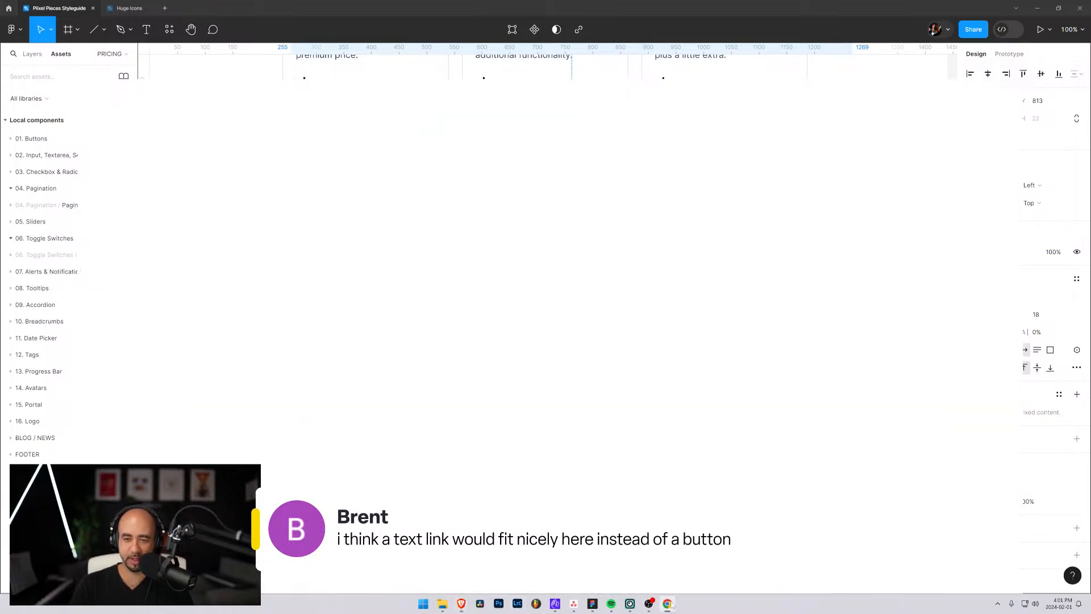
key("alt+Tab")
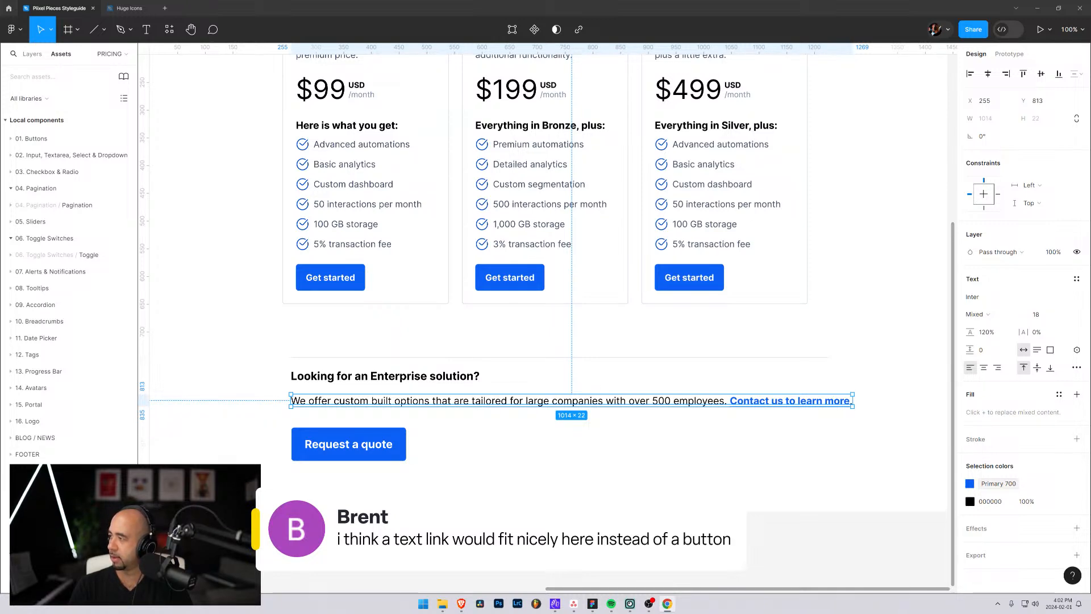
Switch to the browser to view the Focus Lab site's "Let's talk" text link, and return to the Figma file
key("alt+Tab")
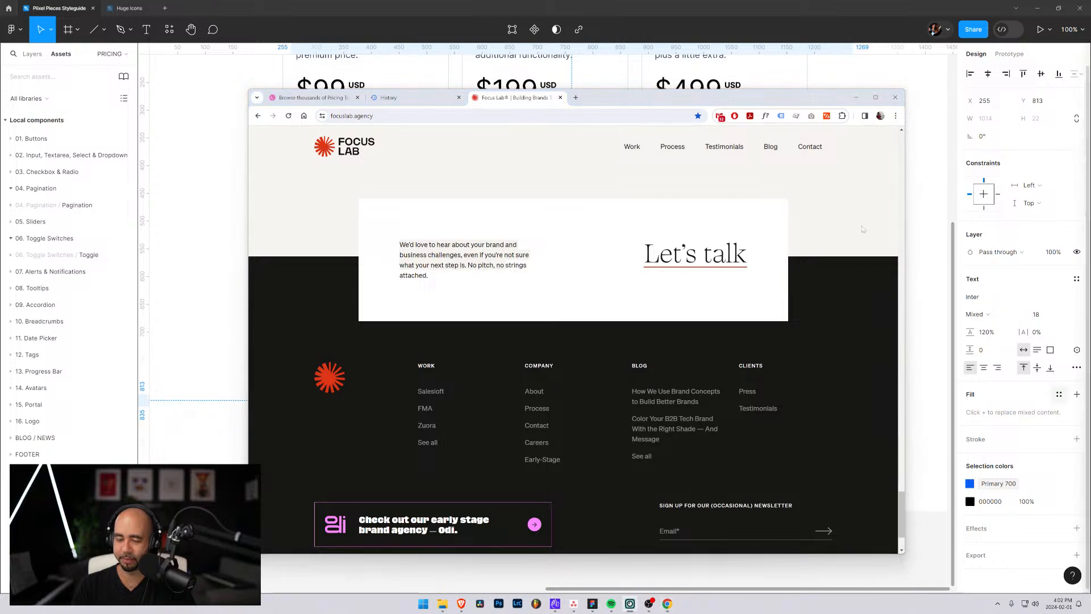
left_click(458, 306)
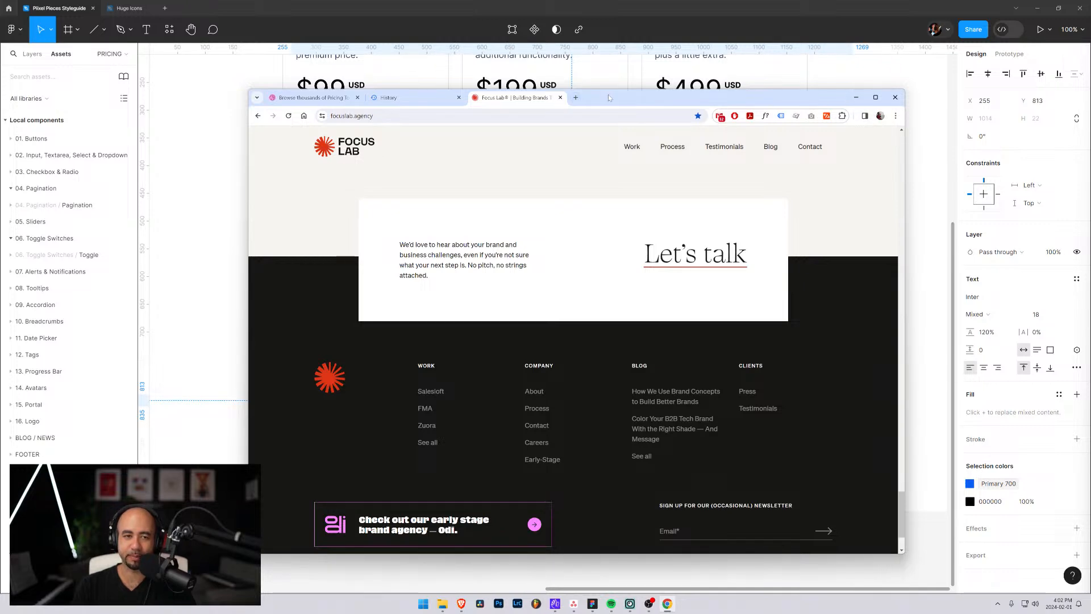
key("alt+Tab")
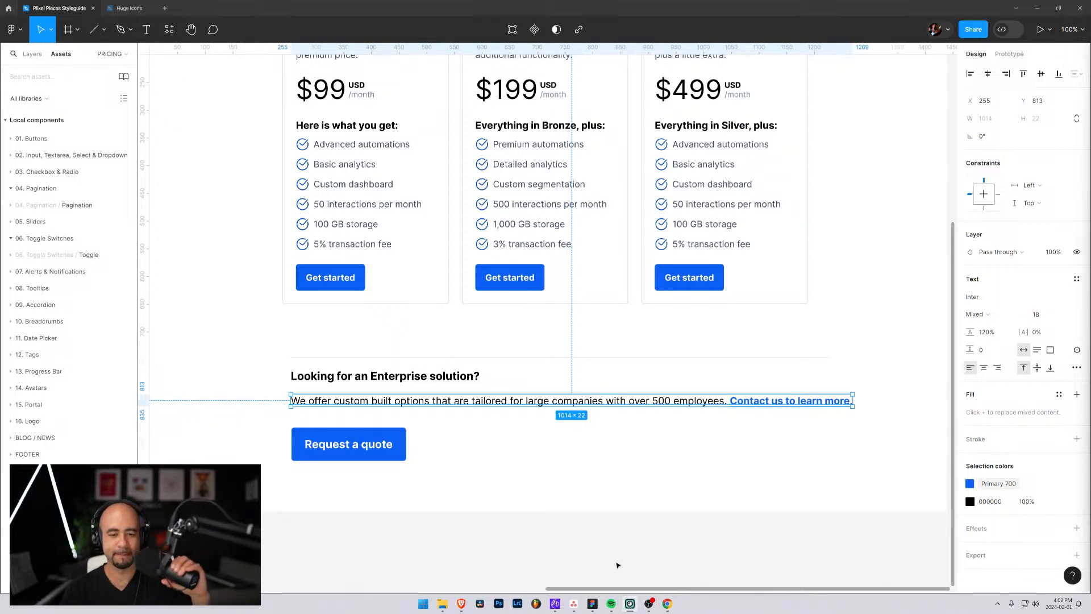
left_click(689, 404)
left_click(780, 443)
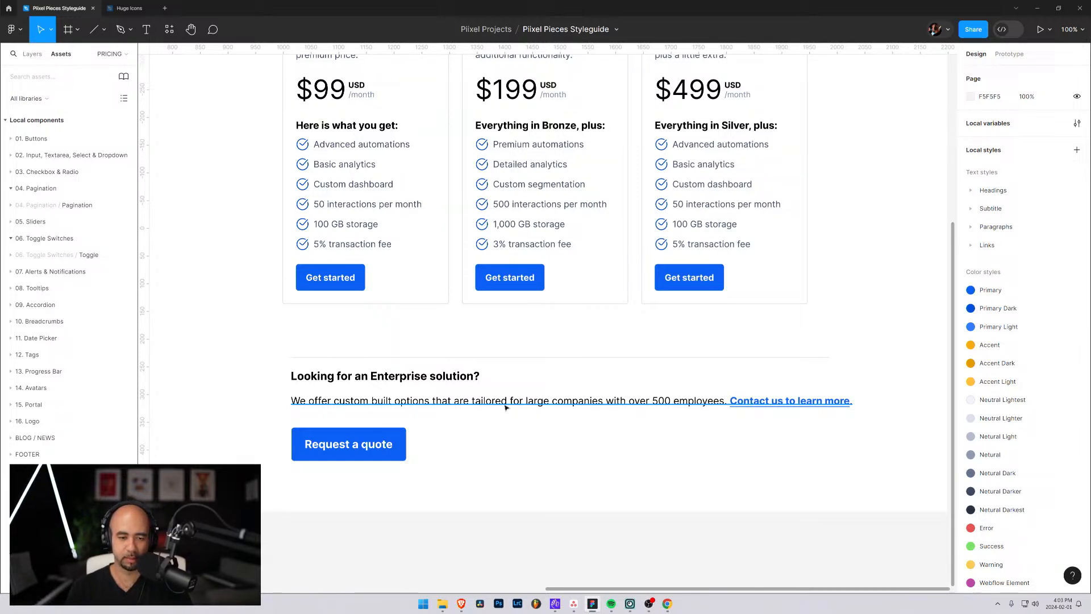
left_click(469, 403)
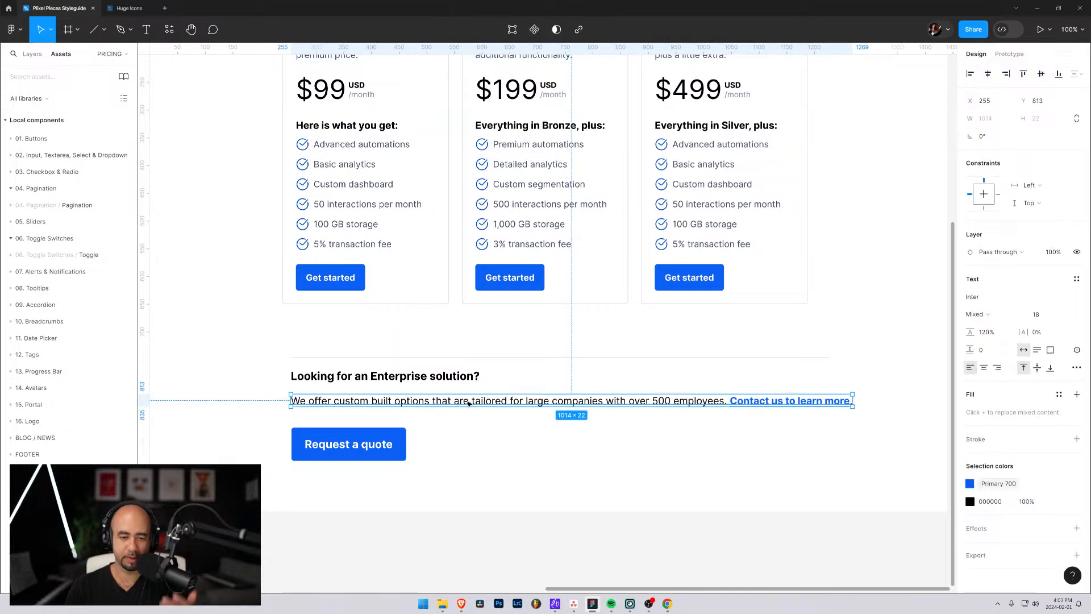
Select the Pricing 2 frame and show the file's pages and layers instead of its assets
scroll(466, 405, "up", 4)
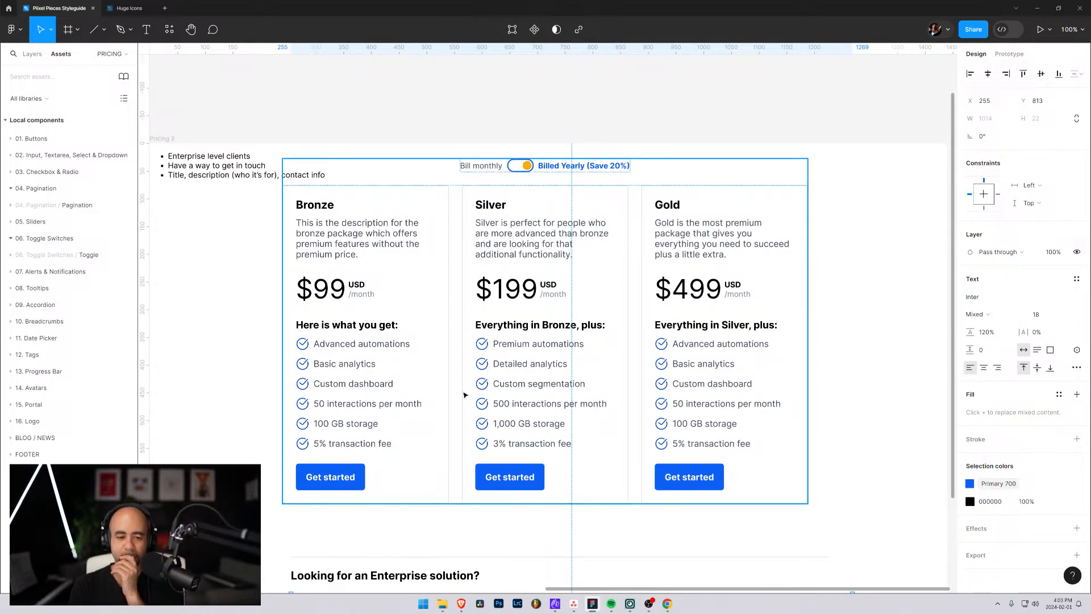
left_click(396, 288)
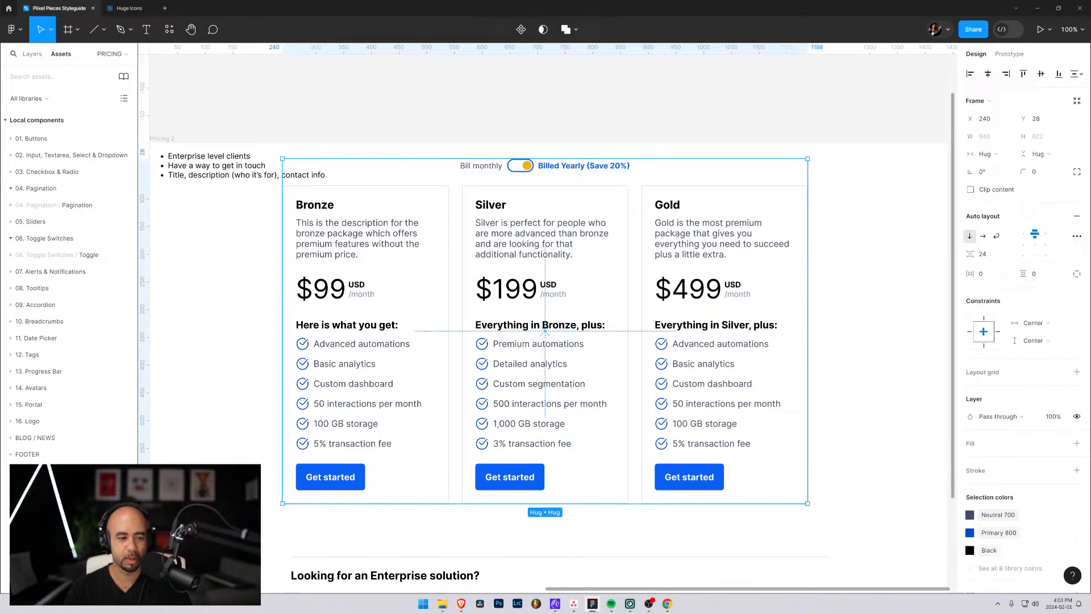
scroll(120, 449, "down", 4)
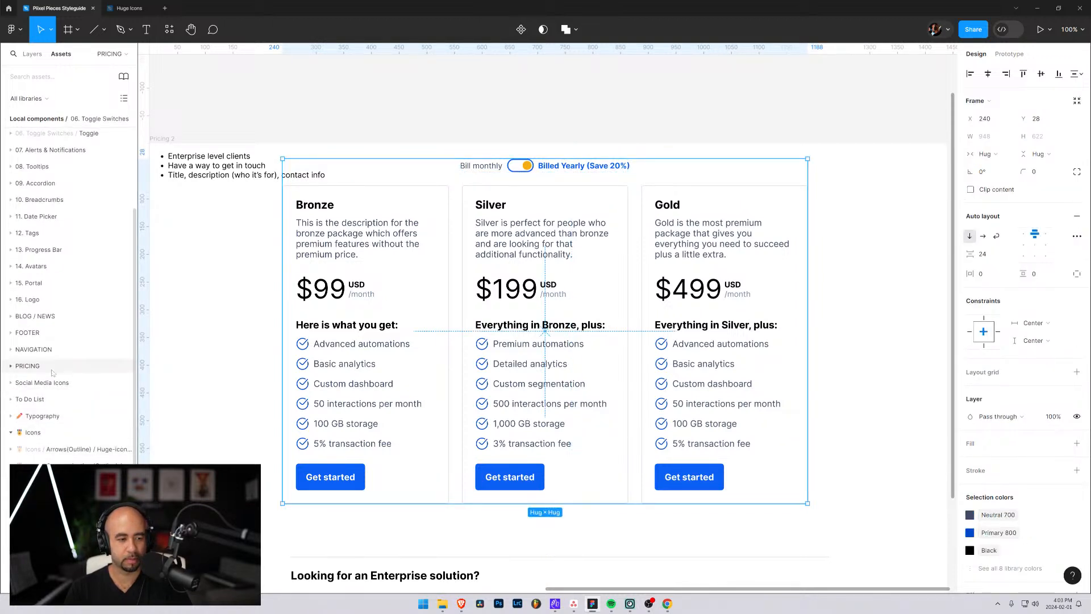
left_click(281, 298)
double_click(157, 139)
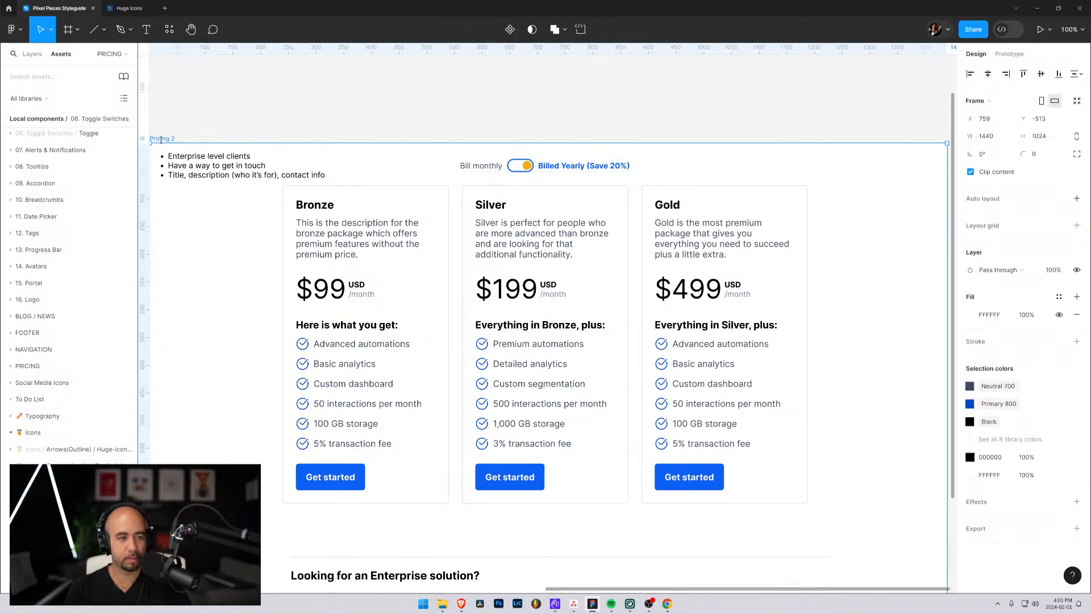
scroll(62, 355, "up", 4)
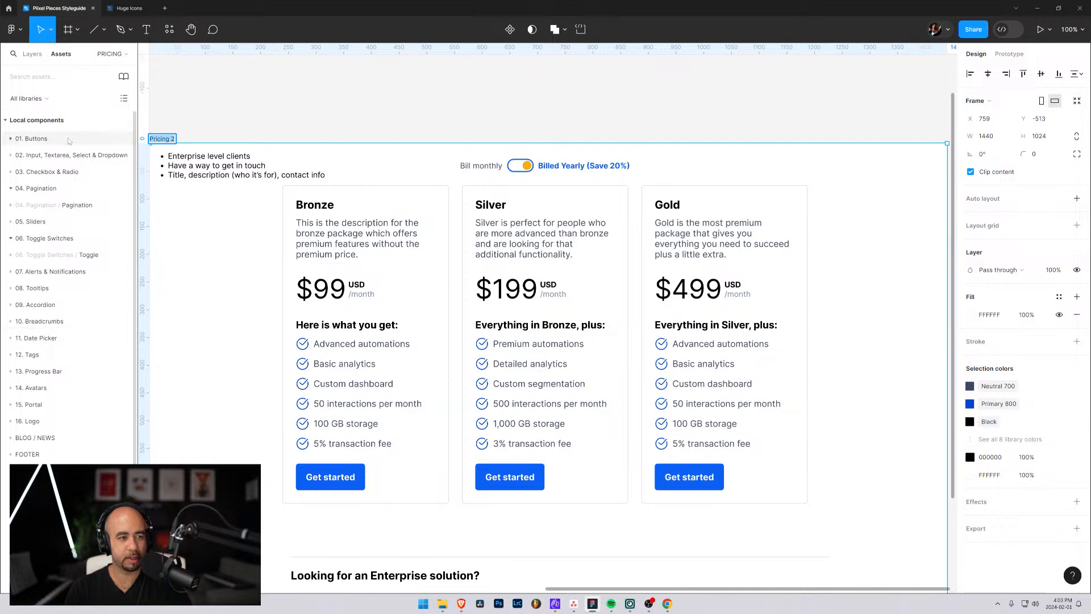
left_click(33, 54)
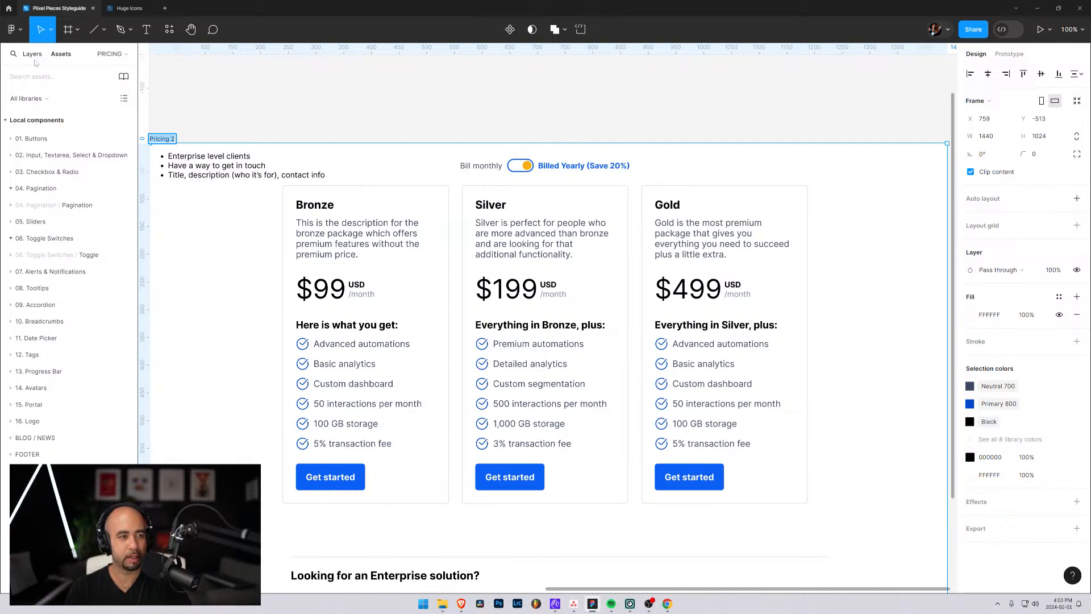
scroll(47, 399, "down", 2)
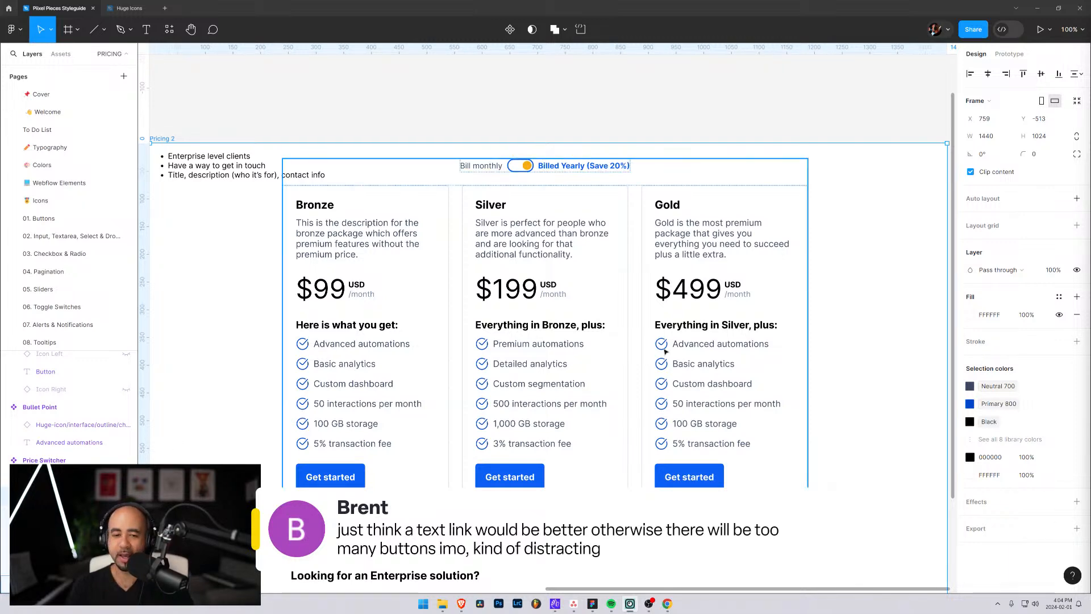
Hide the frame holding the billing toggle and the three plan cards, so the enterprise block stands alone
scroll(544, 271, "down", 4)
key("Escape")
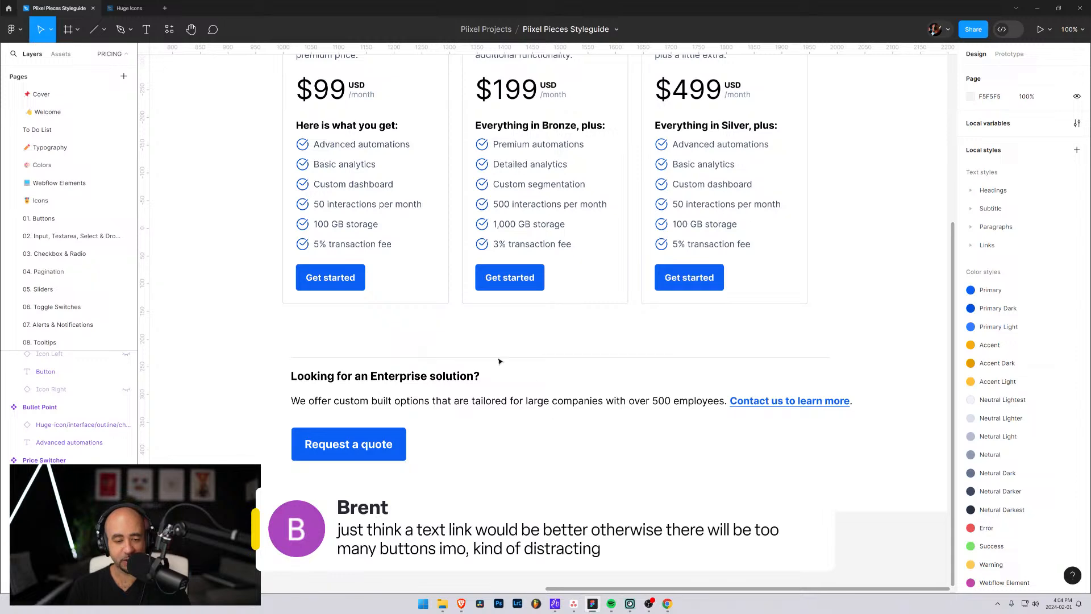
scroll(553, 347, "up", 3)
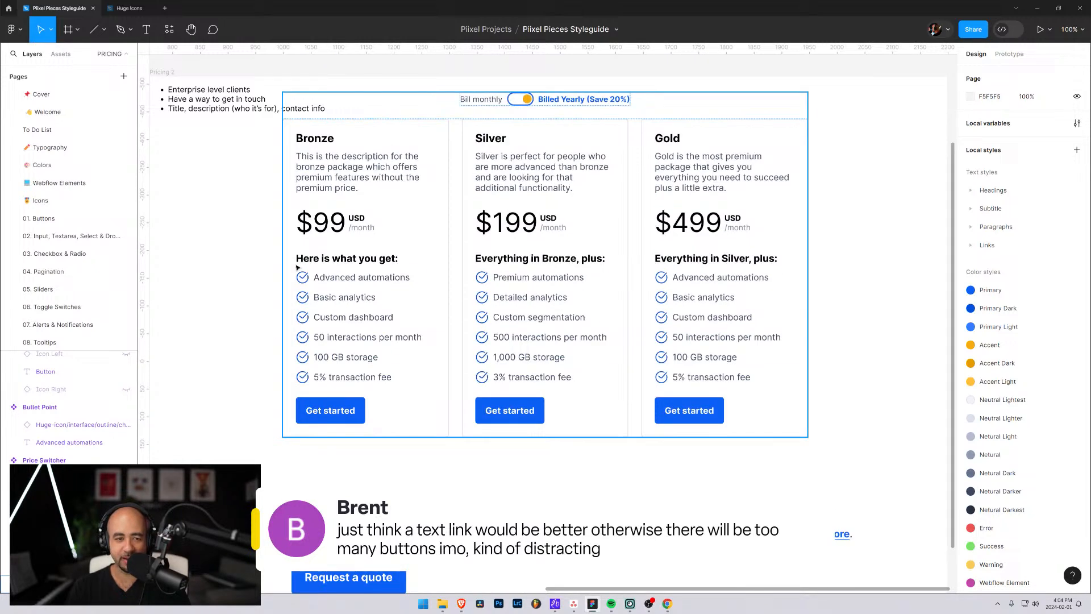
scroll(500, 382, "down", 3)
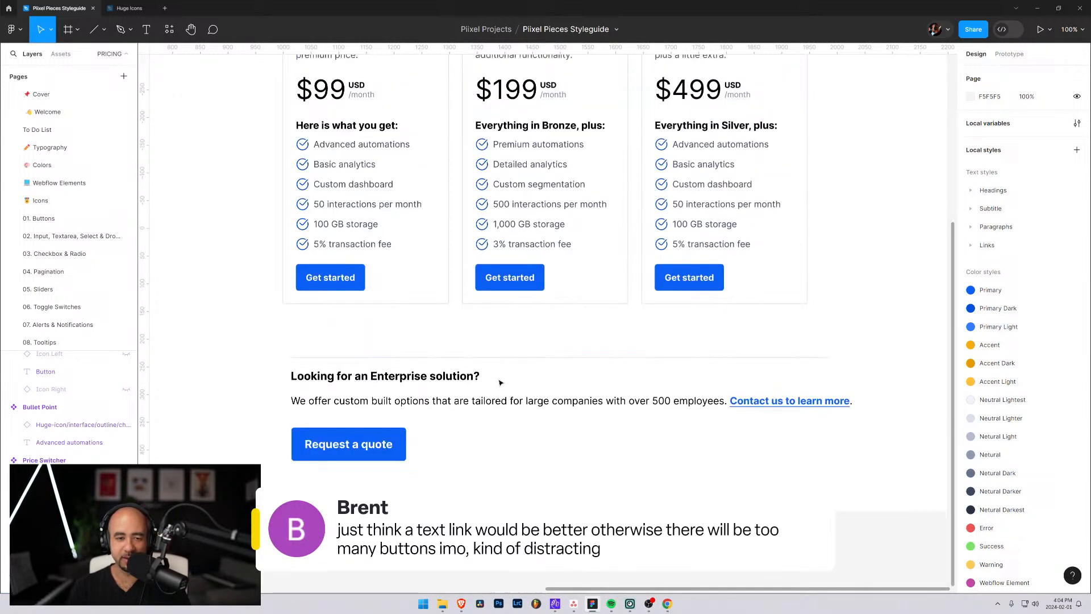
left_click(431, 247)
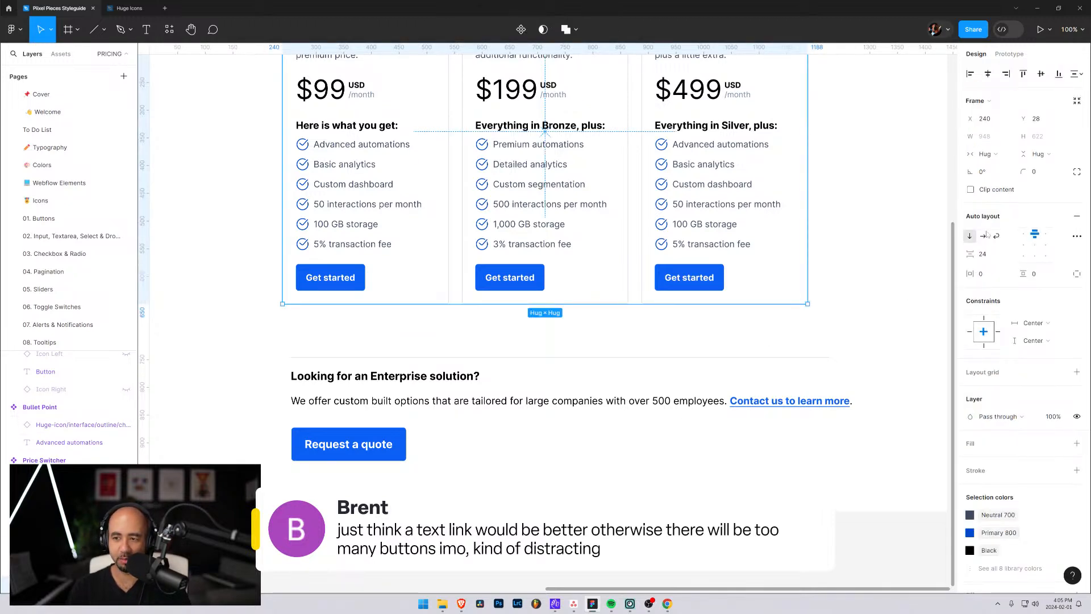
left_click(1077, 417)
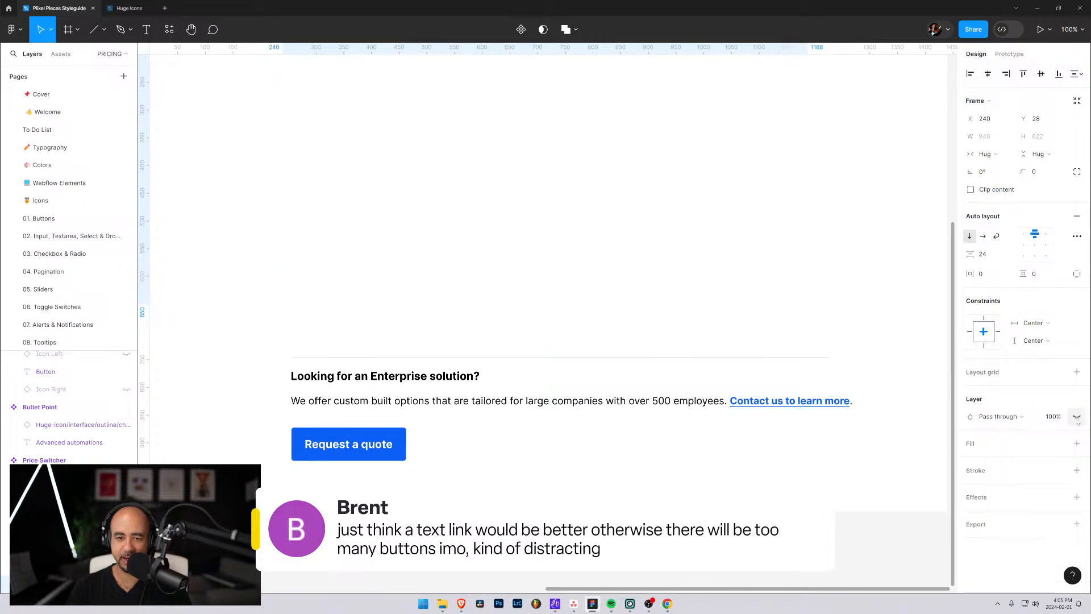
scroll(476, 353, "up", 6)
scroll(475, 353, "down", 6)
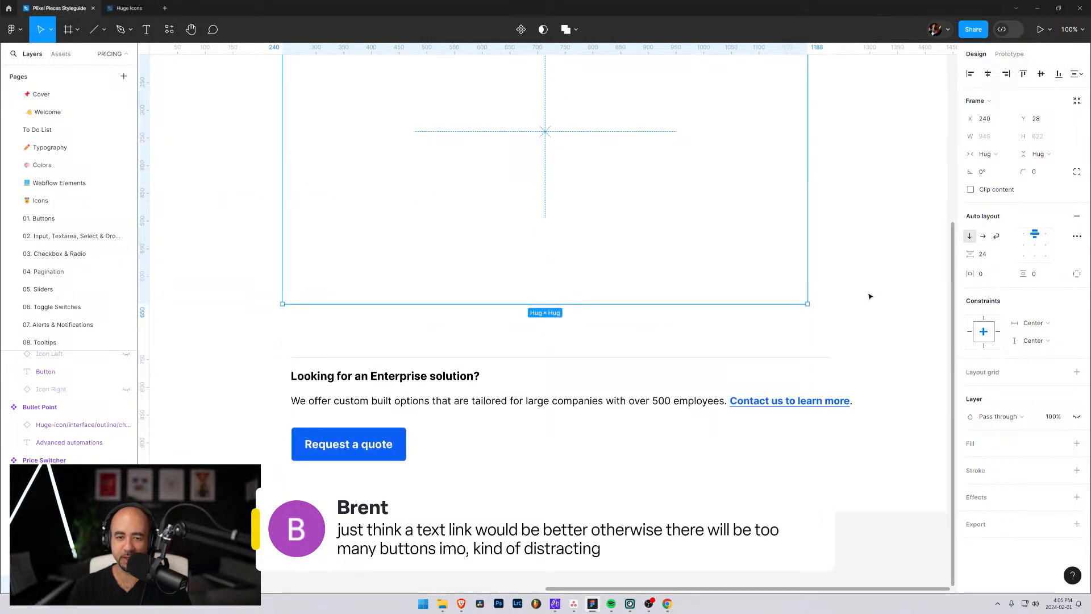
scroll(608, 123, "up", 2)
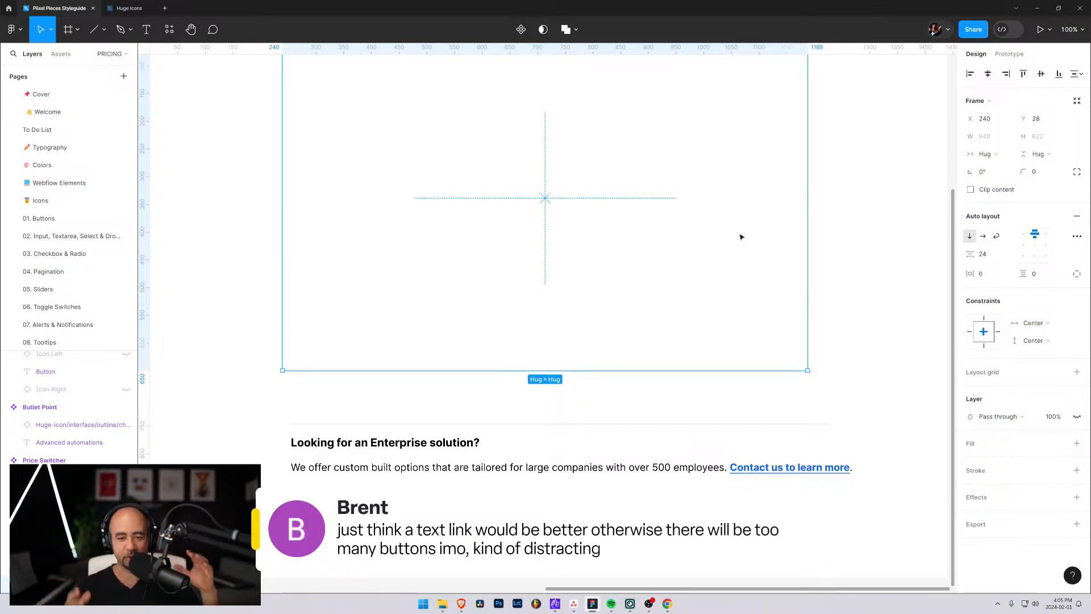
scroll(666, 290, "up", 4)
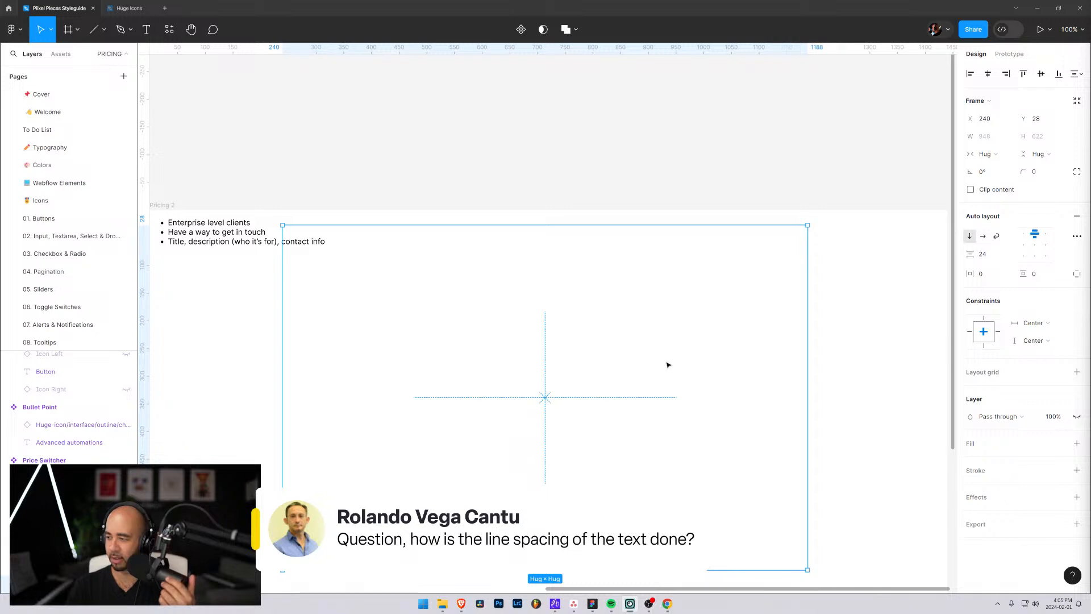
scroll(665, 364, "down", 4)
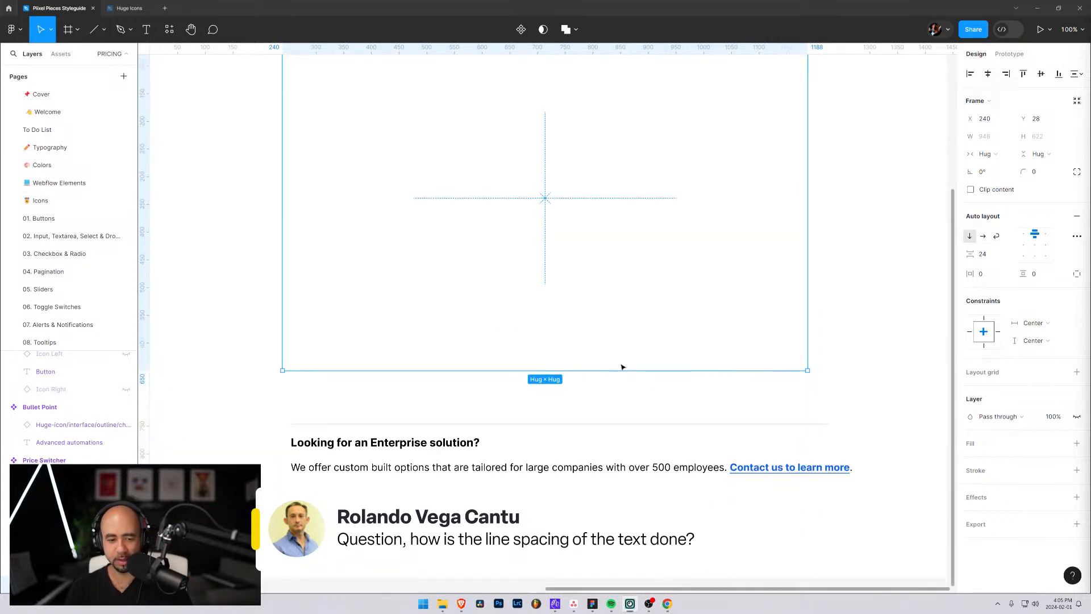
Inspect the line height of the enterprise heading and of the description text below it
left_click(488, 468)
left_click(457, 442)
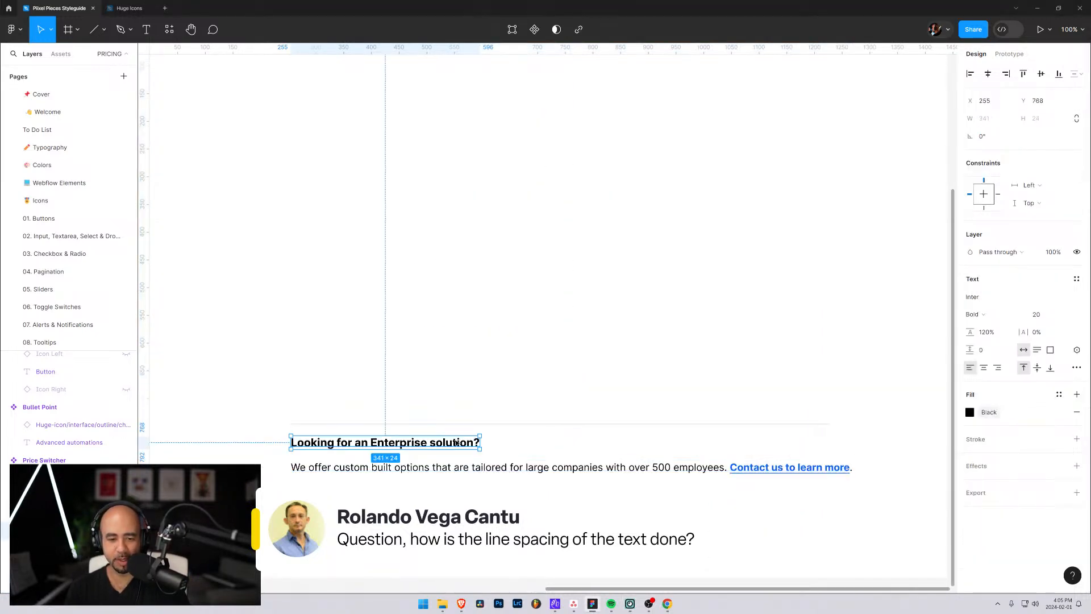
left_click(459, 467)
left_click(462, 443)
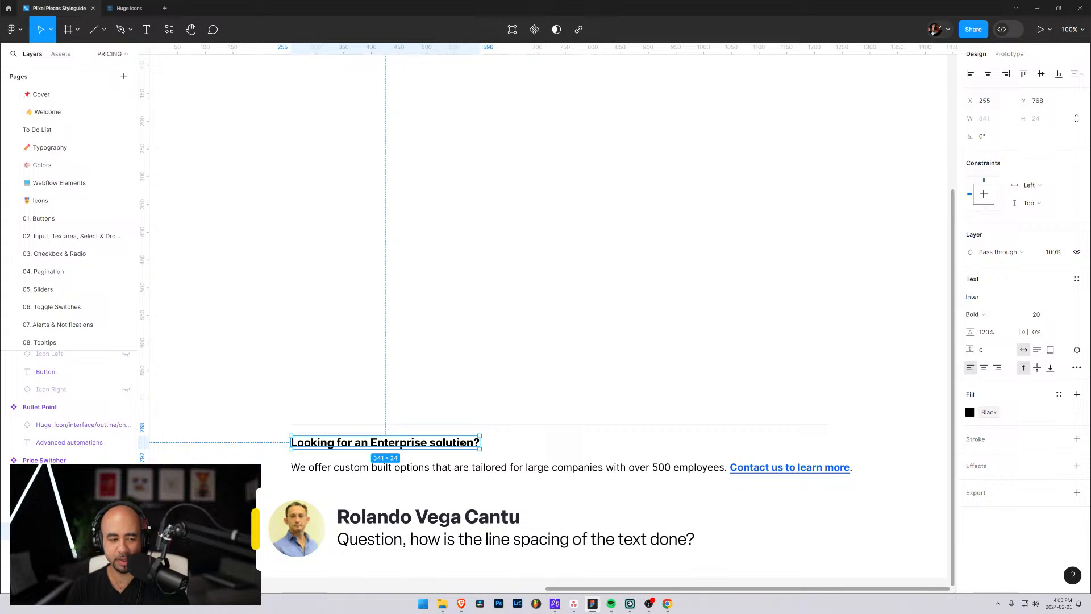
left_click(506, 468)
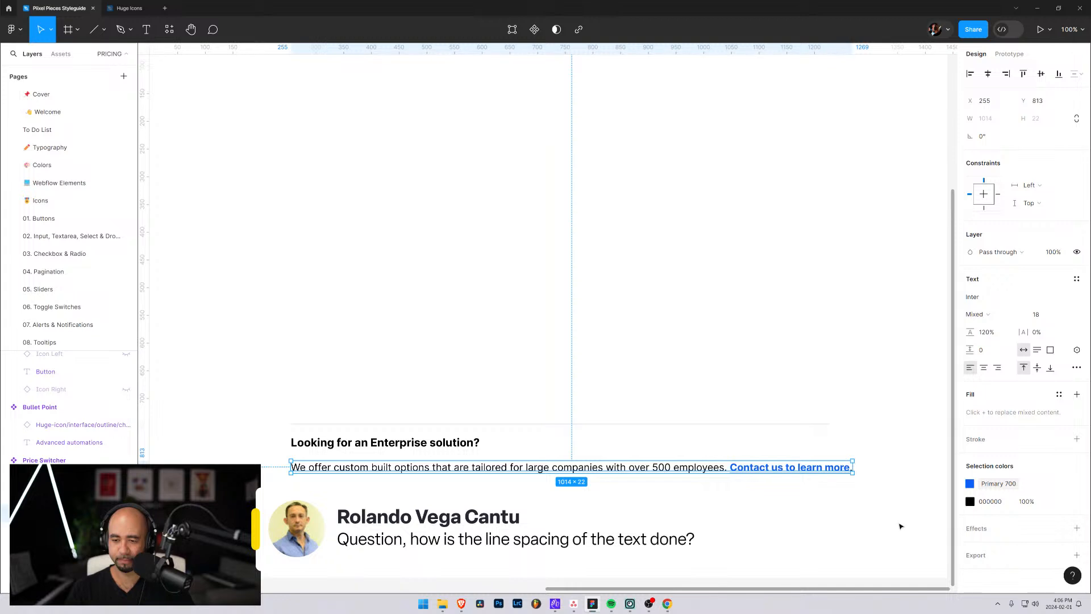
left_click(986, 334)
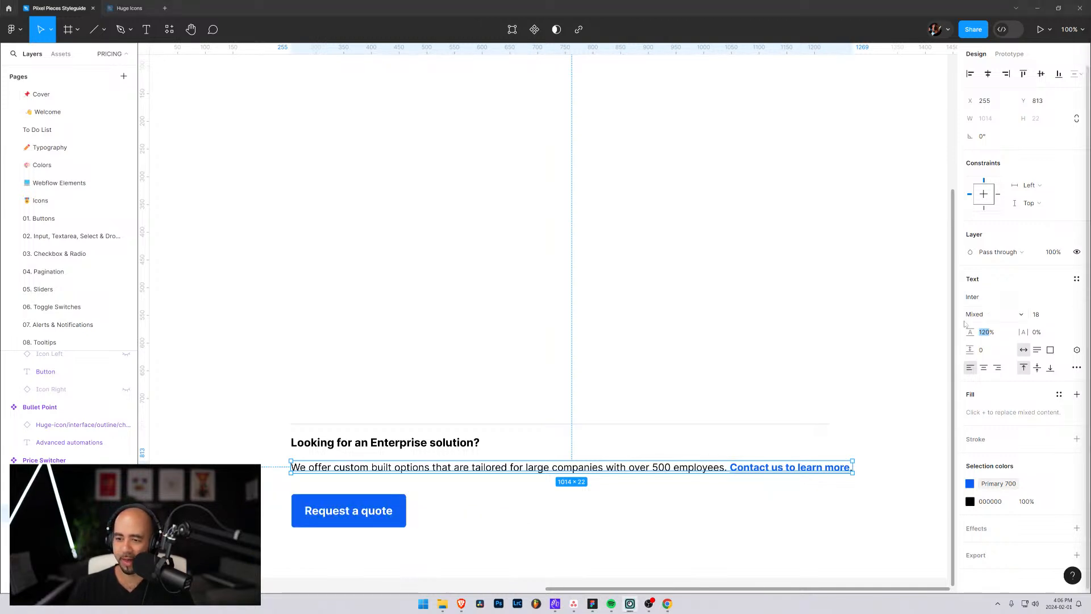
Look through the text styles for headings, subtitles, paragraphs and links to compare their sizes and line heights
left_click(1077, 279)
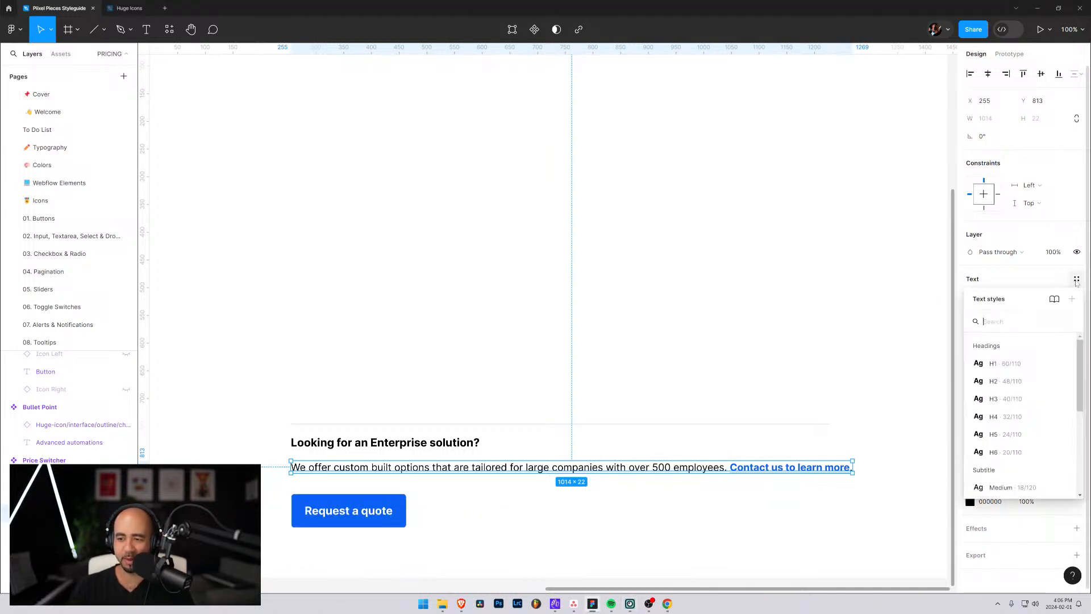
scroll(1022, 422, "down", 5)
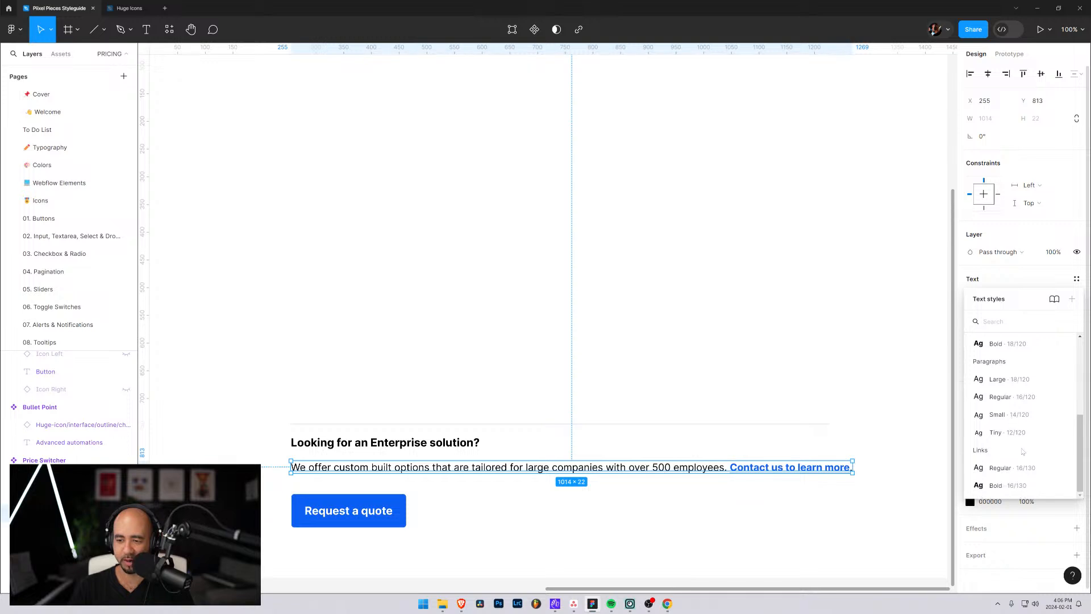
scroll(1022, 421, "up", 5)
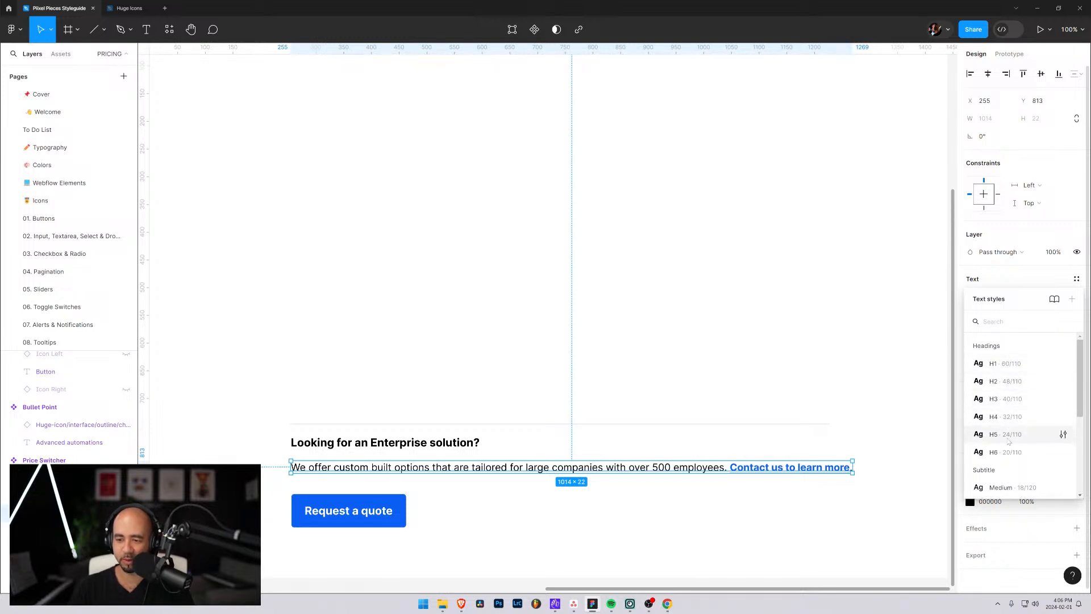
scroll(1022, 435, "down", 1)
scroll(1021, 435, "down", 4)
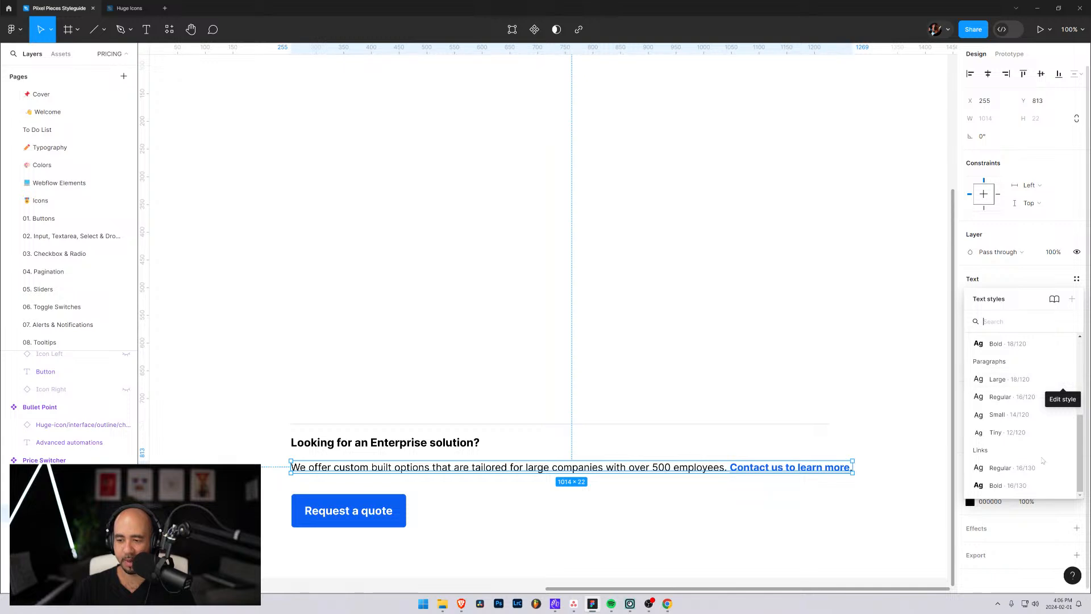
scroll(1045, 453, "up", 3)
scroll(1044, 443, "up", 2)
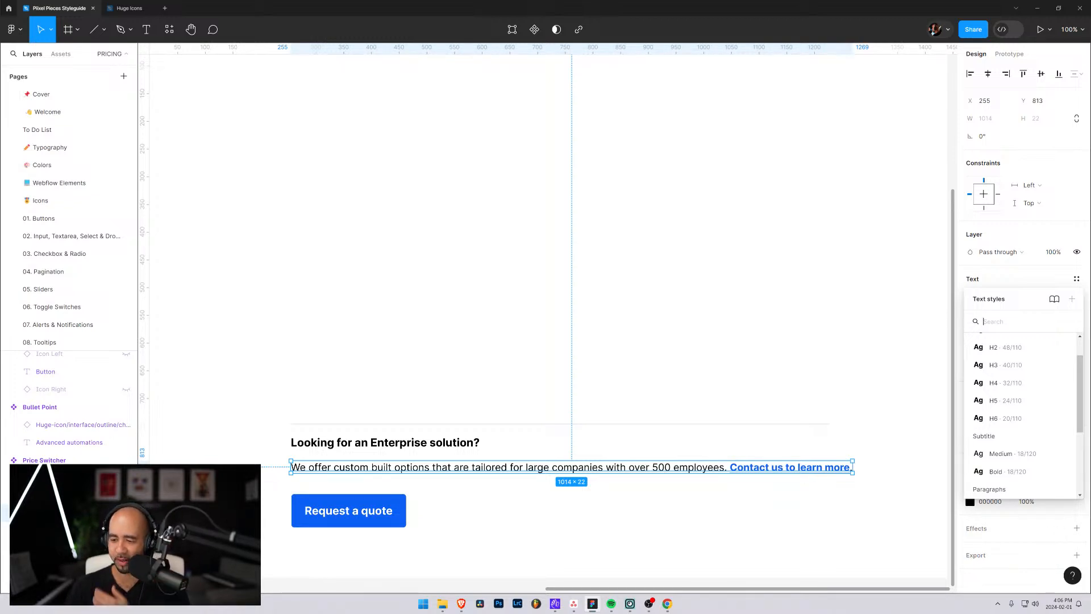
left_click(1013, 278)
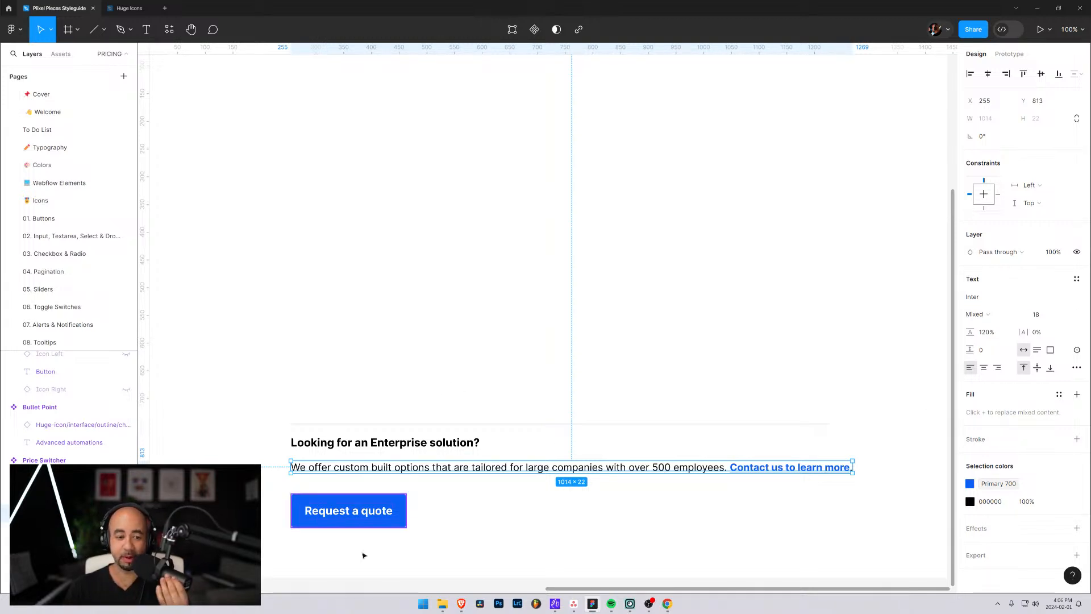
left_click_drag(258, 375, 896, 579)
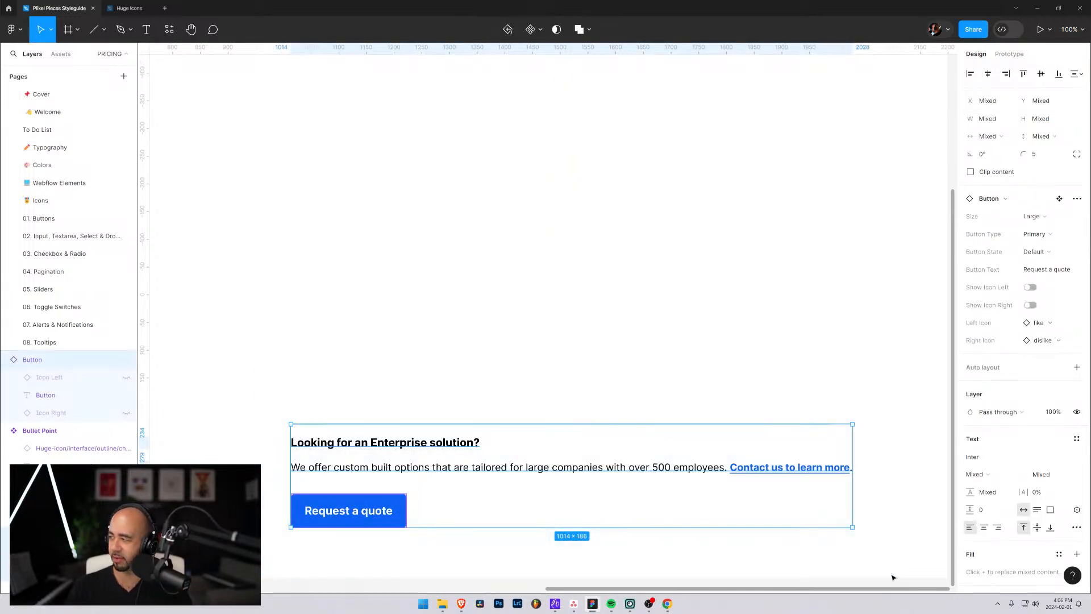
scroll(665, 394, "down", 5)
scroll(575, 385, "up", 1)
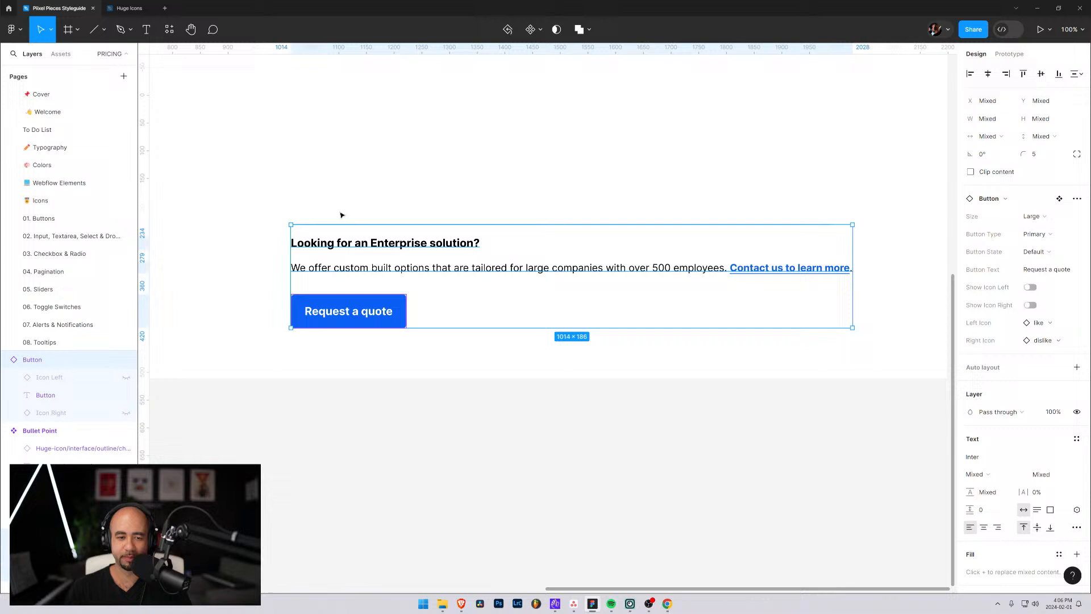
left_click(381, 264)
left_click_drag(280, 197, 886, 387)
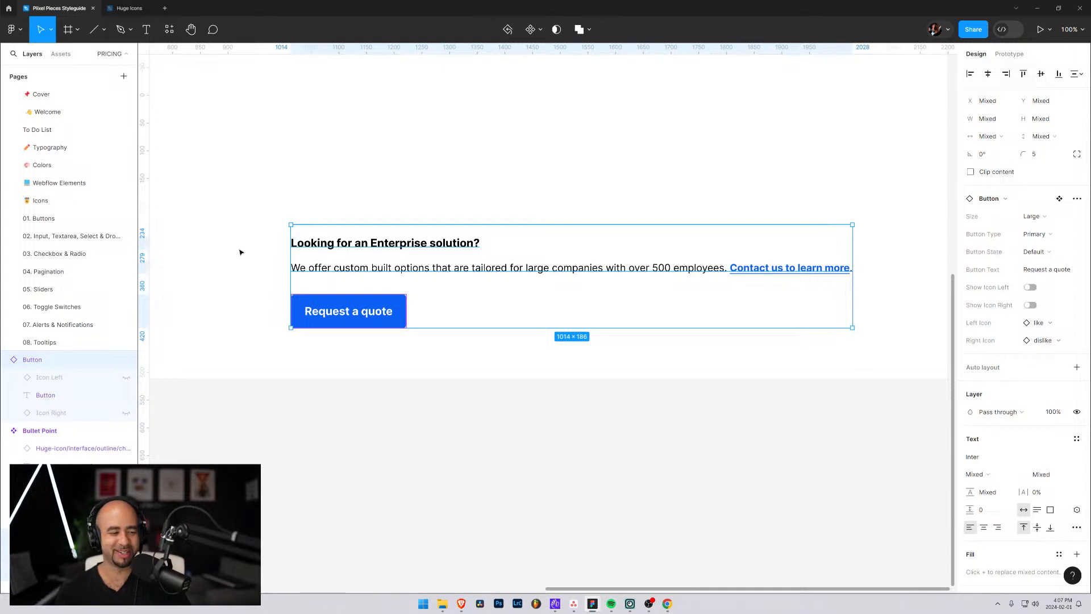
left_click(459, 363)
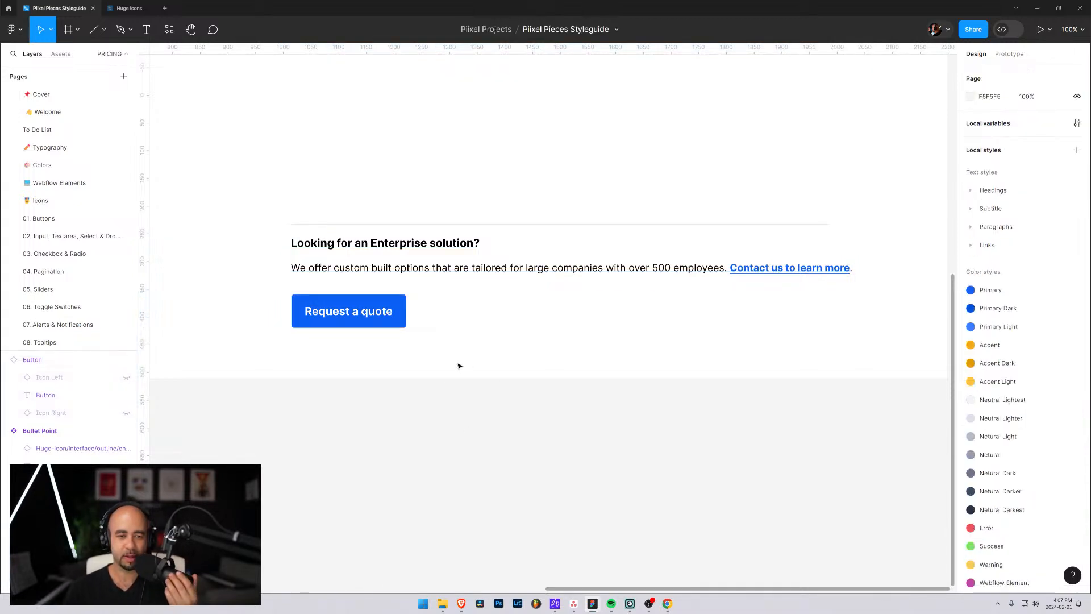
Review the Pricing 2 frame from the bullet notes down to the enterprise block and its quote button
scroll(441, 378, "up", 3)
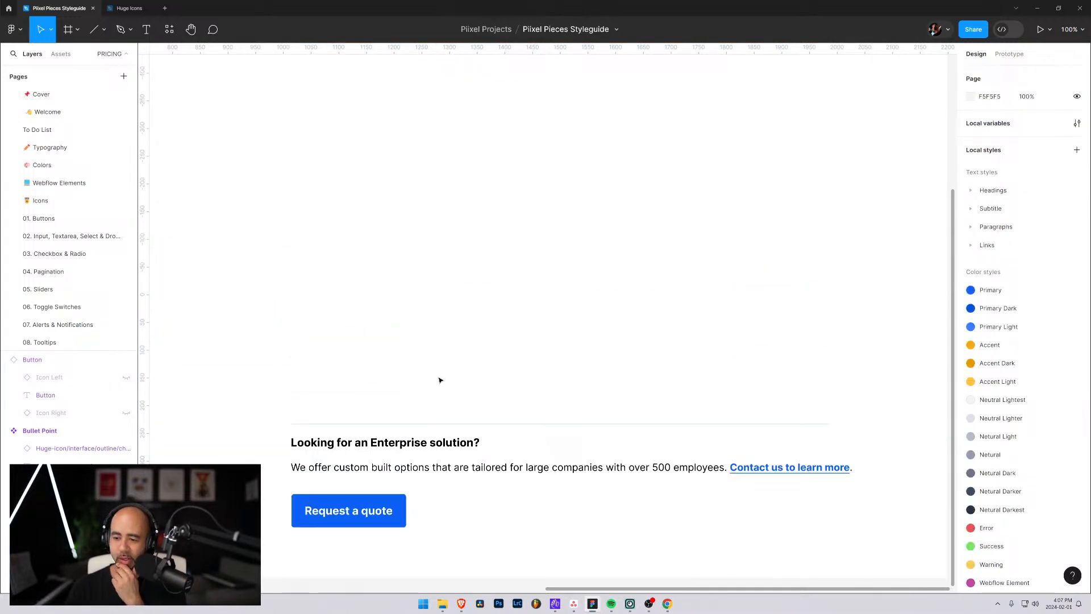
scroll(438, 382, "up", 4)
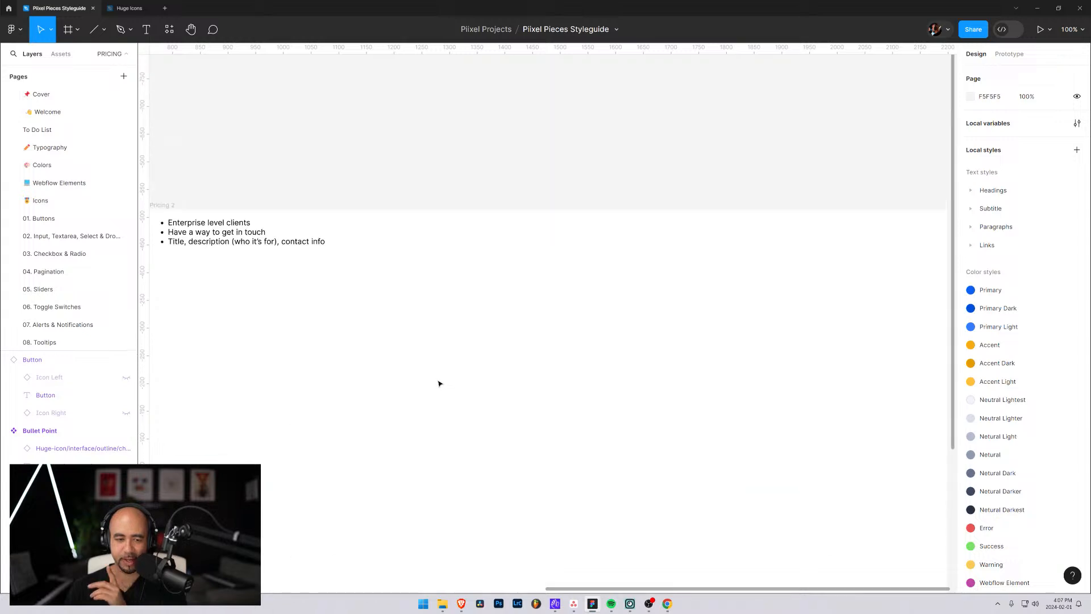
scroll(439, 384, "down", 2)
scroll(439, 384, "down", 2)
scroll(439, 378, "up", 4)
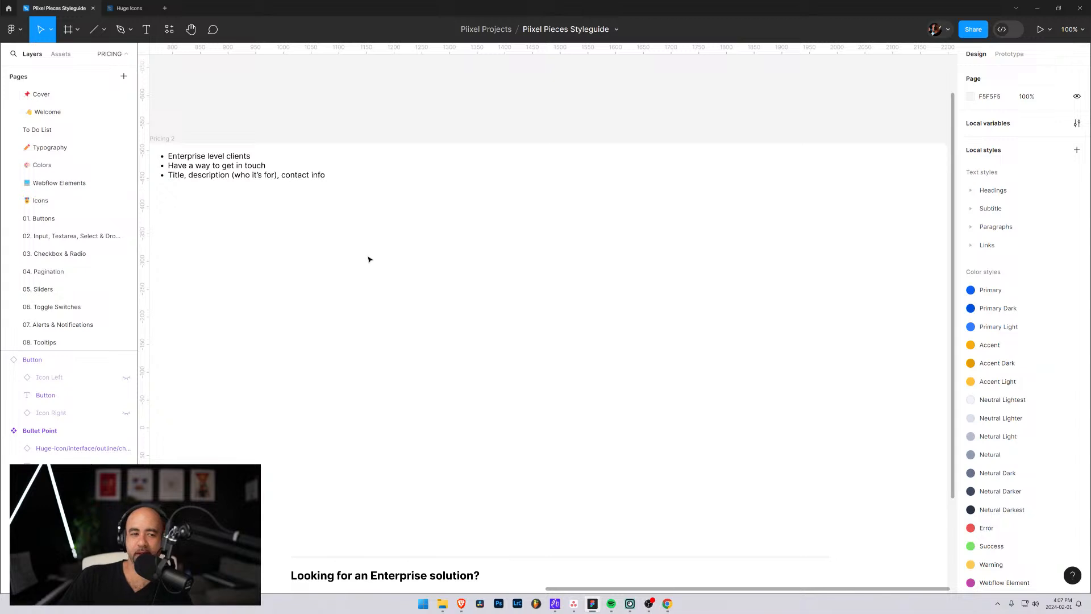
scroll(370, 261, "down", 3)
scroll(353, 284, "up", 3)
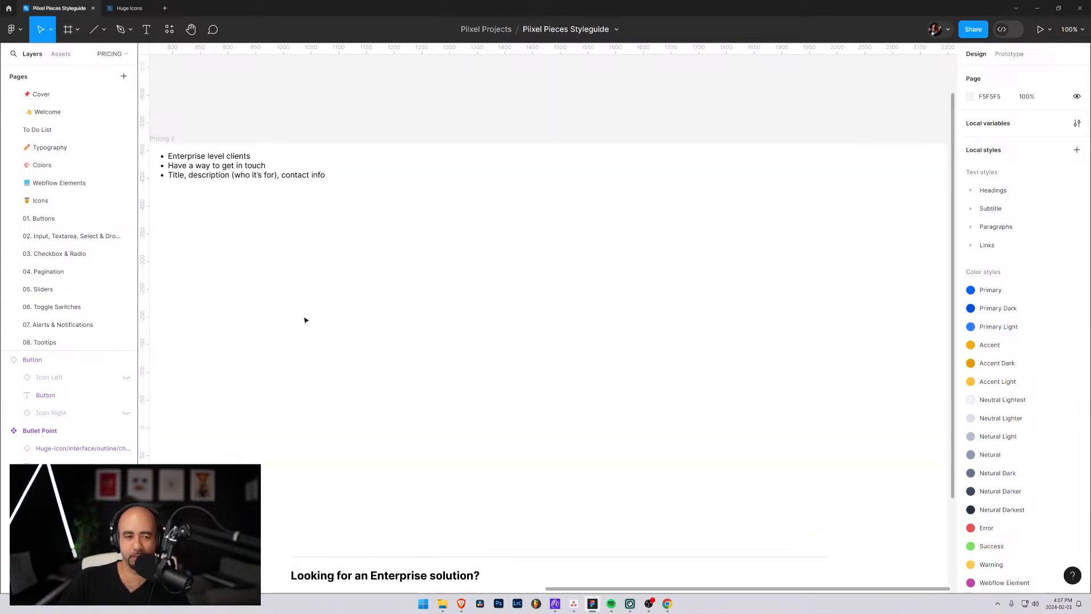
scroll(305, 320, "down", 3)
scroll(65, 391, "down", 1)
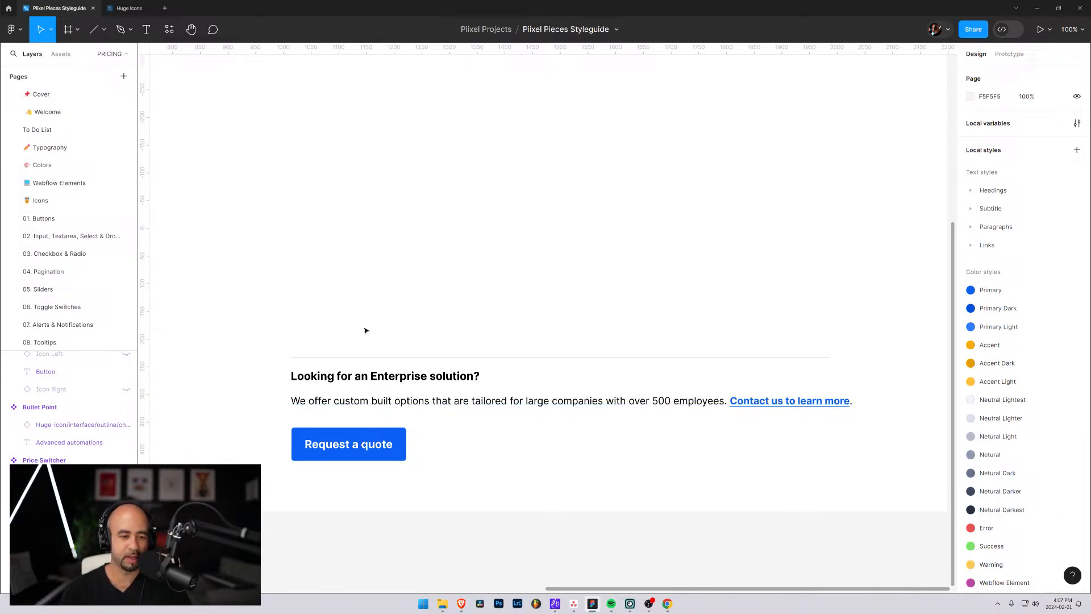
scroll(366, 328, "down", 3)
scroll(370, 309, "up", 8)
scroll(352, 304, "down", 5)
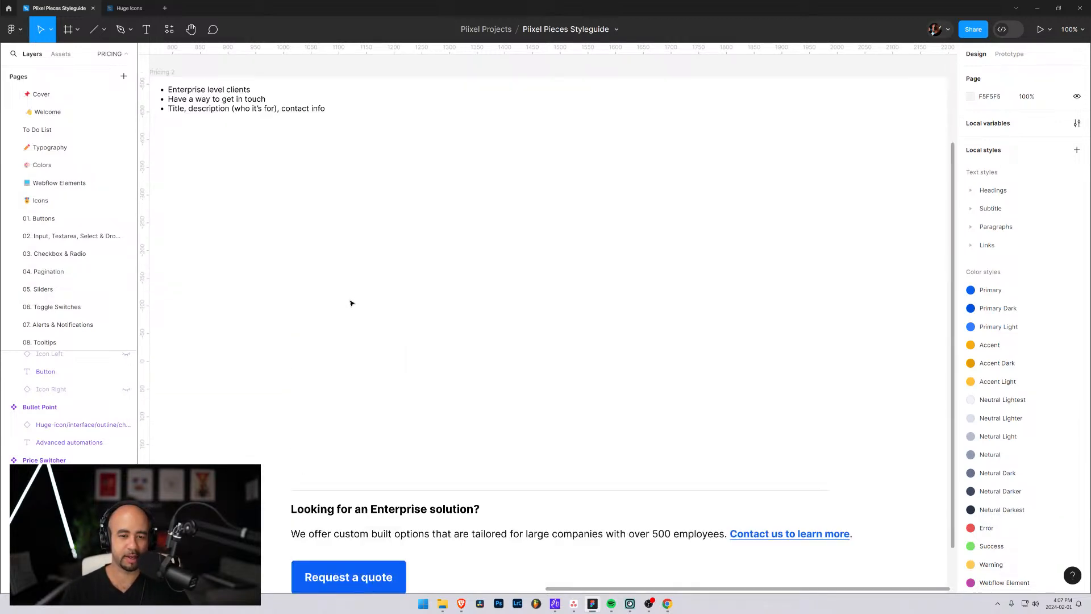
scroll(353, 305, "up", 1)
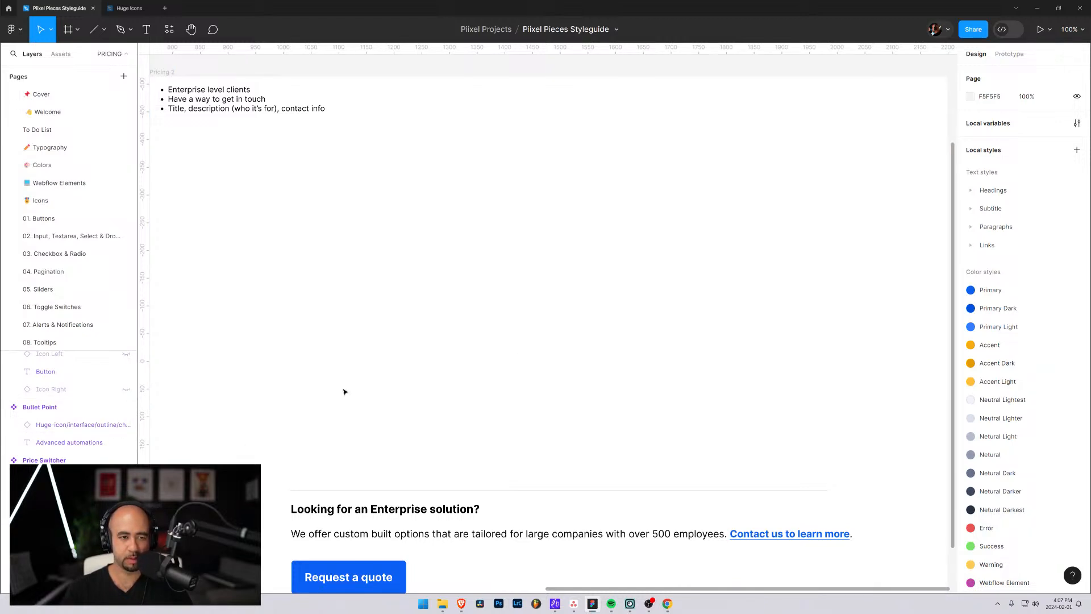
scroll(344, 390, "down", 5)
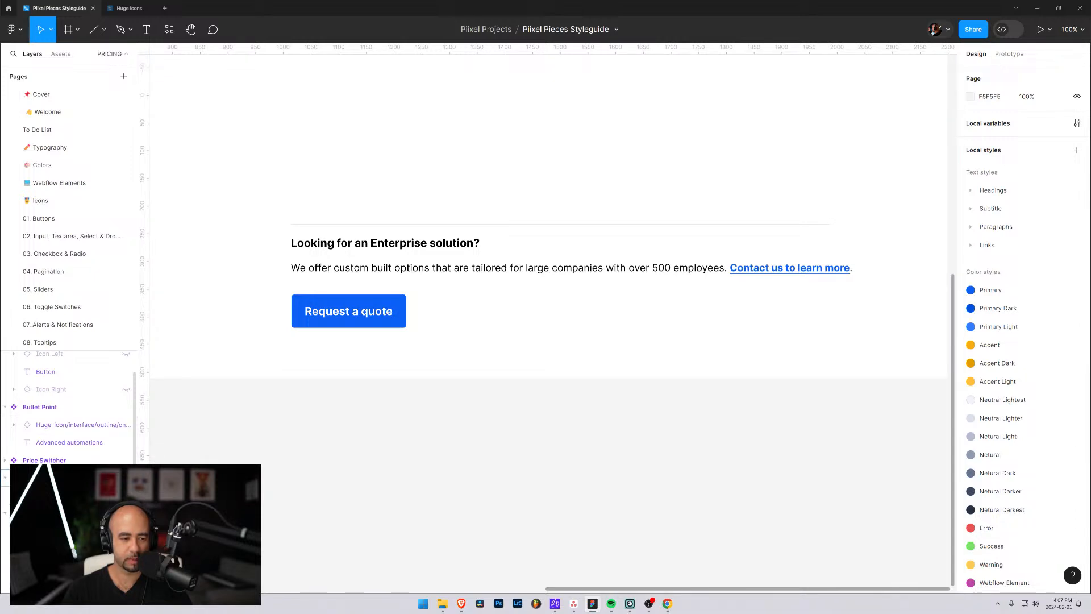
Show the hidden frame of plan cards in Pricing 2 again and move it up, well away from the enterprise block
left_click(69, 478)
left_click(69, 513)
scroll(68, 513, "down", 1)
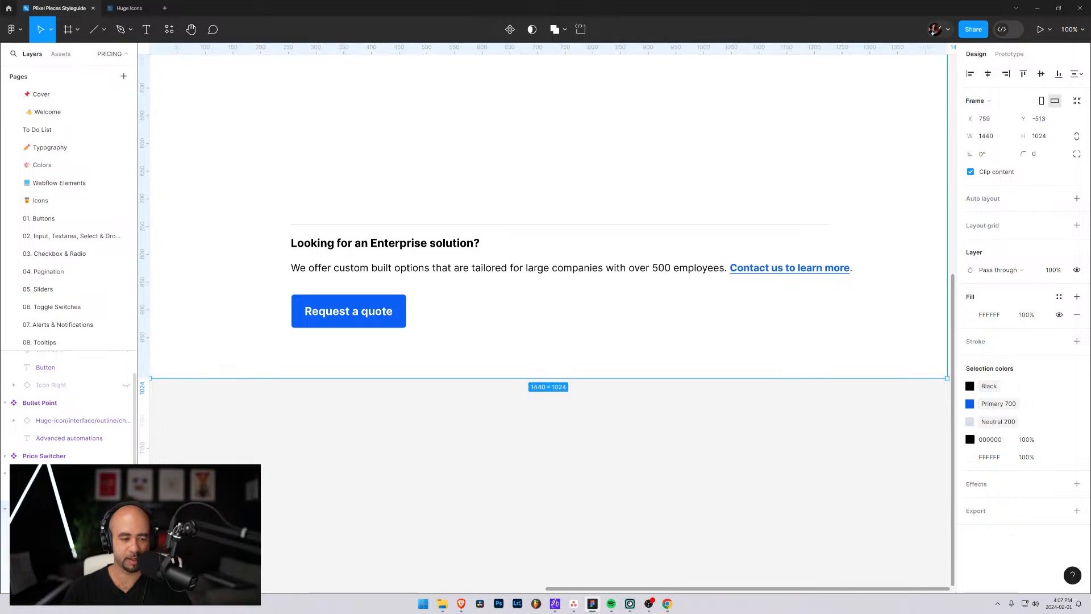
left_click(68, 584)
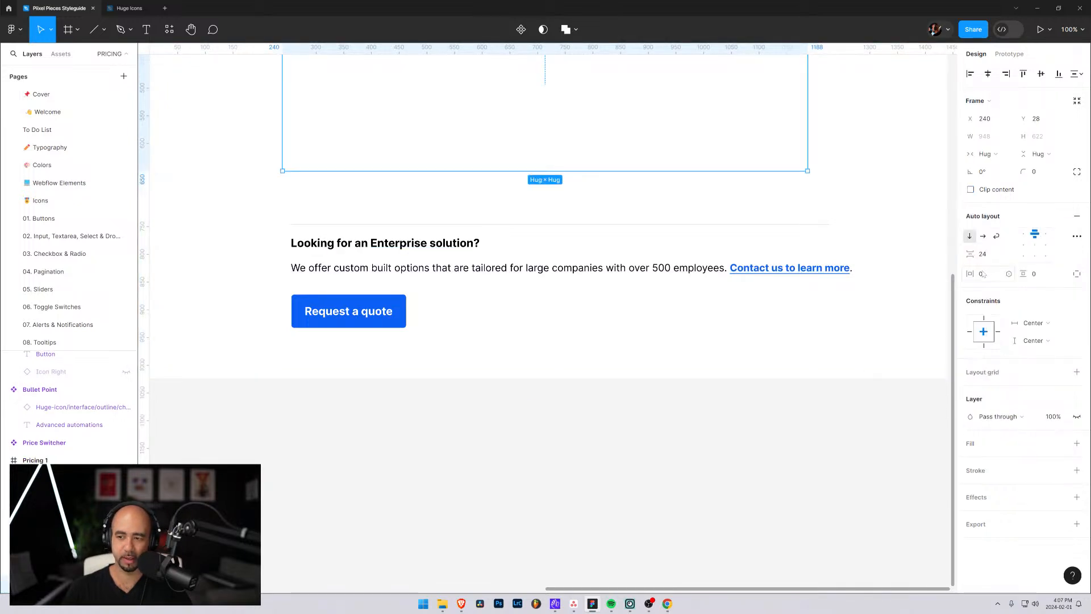
left_click(1077, 416)
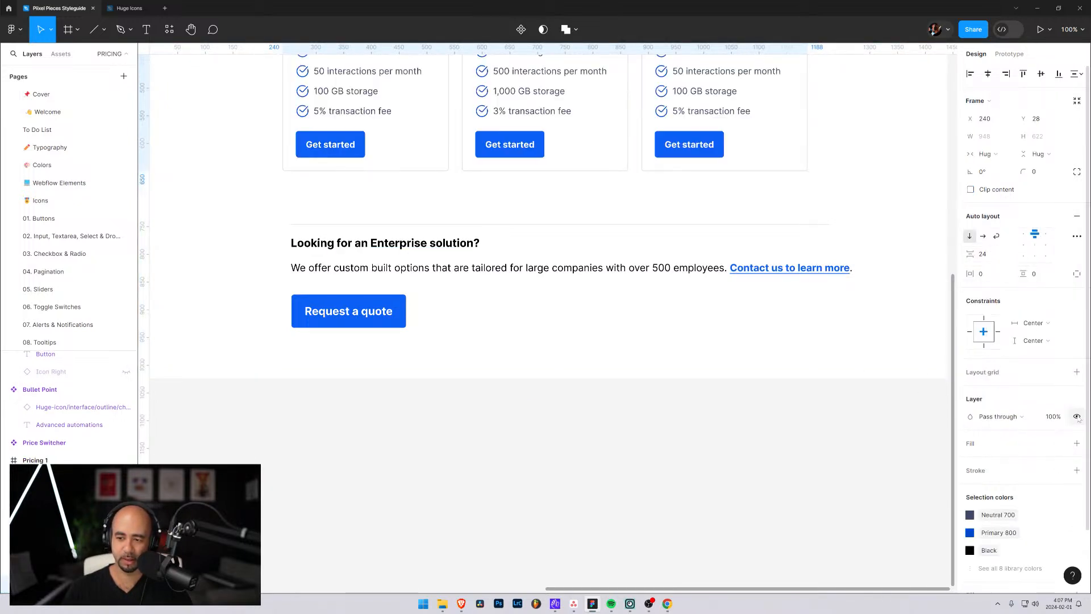
scroll(646, 219, "up", 5)
left_click_drag(616, 219, 584, 223)
left_click_drag(560, 263, 560, 116)
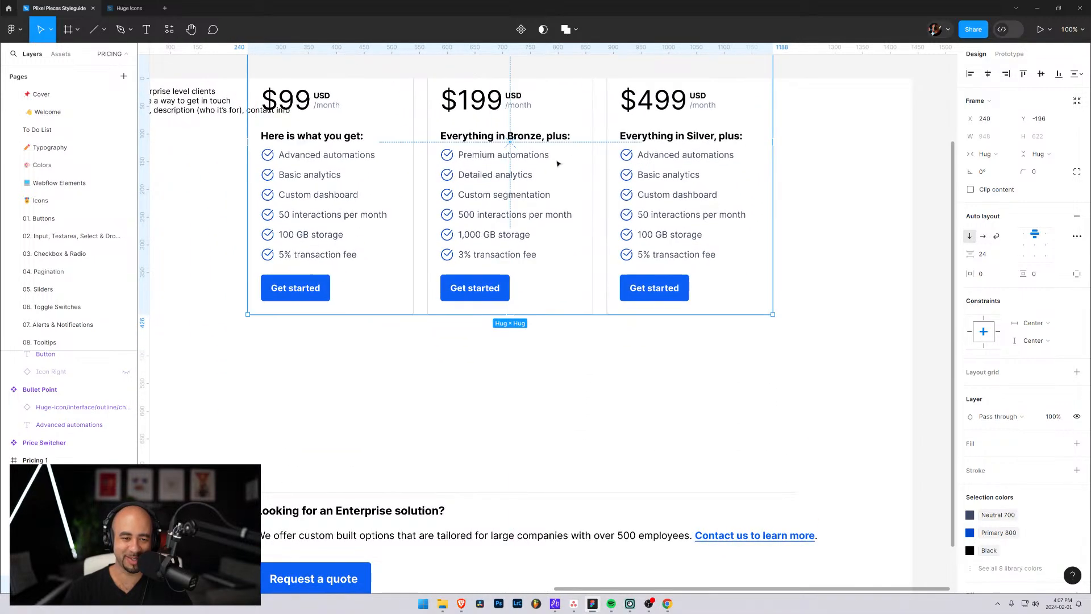
left_click_drag(558, 163, 534, 72)
Delete the second and third plan cards from the container, keeping only the Bronze card
double_click(471, 189)
double_click(464, 189)
left_click(464, 192)
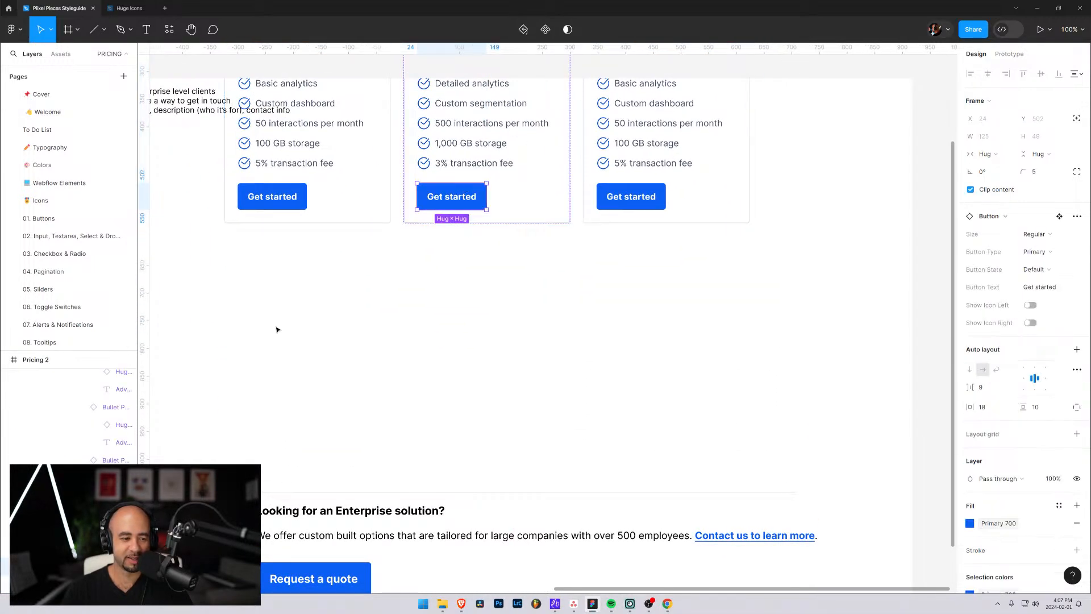
scroll(432, 259, "up", 3)
scroll(432, 259, "left", 2)
scroll(445, 256, "up", 2)
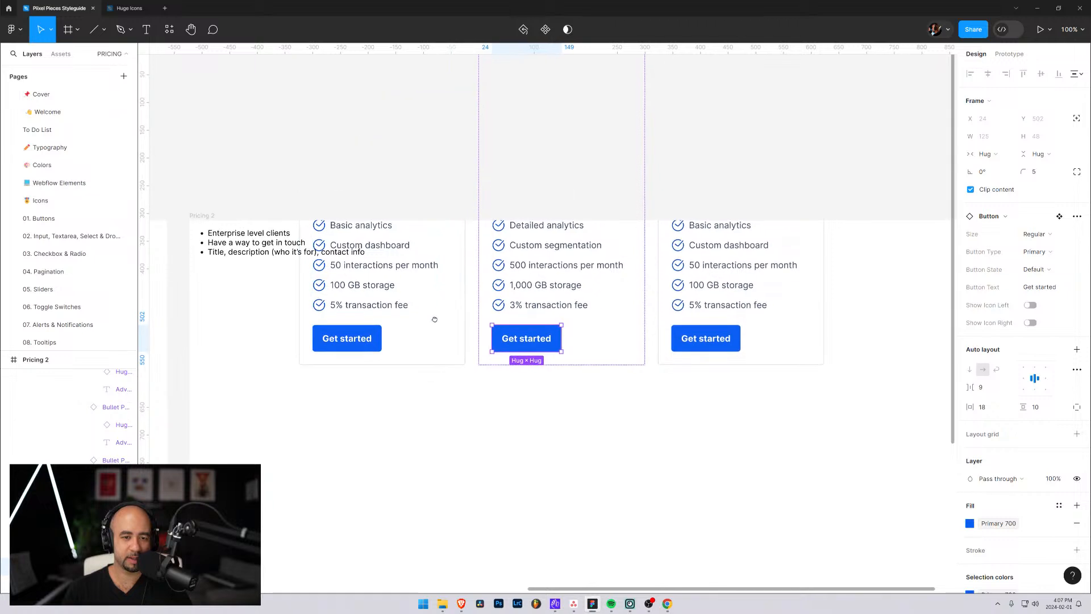
left_click(698, 344)
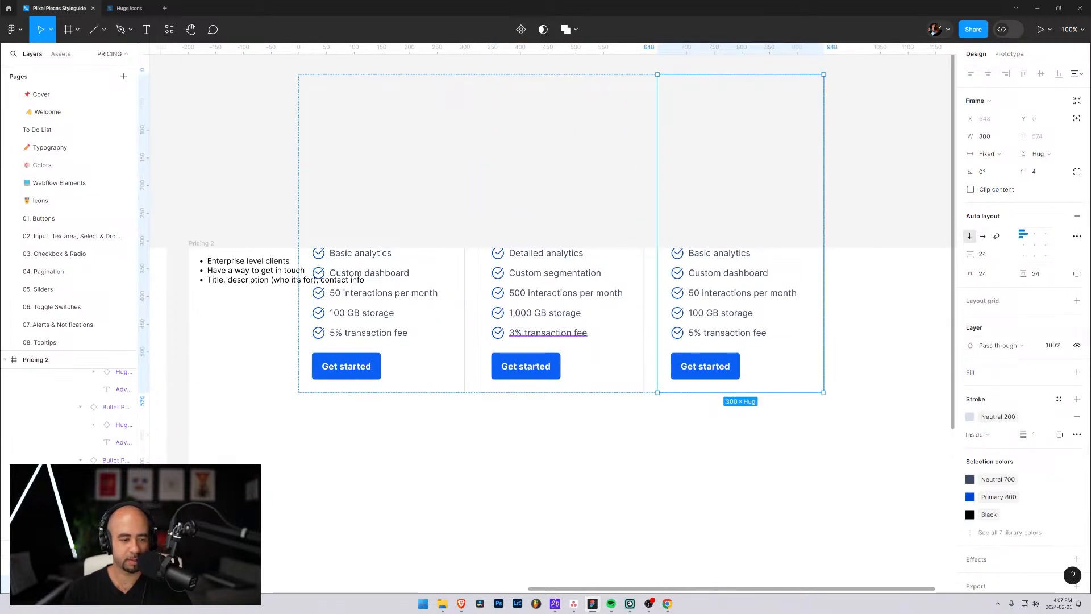
scroll(44, 400, "up", 1)
scroll(44, 399, "down", 3)
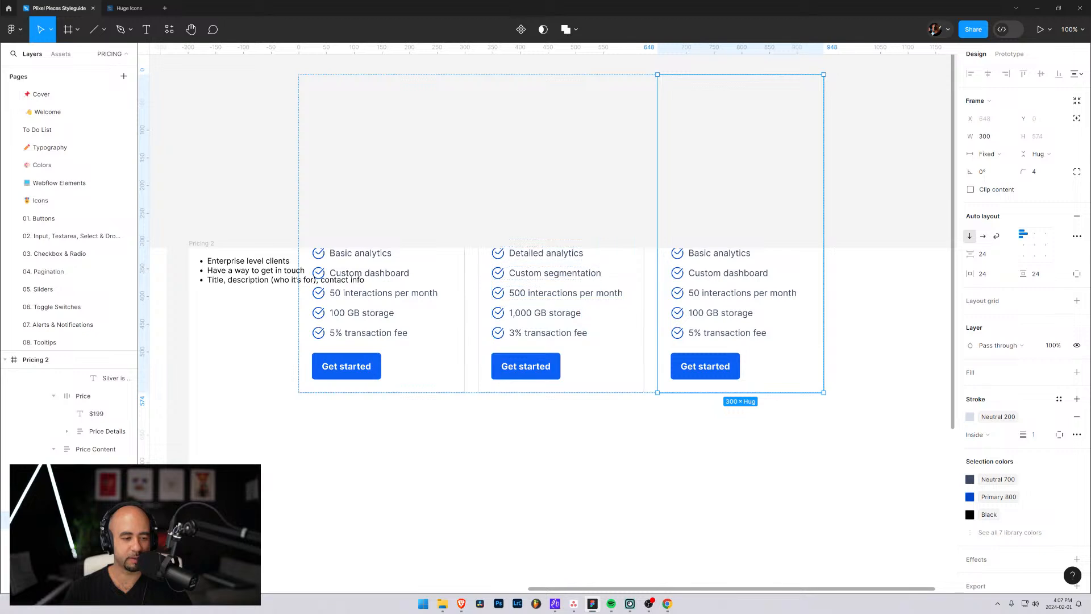
scroll(74, 410, "down", 2)
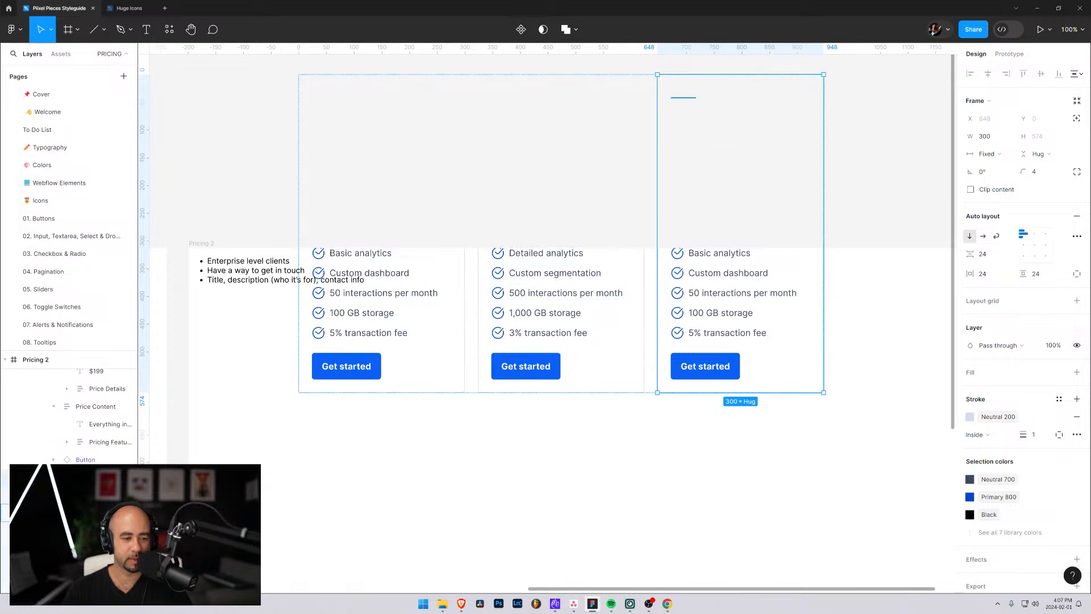
left_click(74, 512)
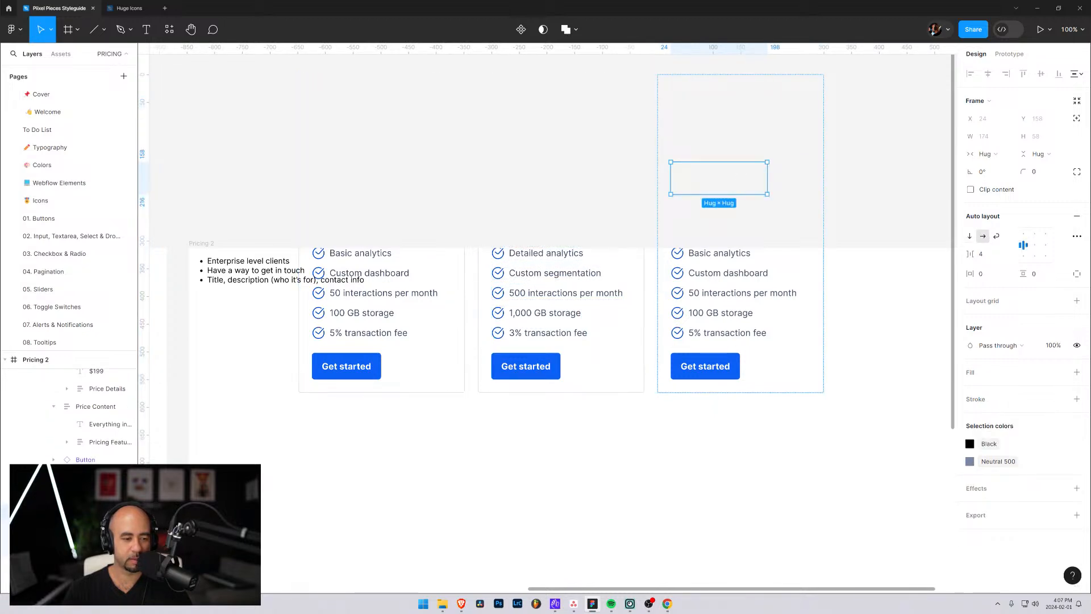
left_click(74, 477)
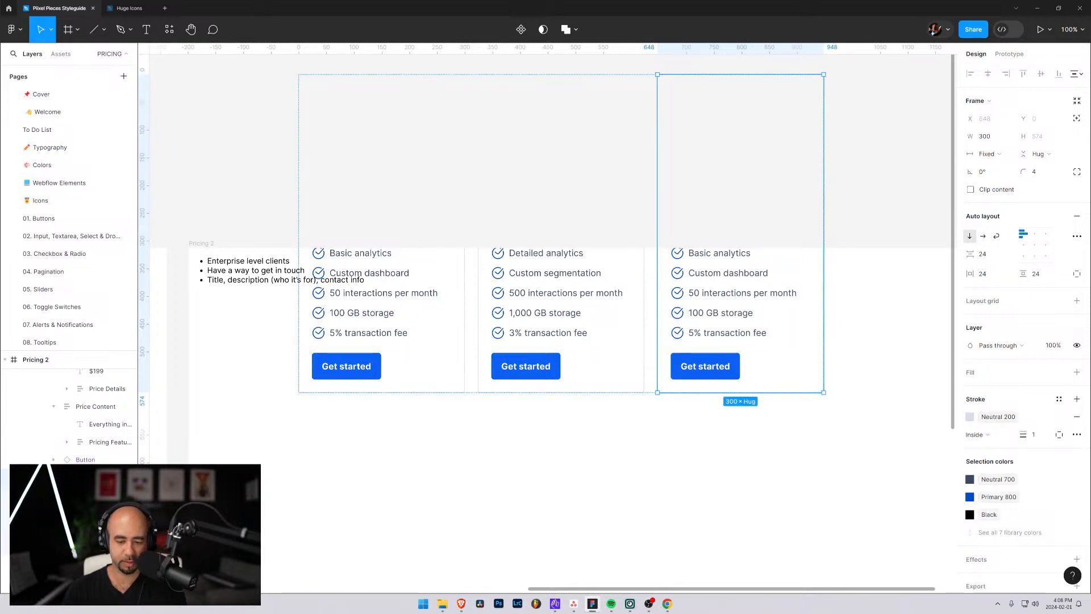
key("Delete")
scroll(85, 441, "up", 3)
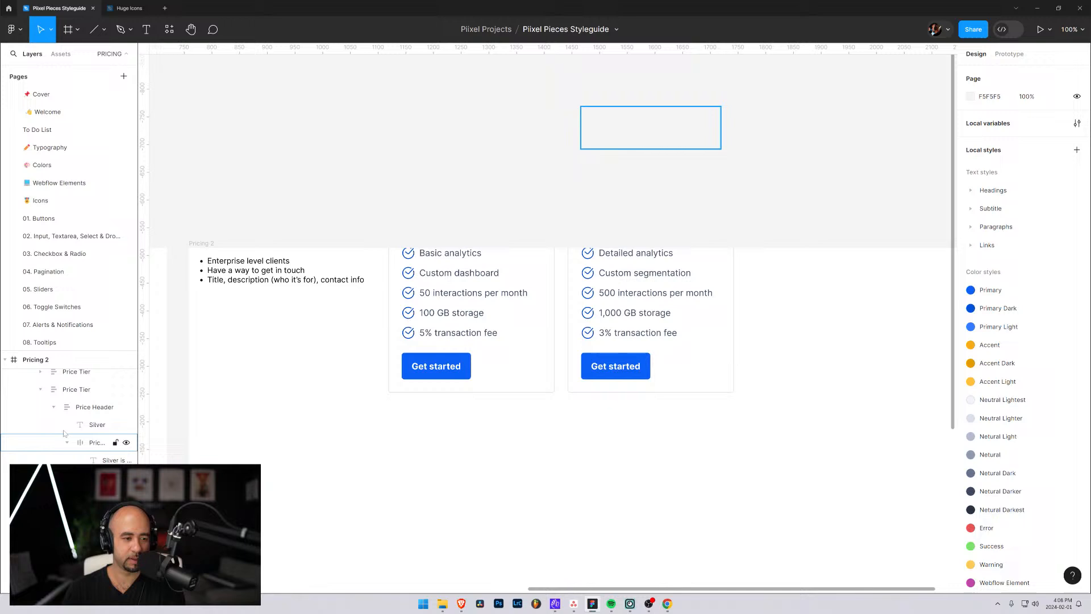
left_click(63, 395)
key("Delete")
Take the remaining Bronze card out of its container into Pricing 2 and place it at about X 546, Y 112
left_click(61, 382)
scroll(214, 394, "up", 1)
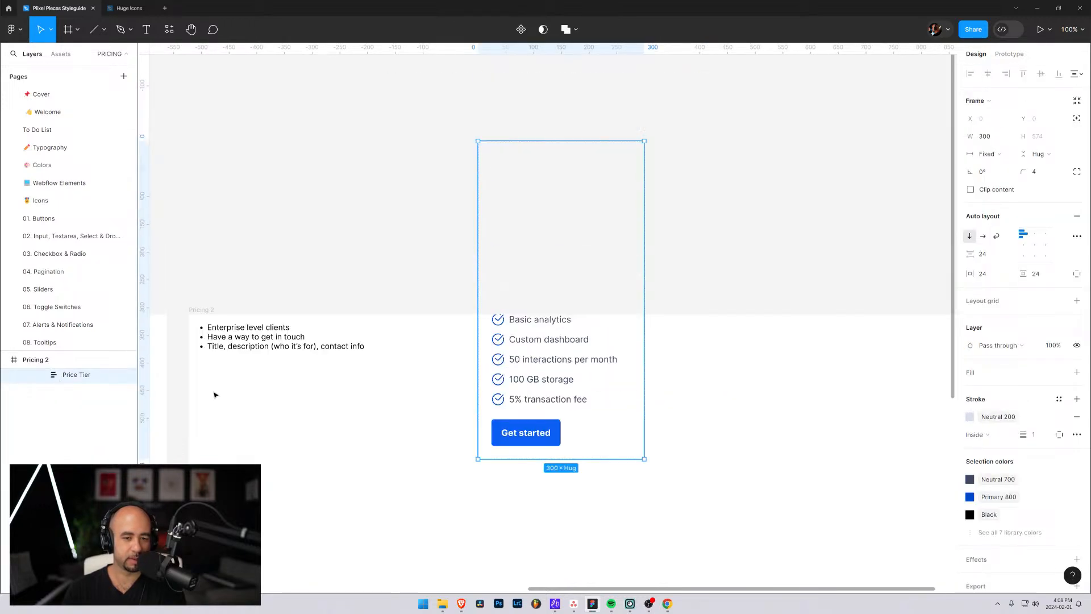
scroll(69, 402, "up", 1)
scroll(69, 401, "down", 2)
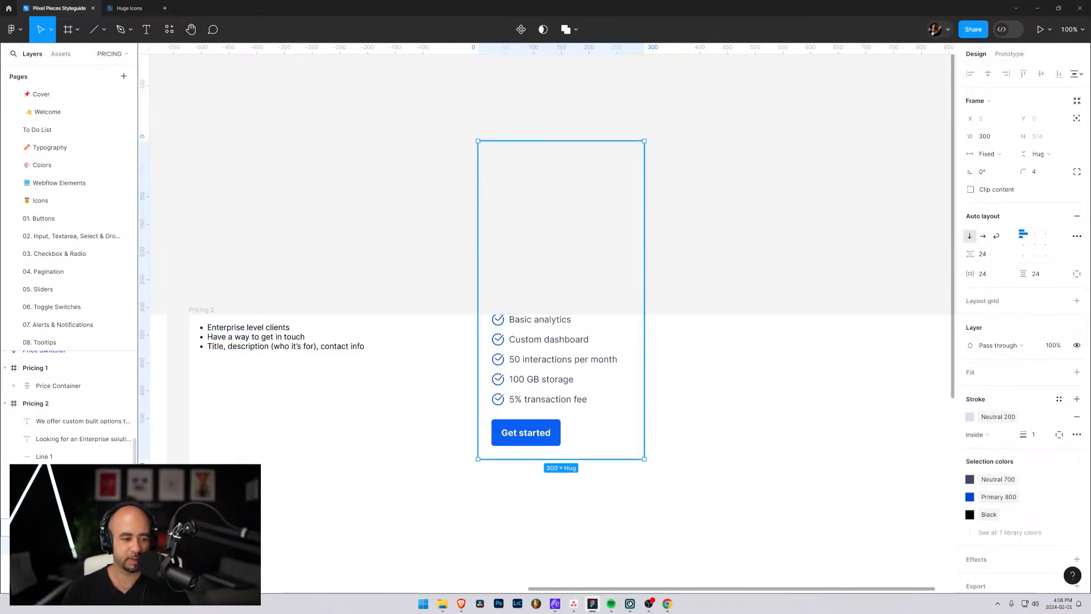
left_click_drag(68, 544, 69, 518)
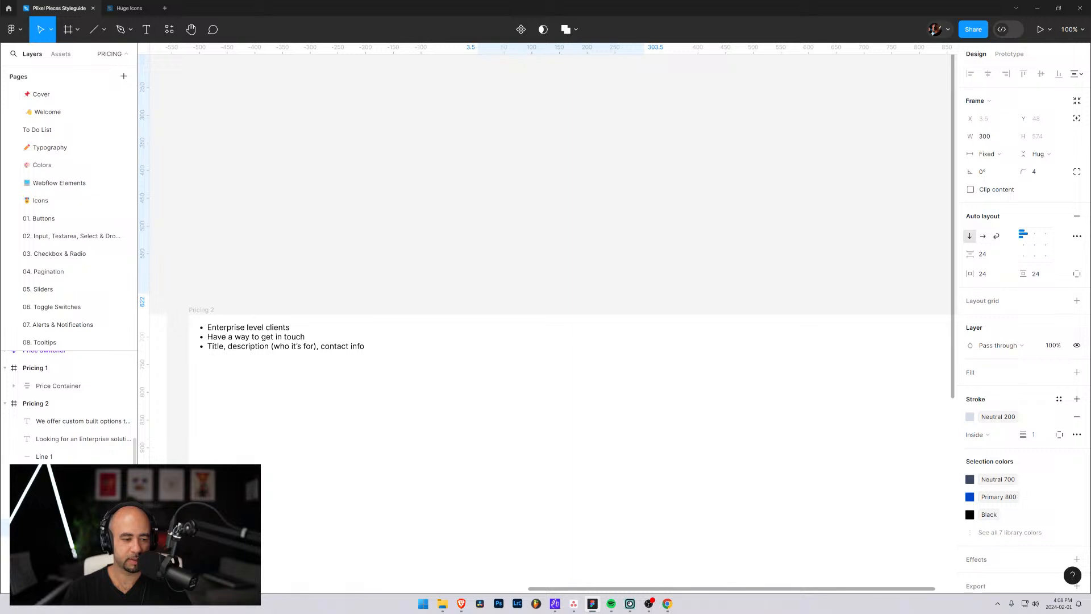
left_click_drag(532, 188, 571, 351)
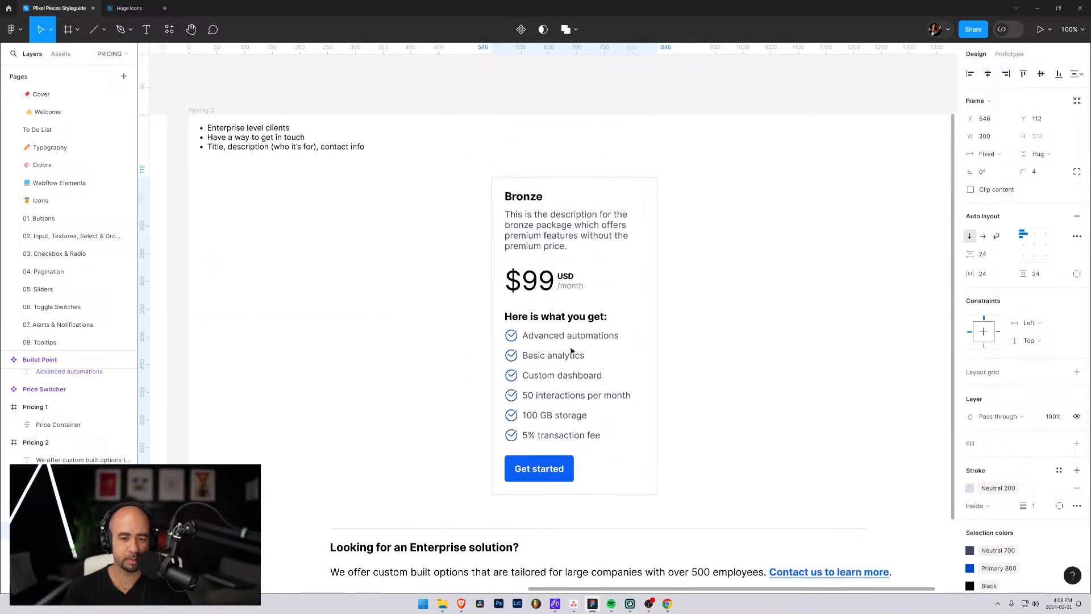
Delete the feature list and the description from the Bronze card, leaving the title, price and button
left_click(540, 331)
key("Delete")
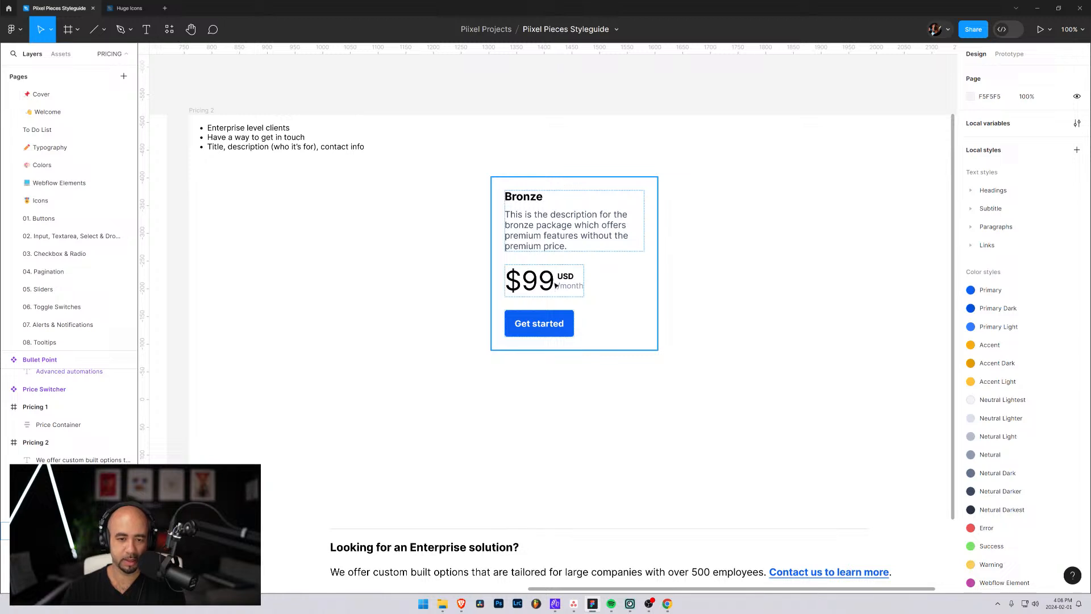
left_click(584, 224)
left_click(575, 228)
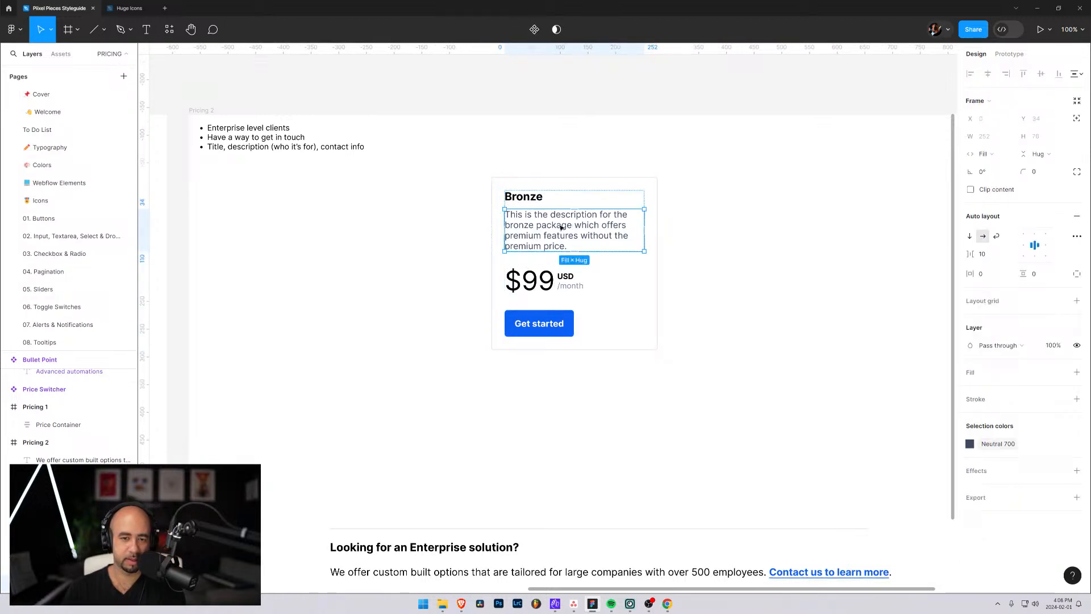
key("Delete")
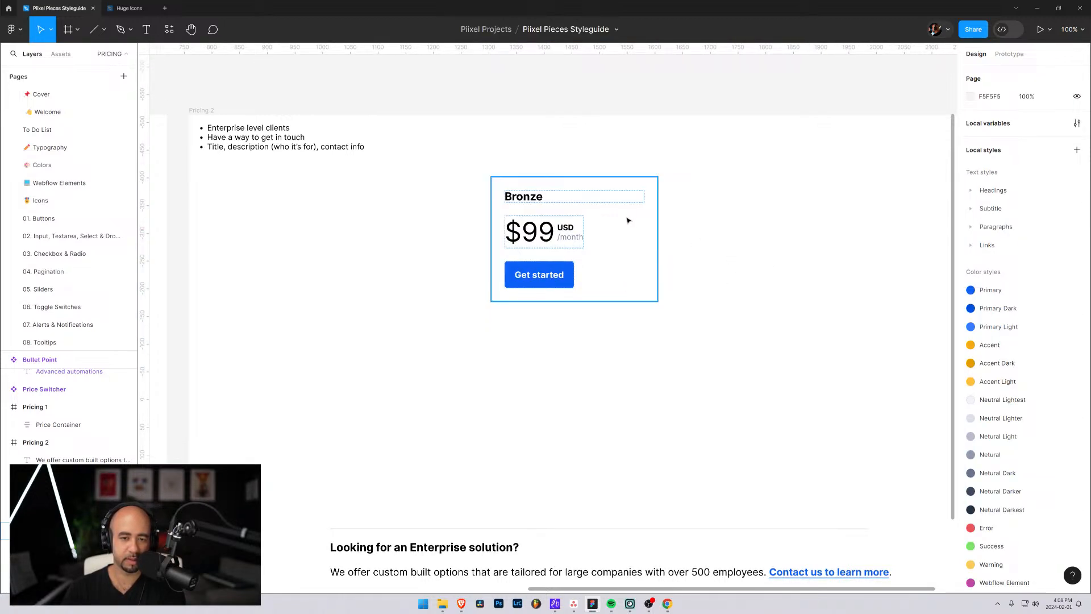
Duplicate the shortened Bronze card twice and arrange the three cards in a row, the third at about X 914, Y 196
left_click_drag(630, 240, 821, 297)
left_click_drag(622, 289, 641, 288)
left_click_drag(737, 295, 725, 295)
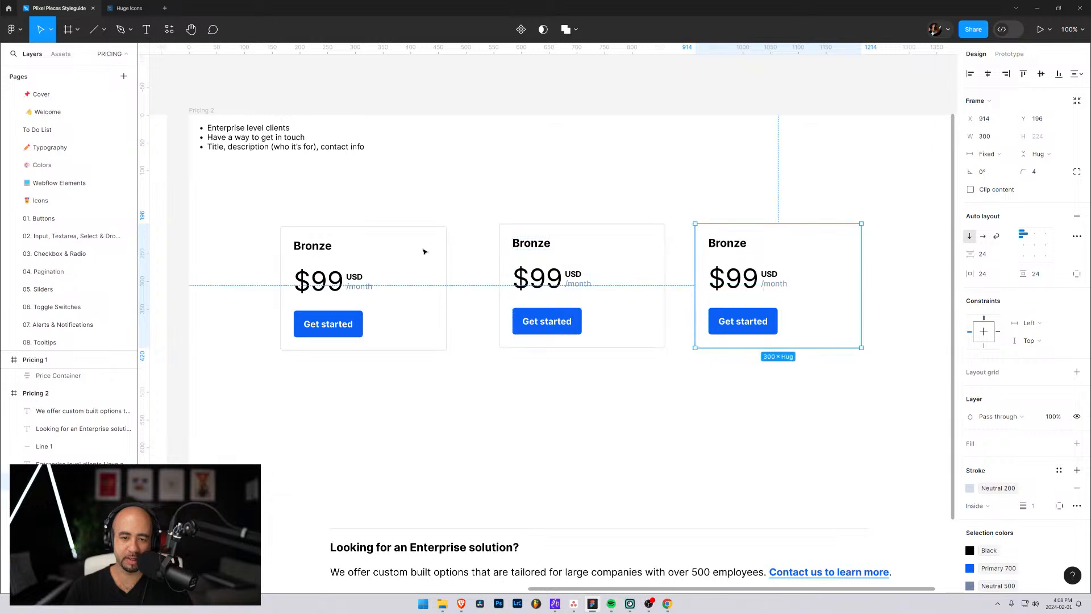
Move the divider, enterprise texts and quote button up together, closer below the cards, with the heading at about X 173, Y 520
scroll(569, 296, "down", 3)
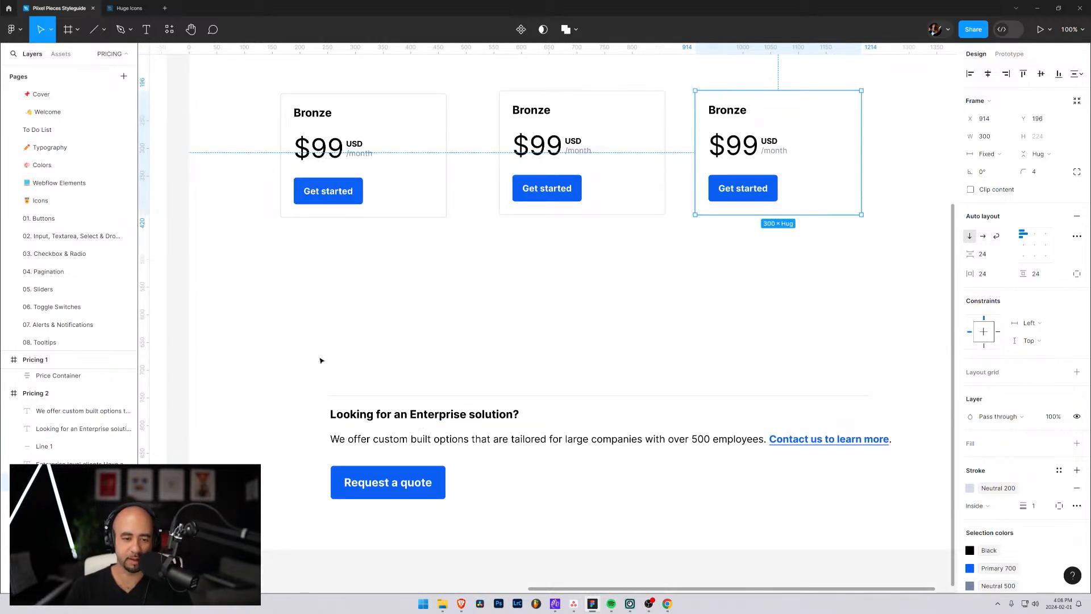
left_click_drag(322, 360, 909, 591)
left_click_drag(620, 366, 589, 254)
scroll(585, 256, "up", 3)
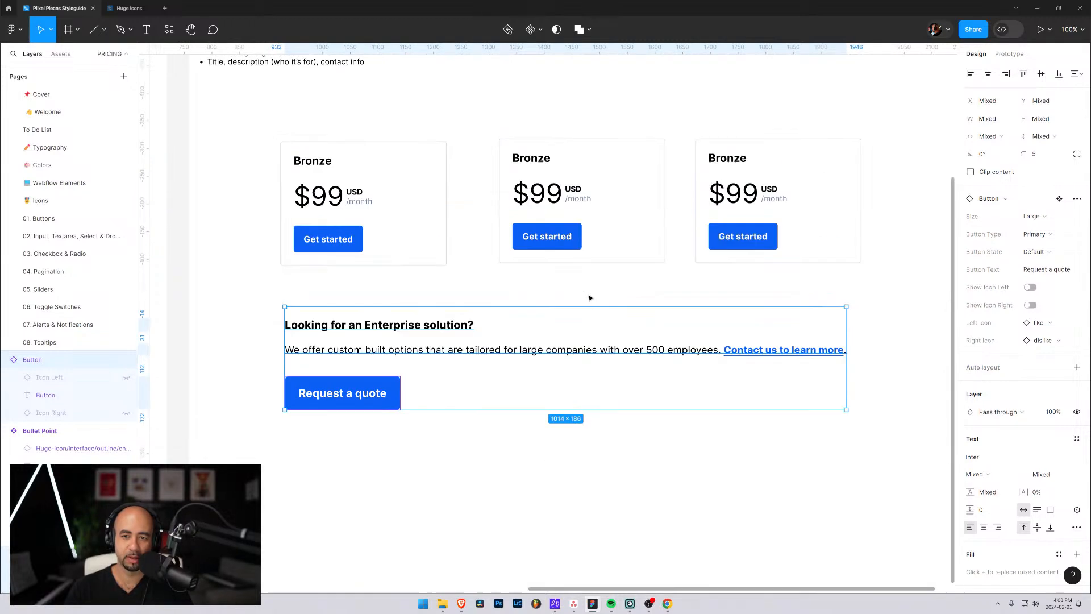
left_click(291, 318)
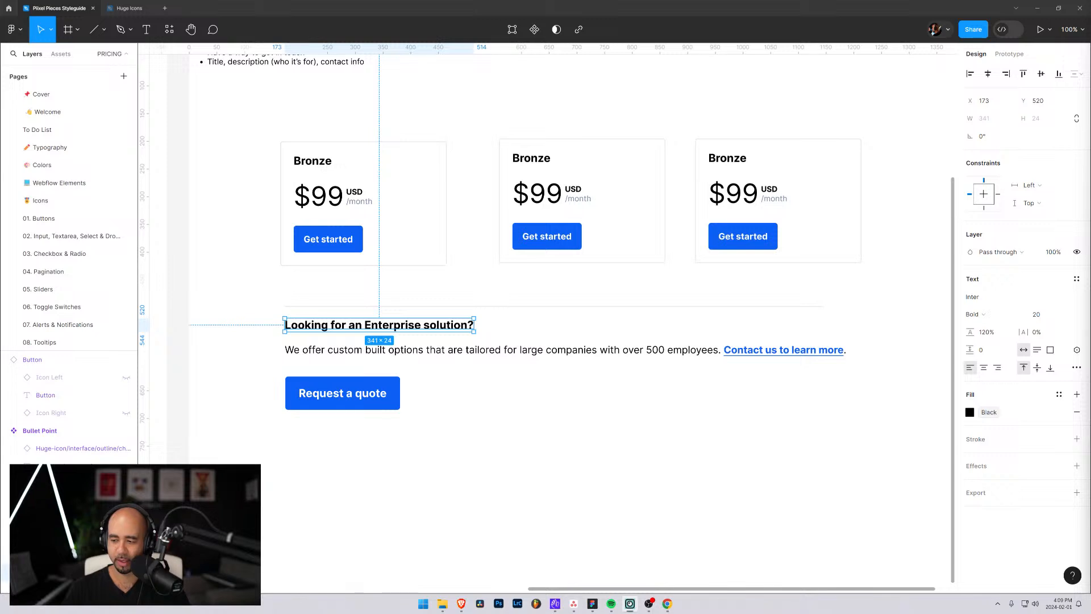
left_click(517, 404)
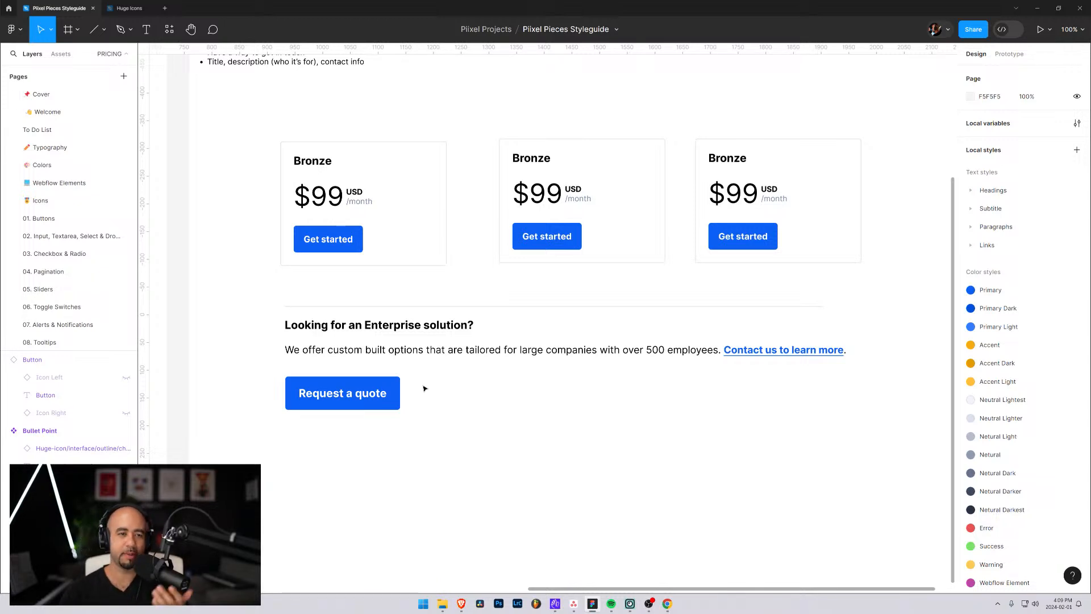
Delete the leftover plan container that extends above the Pricing 2 frame
scroll(426, 387, "up", 4)
left_click(441, 398)
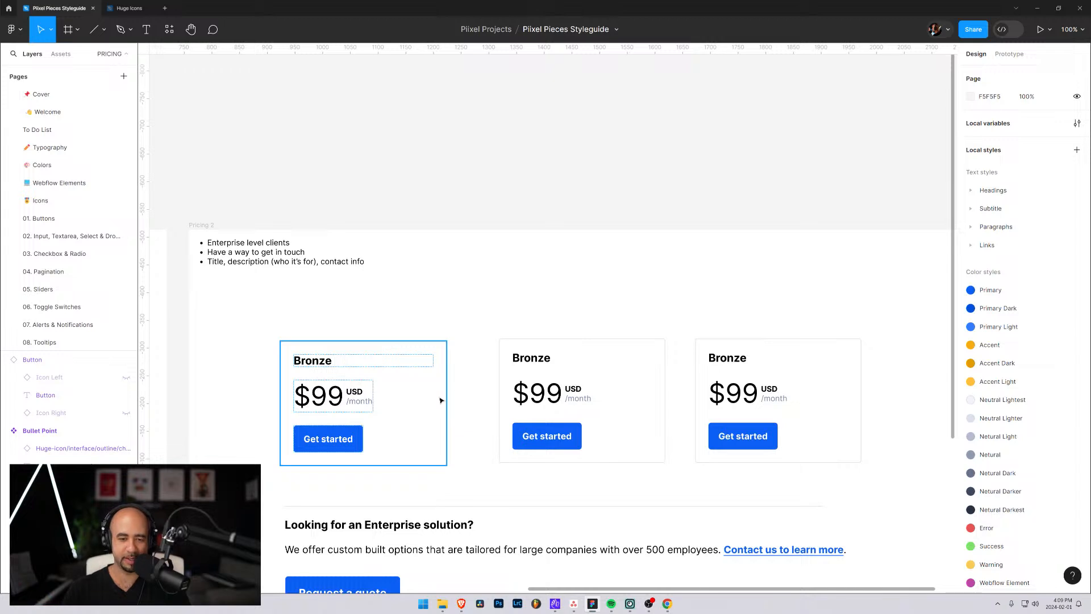
left_click(528, 288)
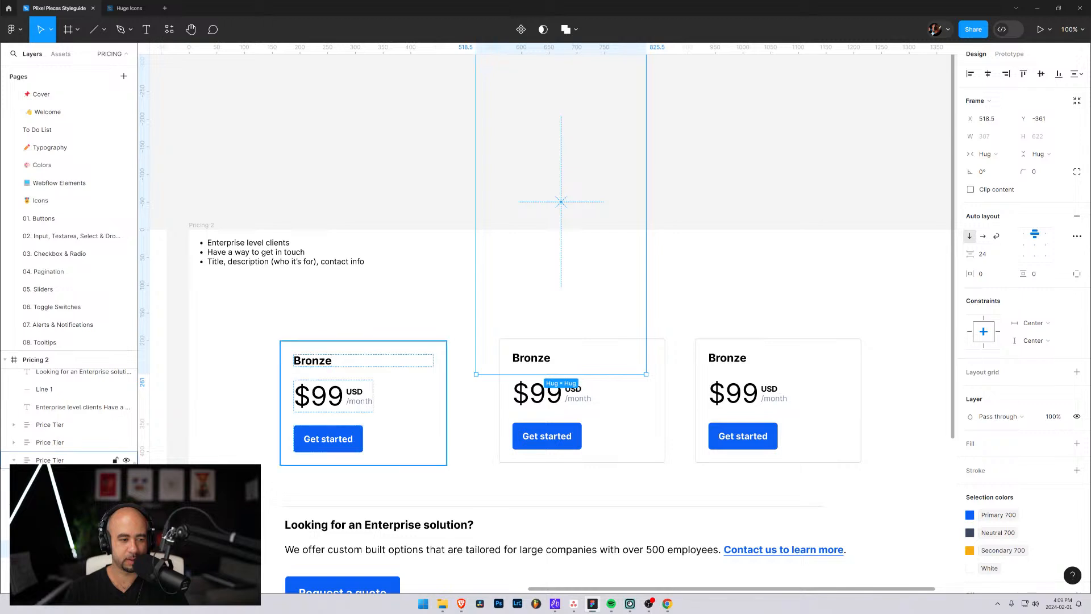
key("Delete")
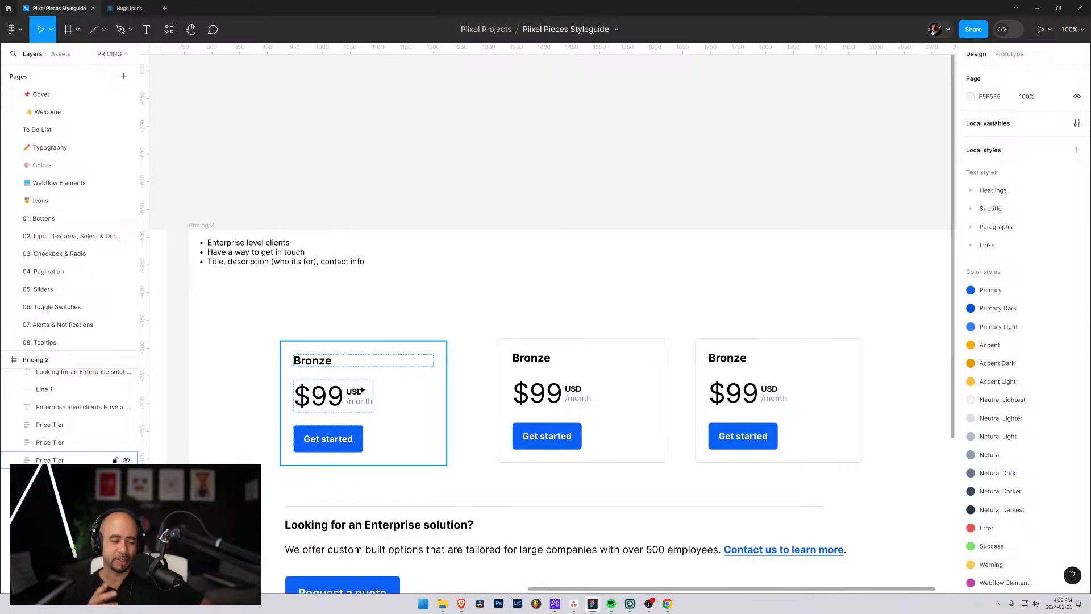
Compare the Price Switcher component variants and the full three-plan pricing layout with the shortened cards and enterprise block in the Pricing 2 frame
left_click_drag(257, 307, 758, 301)
left_click_drag(362, 279, 614, 337)
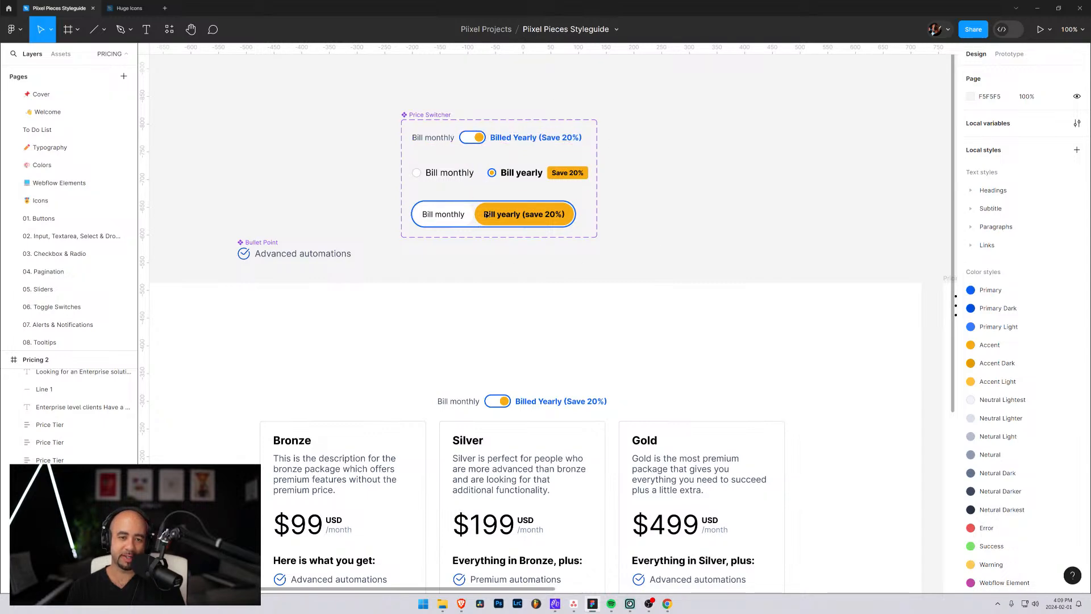
left_click_drag(866, 364, 649, 279)
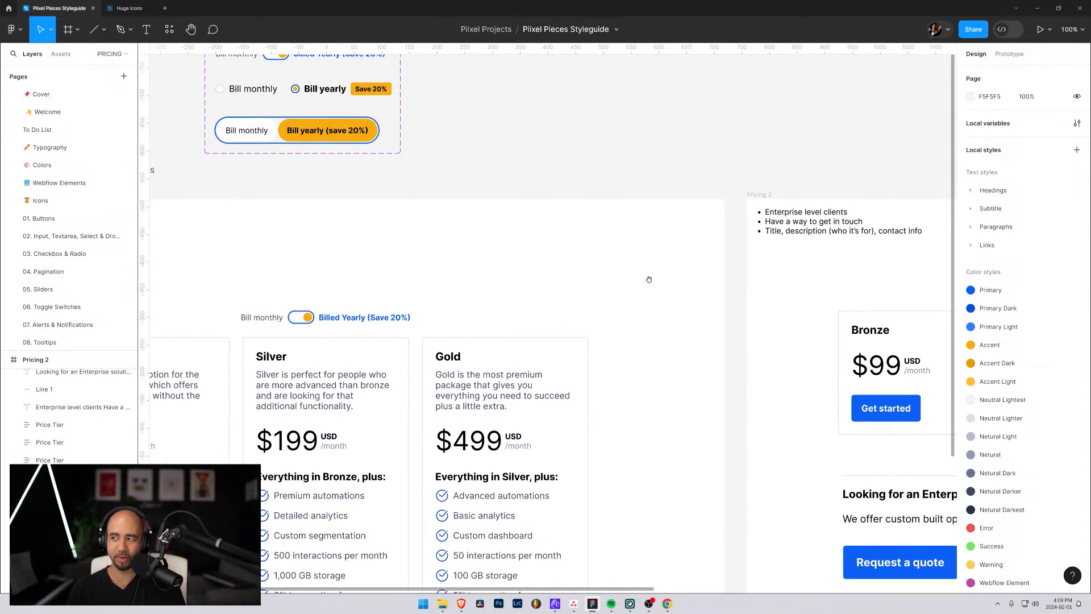
left_click_drag(776, 309, 441, 241)
left_click_drag(764, 241, 609, 233)
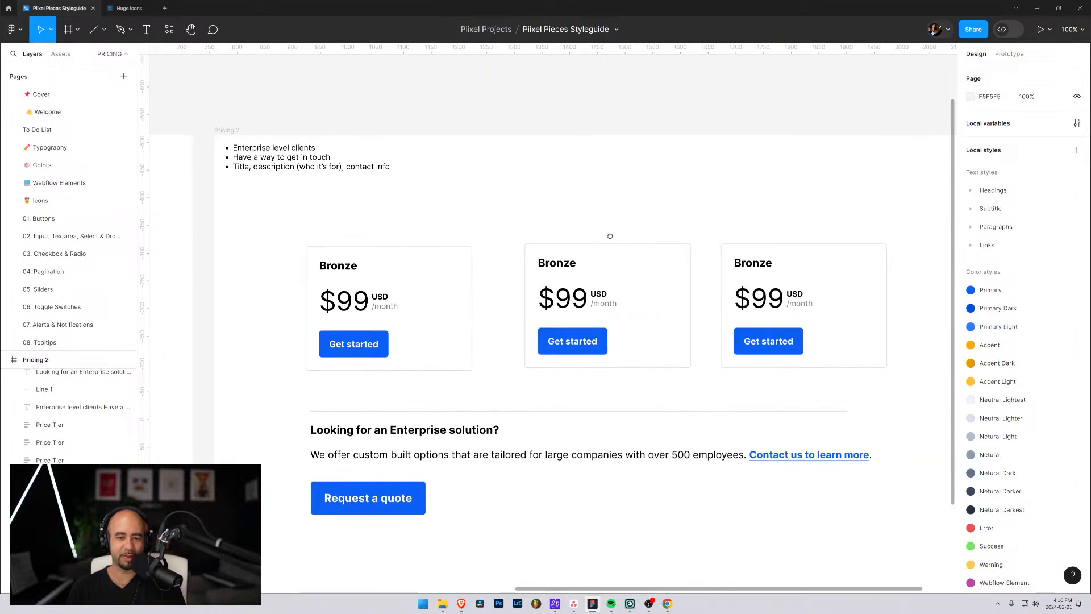
left_click_drag(334, 201, 522, 274)
left_click_drag(440, 278, 677, 301)
left_click_drag(380, 237, 682, 315)
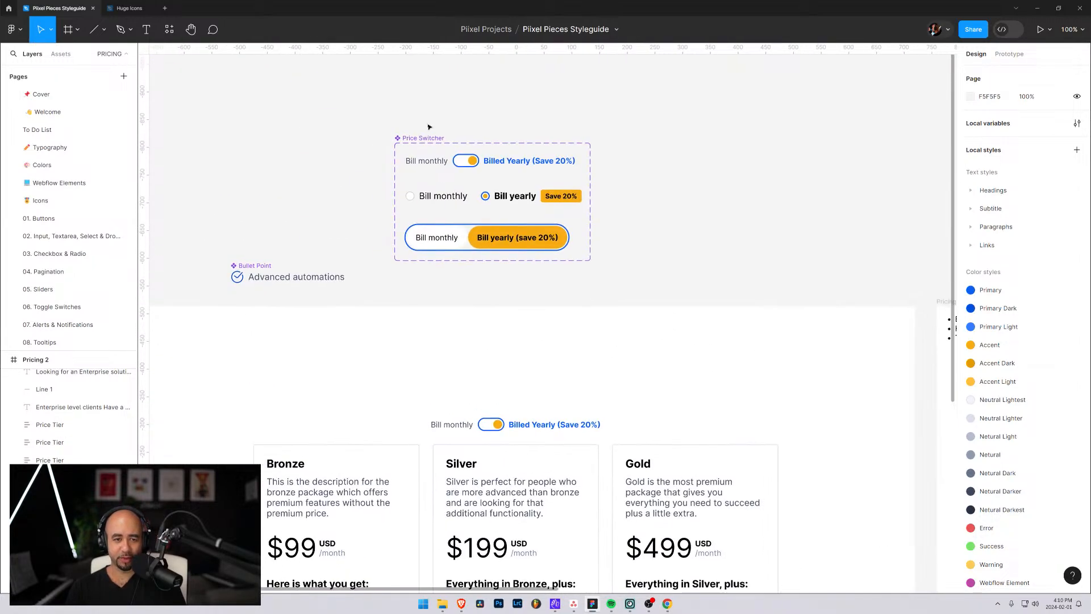
left_click_drag(787, 296, 644, 205)
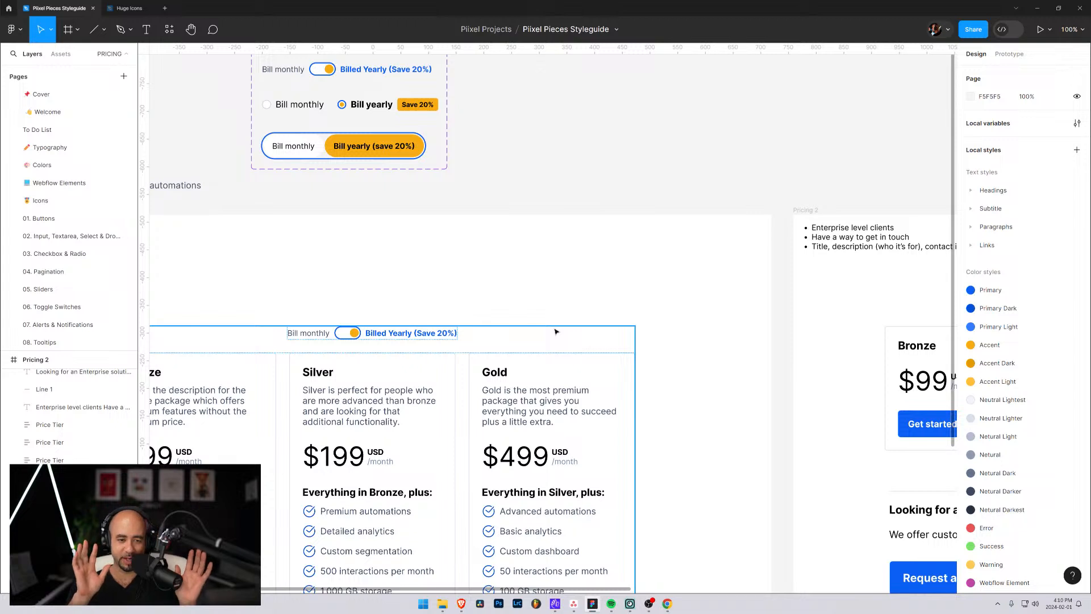
left_click_drag(843, 302, 644, 290)
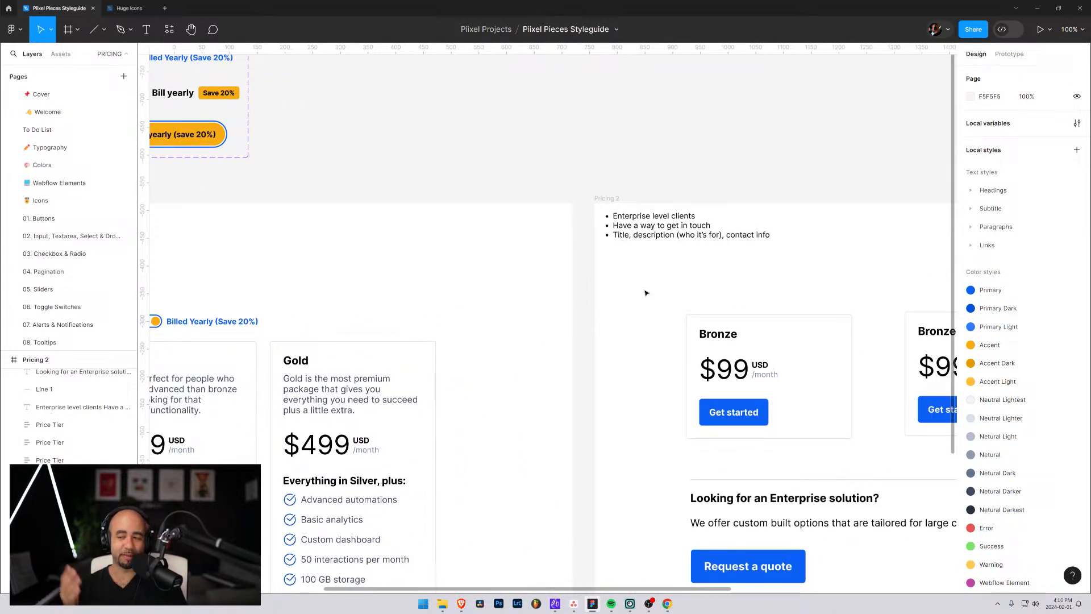
left_click_drag(808, 268, 478, 219)
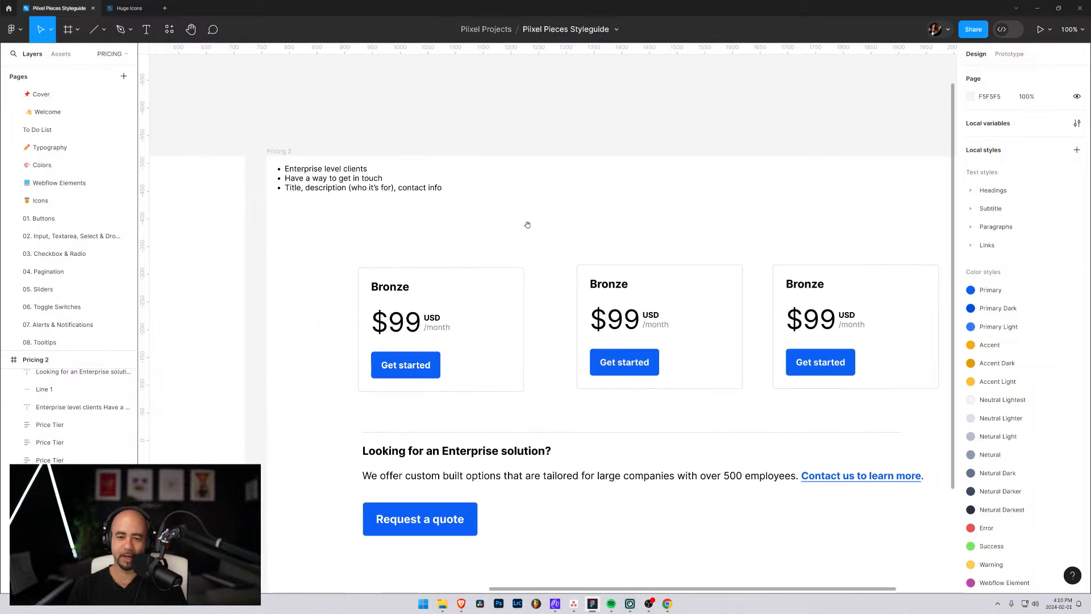
left_click_drag(714, 236, 588, 229)
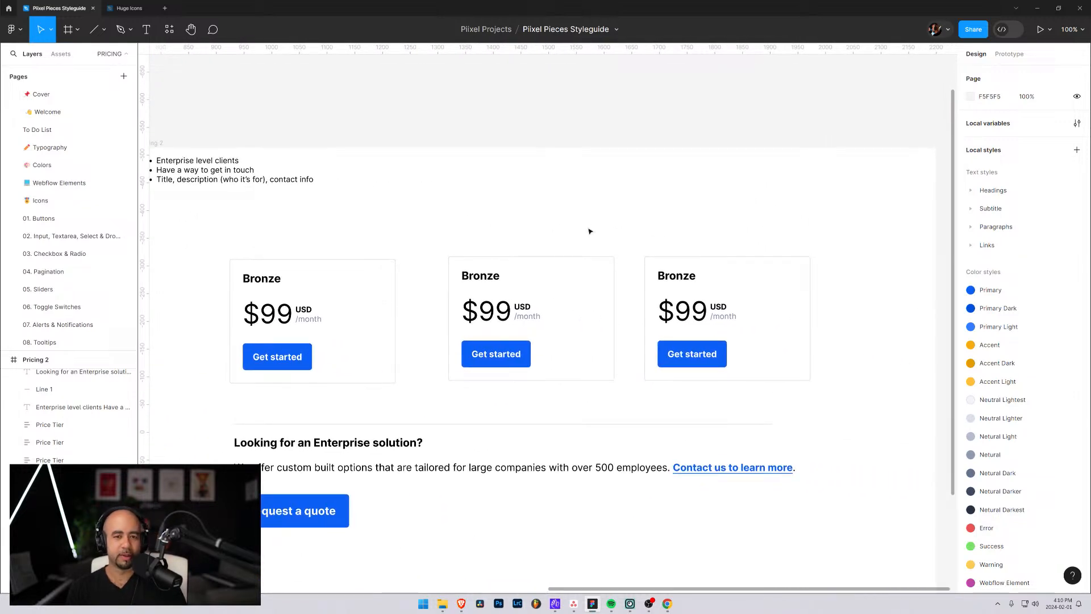